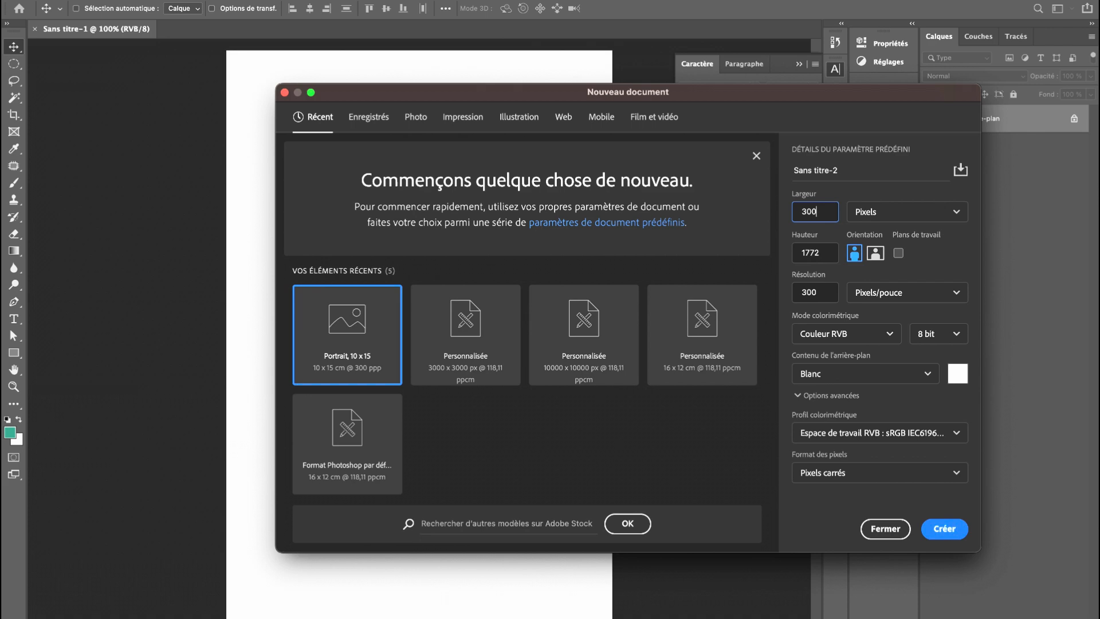
Create a new portrait document of 3000 × 3500 pixels at 300 pixels per inch.
{"action": "left_click", "coordinate": [820, 250]}
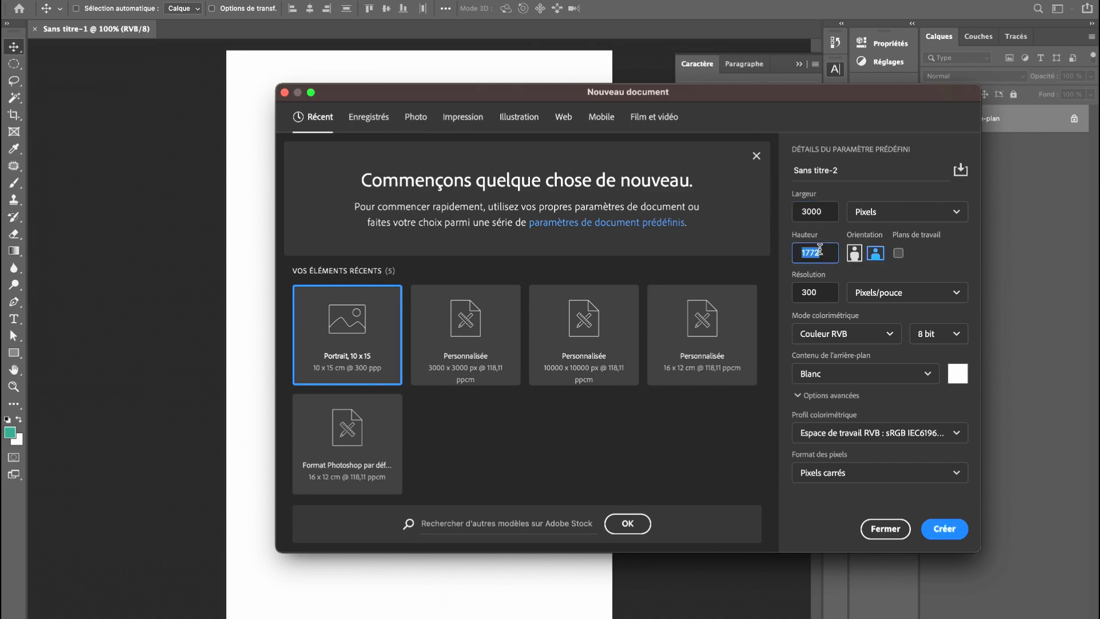
{"action": "type", "text": "3500"}
{"action": "left_click", "coordinate": [855, 256]}
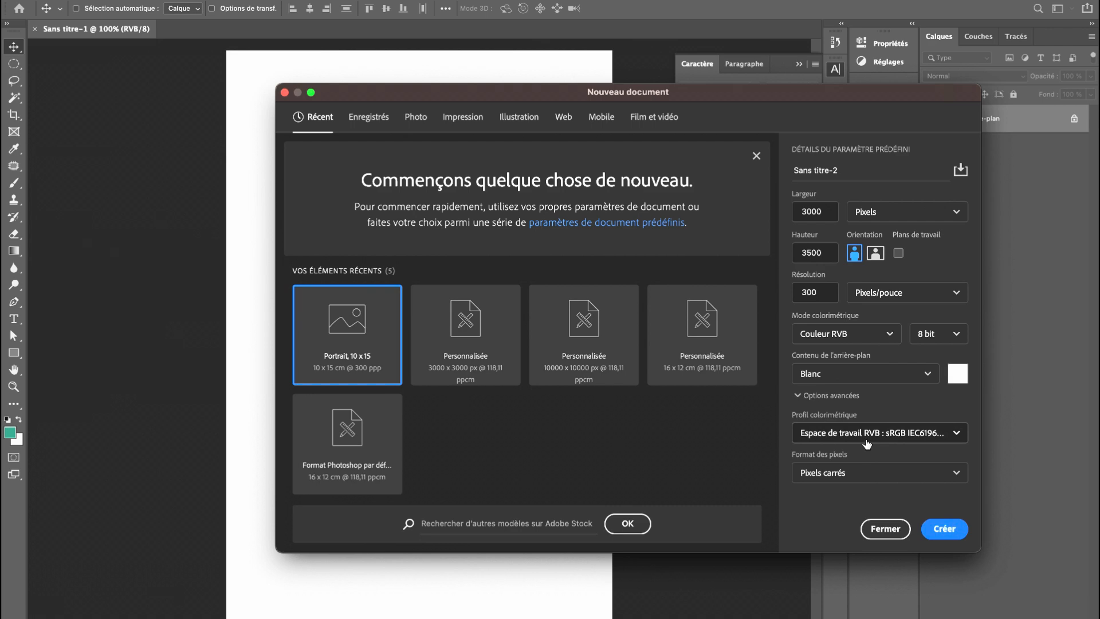
{"action": "left_click", "coordinate": [944, 530]}
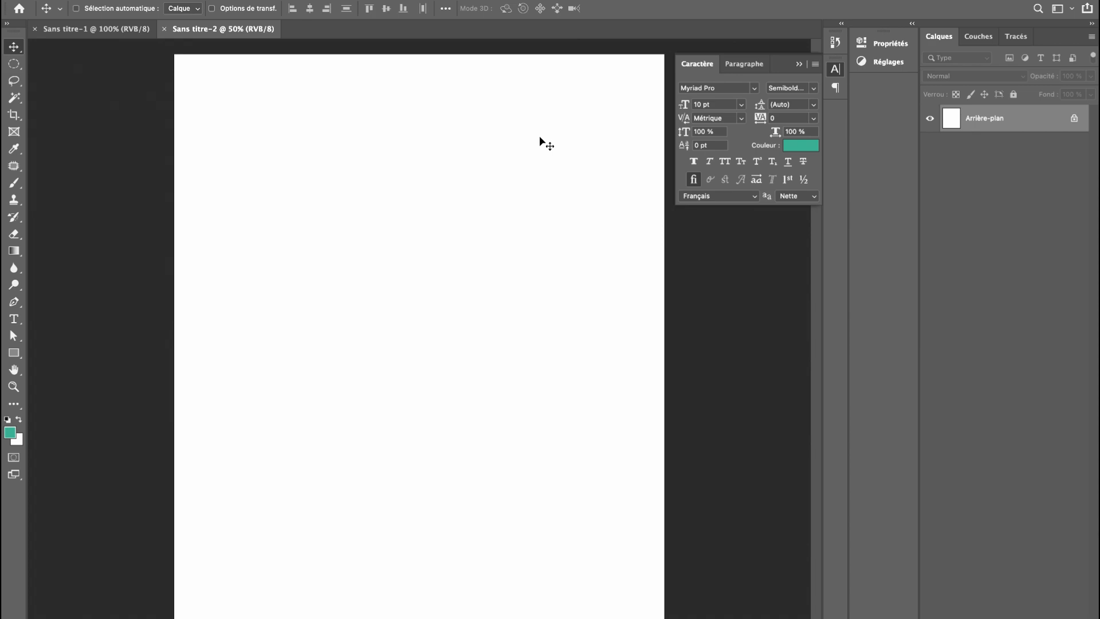
Switch to Finder, minimize the two open windows and open the extras folder from the desktop.
{"action": "mouse_move", "coordinate": [377, 616]}
{"action": "left_click", "coordinate": [23, 1]}
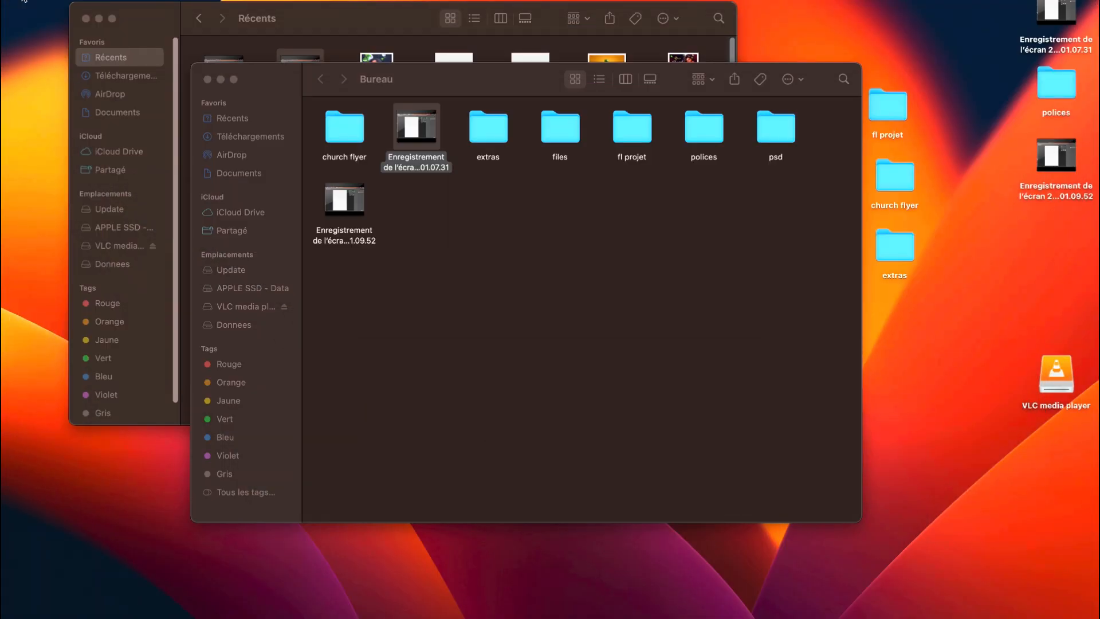
{"action": "left_click", "coordinate": [221, 79]}
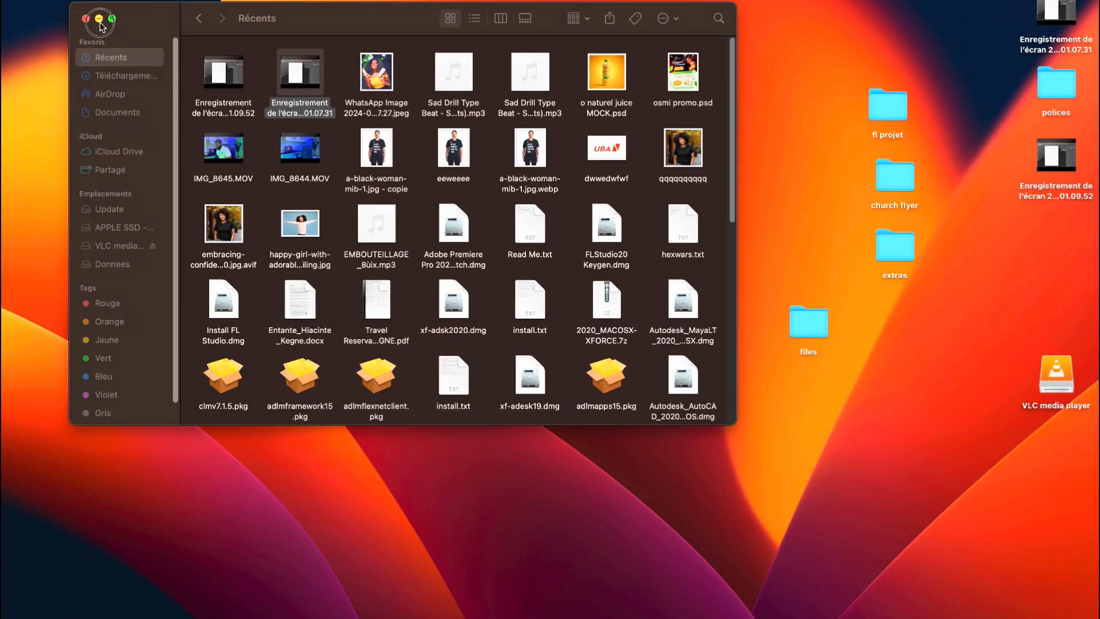
{"action": "left_click", "coordinate": [100, 20]}
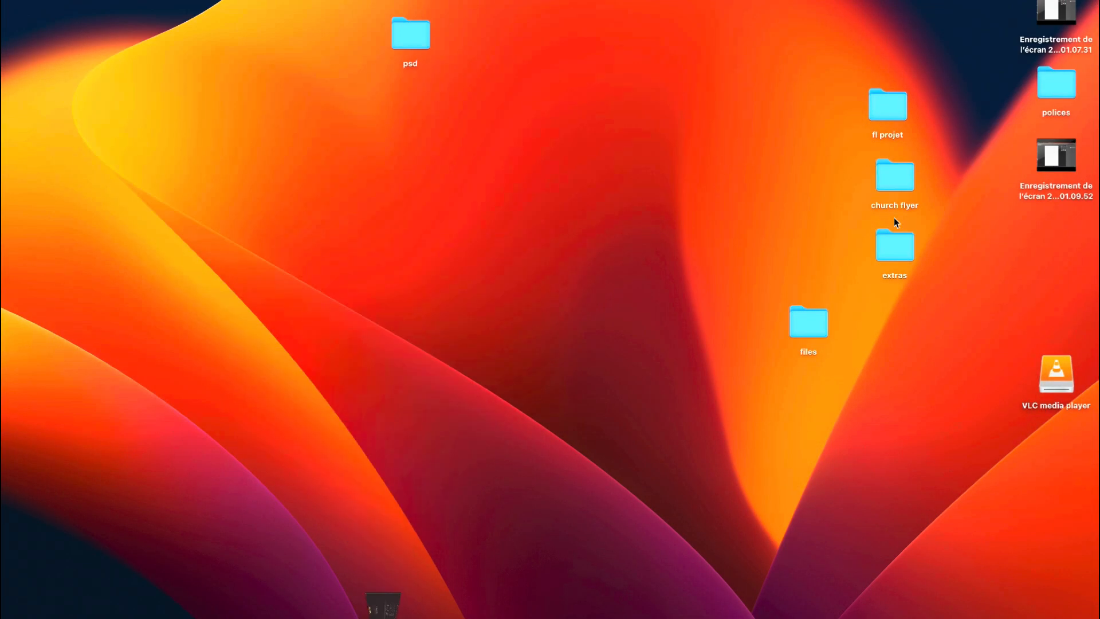
{"action": "double_click", "coordinate": [895, 258]}
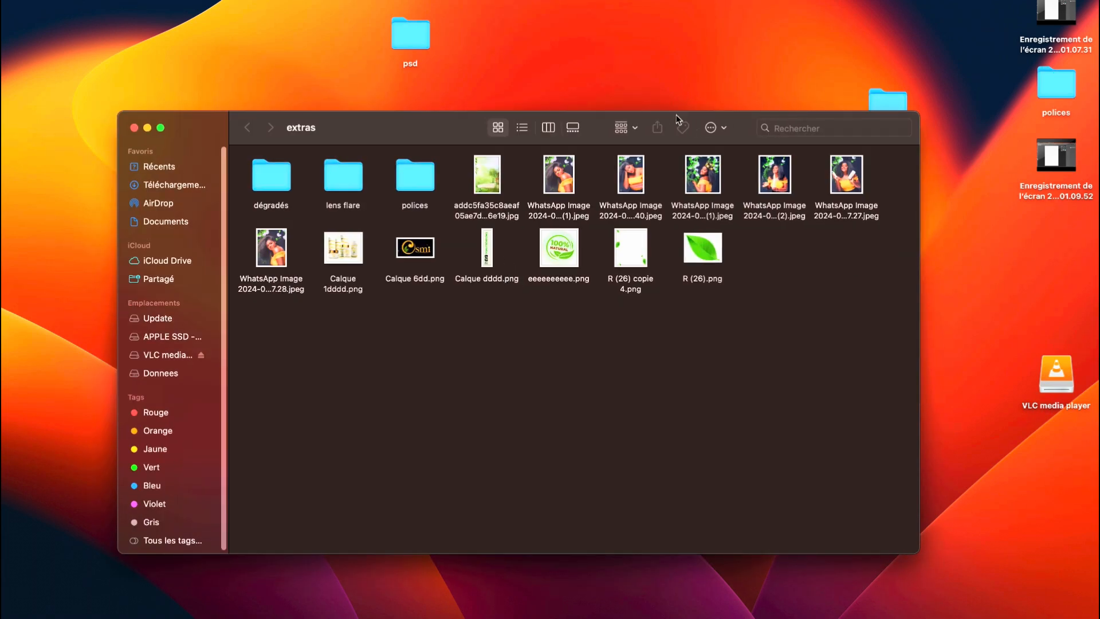
{"action": "left_click_drag", "start_coordinate": [463, 119], "coordinate": [445, 146]}
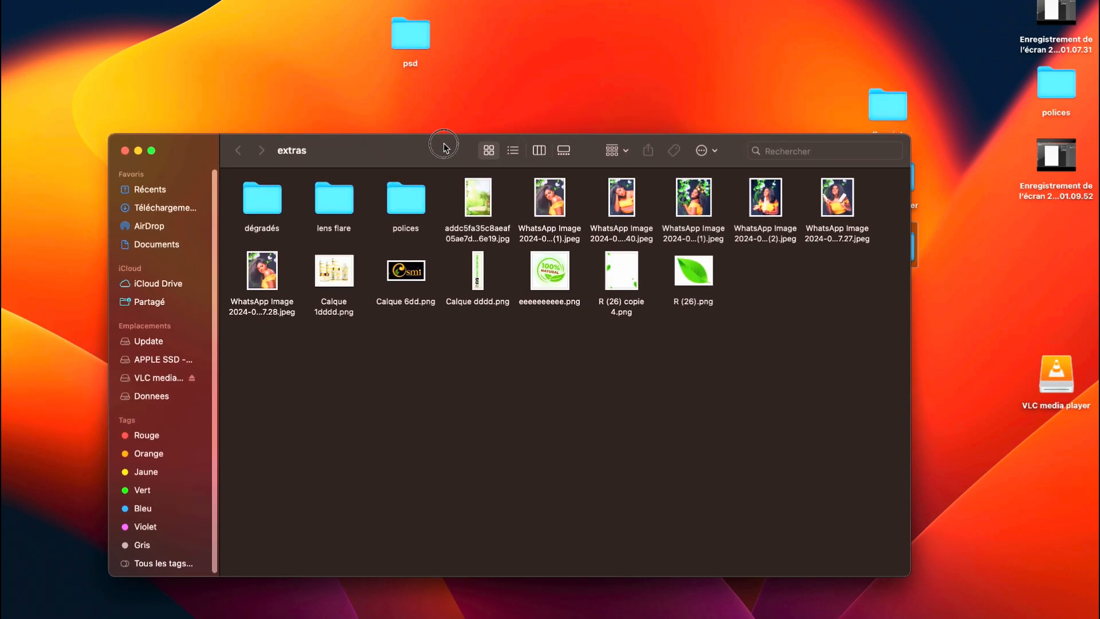
Move the text file from the psd folder to the desktop and open it.
{"action": "double_click", "coordinate": [424, 49]}
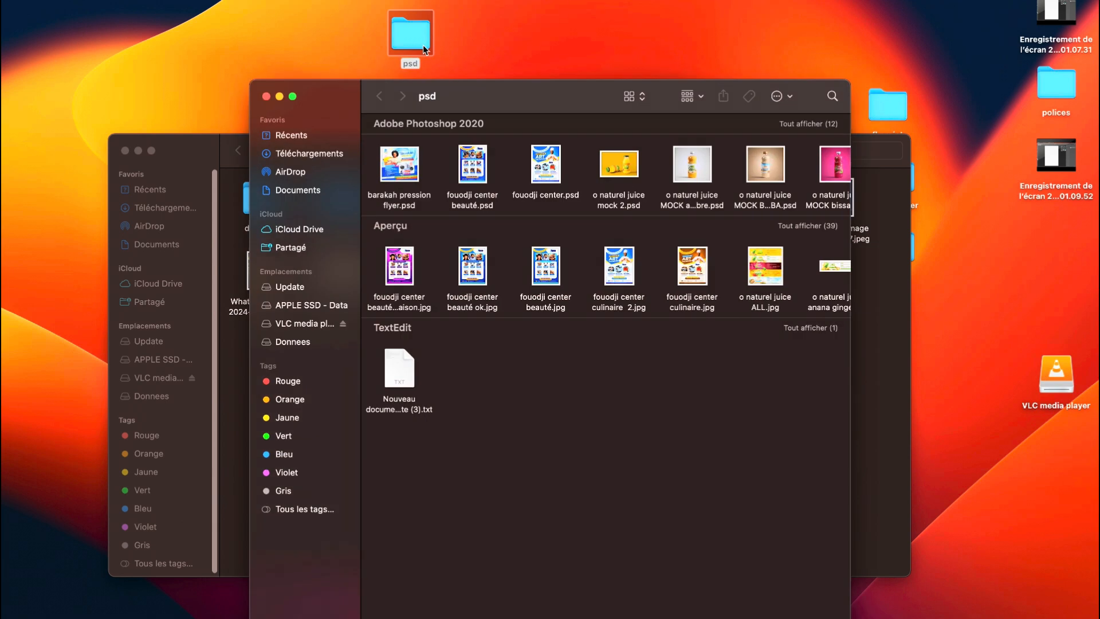
{"action": "left_click_drag", "start_coordinate": [408, 372], "coordinate": [135, 51]}
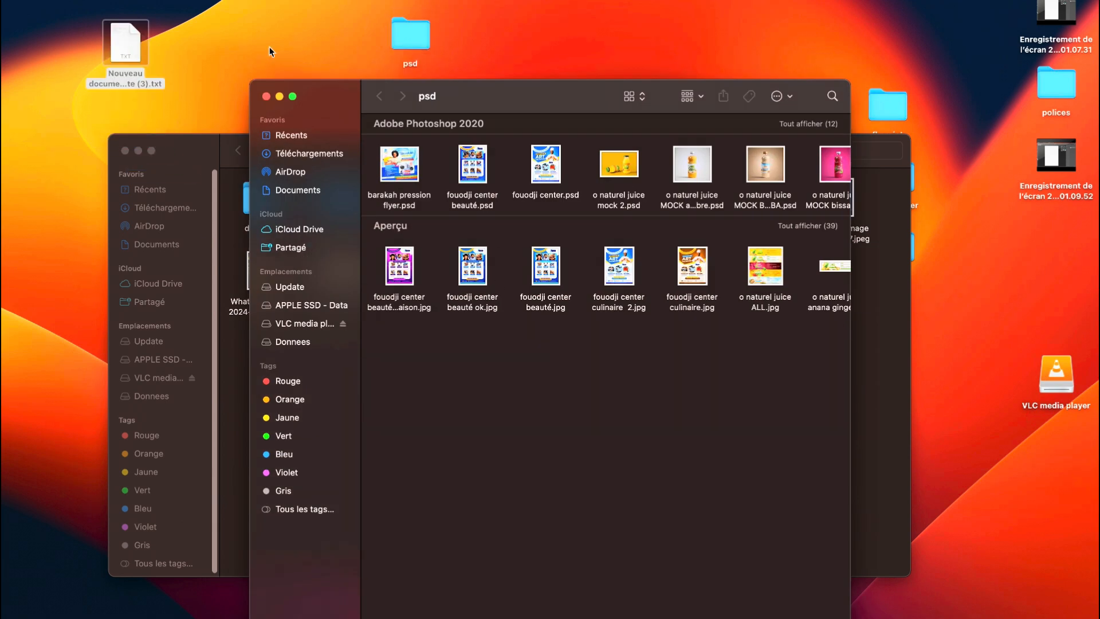
{"action": "left_click", "coordinate": [266, 96]}
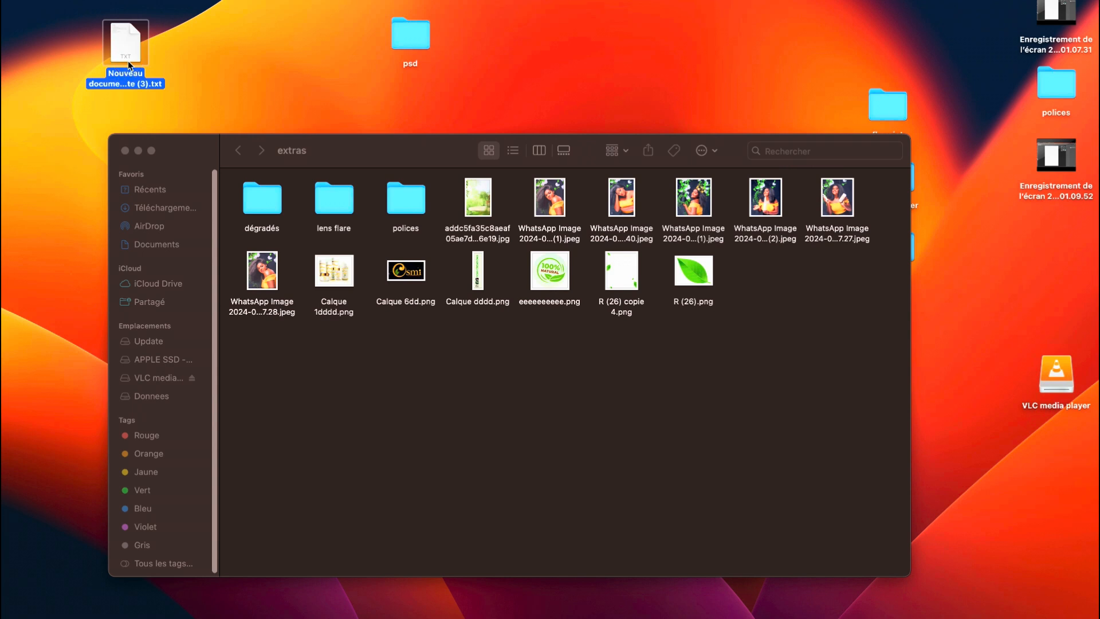
{"action": "double_click", "coordinate": [128, 57]}
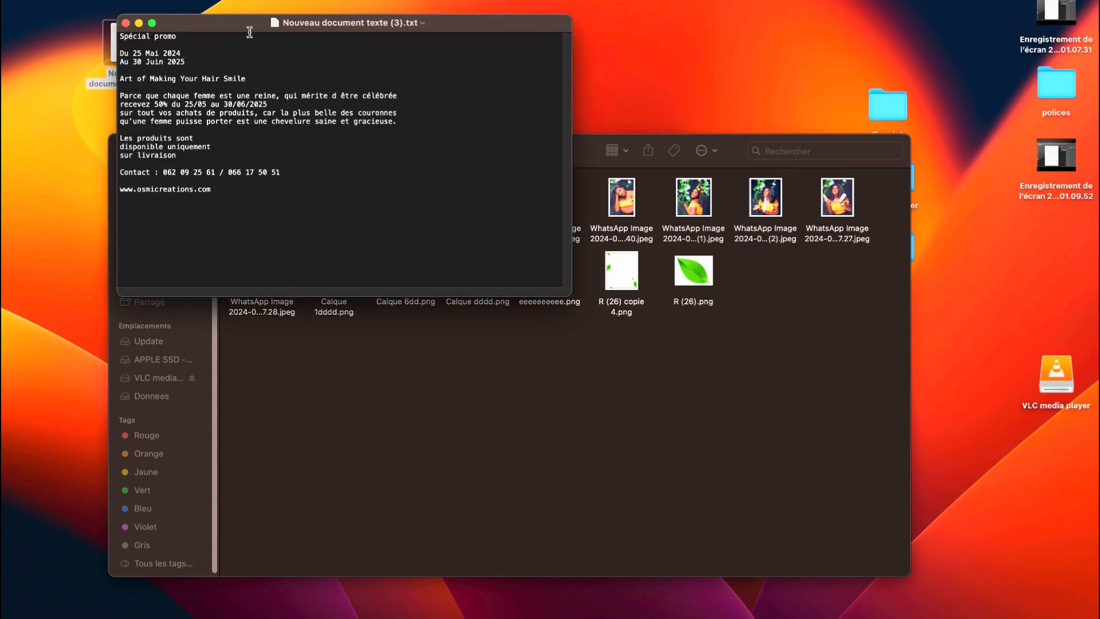
Turn off the system's dark mode and place the text file's window below the files in the extras folder.
{"action": "left_click_drag", "start_coordinate": [245, 28], "coordinate": [224, 64]}
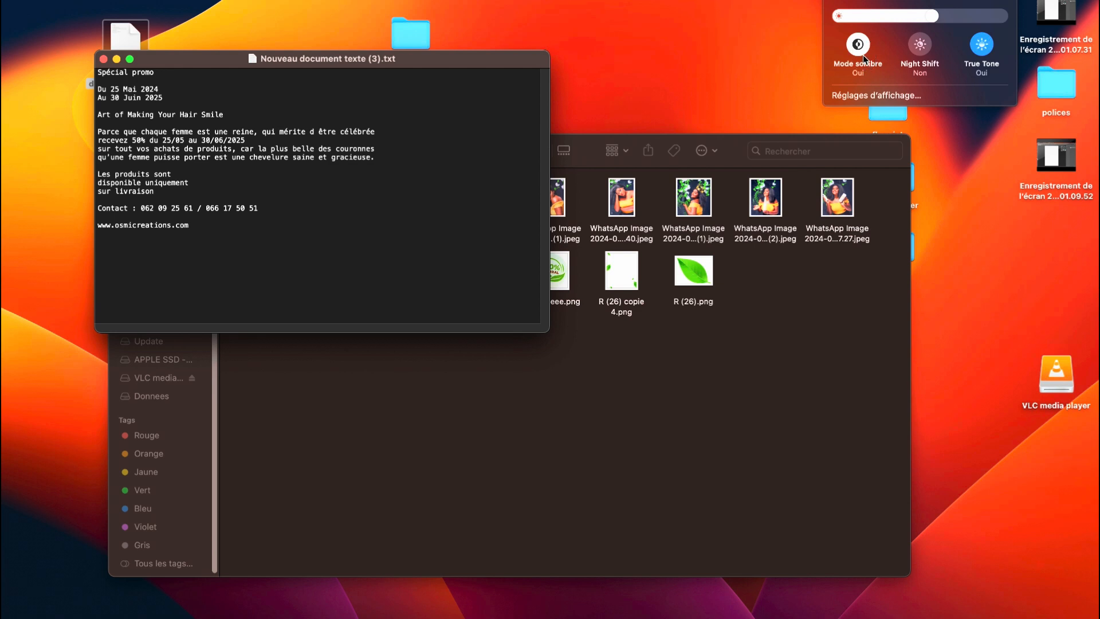
{"action": "left_click", "coordinate": [857, 45]}
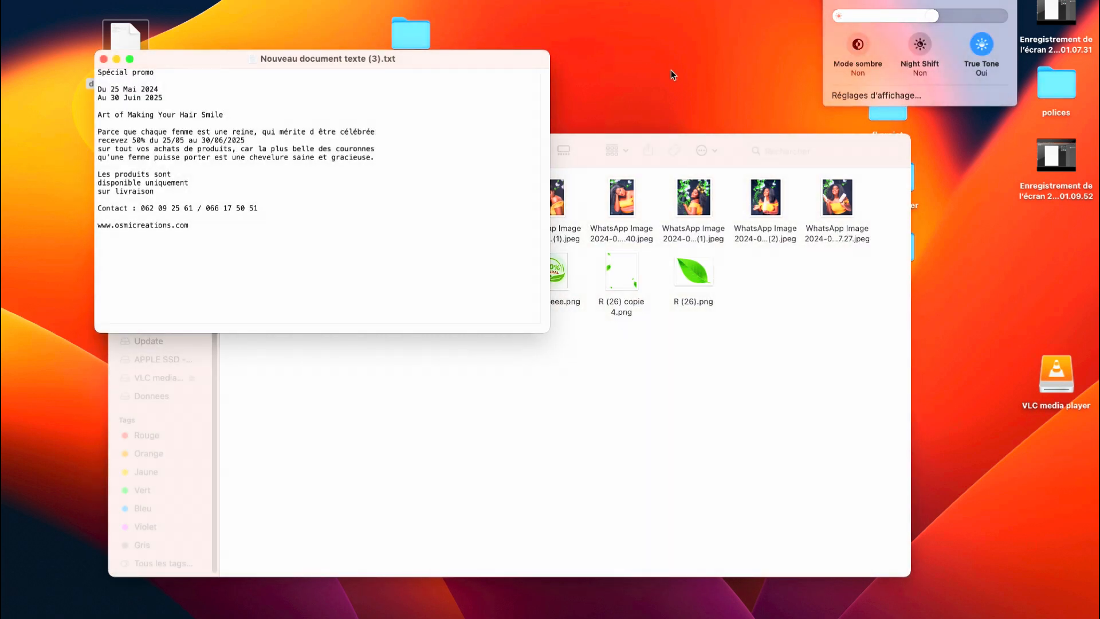
{"action": "left_click_drag", "start_coordinate": [138, 68], "coordinate": [372, 346]}
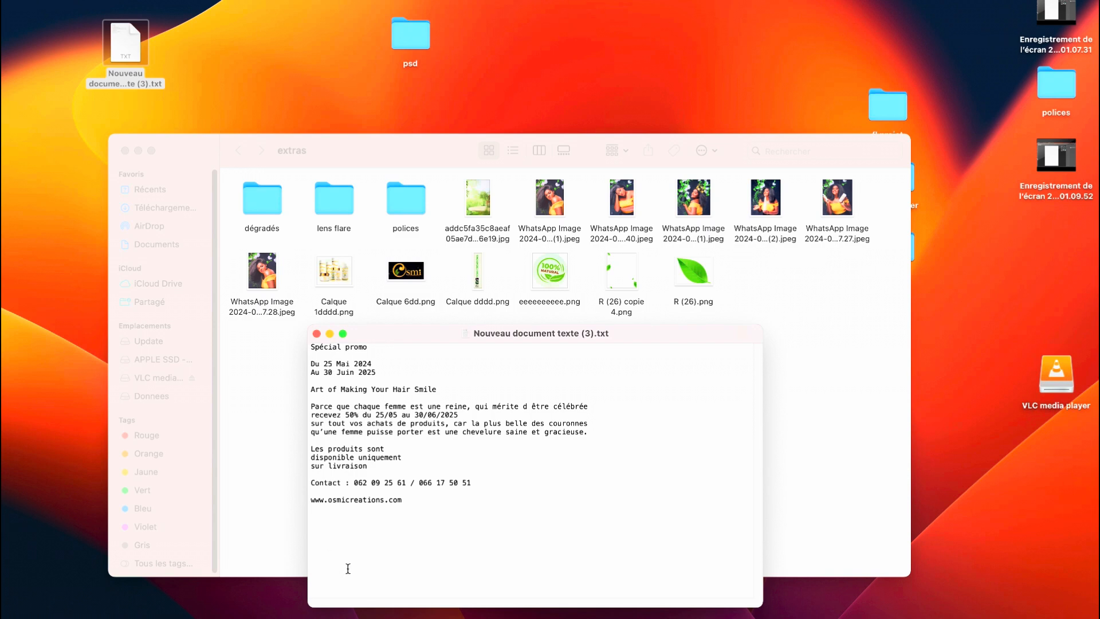
Switch to Photoshop and unlock the background layer of the new document.
{"action": "mouse_move", "coordinate": [412, 614]}
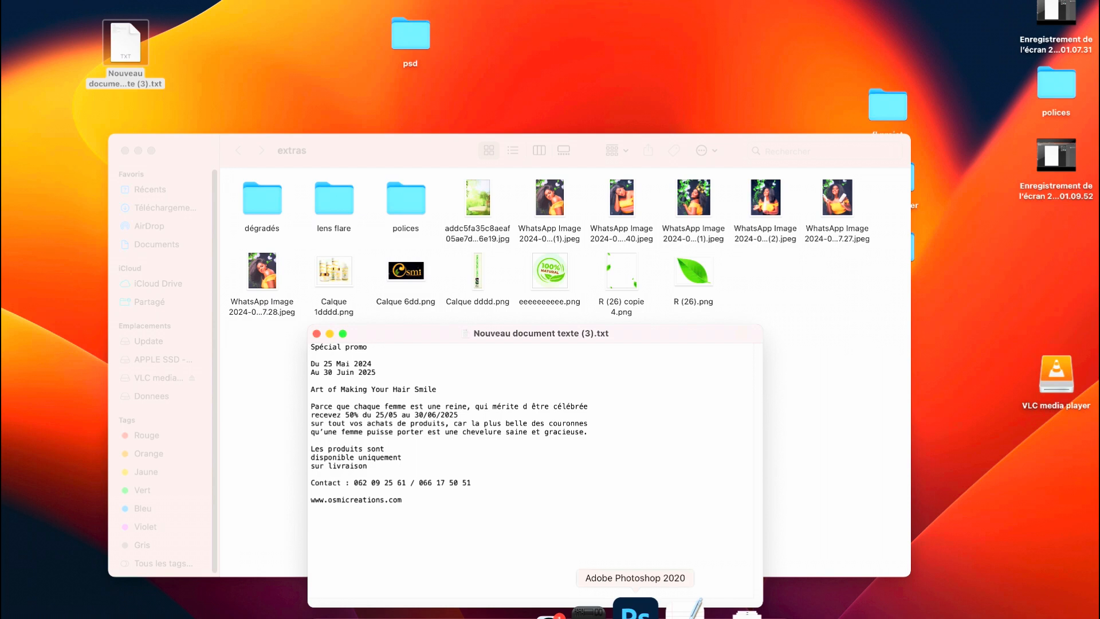
{"action": "left_click", "coordinate": [635, 611]}
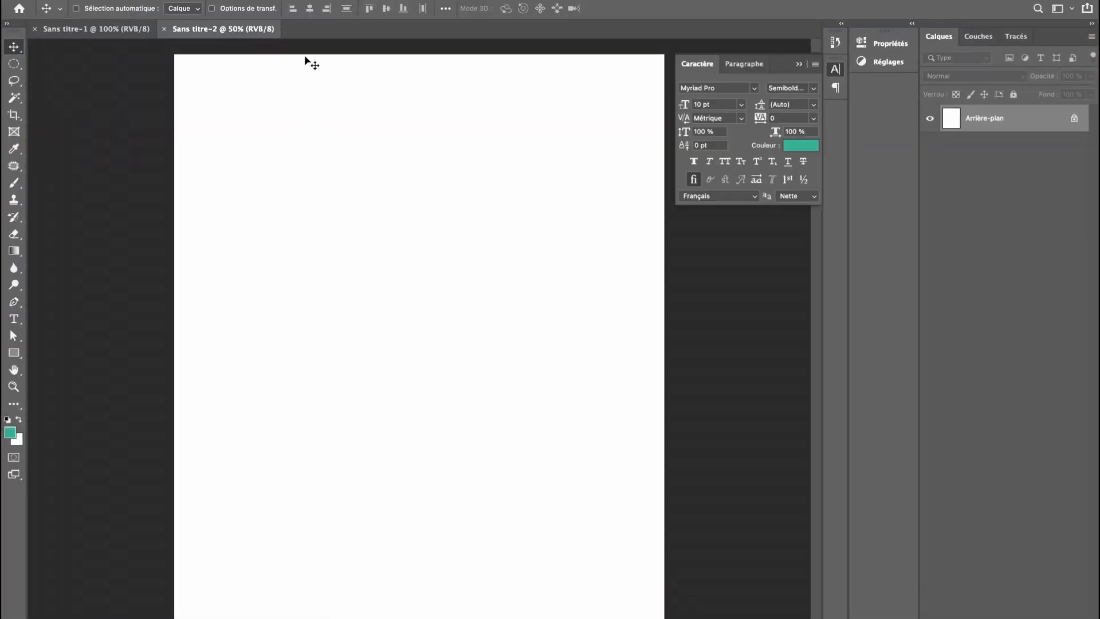
{"action": "left_click", "coordinate": [1074, 118]}
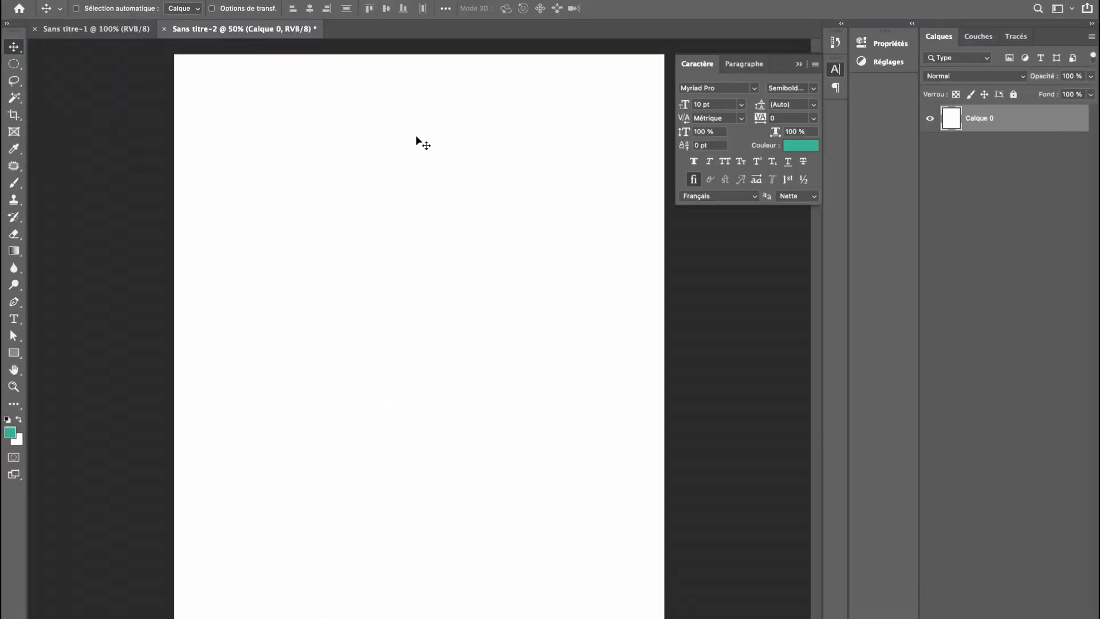
Switch to Finder and view the first WhatsApp photo in the extras folder at a reduced window size.
{"action": "mouse_move", "coordinate": [413, 616]}
{"action": "left_click", "coordinate": [369, 611]}
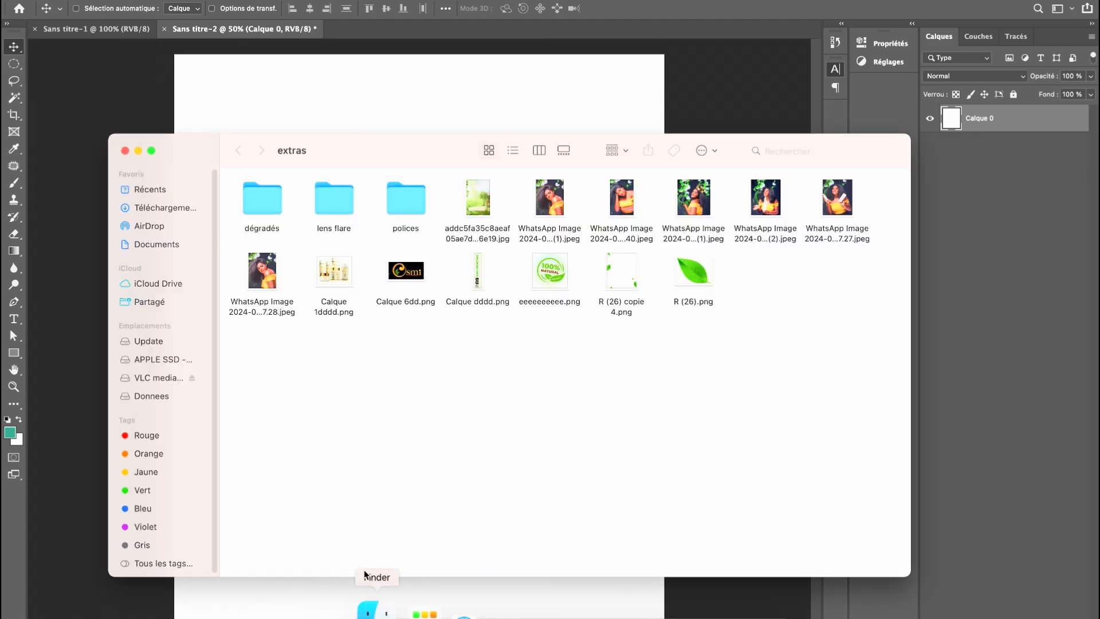
{"action": "left_click", "coordinate": [547, 198]}
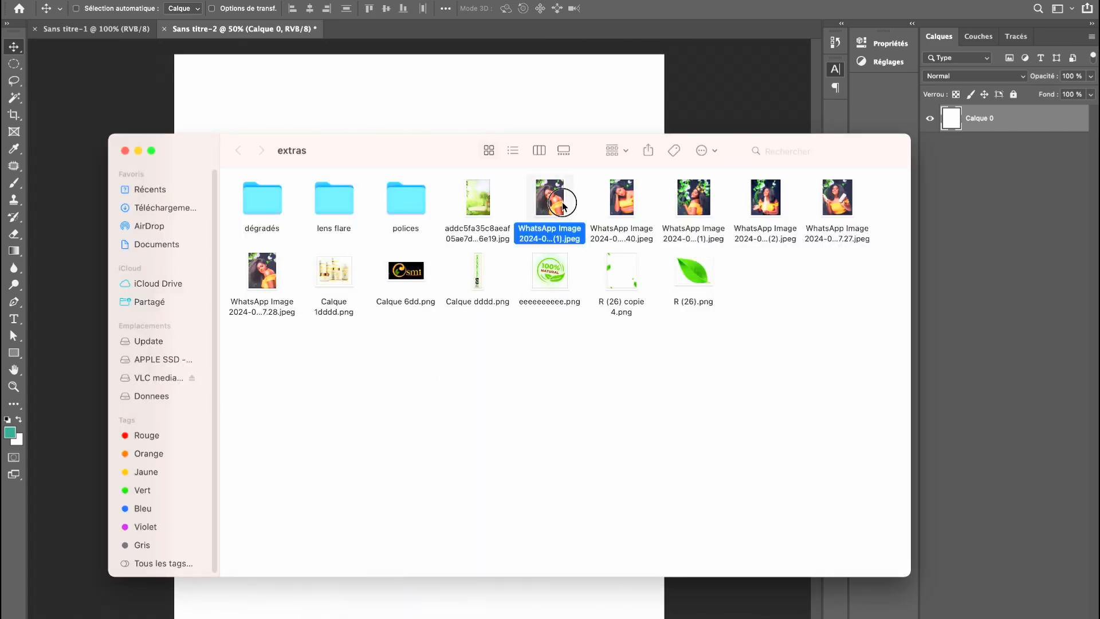
{"action": "key", "text": "space"}
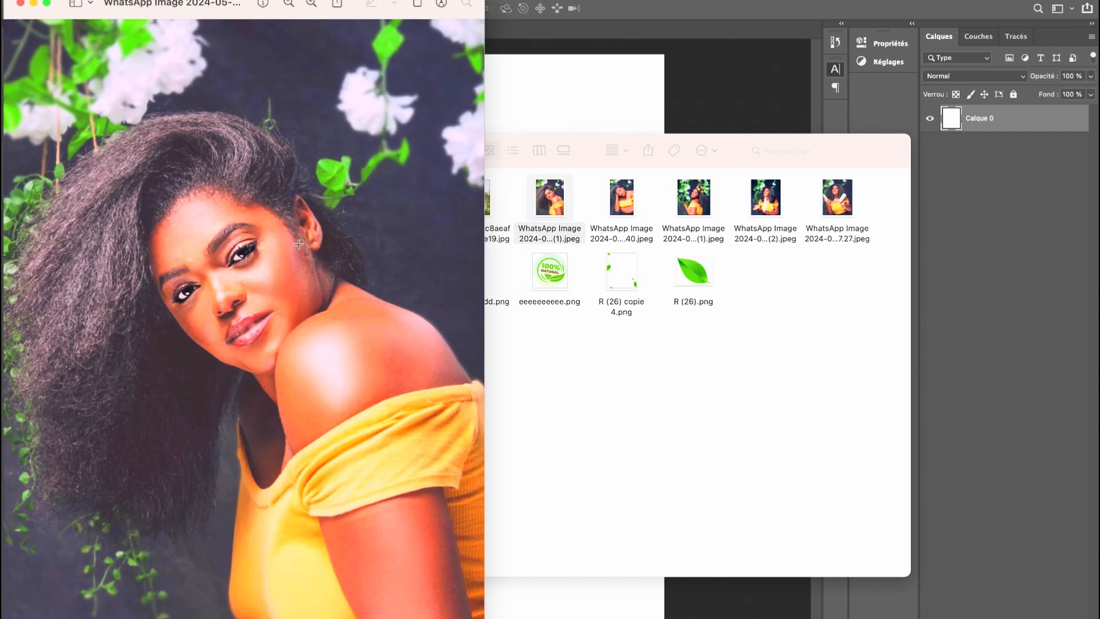
{"action": "left_click_drag", "start_coordinate": [251, 2], "coordinate": [401, 78]}
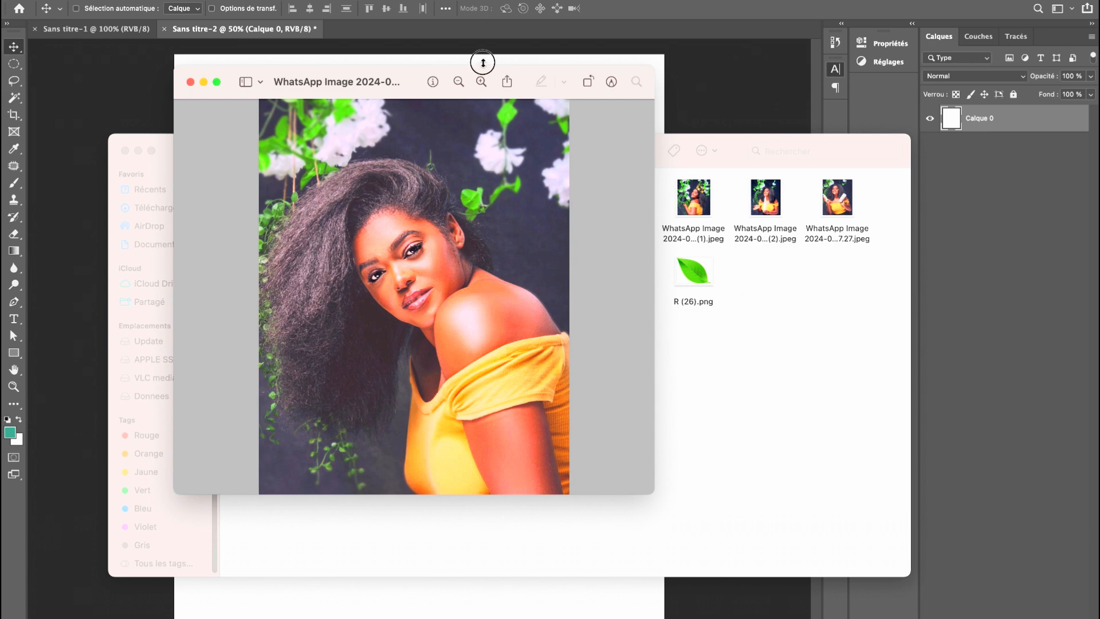
{"action": "left_click_drag", "start_coordinate": [479, 61], "coordinate": [380, 58]}
Open the second WhatsApp photo and arrange its window so the remaining photos in the folder stay accessible.
{"action": "double_click", "coordinate": [621, 206]}
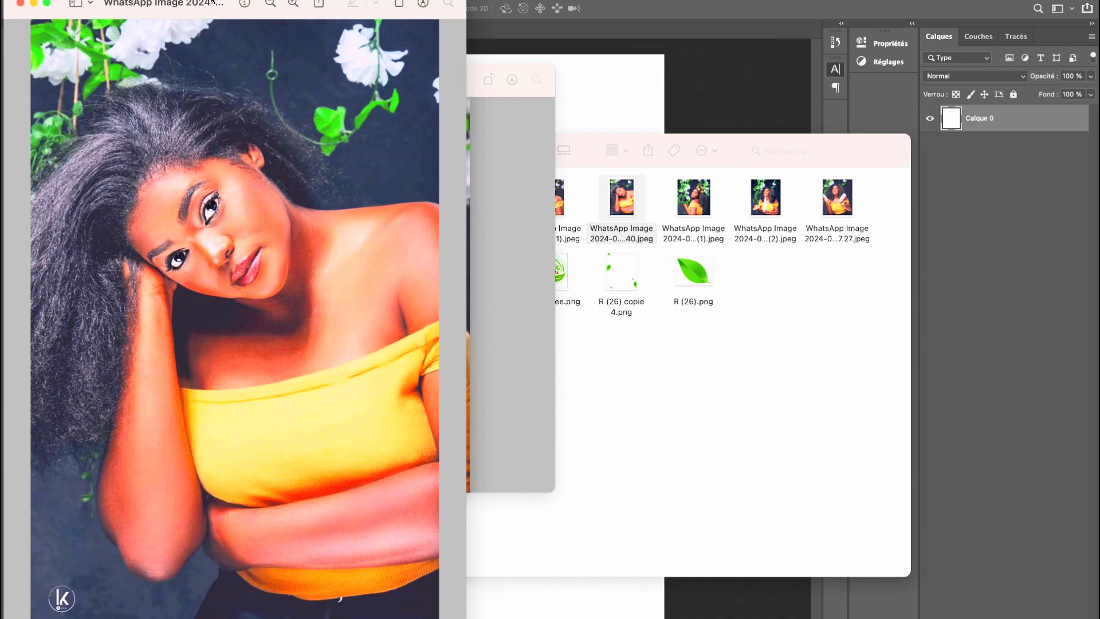
{"action": "left_click_drag", "start_coordinate": [212, 2], "coordinate": [680, 58]}
{"action": "left_click_drag", "start_coordinate": [473, 46], "coordinate": [557, 105]}
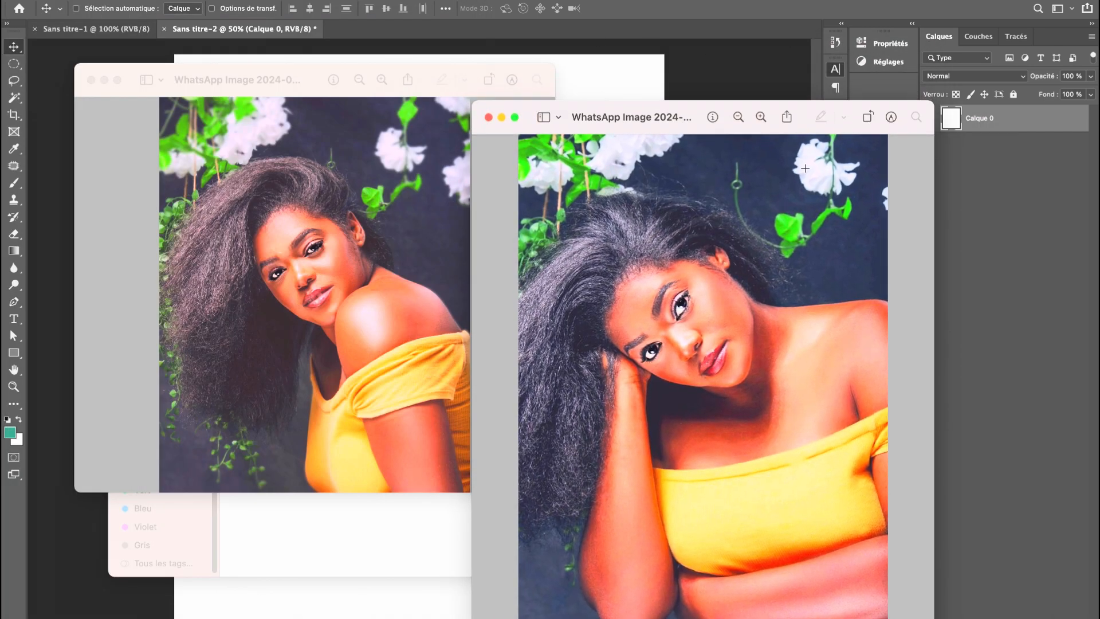
{"action": "left_click_drag", "start_coordinate": [688, 117], "coordinate": [390, 114]}
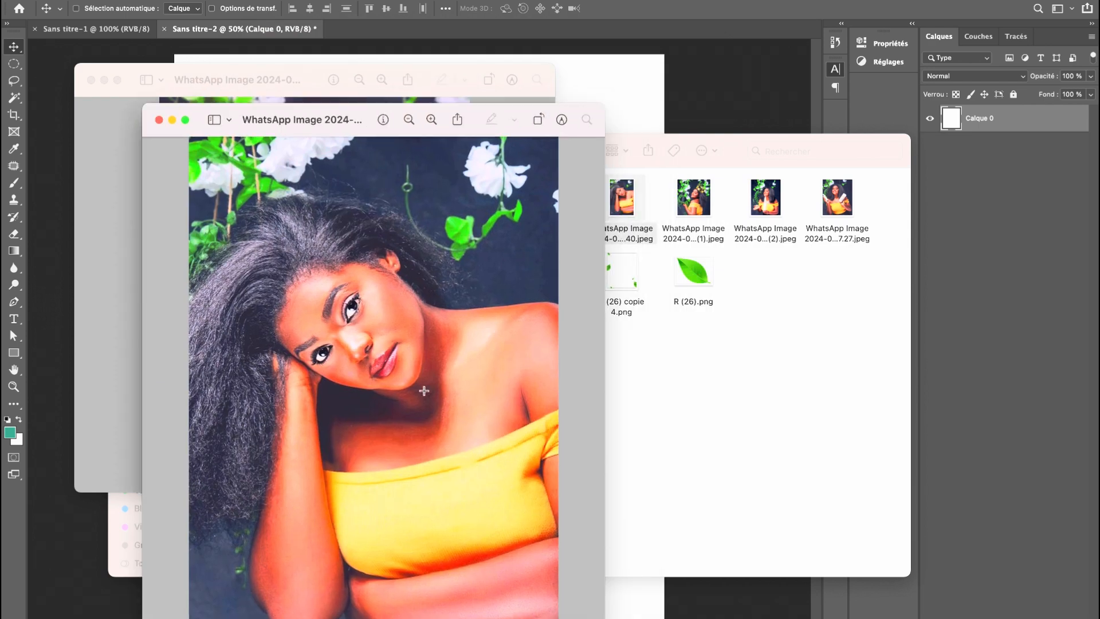
Open the photo of the woman with the crown and the one with the product bottles for comparison.
{"action": "left_click", "coordinate": [693, 198]}
{"action": "left_click", "coordinate": [508, 282]}
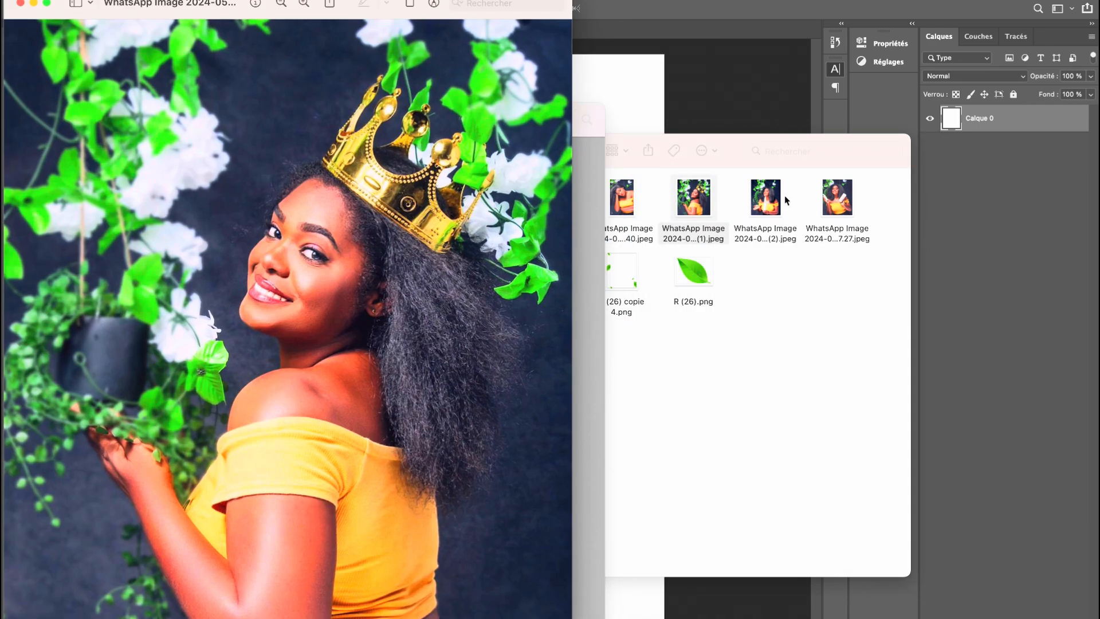
{"action": "left_click", "coordinate": [781, 198]}
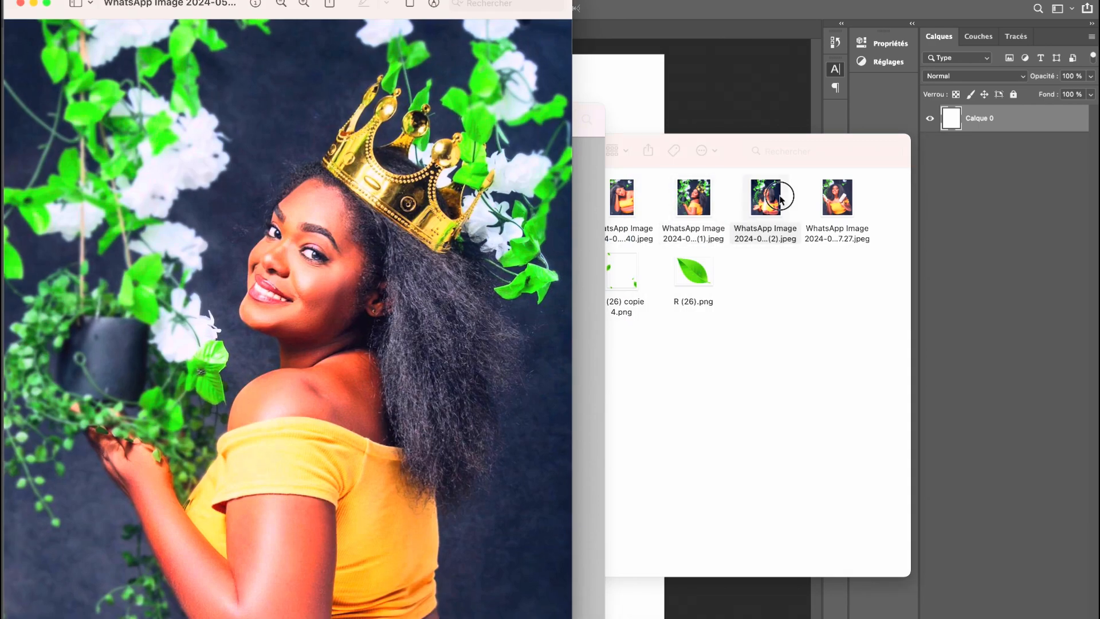
{"action": "double_click", "coordinate": [781, 198]}
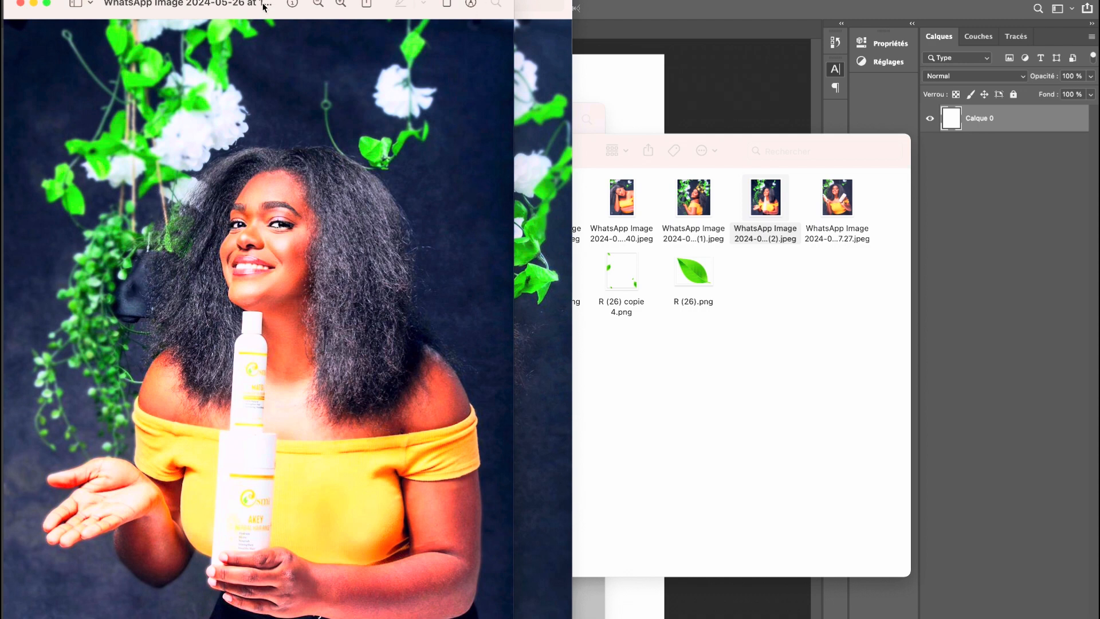
{"action": "left_click_drag", "start_coordinate": [202, 3], "coordinate": [528, 24]}
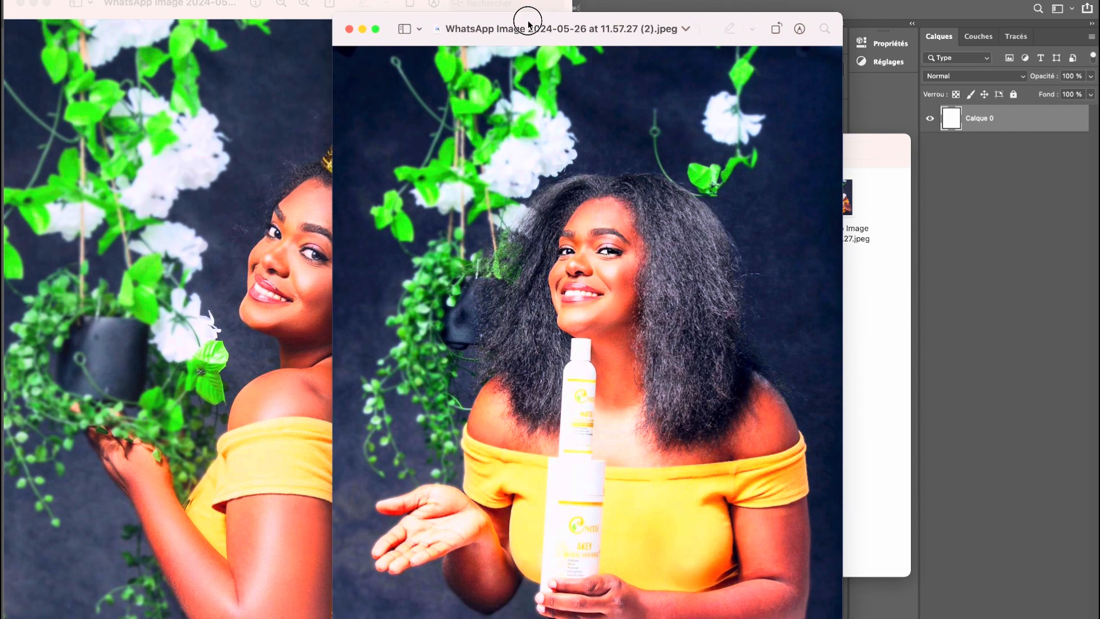
{"action": "left_click_drag", "start_coordinate": [528, 23], "coordinate": [528, 24]}
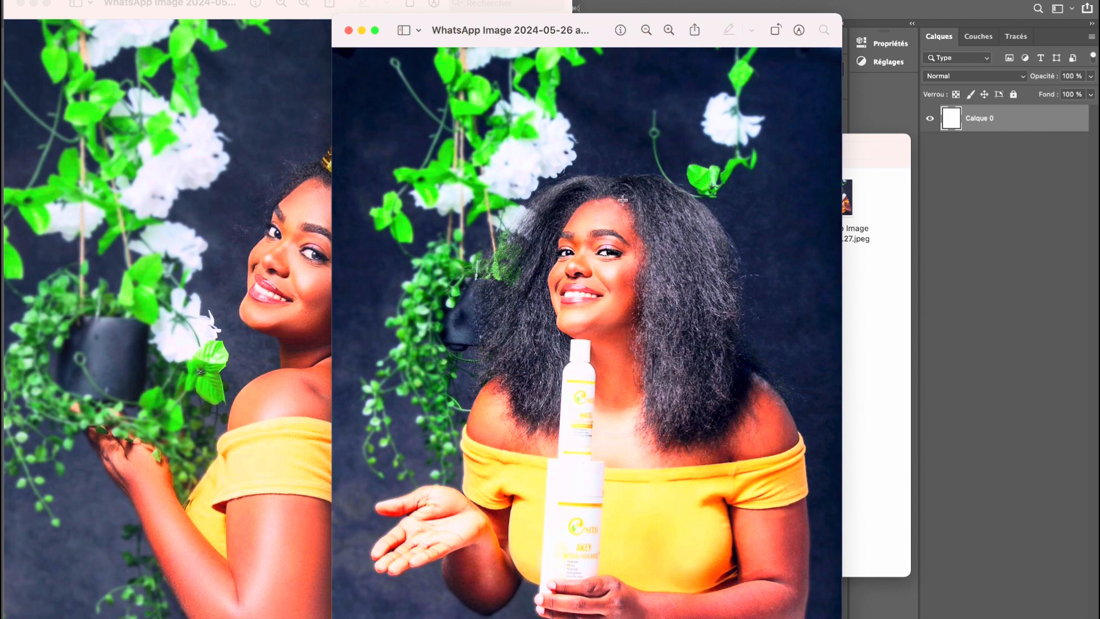
{"action": "left_click", "coordinate": [493, 1]}
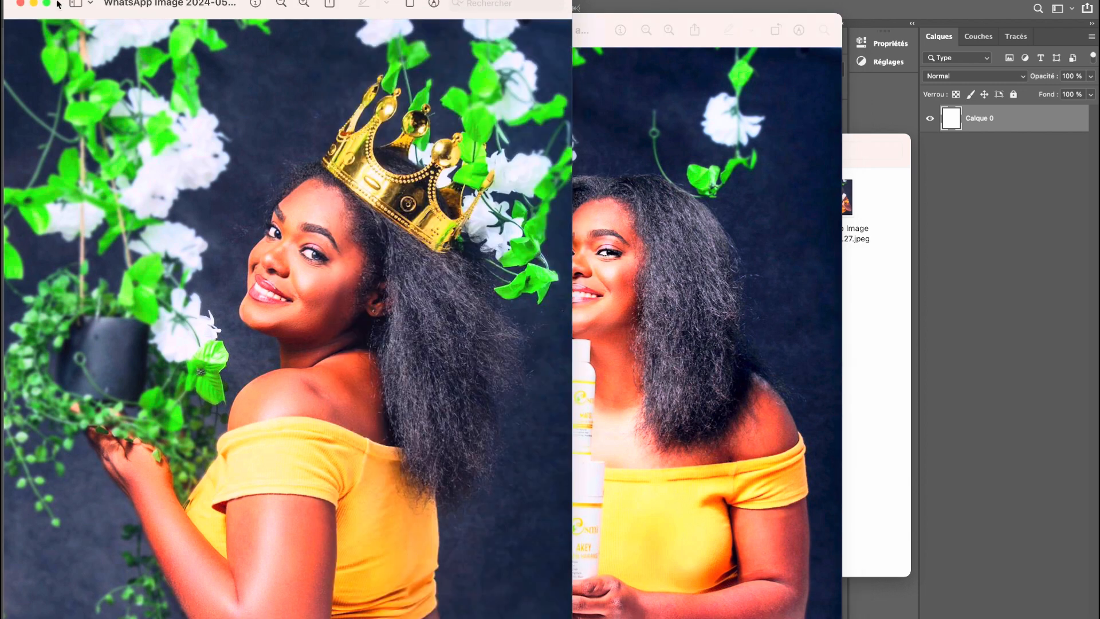
Close all four photo preview windows to return to the extras folder.
{"action": "left_click", "coordinate": [22, 3]}
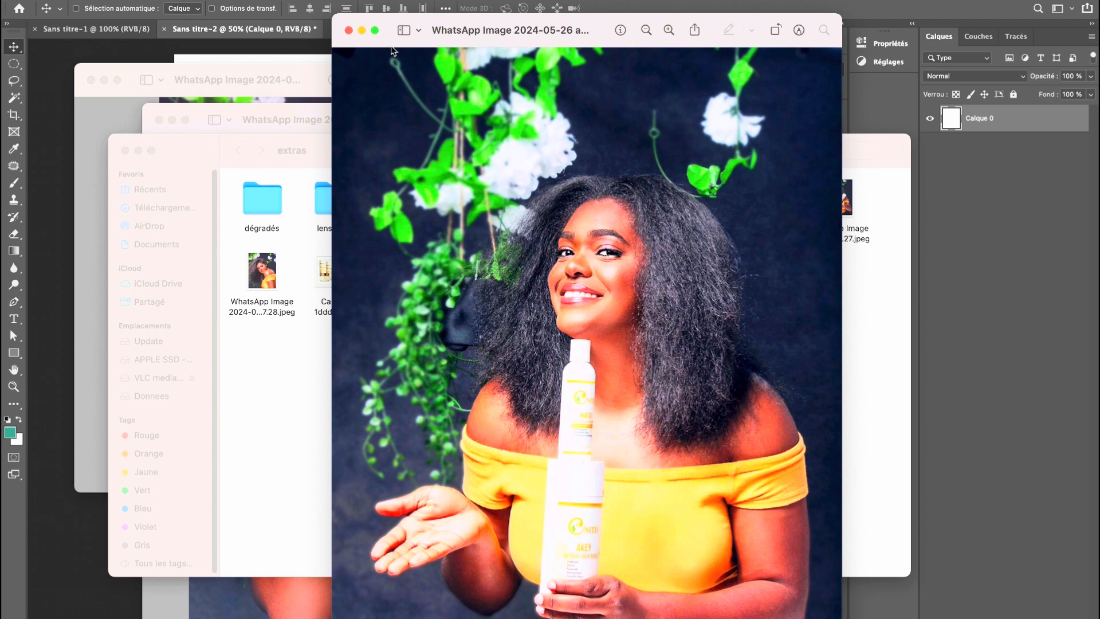
{"action": "left_click", "coordinate": [348, 30]}
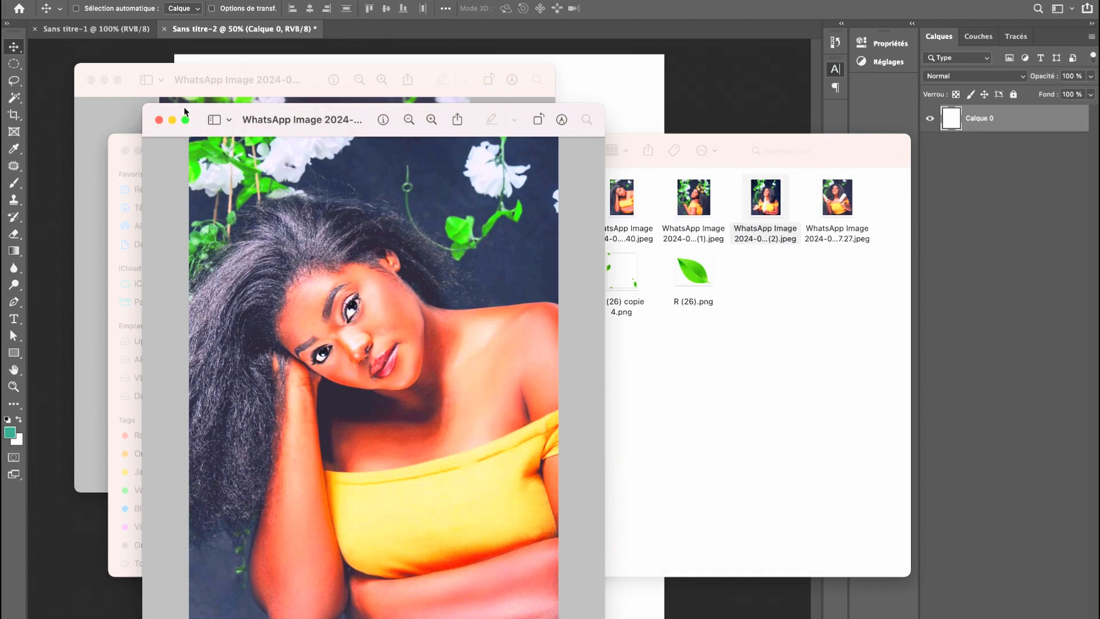
{"action": "left_click", "coordinate": [159, 120]}
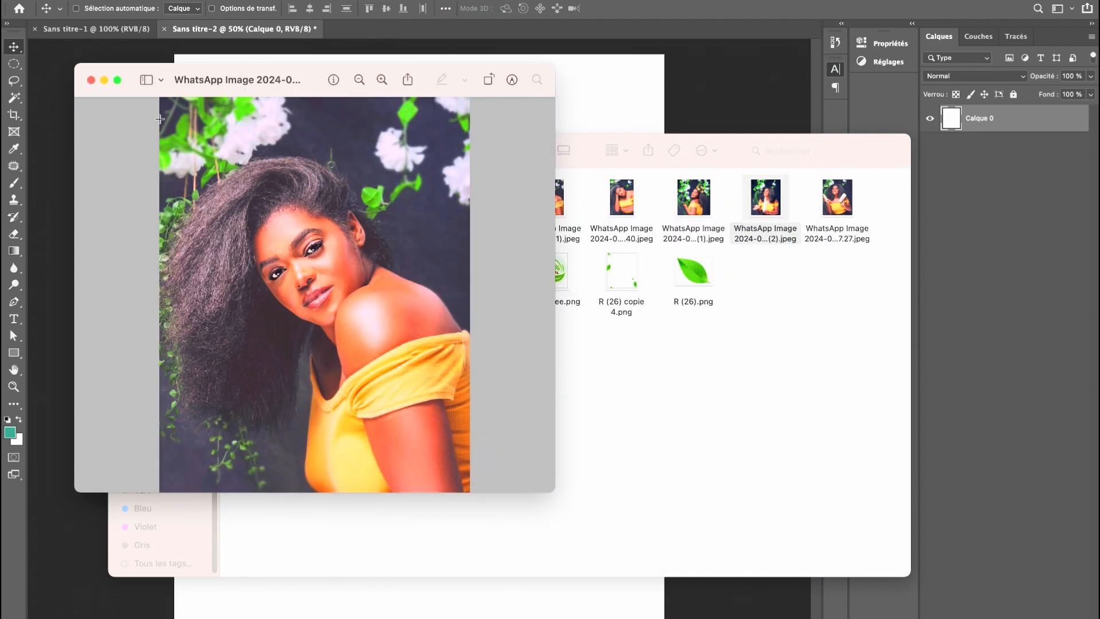
{"action": "left_click", "coordinate": [92, 81]}
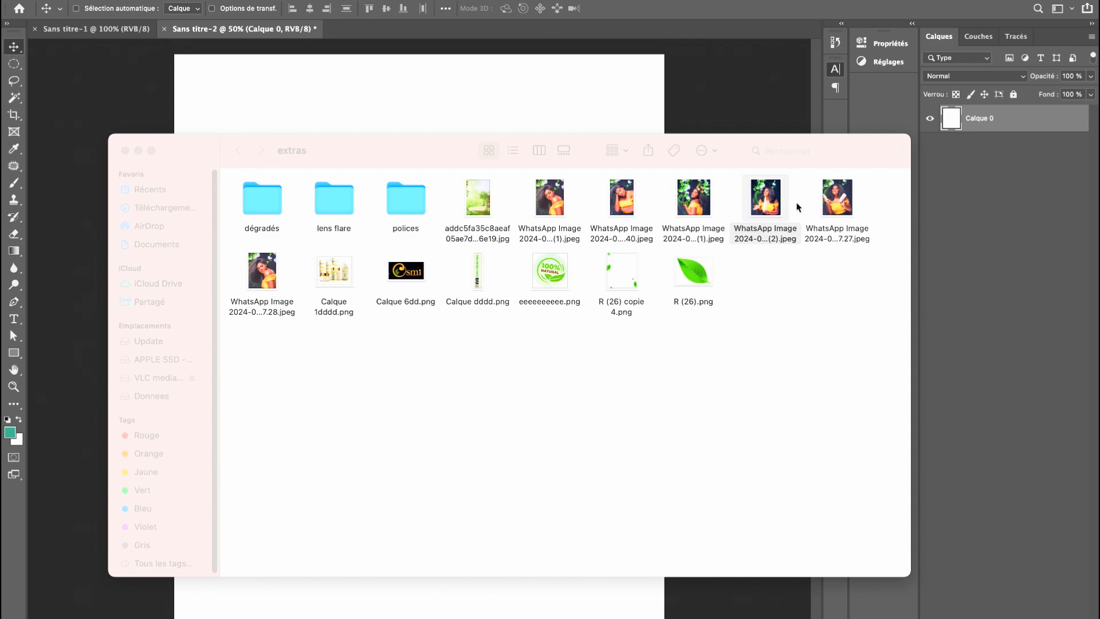
Open the WhatsApp photo of the woman holding the stacked products from the extras folder in Adobe Photoshop 2020.
{"action": "right_click", "coordinate": [762, 199]}
{"action": "mouse_move", "coordinate": [782, 222]}
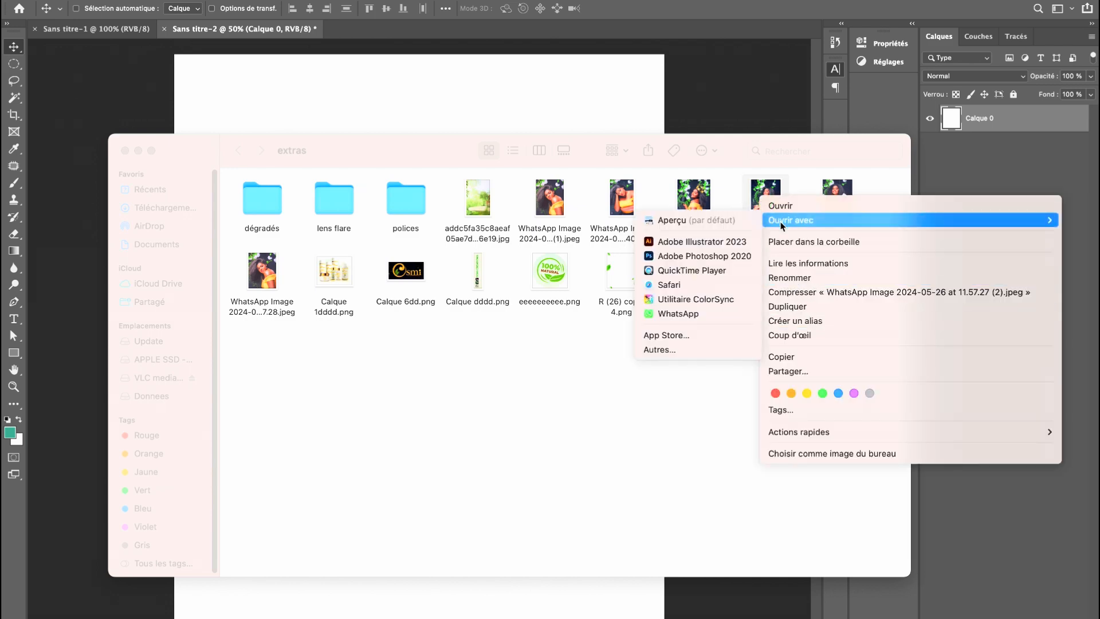
{"action": "left_click", "coordinate": [682, 260]}
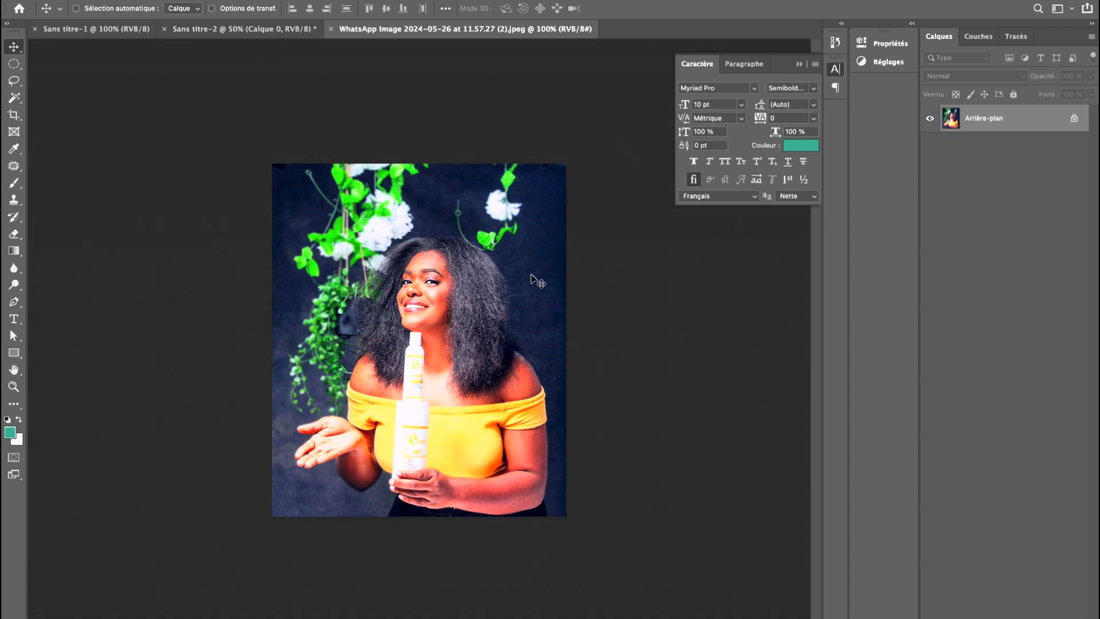
{"action": "scroll", "coordinate": [465, 235], "scroll_direction": "up", "scroll_amount": 1}
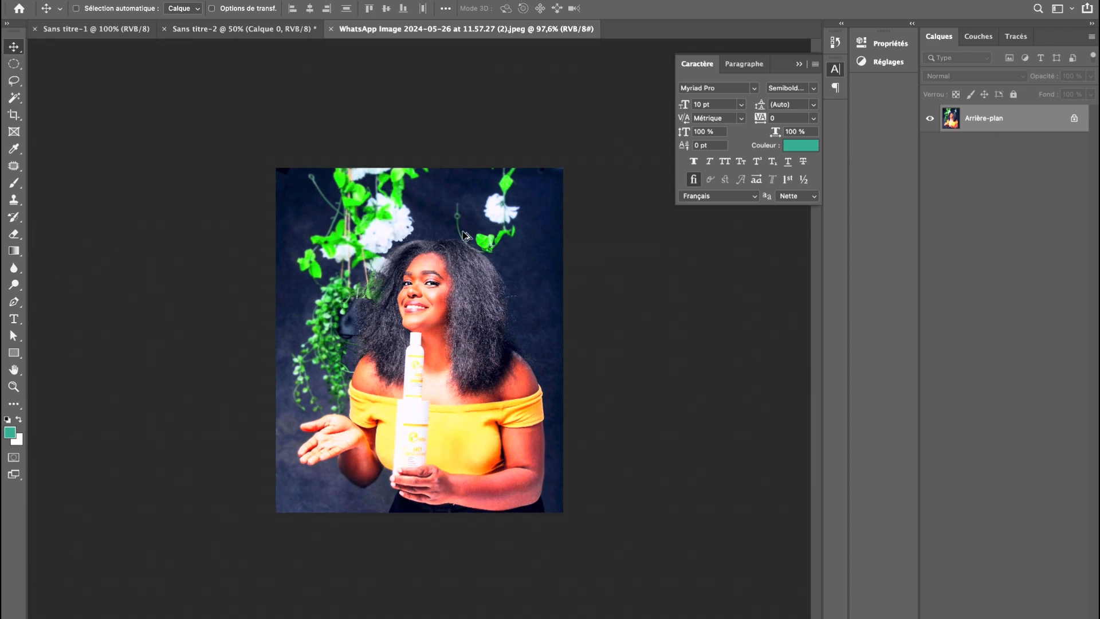
{"action": "scroll", "coordinate": [465, 235], "scroll_direction": "up", "scroll_amount": 5}
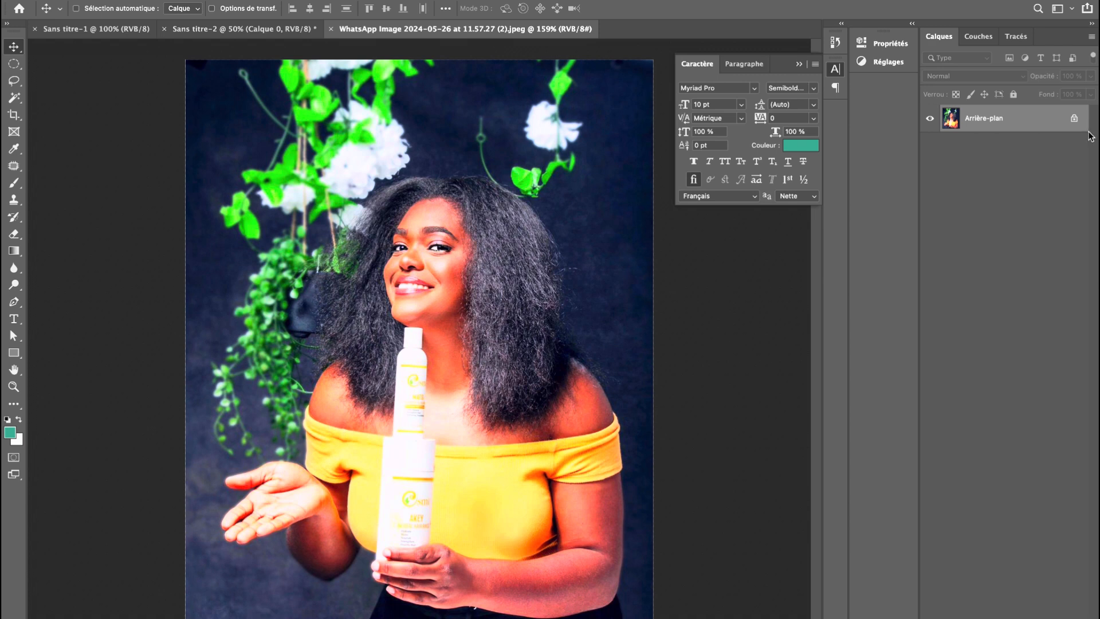
Unlock the photo's background layer and convert it to a smart object.
{"action": "left_click", "coordinate": [1074, 119]}
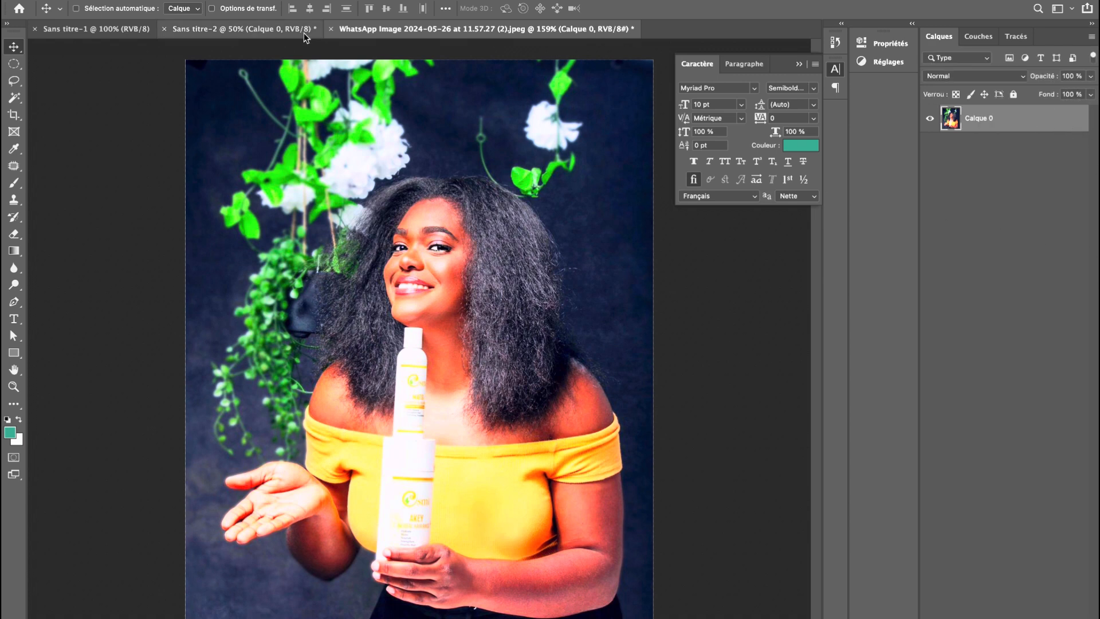
{"action": "right_click", "coordinate": [961, 160]}
{"action": "left_click", "coordinate": [1019, 126]}
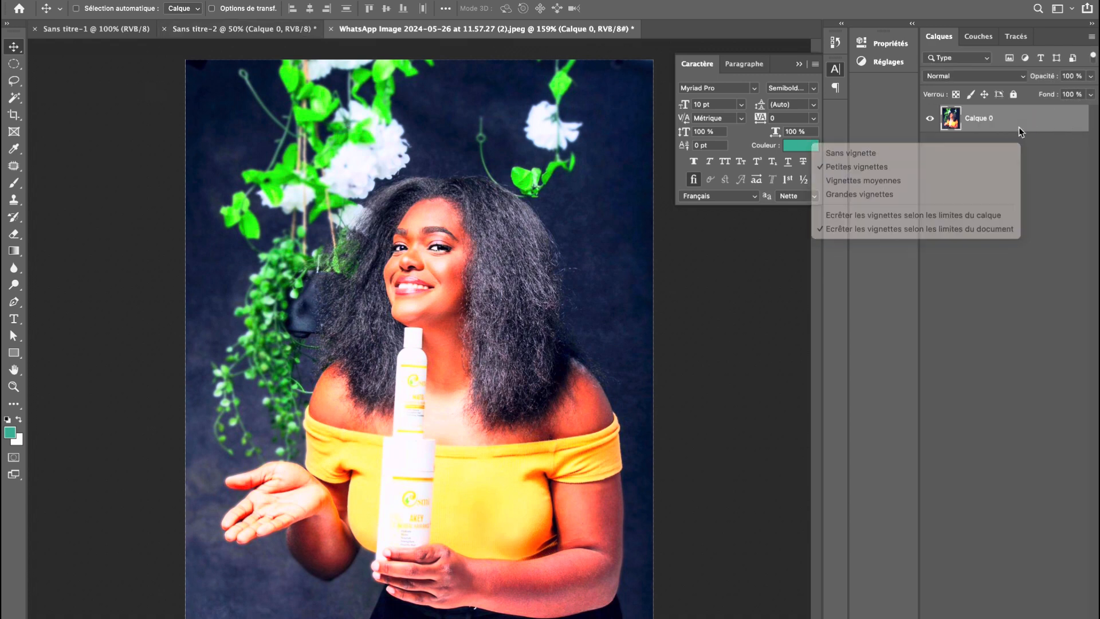
{"action": "right_click", "coordinate": [1019, 126]}
{"action": "left_click", "coordinate": [913, 208]}
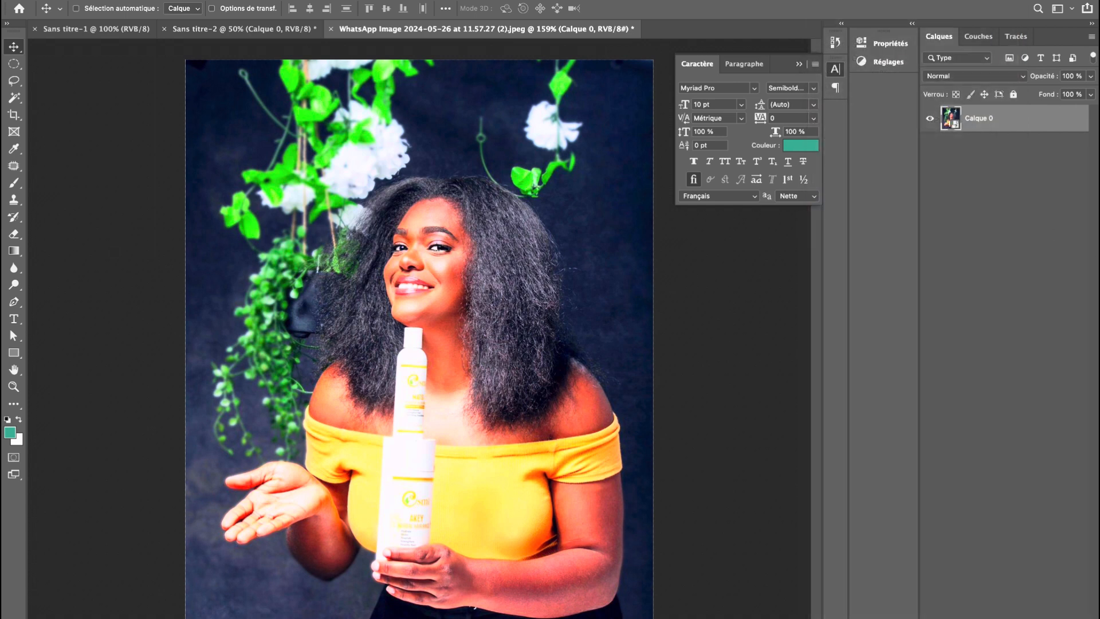
Apply a Levels adjustment to the photo with the shadow input at 10, comparing the preview on and off.
{"action": "left_click", "coordinate": [189, 2]}
{"action": "mouse_move", "coordinate": [193, 13]}
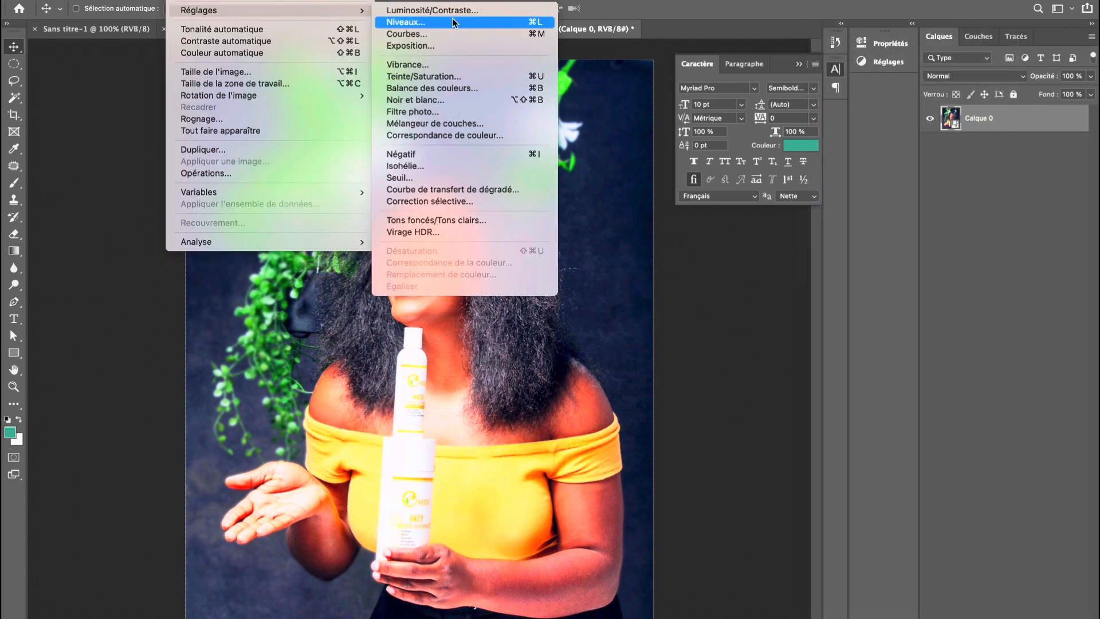
{"action": "left_click", "coordinate": [452, 22]}
{"action": "left_click_drag", "start_coordinate": [516, 115], "coordinate": [765, 141]}
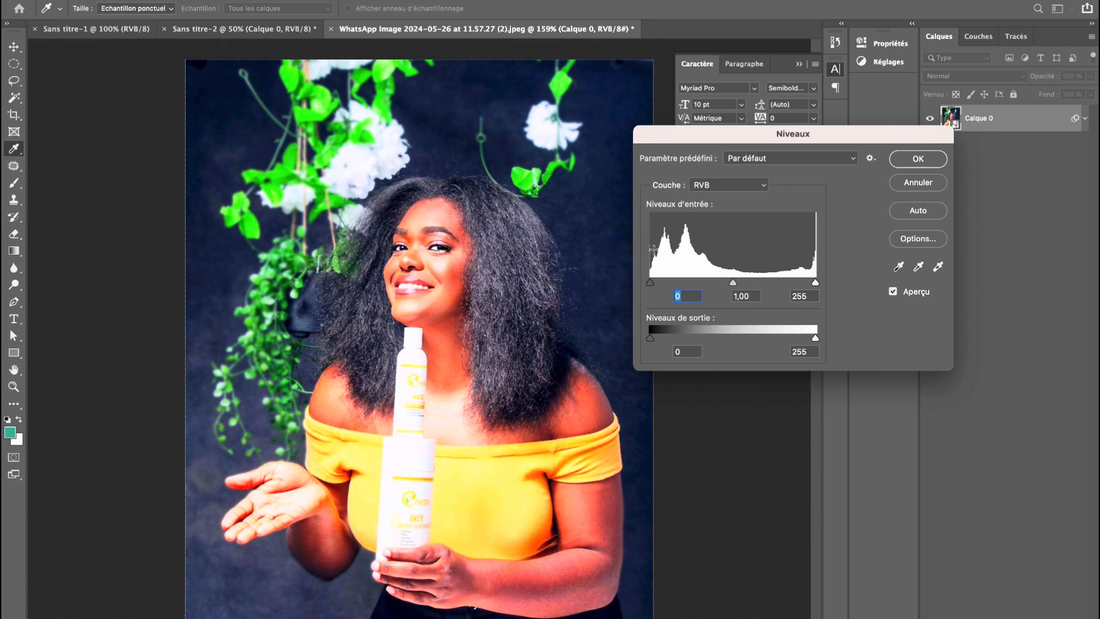
{"action": "left_click_drag", "start_coordinate": [650, 284], "coordinate": [659, 295]}
{"action": "left_click_drag", "start_coordinate": [657, 291], "coordinate": [657, 292]}
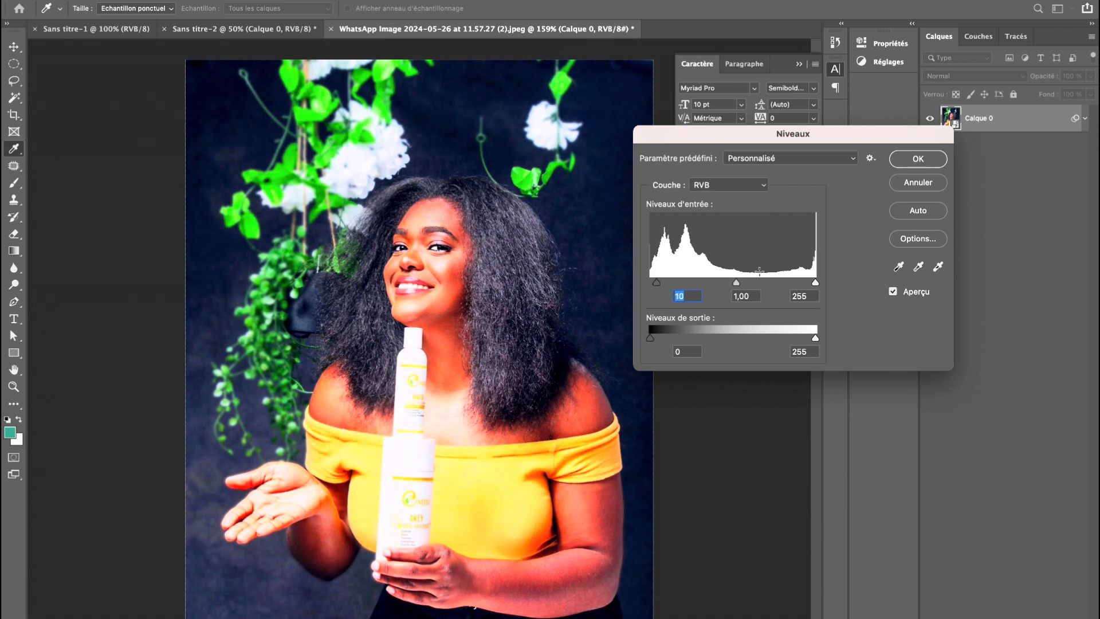
{"action": "left_click", "coordinate": [737, 282]}
{"action": "left_click", "coordinate": [894, 293]}
{"action": "left_click", "coordinate": [893, 292]}
{"action": "left_click", "coordinate": [894, 292]}
{"action": "left_click", "coordinate": [894, 292]}
{"action": "left_click", "coordinate": [912, 165]}
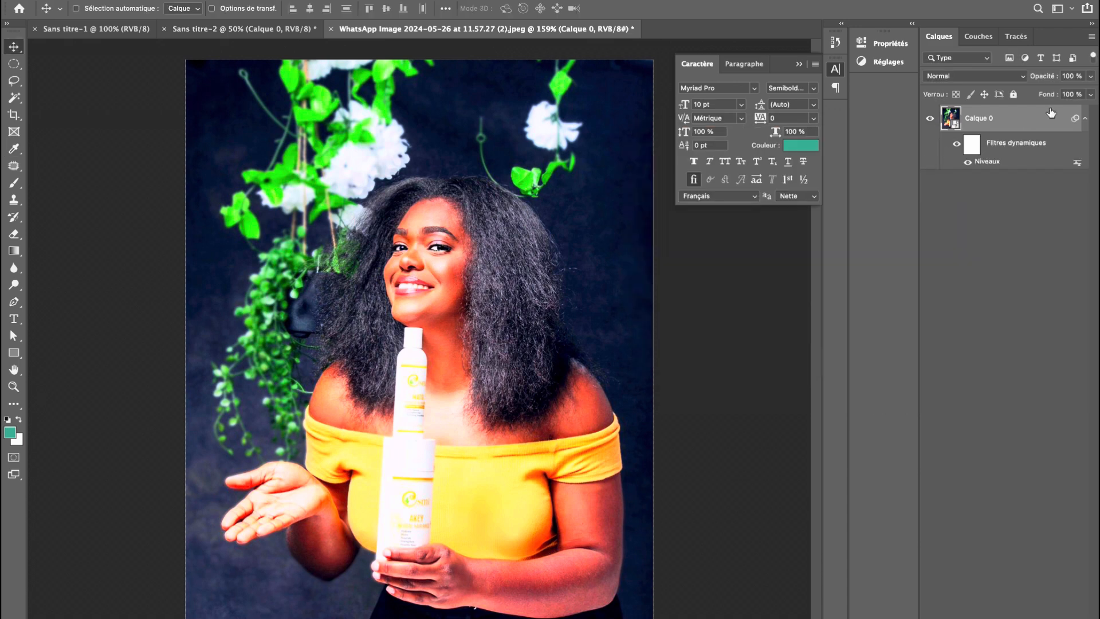
Convert the photo layer with its Levels filter into a new smart object and check it by toggling its visibility.
{"action": "right_click", "coordinate": [985, 127]}
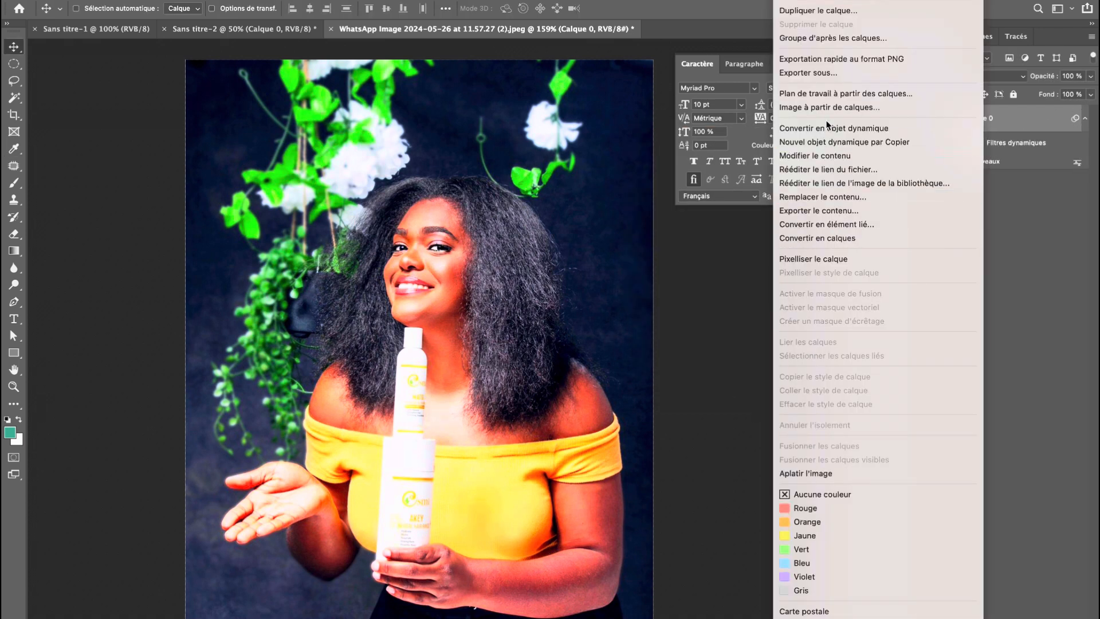
{"action": "left_click", "coordinate": [831, 128]}
{"action": "left_click", "coordinate": [933, 122]}
{"action": "left_click", "coordinate": [931, 119]}
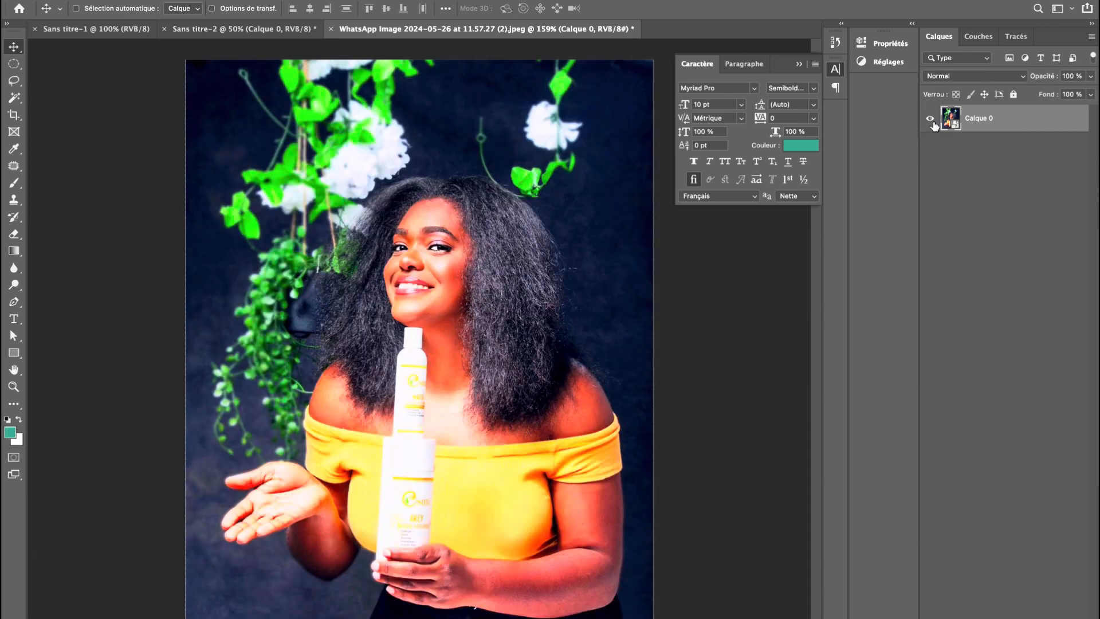
Bring the photo into Sans titre-2, scale it to about 43.18 %, and align it with the canvas's upper-right corner.
{"action": "left_click_drag", "start_coordinate": [432, 192], "coordinate": [332, 283]}
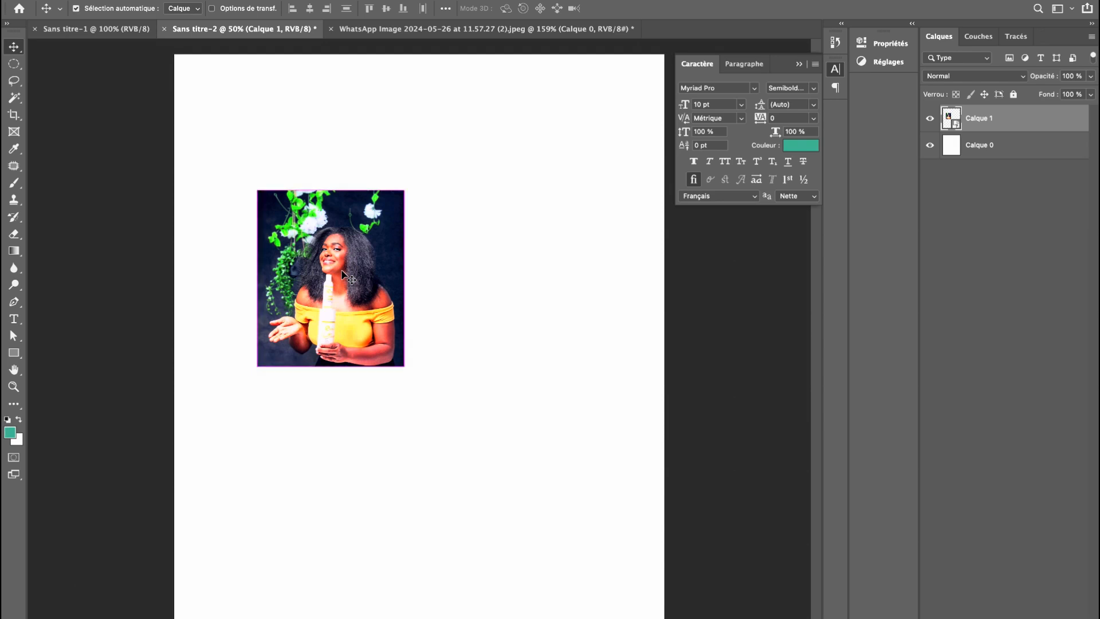
{"action": "key", "text": "ctrl+t"}
{"action": "left_click_drag", "start_coordinate": [404, 277], "coordinate": [670, 313]}
{"action": "left_click_drag", "start_coordinate": [262, 282], "coordinate": [434, 232]}
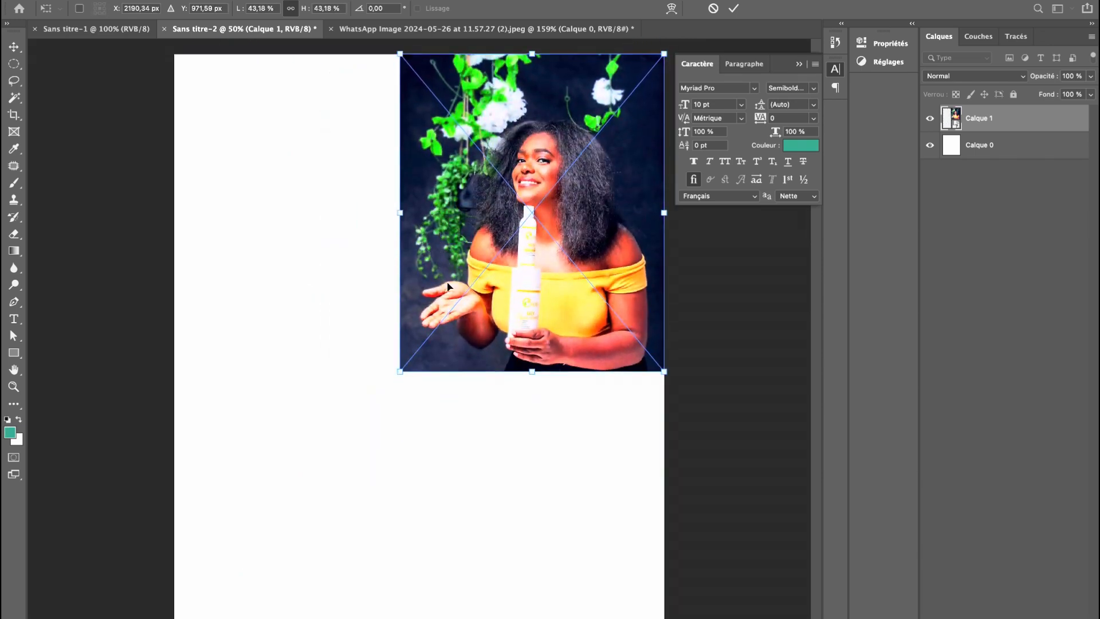
{"action": "key", "text": "Return"}
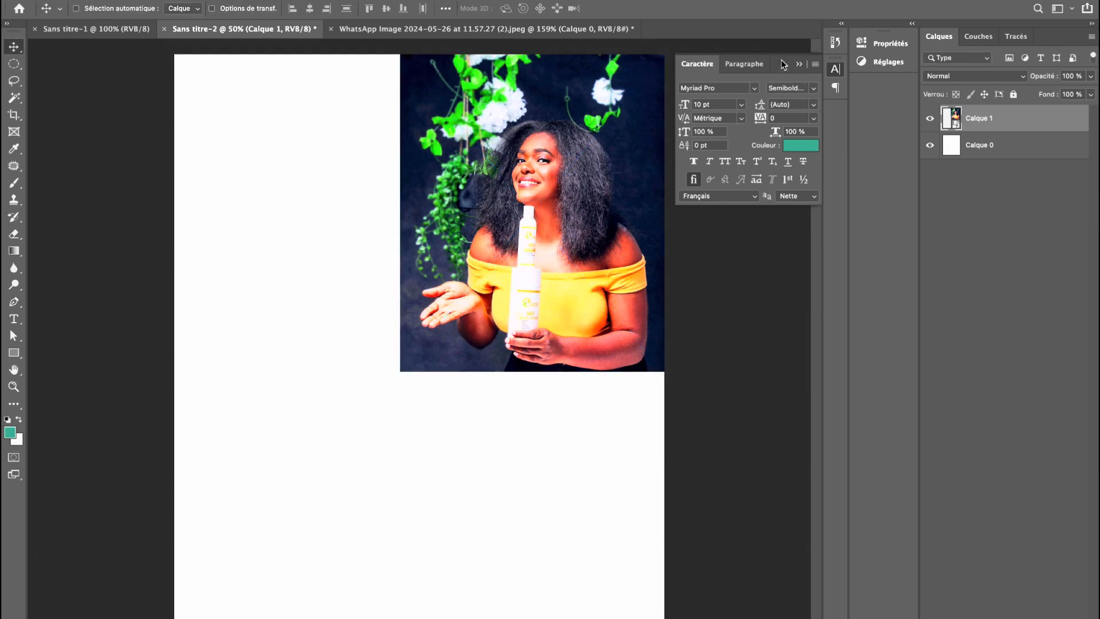
Move the Character panel clear of the canvas and add a navy solid color fill above Calque 0, sampled from the photo's backdrop.
{"action": "left_click_drag", "start_coordinate": [779, 74], "coordinate": [1025, 286]}
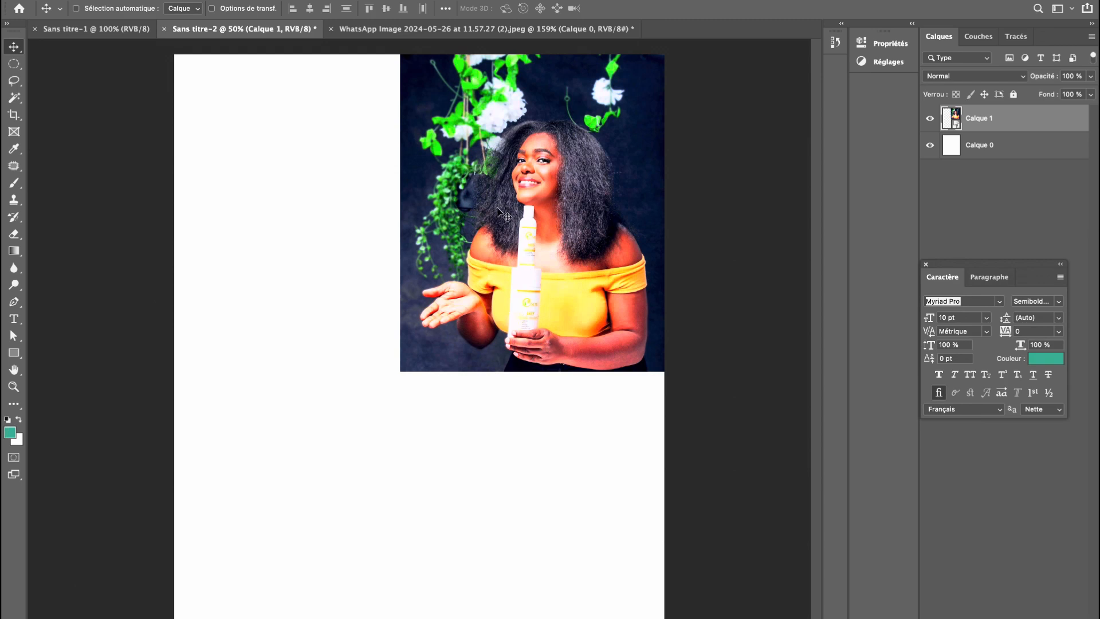
{"action": "left_click", "coordinate": [989, 159]}
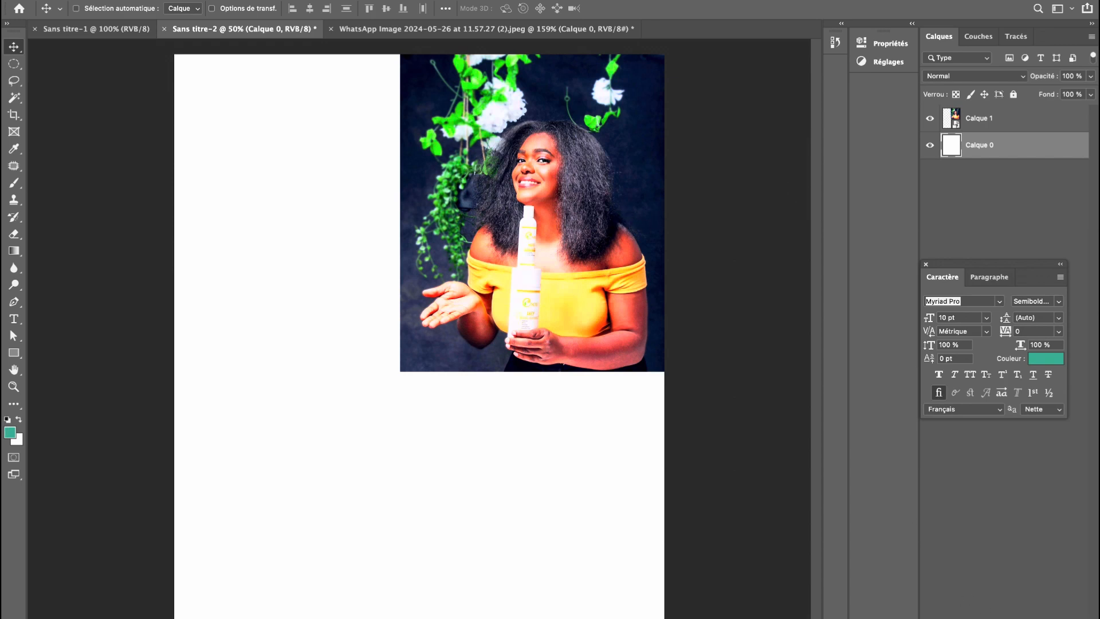
{"action": "left_click", "coordinate": [1010, 618]}
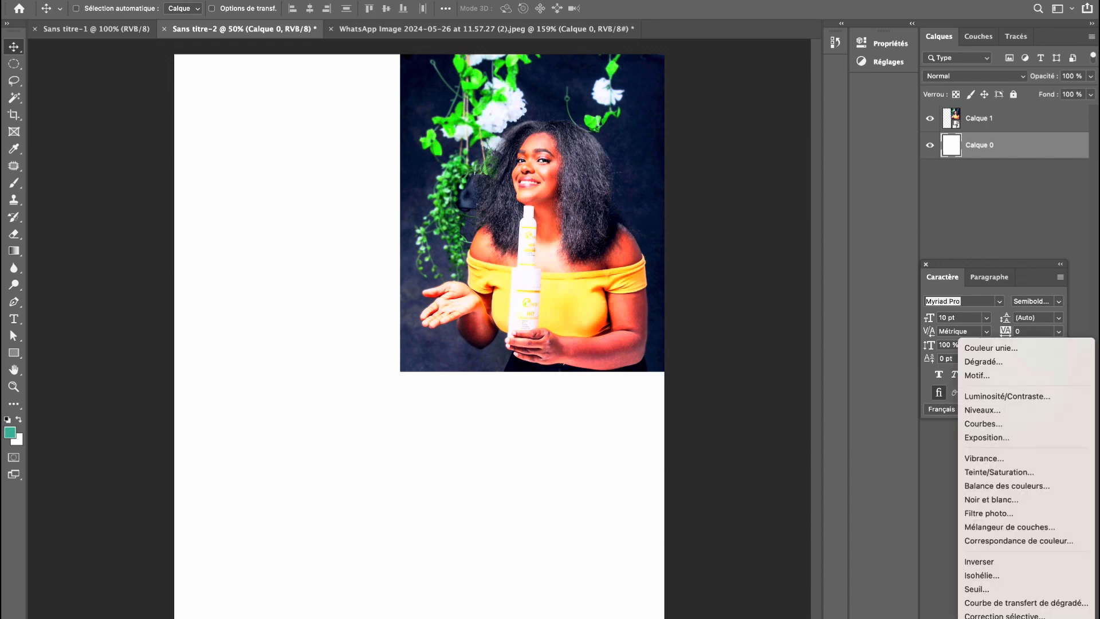
{"action": "left_click", "coordinate": [973, 350]}
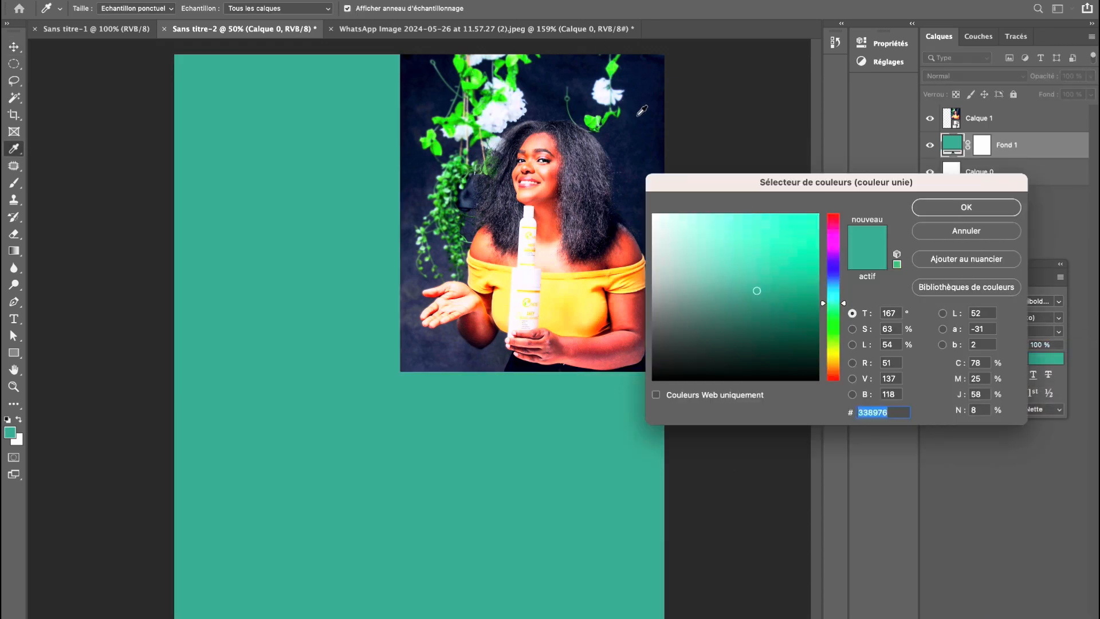
{"action": "left_click", "coordinate": [639, 114]}
{"action": "left_click", "coordinate": [975, 207]}
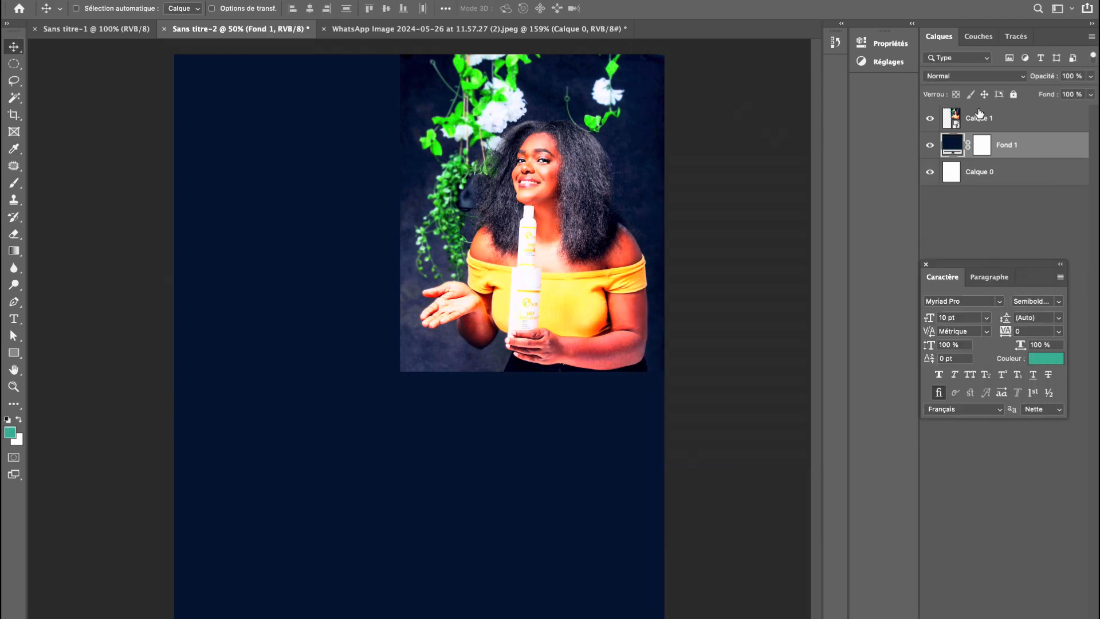
Add a layer mask to Calque 1 and fade the photo's upper left edge with a black 993 px brush at 0 % hardness.
{"action": "left_click", "coordinate": [980, 116]}
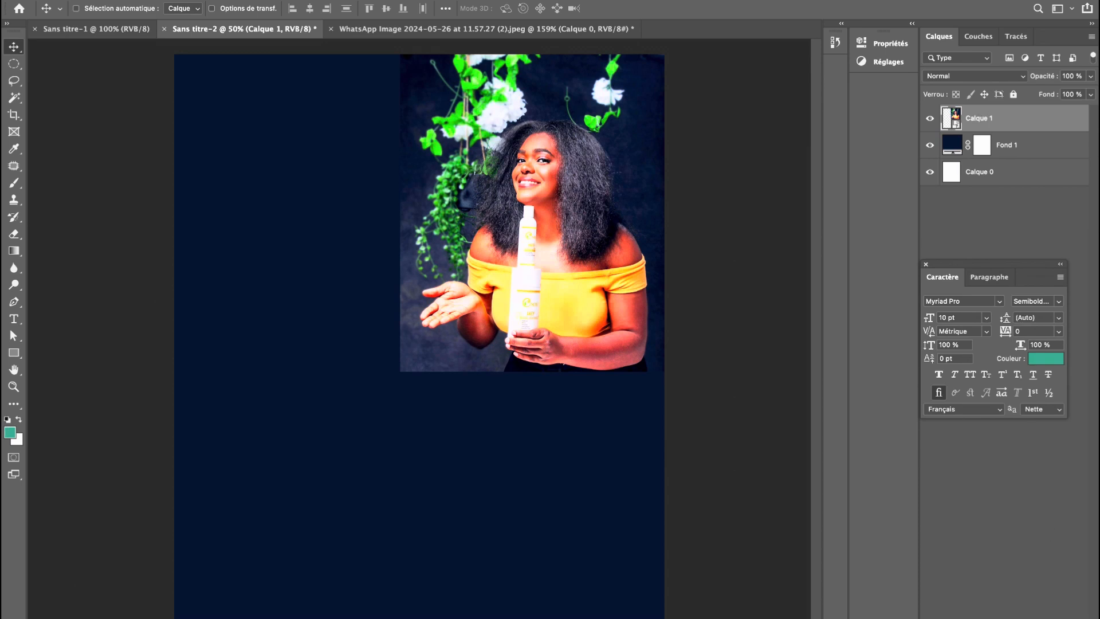
{"action": "left_click", "coordinate": [971, 612]}
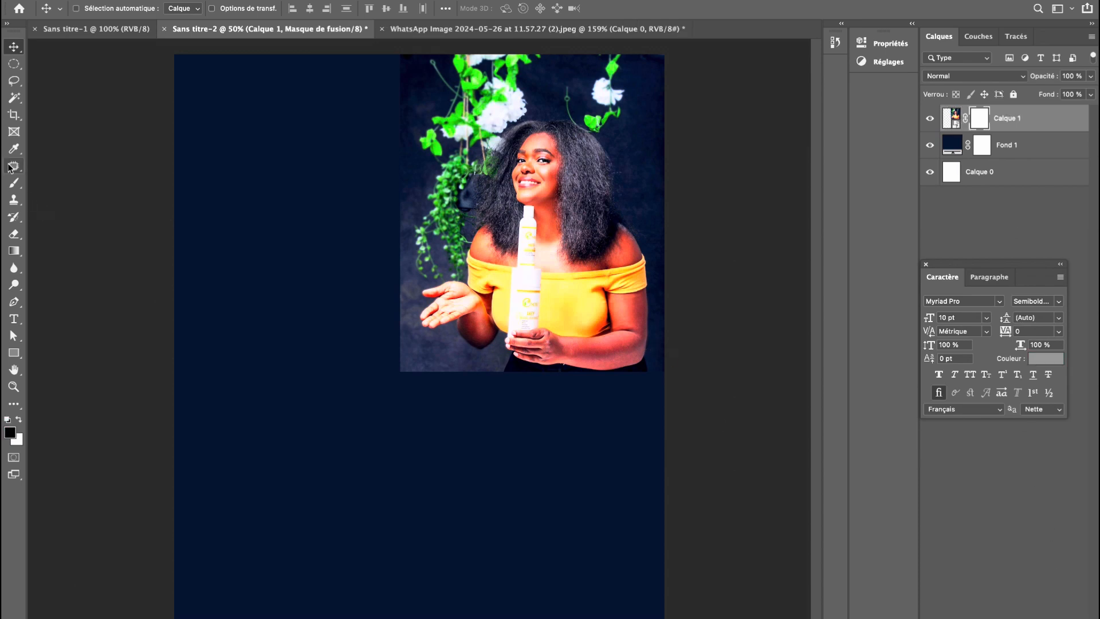
{"action": "left_click", "coordinate": [14, 182]}
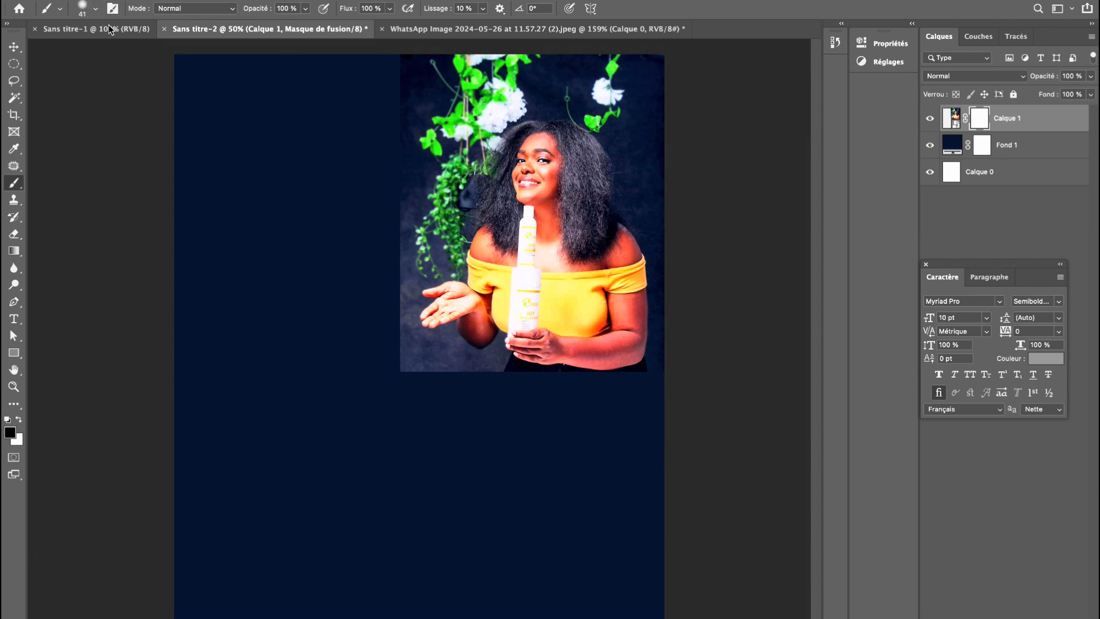
{"action": "left_click", "coordinate": [83, 9]}
{"action": "left_click_drag", "start_coordinate": [109, 33], "coordinate": [153, 33]}
{"action": "left_click", "coordinate": [154, 50]}
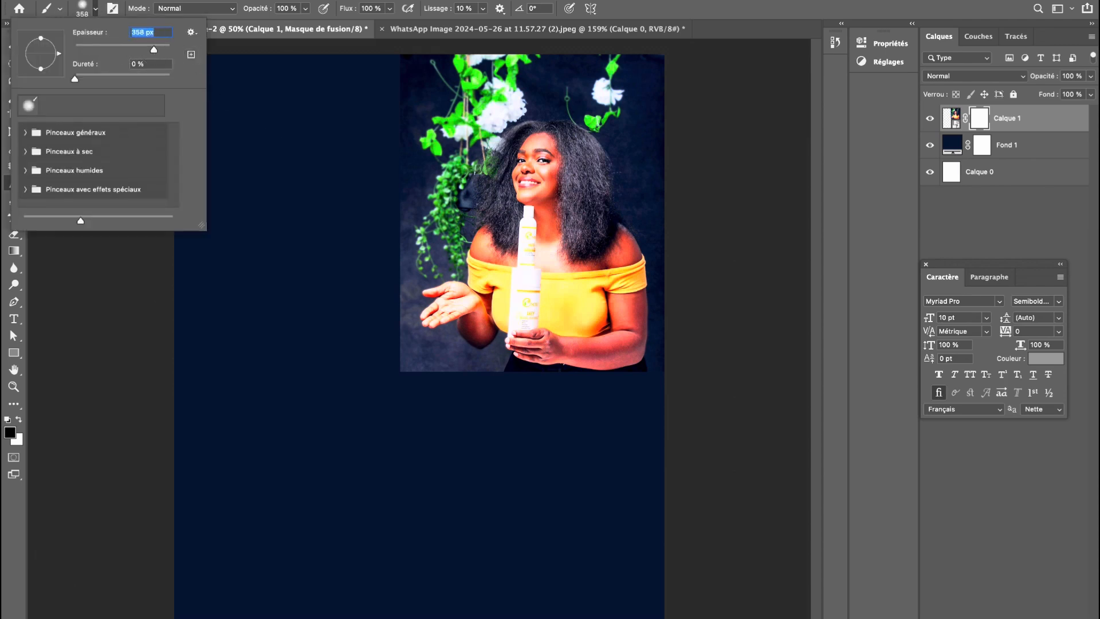
{"action": "left_click_drag", "start_coordinate": [158, 50], "coordinate": [166, 52]}
{"action": "left_click", "coordinate": [161, 50]}
{"action": "mouse_move", "coordinate": [356, 135]}
{"action": "left_mouse_down"}
{"action": "mouse_move", "coordinate": [352, 231]}
{"action": "mouse_move", "coordinate": [369, 229]}
{"action": "mouse_move", "coordinate": [355, 221]}
{"action": "mouse_move", "coordinate": [351, 71]}
{"action": "left_mouse_up"}
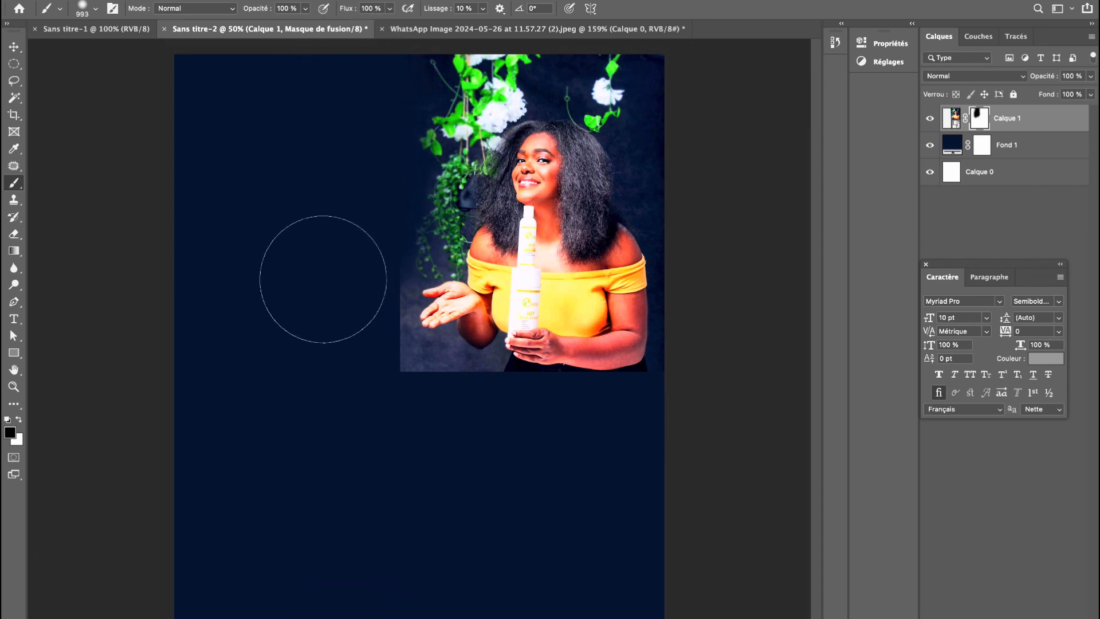
Reduce the soft brush to 426 px and mask the full height of the photo's left edge.
{"action": "left_click", "coordinate": [96, 9]}
{"action": "left_click_drag", "start_coordinate": [160, 50], "coordinate": [157, 50]}
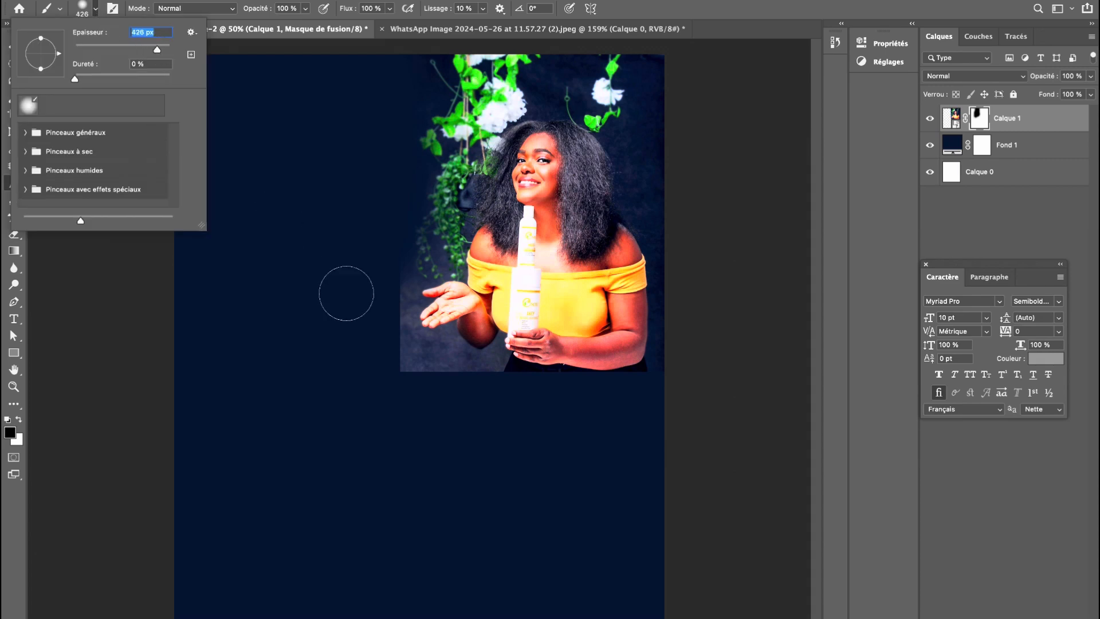
{"action": "mouse_move", "coordinate": [361, 220]}
{"action": "left_mouse_down"}
{"action": "mouse_move", "coordinate": [380, 257]}
{"action": "mouse_move", "coordinate": [382, 415]}
{"action": "mouse_move", "coordinate": [380, 258]}
{"action": "mouse_move", "coordinate": [386, 397]}
{"action": "left_mouse_up"}
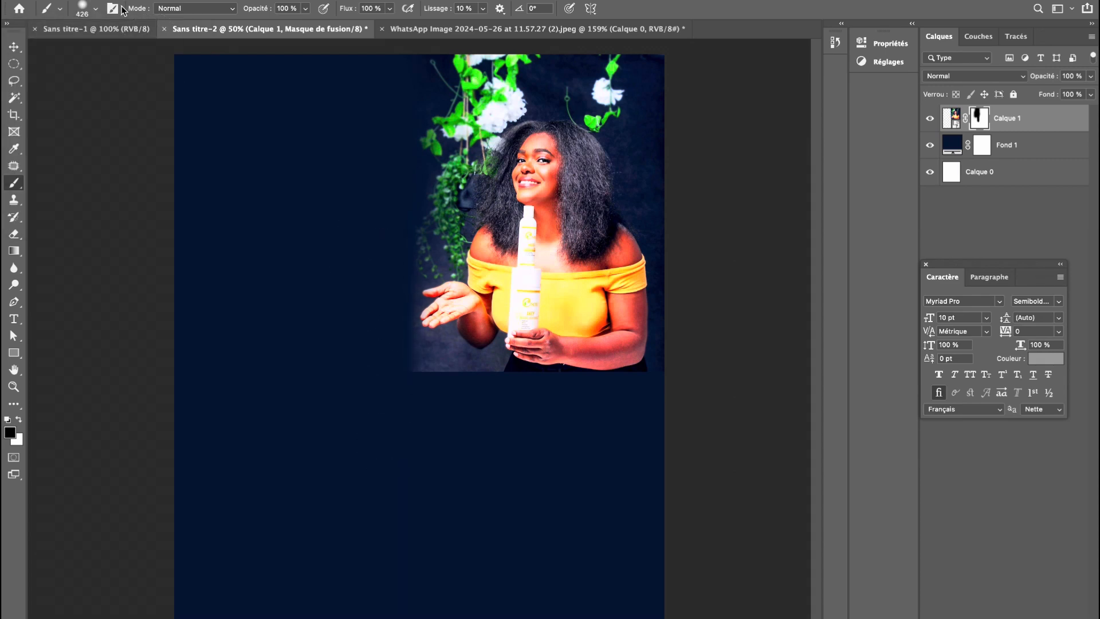
Enlarge the soft brush to 1610 px and blend the photo's bottom and left edges into the navy background on the mask.
{"action": "left_click", "coordinate": [95, 9]}
{"action": "left_click_drag", "start_coordinate": [159, 50], "coordinate": [163, 50]}
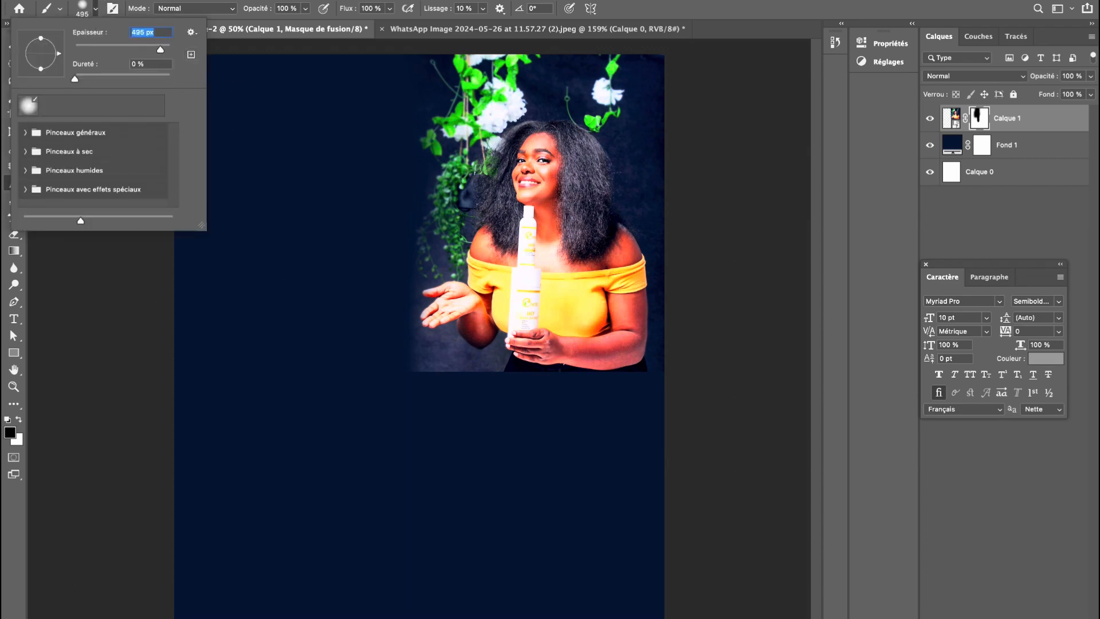
{"action": "left_click_drag", "start_coordinate": [163, 51], "coordinate": [167, 50]}
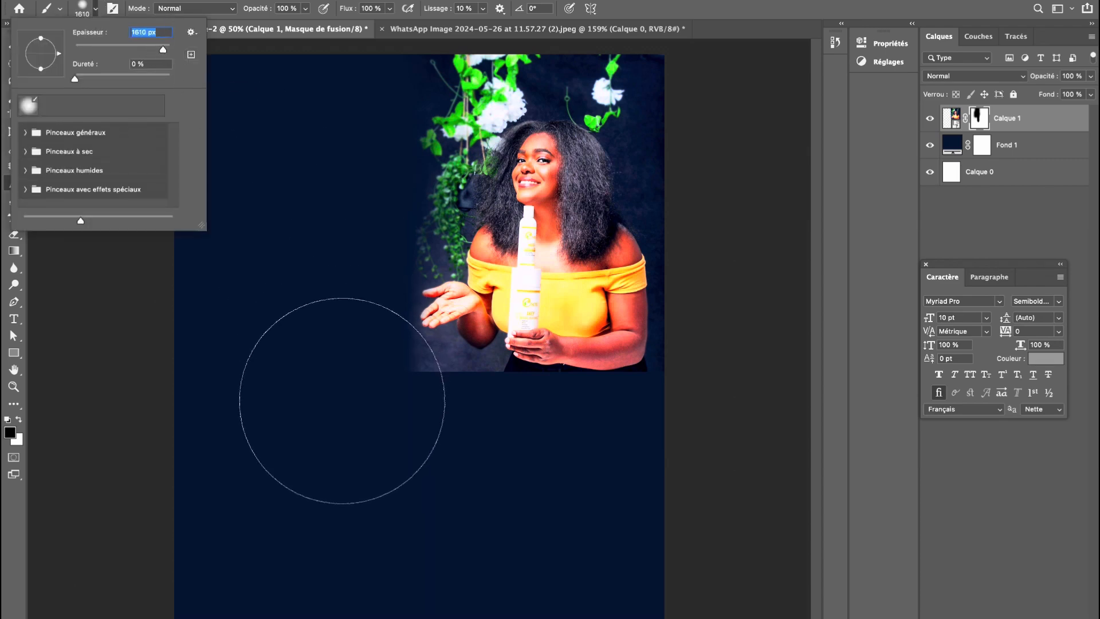
{"action": "left_click", "coordinate": [343, 401]}
{"action": "left_click", "coordinate": [339, 416]}
{"action": "mouse_move", "coordinate": [339, 416]}
{"action": "left_mouse_down"}
{"action": "mouse_move", "coordinate": [388, 452]}
{"action": "mouse_move", "coordinate": [498, 472]}
{"action": "left_mouse_up"}
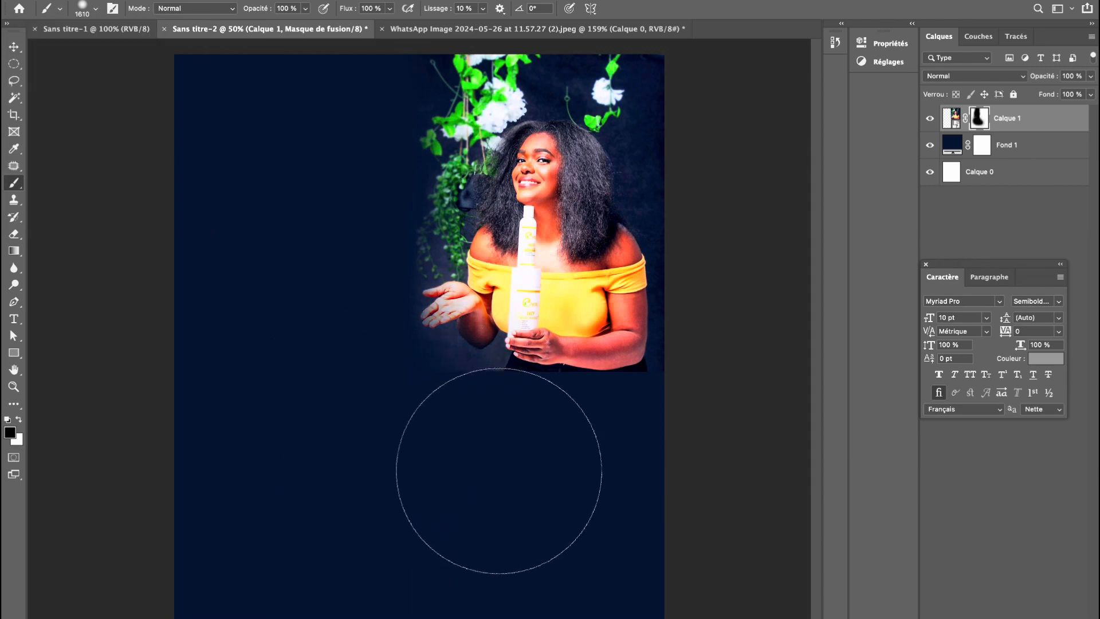
{"action": "mouse_move", "coordinate": [400, 451]}
{"action": "left_mouse_down"}
{"action": "mouse_move", "coordinate": [571, 455]}
{"action": "mouse_move", "coordinate": [450, 463]}
{"action": "mouse_move", "coordinate": [558, 461]}
{"action": "left_mouse_up"}
{"action": "mouse_move", "coordinate": [427, 297]}
{"action": "left_mouse_down"}
{"action": "mouse_move", "coordinate": [336, 136]}
{"action": "mouse_move", "coordinate": [324, 239]}
{"action": "mouse_move", "coordinate": [336, 167]}
{"action": "mouse_move", "coordinate": [354, 157]}
{"action": "left_mouse_up"}
{"action": "left_click", "coordinate": [354, 157]}
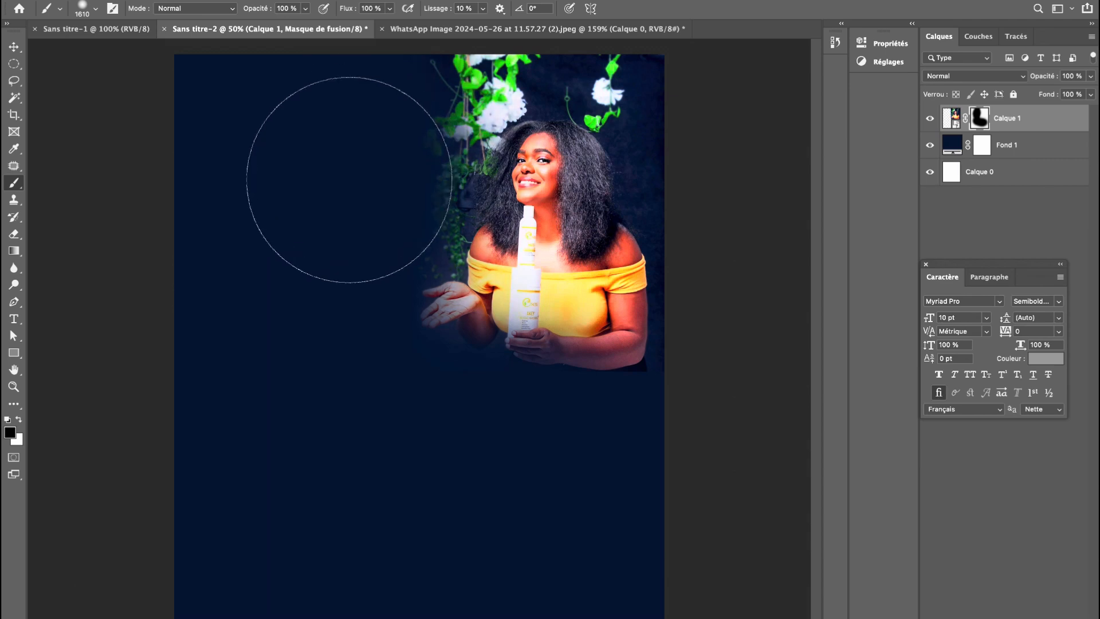
Restore the model's outstretched hand with a soft white 426 px brush on the Calque 1 mask, and fade the photo's lower right edge in black.
{"action": "left_click", "coordinate": [11, 53]}
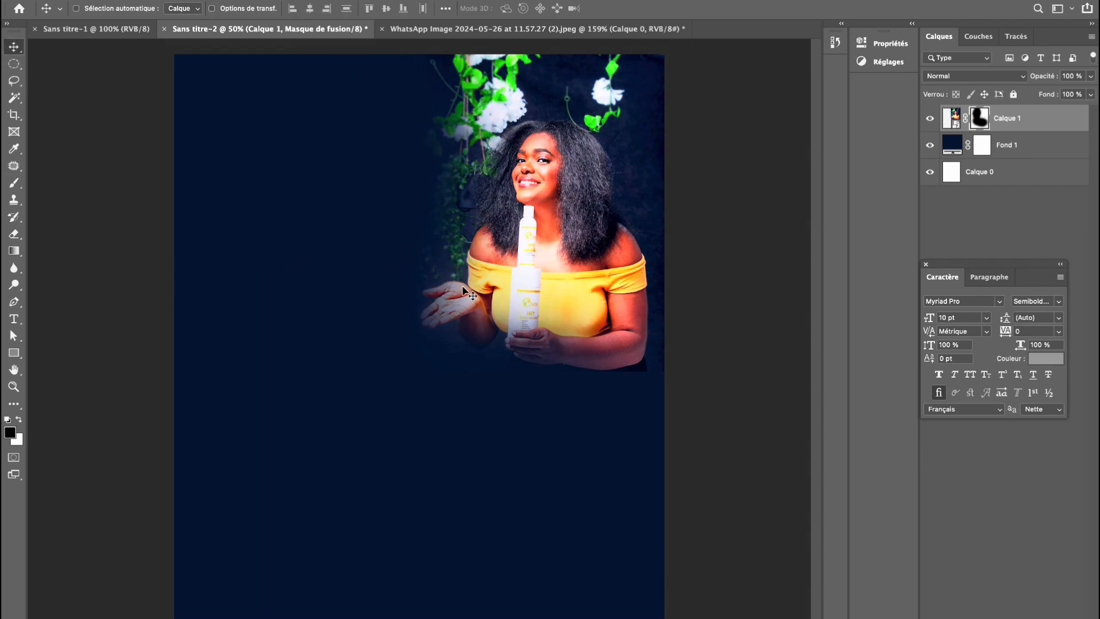
{"action": "left_click", "coordinate": [14, 182]}
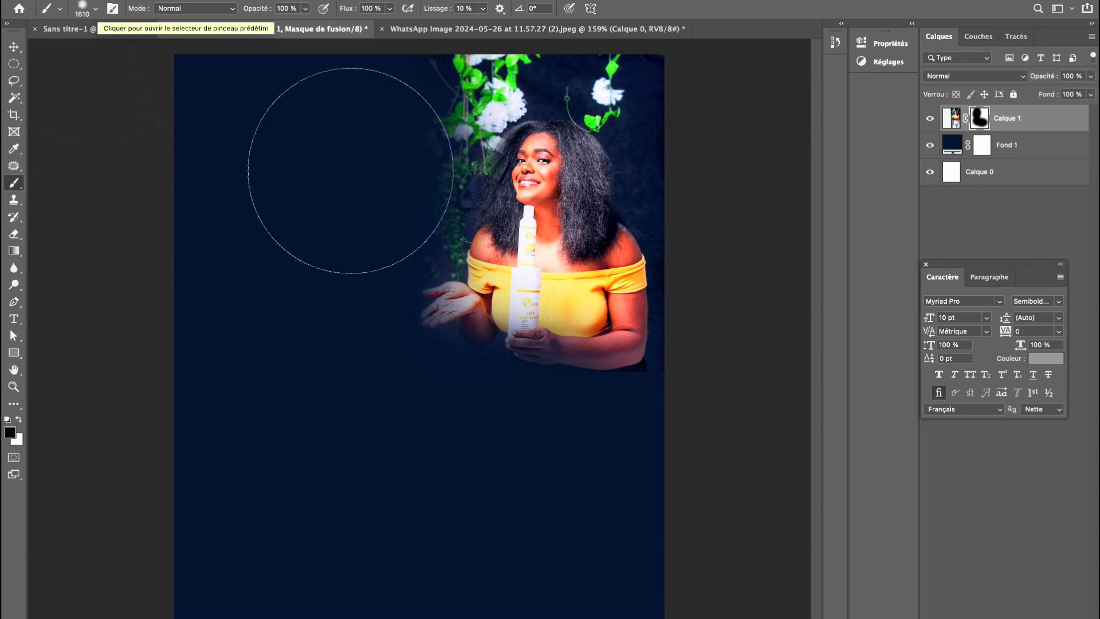
{"action": "key", "text": "x"}
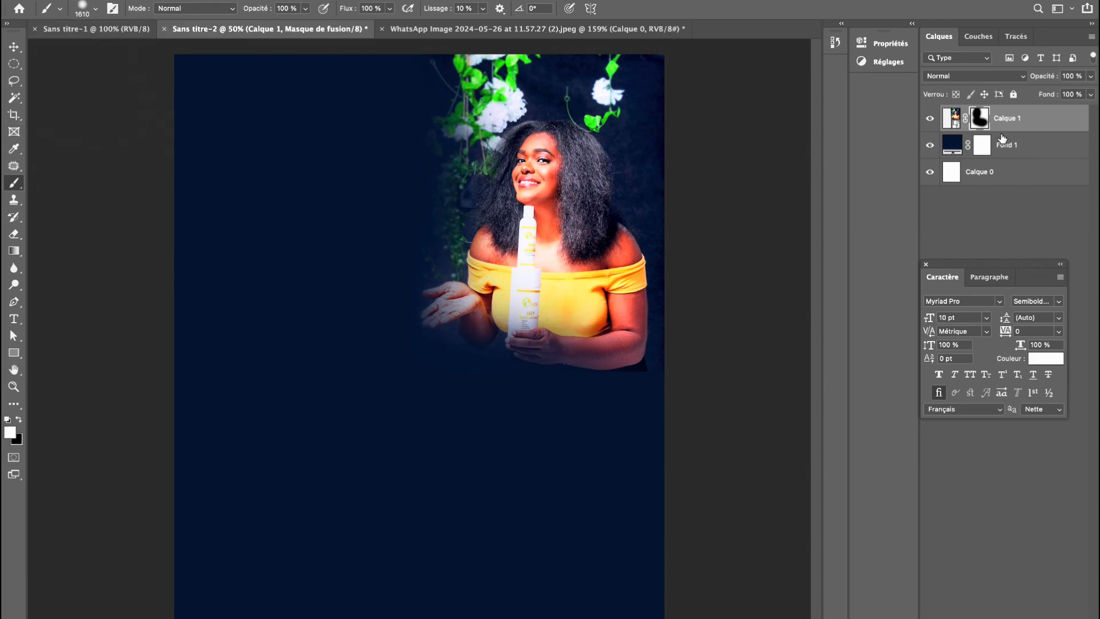
{"action": "left_click", "coordinate": [83, 8]}
{"action": "left_click_drag", "start_coordinate": [164, 50], "coordinate": [157, 50]}
{"action": "left_click", "coordinate": [460, 308]}
{"action": "left_click", "coordinate": [450, 303]}
{"action": "mouse_move", "coordinate": [444, 304]}
{"action": "left_mouse_down"}
{"action": "mouse_move", "coordinate": [456, 244]}
{"action": "mouse_move", "coordinate": [470, 252]}
{"action": "left_mouse_up"}
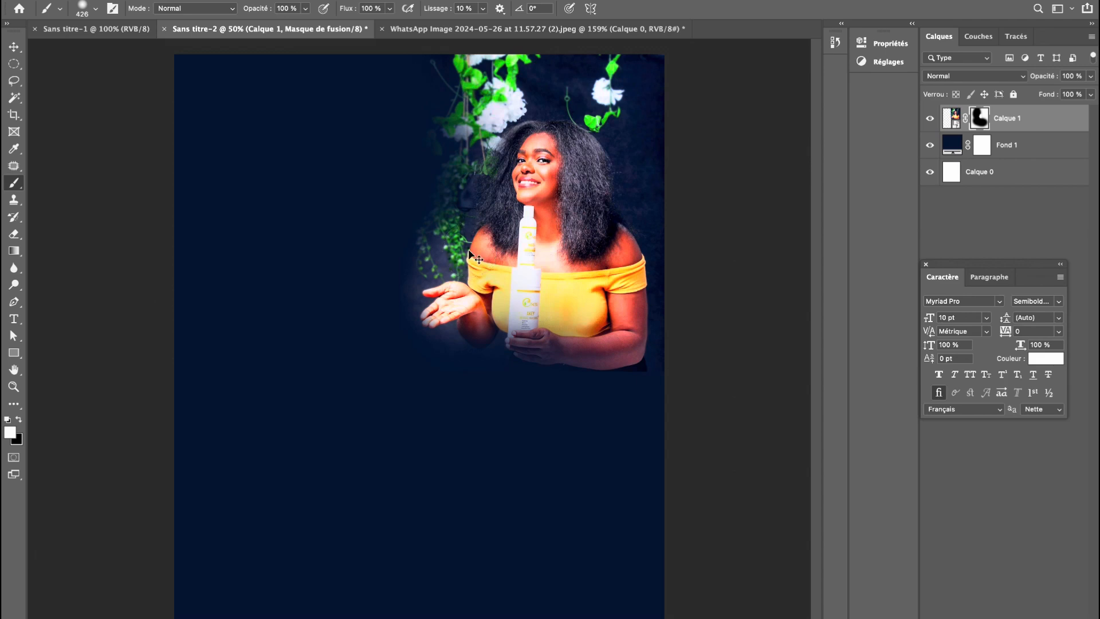
{"action": "key", "text": "super+z"}
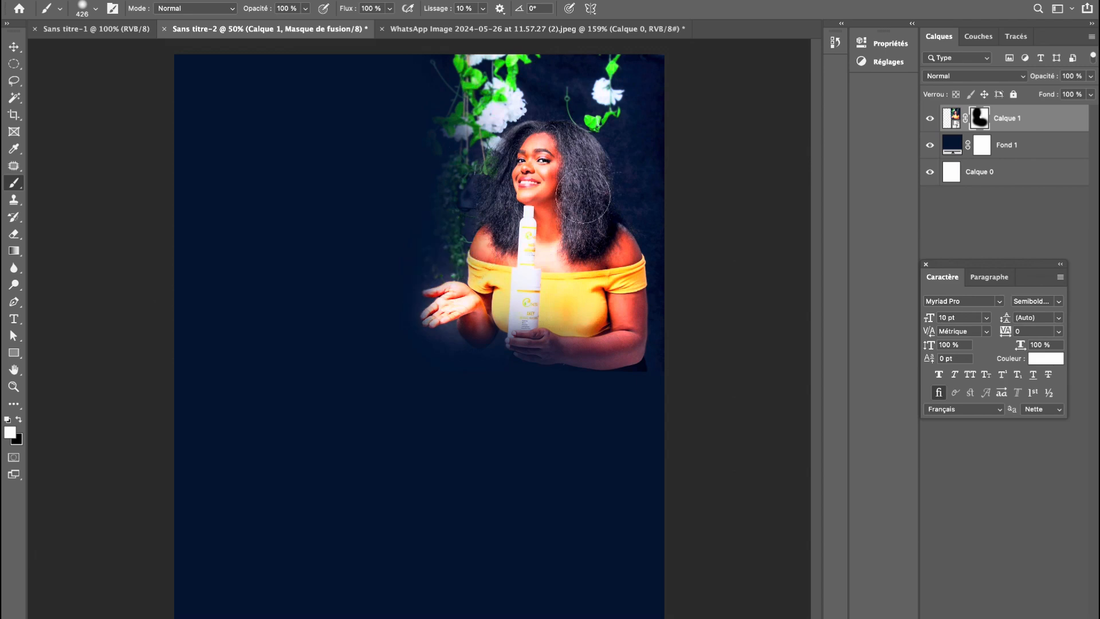
{"action": "key", "text": "x"}
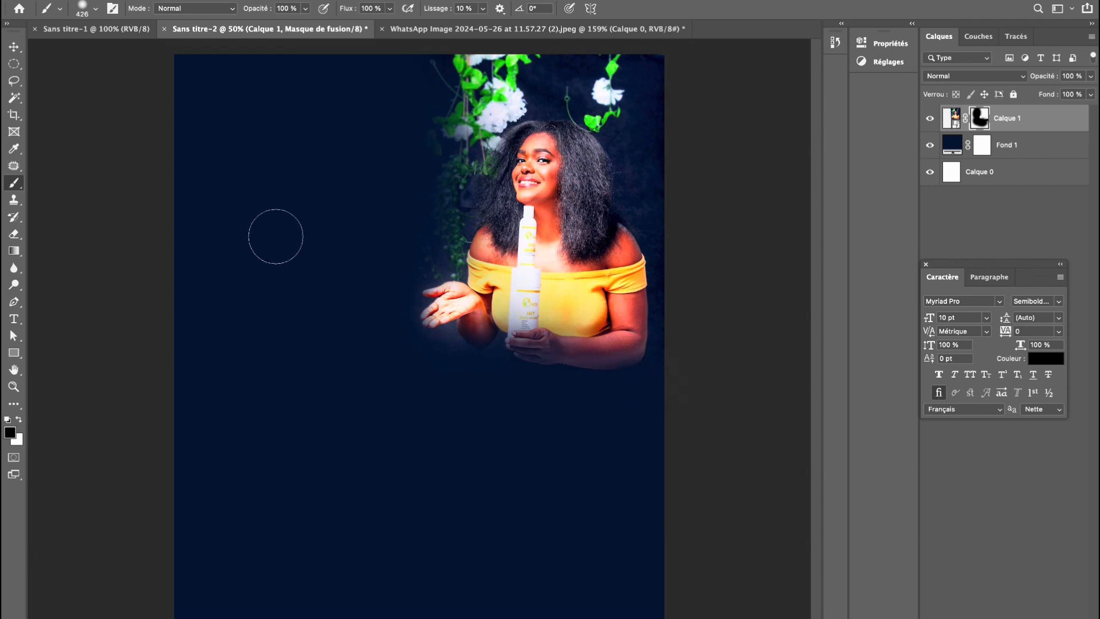
Enlarge the masked model photo on Calque 1 and reposition it so her head sits nearer the flyer's top edge.
{"action": "left_click", "coordinate": [13, 50]}
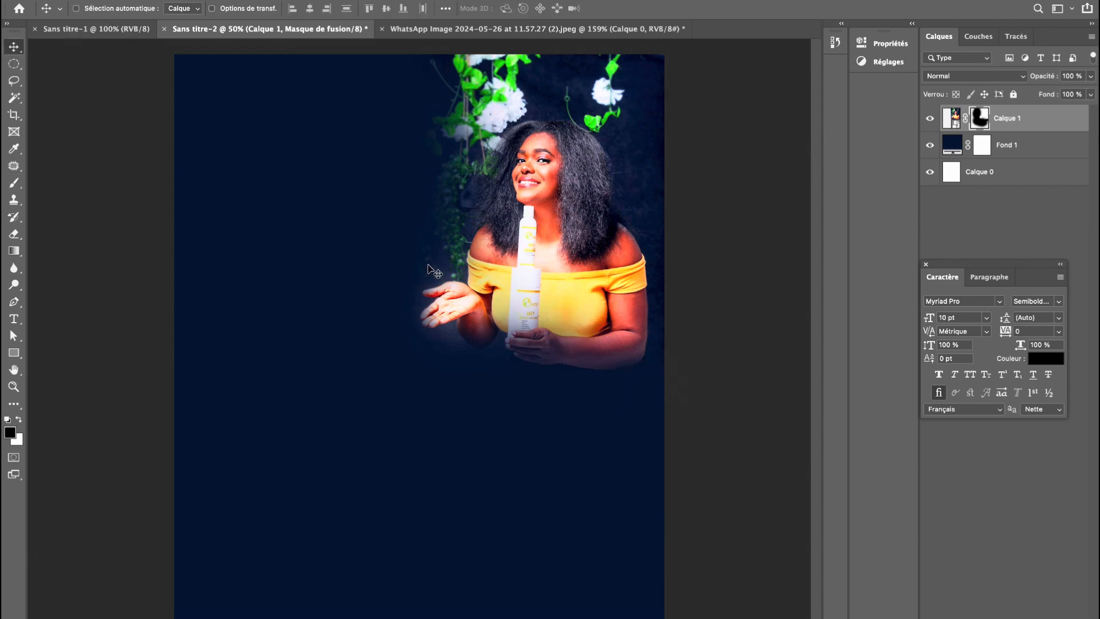
{"action": "key", "text": "ctrl+t"}
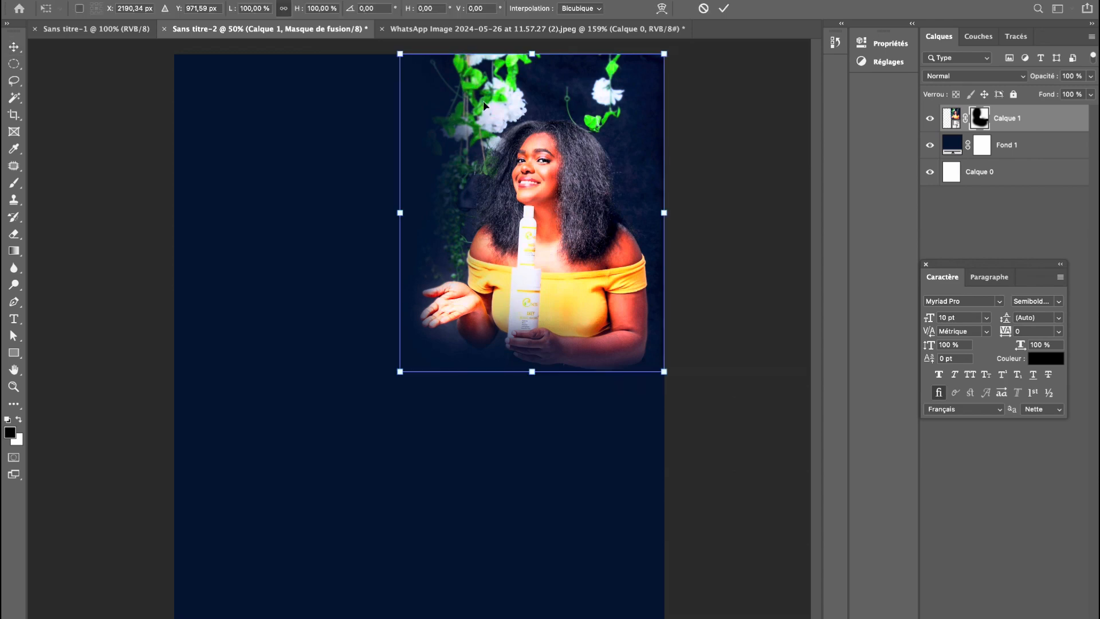
{"action": "left_click_drag", "start_coordinate": [513, 59], "coordinate": [536, 16]}
{"action": "left_click_drag", "start_coordinate": [520, 200], "coordinate": [515, 201]}
{"action": "key", "text": "Return"}
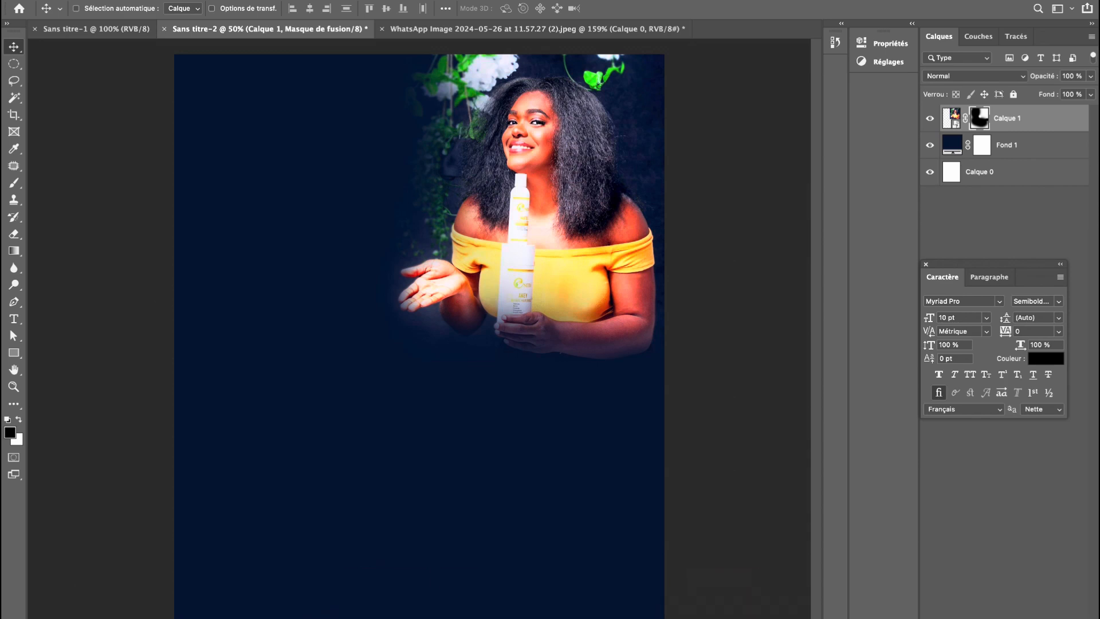
Copy "Spécial promo" from Nouveau document texte (3).txt and paste it into a new text box beside the model on the navy area.
{"action": "left_click", "coordinate": [658, 607]}
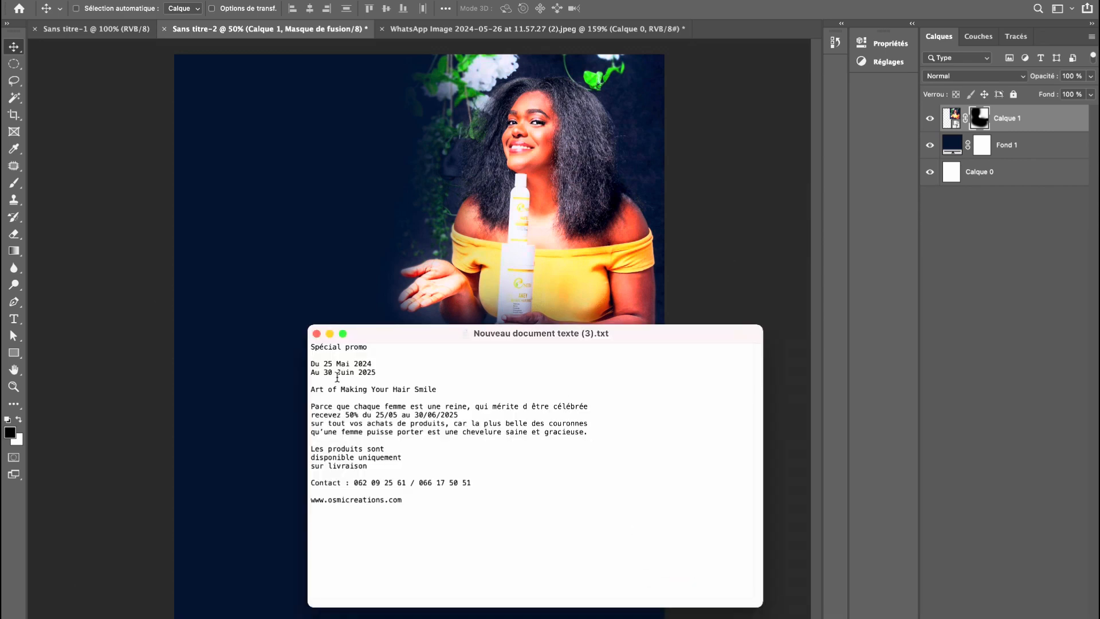
{"action": "triple_click", "coordinate": [332, 349]}
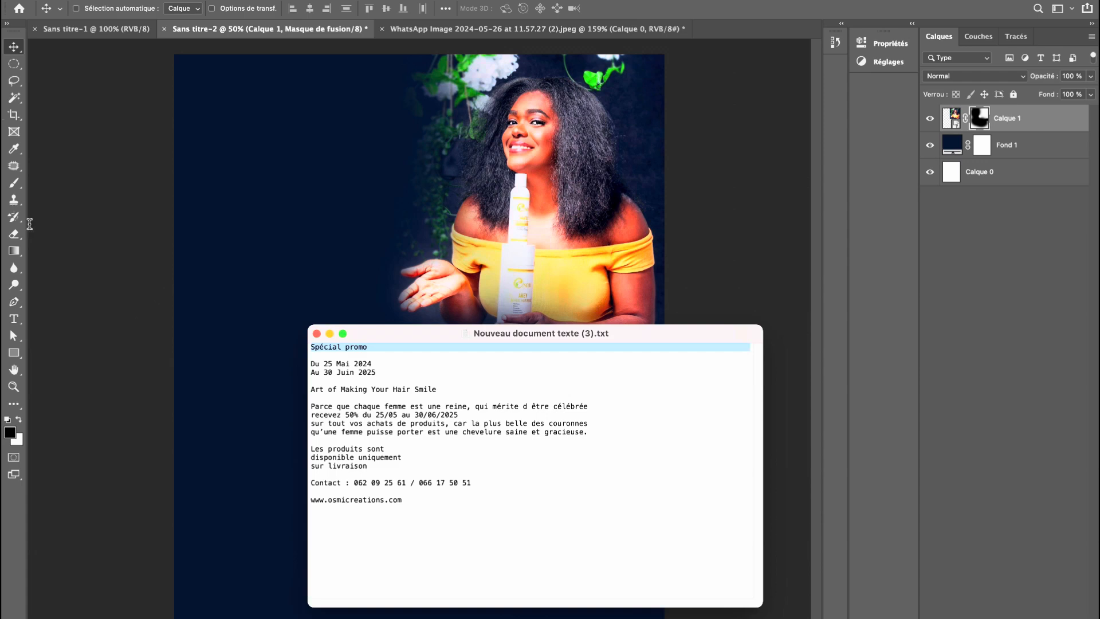
{"action": "left_click", "coordinate": [14, 319]}
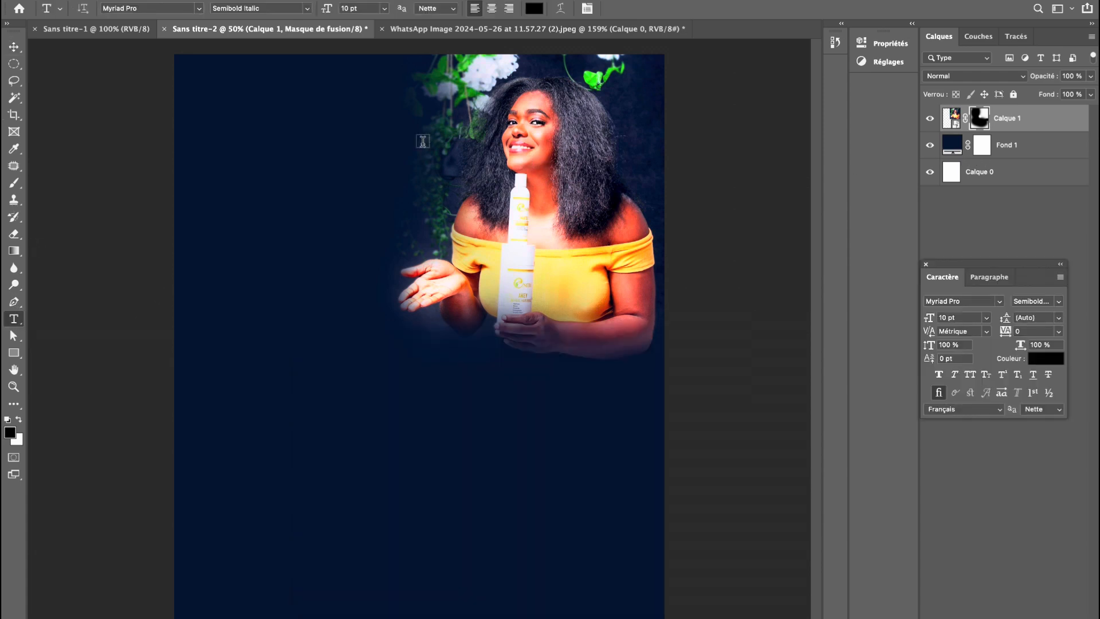
{"action": "left_click_drag", "start_coordinate": [215, 147], "coordinate": [385, 245]}
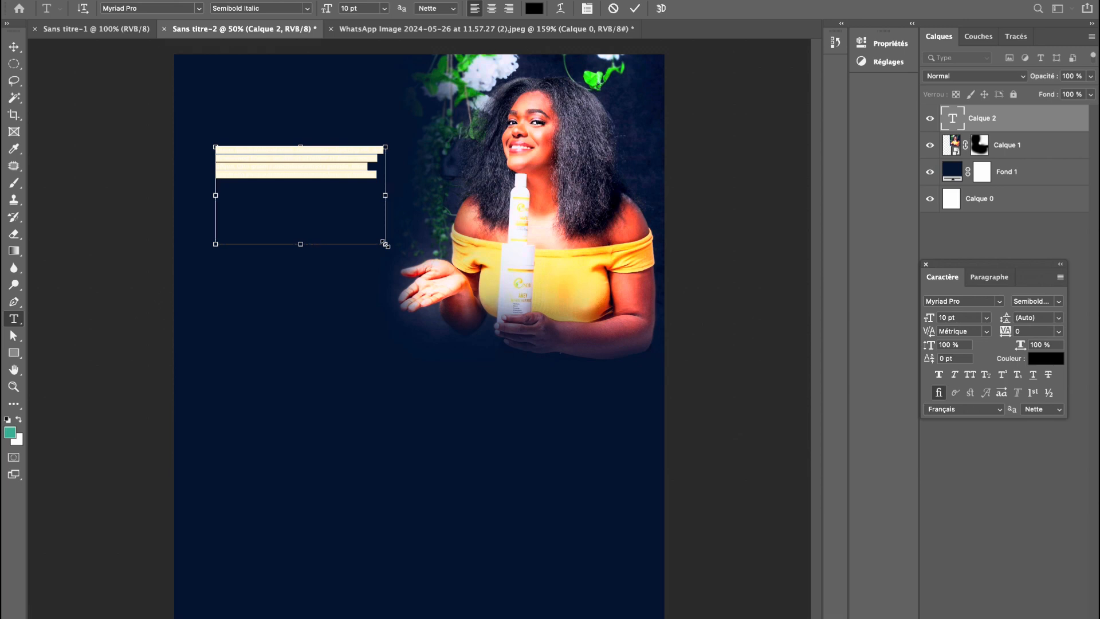
{"action": "key", "text": "super+v"}
Set the Spécial promo text to 44 pt in white #ffffff and move it slightly down and to the right.
{"action": "key", "text": "super+a"}
{"action": "left_click_drag", "start_coordinate": [930, 322], "coordinate": [952, 322]}
{"action": "left_click", "coordinate": [1046, 358]}
{"action": "left_click", "coordinate": [654, 216]}
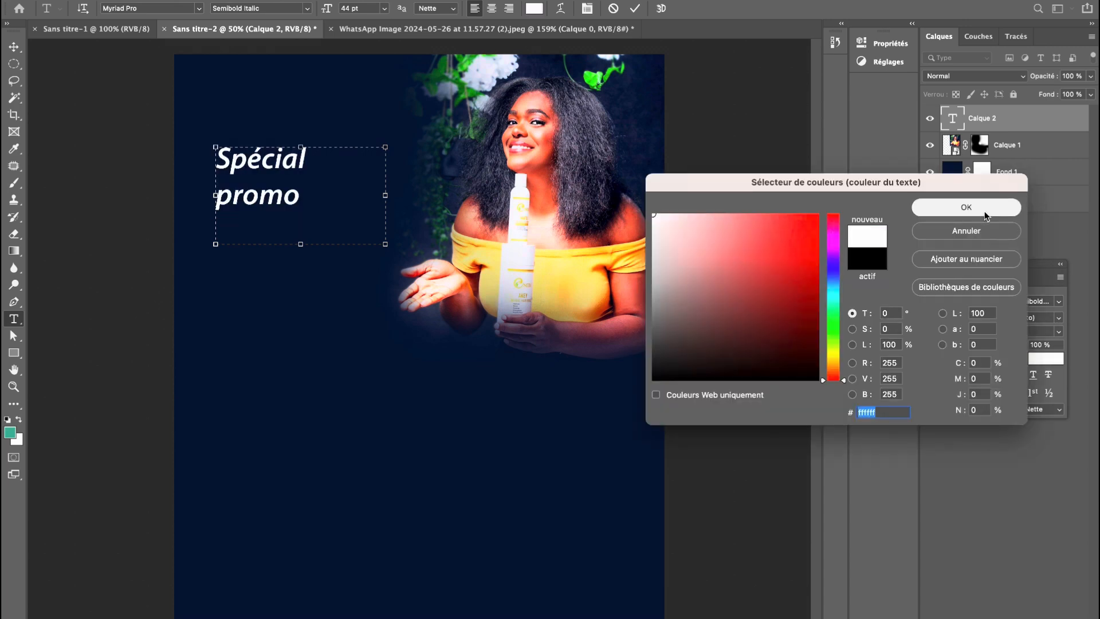
{"action": "left_click", "coordinate": [985, 211]}
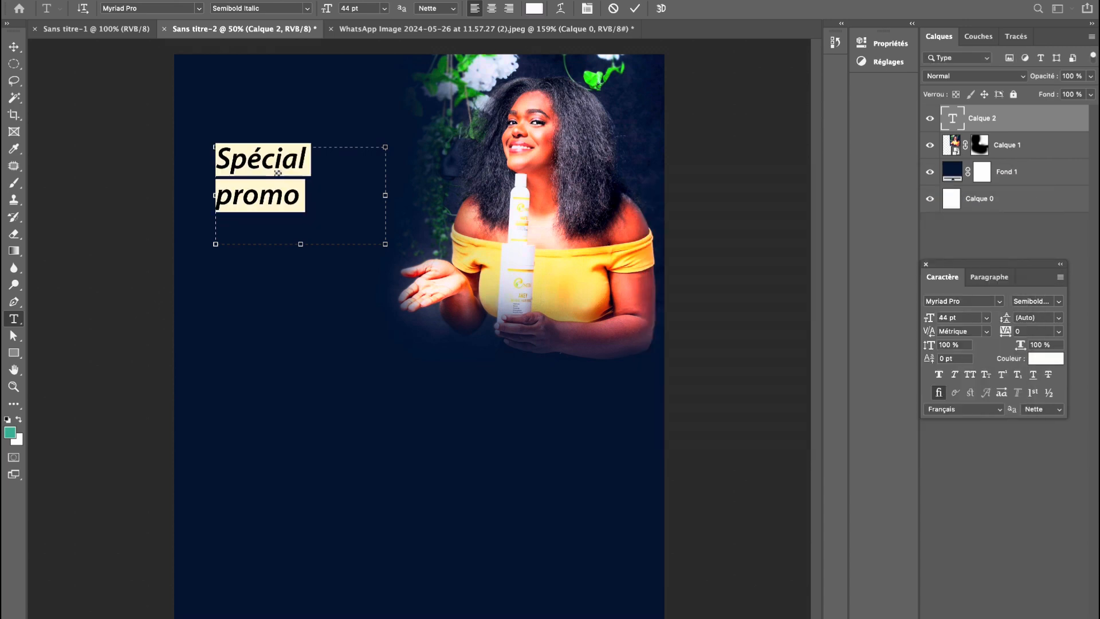
{"action": "left_click", "coordinate": [14, 46]}
{"action": "left_click_drag", "start_coordinate": [267, 199], "coordinate": [280, 206]}
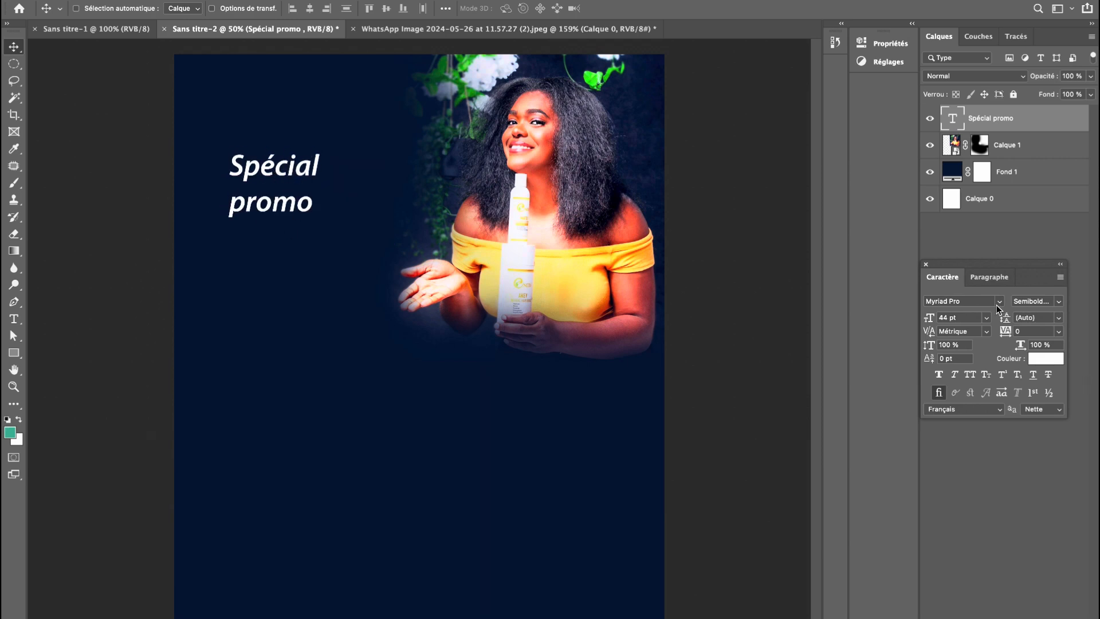
{"action": "left_click", "coordinate": [998, 303]}
{"action": "scroll", "coordinate": [995, 351], "scroll_direction": "down", "scroll_amount": 3}
{"action": "scroll", "coordinate": [987, 373], "scroll_direction": "up", "scroll_amount": 2}
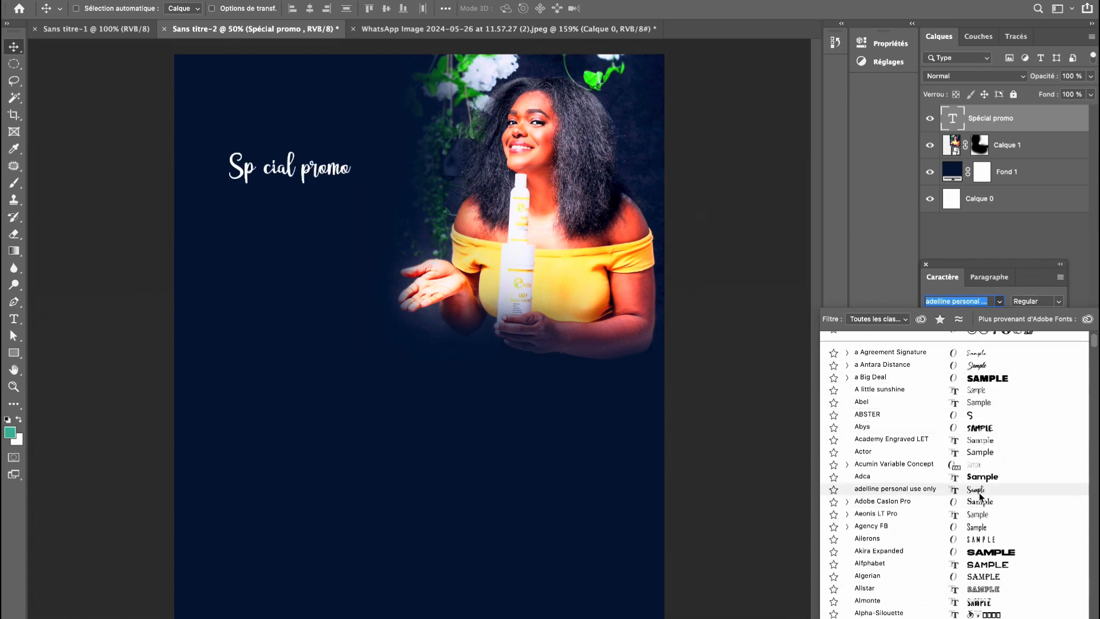
{"action": "scroll", "coordinate": [980, 494], "scroll_direction": "up", "scroll_amount": 2}
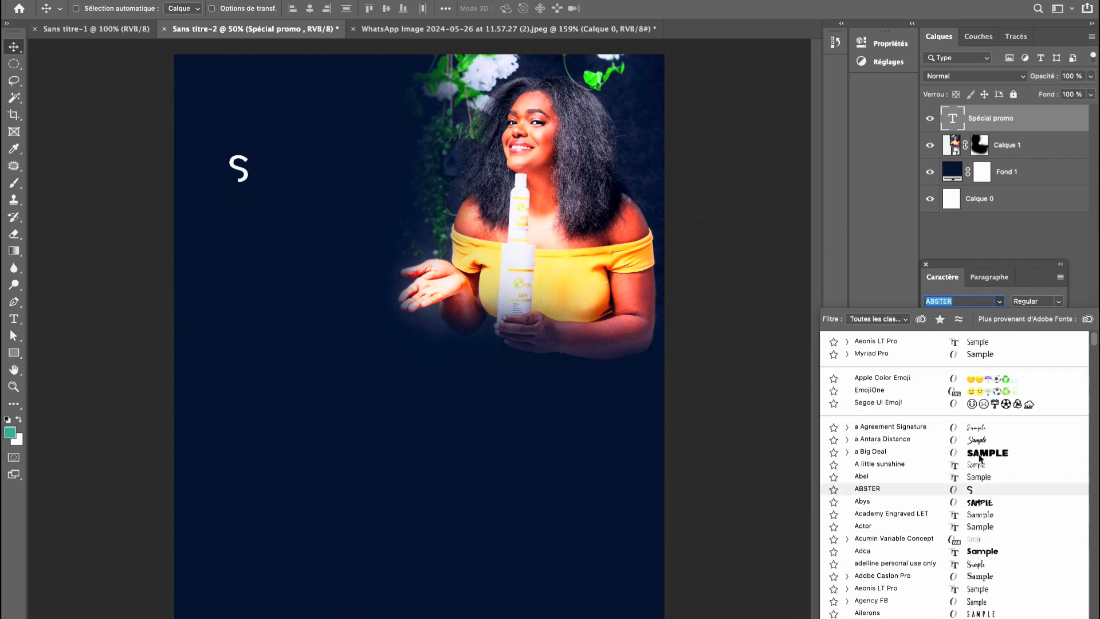
{"action": "key", "text": "Escape"}
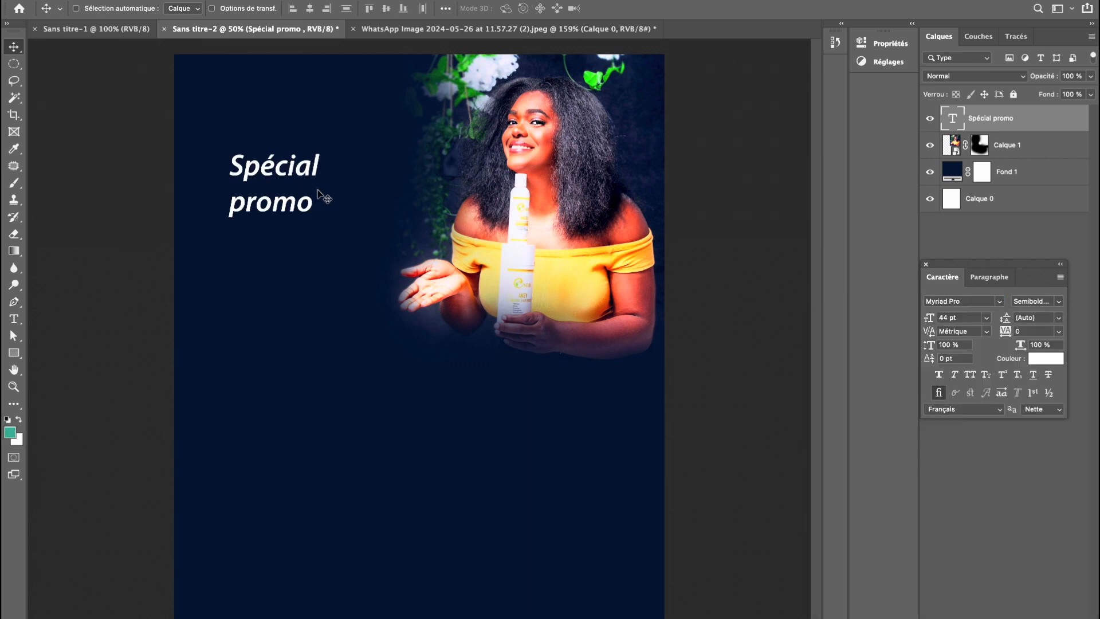
Widen the Spécial promo text box and insert a line break so "promo" starts a second line.
{"action": "double_click", "coordinate": [282, 207]}
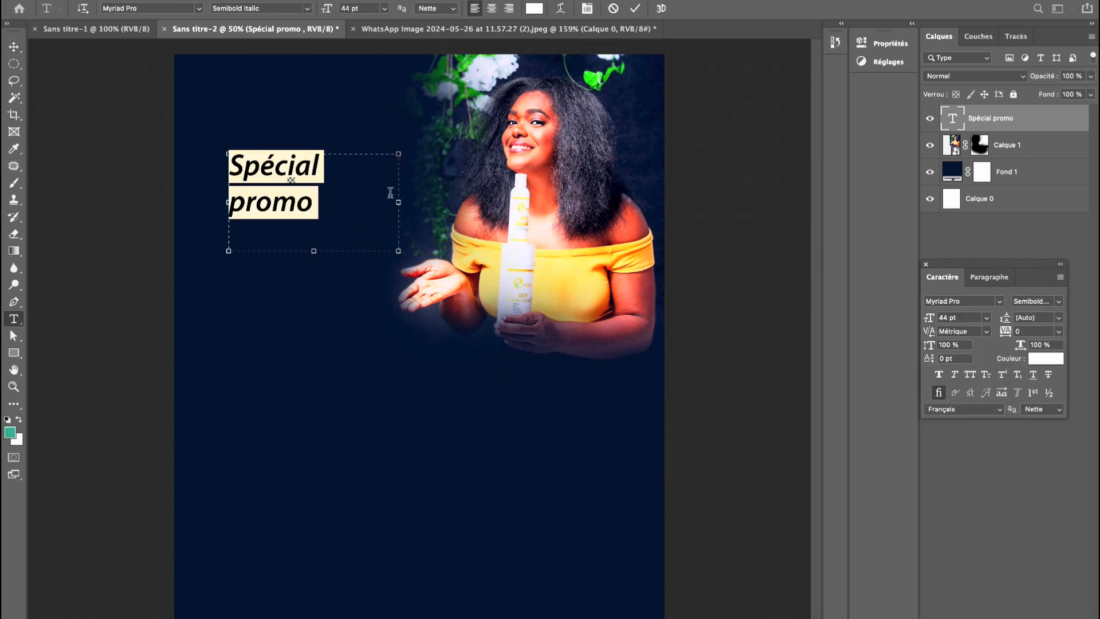
{"action": "left_click_drag", "start_coordinate": [397, 203], "coordinate": [440, 202]}
{"action": "left_click", "coordinate": [321, 172]}
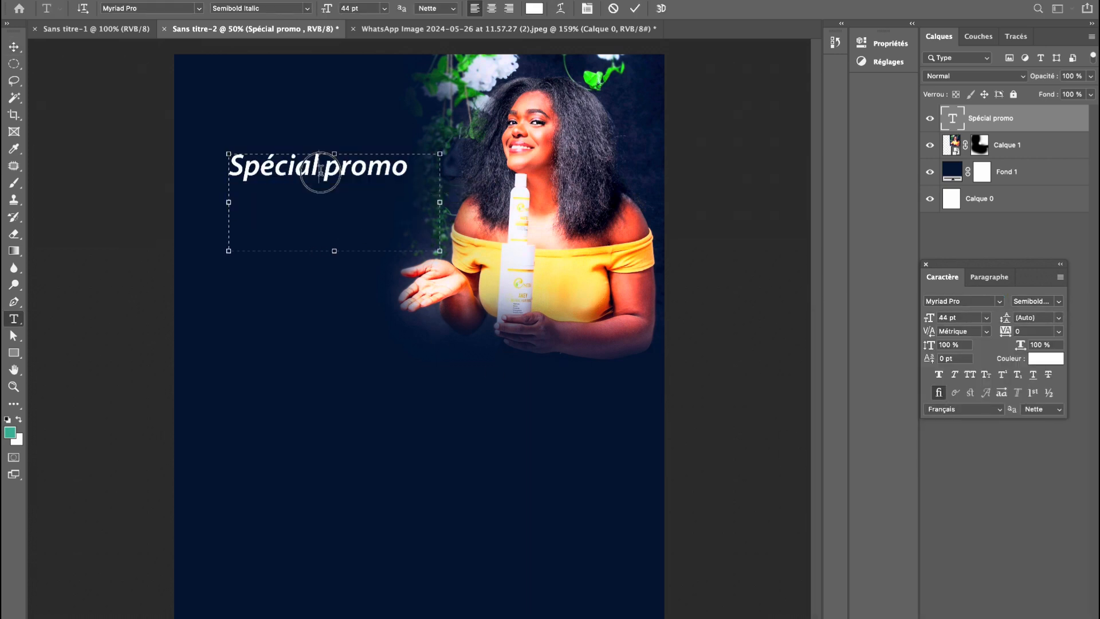
{"action": "double_click", "coordinate": [321, 172]}
{"action": "left_click", "coordinate": [321, 172]}
{"action": "key", "text": "Return"}
{"action": "left_click", "coordinate": [636, 7]}
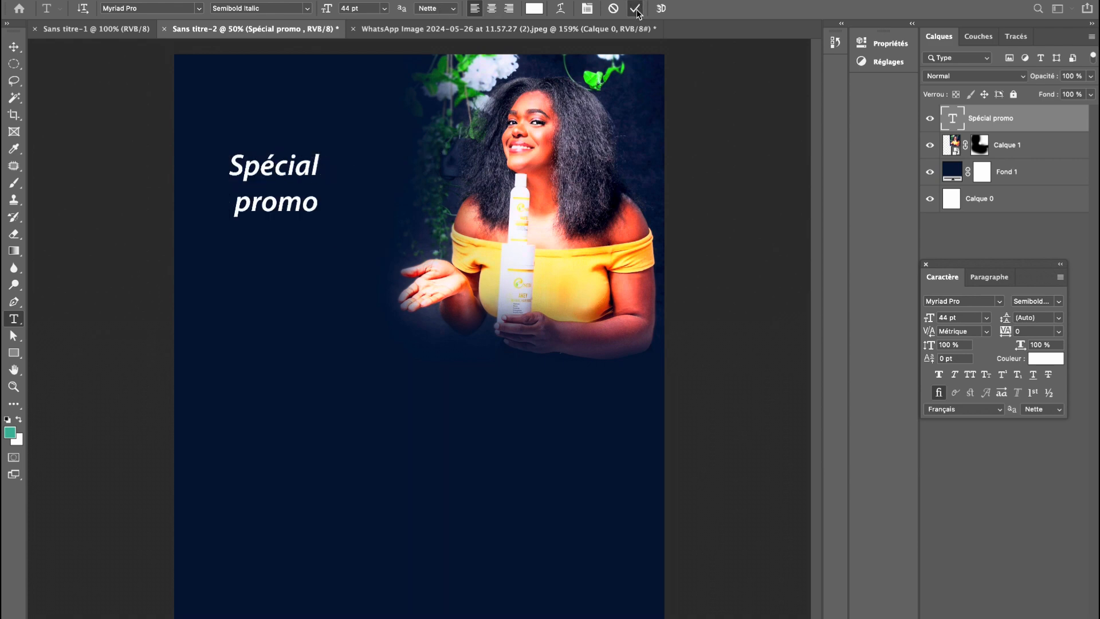
{"action": "key", "text": "v"}
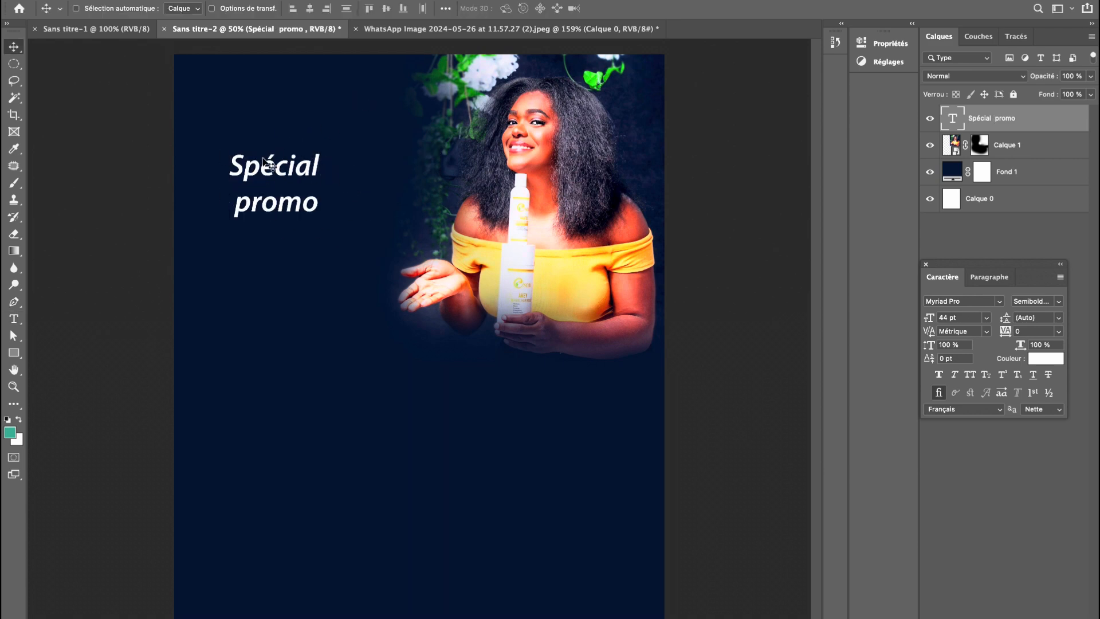
Preview script and display fonts on the Spécial promo title and apply Bilal Regular.
{"action": "left_click", "coordinate": [1000, 302]}
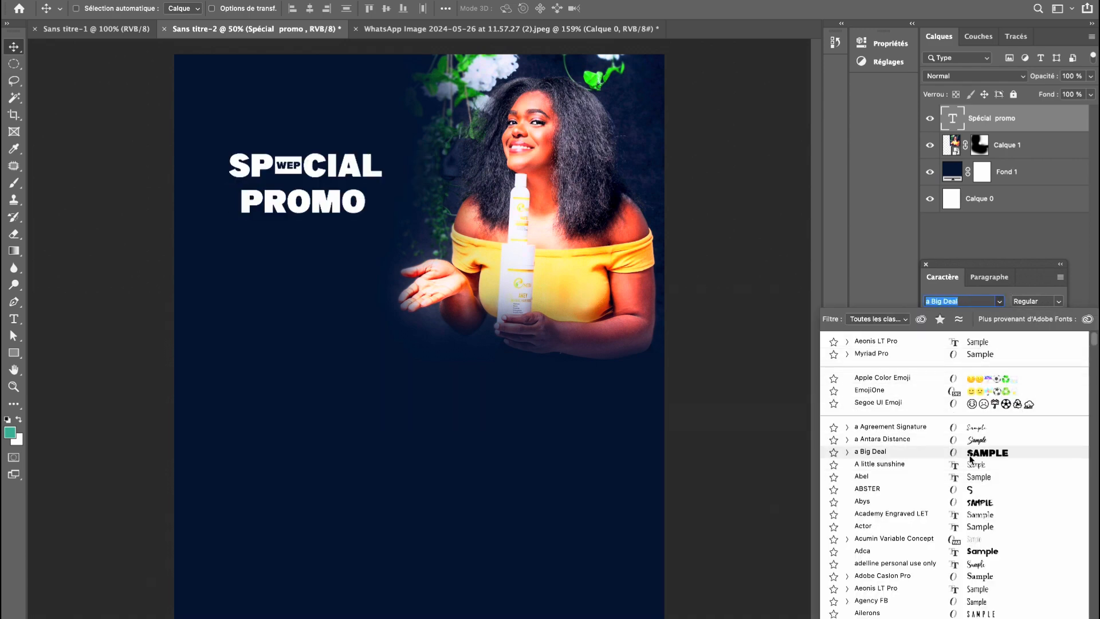
{"action": "scroll", "coordinate": [989, 519], "scroll_direction": "down", "scroll_amount": 3}
{"action": "scroll", "coordinate": [990, 518], "scroll_direction": "down", "scroll_amount": 5}
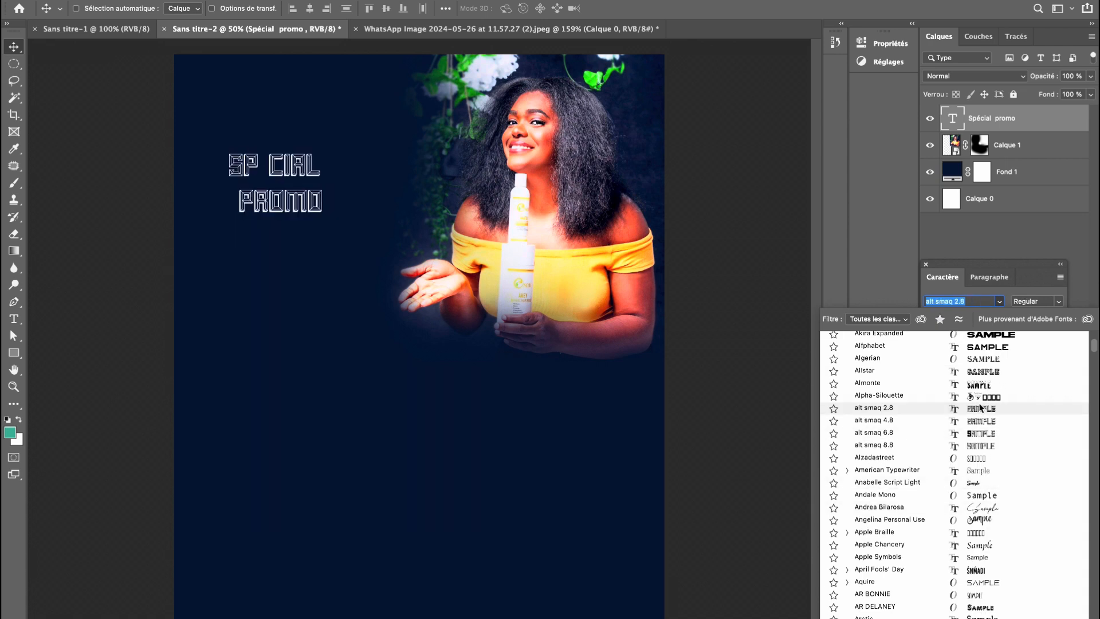
{"action": "scroll", "coordinate": [982, 404], "scroll_direction": "up", "scroll_amount": 2}
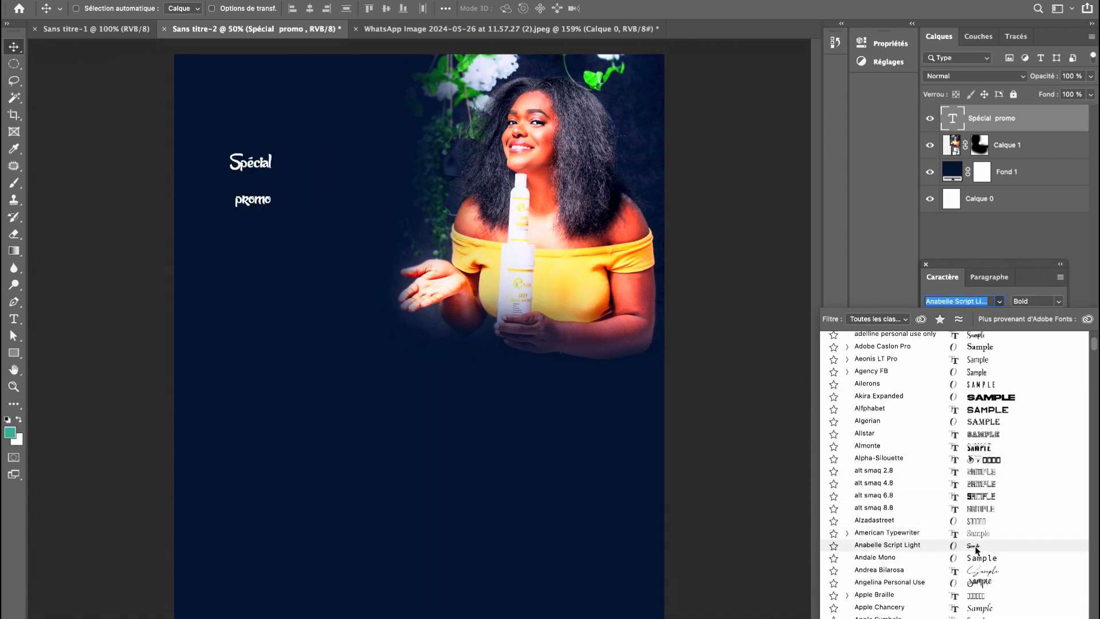
{"action": "scroll", "coordinate": [976, 547], "scroll_direction": "down", "scroll_amount": 1}
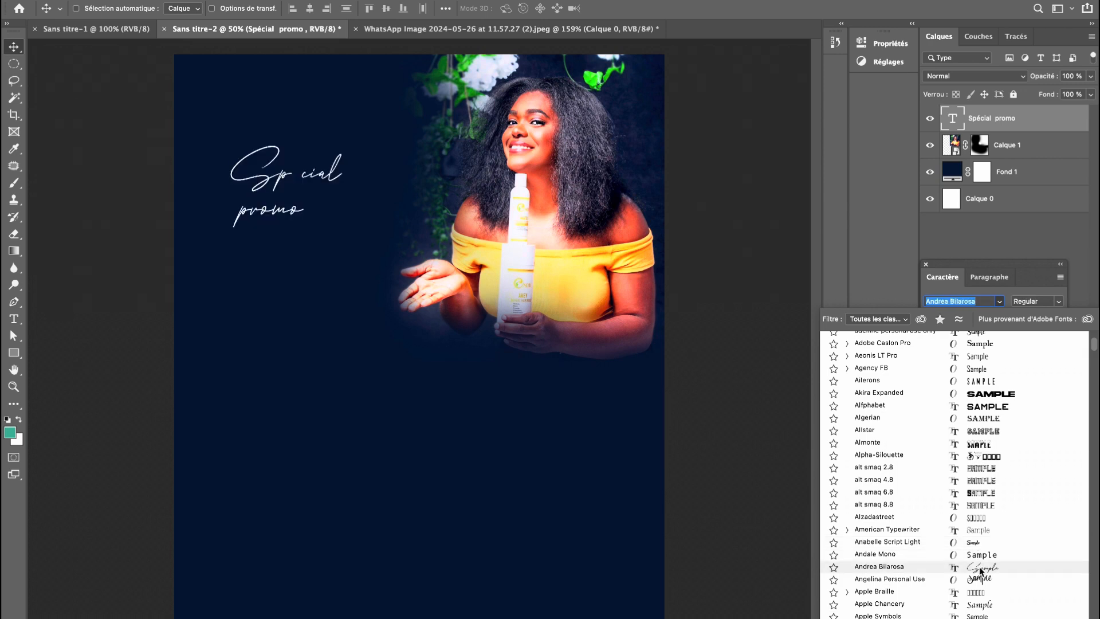
{"action": "scroll", "coordinate": [982, 572], "scroll_direction": "down", "scroll_amount": 5}
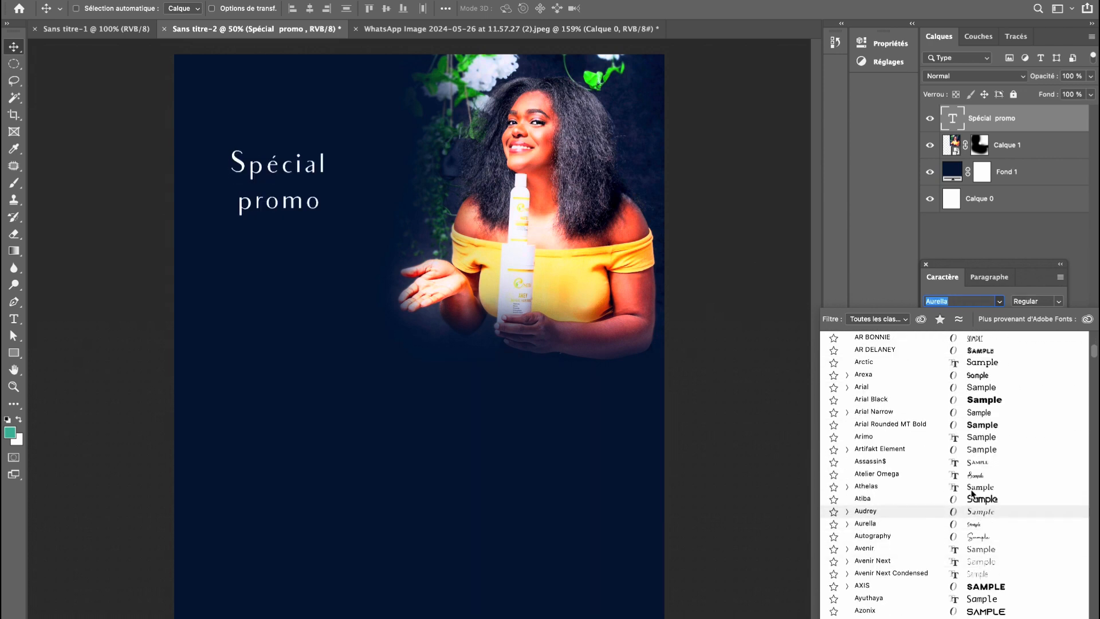
{"action": "scroll", "coordinate": [975, 476], "scroll_direction": "down", "scroll_amount": 3}
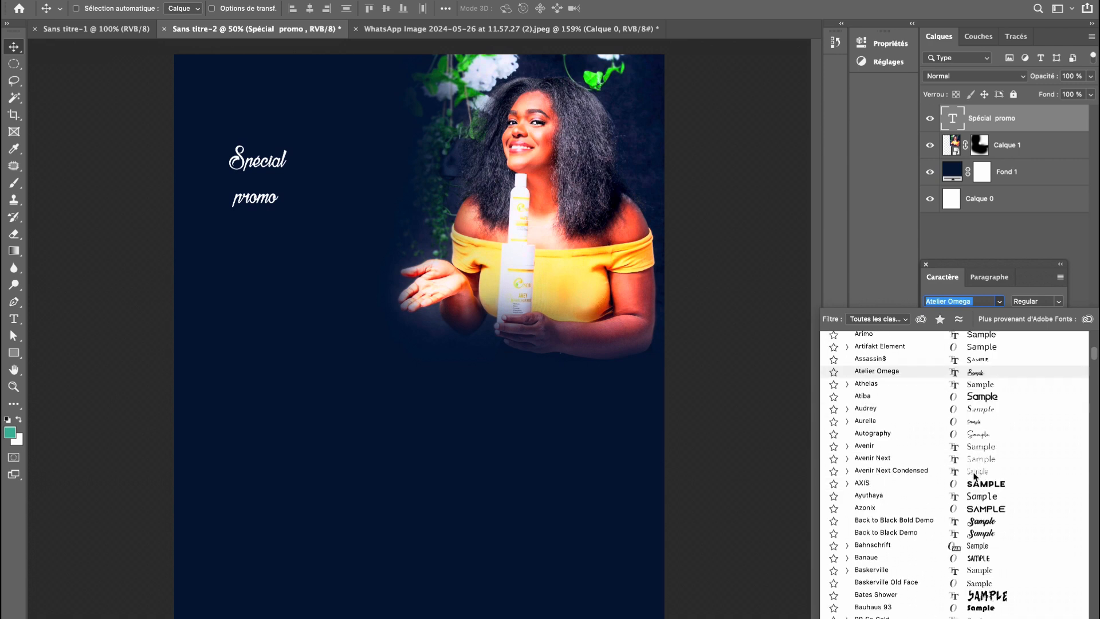
{"action": "scroll", "coordinate": [986, 526], "scroll_direction": "down", "scroll_amount": 3}
{"action": "scroll", "coordinate": [985, 526], "scroll_direction": "down", "scroll_amount": 5}
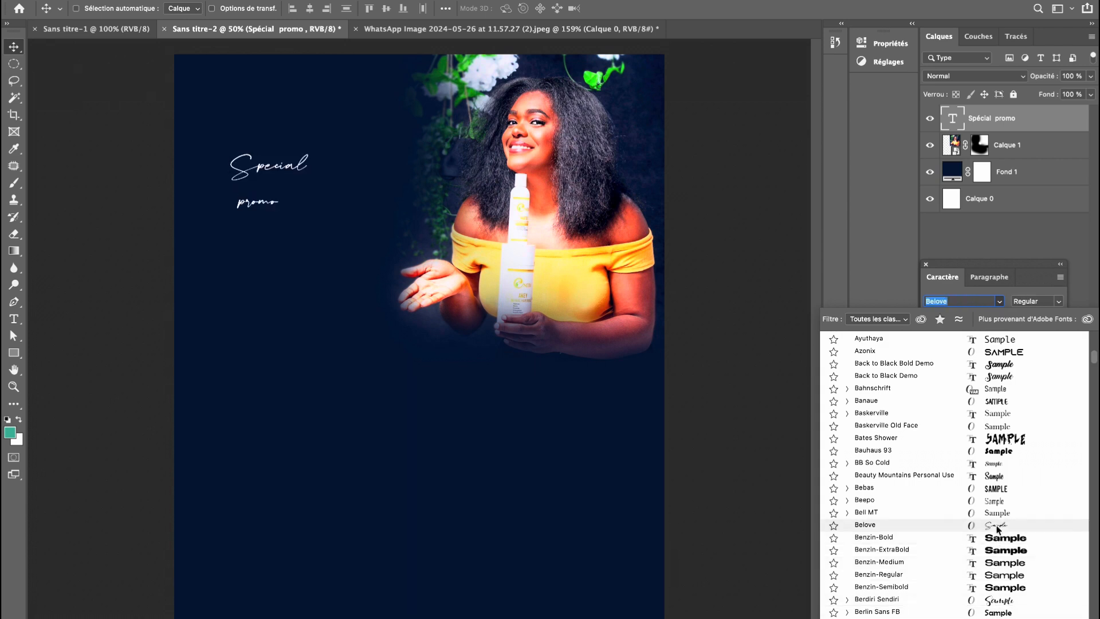
{"action": "scroll", "coordinate": [998, 526], "scroll_direction": "down", "scroll_amount": 6}
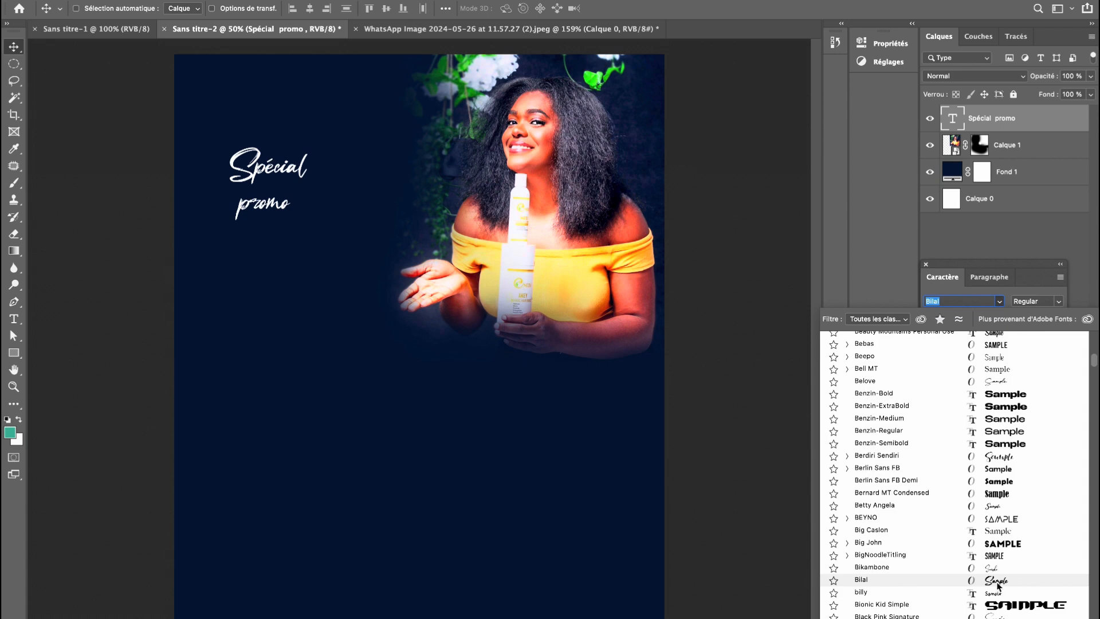
{"action": "left_click", "coordinate": [998, 580]}
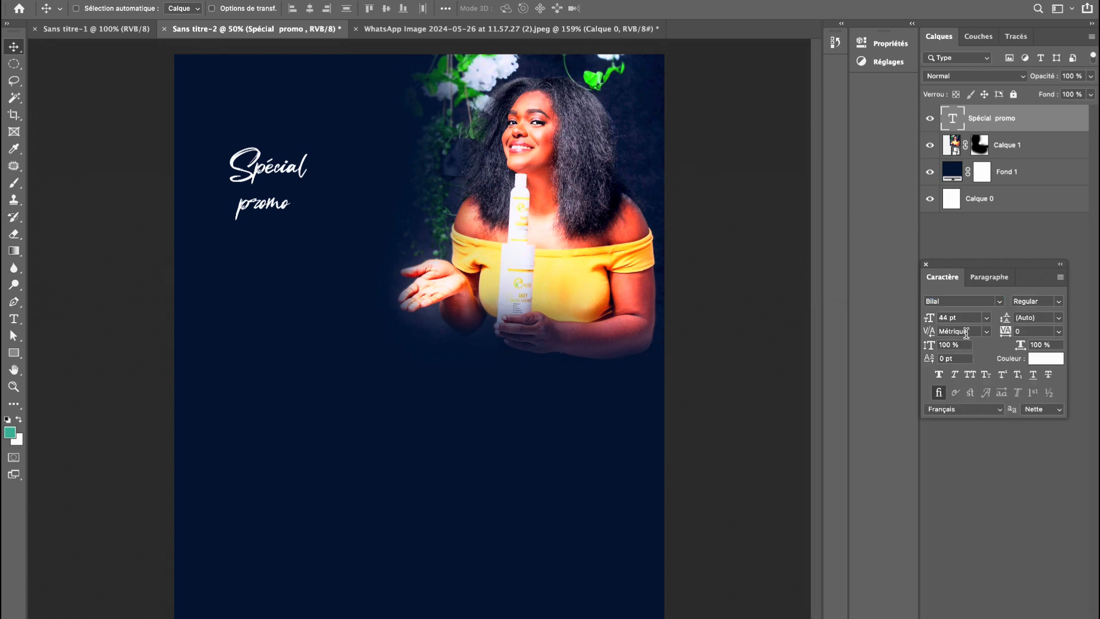
Preview more display and script fonts on the Spécial promo title and apply Cassandra Personal Use Regular.
{"action": "left_click", "coordinate": [999, 301]}
{"action": "scroll", "coordinate": [999, 515], "scroll_direction": "up", "scroll_amount": 10}
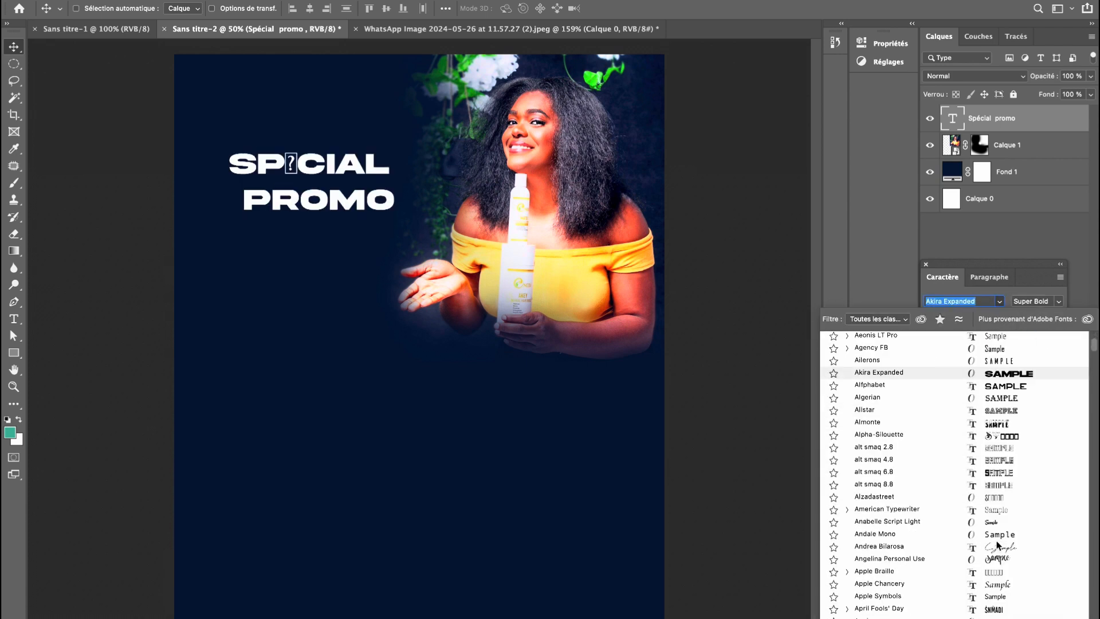
{"action": "scroll", "coordinate": [998, 543], "scroll_direction": "down", "scroll_amount": 10}
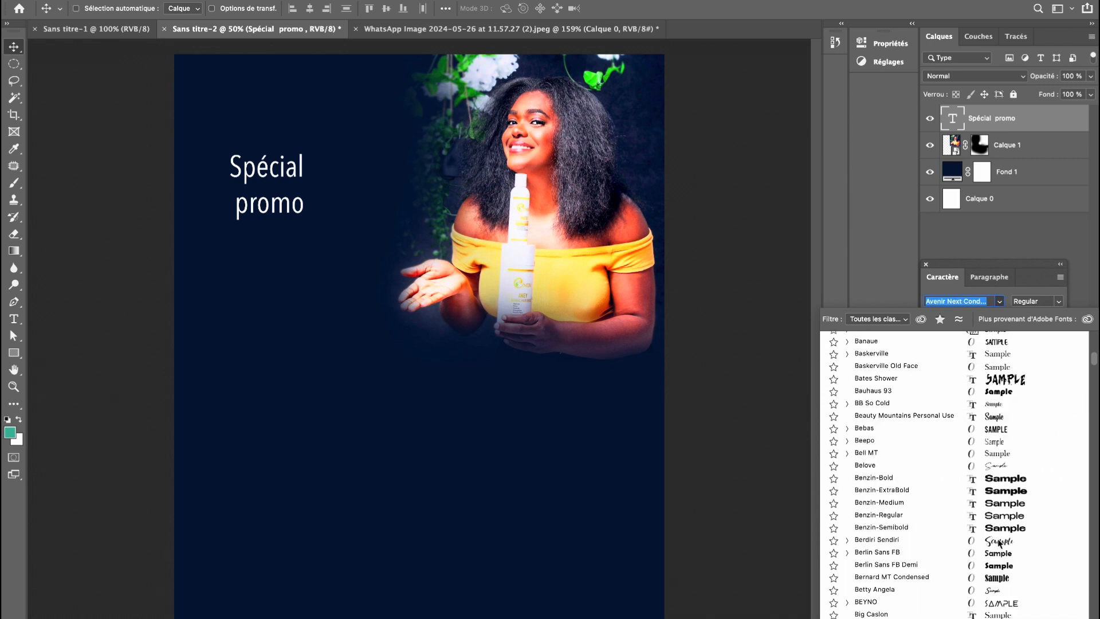
{"action": "scroll", "coordinate": [998, 543], "scroll_direction": "down", "scroll_amount": 2}
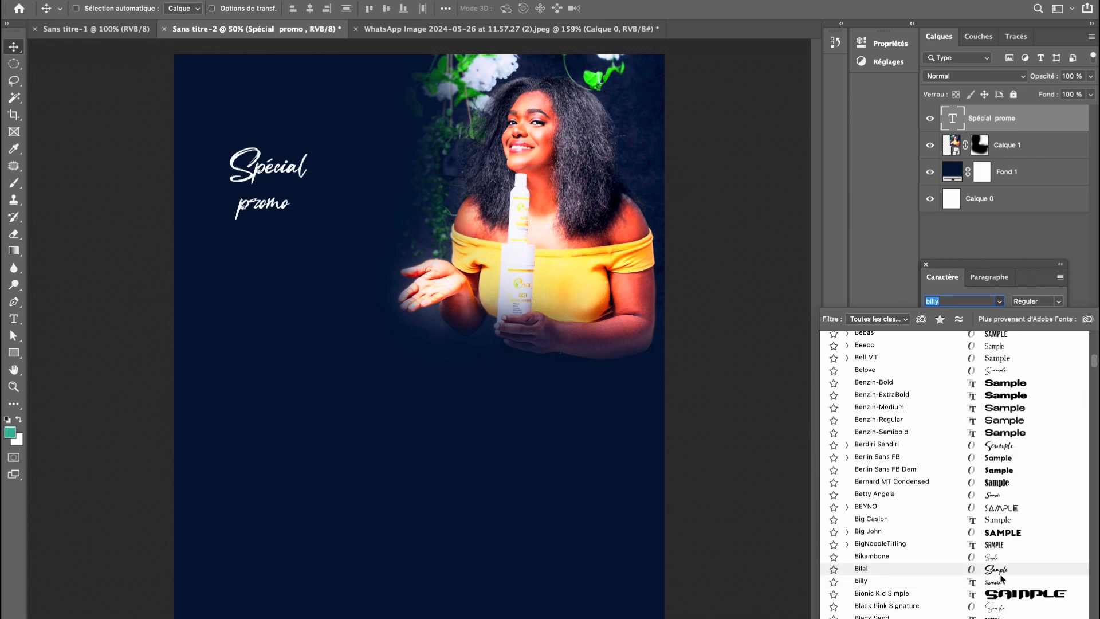
{"action": "scroll", "coordinate": [1002, 577], "scroll_direction": "down", "scroll_amount": 3}
{"action": "scroll", "coordinate": [996, 575], "scroll_direction": "down", "scroll_amount": 2}
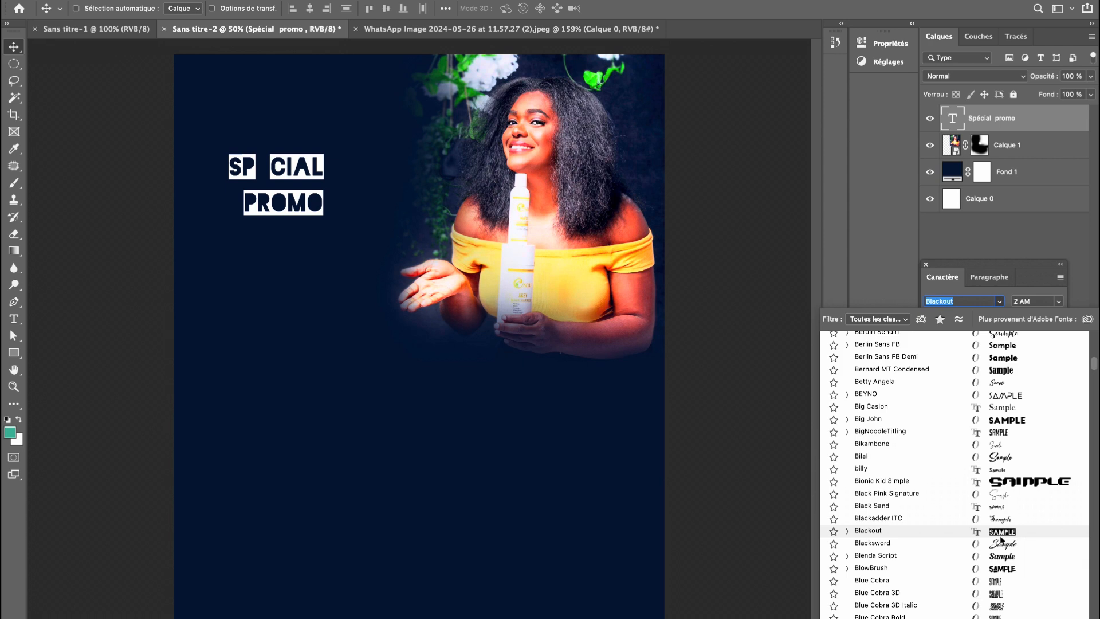
{"action": "scroll", "coordinate": [1002, 540], "scroll_direction": "down", "scroll_amount": 15}
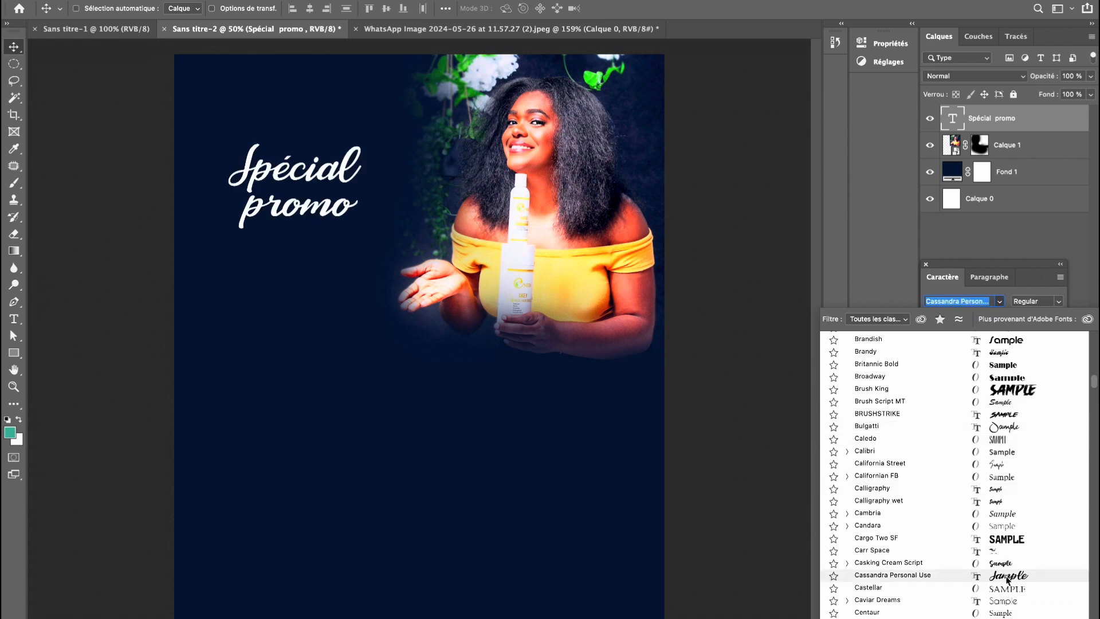
{"action": "left_click", "coordinate": [1008, 580]}
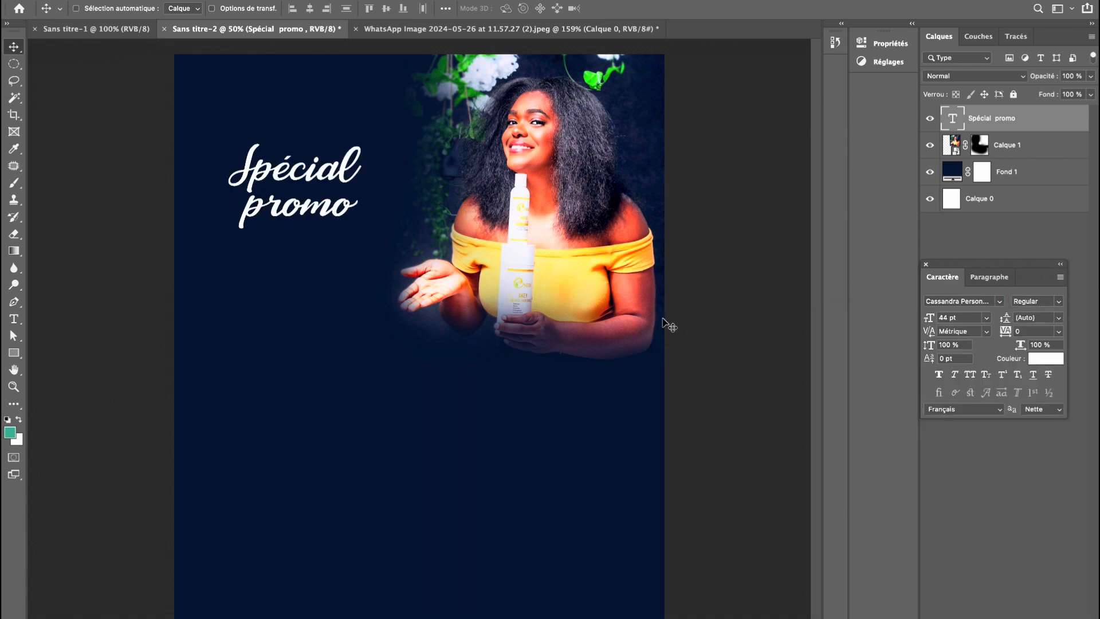
Delete the word "promo" from the title so the text box holds only "Spécial".
{"action": "double_click", "coordinate": [295, 210]}
{"action": "double_click", "coordinate": [295, 210]}
{"action": "key", "text": "BackSpace"}
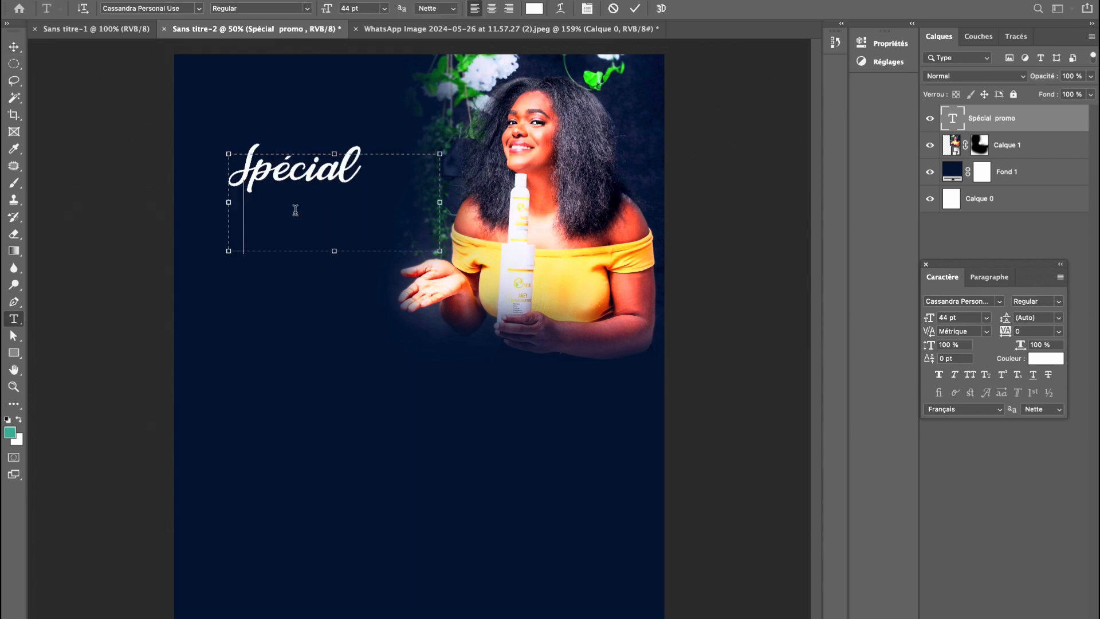
{"action": "left_click", "coordinate": [634, 8]}
{"action": "key", "text": "v"}
Retype the capital S of "Spécial" and shrink the text box to fit closely around the word.
{"action": "double_click", "coordinate": [258, 176]}
{"action": "left_click_drag", "start_coordinate": [245, 171], "coordinate": [237, 171]}
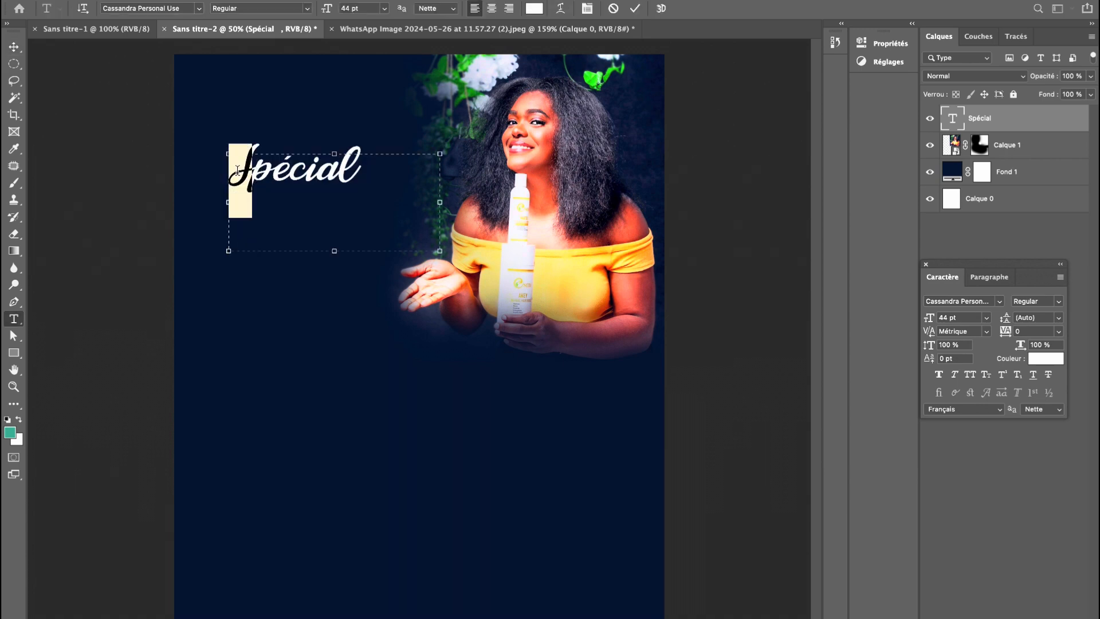
{"action": "type", "text": "s"}
{"action": "key", "text": "BackSpace"}
{"action": "type", "text": "S"}
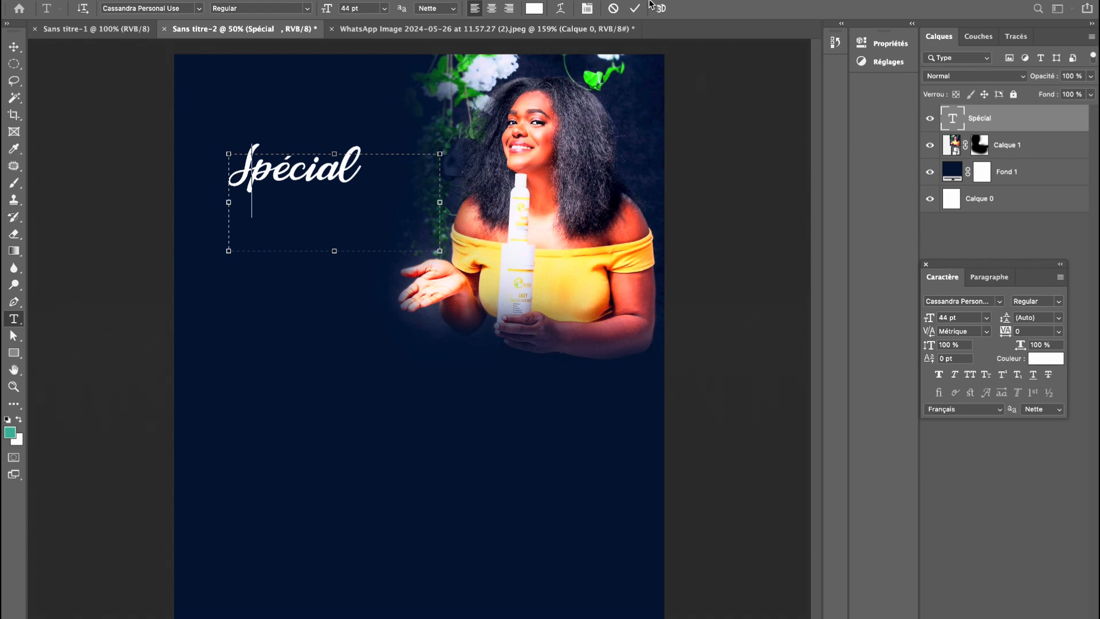
{"action": "left_click_drag", "start_coordinate": [437, 251], "coordinate": [370, 211]}
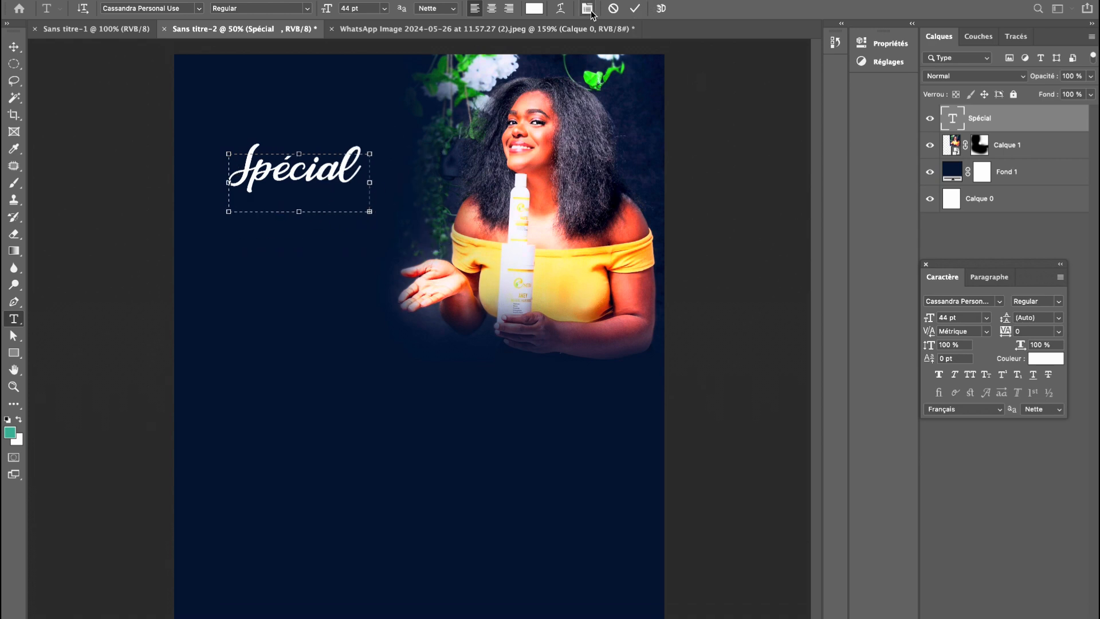
{"action": "left_click", "coordinate": [635, 8]}
{"action": "key", "text": "v"}
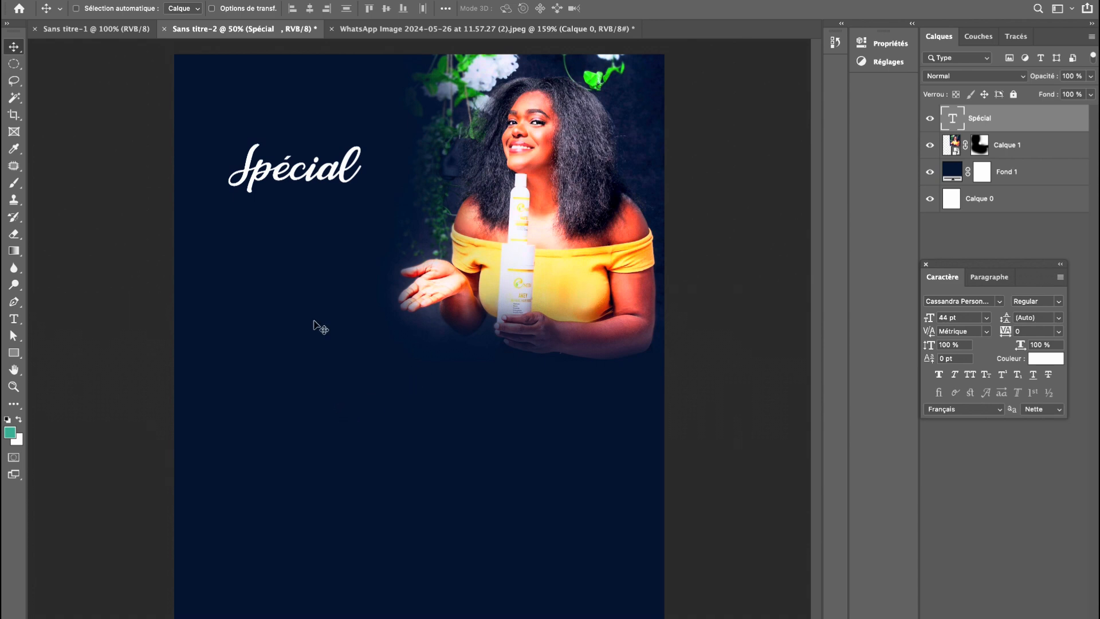
Duplicate the Spécial text just below the original and replace the copy's wording with "promo".
{"action": "left_click_drag", "start_coordinate": [318, 191], "coordinate": [314, 224], "text": "alt"}
{"action": "double_click", "coordinate": [310, 204]}
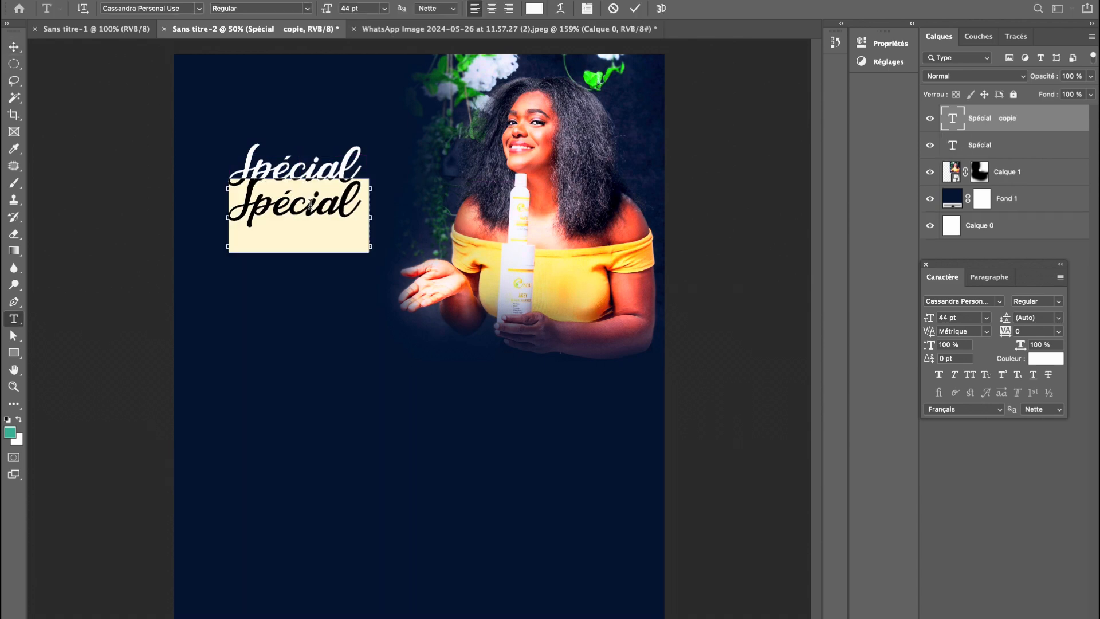
{"action": "type", "text": "promo"}
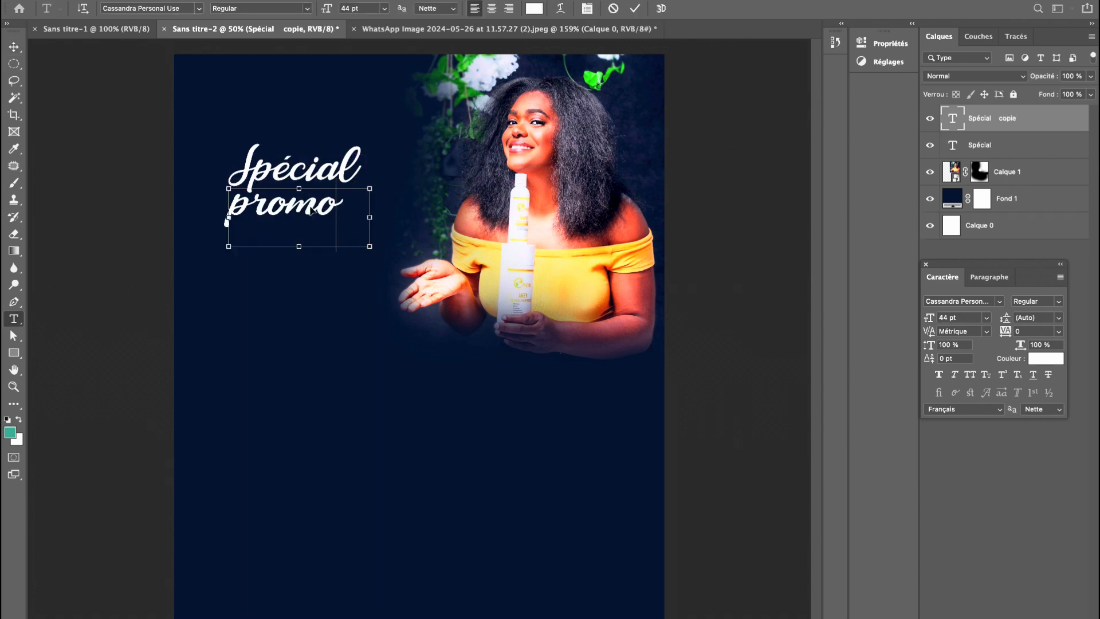
Try a capital P as the first letter of "promo" and put the lowercase p back.
{"action": "left_click_drag", "start_coordinate": [251, 192], "coordinate": [220, 210]}
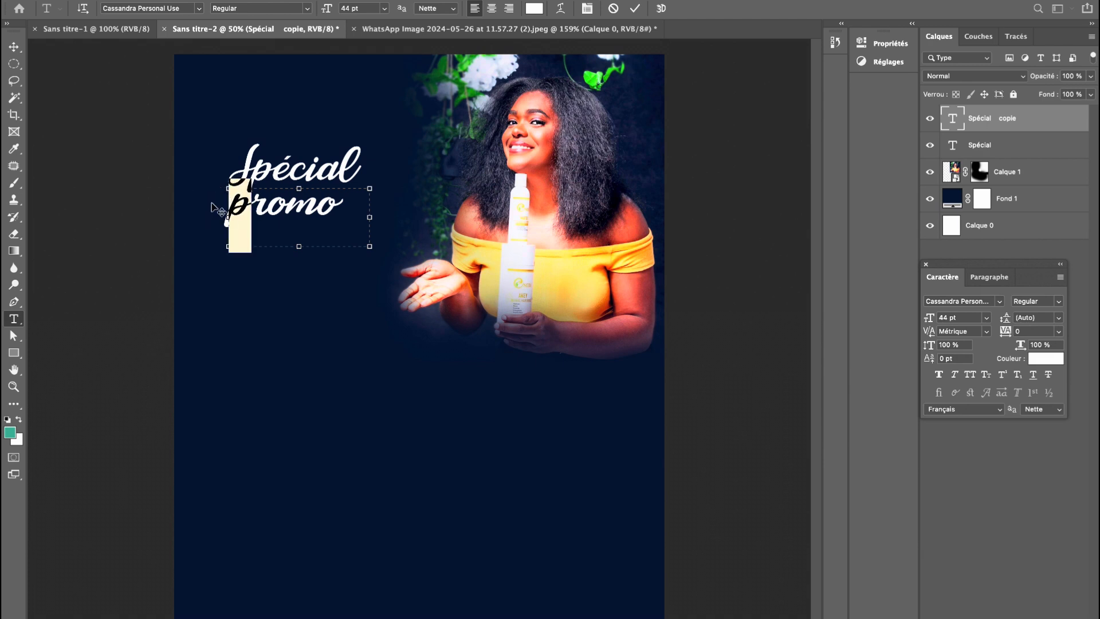
{"action": "type", "text": "P"}
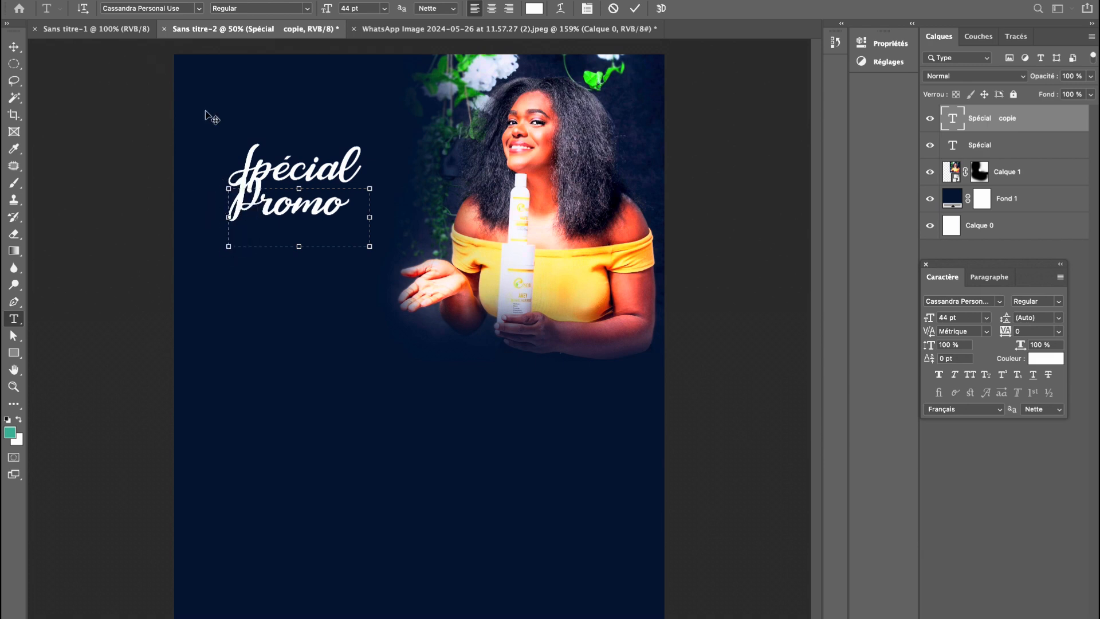
{"action": "key", "text": "BackSpace"}
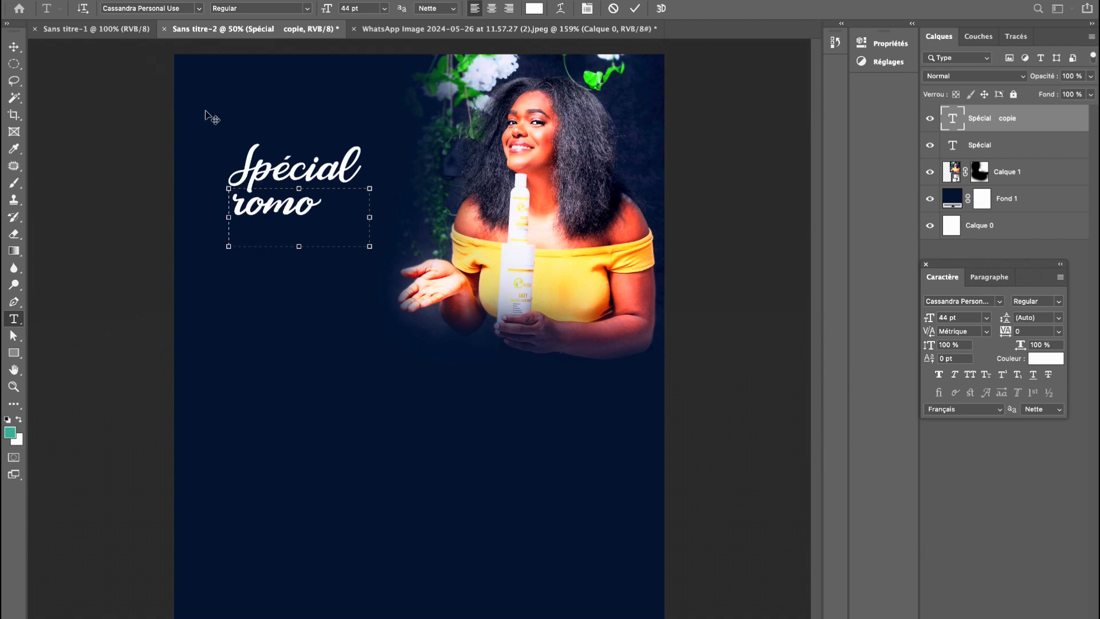
{"action": "type", "text": "p"}
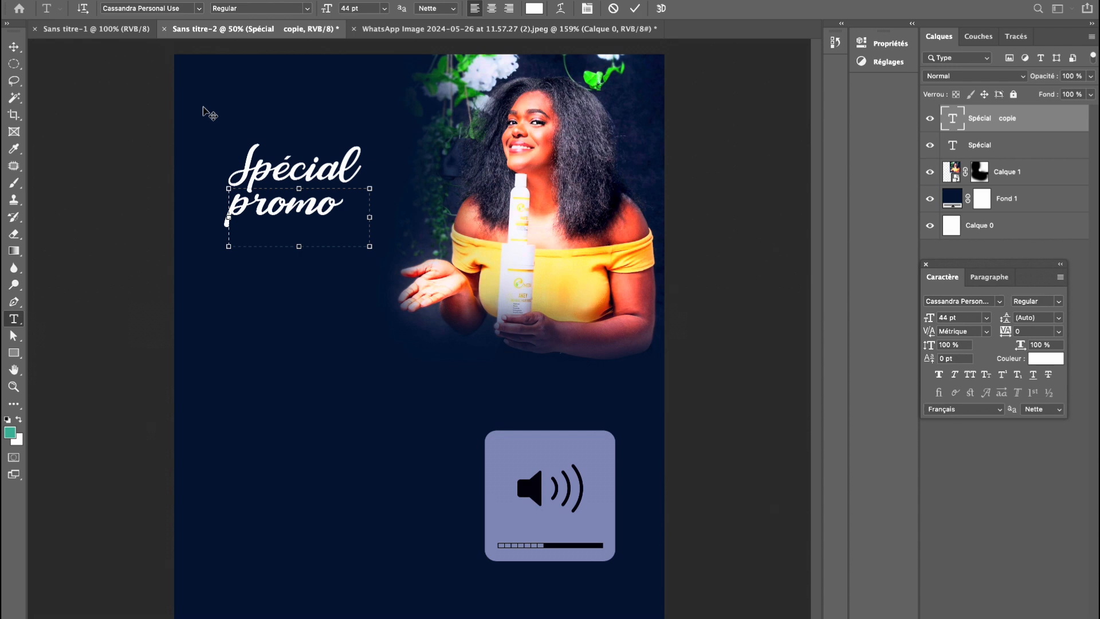
Move "promo" to the right so it sits indented close under "Spécial", and scale it down to about 42.3 pt.
{"action": "left_click", "coordinate": [14, 46]}
{"action": "left_click_drag", "start_coordinate": [265, 217], "coordinate": [317, 204]}
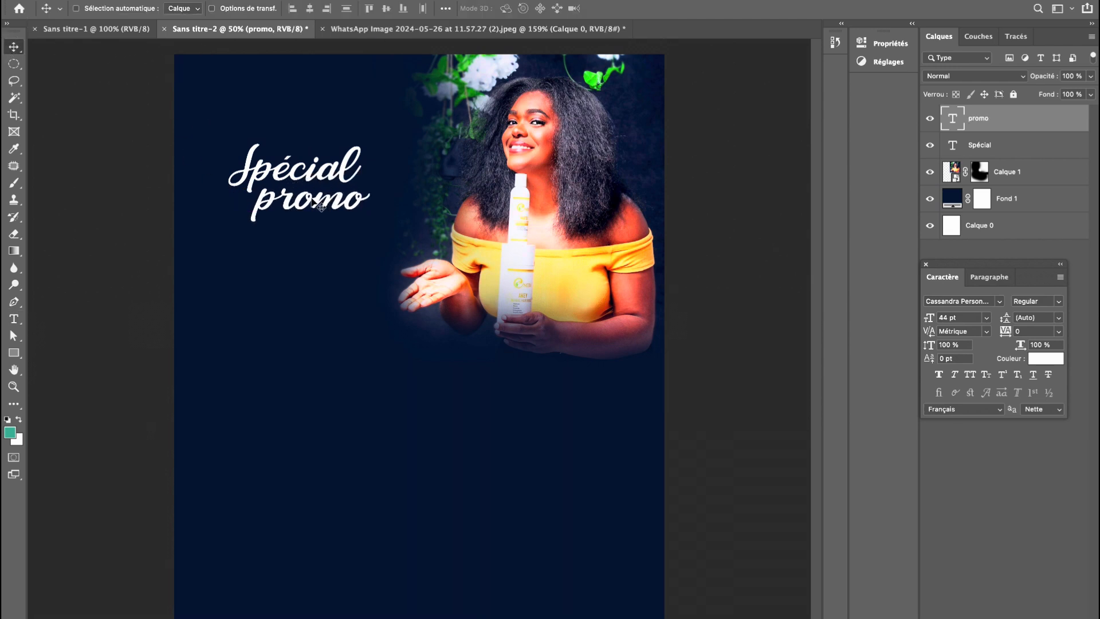
{"action": "key", "text": "super+t"}
{"action": "mouse_move", "coordinate": [395, 245]}
{"action": "left_mouse_down"}
{"action": "mouse_move", "coordinate": [380, 231]}
{"action": "mouse_move", "coordinate": [401, 245]}
{"action": "left_mouse_up"}
{"action": "key", "text": "Return"}
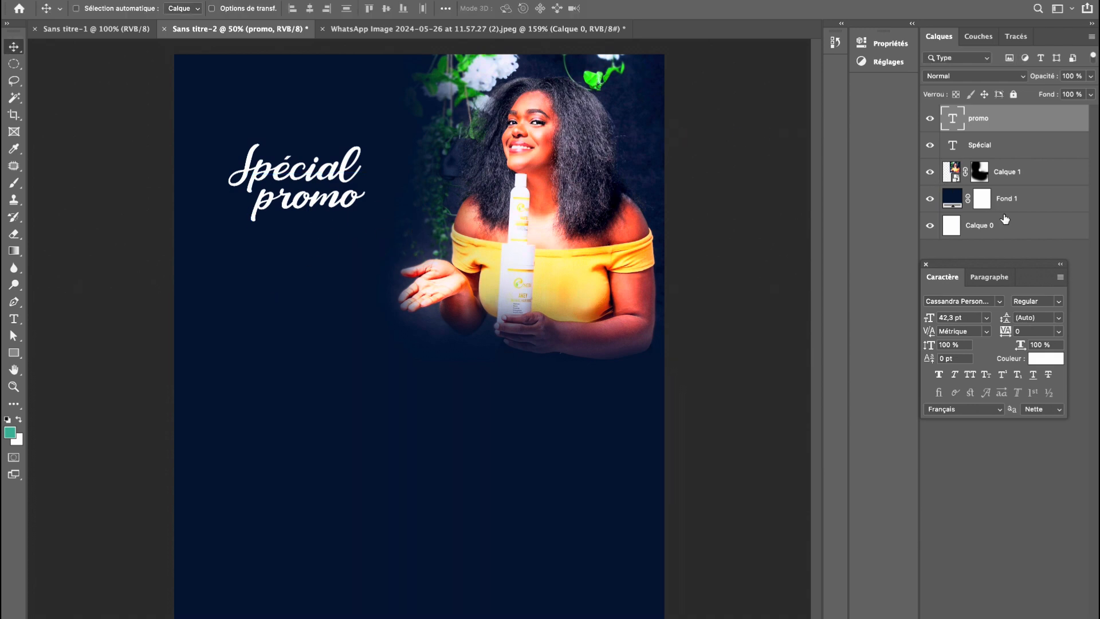
Group the promo and Spécial layers, scale the group to about 130%, rotate it about -1.8° and reposition it beside the model.
{"action": "left_click", "coordinate": [1013, 150], "text": "ctrl"}
{"action": "key", "text": "ctrl+g"}
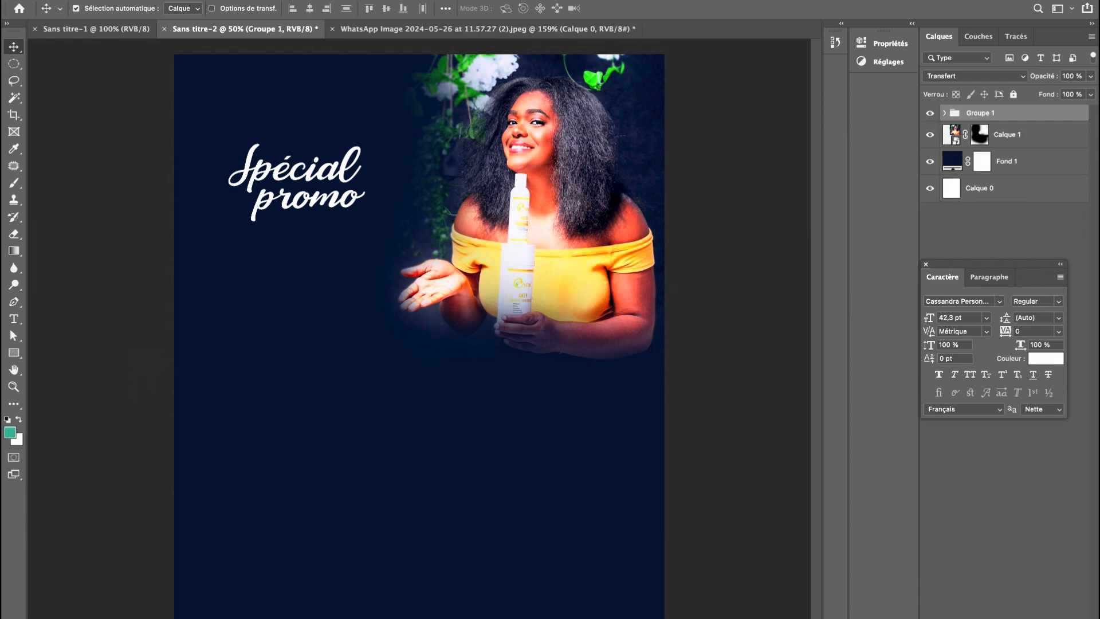
{"action": "key", "text": "ctrl+t"}
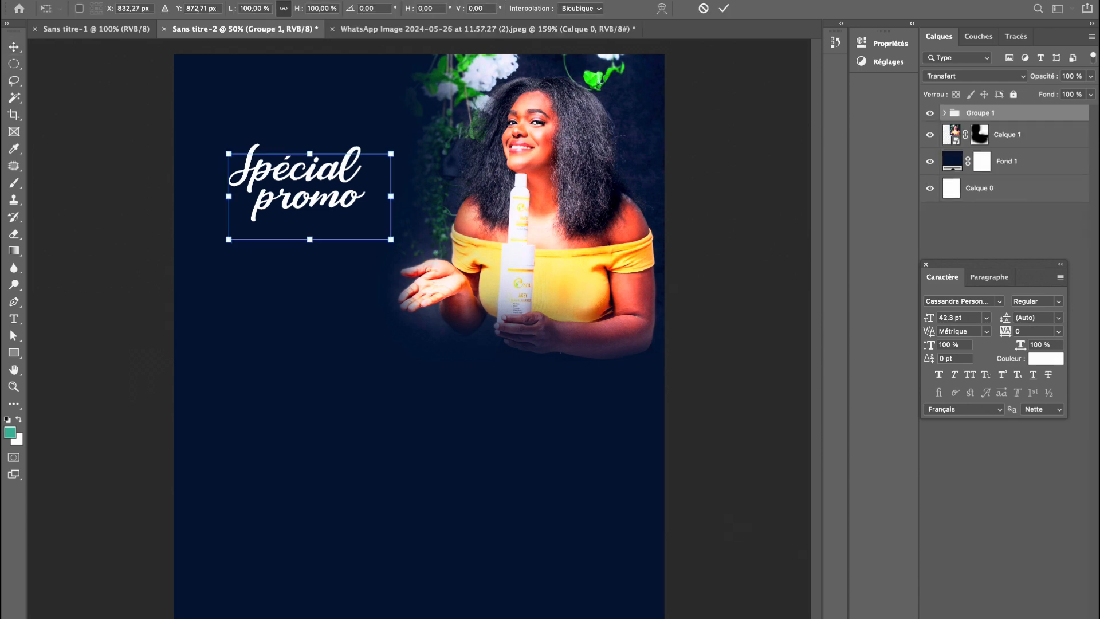
{"action": "left_click_drag", "start_coordinate": [392, 197], "coordinate": [440, 197]}
{"action": "left_click_drag", "start_coordinate": [451, 298], "coordinate": [481, 277]}
{"action": "left_click_drag", "start_coordinate": [348, 188], "coordinate": [342, 213]}
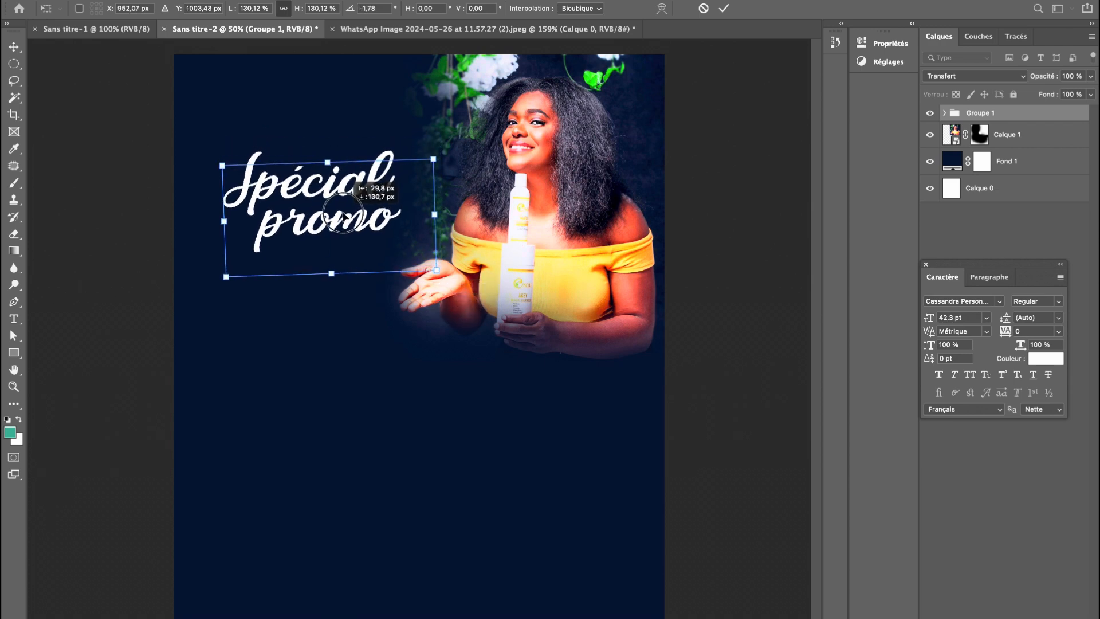
{"action": "key", "text": "Return"}
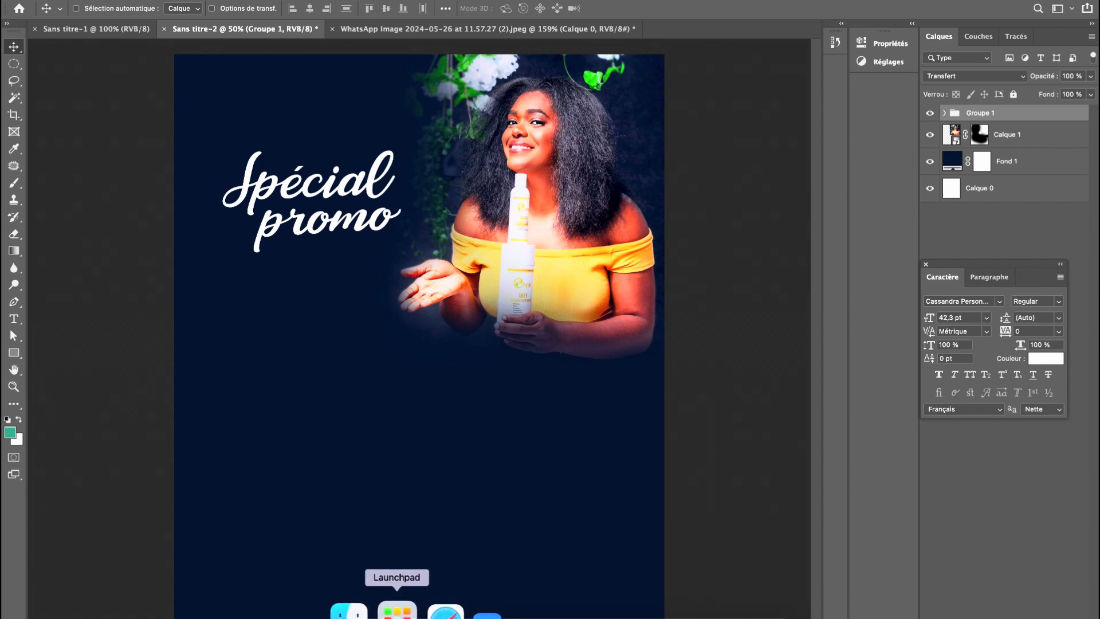
Place the Osmi logo image Calque 6dd from the Finder into the flyer, scaled down and positioned just above the Spécial promo title.
{"action": "left_click", "coordinate": [372, 612]}
{"action": "left_click_drag", "start_coordinate": [405, 271], "coordinate": [320, 108]}
{"action": "left_click_drag", "start_coordinate": [415, 304], "coordinate": [285, 130]}
{"action": "key", "text": "Return"}
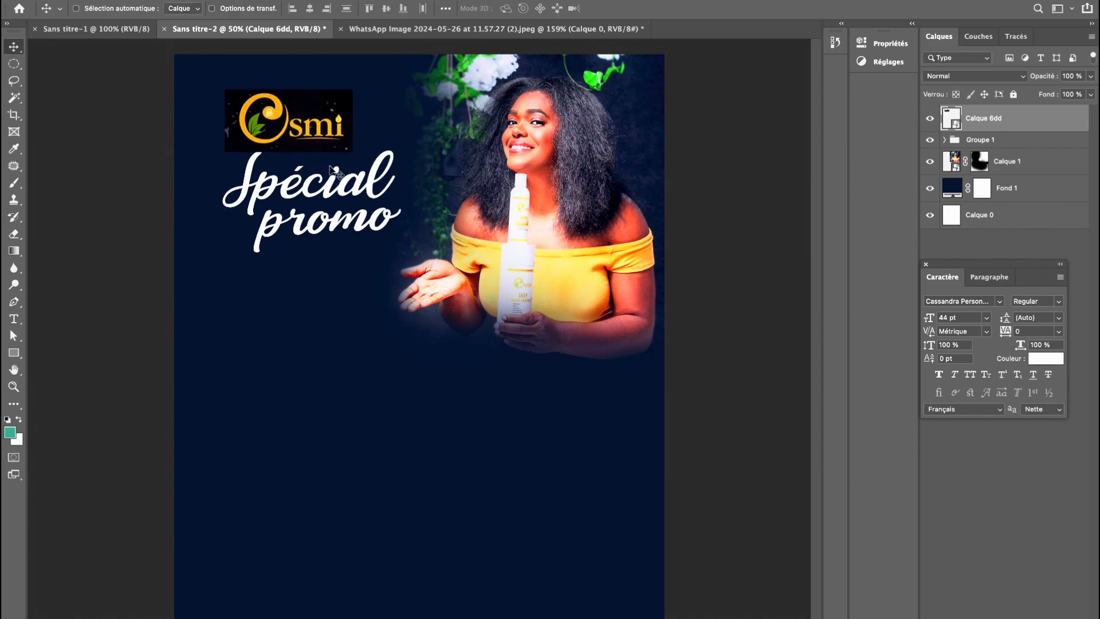
{"action": "left_click_drag", "start_coordinate": [297, 130], "coordinate": [295, 123]}
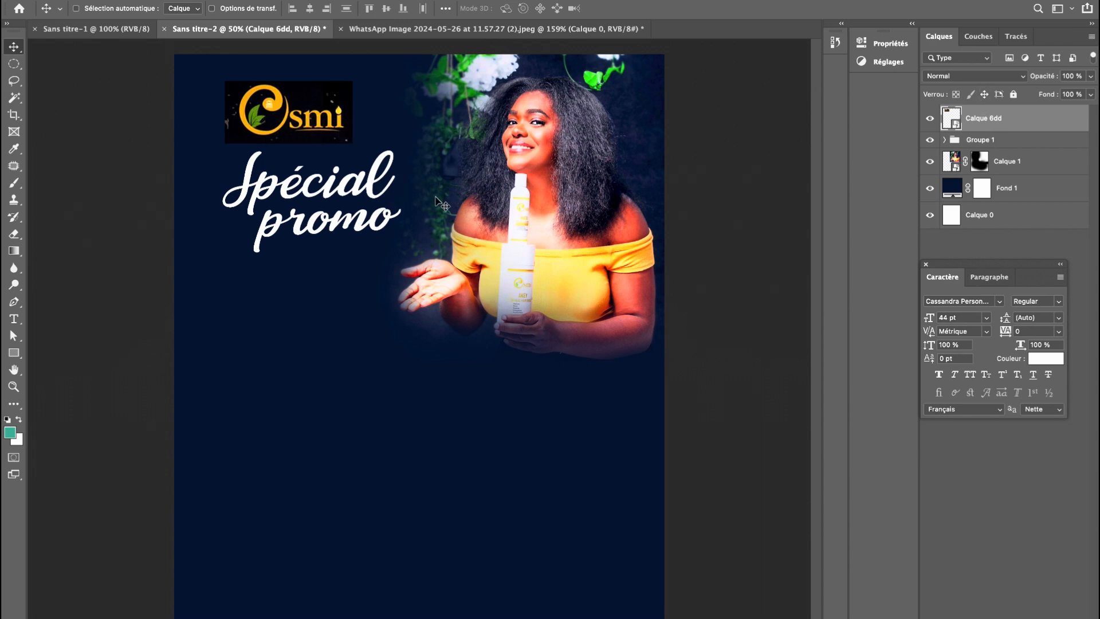
Try black #000000 as the Fond 1 fill color behind the logo and cancel the change.
{"action": "double_click", "coordinate": [953, 189]}
{"action": "left_click_drag", "start_coordinate": [788, 321], "coordinate": [951, 525]}
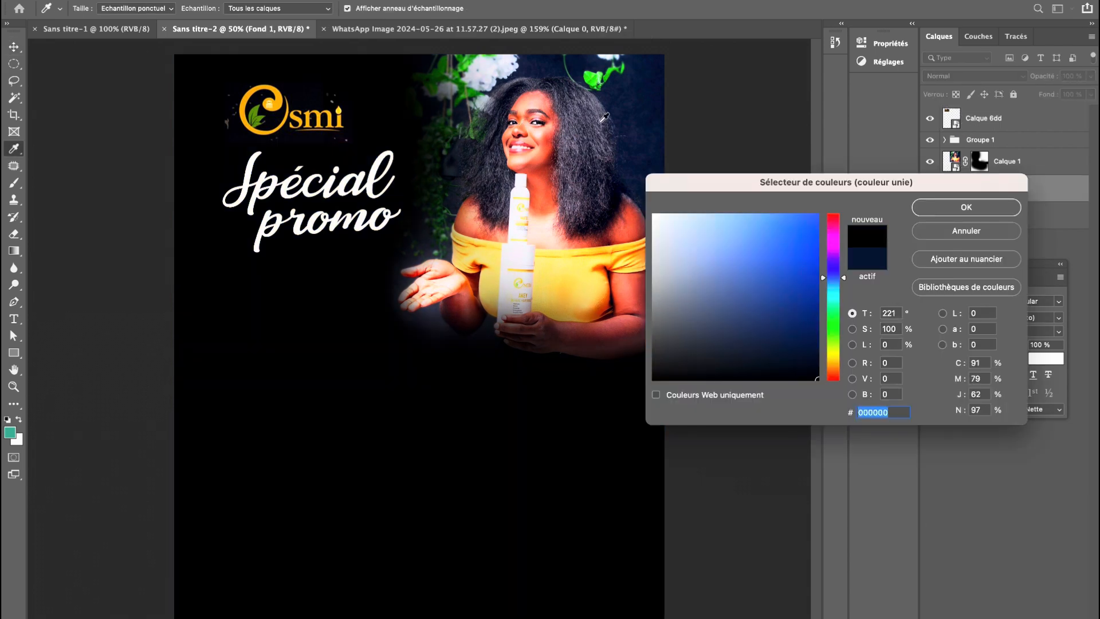
{"action": "left_click", "coordinate": [654, 115]}
{"action": "left_click", "coordinate": [963, 235]}
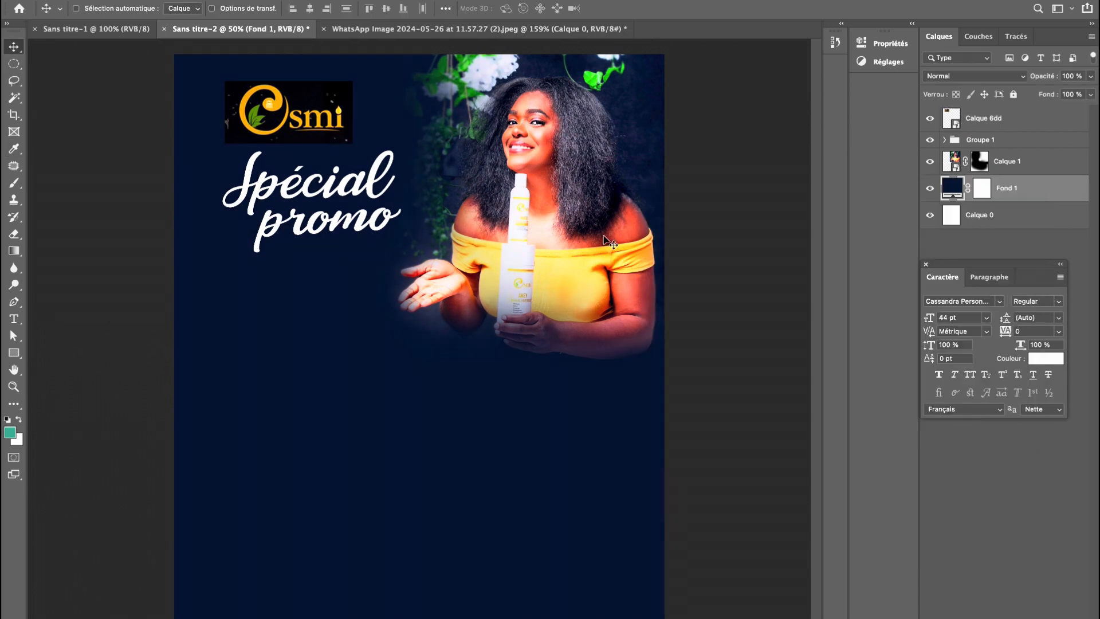
Set the blend mode of the Osmi logo layer Calque 6dd to Eclaircir.
{"action": "left_click", "coordinate": [966, 117]}
{"action": "left_click", "coordinate": [964, 80]}
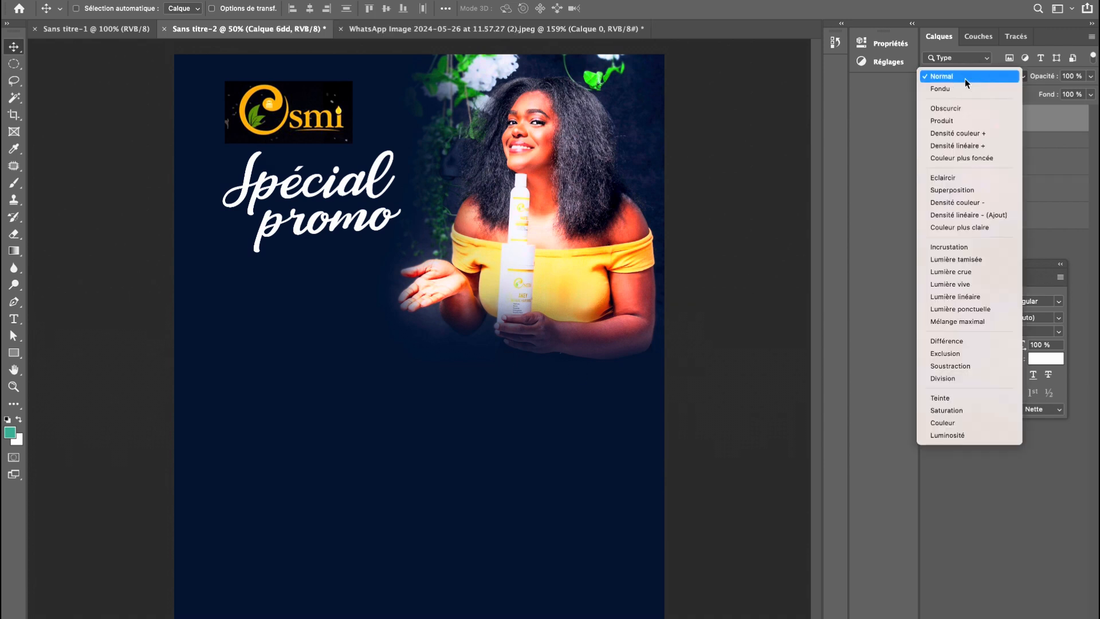
{"action": "left_click", "coordinate": [952, 179]}
Shift the Osmi logo slightly to the right and scale it down a little above the title.
{"action": "left_click_drag", "start_coordinate": [273, 124], "coordinate": [281, 126]}
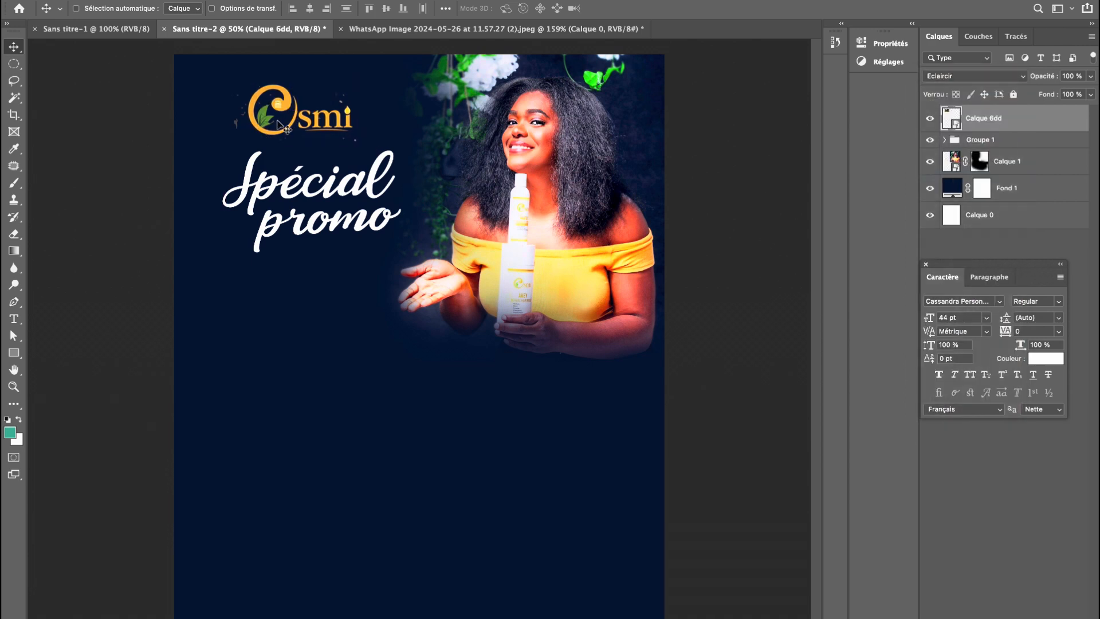
{"action": "key", "text": "super+t"}
{"action": "left_click_drag", "start_coordinate": [234, 80], "coordinate": [248, 89]}
{"action": "key", "text": "Return"}
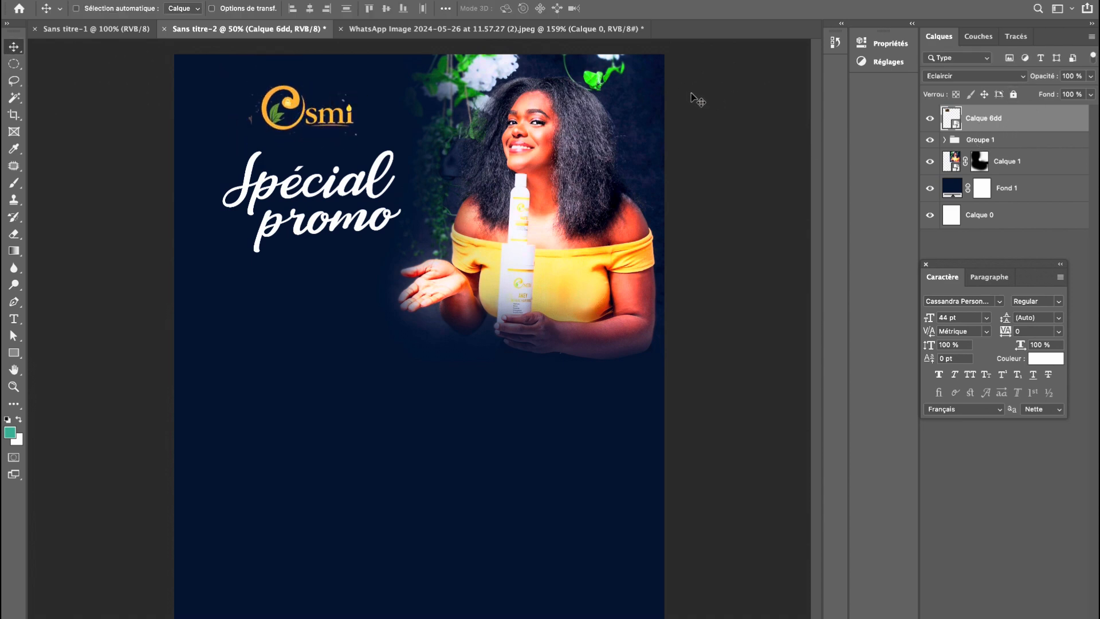
{"action": "left_click_drag", "start_coordinate": [447, 202], "coordinate": [447, 202]}
Move the Spécial promo group slightly left under the logo and scale it to about 93%.
{"action": "left_click", "coordinate": [966, 140]}
{"action": "left_click_drag", "start_coordinate": [376, 181], "coordinate": [359, 179]}
{"action": "key", "text": "ctrl+t"}
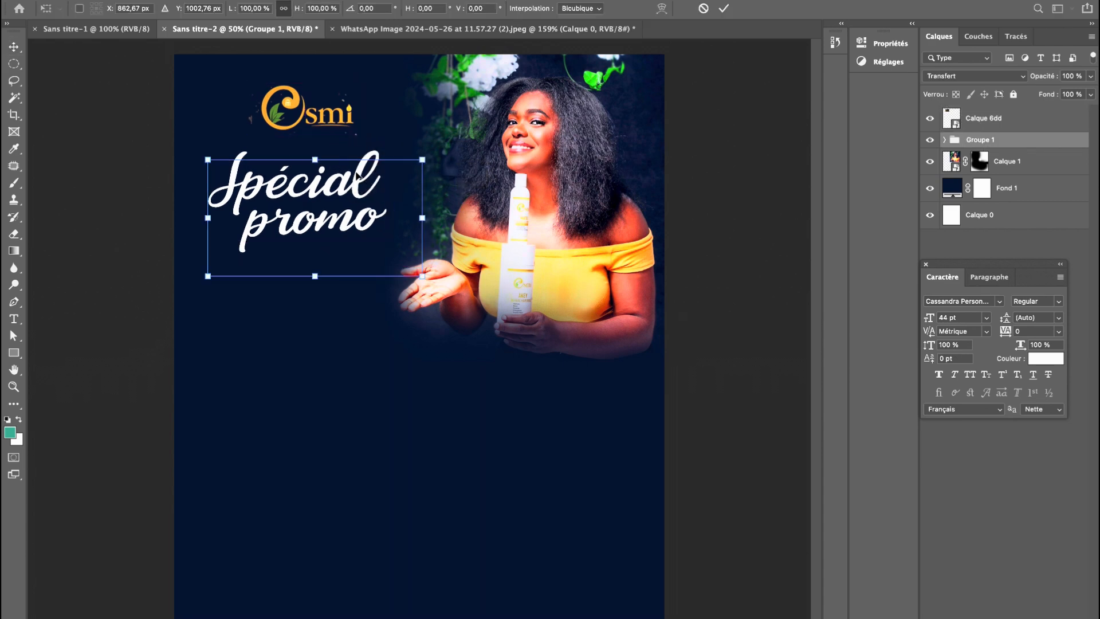
{"action": "left_click_drag", "start_coordinate": [318, 275], "coordinate": [330, 240]}
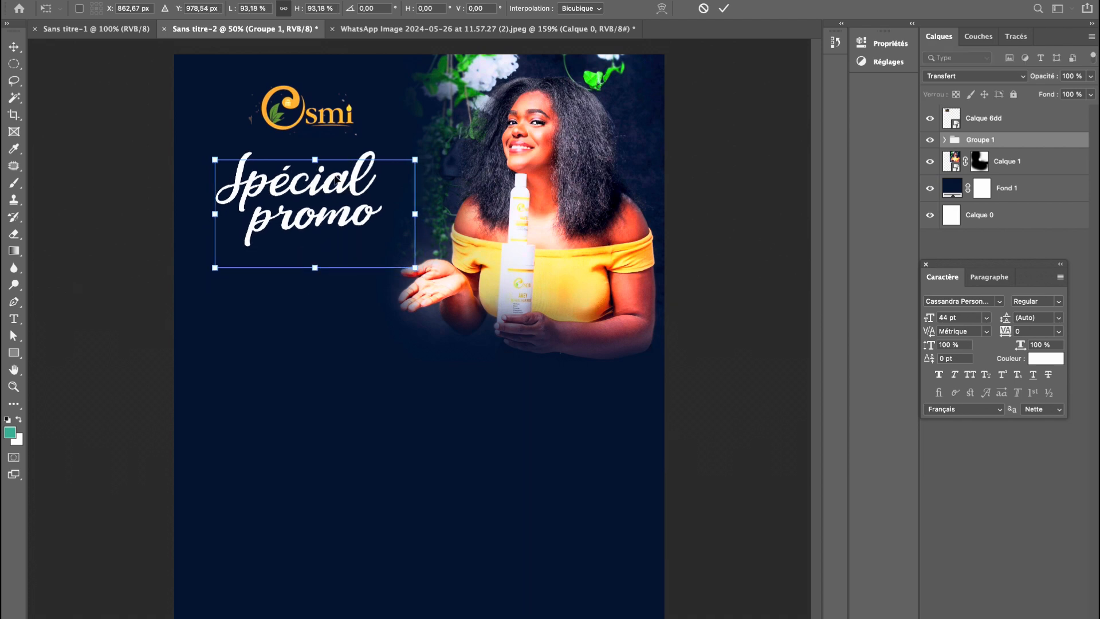
{"action": "key", "text": "Return"}
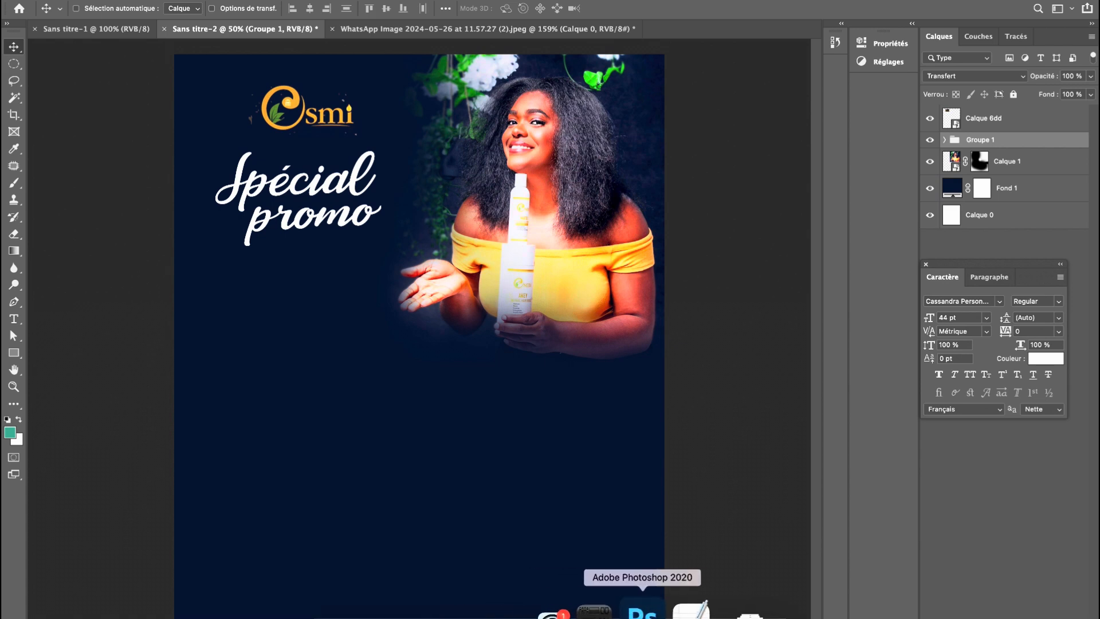
Switch to TextEdit and copy the two date lines "Du 25 Mai 2024 / Au 30 Juin 2025" from Nouveau document texte (3).txt.
{"action": "left_click", "coordinate": [662, 611]}
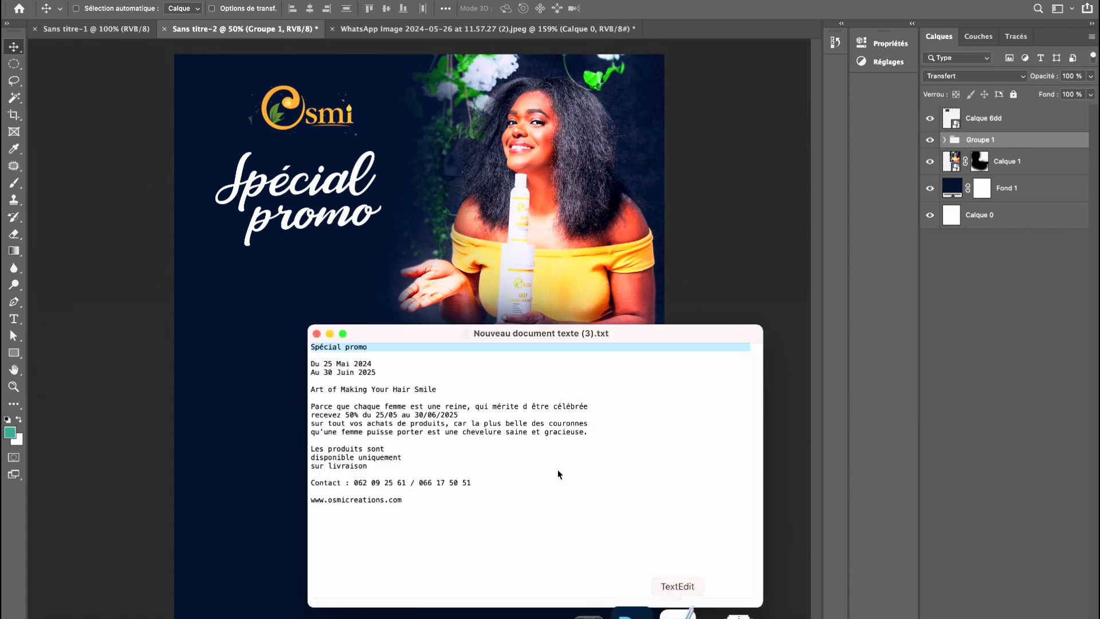
{"action": "left_click", "coordinate": [359, 373]}
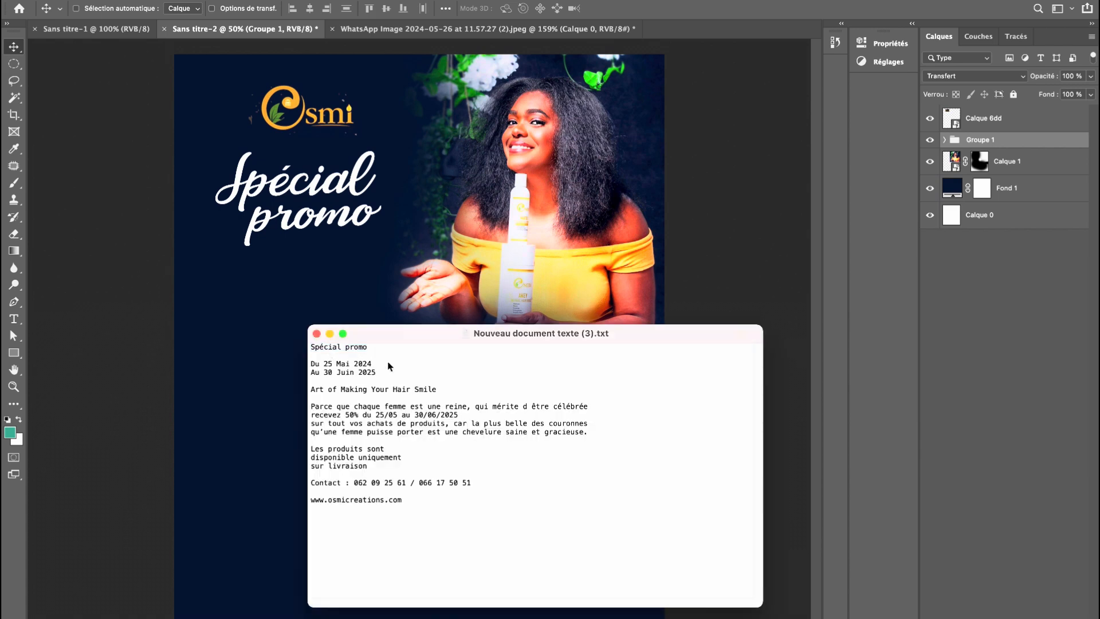
{"action": "left_click_drag", "start_coordinate": [375, 373], "coordinate": [313, 363]}
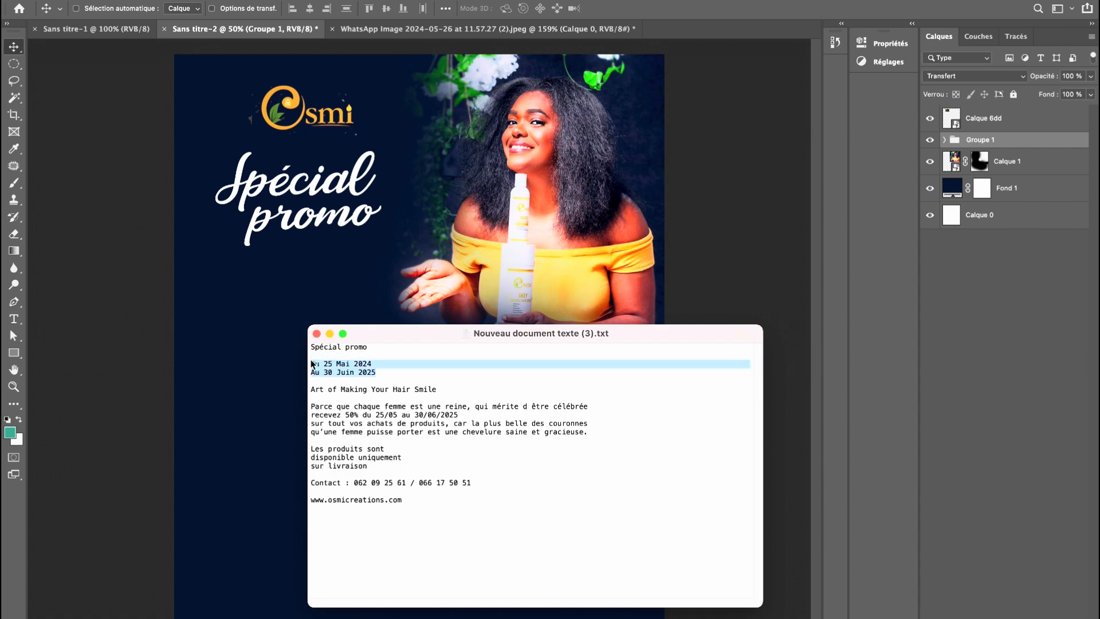
Back in Photoshop, paste the copied date lines as a new text layer above Calque 6dd, below the Spécial promo title.
{"action": "left_click", "coordinate": [274, 208]}
{"action": "left_click", "coordinate": [13, 317]}
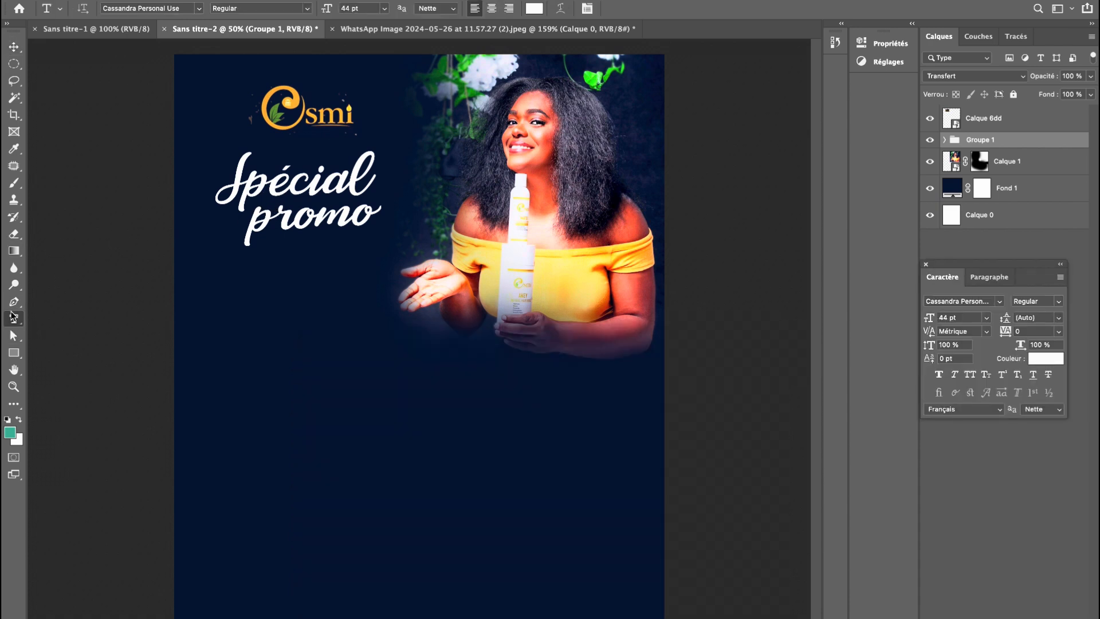
{"action": "left_click", "coordinate": [1009, 119]}
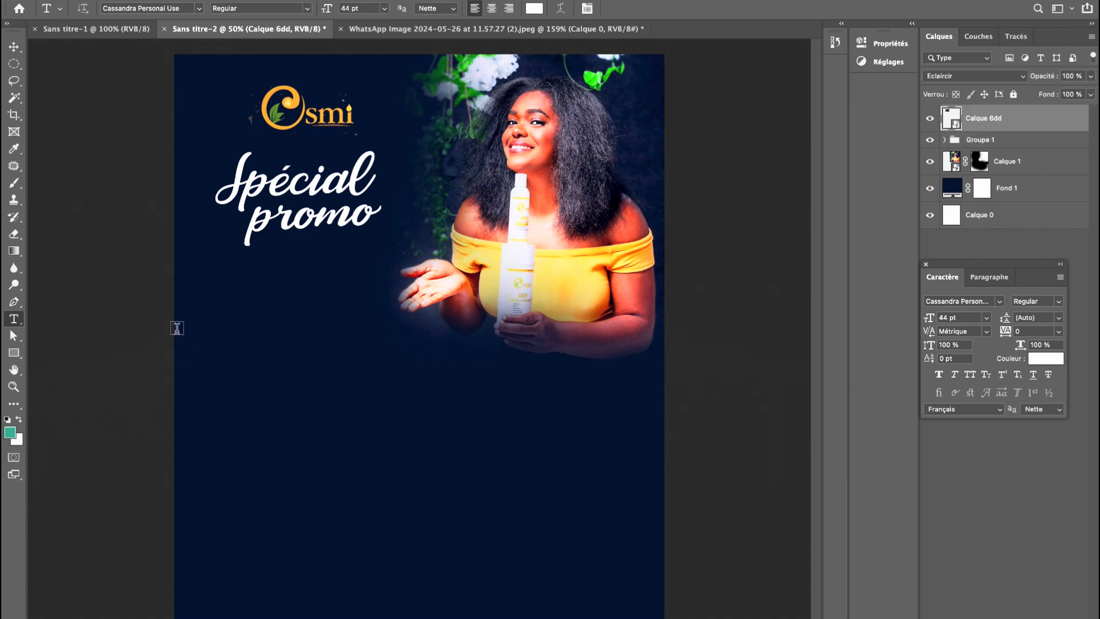
{"action": "left_click", "coordinate": [252, 318]}
{"action": "key", "text": "ctrl+v"}
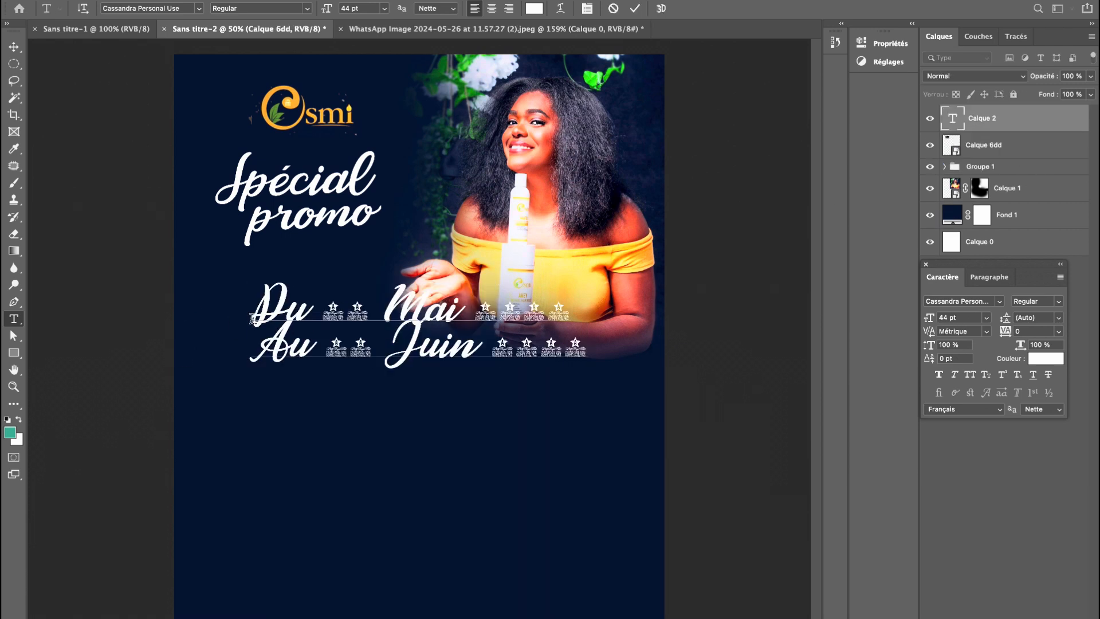
{"action": "left_click", "coordinate": [16, 51]}
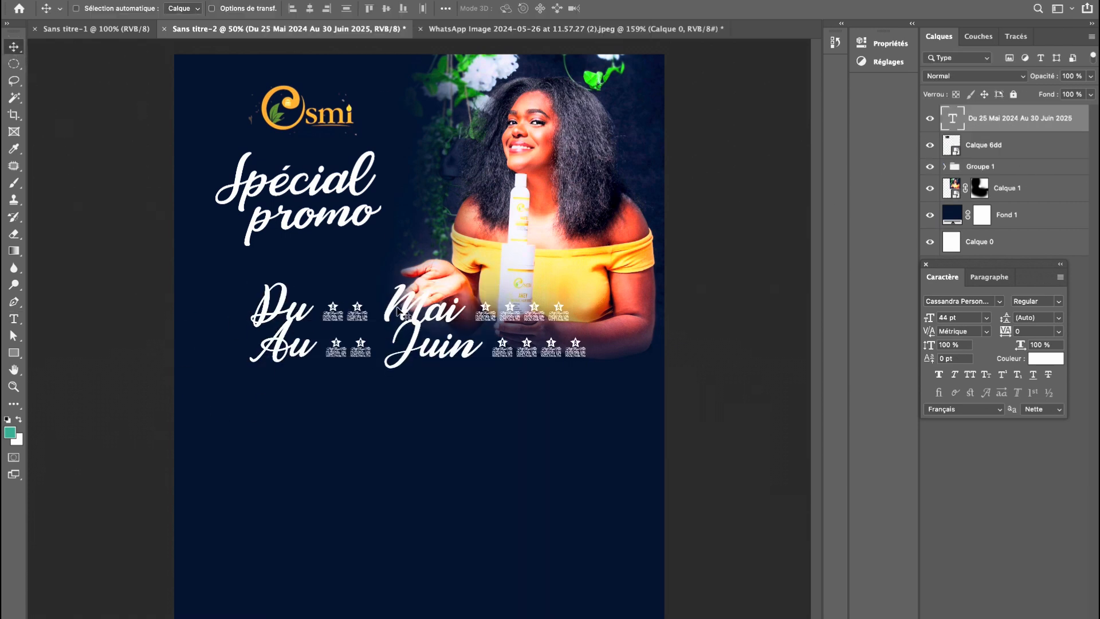
Scale the date text down to about 23.39 pt and place it just under the Spécial promo title.
{"action": "key", "text": "ctrl+t"}
{"action": "left_click_drag", "start_coordinate": [590, 393], "coordinate": [378, 315]}
{"action": "key", "text": "Return"}
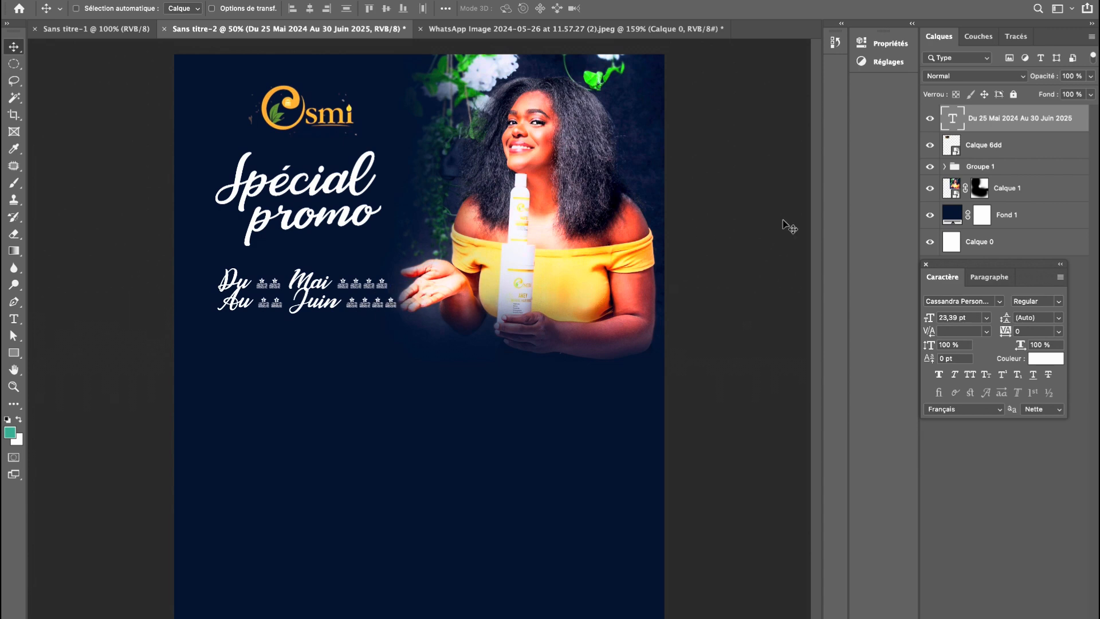
Try the Aeonis LT Pro Bold Condensed Italic font on the date text.
{"action": "left_click", "coordinate": [990, 302]}
{"action": "type", "text": "a"}
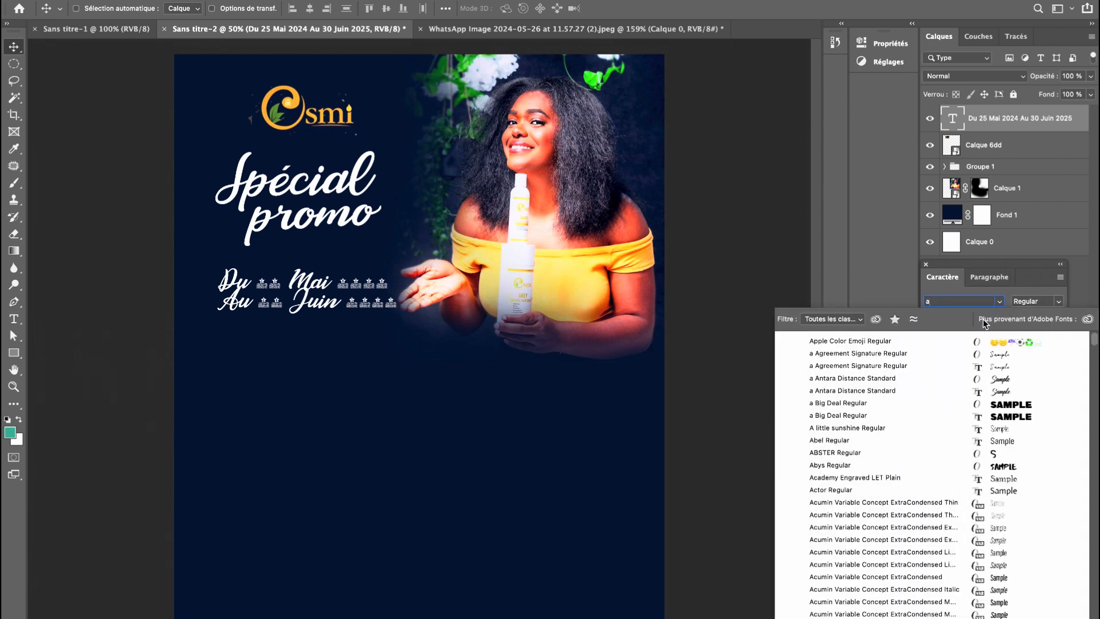
{"action": "type", "text": "eonis LT Pro"}
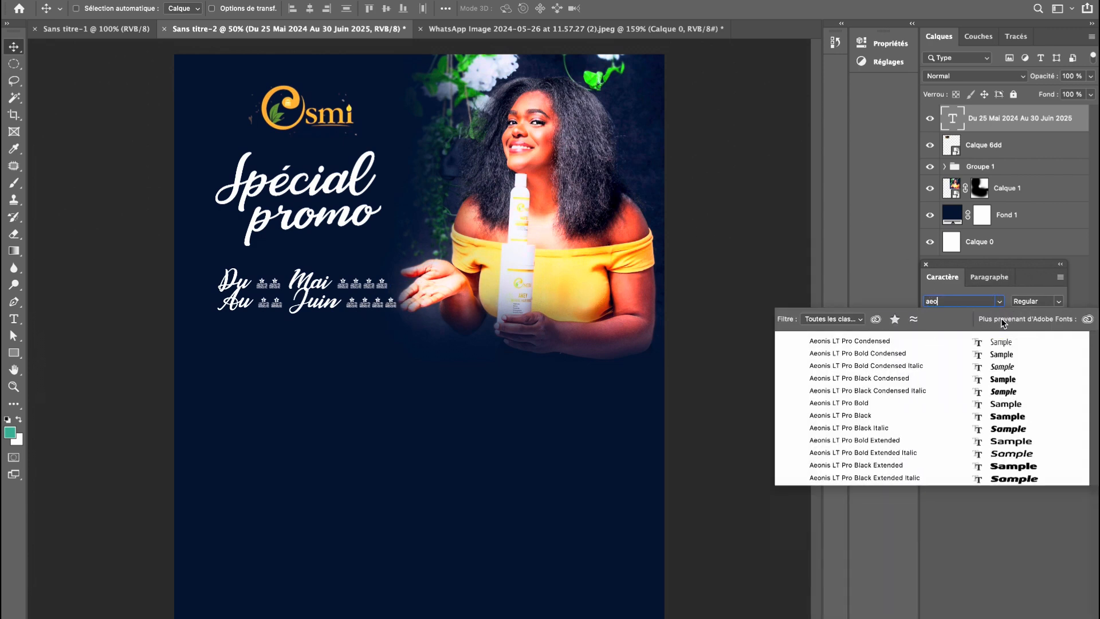
{"action": "left_click", "coordinate": [1000, 369]}
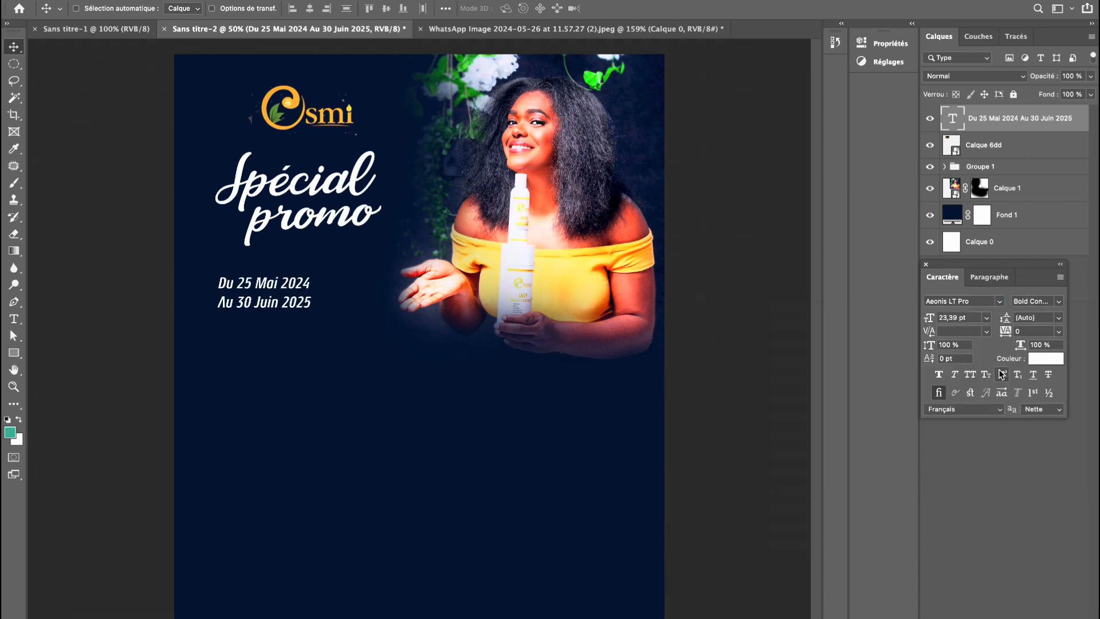
Change the date text's font to Benzin-Regular and apply faux italic.
{"action": "left_click", "coordinate": [985, 307]}
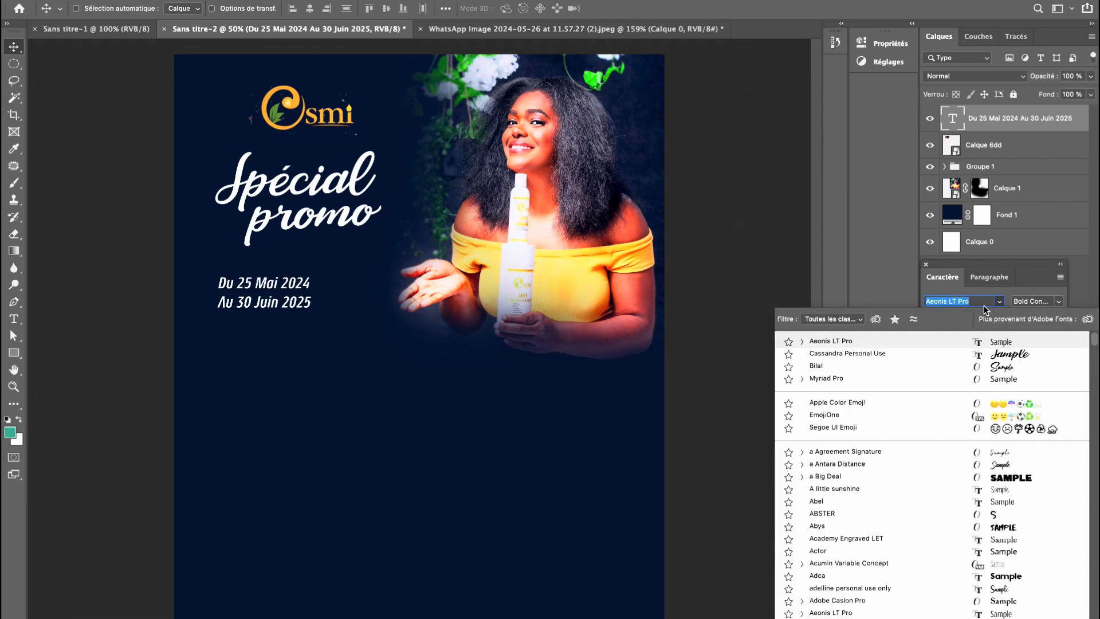
{"action": "type", "text": "ben"}
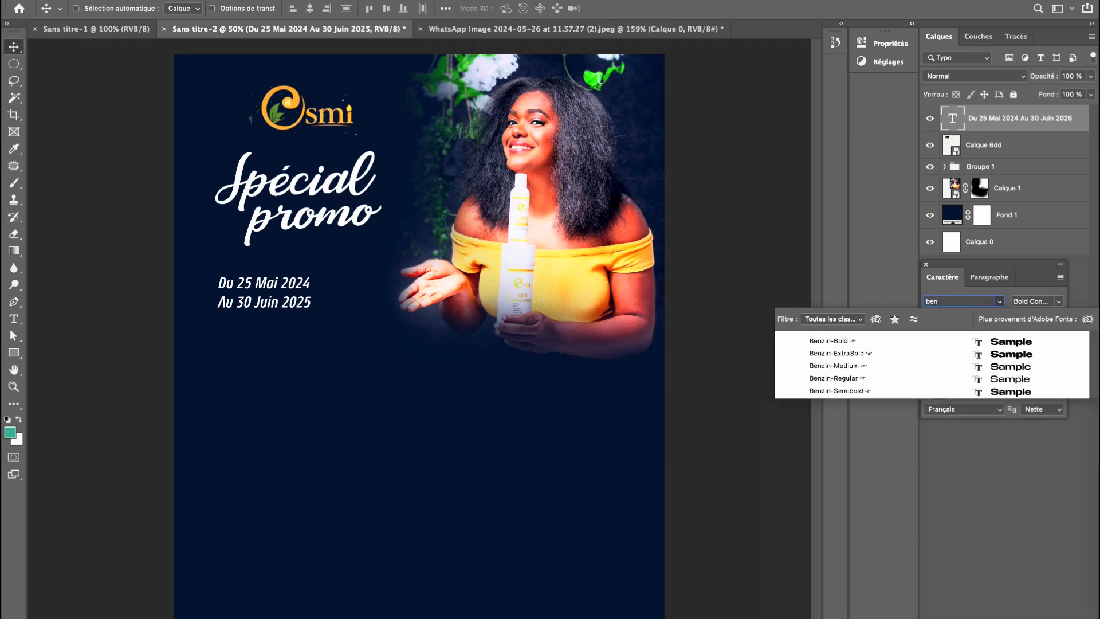
{"action": "key", "text": "Down"}
{"action": "key", "text": "Down"}
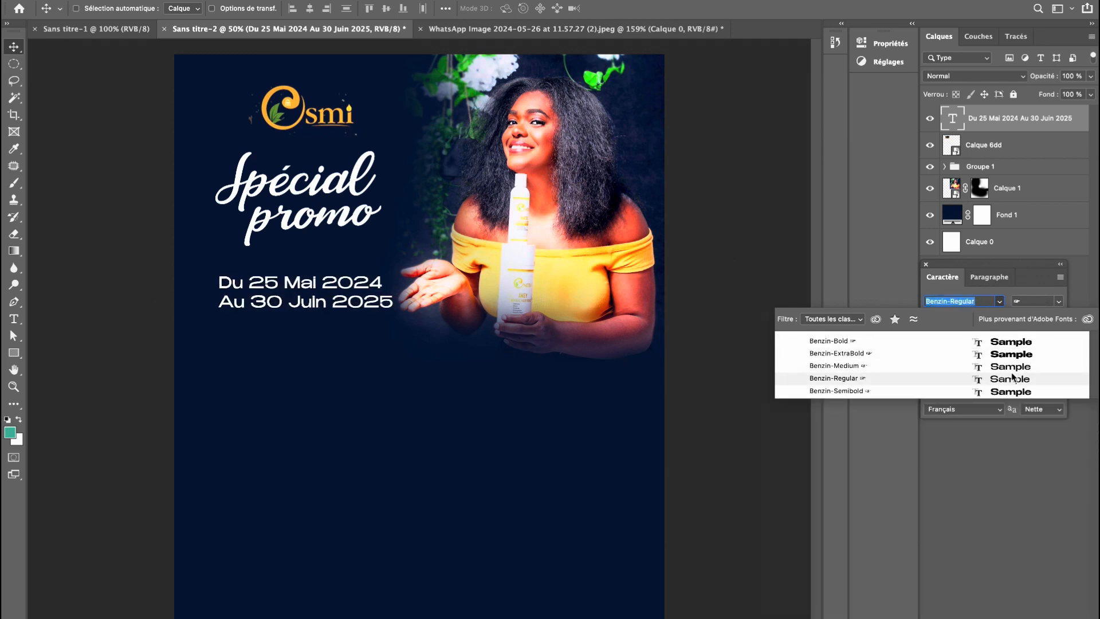
{"action": "left_click", "coordinate": [1012, 377]}
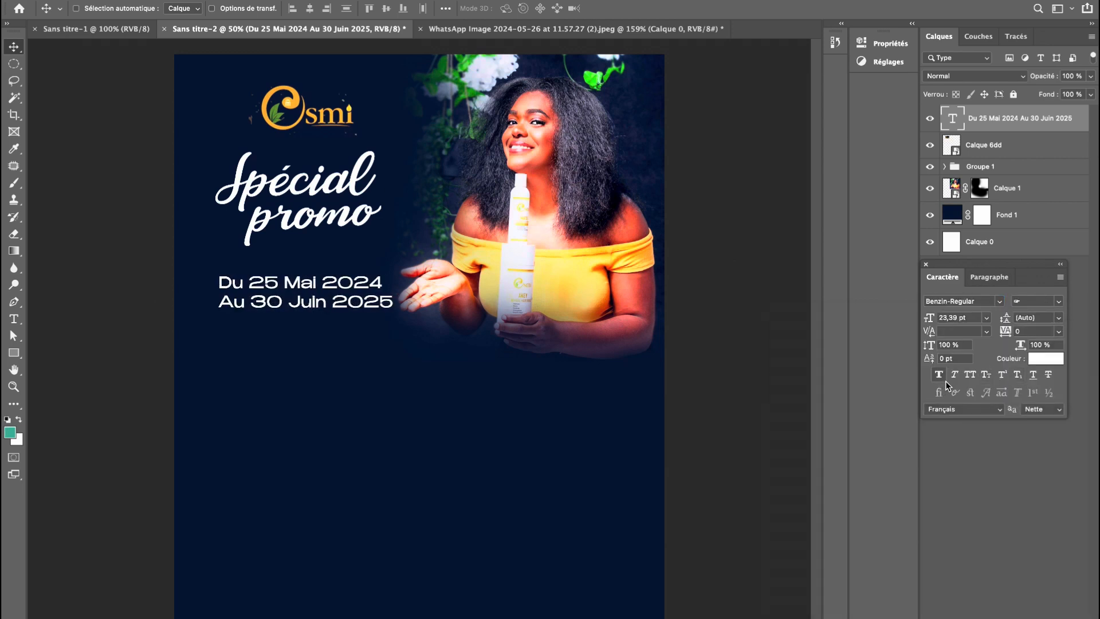
{"action": "left_click", "coordinate": [955, 375]}
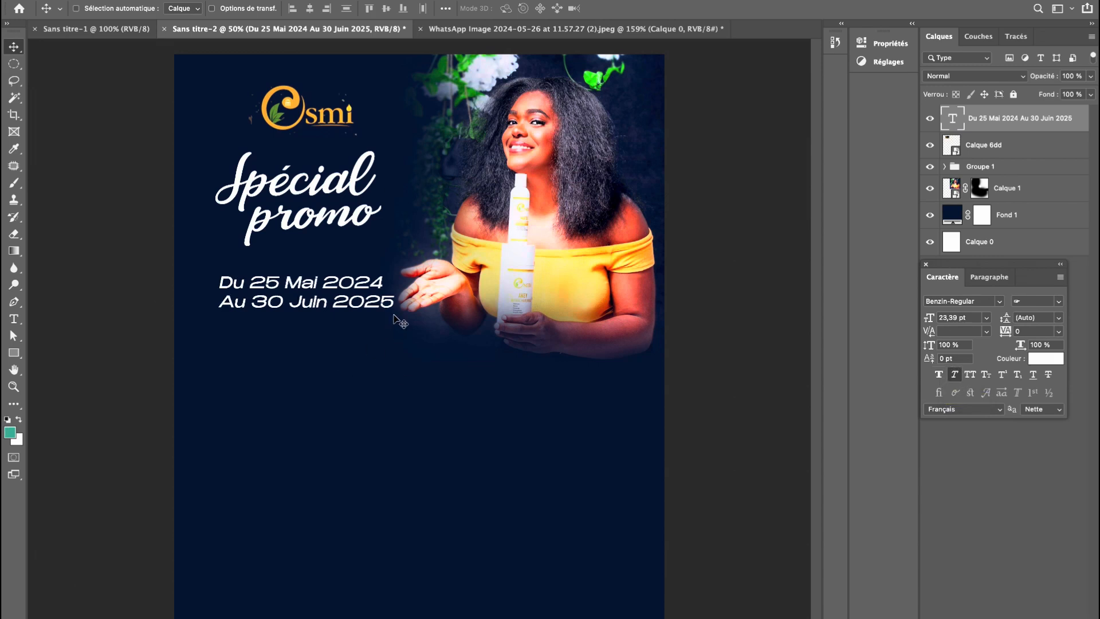
Scale the date text down to about 18.16 pt and tilt it slightly upward to match the title's slant.
{"action": "key", "text": "ctrl+t"}
{"action": "left_click_drag", "start_coordinate": [423, 330], "coordinate": [338, 284]}
{"action": "key", "text": "Return"}
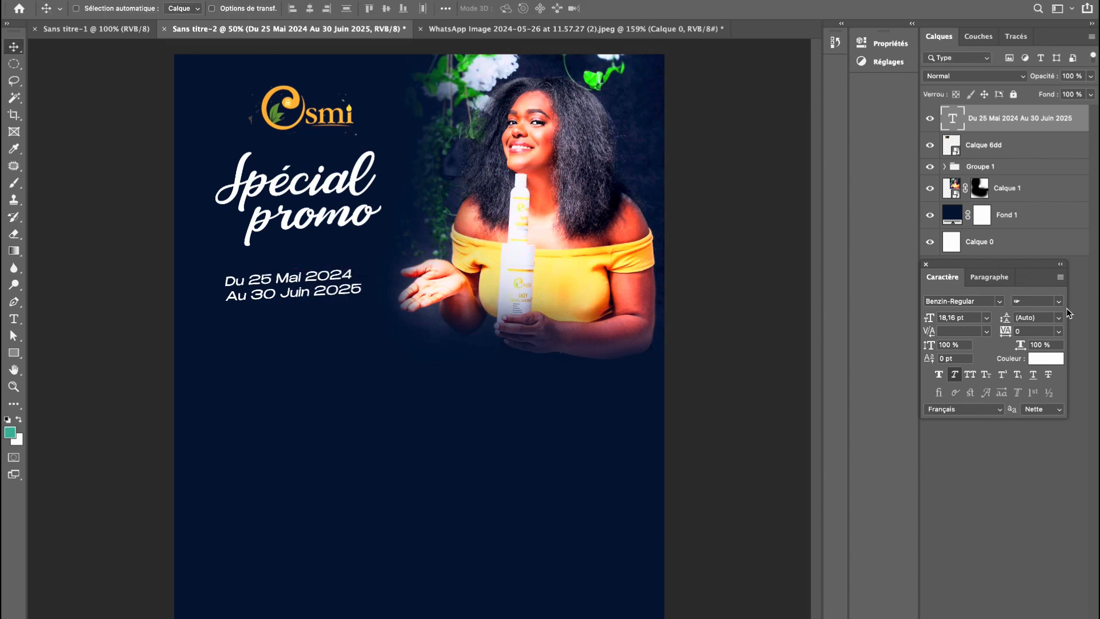
Set the date text's line spacing to 32 pt and move the text slightly up and right under the title.
{"action": "left_click", "coordinate": [1037, 318]}
{"action": "type", "text": "21"}
{"action": "key", "text": "Return"}
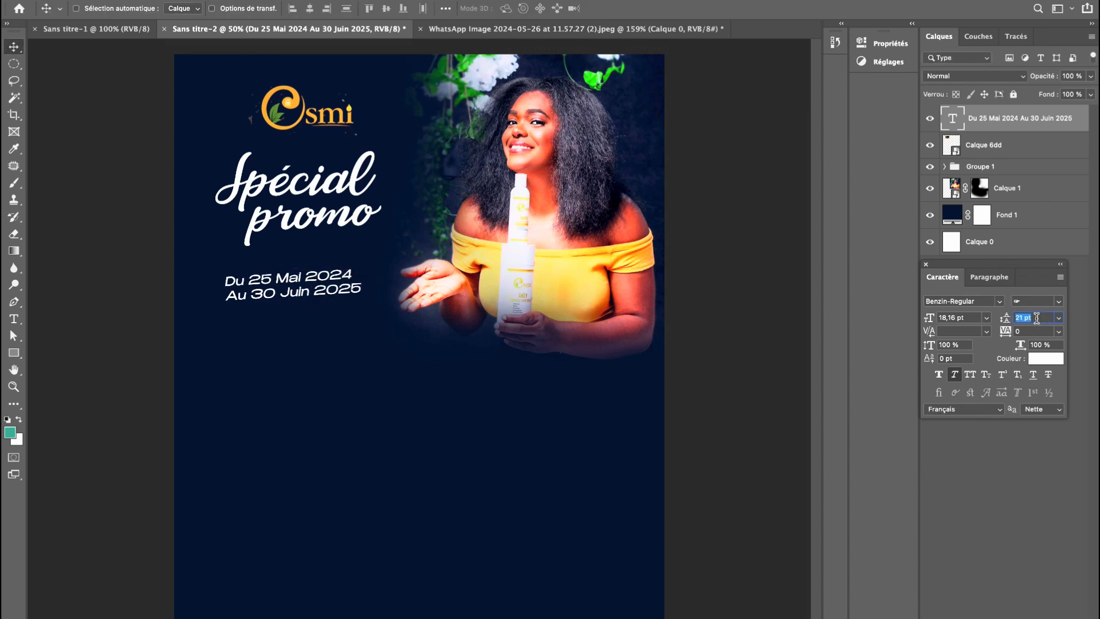
{"action": "type", "text": "19"}
{"action": "key", "text": "Return"}
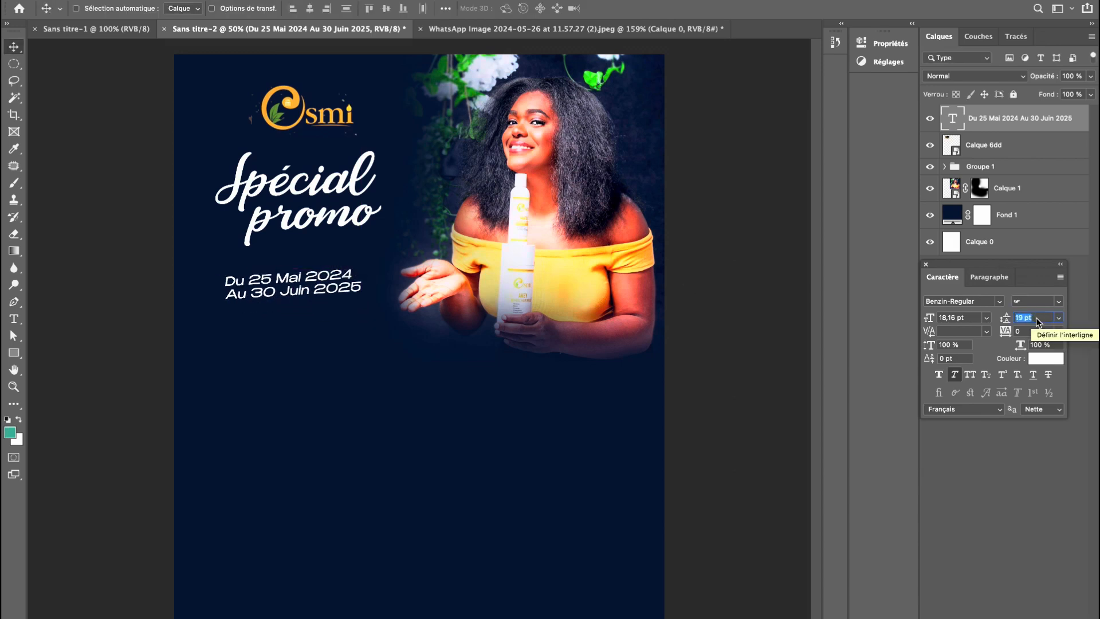
{"action": "type", "text": "24"}
{"action": "key", "text": "Return"}
{"action": "type", "text": "34"}
{"action": "key", "text": "Return"}
{"action": "key", "text": "Down"}
{"action": "key", "text": "Down"}
{"action": "key", "text": "Down"}
{"action": "right_click", "coordinate": [1036, 318]}
{"action": "left_click", "coordinate": [1038, 295]}
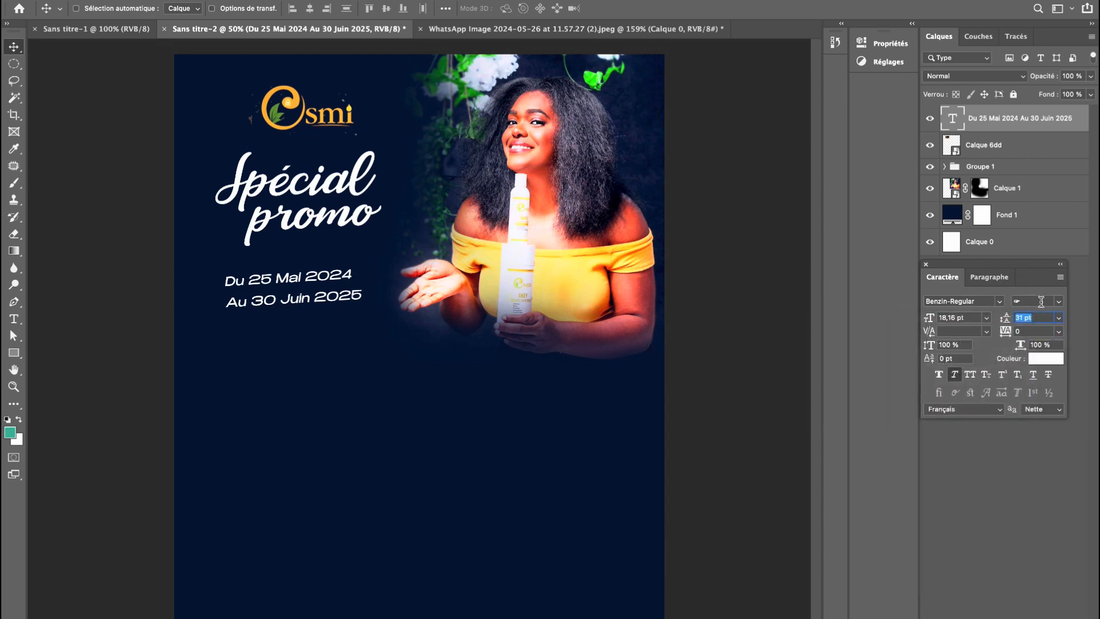
{"action": "key", "text": "Down"}
{"action": "key", "text": "Down"}
{"action": "key", "text": "Down"}
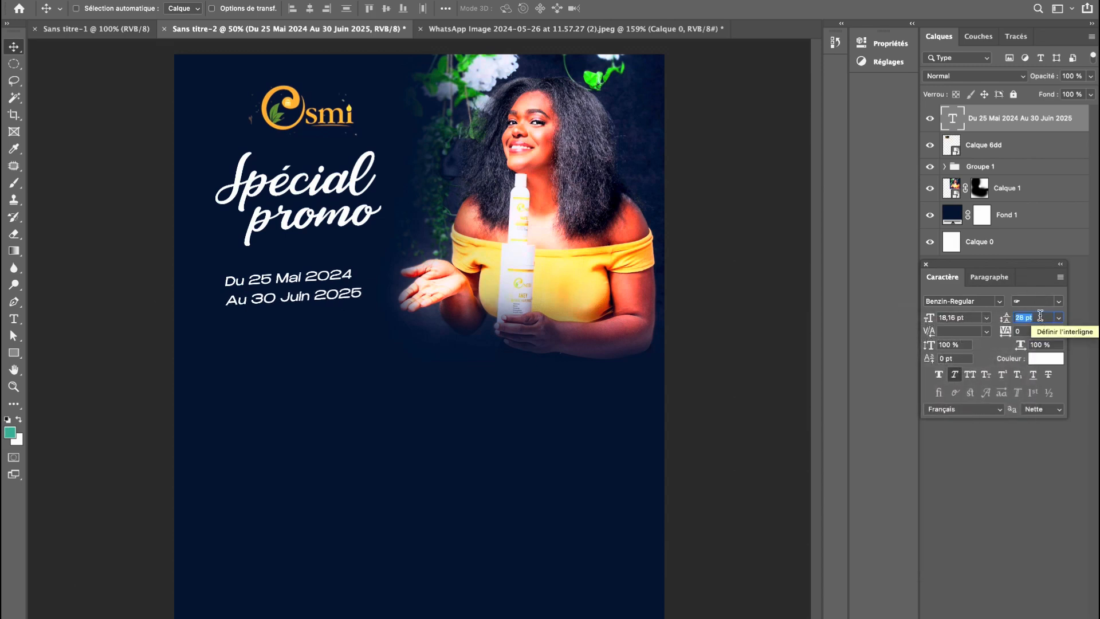
{"action": "key", "text": "Up"}
{"action": "key", "text": "Up"}
{"action": "key", "text": "Up"}
{"action": "key", "text": "Up"}
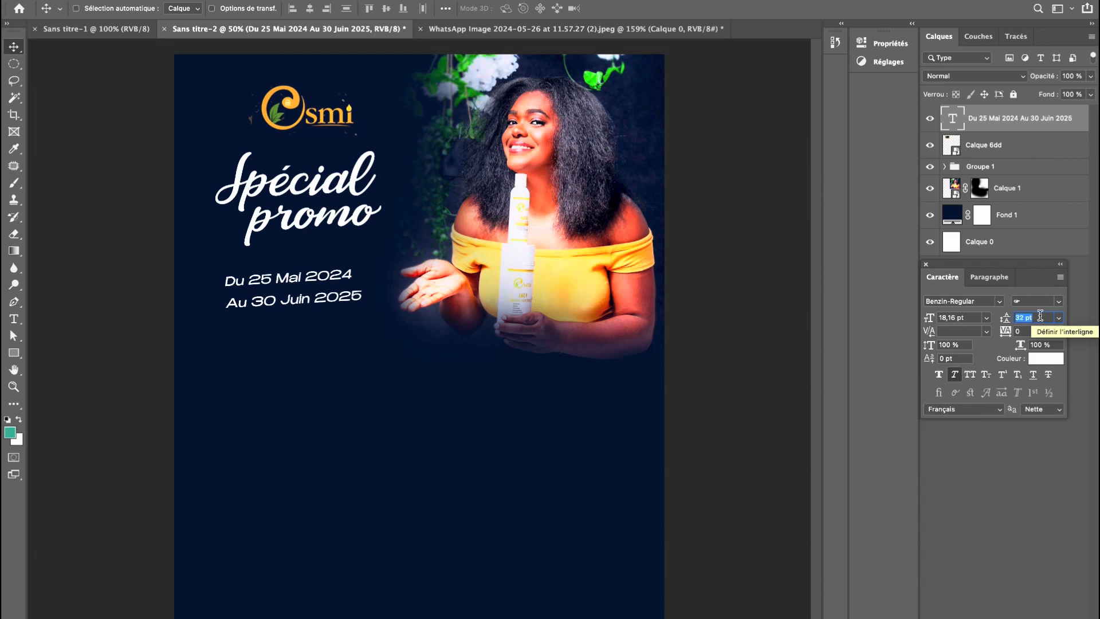
{"action": "left_click_drag", "start_coordinate": [336, 327], "coordinate": [320, 304]}
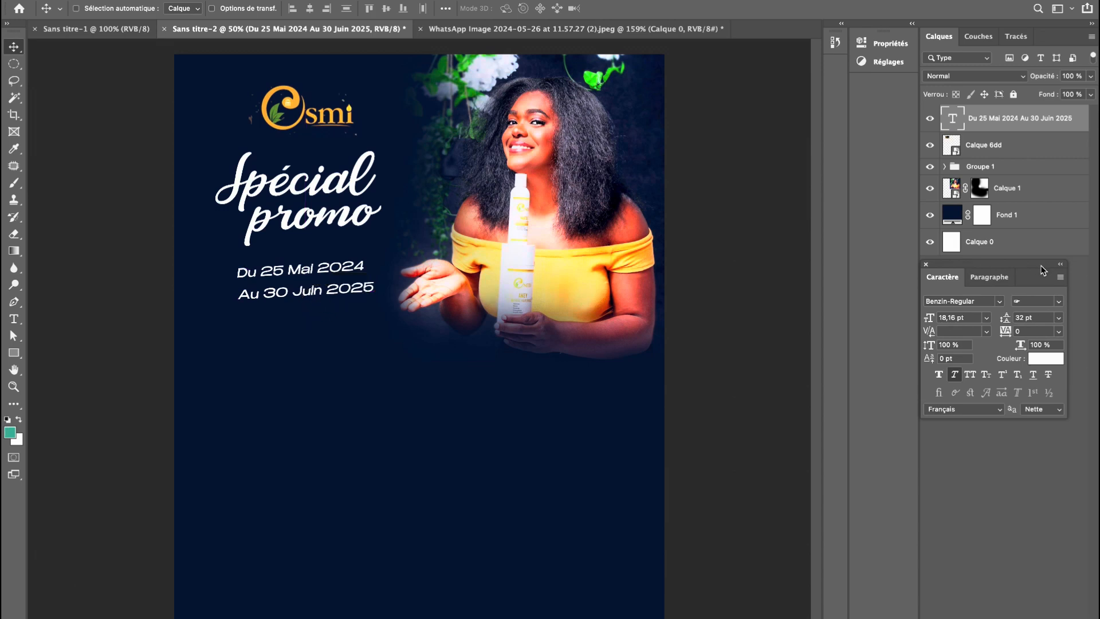
Draw a 925 × 174 px rectangle beneath the date text layer over the "Au 30 Juin 2025" line and fill it with yellow.
{"action": "left_click", "coordinate": [994, 154]}
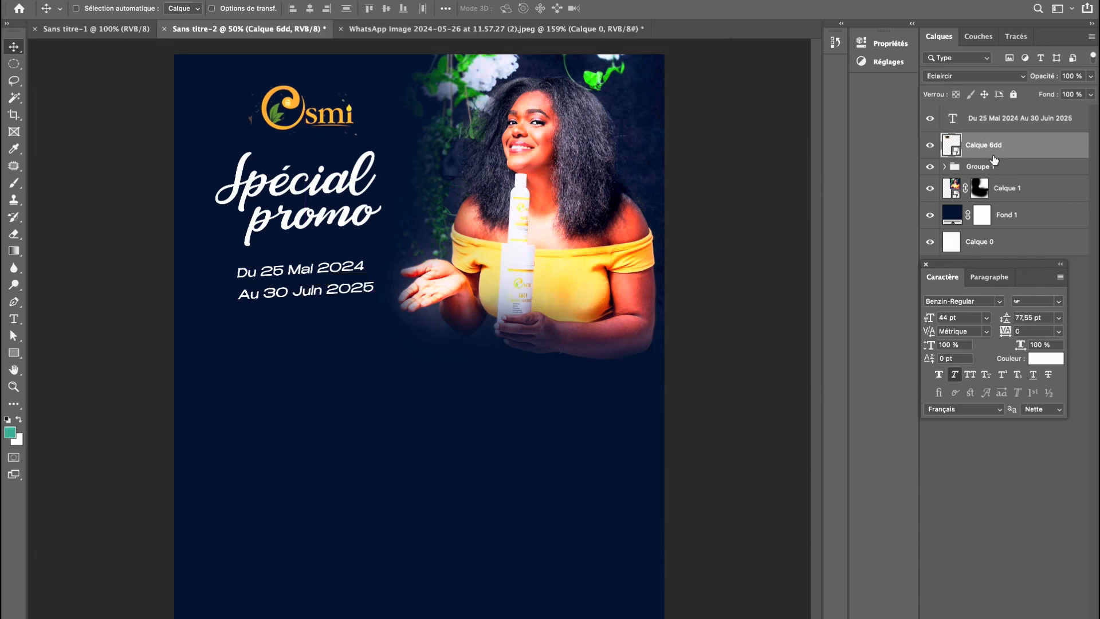
{"action": "left_click", "coordinate": [14, 353]}
{"action": "left_click_drag", "start_coordinate": [228, 284], "coordinate": [382, 315]}
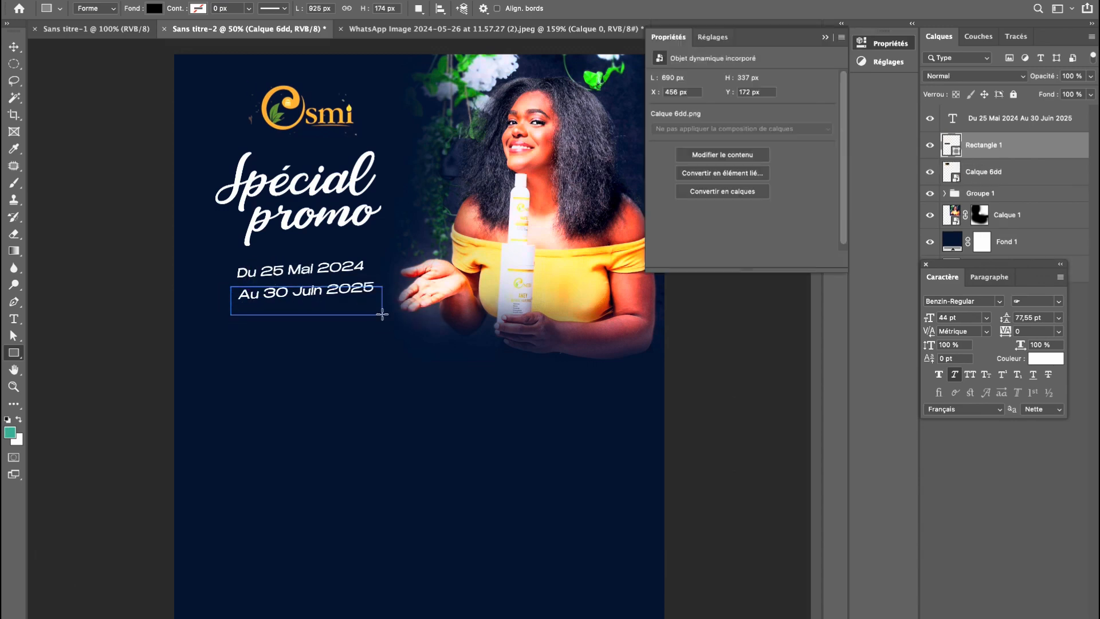
{"action": "left_click", "coordinate": [155, 10]}
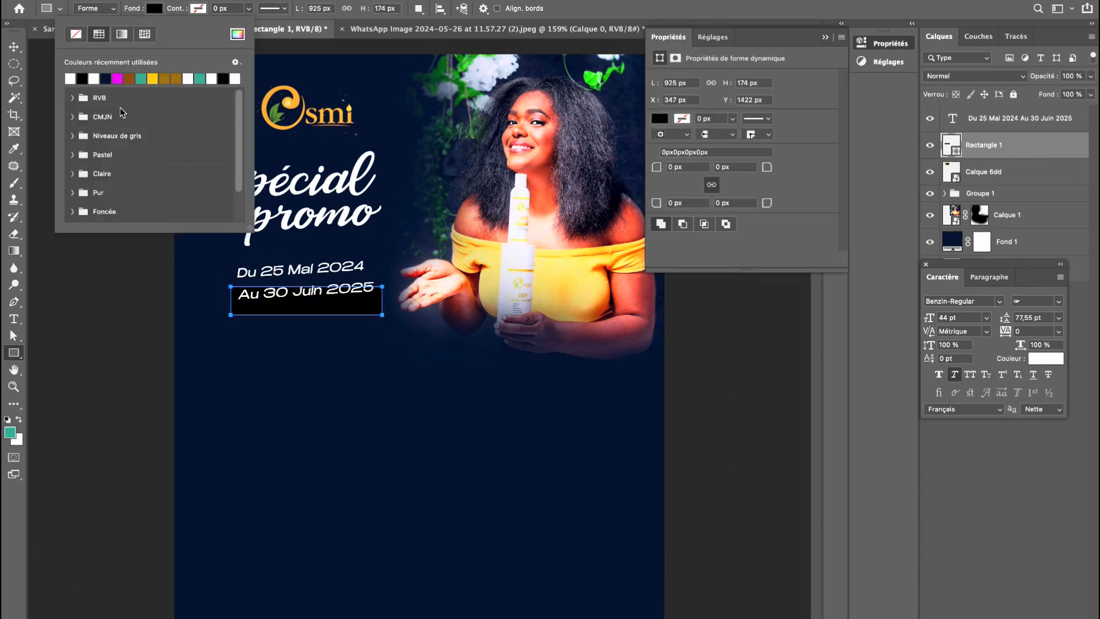
{"action": "left_click", "coordinate": [153, 78]}
{"action": "left_click", "coordinate": [13, 46]}
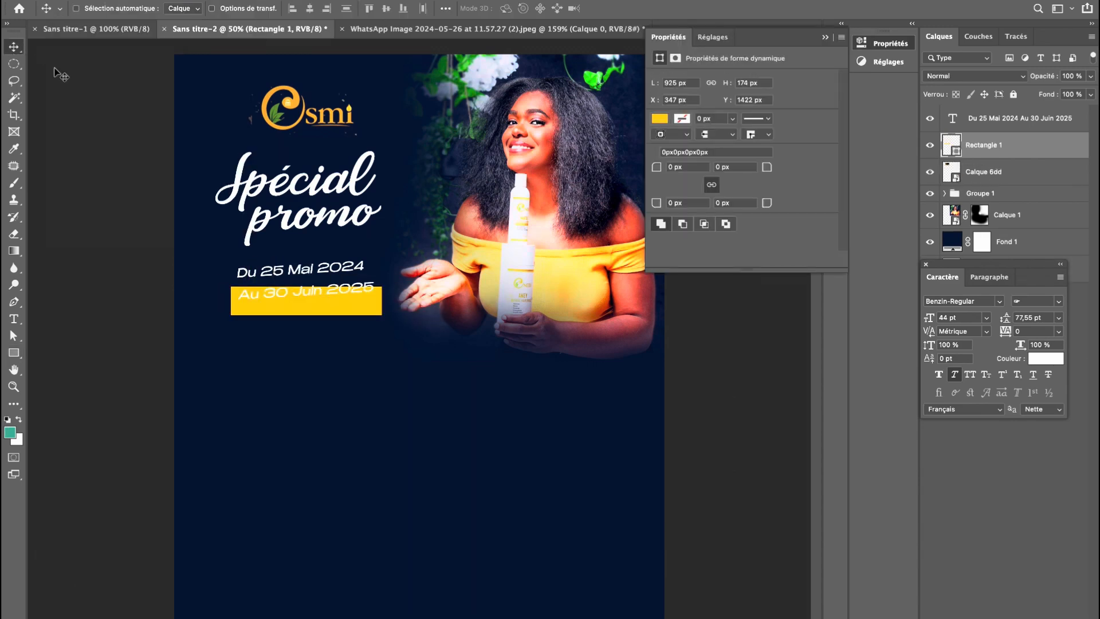
Rotate the yellow rectangle about -2° and nudge it up to follow the slant of "Au 30 Juin 2025".
{"action": "scroll", "coordinate": [391, 289], "scroll_direction": "down", "scroll_amount": 2}
{"action": "scroll", "coordinate": [391, 288], "scroll_direction": "up", "scroll_amount": 4}
{"action": "scroll", "coordinate": [380, 303], "scroll_direction": "up", "scroll_amount": 1}
{"action": "key", "text": "ctrl+t"}
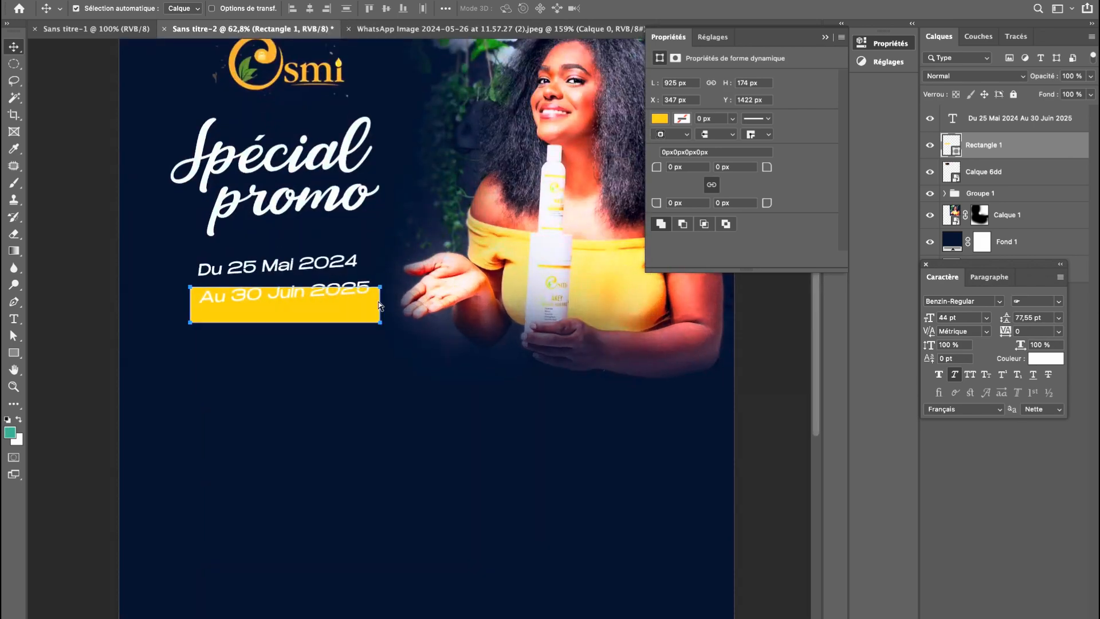
{"action": "left_click_drag", "start_coordinate": [395, 346], "coordinate": [396, 342]}
{"action": "left_click_drag", "start_coordinate": [371, 307], "coordinate": [370, 303]}
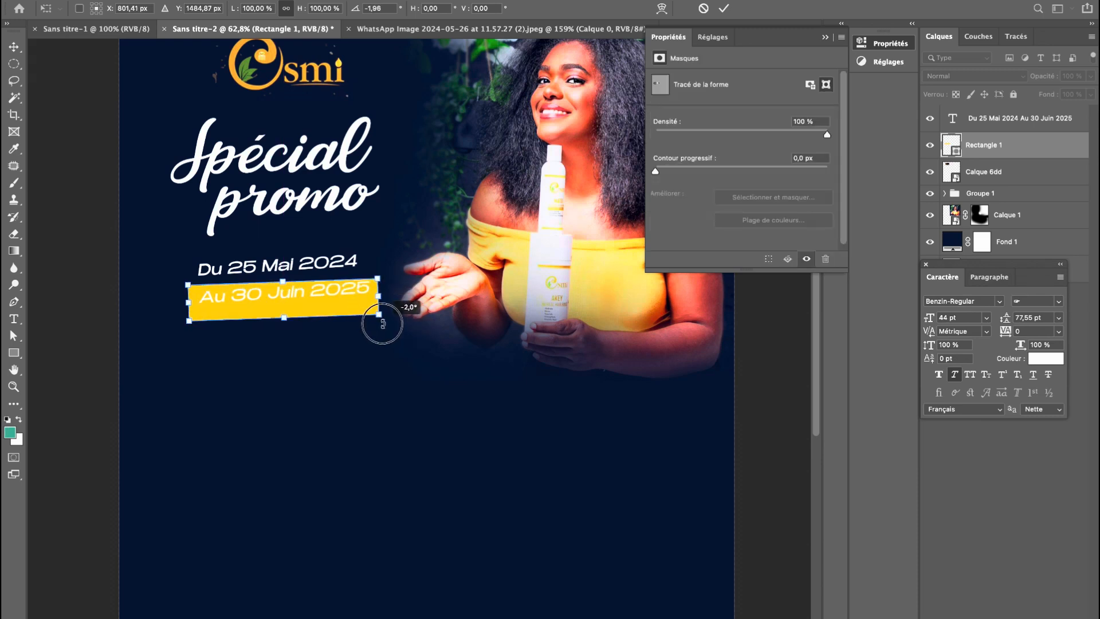
{"action": "key", "text": "Return"}
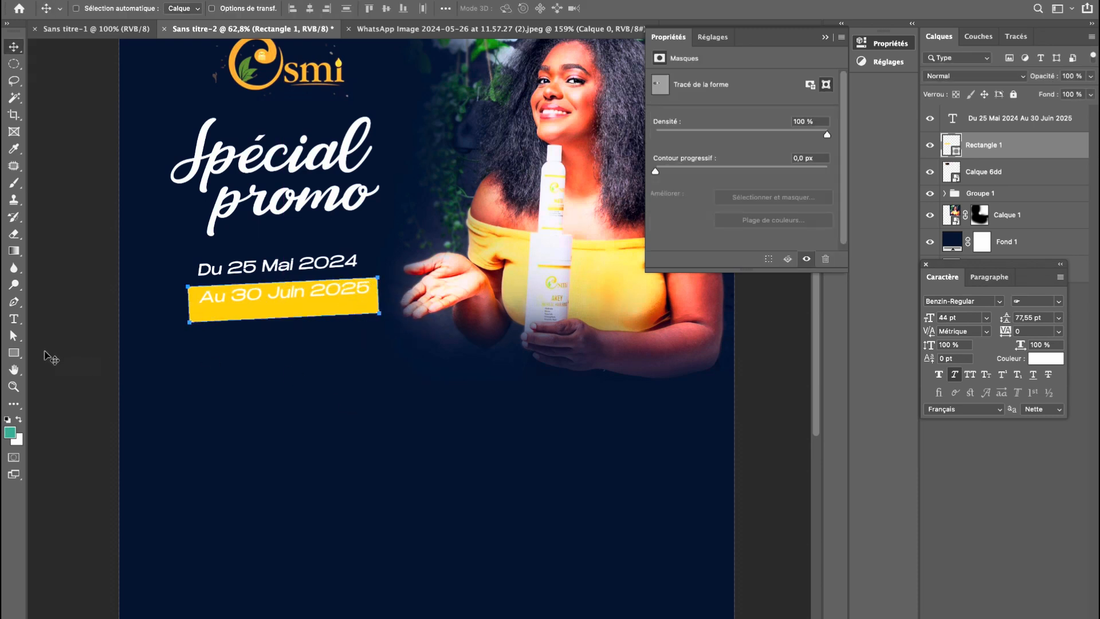
{"action": "left_click", "coordinate": [290, 334]}
{"action": "key", "text": "super+t"}
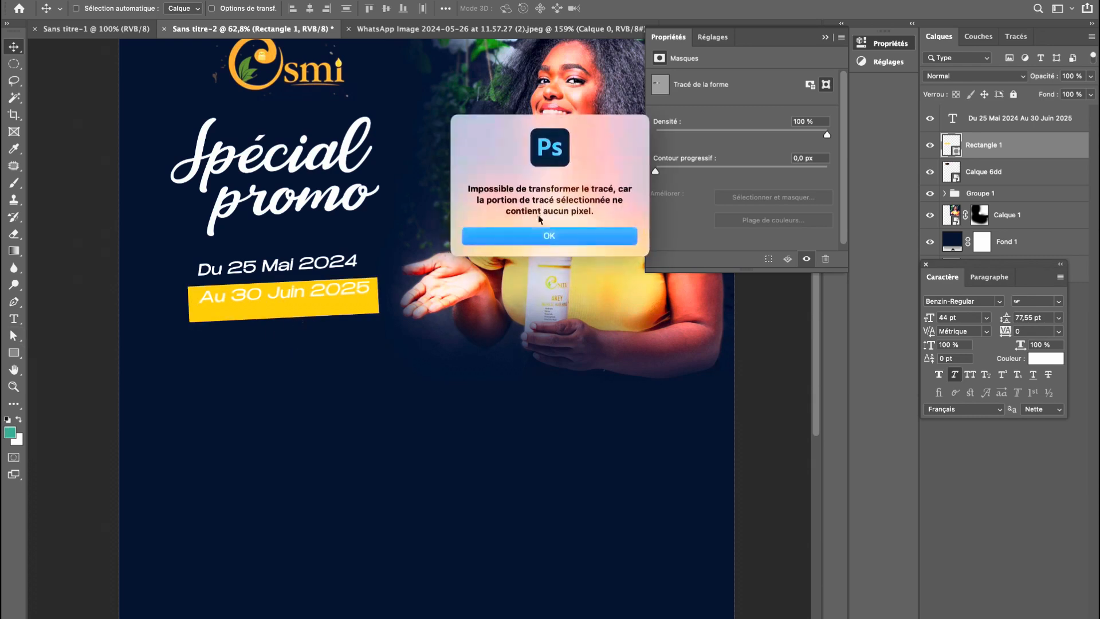
{"action": "left_click", "coordinate": [538, 235]}
{"action": "left_click_drag", "start_coordinate": [370, 324], "coordinate": [371, 324]}
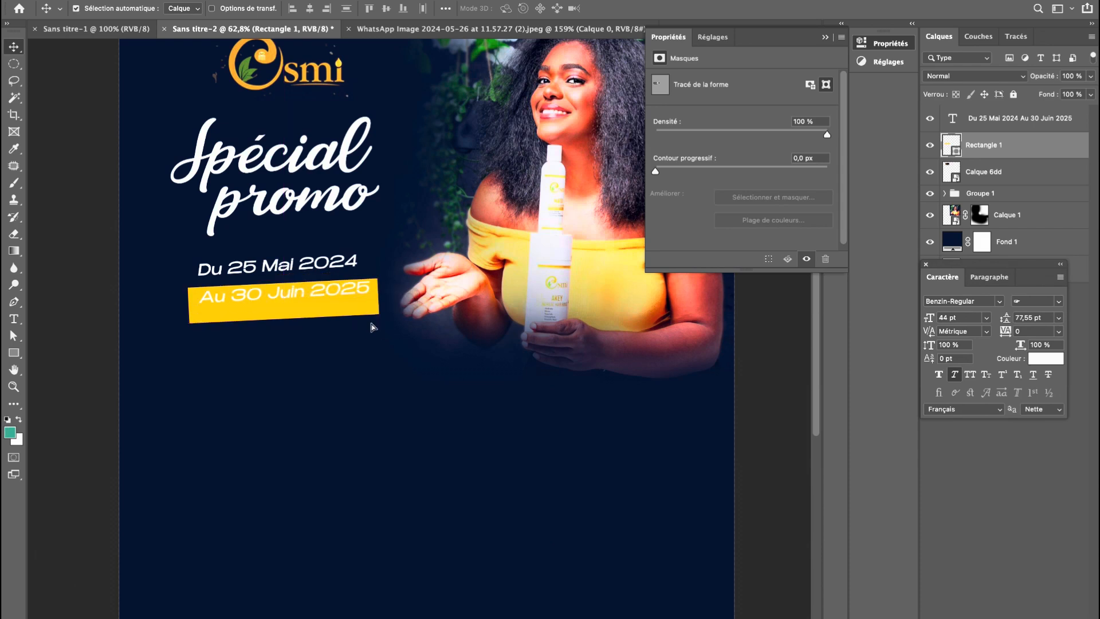
Squash the yellow rectangle to about 75% of its height and shift it slightly right behind "Au 30 Juin 2025".
{"action": "key", "text": "super+t"}
{"action": "left_click_drag", "start_coordinate": [287, 325], "coordinate": [289, 314]}
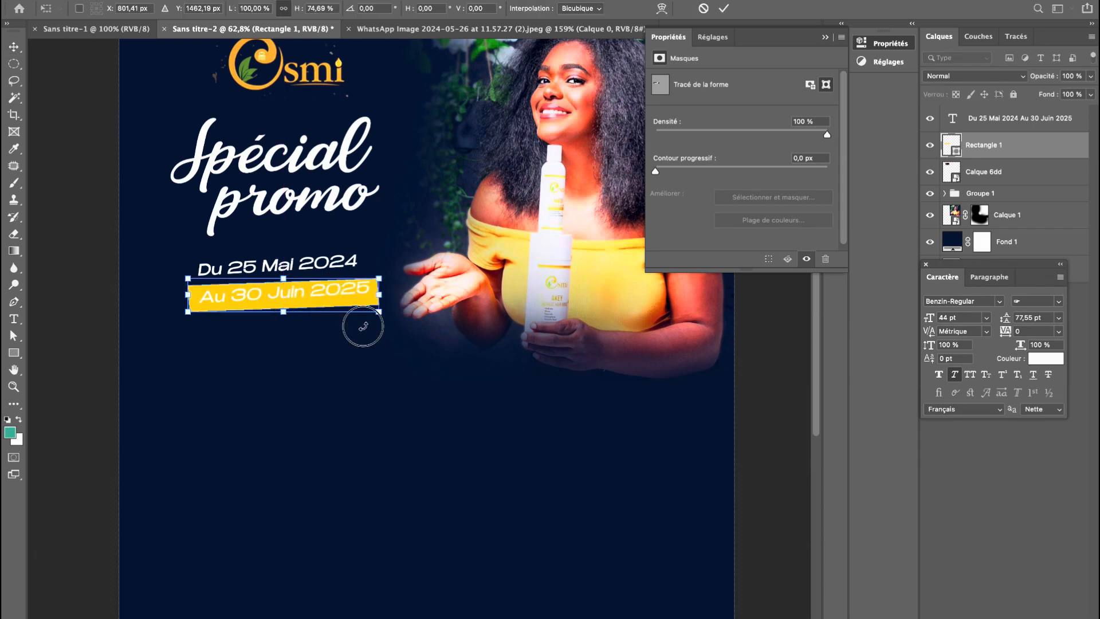
{"action": "mouse_move", "coordinate": [425, 321]}
{"action": "left_mouse_down"}
{"action": "mouse_move", "coordinate": [405, 315]}
{"action": "mouse_move", "coordinate": [422, 302]}
{"action": "mouse_move", "coordinate": [437, 311]}
{"action": "left_mouse_up"}
{"action": "key", "text": "Return"}
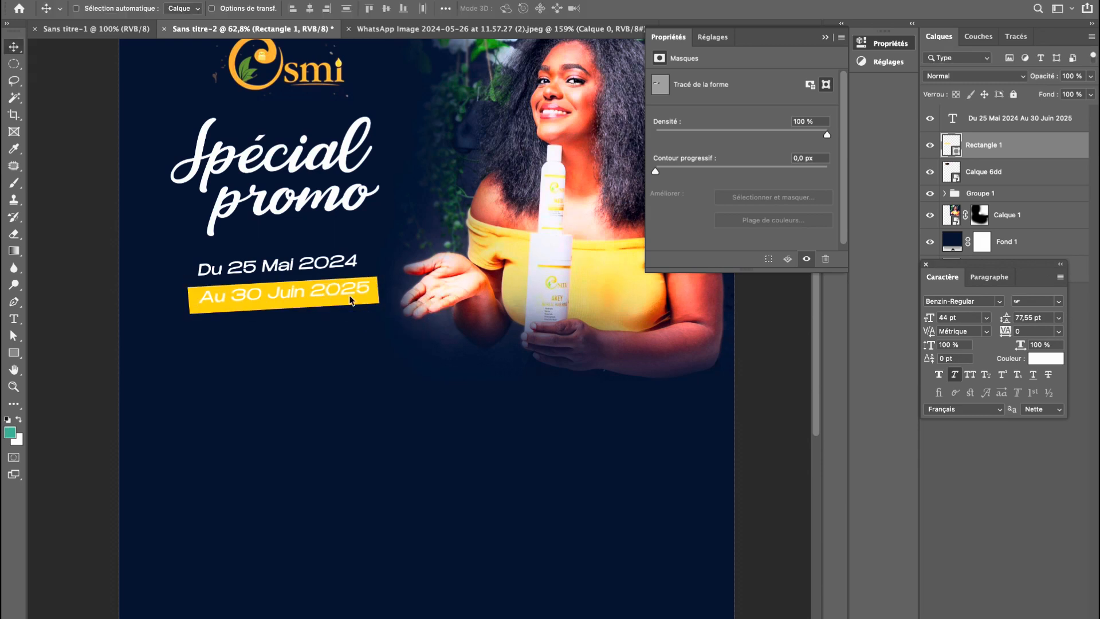
{"action": "left_click_drag", "start_coordinate": [361, 315], "coordinate": [363, 314]}
{"action": "left_click", "coordinate": [15, 336]}
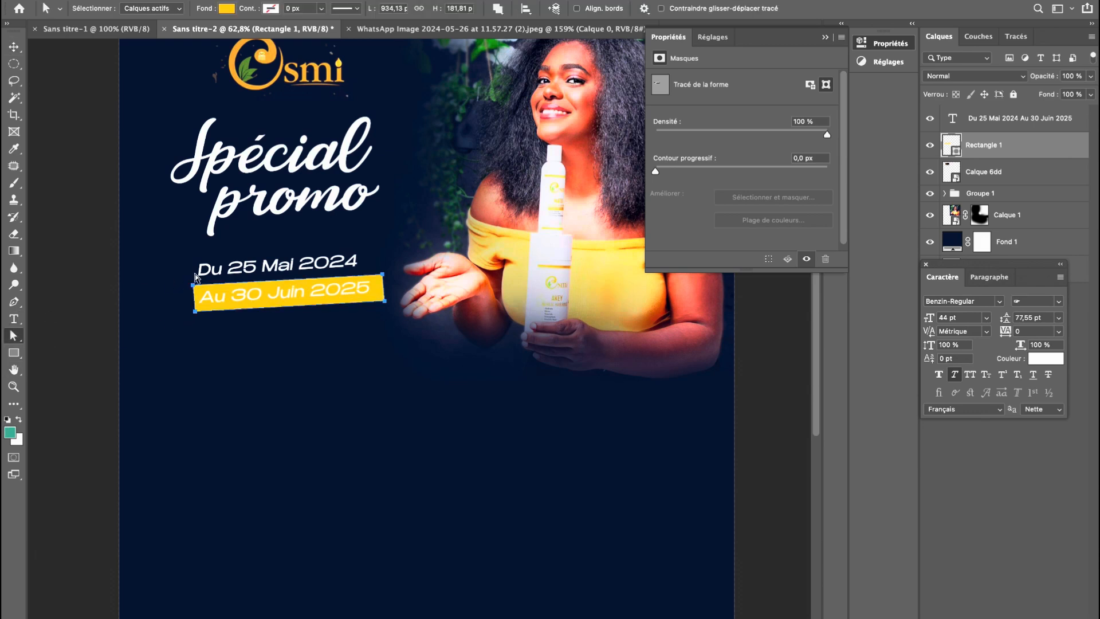
Adjust the lower yellow rectangle's corner points to pull its ends in slightly around "Au 30 Juin 2025".
{"action": "left_click", "coordinate": [194, 286]}
{"action": "left_click_drag", "start_coordinate": [194, 286], "coordinate": [196, 287]}
{"action": "left_click", "coordinate": [383, 301]}
{"action": "left_click_drag", "start_coordinate": [383, 303], "coordinate": [379, 305]}
Nudge the yellow rectangle slightly left and up behind the "Au 30 Juin 2025" line.
{"action": "left_click", "coordinate": [21, 51]}
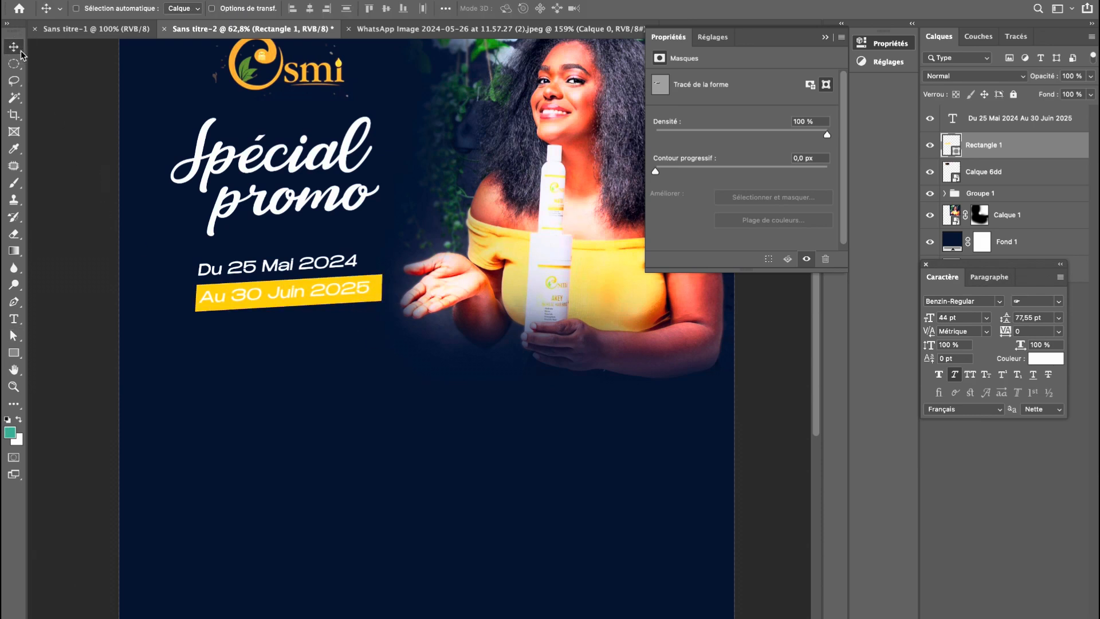
{"action": "key", "text": "Left"}
{"action": "key", "text": "Left"}
{"action": "key", "text": "Left"}
{"action": "key", "text": "Up"}
{"action": "key", "text": "Up"}
{"action": "key", "text": "Left"}
{"action": "key", "text": "Left"}
{"action": "key", "text": "Left"}
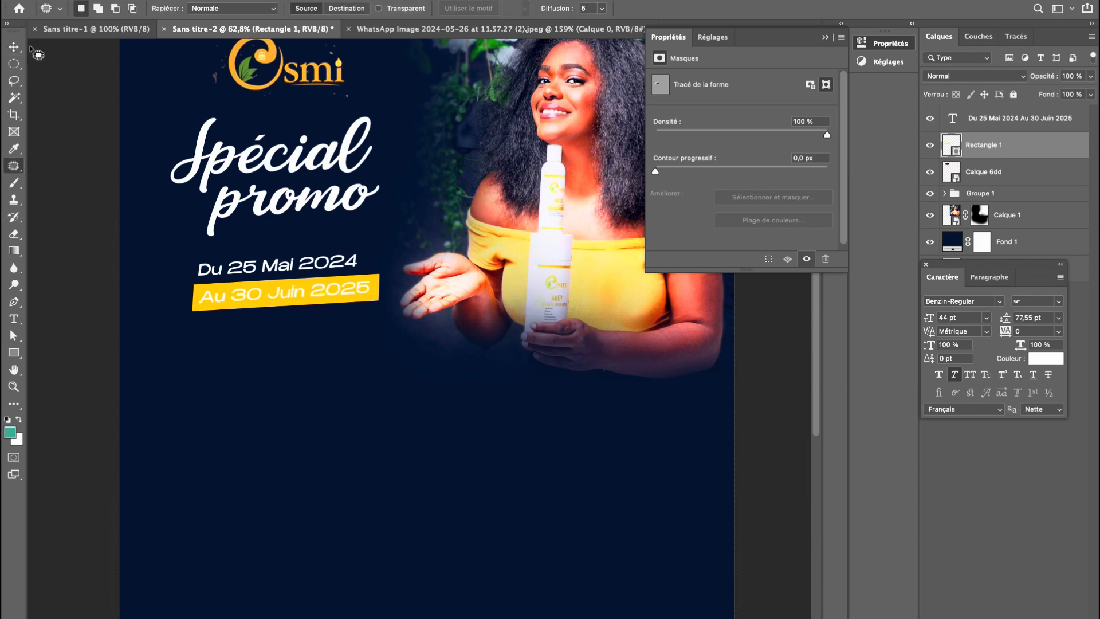
Duplicate the yellow rectangle behind "Du 25 Mai 2024" and narrow the copy to fit that shorter line.
{"action": "key", "text": "super"}
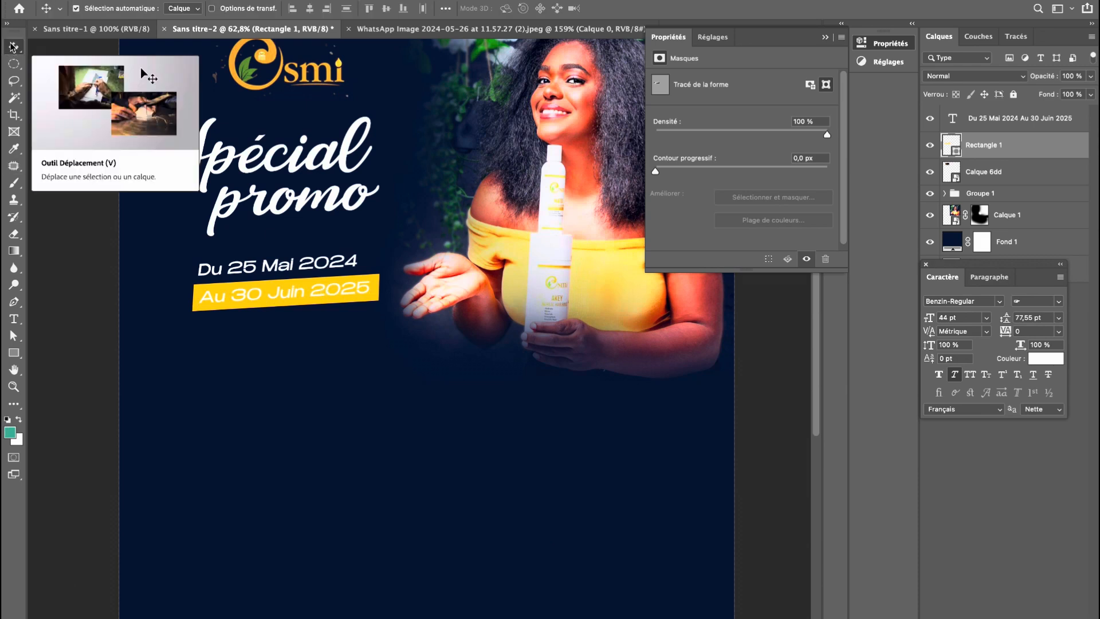
{"action": "key", "text": "super+j"}
{"action": "left_click_drag", "start_coordinate": [373, 299], "coordinate": [371, 271]}
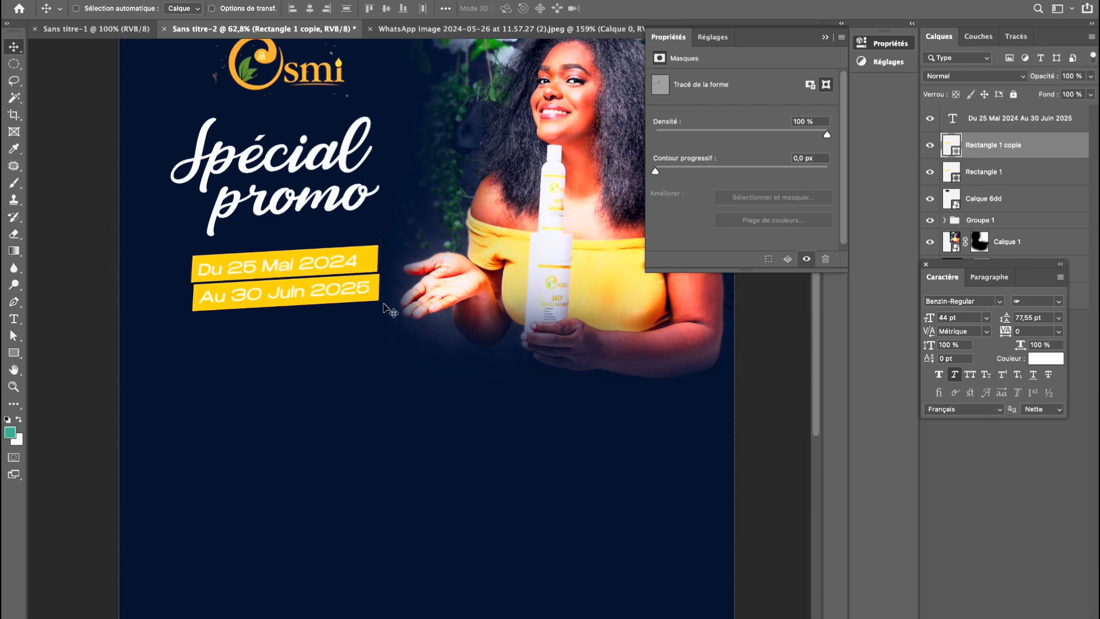
{"action": "key", "text": "ctrl+t"}
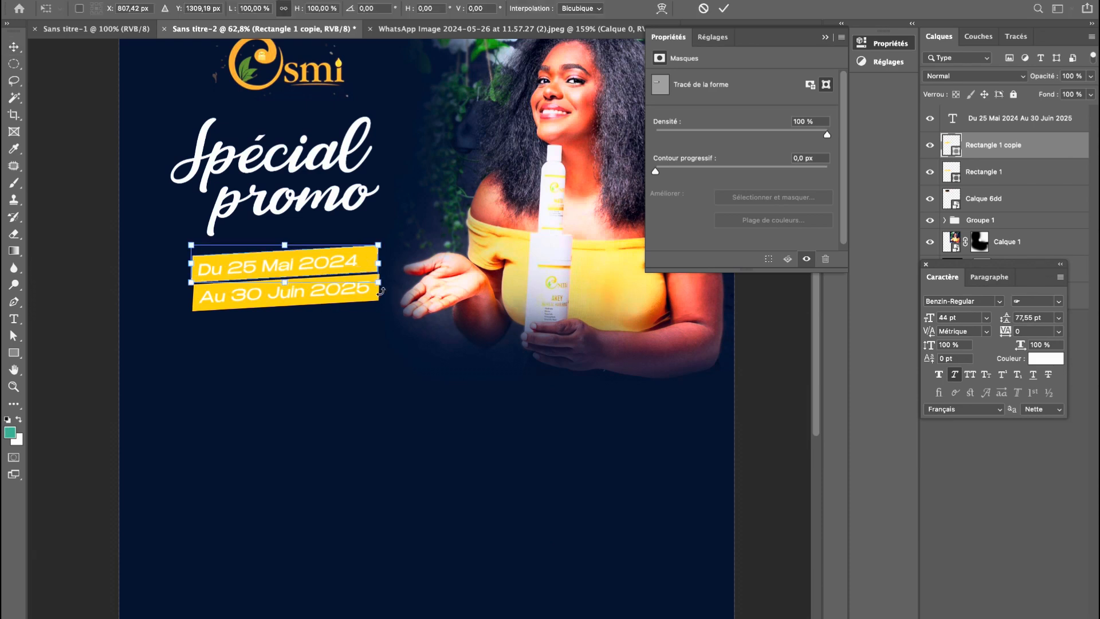
{"action": "left_click_drag", "start_coordinate": [378, 244], "coordinate": [368, 248]}
{"action": "key", "text": "Return"}
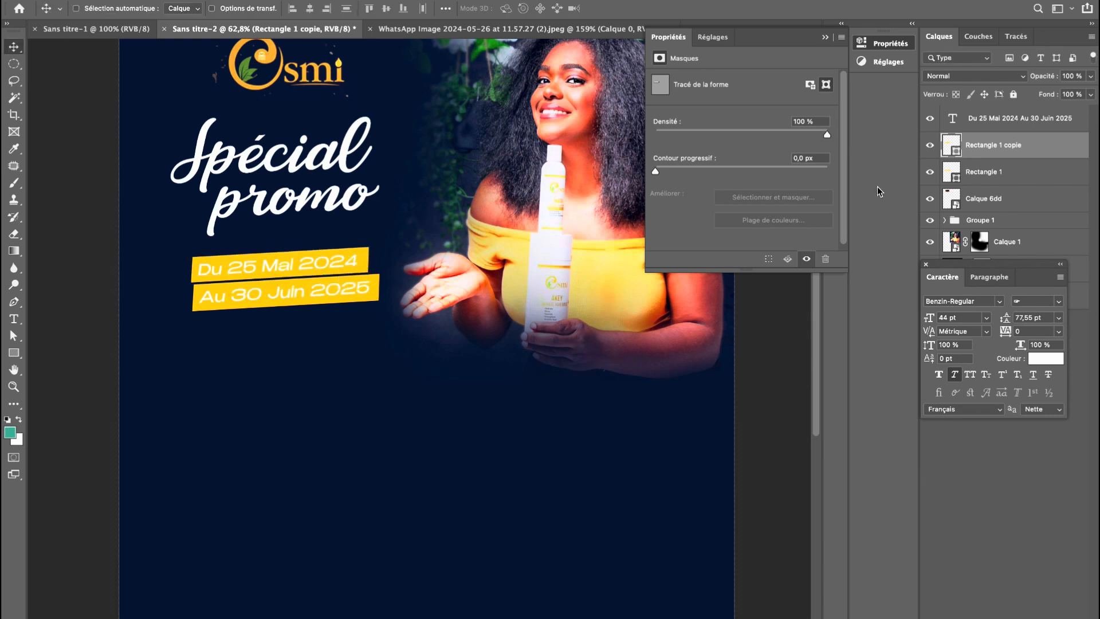
Recolor the date text with the dark navy #05122e sampled from the flyer background.
{"action": "left_click", "coordinate": [981, 120]}
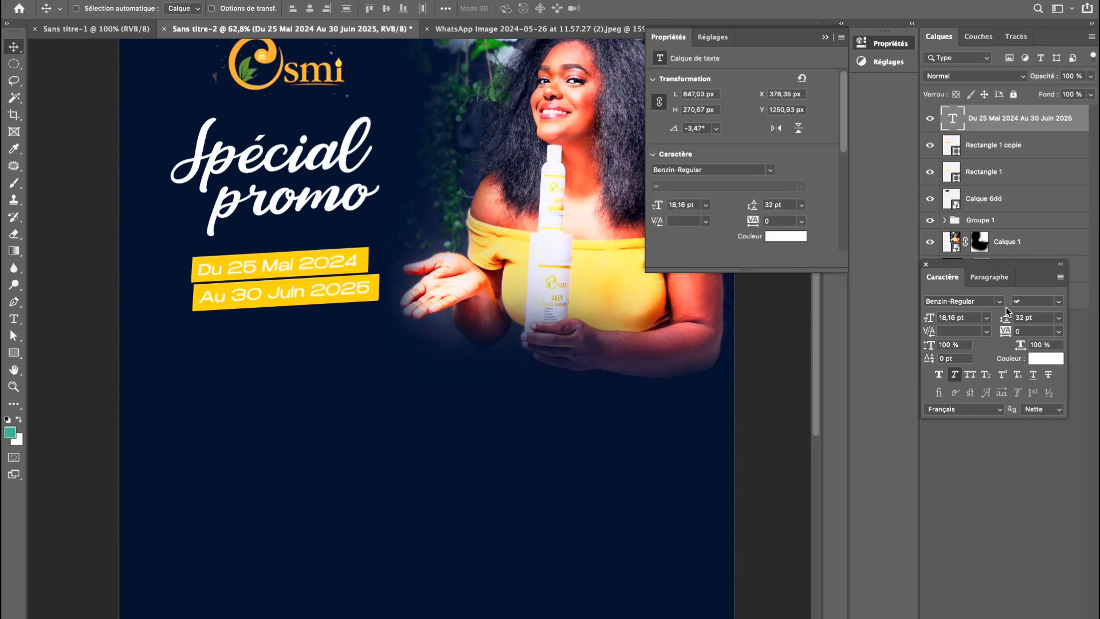
{"action": "left_click", "coordinate": [1045, 358]}
{"action": "left_click", "coordinate": [360, 362]}
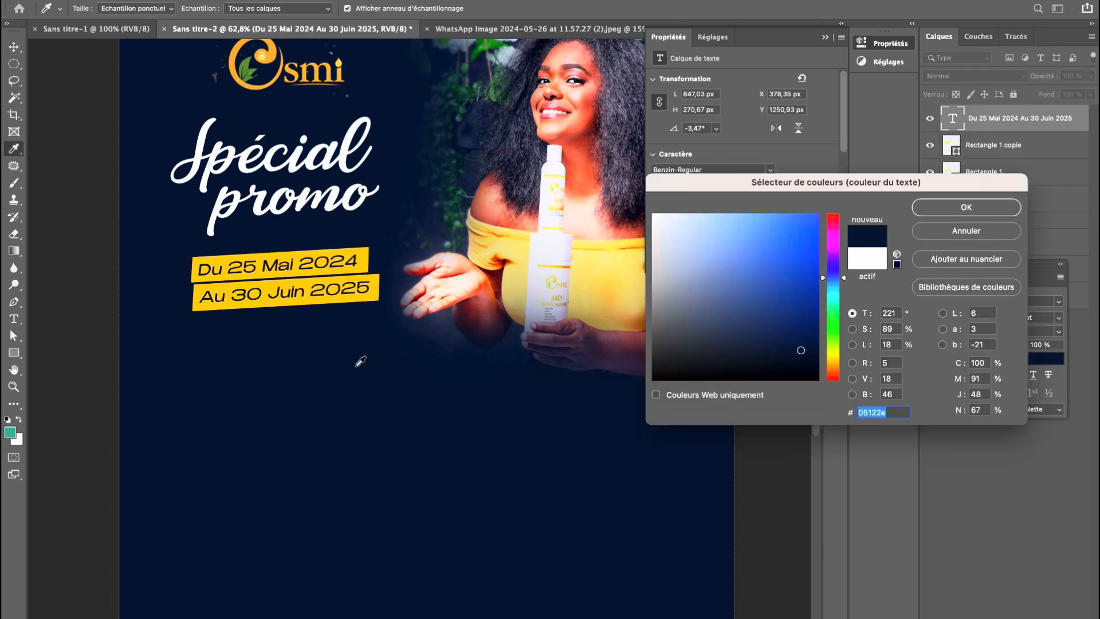
{"action": "left_click", "coordinate": [966, 207]}
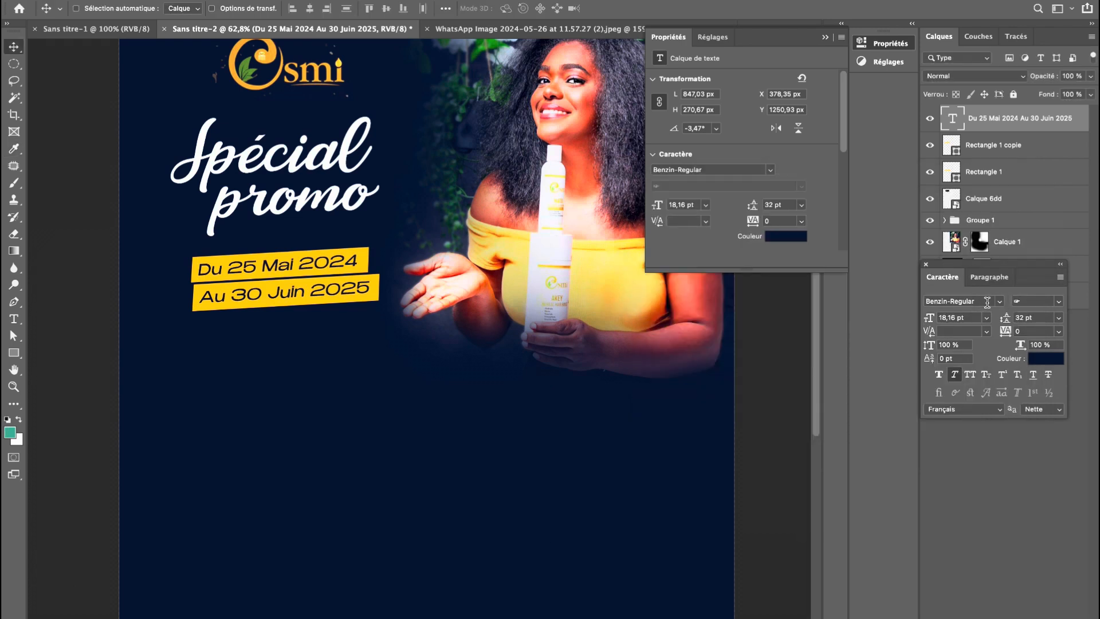
Reduce the date text's font size to 17 pt.
{"action": "left_click", "coordinate": [1000, 301]}
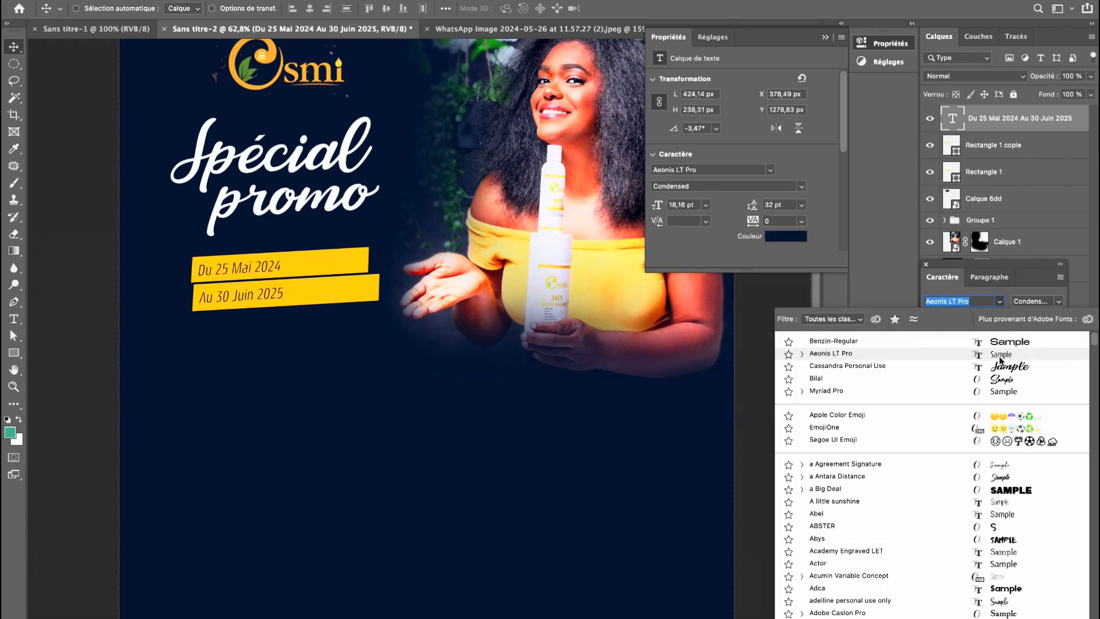
{"action": "left_click", "coordinate": [520, 302]}
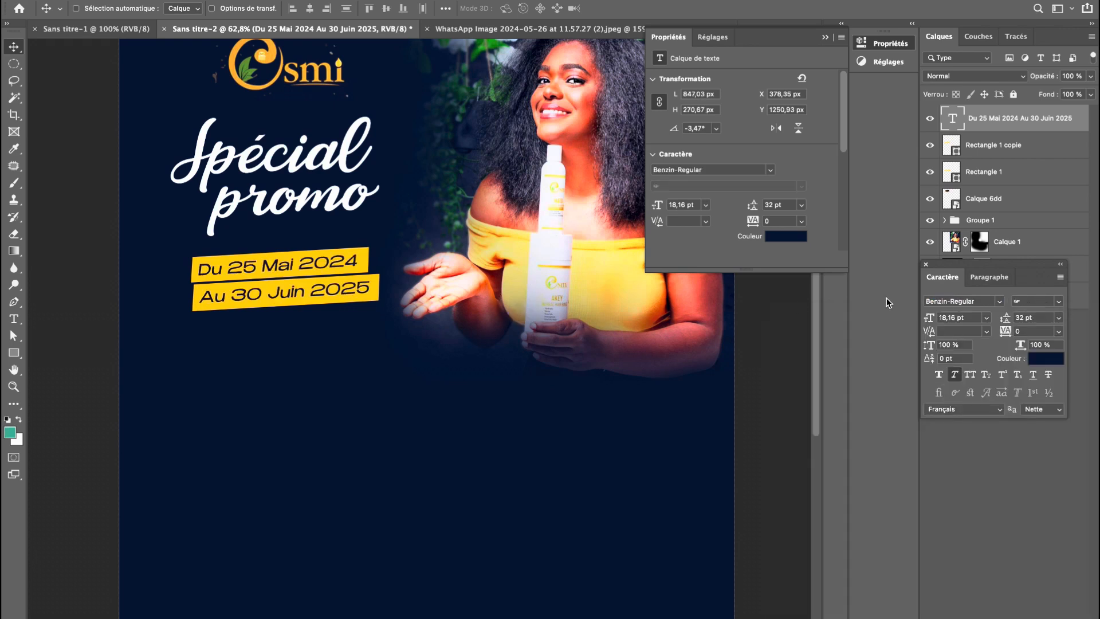
{"action": "left_click", "coordinate": [963, 319]}
{"action": "type", "text": "18"}
{"action": "key", "text": "Return"}
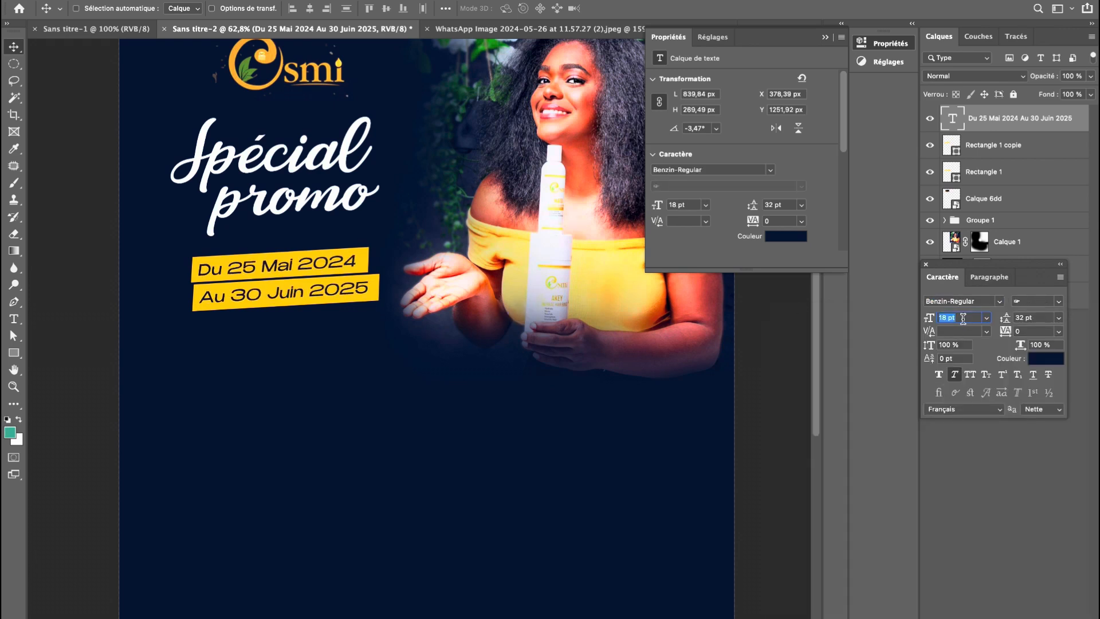
{"action": "key", "text": "Down"}
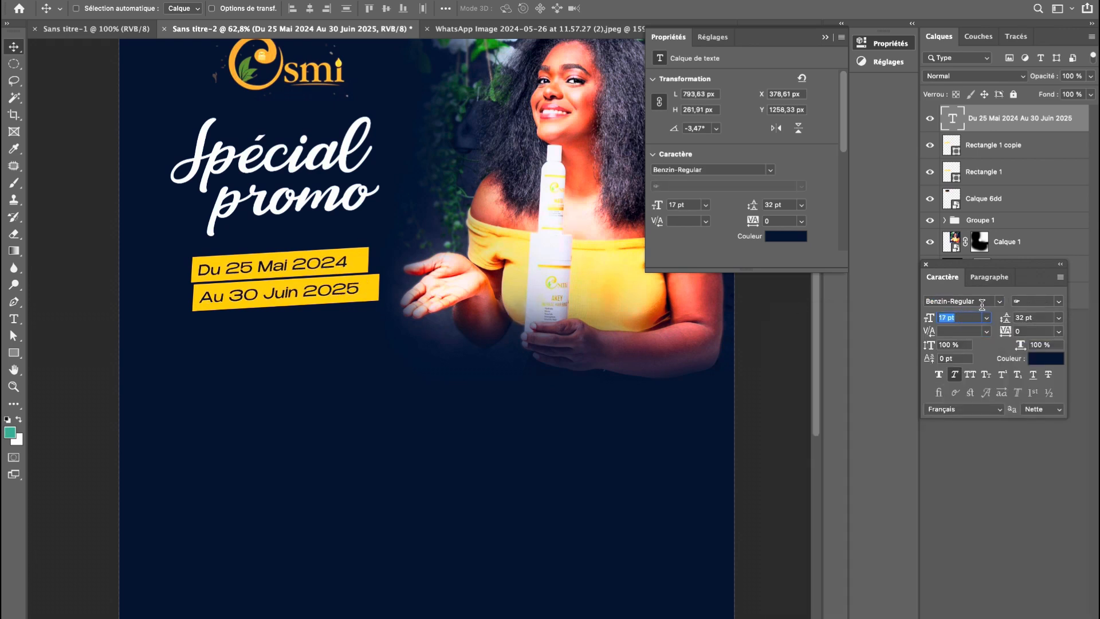
Change the date text's font to Benzin-Semibold.
{"action": "left_click", "coordinate": [974, 301]}
{"action": "type", "text": "bne"}
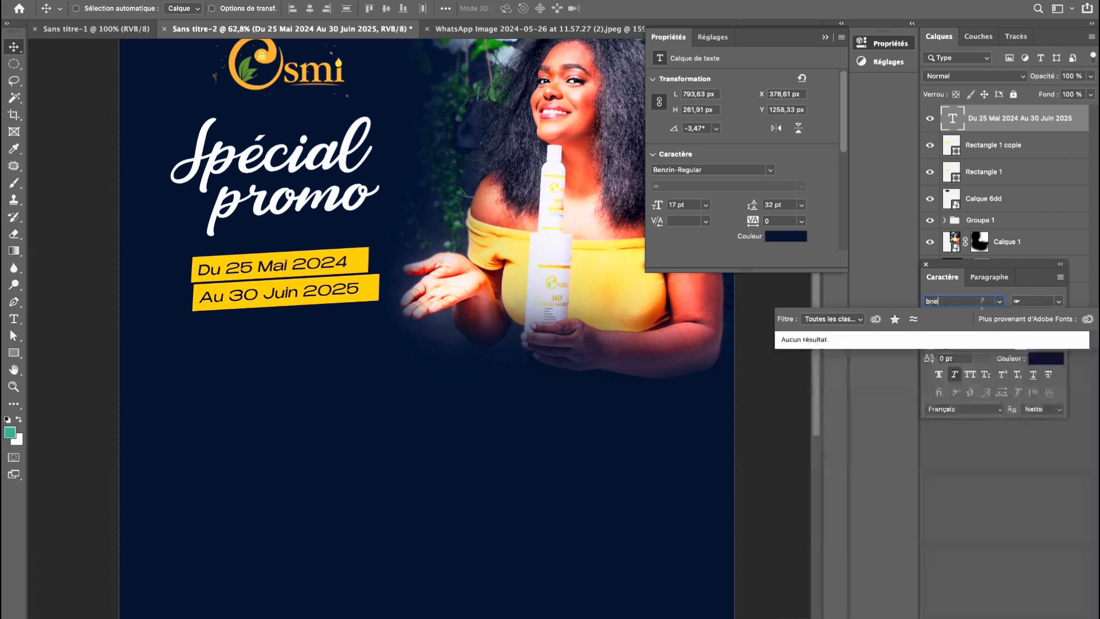
{"action": "key", "text": "BackSpace"}
{"action": "type", "text": "e"}
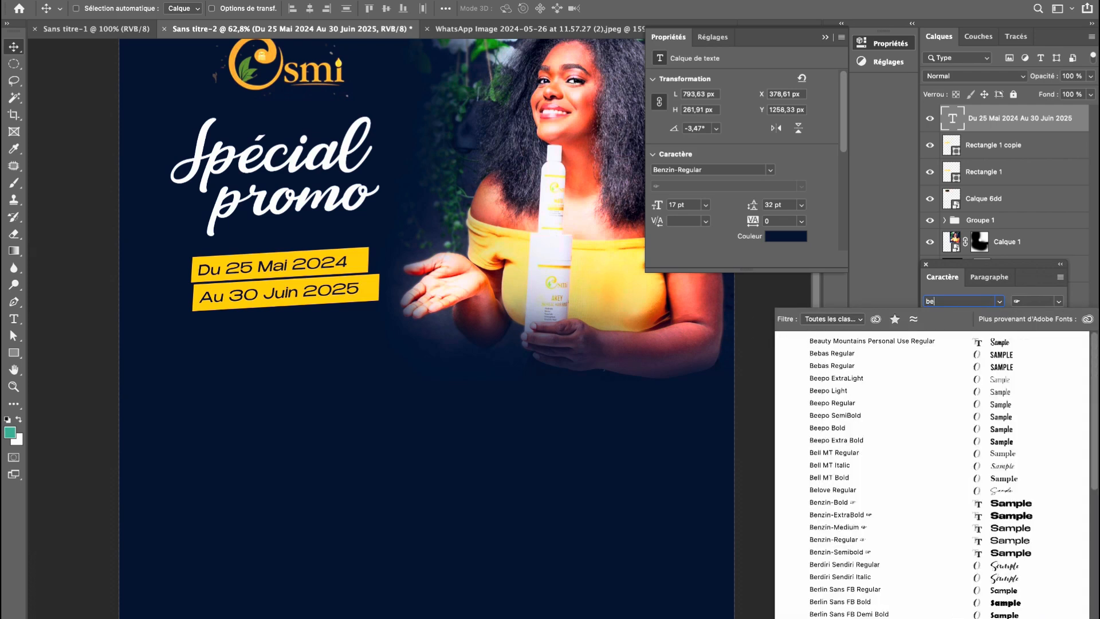
{"action": "type", "text": "nzin-Semibold"}
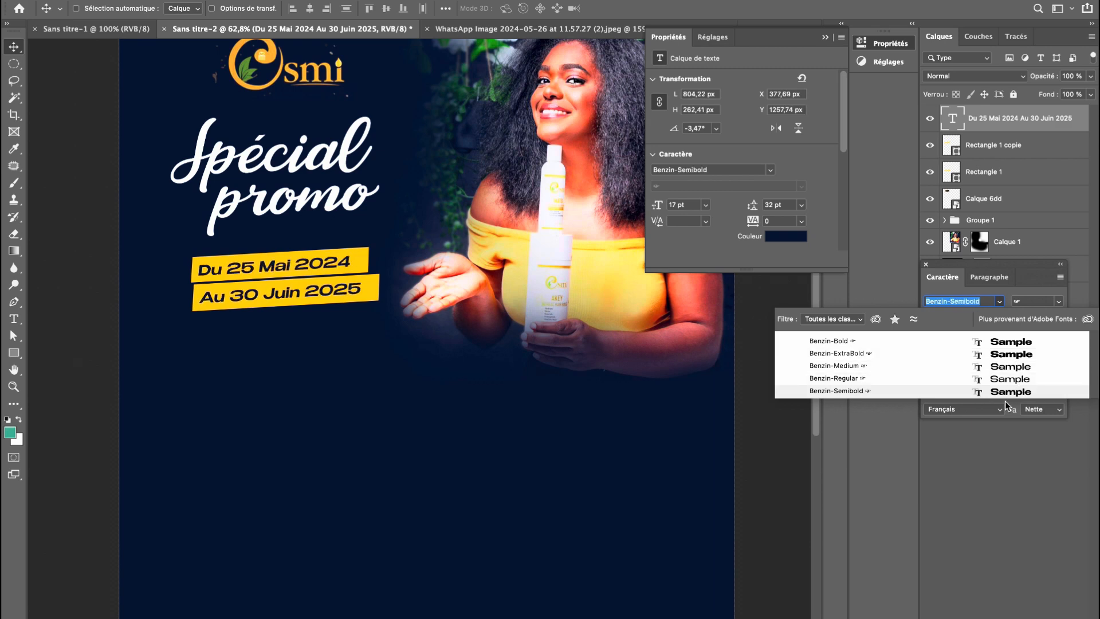
{"action": "left_click", "coordinate": [1007, 378]}
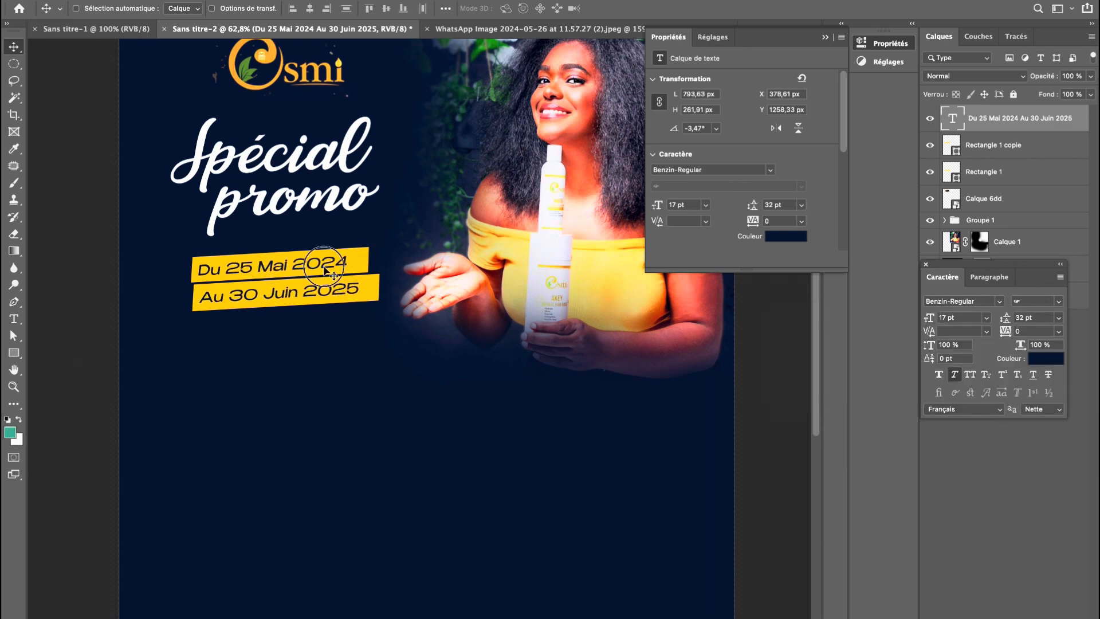
{"action": "left_click", "coordinate": [980, 302]}
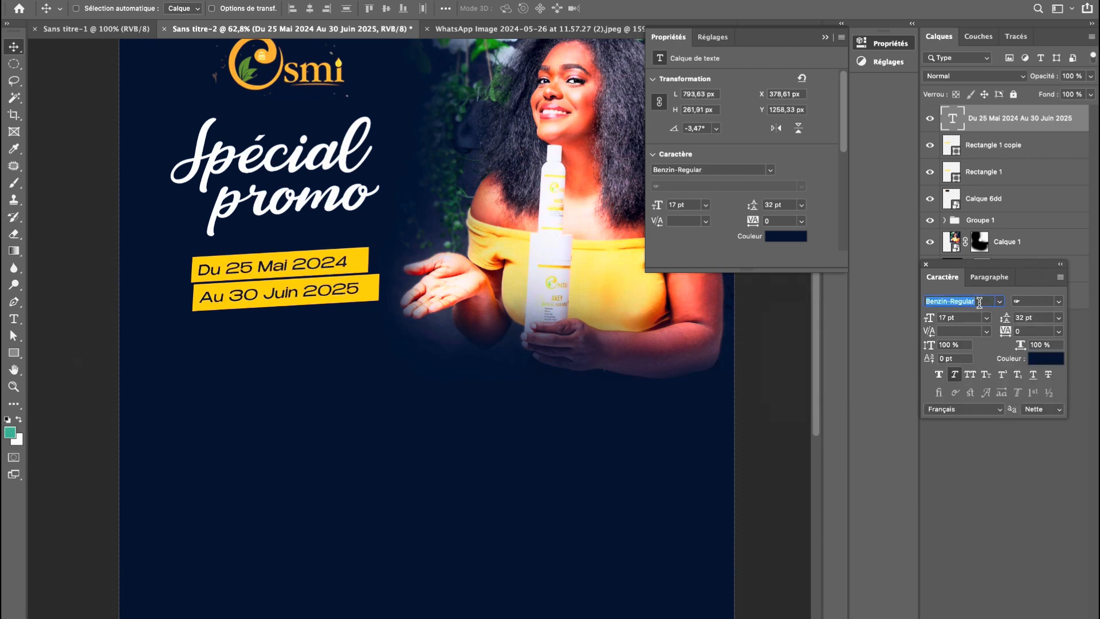
{"action": "type", "text": "ben"}
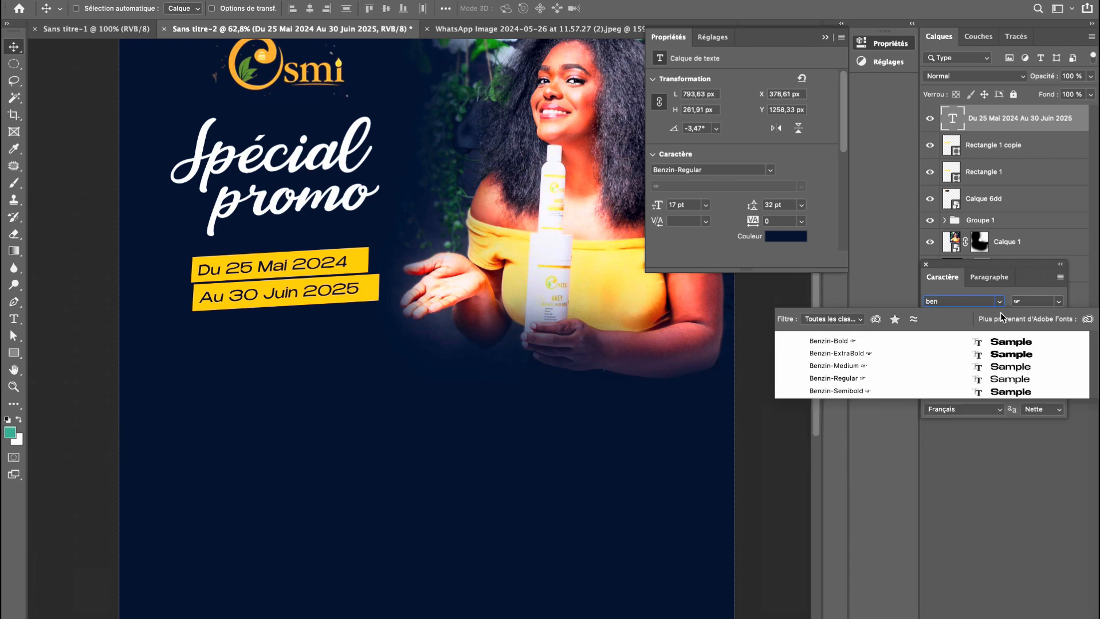
{"action": "left_click", "coordinate": [1008, 394]}
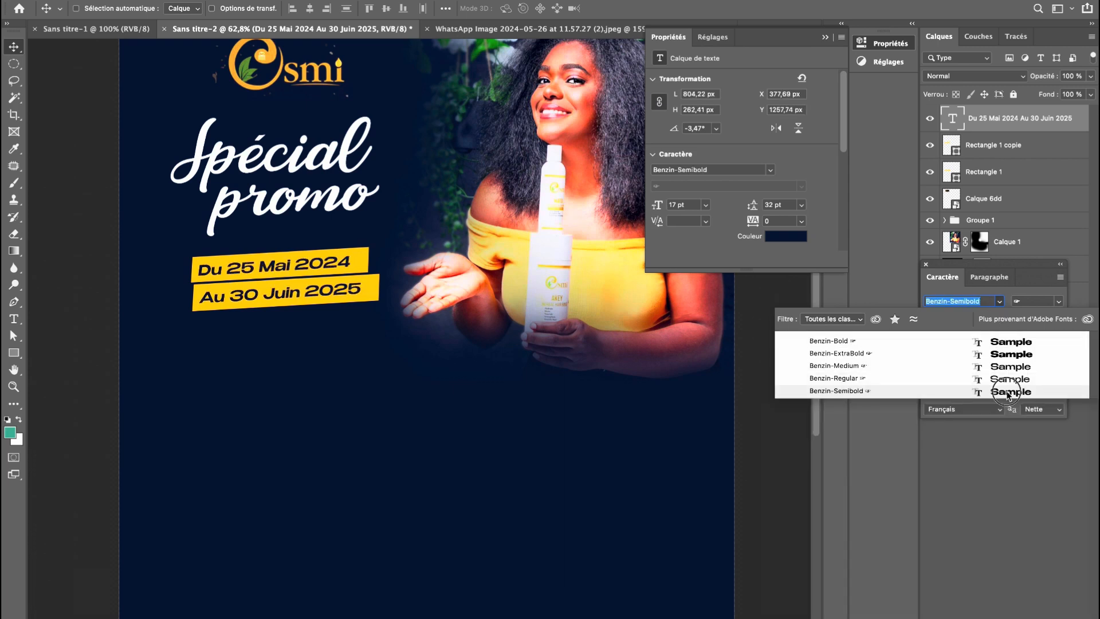
Nudge the date text 10 px to the right within the yellow rectangles.
{"action": "key", "text": "Right"}
{"action": "key", "text": "Right"}
{"action": "key", "text": "Right"}
{"action": "key", "text": "Right"}
{"action": "key", "text": "Right"}
{"action": "key", "text": "Right"}
{"action": "key", "text": "Right"}
{"action": "key", "text": "Right"}
{"action": "key", "text": "Right"}
{"action": "key", "text": "Right"}
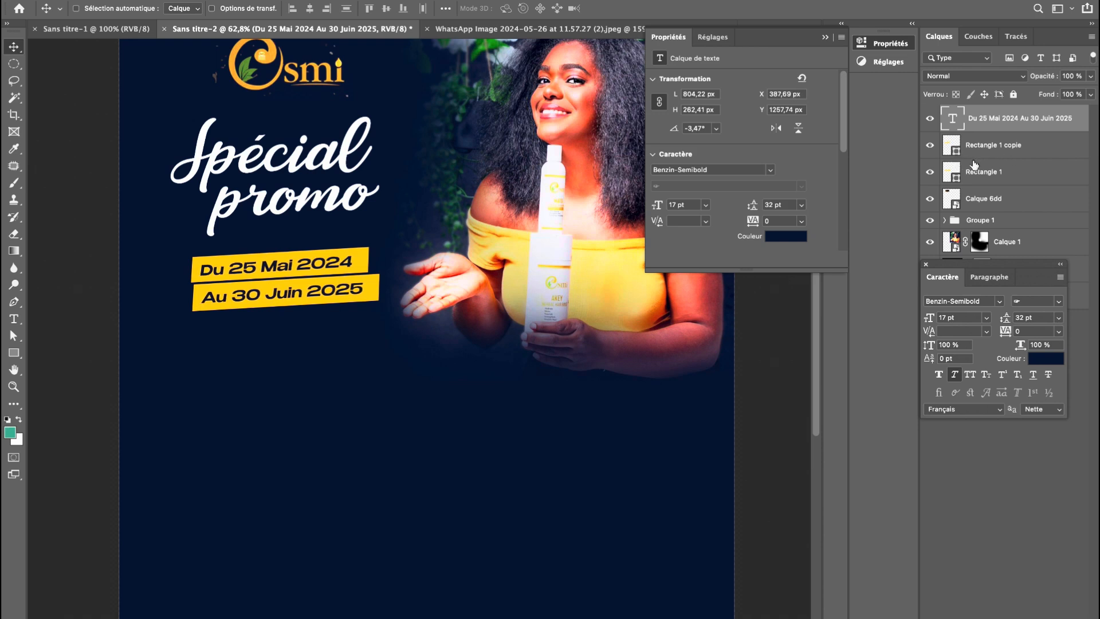
Group the date text with both yellow rectangles and move the group up slightly toward the title.
{"action": "left_click", "coordinate": [1012, 179], "text": "shift"}
{"action": "key", "text": "super+g"}
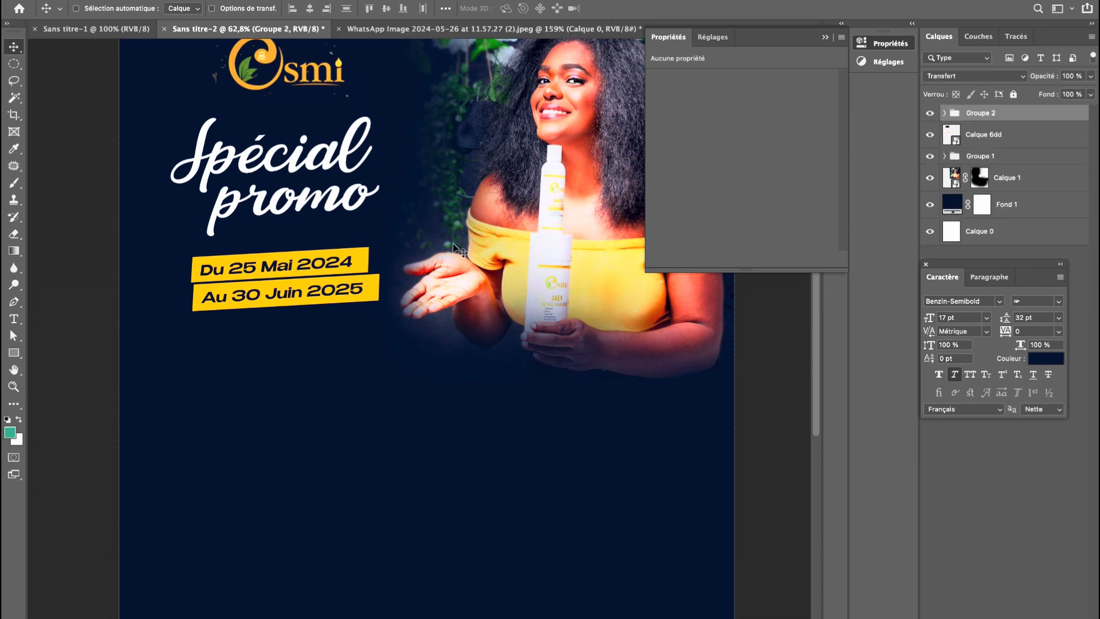
{"action": "left_click_drag", "start_coordinate": [304, 314], "coordinate": [303, 305]}
{"action": "scroll", "coordinate": [304, 301], "scroll_direction": "down", "scroll_amount": 2}
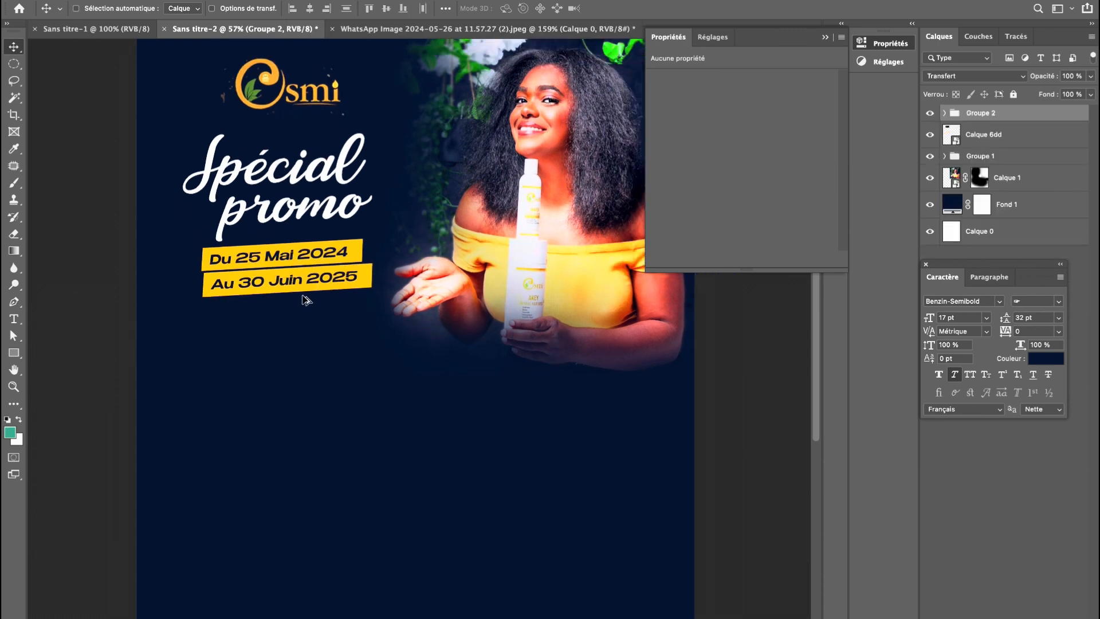
{"action": "left_click", "coordinate": [824, 39]}
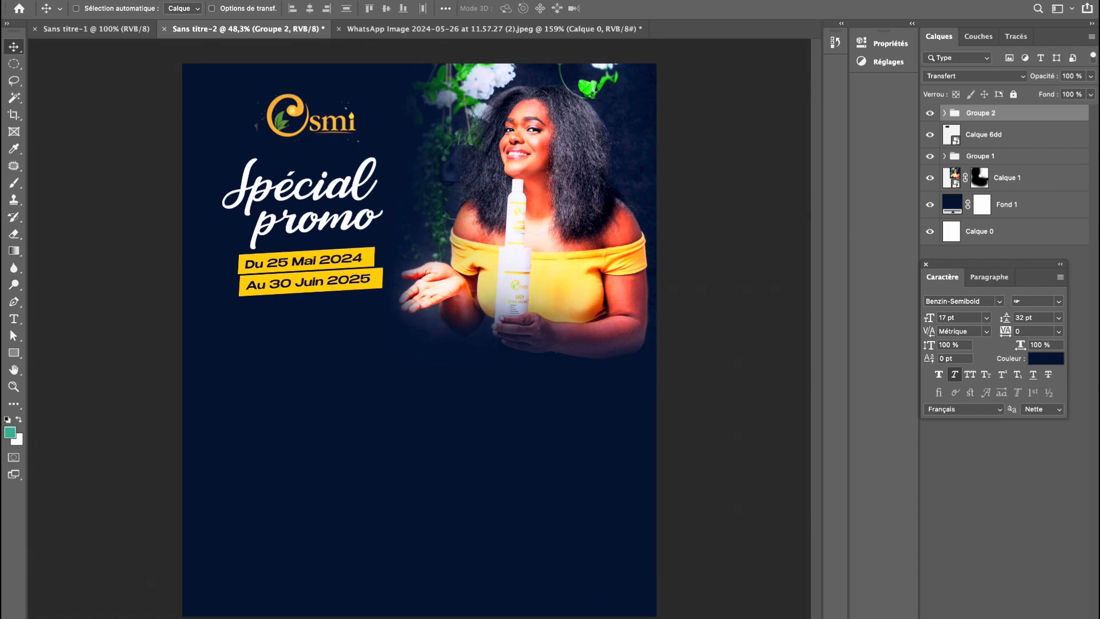
Switch to TextEdit to check the remaining promo text, and return to the flyer in Photoshop.
{"action": "mouse_move", "coordinate": [616, 617]}
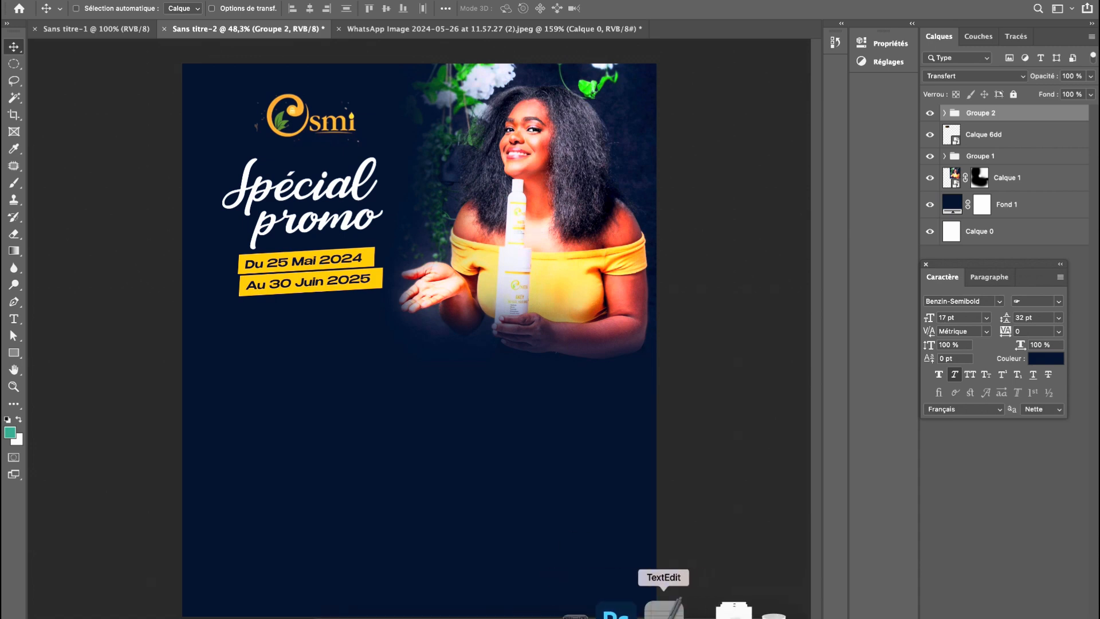
{"action": "left_click", "coordinate": [664, 608]}
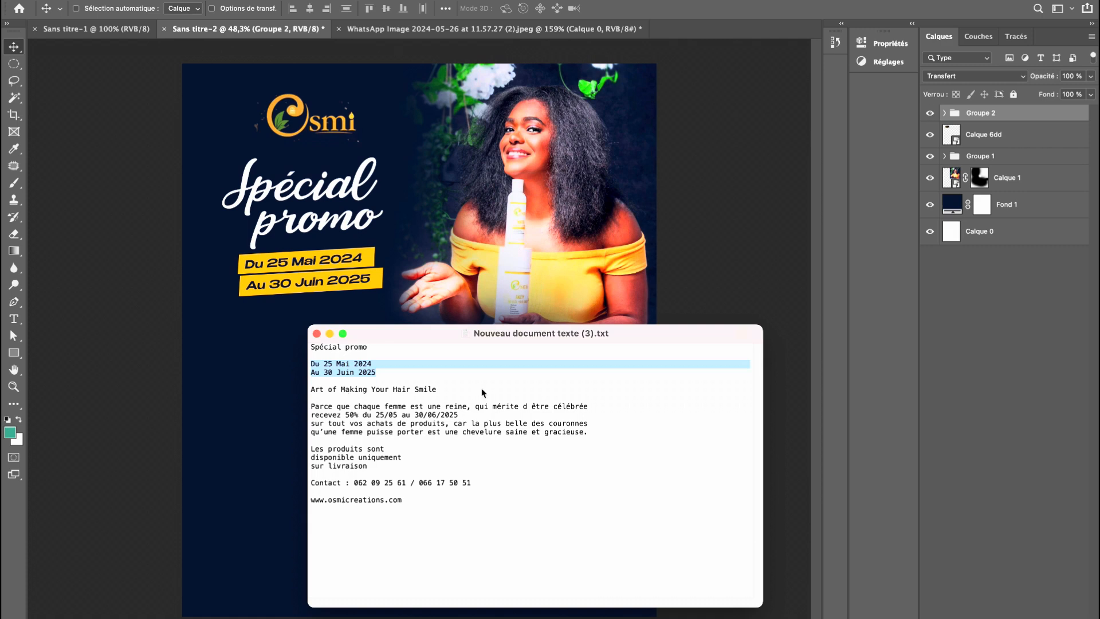
{"action": "left_click", "coordinate": [279, 262]}
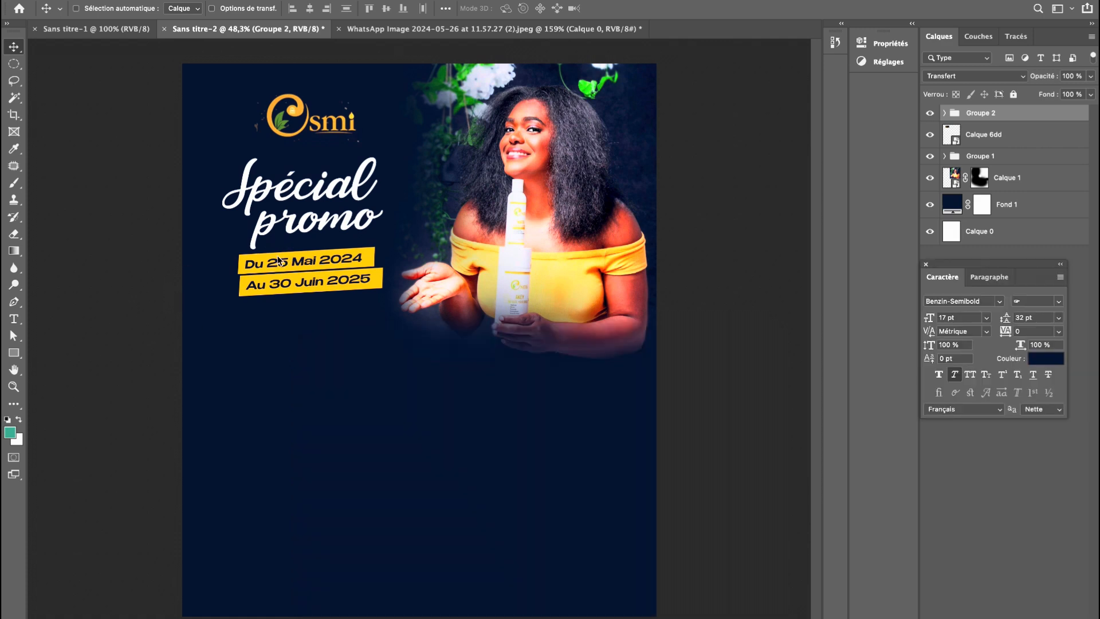
Scale the model photo down slightly and keep it beside the title and dates.
{"action": "left_click", "coordinate": [558, 234], "text": "super"}
{"action": "key", "text": "super+t"}
{"action": "left_click_drag", "start_coordinate": [534, 369], "coordinate": [523, 344]}
{"action": "key", "text": "Return"}
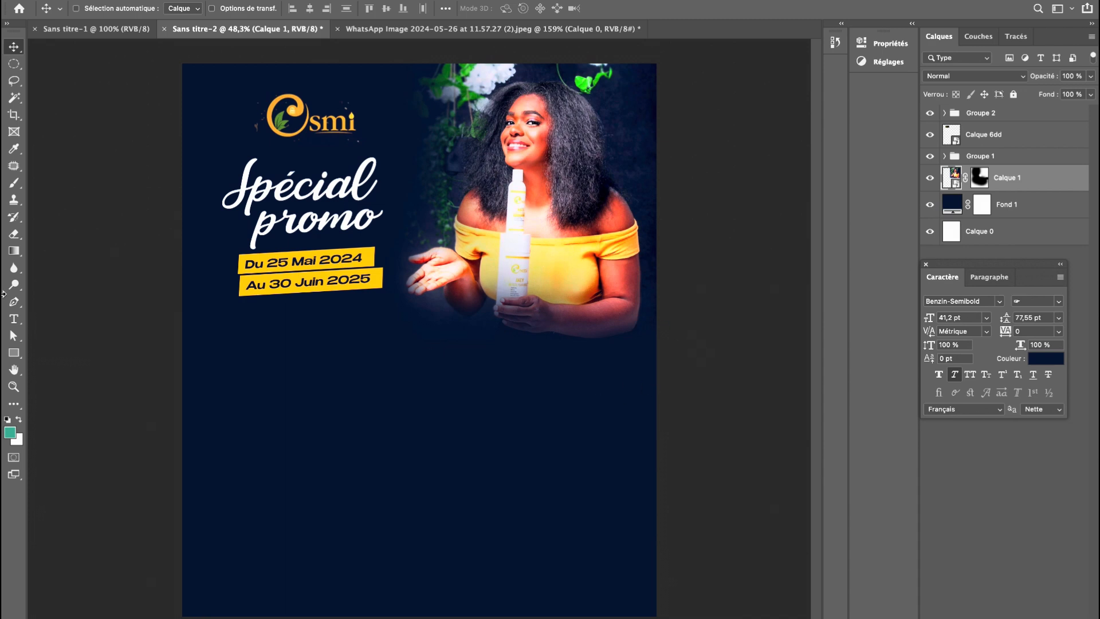
Draw a 3490 × 1867 px rectangle over the flyer's lower half above the date group and fill it with white.
{"action": "left_click", "coordinate": [13, 353]}
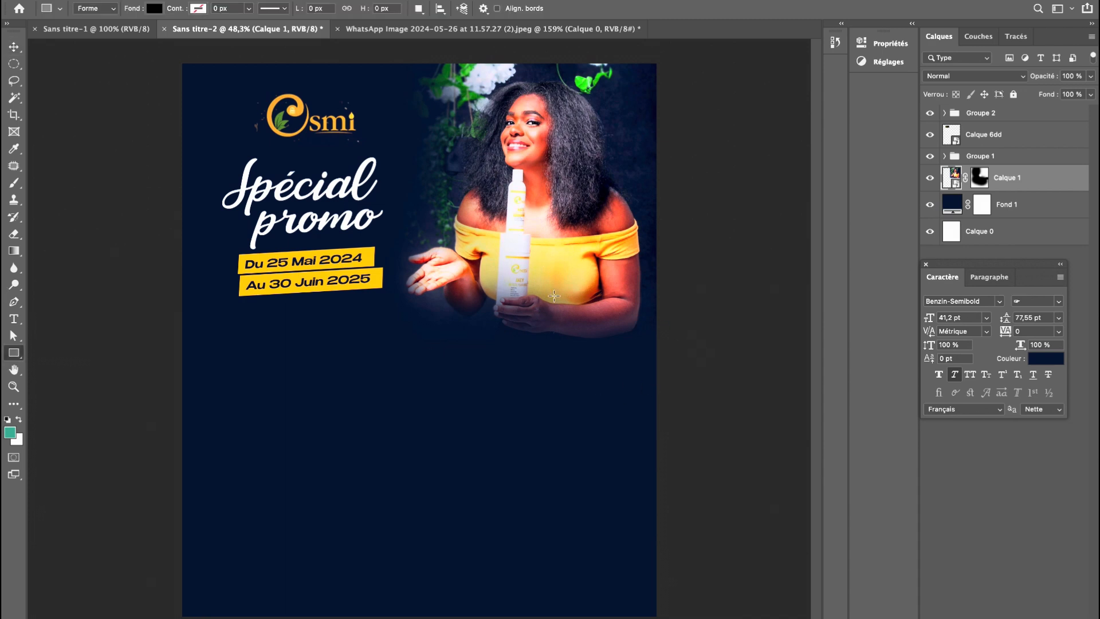
{"action": "left_click", "coordinate": [985, 118]}
{"action": "left_click_drag", "start_coordinate": [161, 337], "coordinate": [710, 617]}
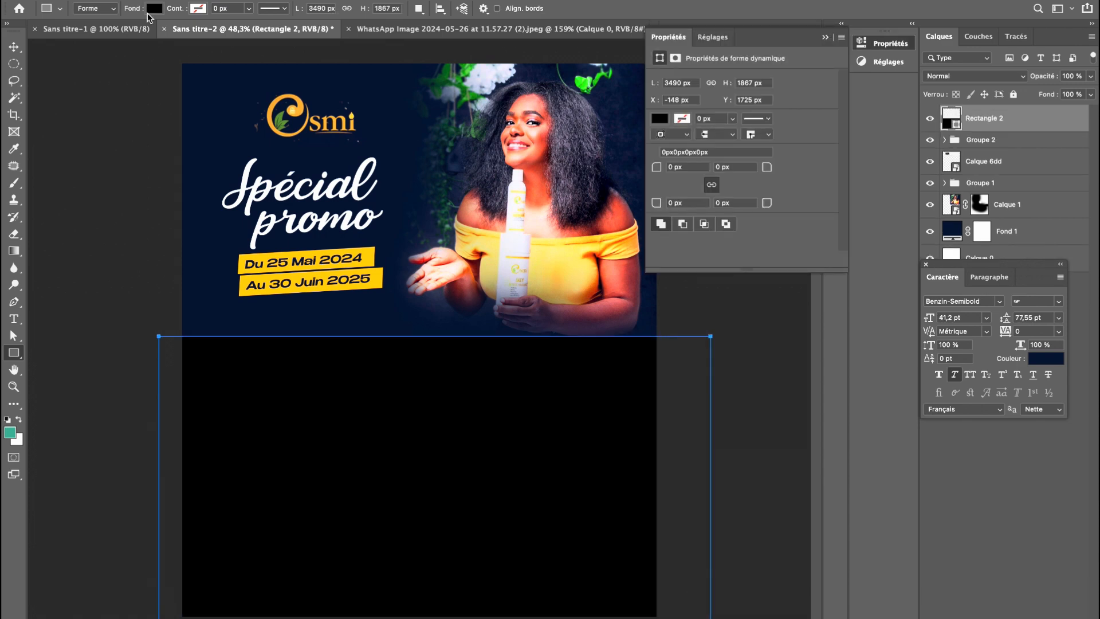
{"action": "left_click", "coordinate": [154, 9]}
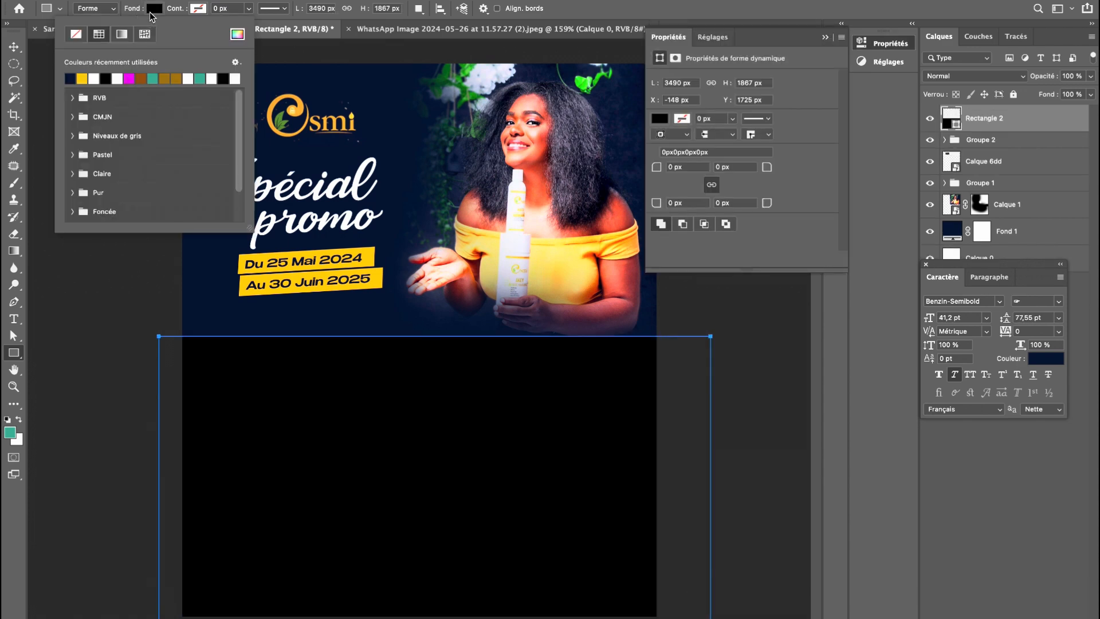
{"action": "left_click", "coordinate": [95, 78]}
{"action": "left_click", "coordinate": [14, 46]}
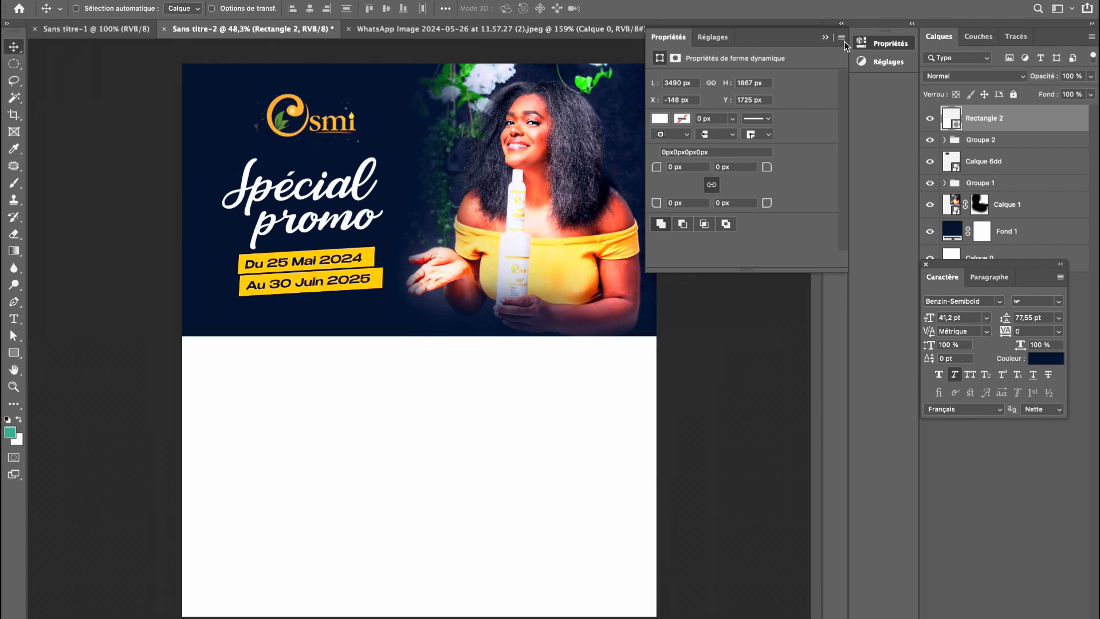
{"action": "left_click", "coordinate": [826, 37]}
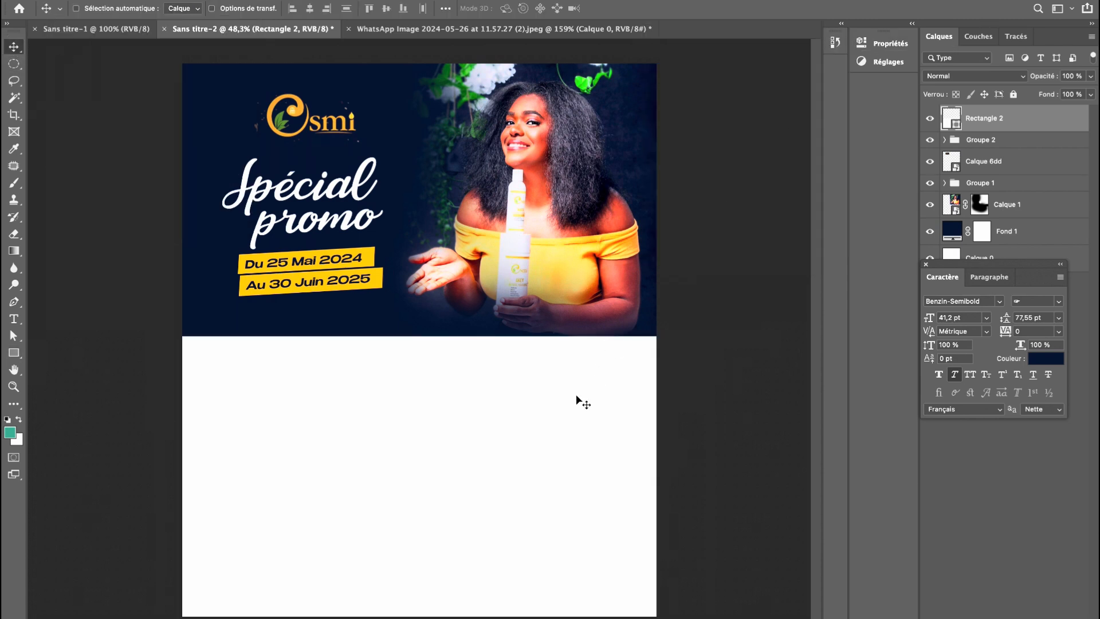
Rotate the white rectangle to about -2.56°, stretch it past the flyer's lower edge and move it down below the dates.
{"action": "key", "text": "ctrl+t"}
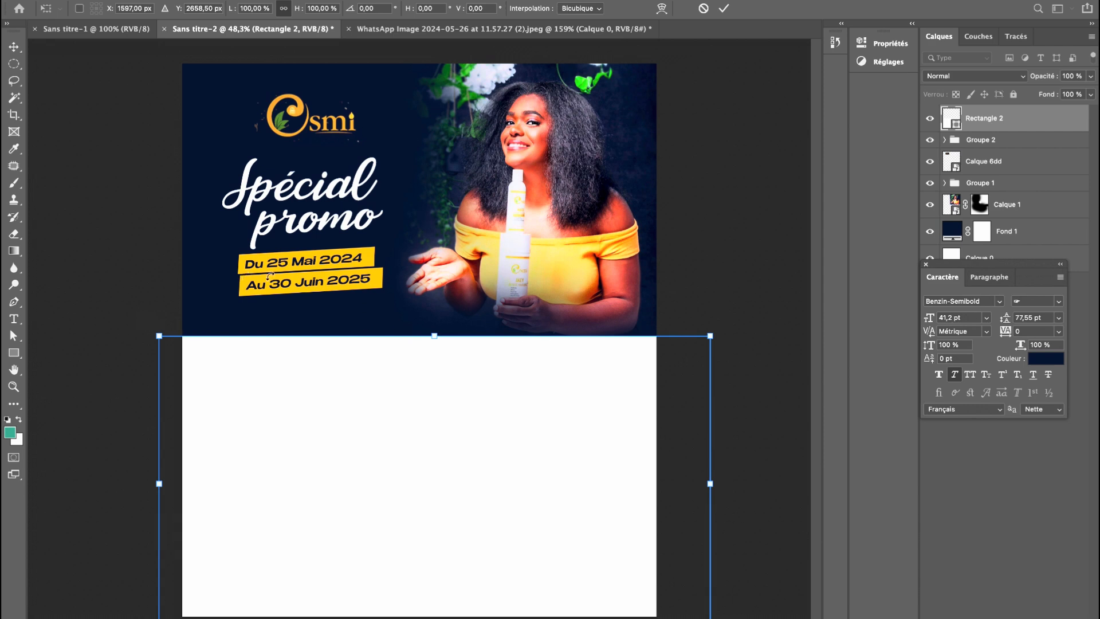
{"action": "left_click_drag", "start_coordinate": [720, 304], "coordinate": [717, 297]}
{"action": "left_click_drag", "start_coordinate": [538, 418], "coordinate": [528, 381]}
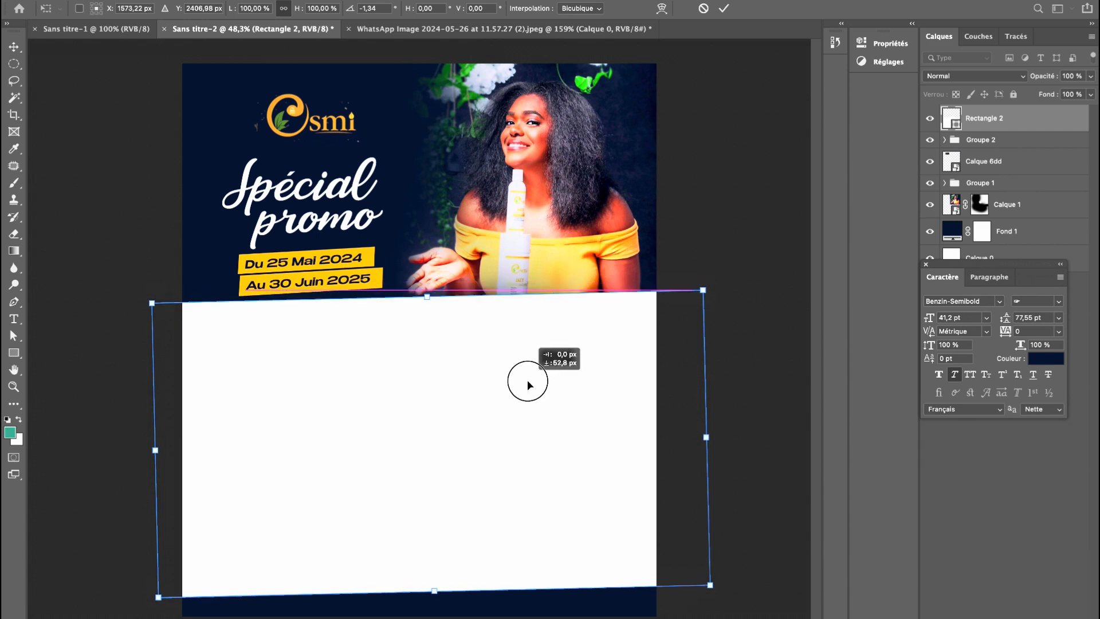
{"action": "left_click_drag", "start_coordinate": [727, 329], "coordinate": [723, 324]}
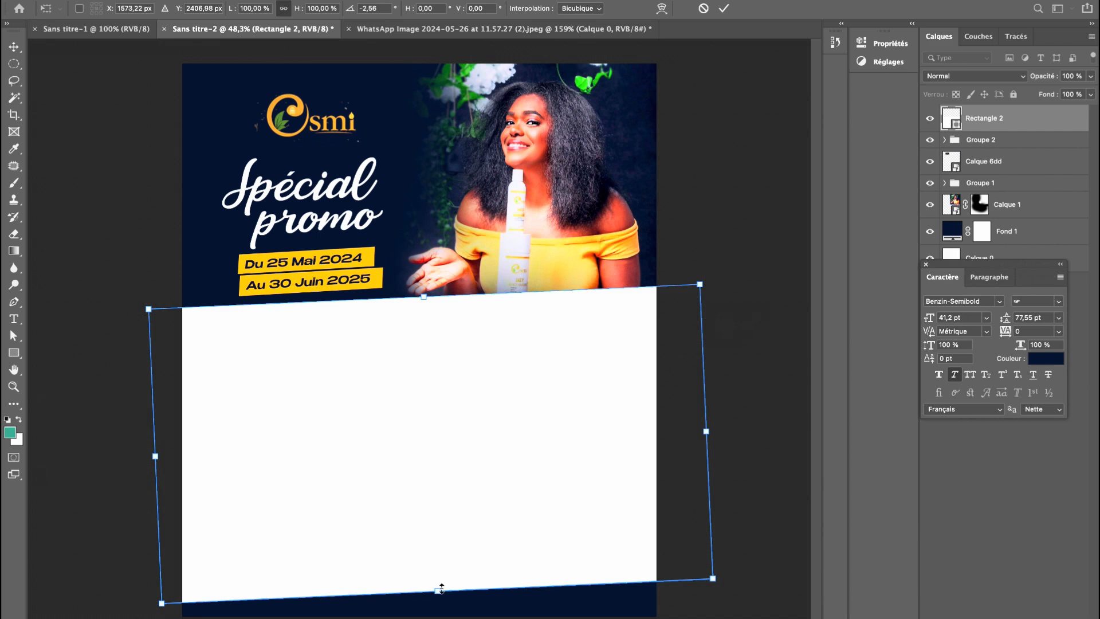
{"action": "left_click_drag", "start_coordinate": [441, 589], "coordinate": [445, 618]}
{"action": "key", "text": "Return"}
{"action": "mouse_move", "coordinate": [466, 363]}
{"action": "left_mouse_down"}
{"action": "mouse_move", "coordinate": [459, 407]}
{"action": "mouse_move", "coordinate": [458, 383]}
{"action": "left_mouse_up"}
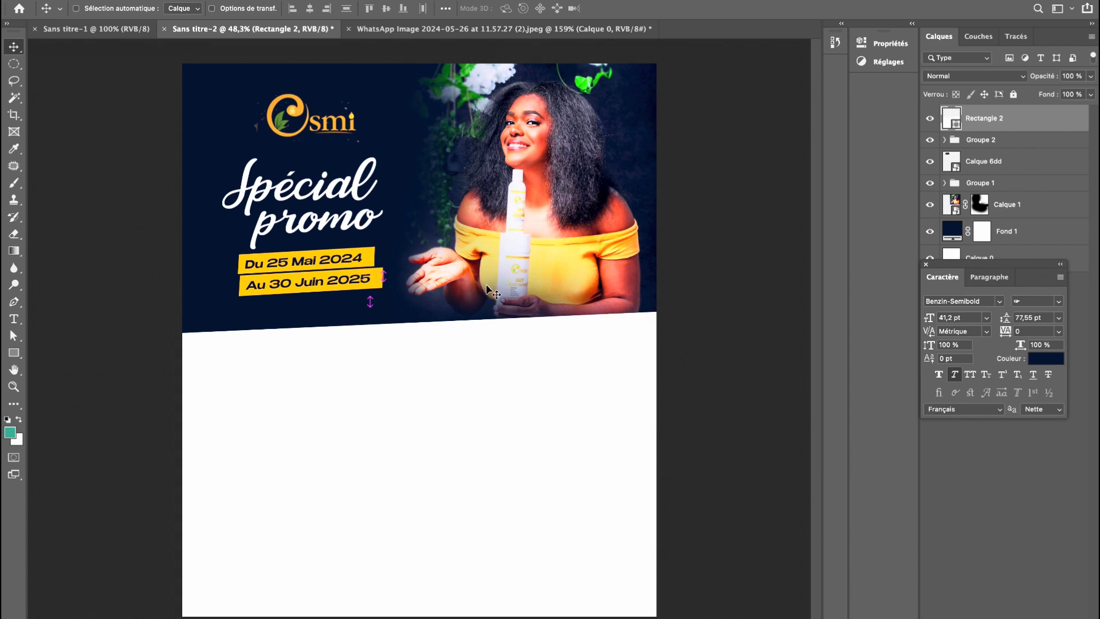
Scale the model photo down to about 95% and shift it slightly right above the slanted white area.
{"action": "left_click", "coordinate": [518, 250], "text": "ctrl"}
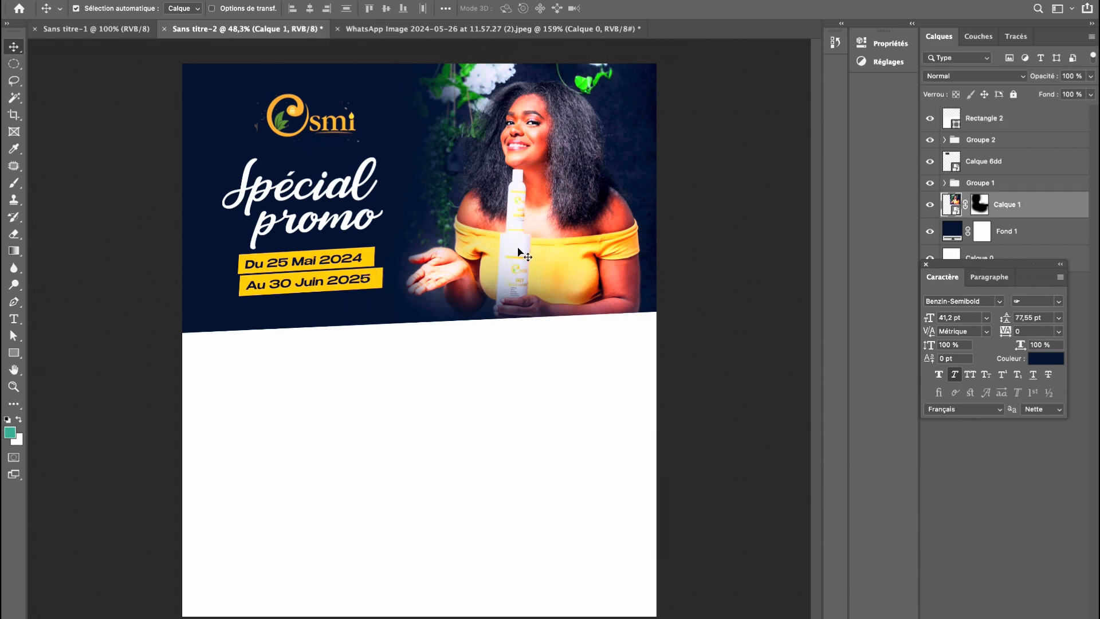
{"action": "key", "text": "ctrl+t"}
{"action": "left_click_drag", "start_coordinate": [658, 338], "coordinate": [643, 288]}
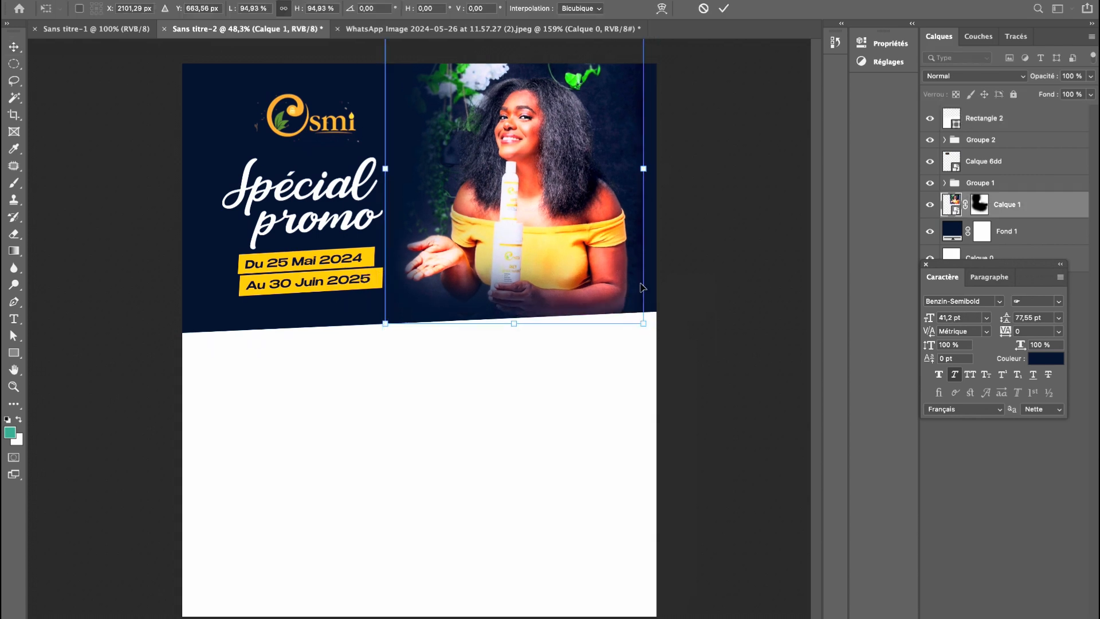
{"action": "key", "text": "Return"}
{"action": "left_click_drag", "start_coordinate": [548, 221], "coordinate": [557, 224]}
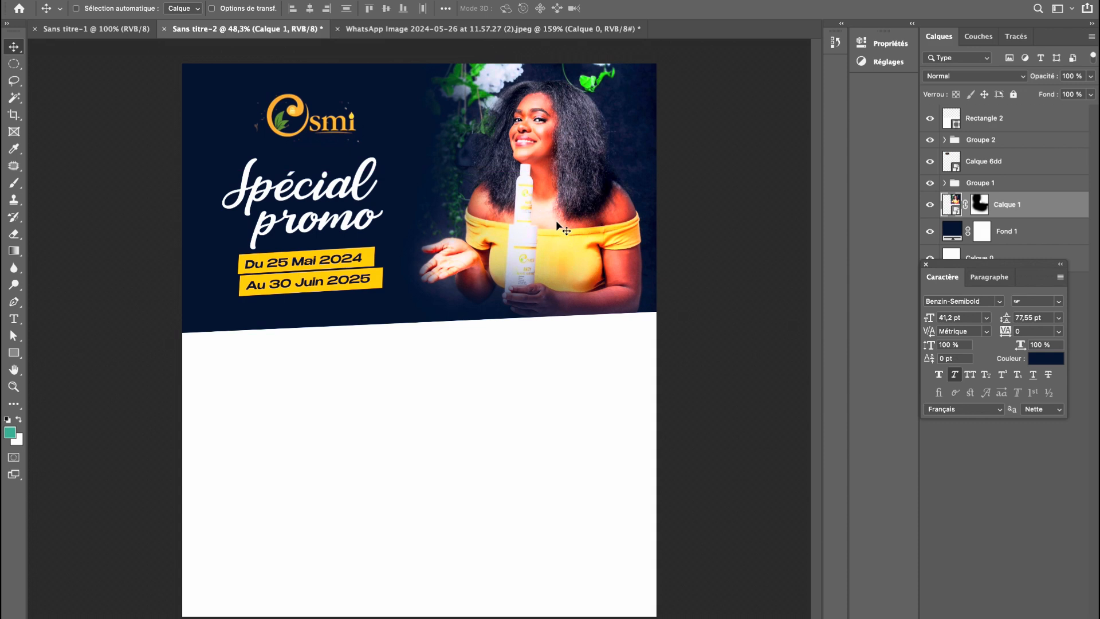
Move the logo, title and date block slightly right together, group them and nudge the group up.
{"action": "left_click", "coordinate": [980, 185]}
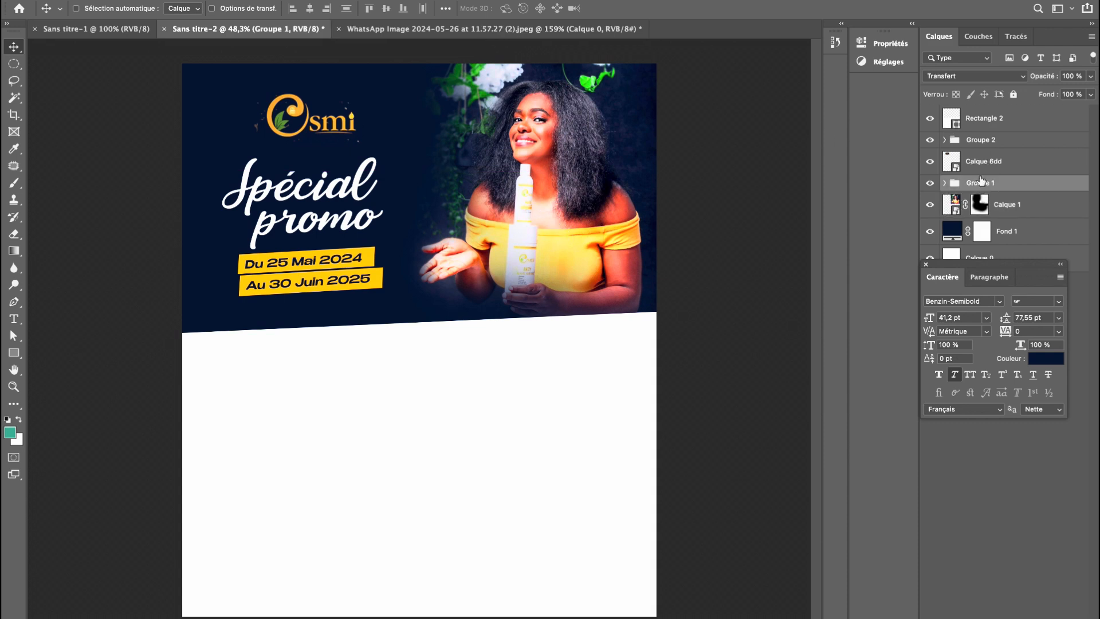
{"action": "left_click", "coordinate": [981, 144], "text": "super"}
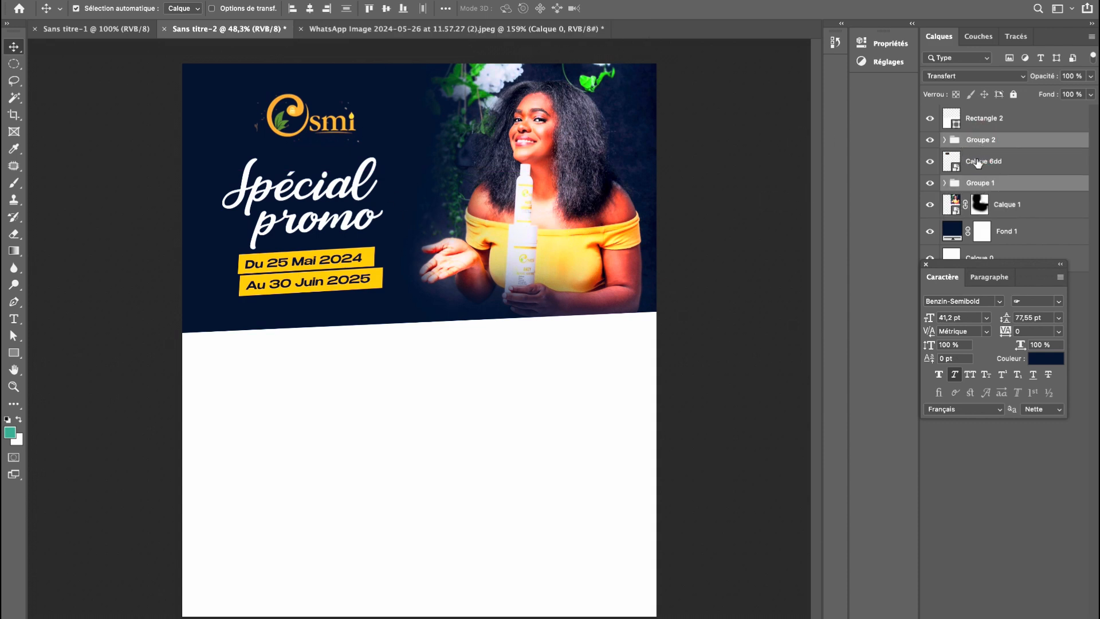
{"action": "left_click", "coordinate": [979, 163], "text": "super"}
{"action": "left_click_drag", "start_coordinate": [391, 200], "coordinate": [405, 200]}
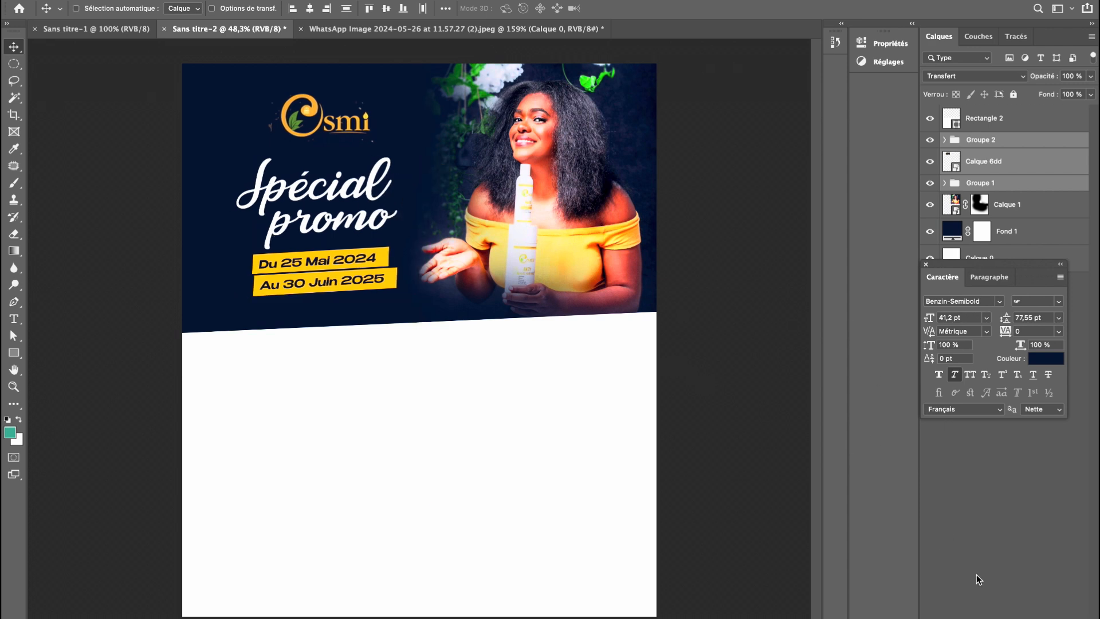
{"action": "key", "text": "super+g"}
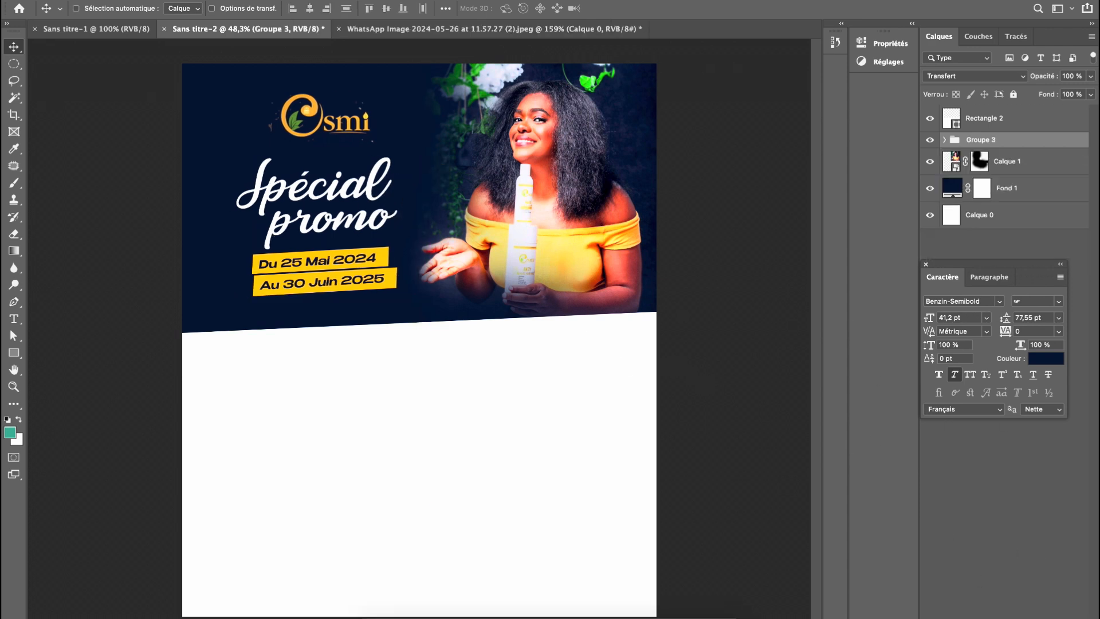
{"action": "key", "text": "shift+Up"}
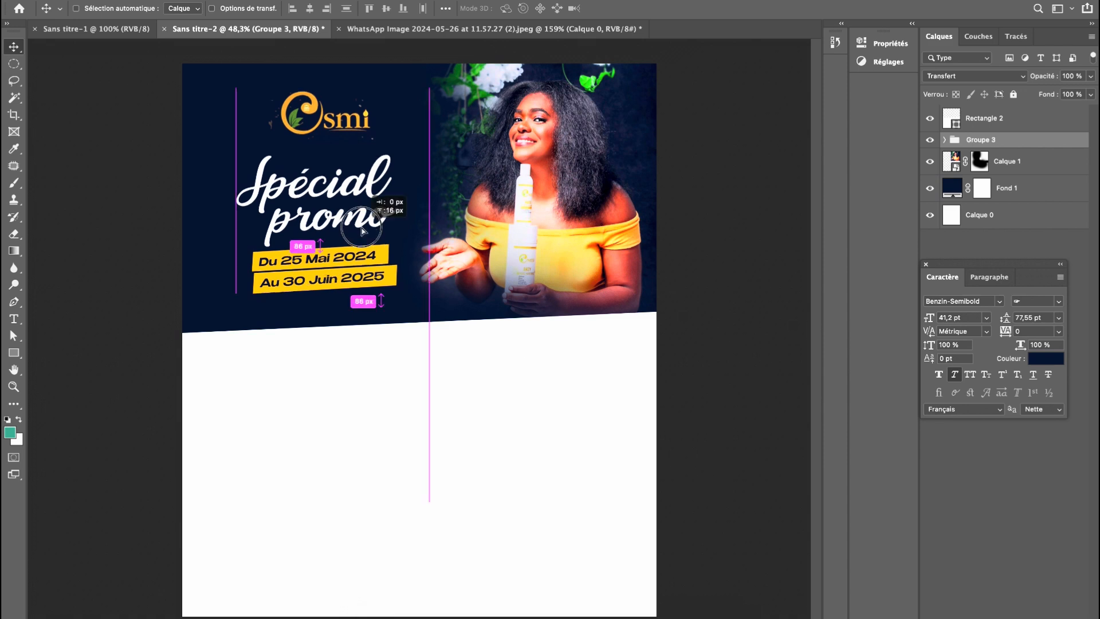
Within the new group, move the Osmi logo down slightly and enlarge the date block a little.
{"action": "left_click", "coordinate": [310, 113], "text": "super"}
{"action": "left_click_drag", "start_coordinate": [310, 113], "coordinate": [311, 119]}
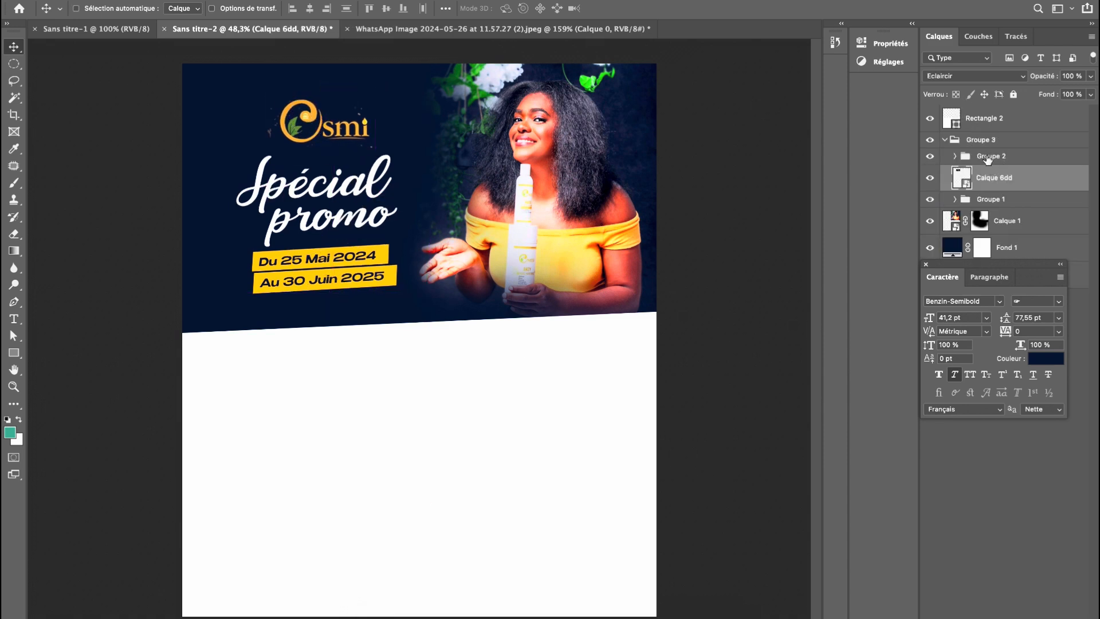
{"action": "left_click", "coordinate": [988, 157]}
{"action": "key", "text": "super+t"}
{"action": "left_click_drag", "start_coordinate": [263, 296], "coordinate": [249, 295]}
{"action": "double_click", "coordinate": [310, 279]}
{"action": "left_click_drag", "start_coordinate": [311, 279], "coordinate": [316, 279]}
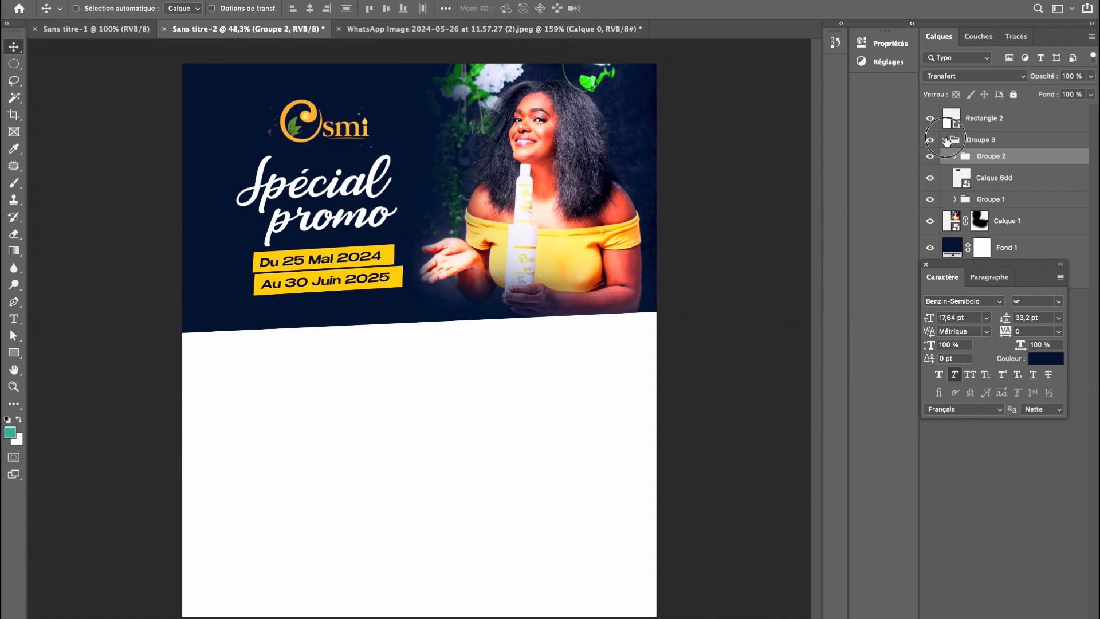
Rescale the whole group of logo, title and dates and position it in the dark area beside the model photo.
{"action": "left_click", "coordinate": [947, 140]}
{"action": "key", "text": "ctrl+t"}
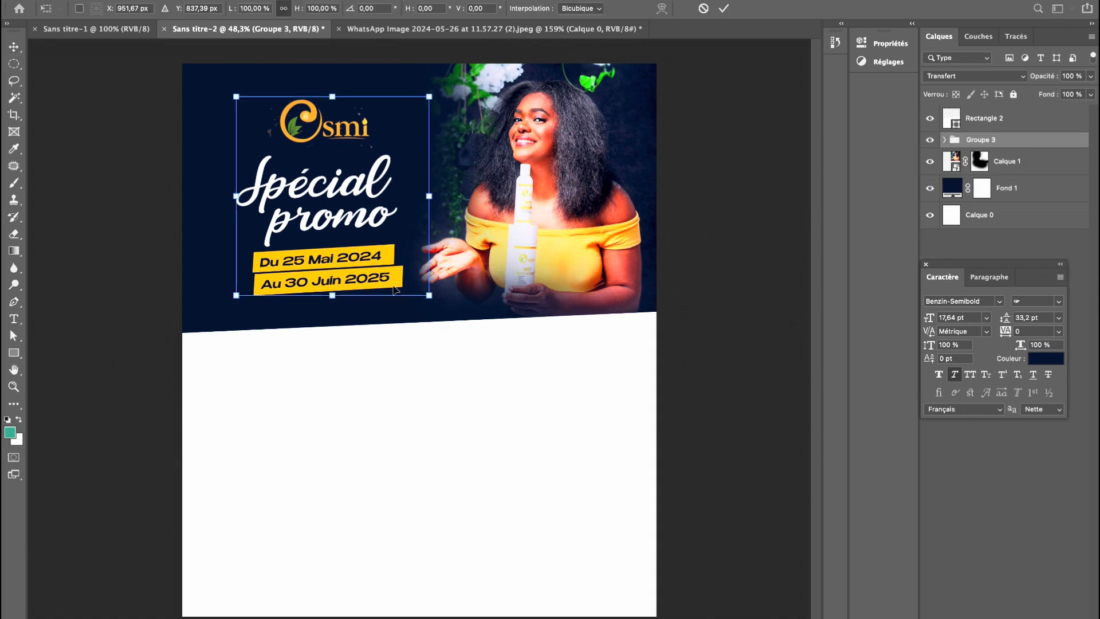
{"action": "left_click_drag", "start_coordinate": [429, 295], "coordinate": [419, 285]}
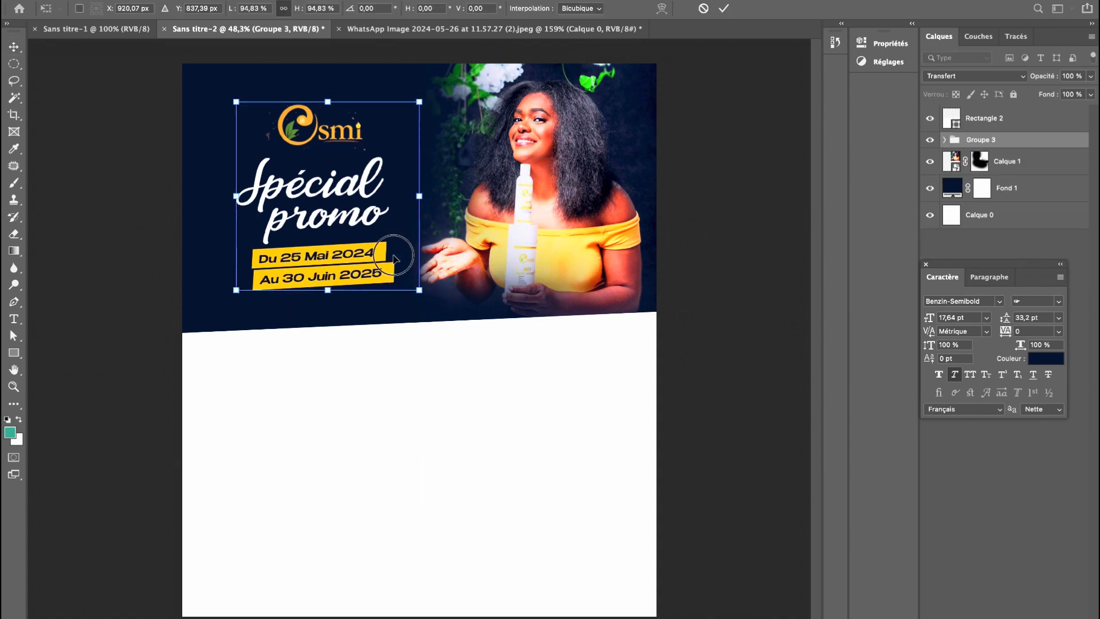
{"action": "key", "text": "Return"}
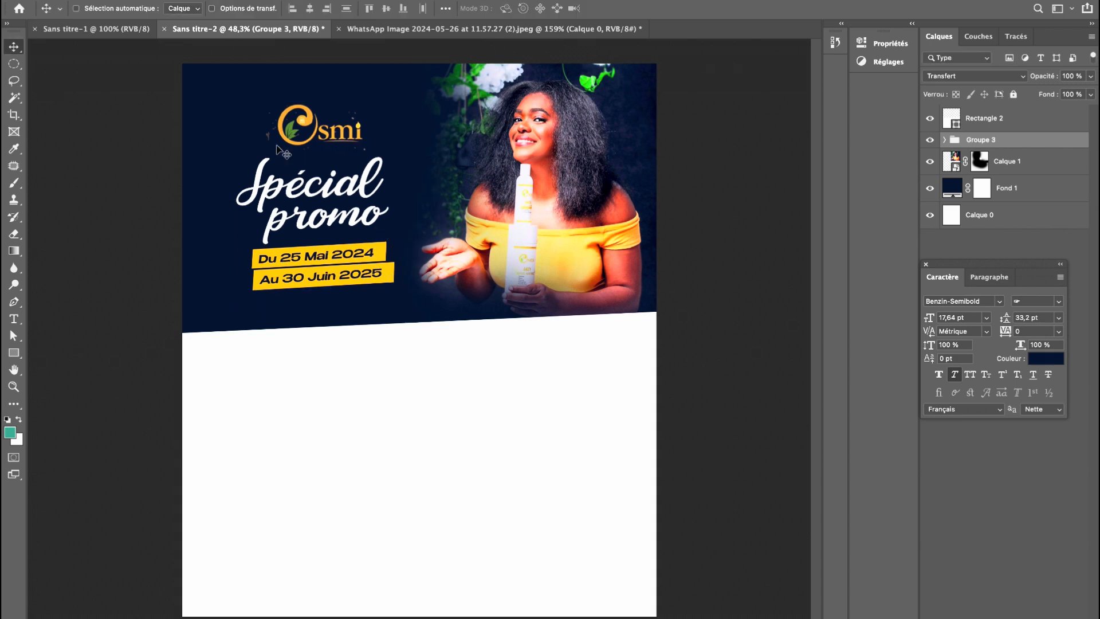
{"action": "key", "text": "ctrl+t"}
{"action": "left_click_drag", "start_coordinate": [421, 298], "coordinate": [435, 313]}
{"action": "double_click", "coordinate": [390, 270]}
{"action": "left_click_drag", "start_coordinate": [390, 270], "coordinate": [360, 252]}
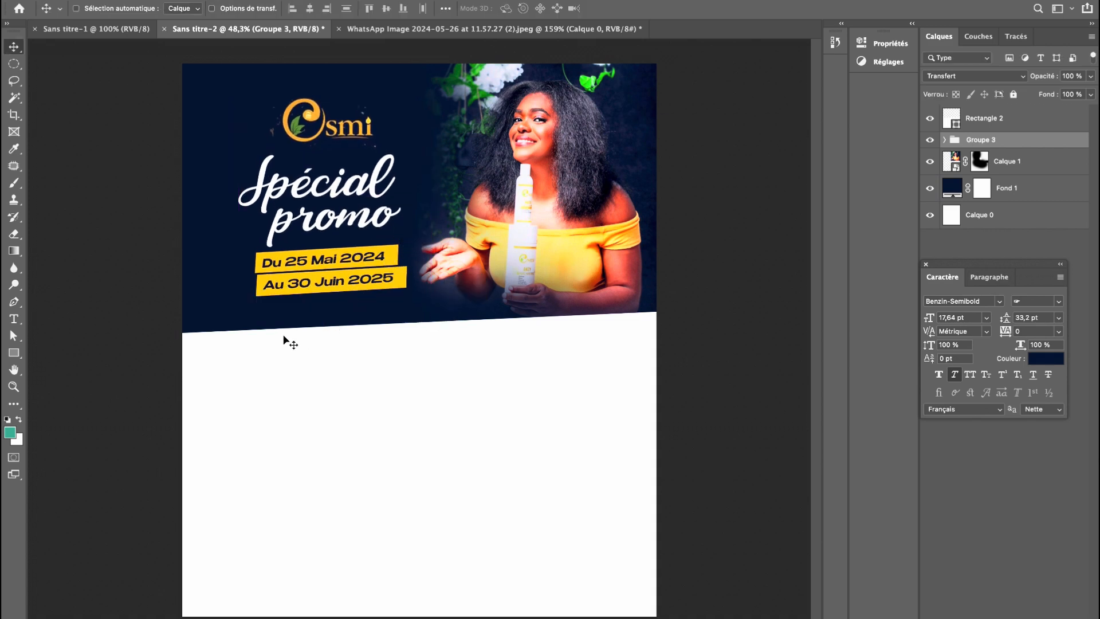
Duplicate the date text layer, place the copy above all other layers and move it onto the white area.
{"action": "double_click", "coordinate": [335, 301]}
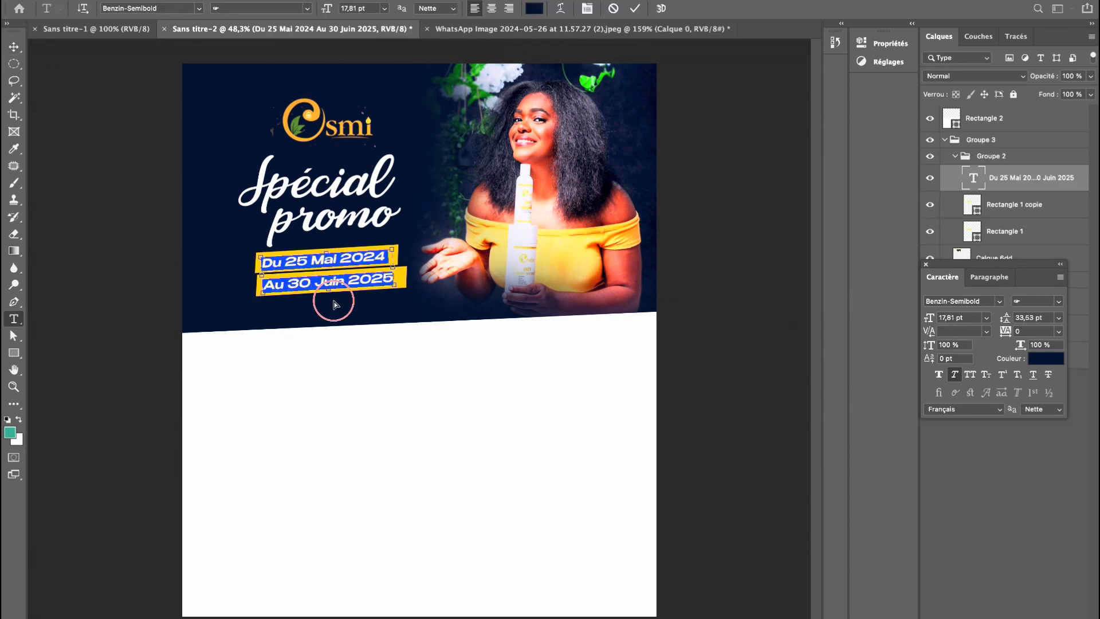
{"action": "left_click", "coordinate": [613, 9]}
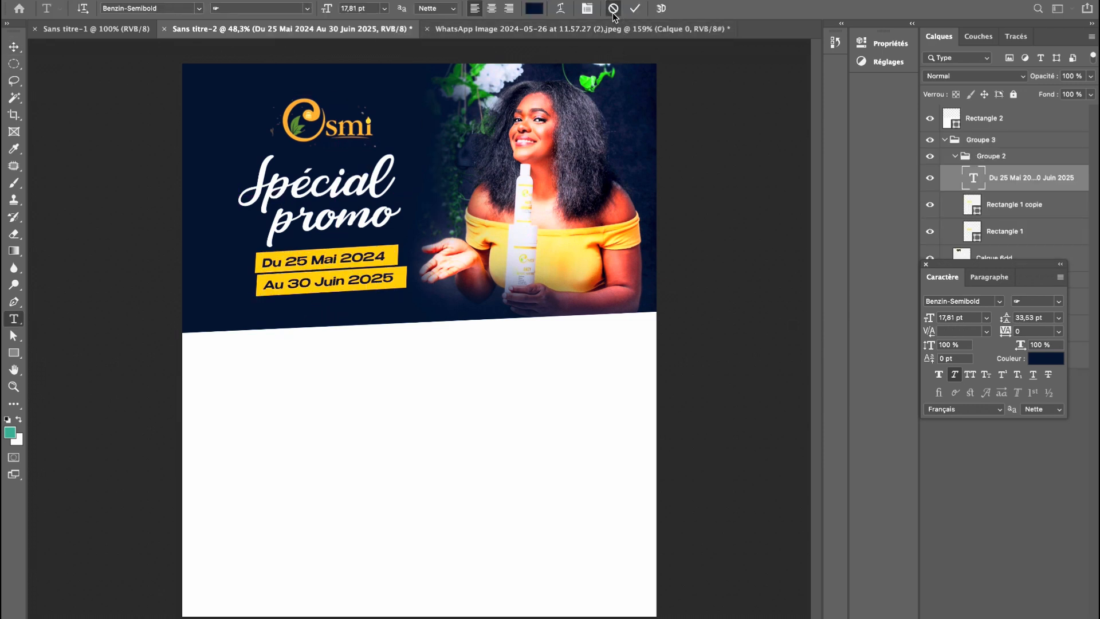
{"action": "key", "text": "v"}
{"action": "left_click_drag", "start_coordinate": [363, 269], "coordinate": [375, 340], "text": "alt"}
{"action": "left_click_drag", "start_coordinate": [1049, 178], "coordinate": [1025, 110]}
{"action": "left_click", "coordinate": [945, 167]}
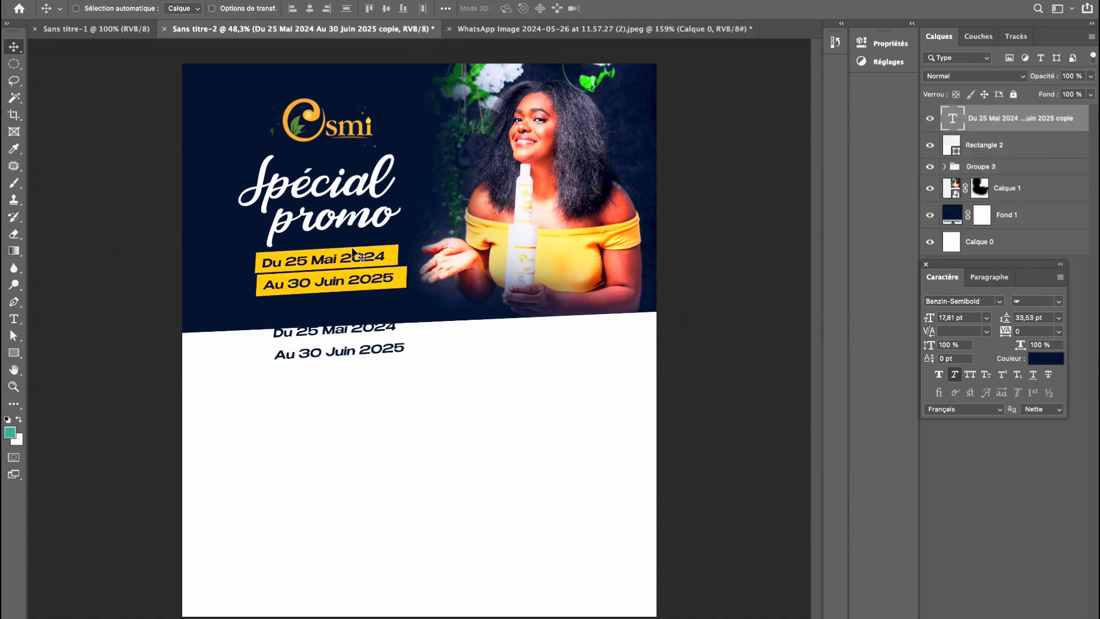
{"action": "left_click_drag", "start_coordinate": [346, 359], "coordinate": [352, 393]}
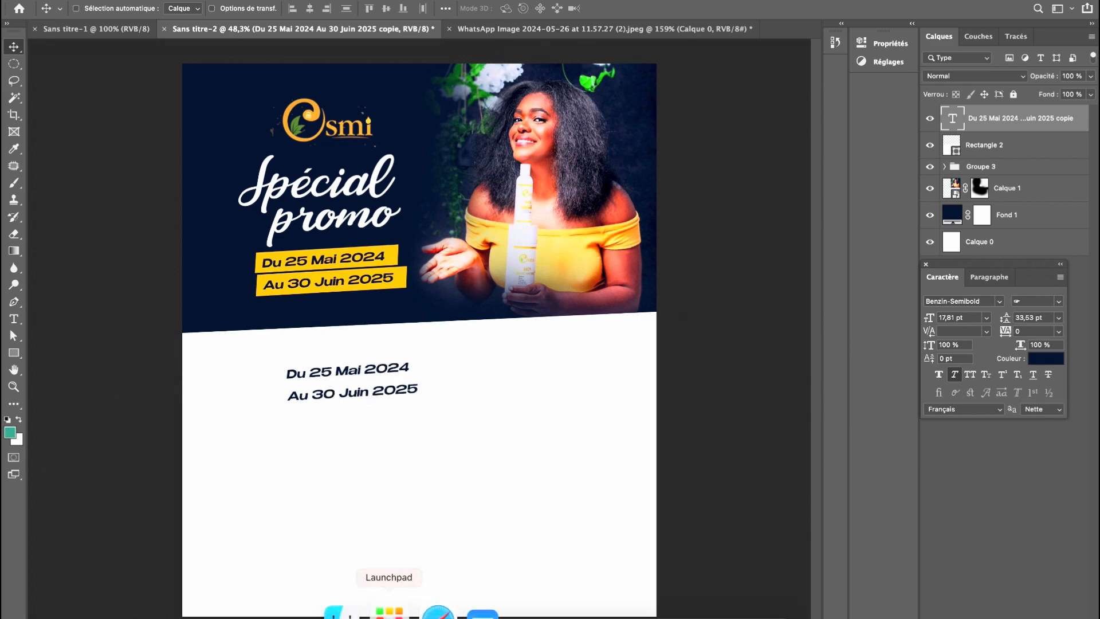
Switch to Safari, look through the complete Photoshop course page on hkmanagement.fr for price, programme and sample works, and return to Photoshop.
{"action": "left_click", "coordinate": [421, 610]}
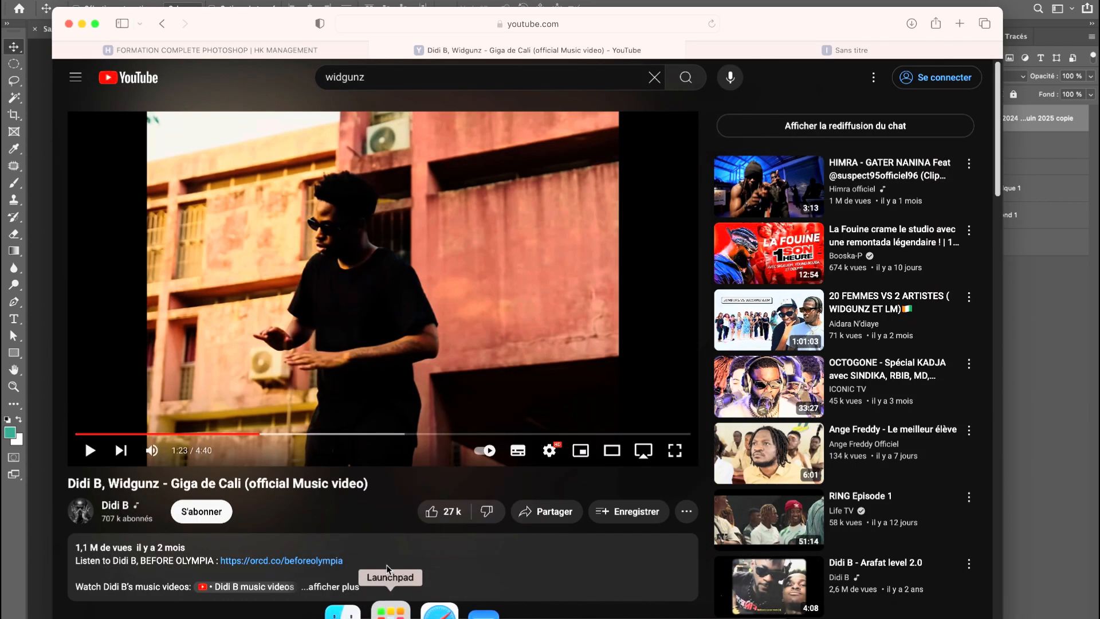
{"action": "left_click", "coordinate": [147, 47]}
{"action": "scroll", "coordinate": [320, 204], "scroll_direction": "down", "scroll_amount": 8}
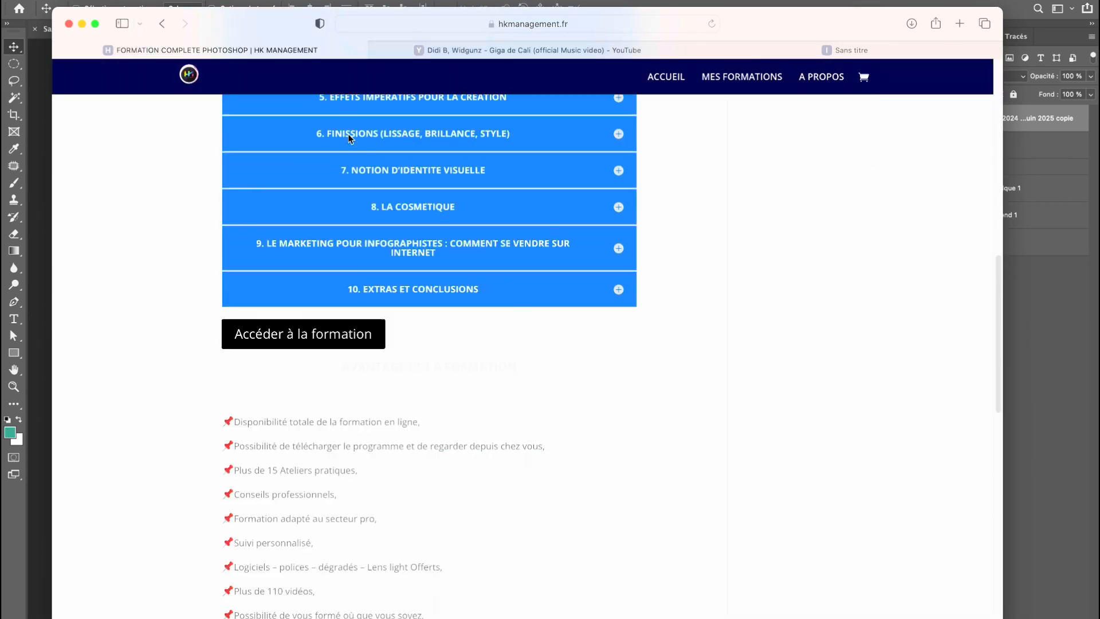
{"action": "scroll", "coordinate": [342, 236], "scroll_direction": "up", "scroll_amount": 10}
{"action": "scroll", "coordinate": [342, 236], "scroll_direction": "up", "scroll_amount": 2}
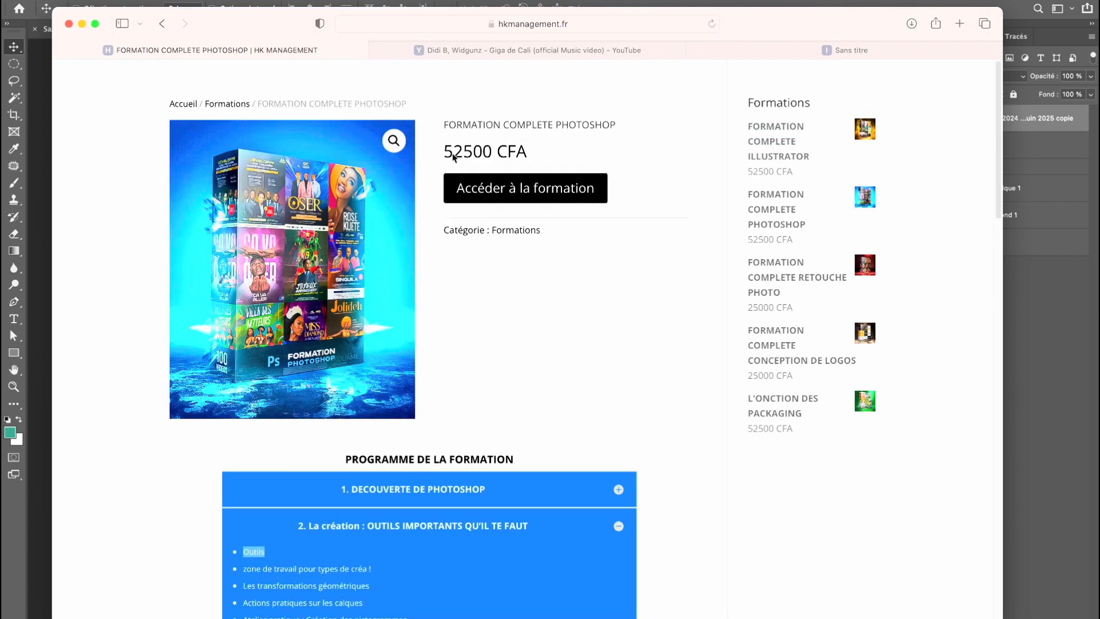
{"action": "left_click_drag", "start_coordinate": [453, 157], "coordinate": [557, 146]}
{"action": "scroll", "coordinate": [516, 292], "scroll_direction": "down", "scroll_amount": 1}
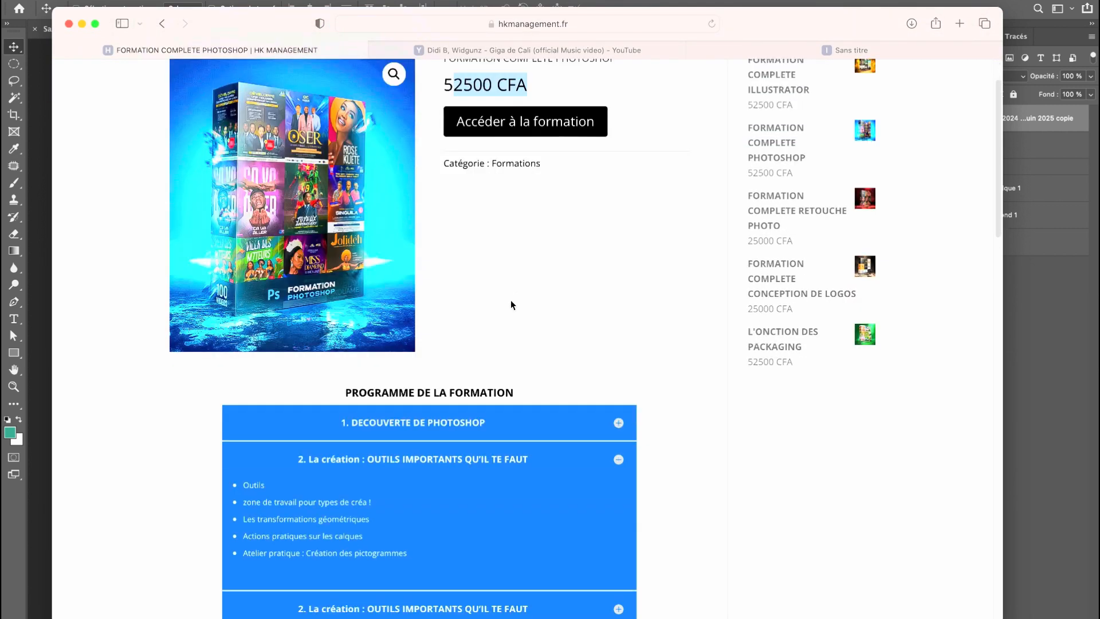
{"action": "scroll", "coordinate": [510, 300], "scroll_direction": "down", "scroll_amount": 1}
{"action": "scroll", "coordinate": [484, 409], "scroll_direction": "down", "scroll_amount": 2}
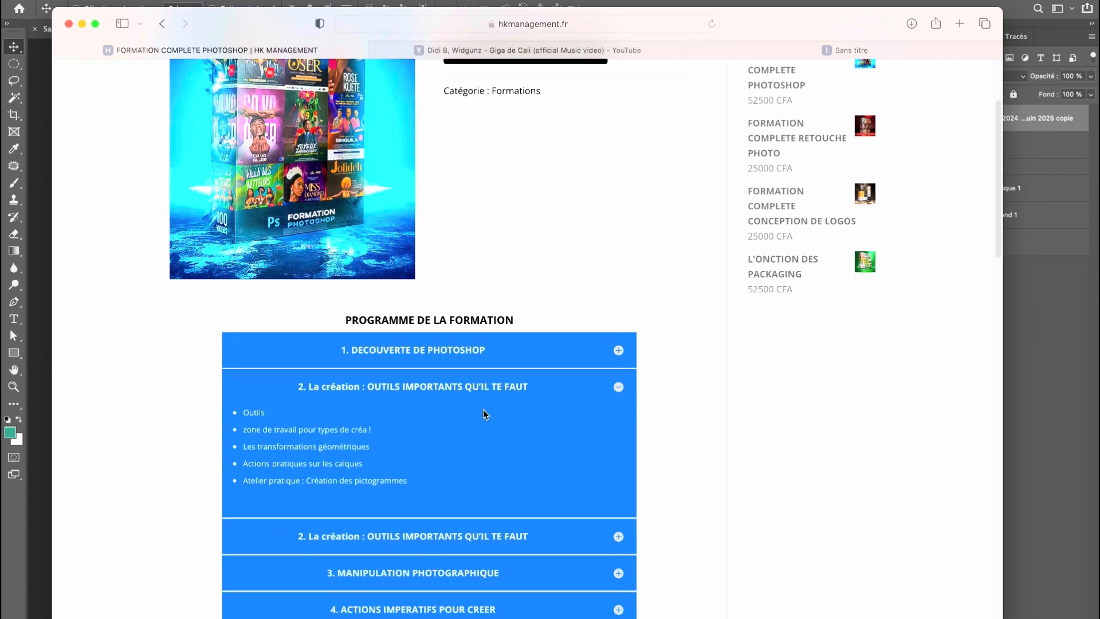
{"action": "scroll", "coordinate": [483, 409], "scroll_direction": "down", "scroll_amount": 15}
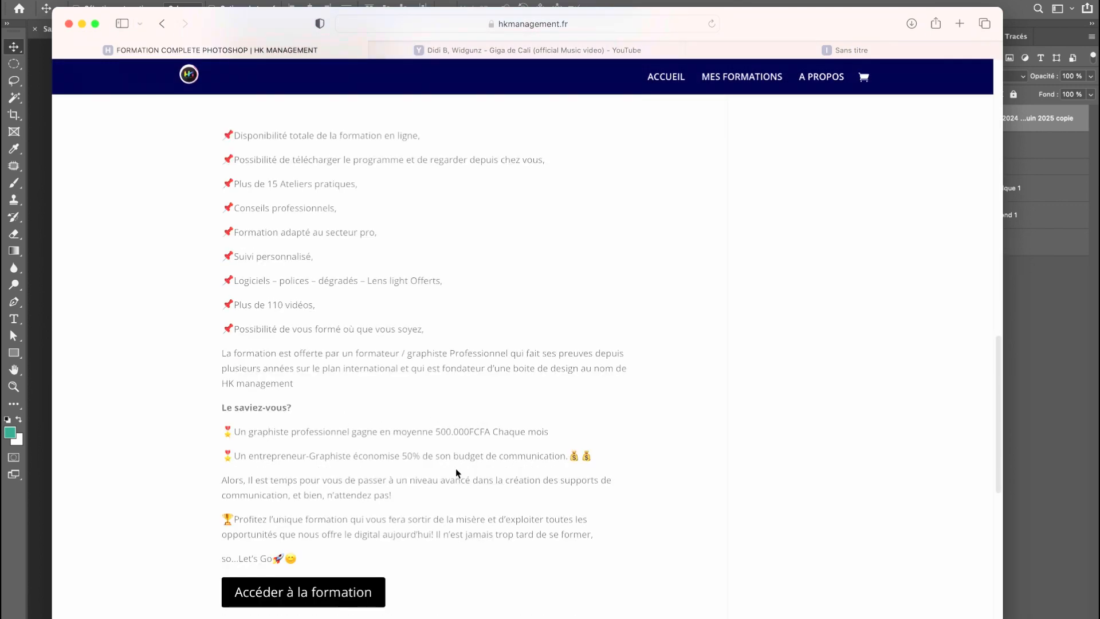
{"action": "scroll", "coordinate": [455, 469], "scroll_direction": "down", "scroll_amount": 7}
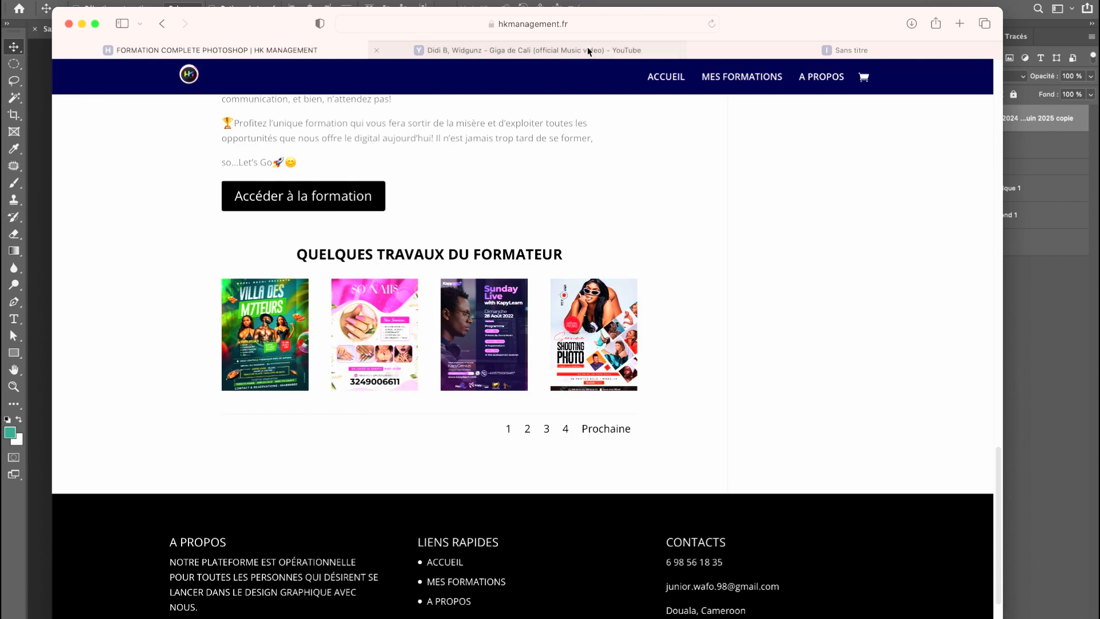
{"action": "left_click", "coordinate": [1053, 455]}
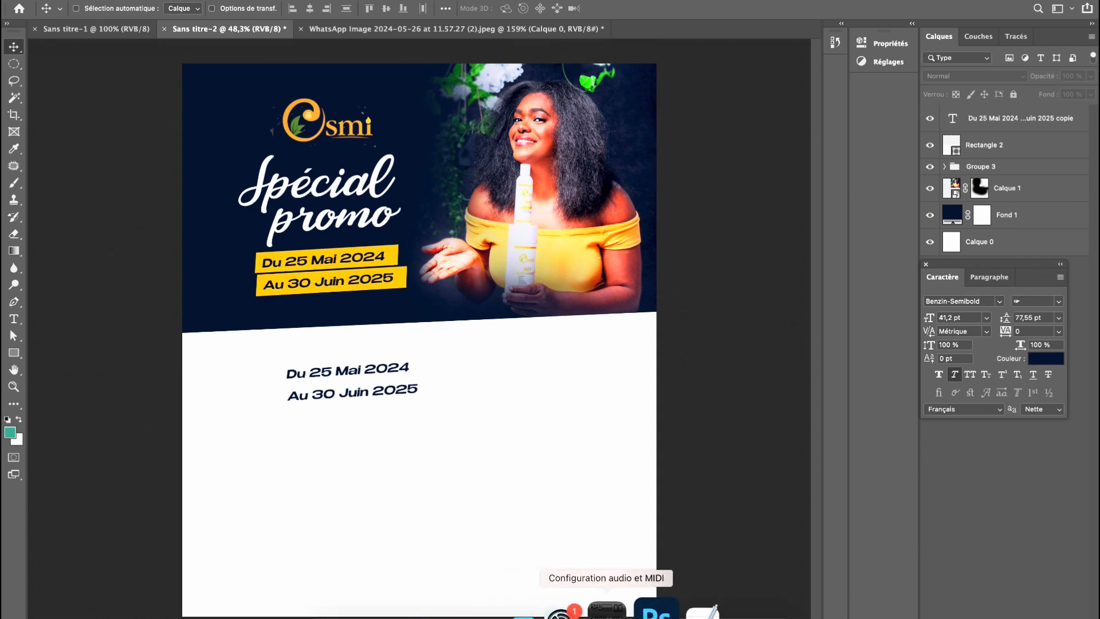
Switch to TextEdit, copy the line "Art of Making Your Hair Smile" and return to the flyer in Photoshop.
{"action": "left_click", "coordinate": [666, 611]}
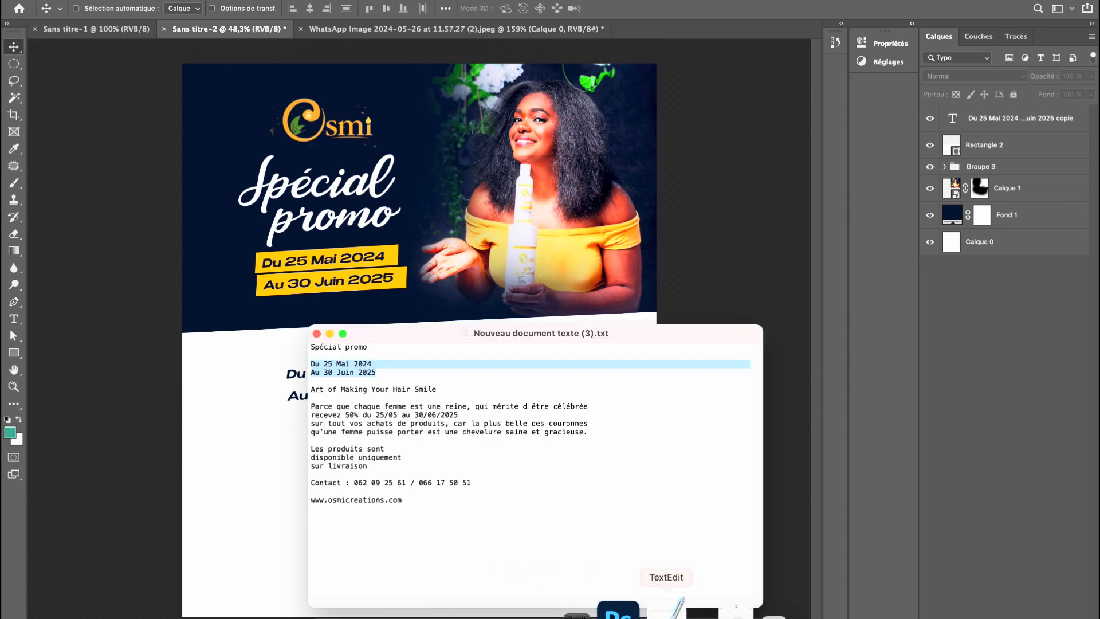
{"action": "triple_click", "coordinate": [381, 389]}
{"action": "key", "text": "super+c"}
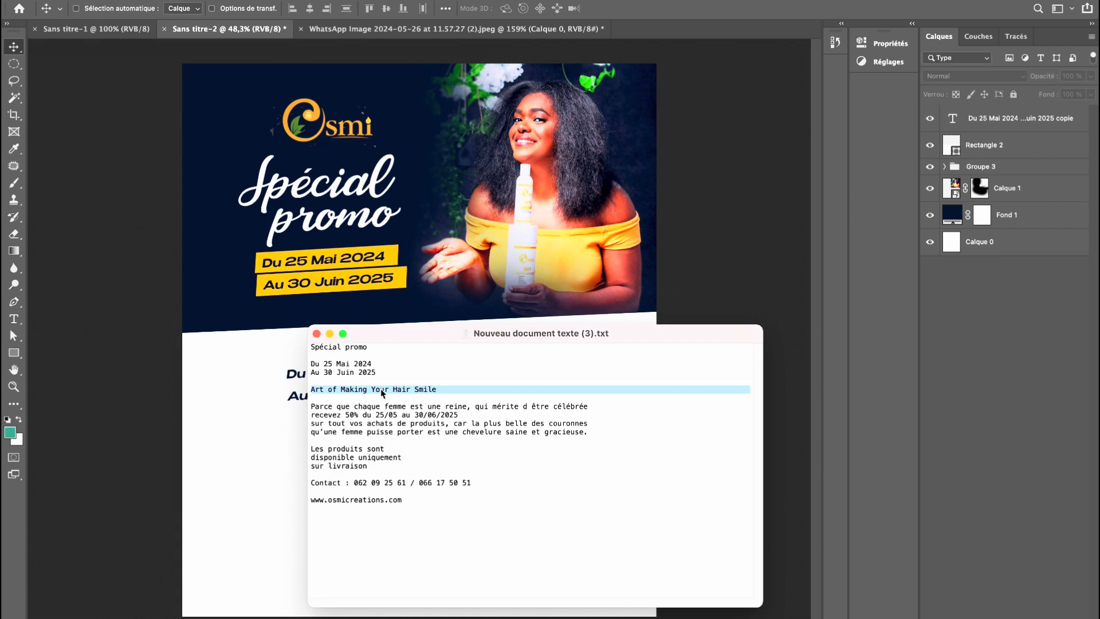
{"action": "left_click", "coordinate": [251, 397]}
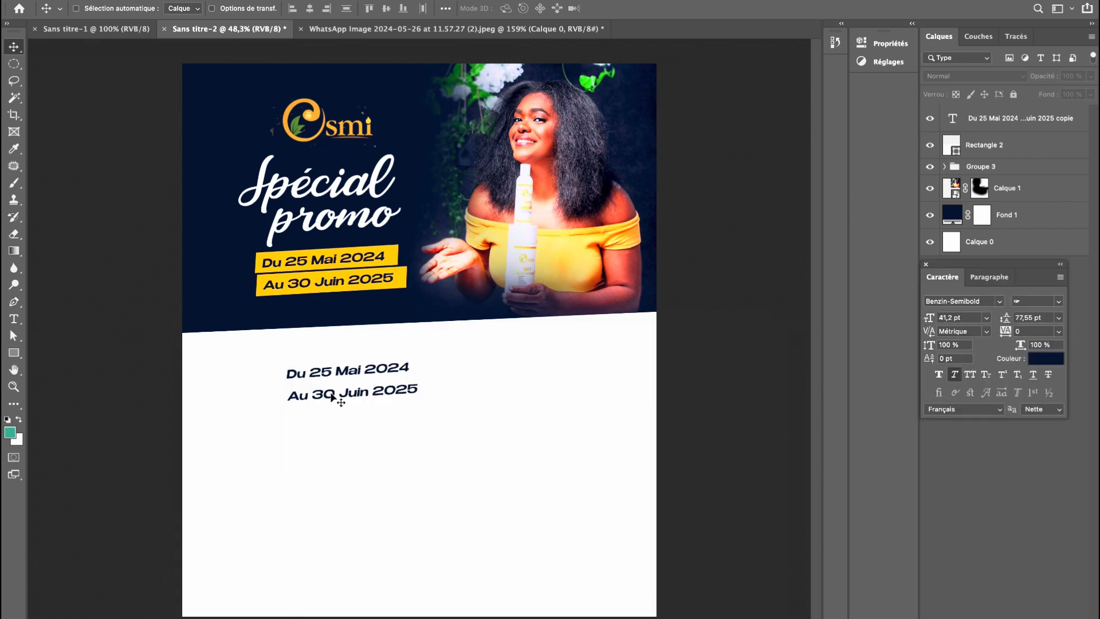
Replace the copied date text on the white area with the pasted line "Art of Making Your Hair Smile".
{"action": "left_click", "coordinate": [335, 395]}
{"action": "left_click", "coordinate": [545, 237]}
{"action": "left_click", "coordinate": [519, 230]}
{"action": "left_click", "coordinate": [519, 231]}
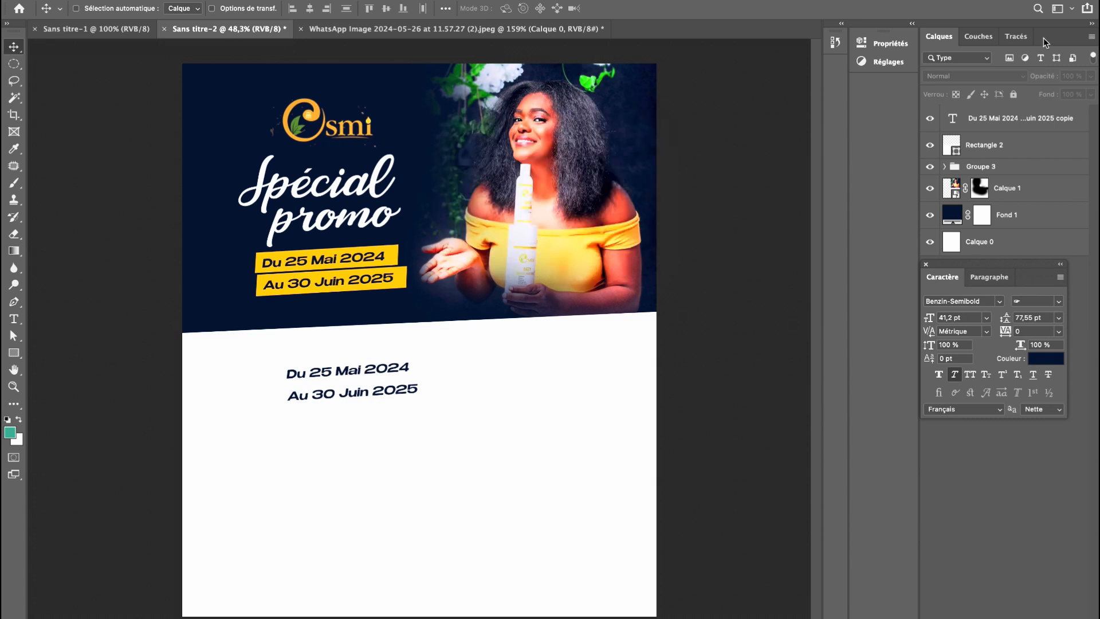
{"action": "left_click", "coordinate": [1000, 119]}
{"action": "double_click", "coordinate": [355, 382]}
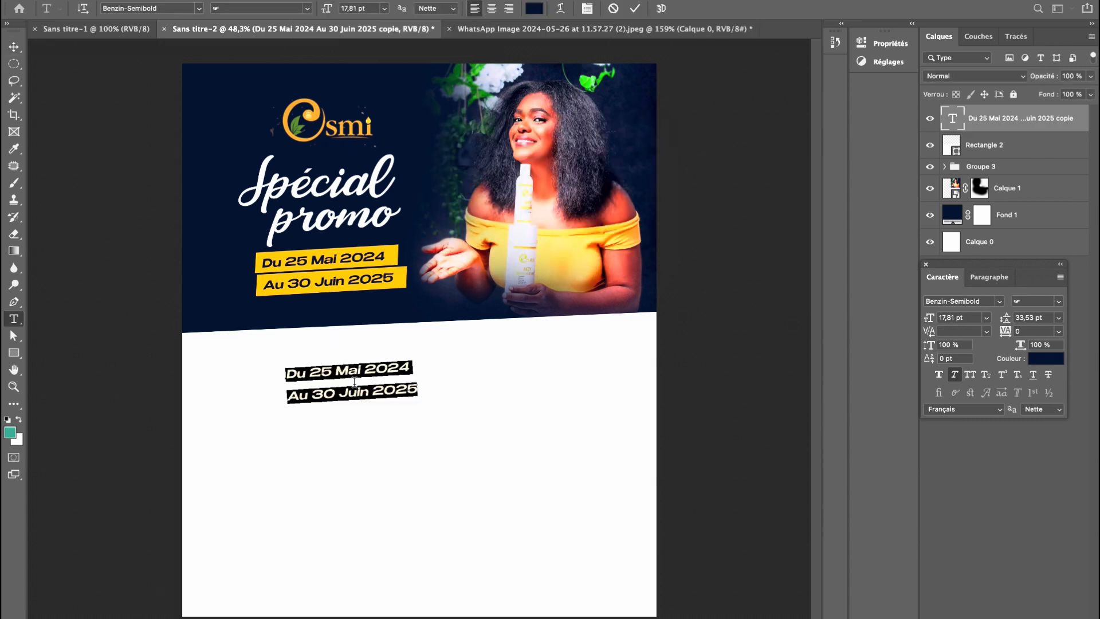
{"action": "key", "text": "super+v"}
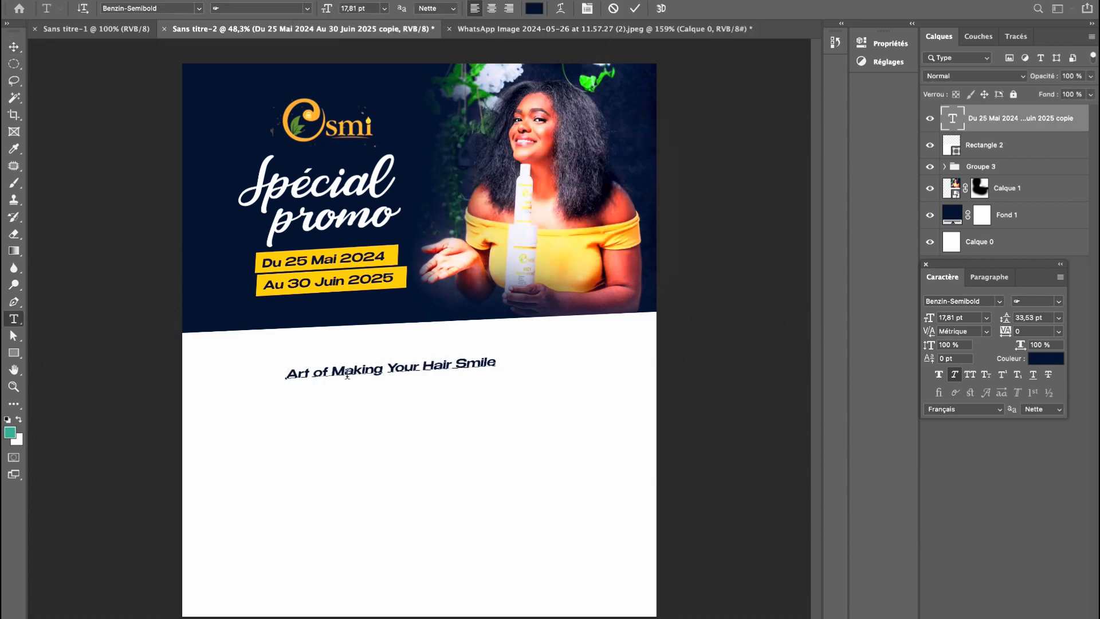
{"action": "left_click", "coordinate": [635, 8]}
Set the tagline's font size to 25 pt and move it up onto the slanted edge between the dark and white areas.
{"action": "left_click", "coordinate": [956, 317]}
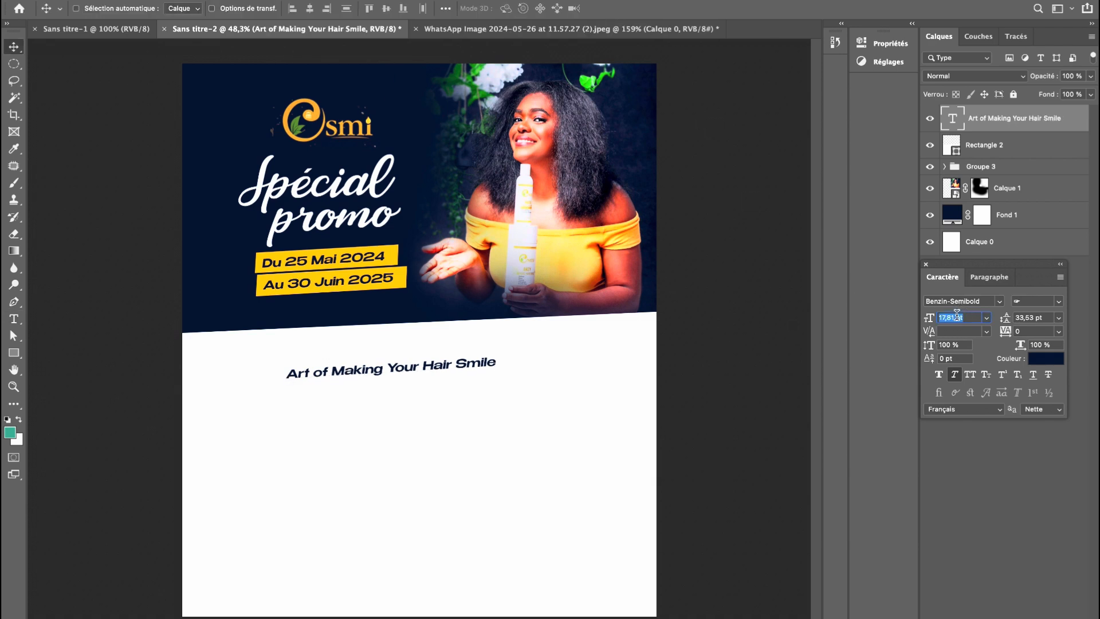
{"action": "type", "text": "14"}
{"action": "key", "text": "Return"}
{"action": "scroll", "coordinate": [957, 316], "scroll_direction": "down", "scroll_amount": 7}
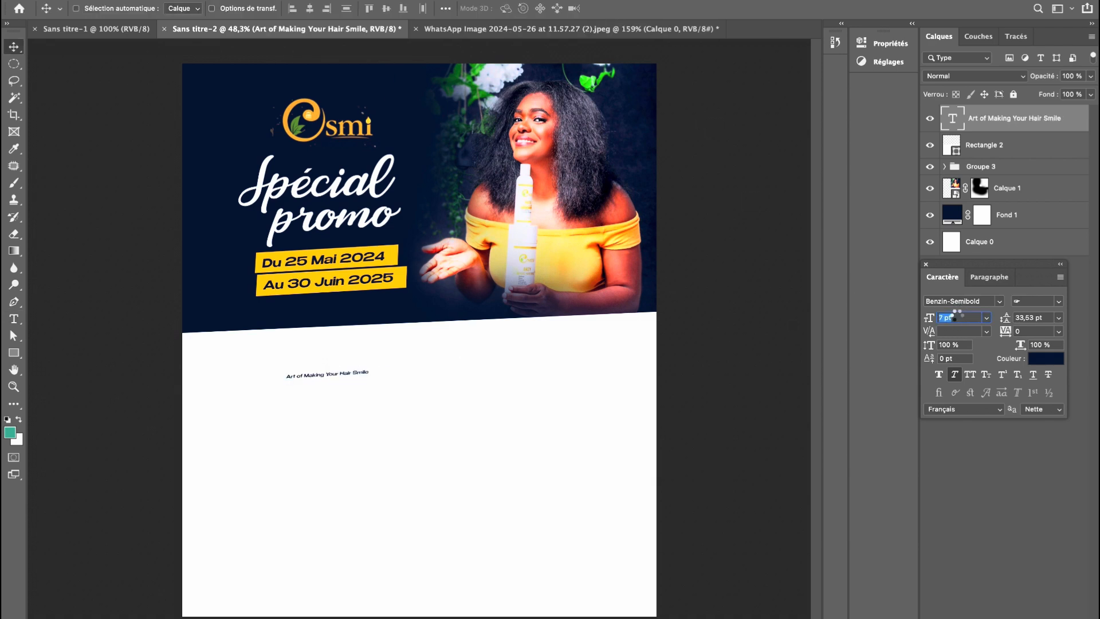
{"action": "scroll", "coordinate": [957, 316], "scroll_direction": "up", "scroll_amount": 18}
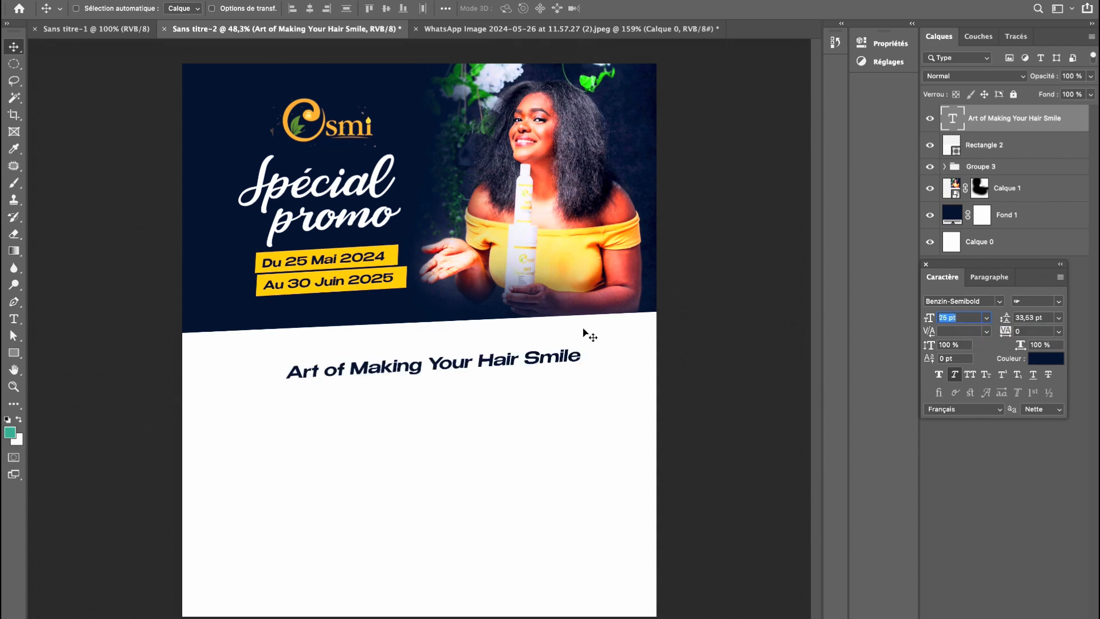
{"action": "left_click_drag", "start_coordinate": [575, 369], "coordinate": [563, 328]}
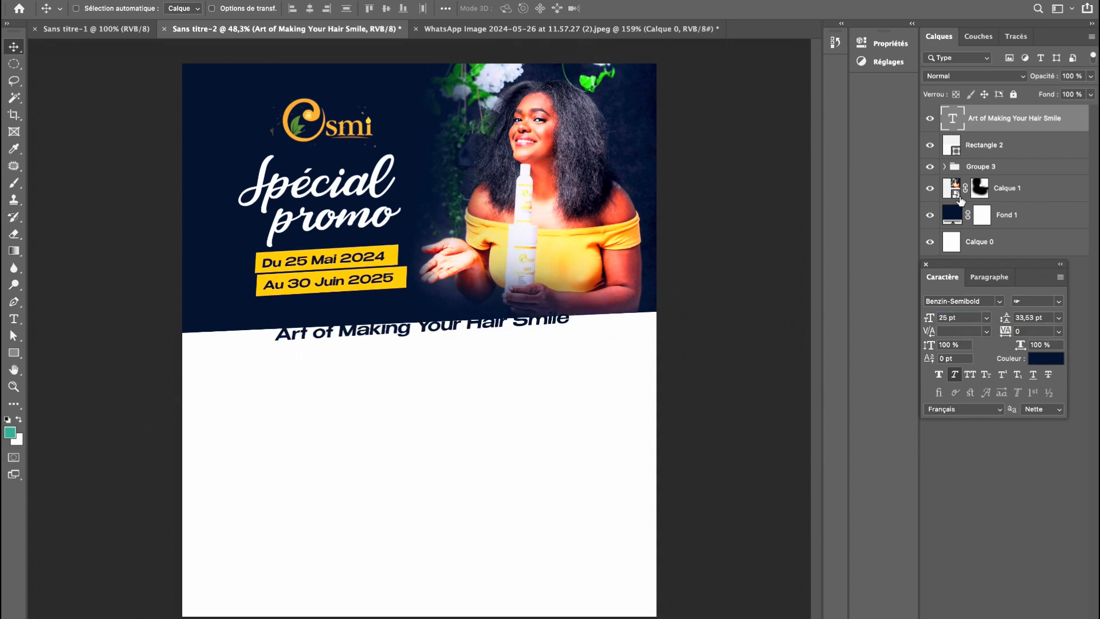
Duplicate the yellow rectangle behind the second date line and place the copy behind the tagline text, above the white shape.
{"action": "left_click", "coordinate": [397, 279], "text": "super"}
{"action": "left_click_drag", "start_coordinate": [396, 279], "coordinate": [407, 344]}
{"action": "left_click_drag", "start_coordinate": [1017, 263], "coordinate": [1011, 166]}
{"action": "left_click", "coordinate": [945, 194]}
{"action": "left_click_drag", "start_coordinate": [397, 364], "coordinate": [408, 304]}
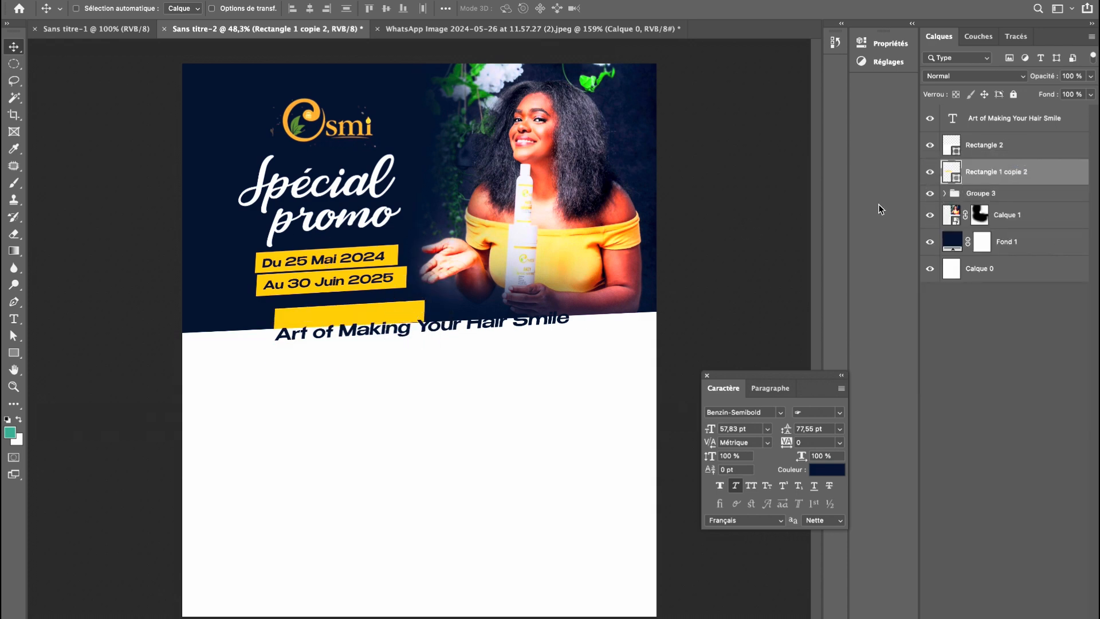
{"action": "left_click_drag", "start_coordinate": [978, 180], "coordinate": [977, 147]}
Stretch the copied yellow rectangle into a long slanted band and centre it behind the tagline.
{"action": "left_click_drag", "start_coordinate": [430, 314], "coordinate": [514, 310]}
{"action": "key", "text": "ctrl+t"}
{"action": "left_click_drag", "start_coordinate": [545, 346], "coordinate": [548, 346]}
{"action": "left_click_drag", "start_coordinate": [405, 317], "coordinate": [408, 326]}
{"action": "key", "text": "Return"}
{"action": "left_click_drag", "start_coordinate": [474, 309], "coordinate": [487, 333]}
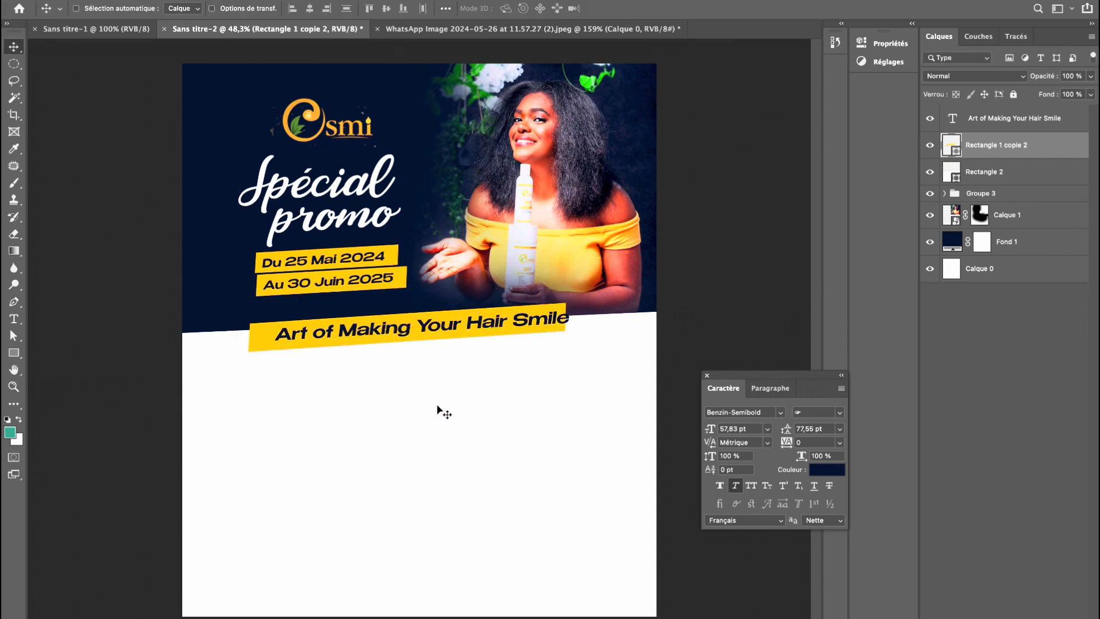
Move the band's corner points to slant its ends and extend it past the tagline, about 2178 × 312 px.
{"action": "left_click", "coordinate": [14, 337]}
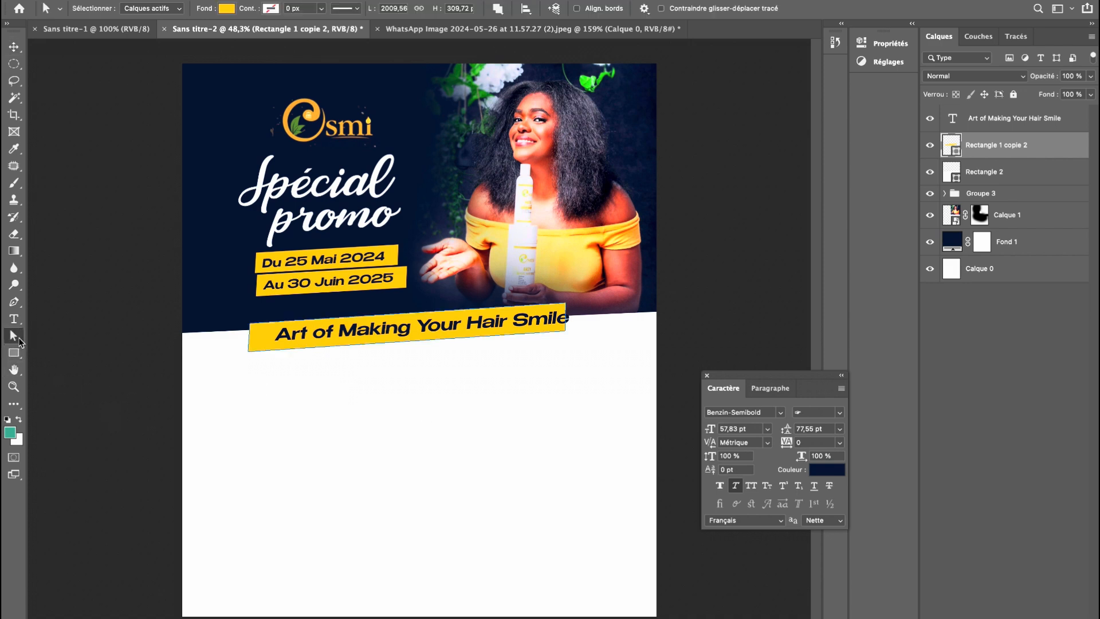
{"action": "left_click", "coordinate": [246, 352]}
{"action": "left_click_drag", "start_coordinate": [245, 354], "coordinate": [245, 352]}
{"action": "left_click_drag", "start_coordinate": [563, 333], "coordinate": [589, 303]}
{"action": "left_click", "coordinate": [556, 392]}
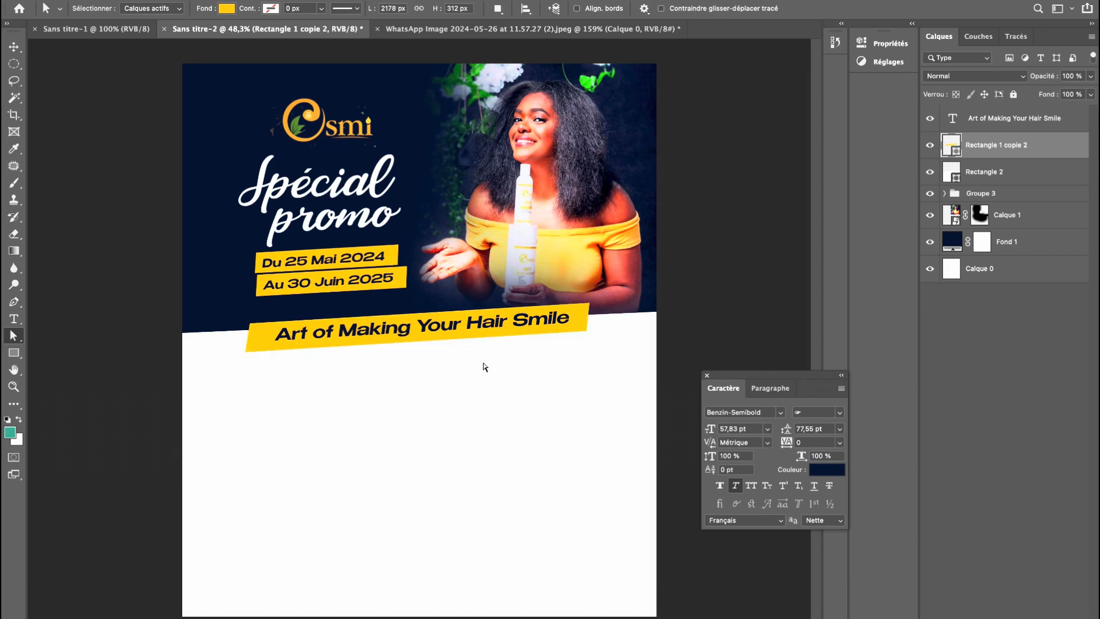
Adjust the corner points at the band's left end to shorten it to about 2146 px wide.
{"action": "left_click", "coordinate": [250, 350]}
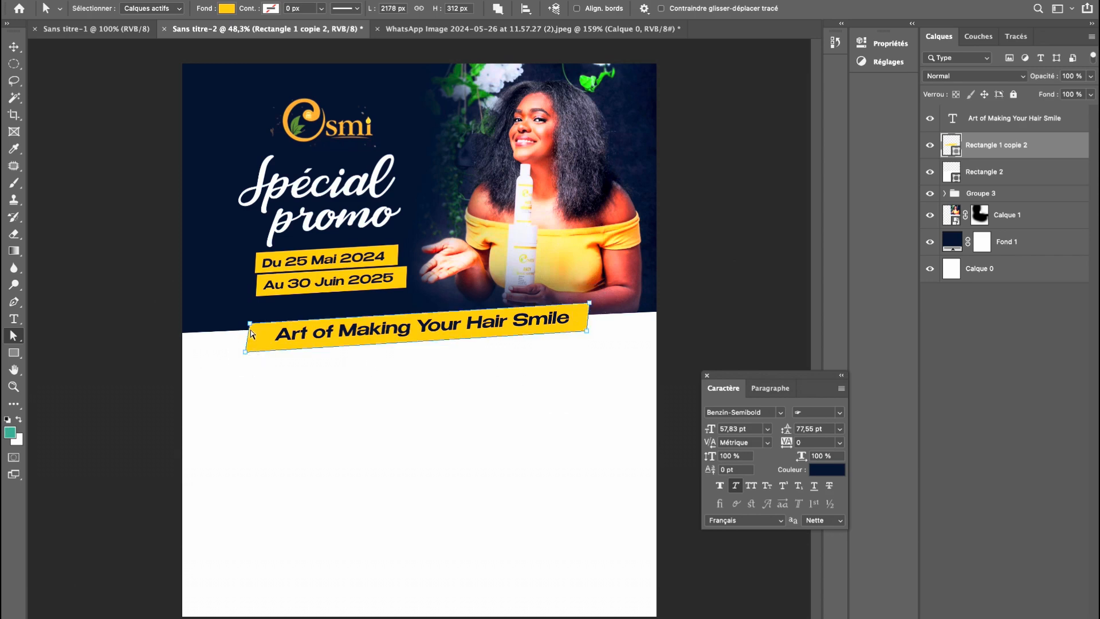
{"action": "mouse_move", "coordinate": [251, 327]}
{"action": "left_mouse_down"}
{"action": "mouse_move", "coordinate": [253, 352]}
{"action": "mouse_move", "coordinate": [255, 327]}
{"action": "left_mouse_up"}
{"action": "left_click", "coordinate": [247, 352]}
{"action": "left_click", "coordinate": [273, 480]}
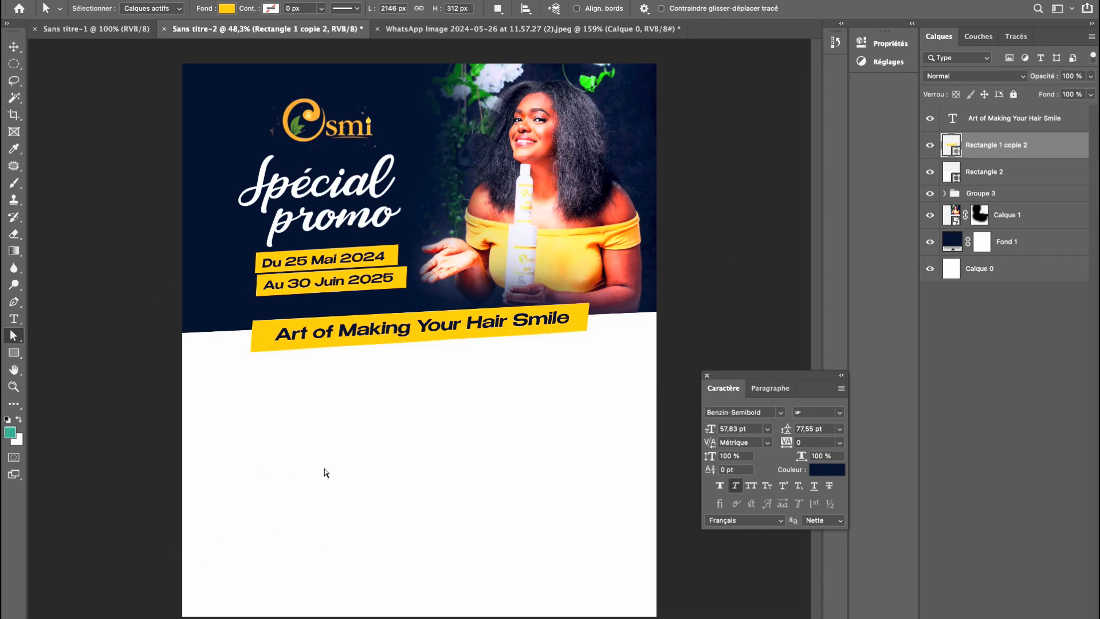
{"action": "left_click", "coordinate": [251, 353]}
{"action": "left_click", "coordinate": [289, 440]}
Nudge the tagline text slightly left to centre it within the yellow band.
{"action": "left_click", "coordinate": [13, 46]}
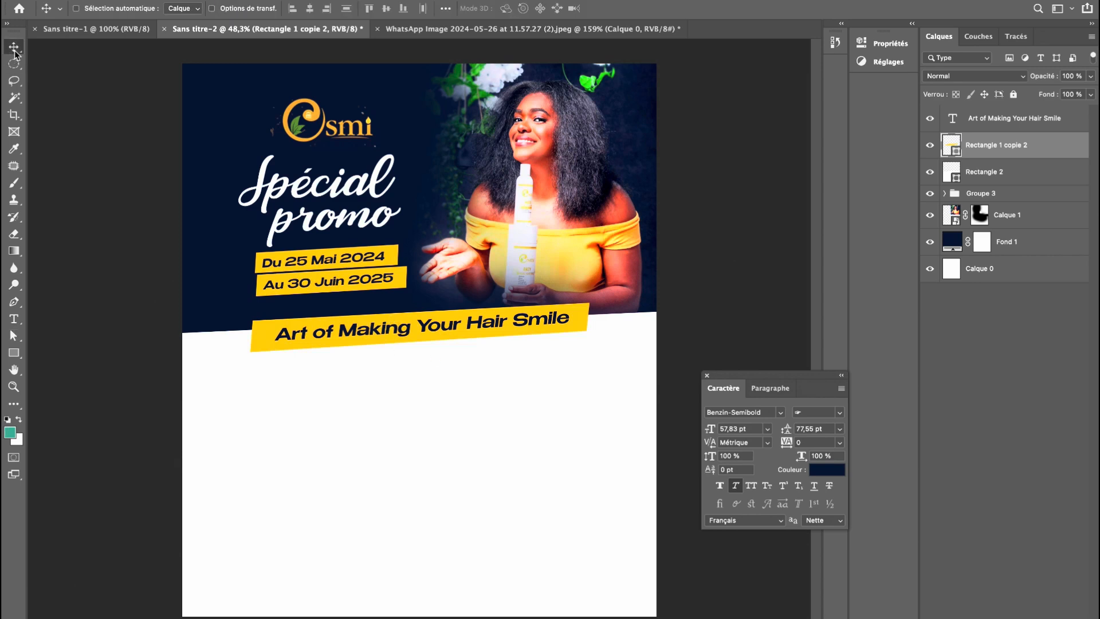
{"action": "left_click", "coordinate": [1024, 124]}
{"action": "key", "text": "Left"}
{"action": "key", "text": "Left"}
{"action": "key", "text": "Left"}
{"action": "key", "text": "Left"}
{"action": "key", "text": "Left"}
{"action": "key", "text": "Left"}
{"action": "key", "text": "Left"}
{"action": "key", "text": "Left"}
{"action": "key", "text": "Left"}
{"action": "key", "text": "Left"}
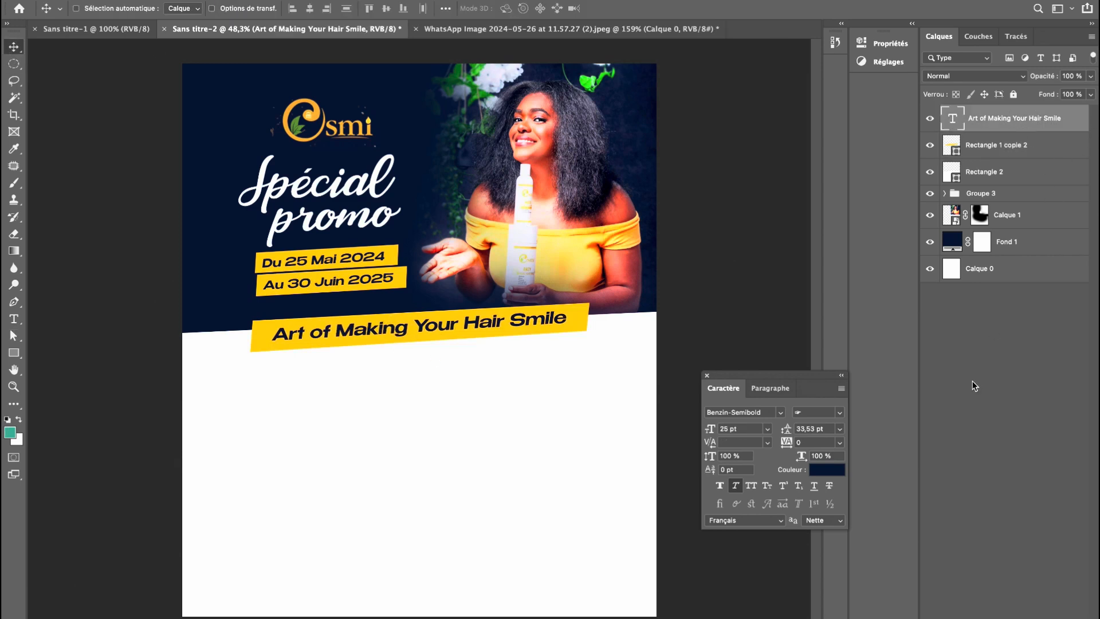
Change the tagline's font to Aeonis LT Pro in the Bold style.
{"action": "left_click", "coordinate": [781, 413]}
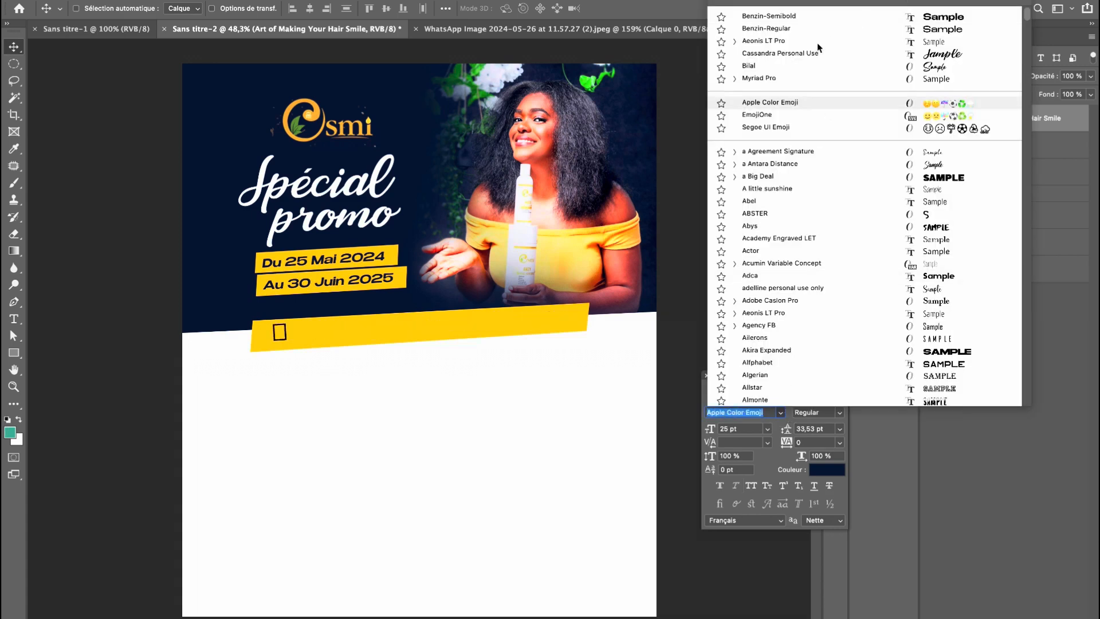
{"action": "left_click", "coordinate": [762, 41]}
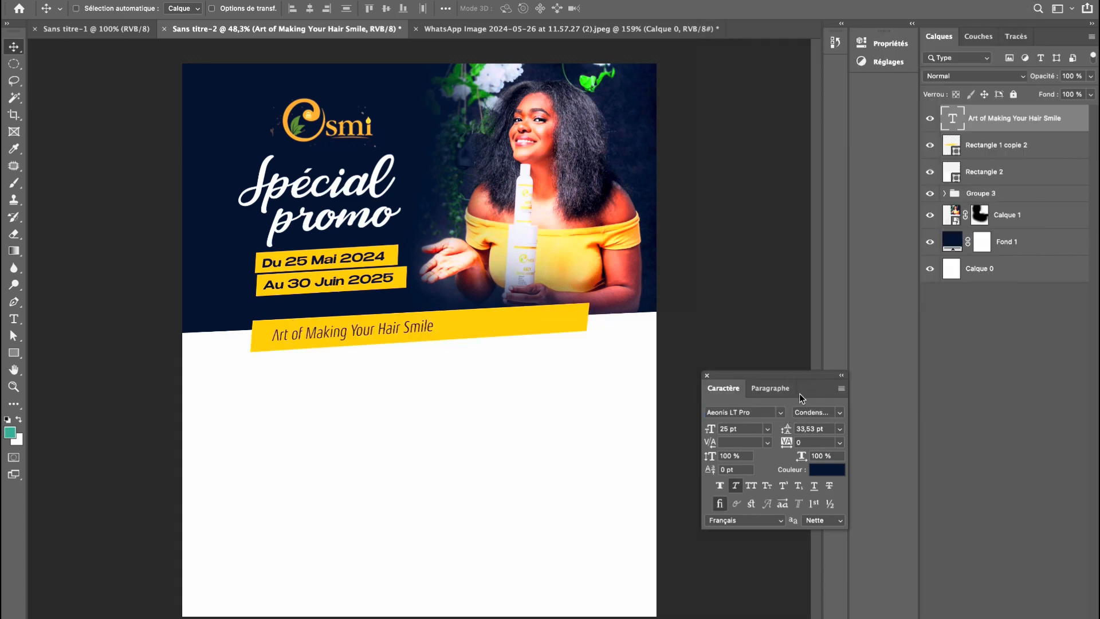
{"action": "left_click", "coordinate": [843, 413]}
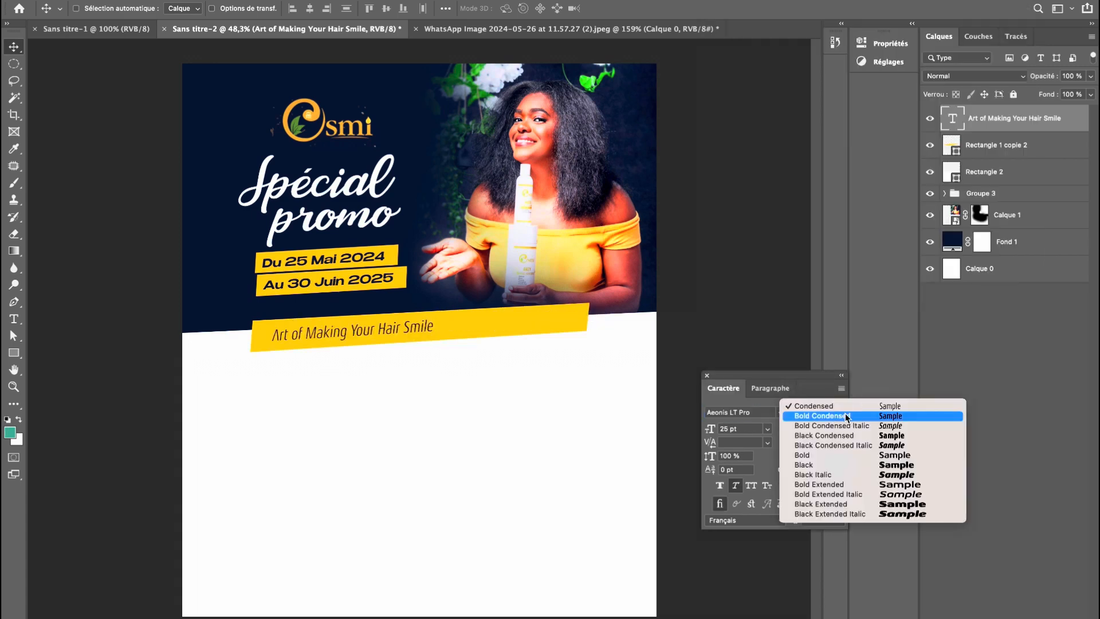
{"action": "left_click", "coordinate": [894, 458]}
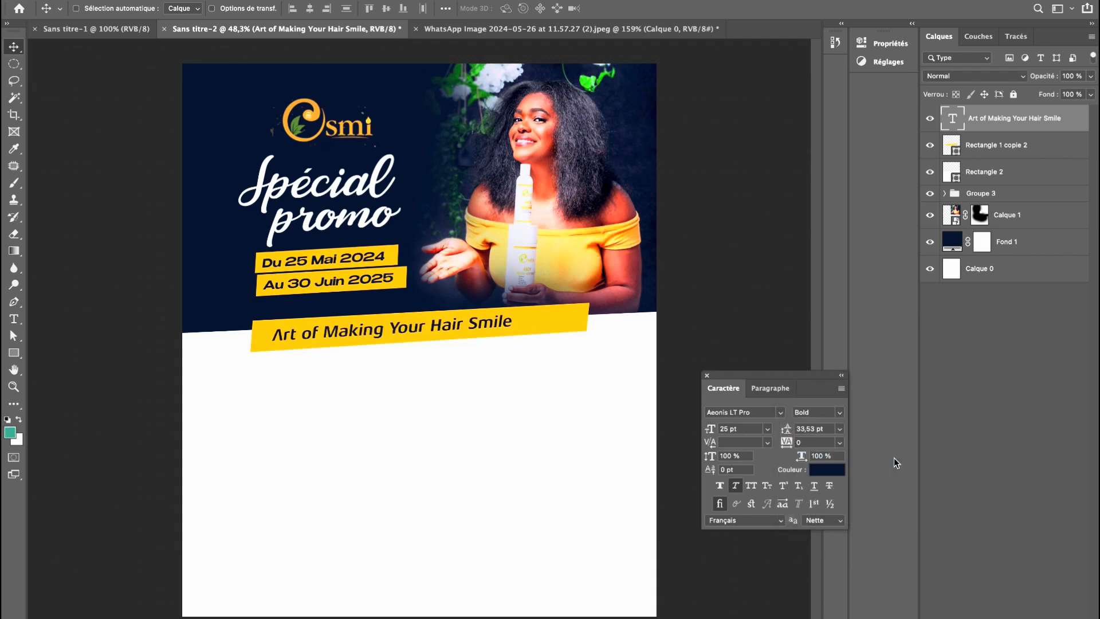
Try the Black Condensed style and faux bold on the tagline, reverting each one.
{"action": "left_click", "coordinate": [845, 414]}
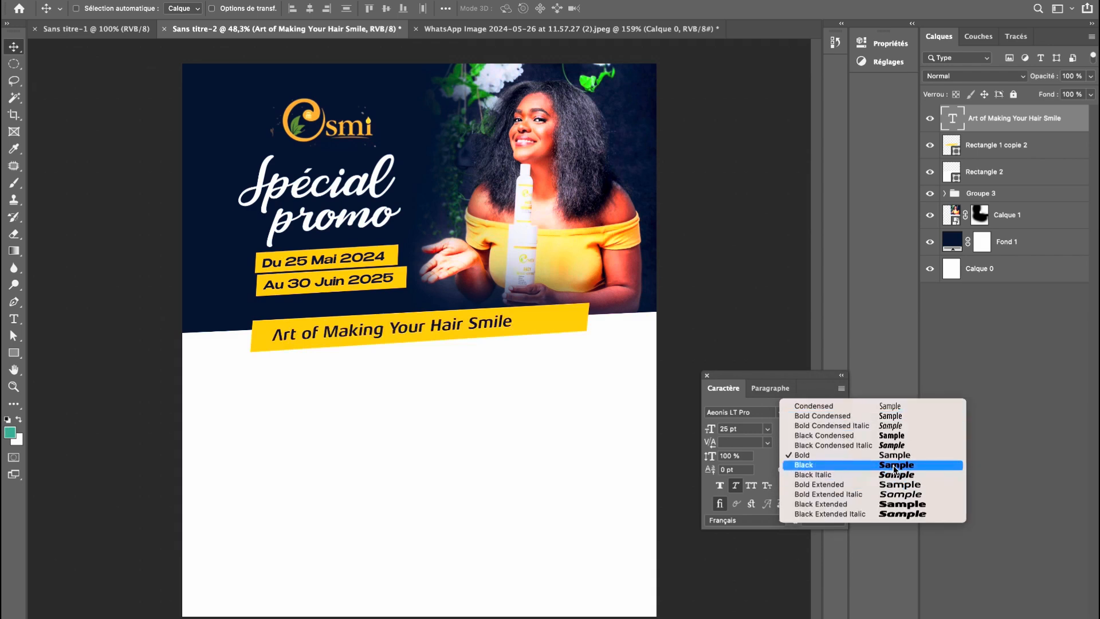
{"action": "left_click", "coordinate": [894, 435]}
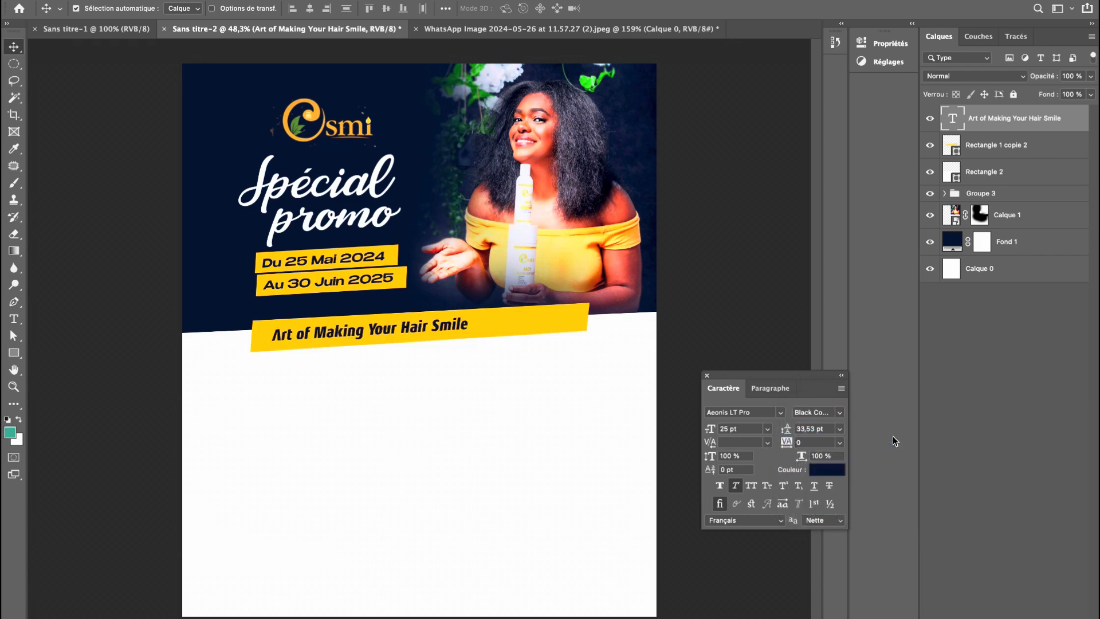
{"action": "key", "text": "ctrl+z"}
{"action": "left_click", "coordinate": [720, 486]}
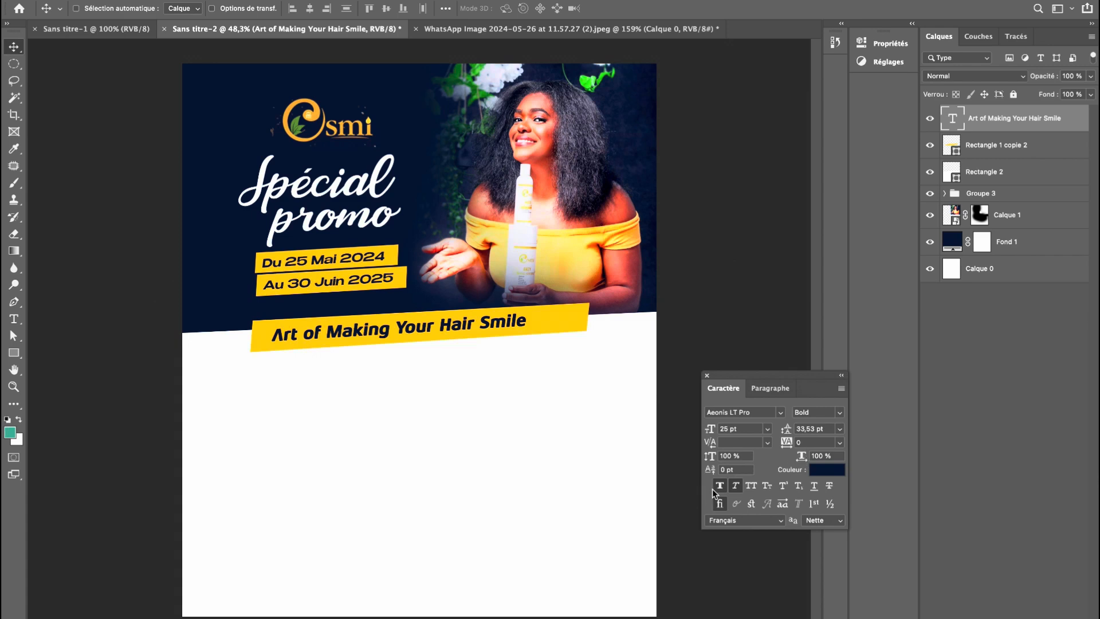
{"action": "left_click", "coordinate": [721, 487]}
Shift the tagline toward the middle of the band and set its tracking to -20 and font size to 27 pt.
{"action": "left_click_drag", "start_coordinate": [474, 327], "coordinate": [493, 326]}
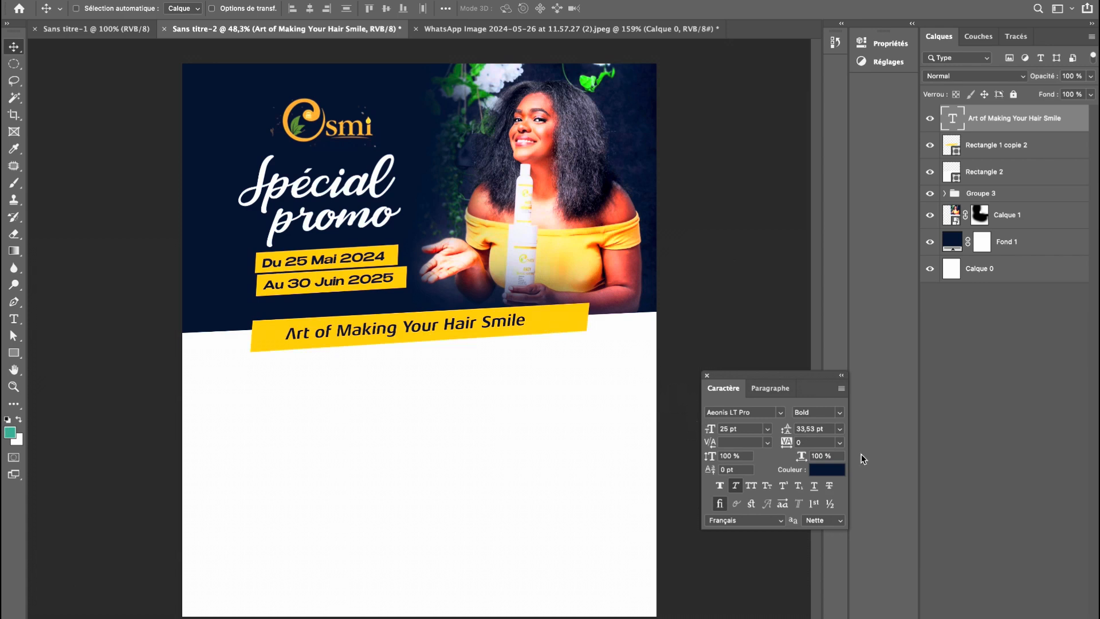
{"action": "left_click", "coordinate": [826, 445]}
{"action": "key", "text": "Down"}
{"action": "key", "text": "Down"}
{"action": "key", "text": "Down"}
{"action": "key", "text": "Down"}
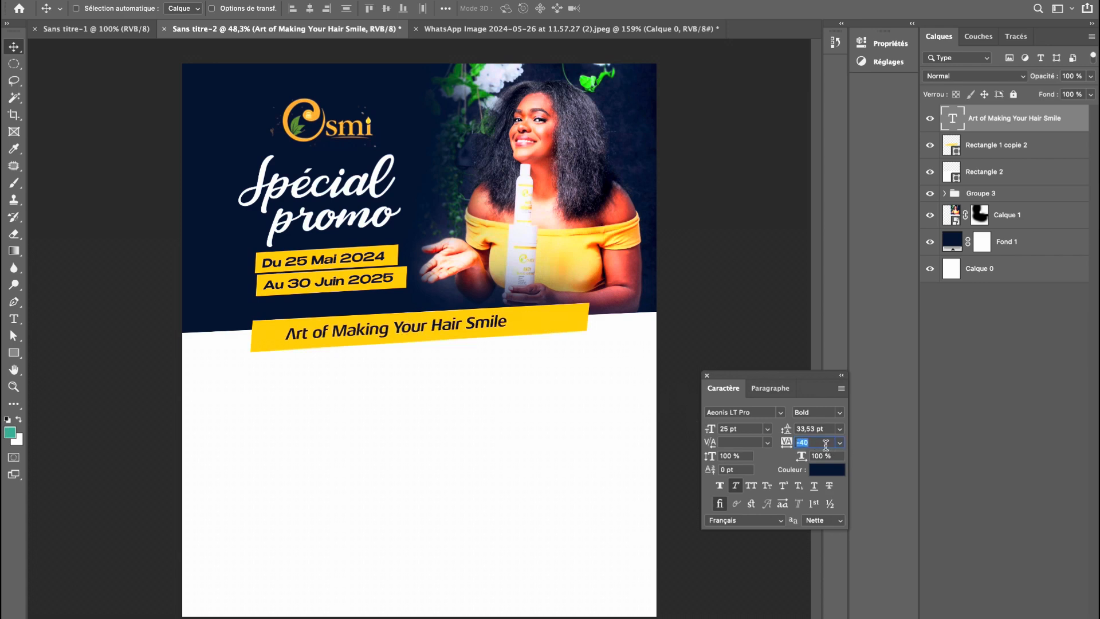
{"action": "key", "text": "Up"}
{"action": "key", "text": "Up"}
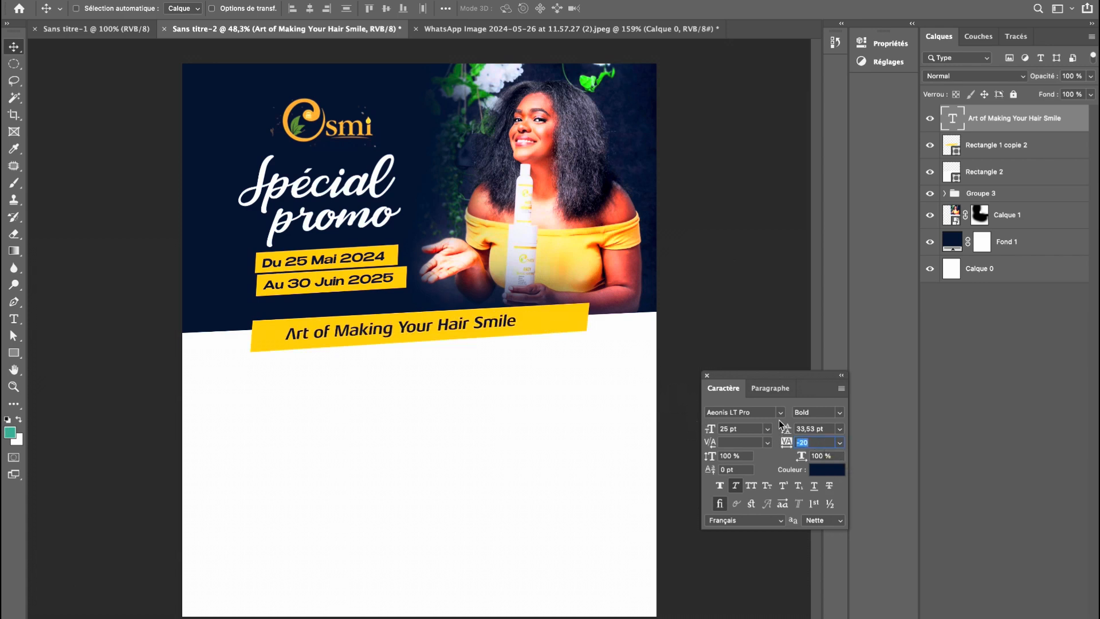
{"action": "left_click", "coordinate": [748, 427]}
{"action": "key", "text": "Up"}
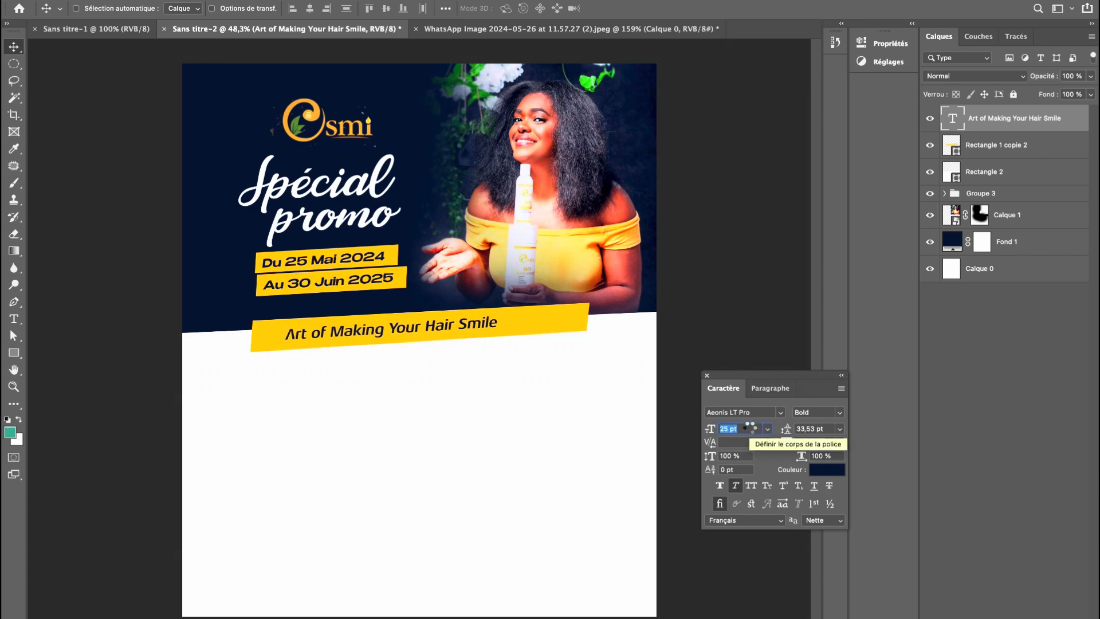
{"action": "key", "text": "Return"}
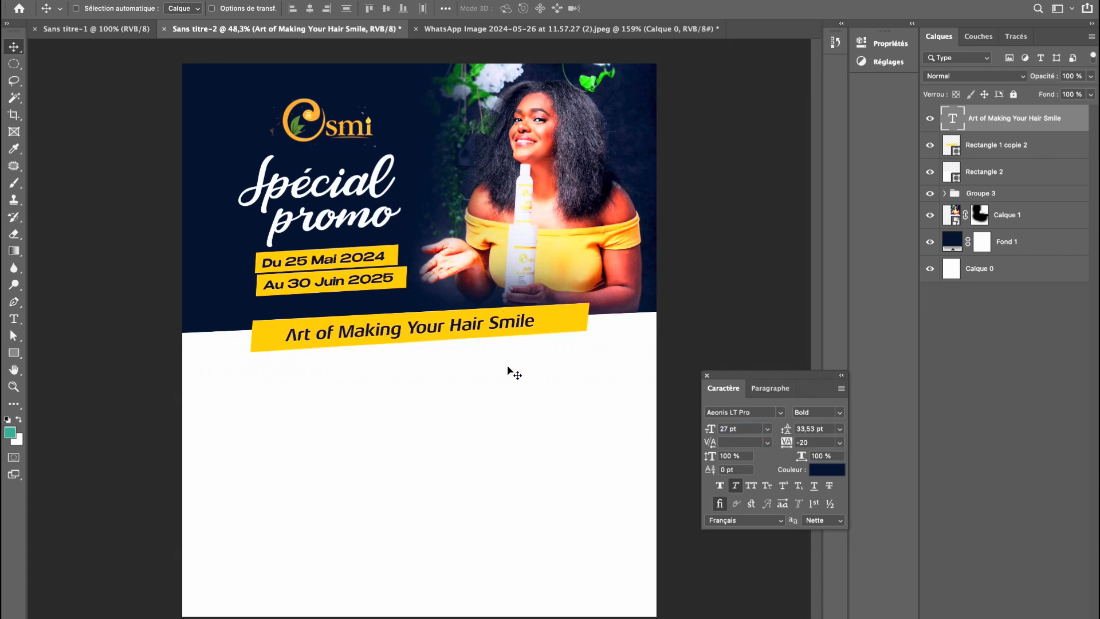
Nudge the enlarged tagline text left within the yellow band.
{"action": "key", "text": "Up"}
{"action": "key", "text": "Up"}
{"action": "key", "text": "Up"}
{"action": "key", "text": "Up"}
{"action": "key", "text": "Left"}
{"action": "key", "text": "Left"}
{"action": "key", "text": "Left"}
{"action": "key", "text": "Left"}
{"action": "key", "text": "Left"}
{"action": "key", "text": "Left"}
{"action": "key", "text": "Left"}
{"action": "key", "text": "Left"}
{"action": "key", "text": "Left"}
{"action": "key", "text": "Left"}
{"action": "key", "text": "Left"}
{"action": "key", "text": "Left"}
{"action": "key", "text": "Left"}
{"action": "key", "text": "Left"}
{"action": "key", "text": "Left"}
{"action": "key", "text": "Left"}
{"action": "key", "text": "Left"}
{"action": "key", "text": "Left"}
{"action": "key", "text": "Left"}
{"action": "key", "text": "Left"}
{"action": "key", "text": "Left"}
{"action": "key", "text": "Left"}
{"action": "key", "text": "Left"}
{"action": "key", "text": "Left"}
{"action": "key", "text": "Left"}
{"action": "key", "text": "Left"}
{"action": "key", "text": "Left"}
{"action": "key", "text": "Left"}
{"action": "key", "text": "Left"}
{"action": "key", "text": "Left"}
{"action": "key", "text": "Left"}
{"action": "key", "text": "Left"}
{"action": "key", "text": "Left"}
{"action": "key", "text": "Left"}
{"action": "key", "text": "Left"}
{"action": "key", "text": "Left"}
{"action": "key", "text": "Left"}
{"action": "key", "text": "Left"}
{"action": "key", "text": "Left"}
{"action": "key", "text": "Left"}
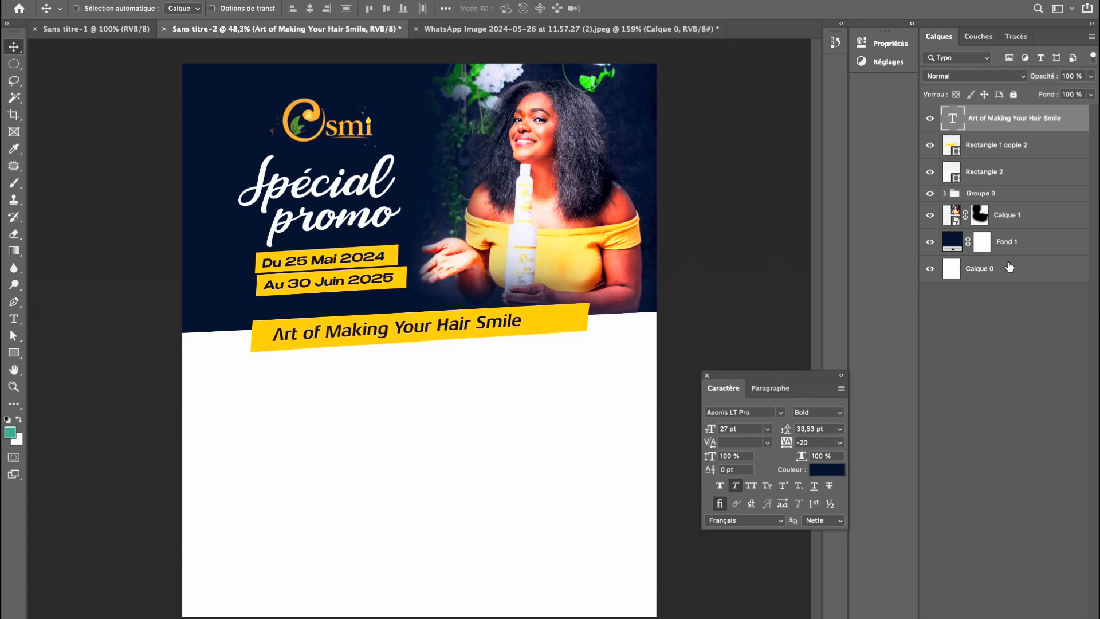
Select the tagline and its band together and nudge them slightly left along the slanted edge.
{"action": "left_click", "coordinate": [1015, 145], "text": "shift"}
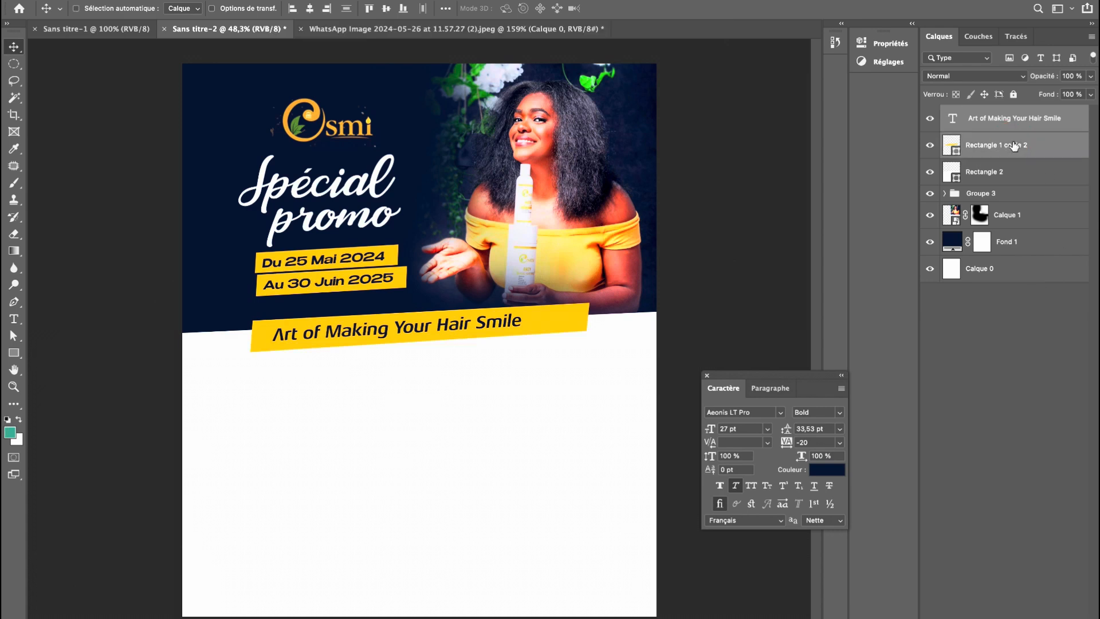
{"action": "key", "text": "Left"}
{"action": "key", "text": "Left"}
{"action": "key", "text": "Left"}
{"action": "key", "text": "Left"}
{"action": "key", "text": "Left"}
{"action": "key", "text": "Left"}
{"action": "key", "text": "Left"}
{"action": "key", "text": "Left"}
{"action": "key", "text": "Left"}
{"action": "key", "text": "Left"}
{"action": "key", "text": "Left"}
{"action": "key", "text": "Left"}
{"action": "key", "text": "Left"}
{"action": "key", "text": "Left"}
{"action": "key", "text": "Left"}
{"action": "key", "text": "Left"}
{"action": "key", "text": "Left"}
{"action": "key", "text": "Left"}
{"action": "key", "text": "Left"}
{"action": "key", "text": "Left"}
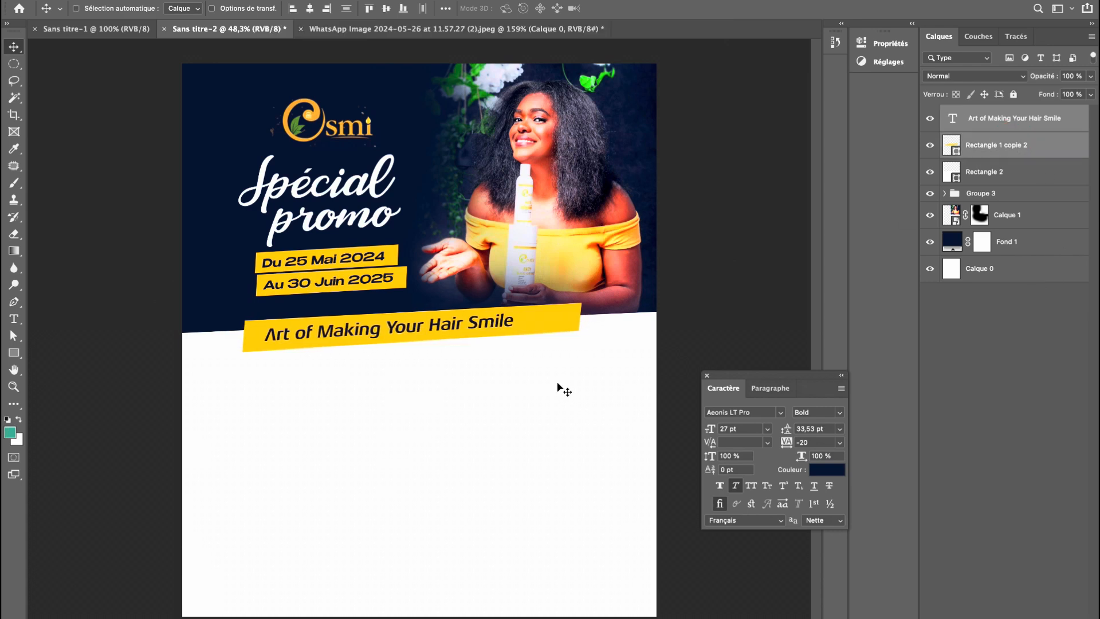
{"action": "key", "text": "Right"}
{"action": "key", "text": "Right"}
{"action": "key", "text": "Right"}
{"action": "key", "text": "Right"}
{"action": "key", "text": "Right"}
{"action": "key", "text": "Right"}
{"action": "key", "text": "Right"}
{"action": "key", "text": "Right"}
{"action": "key", "text": "Right"}
{"action": "key", "text": "Right"}
{"action": "key", "text": "Right"}
{"action": "key", "text": "Right"}
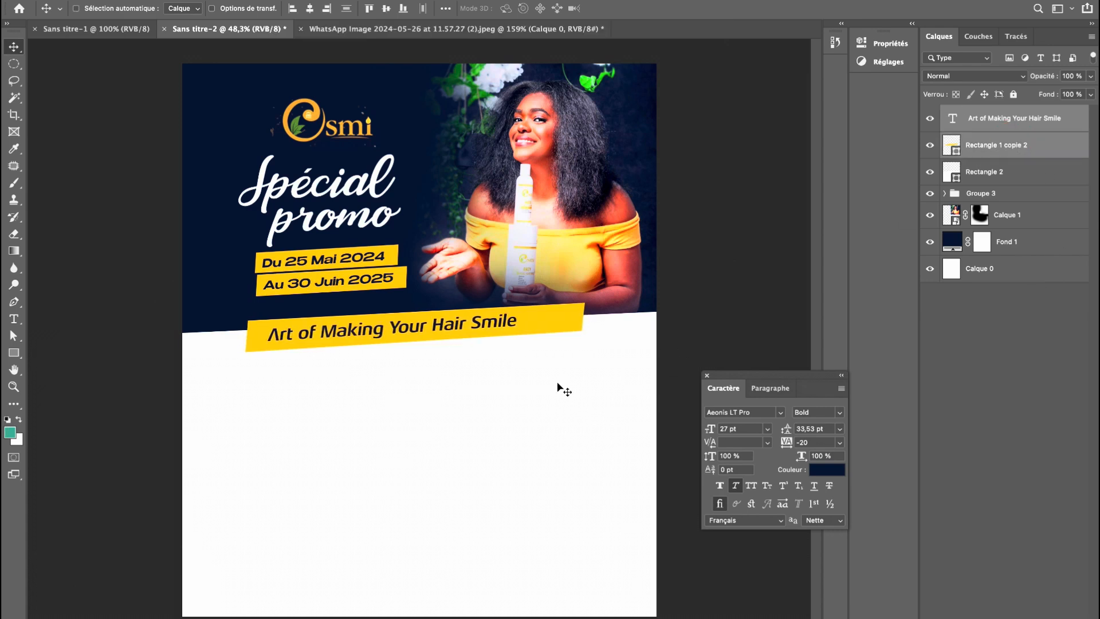
Recolour the tagline's yellow band, sampling greens from the photo's leaves and adjusting the colour to green #1c990b.
{"action": "left_click", "coordinate": [963, 148]}
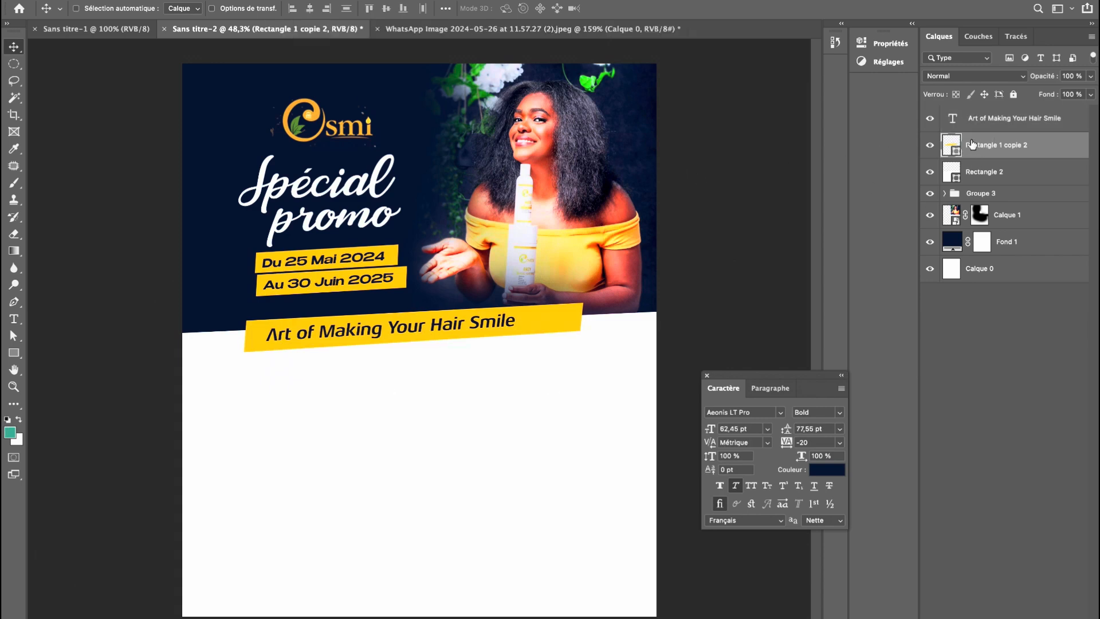
{"action": "double_click", "coordinate": [952, 148]}
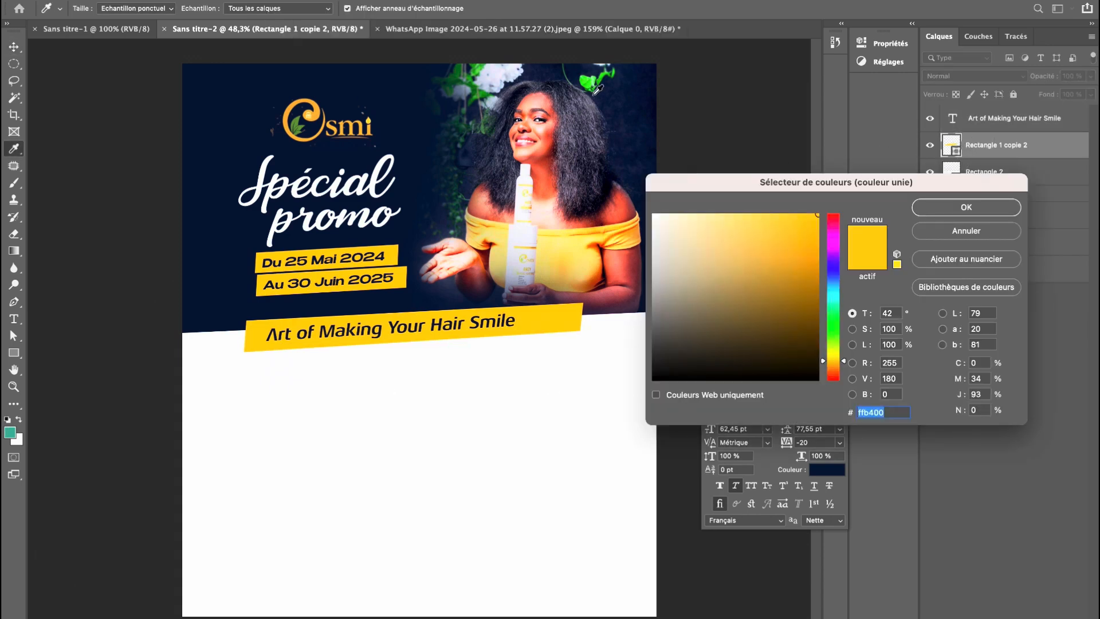
{"action": "left_click", "coordinate": [590, 80]}
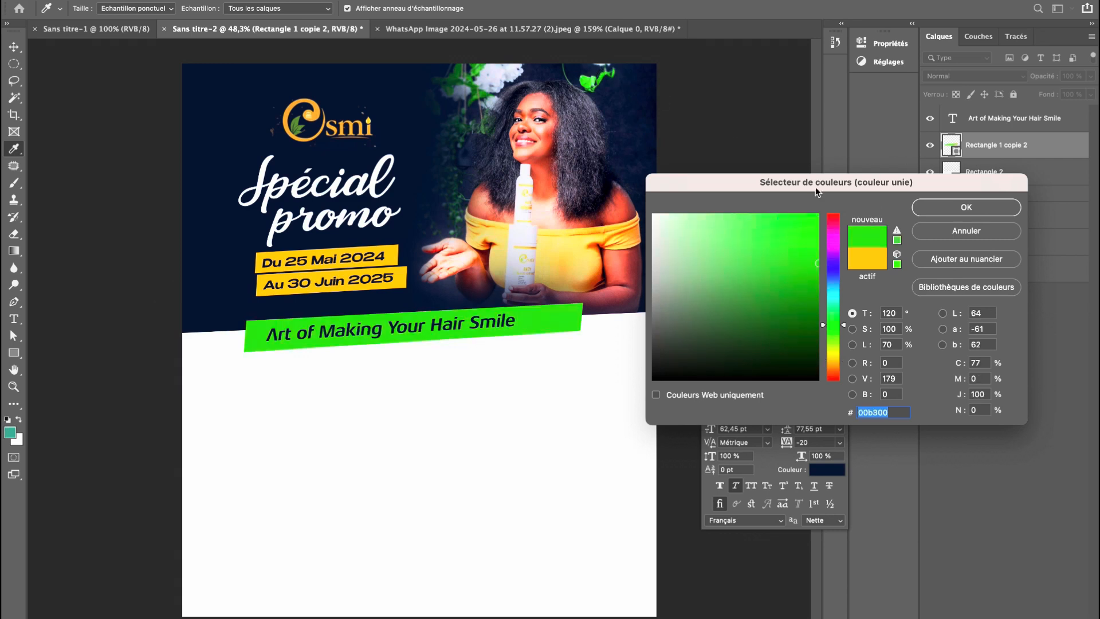
{"action": "left_click", "coordinate": [815, 255]}
{"action": "left_click", "coordinate": [809, 268]}
{"action": "left_click", "coordinate": [815, 246]}
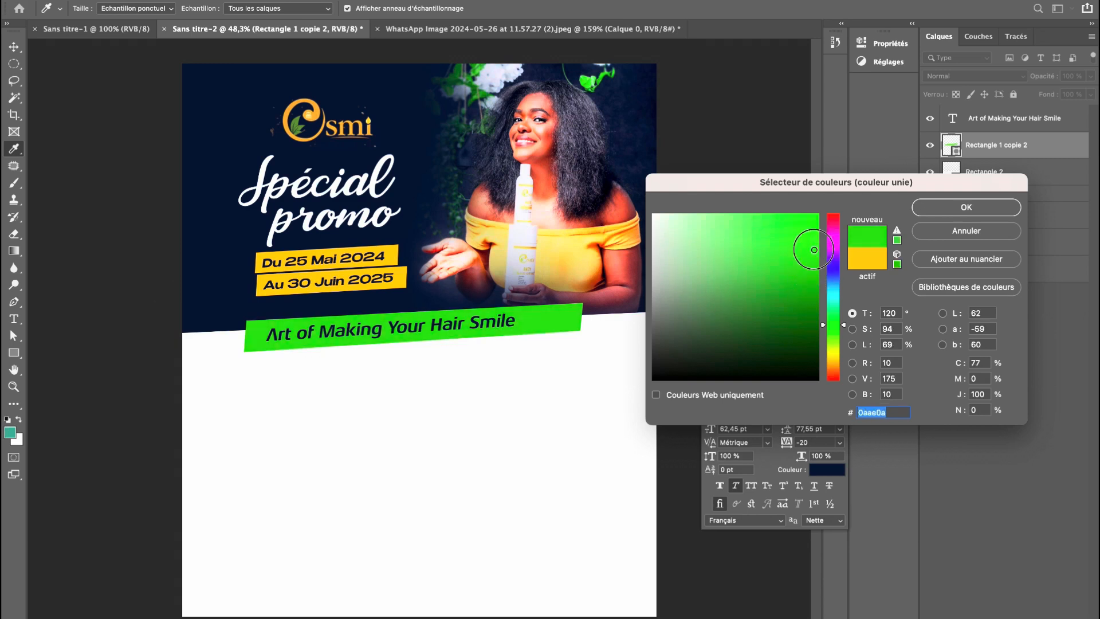
{"action": "left_click", "coordinate": [485, 94]}
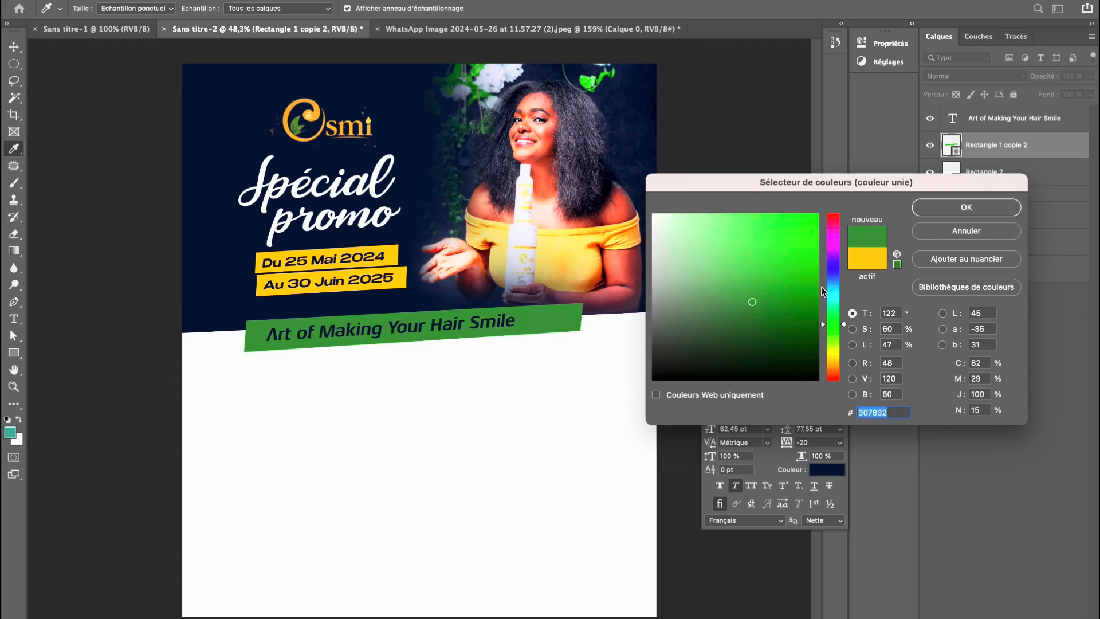
{"action": "left_click", "coordinate": [793, 266]}
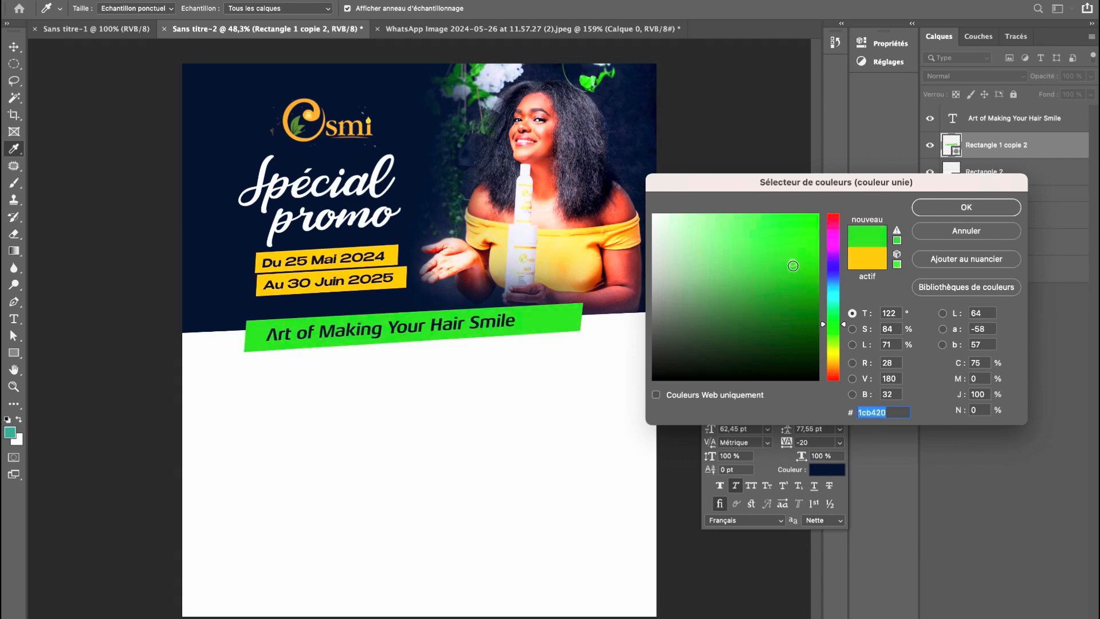
{"action": "mouse_move", "coordinate": [833, 324]}
{"action": "left_mouse_down"}
{"action": "mouse_move", "coordinate": [840, 364]}
{"action": "mouse_move", "coordinate": [840, 328]}
{"action": "left_mouse_up"}
{"action": "left_click", "coordinate": [808, 286]}
{"action": "left_click", "coordinate": [807, 281]}
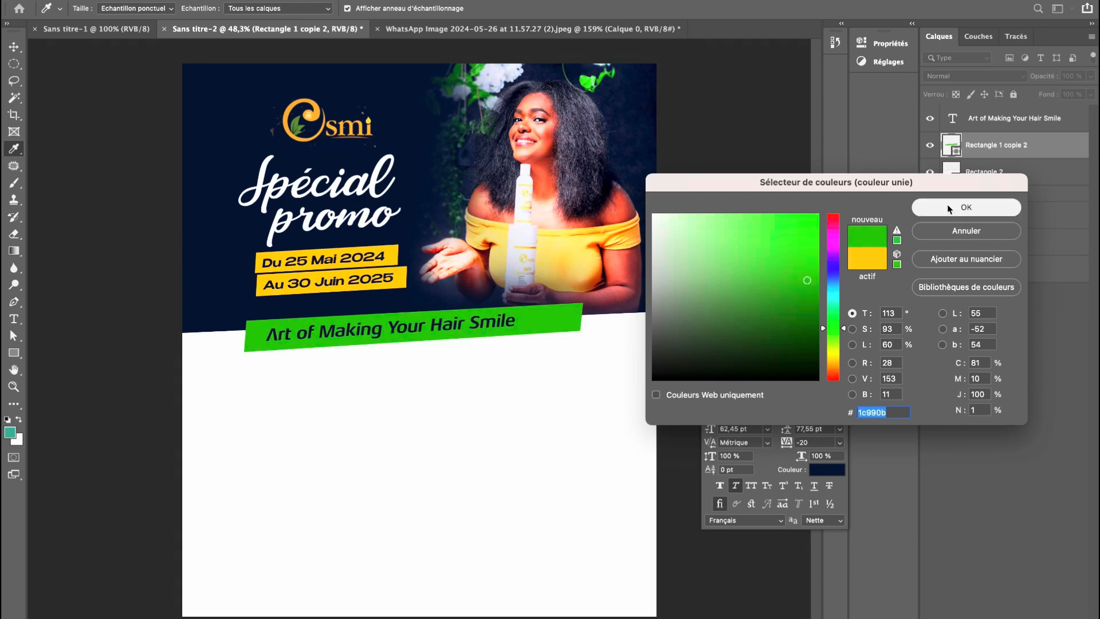
Fill the slogan banner with green #1c990b and recolour the "Art of Making Your Hair Smile" text white.
{"action": "left_click", "coordinate": [952, 208]}
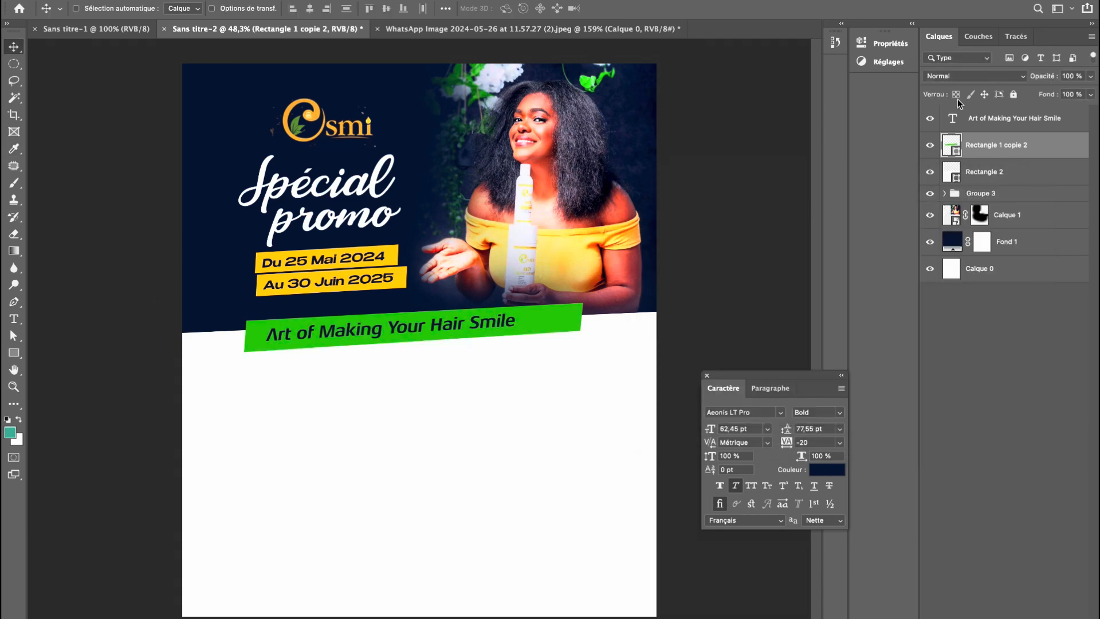
{"action": "left_click", "coordinate": [997, 119]}
{"action": "left_click", "coordinate": [830, 470]}
{"action": "mouse_move", "coordinate": [796, 361]}
{"action": "left_mouse_down"}
{"action": "mouse_move", "coordinate": [705, 240]}
{"action": "mouse_move", "coordinate": [484, 126]}
{"action": "left_mouse_up"}
{"action": "left_click", "coordinate": [967, 208]}
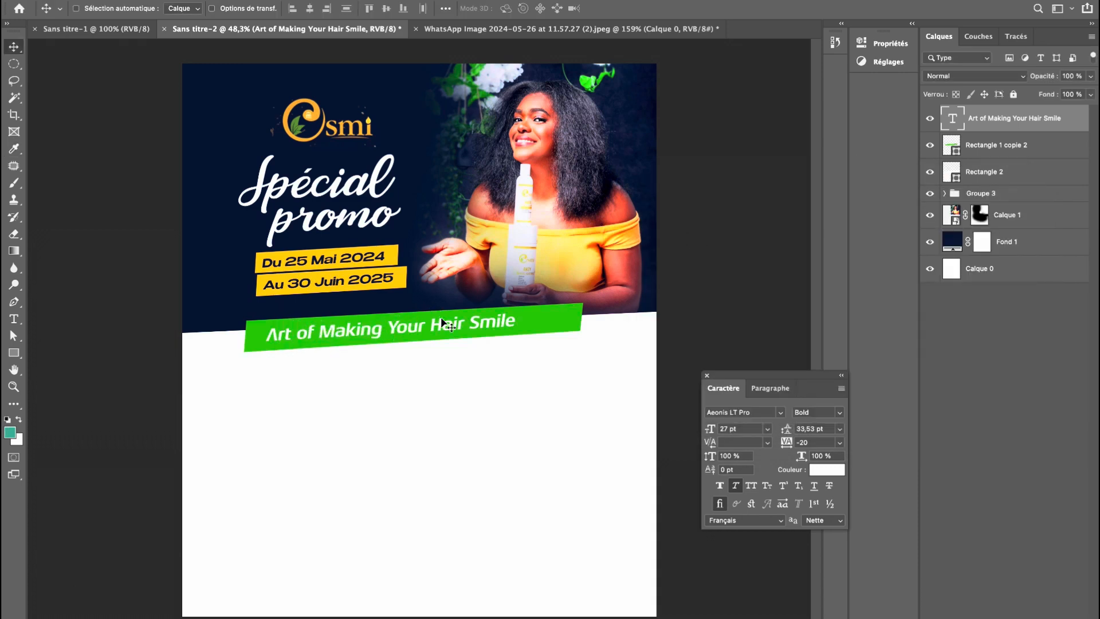
Add a Gradient Overlay to the slogan banner rectangle and set the gradient's starting colour stop to green.
{"action": "right_click", "coordinate": [983, 146]}
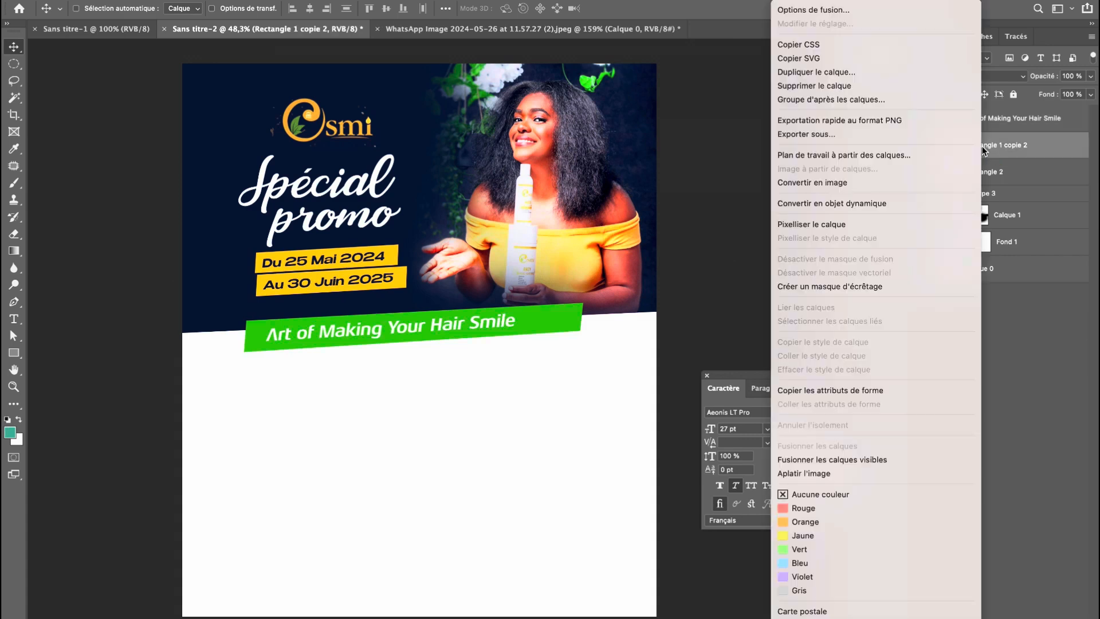
{"action": "left_click", "coordinate": [853, 10]}
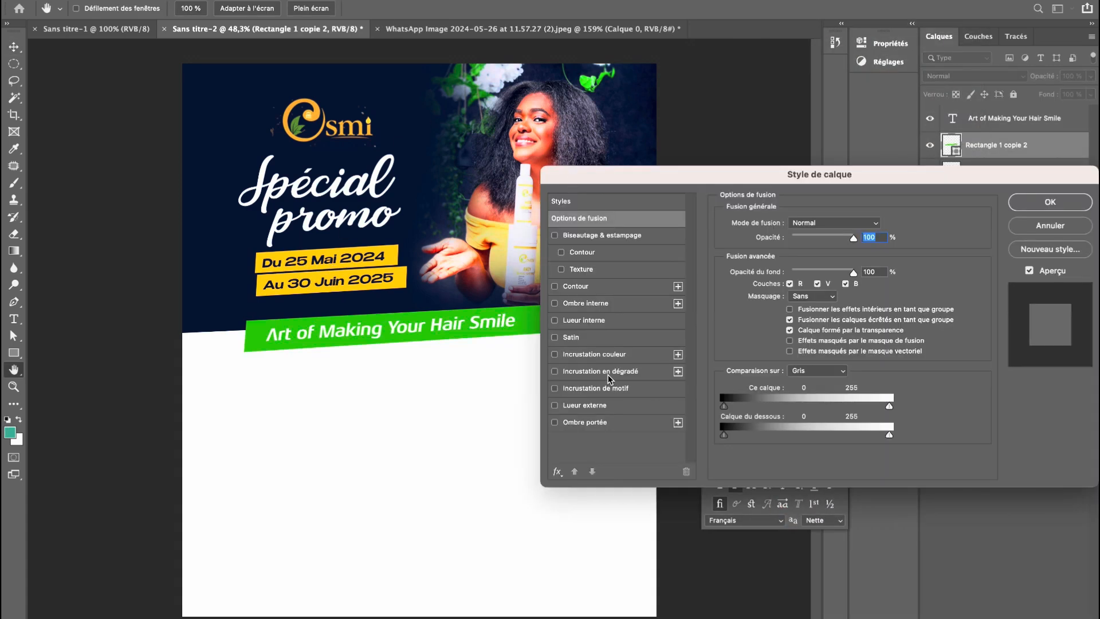
{"action": "left_click", "coordinate": [601, 372]}
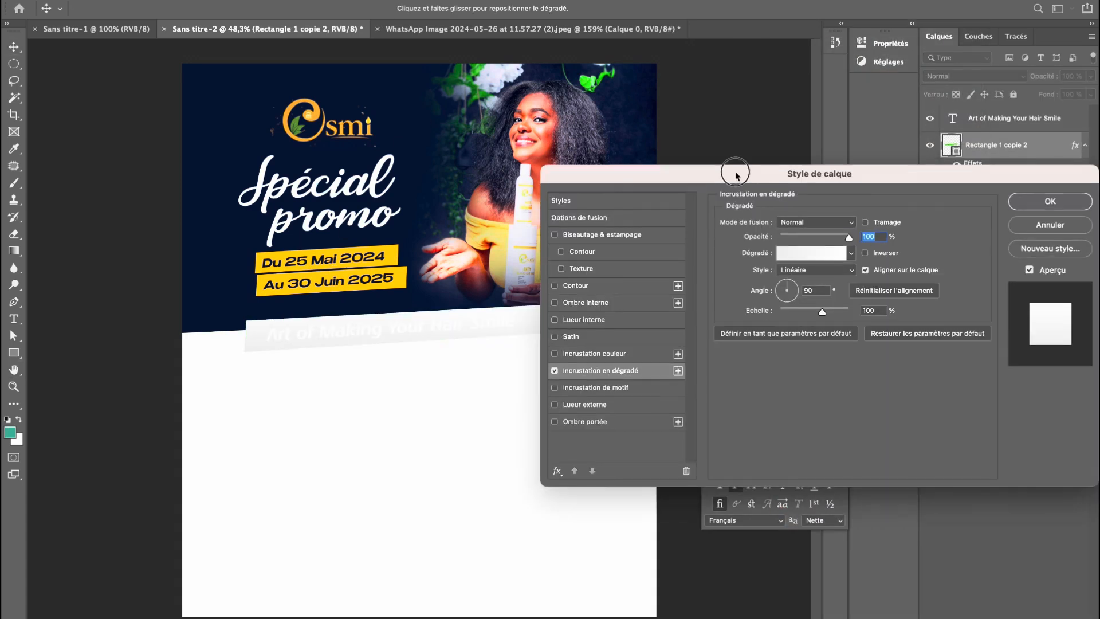
{"action": "left_click_drag", "start_coordinate": [737, 173], "coordinate": [807, 173]}
{"action": "left_click", "coordinate": [890, 260]}
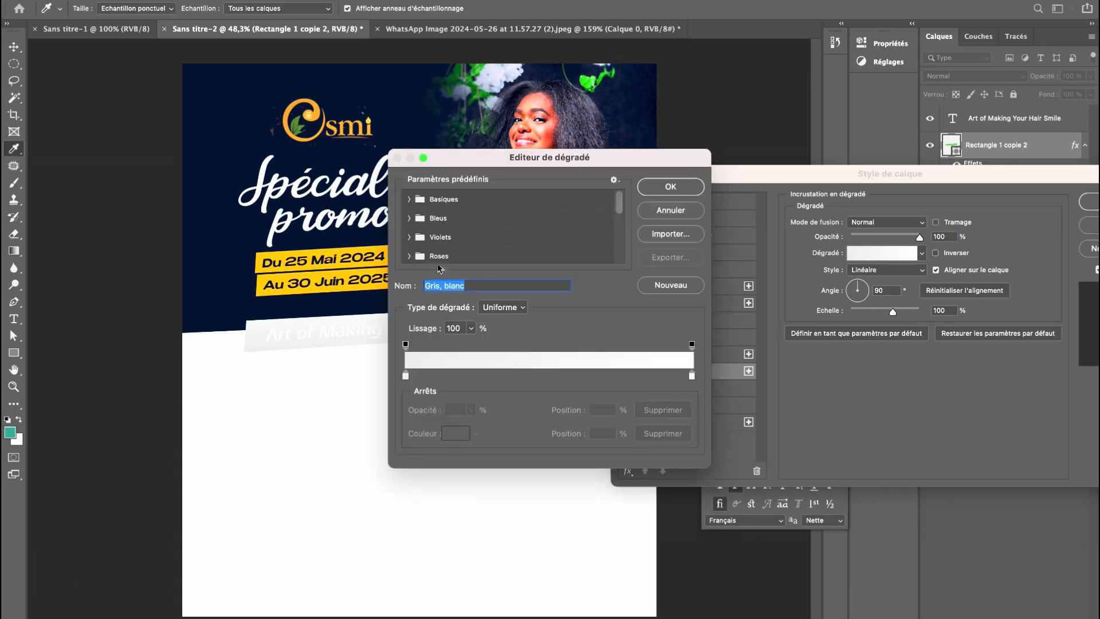
{"action": "left_click_drag", "start_coordinate": [457, 164], "coordinate": [771, 165]}
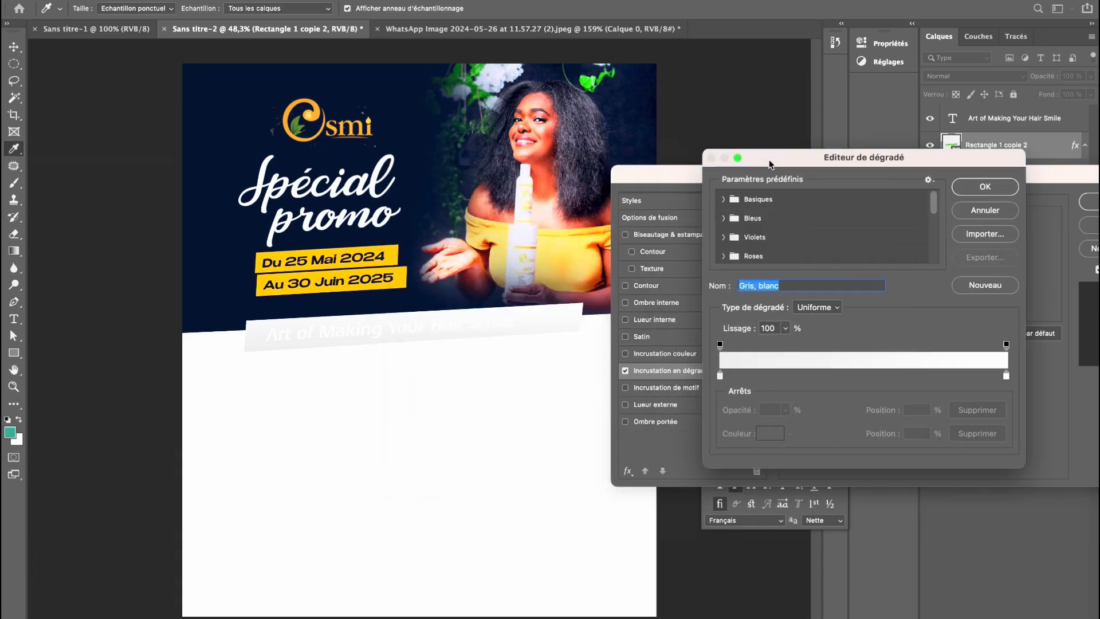
{"action": "double_click", "coordinate": [720, 375]}
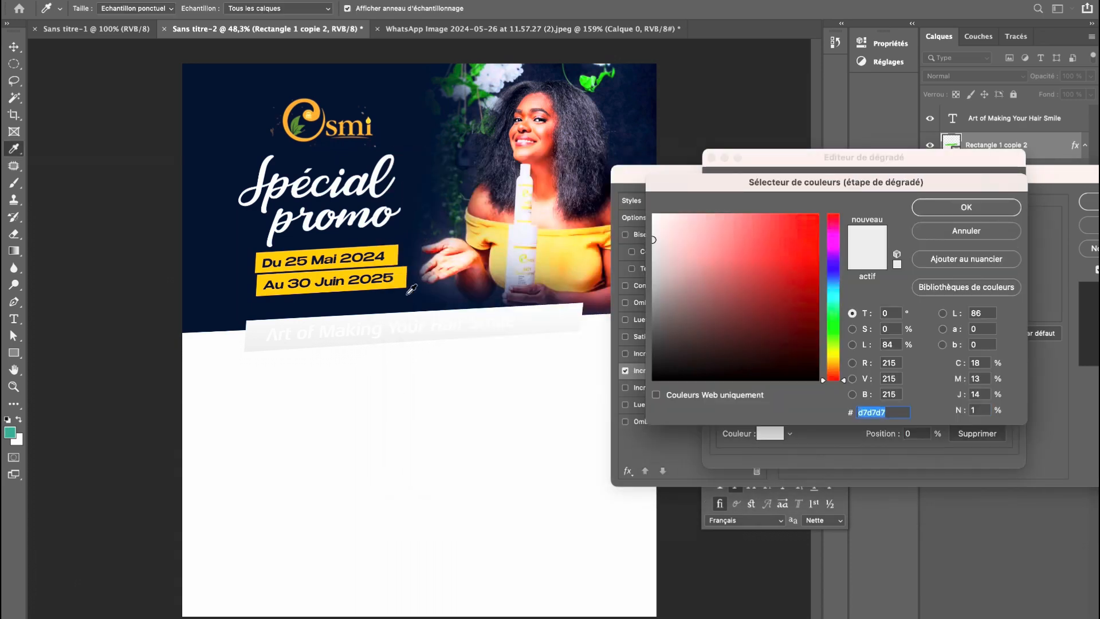
{"action": "left_click", "coordinate": [590, 79]}
{"action": "left_click_drag", "start_coordinate": [753, 216], "coordinate": [789, 292]}
{"action": "left_click", "coordinate": [958, 207]}
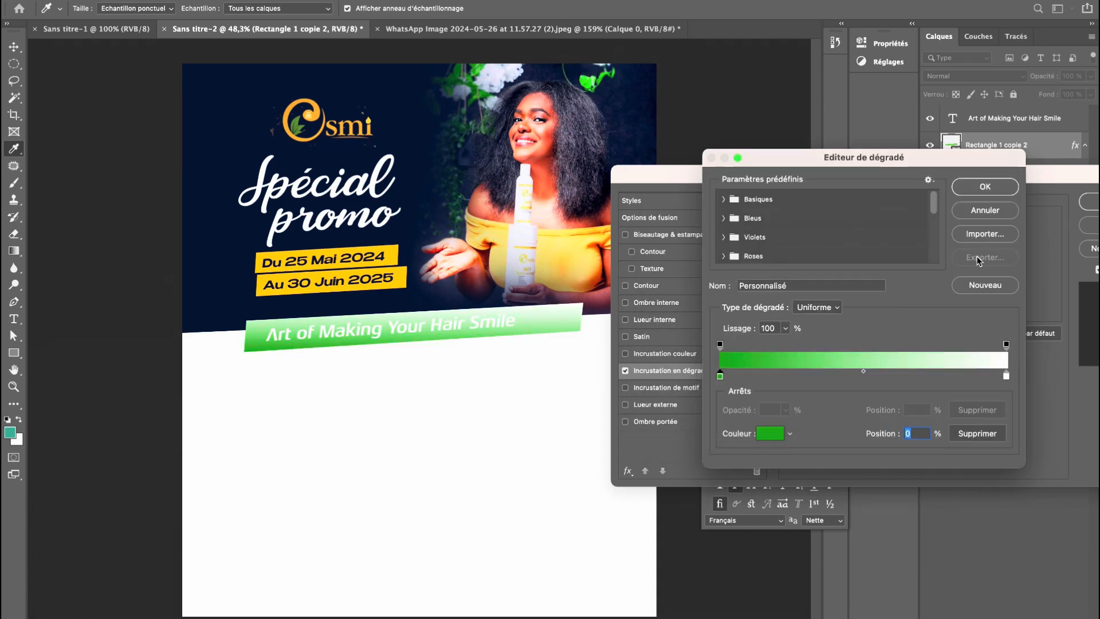
Set the gradient's end colour stop to the yellow sampled from the date label and accept the gradient.
{"action": "double_click", "coordinate": [1007, 375]}
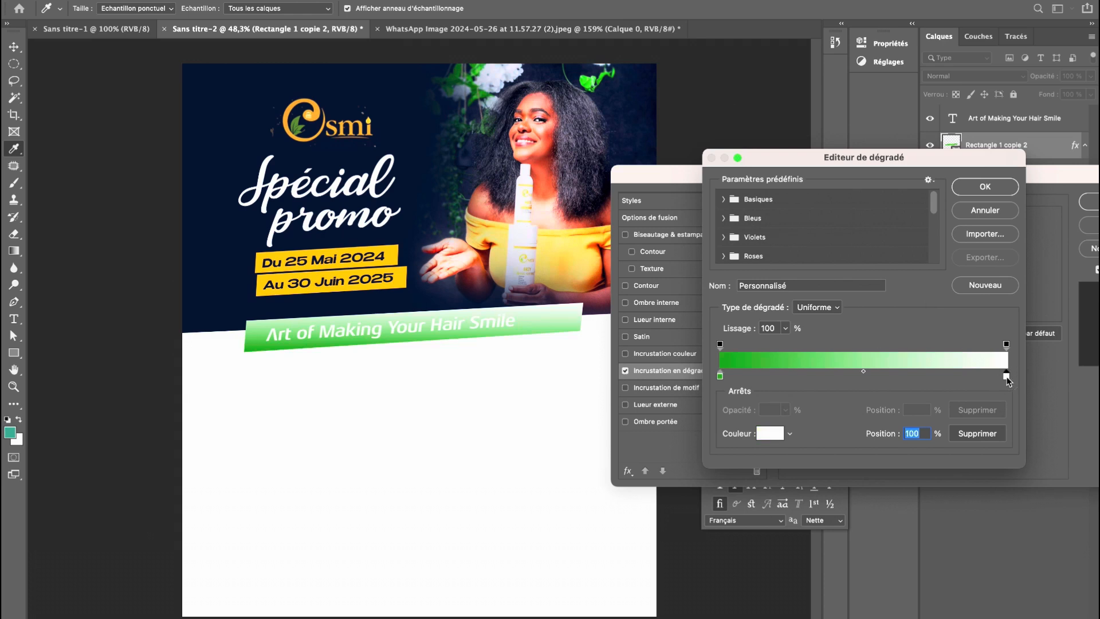
{"action": "left_click", "coordinate": [406, 281]}
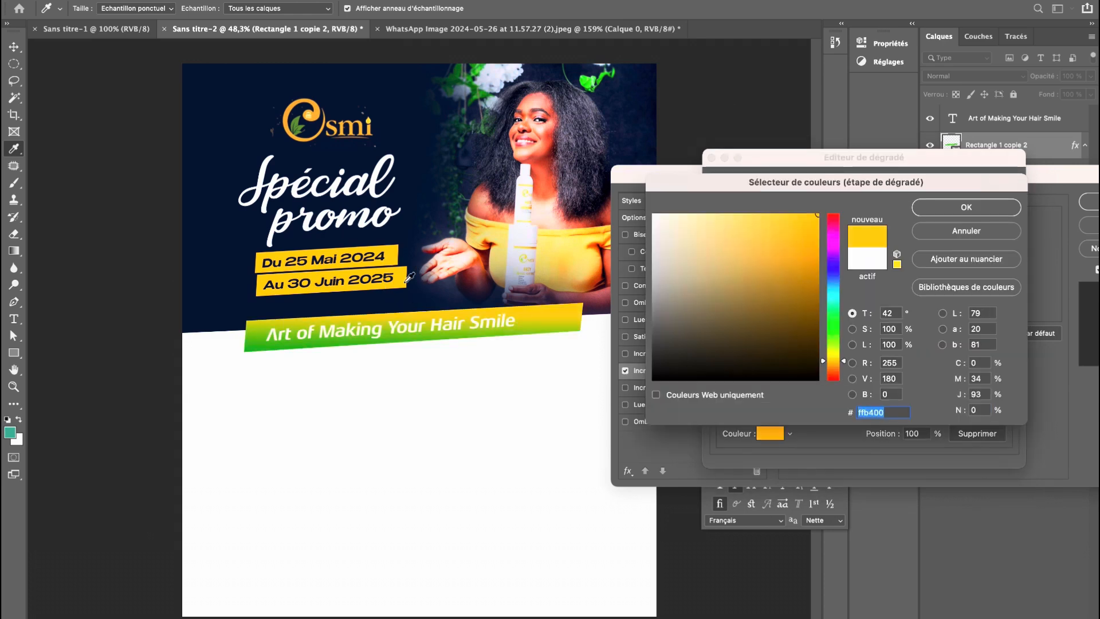
{"action": "left_click", "coordinate": [965, 205]}
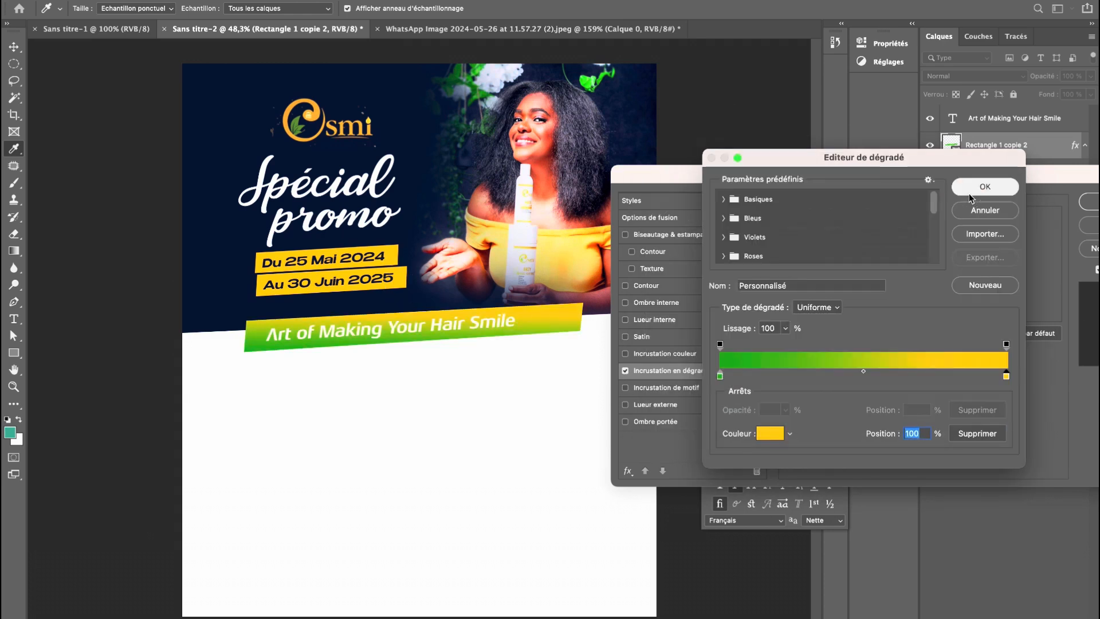
{"action": "left_click", "coordinate": [974, 192]}
Reverse the banner's gradient overlay, set its angle to 8°, scale to 99% and opacity to 63%, and apply the style.
{"action": "left_click_drag", "start_coordinate": [870, 289], "coordinate": [892, 312]}
{"action": "left_click", "coordinate": [956, 258]}
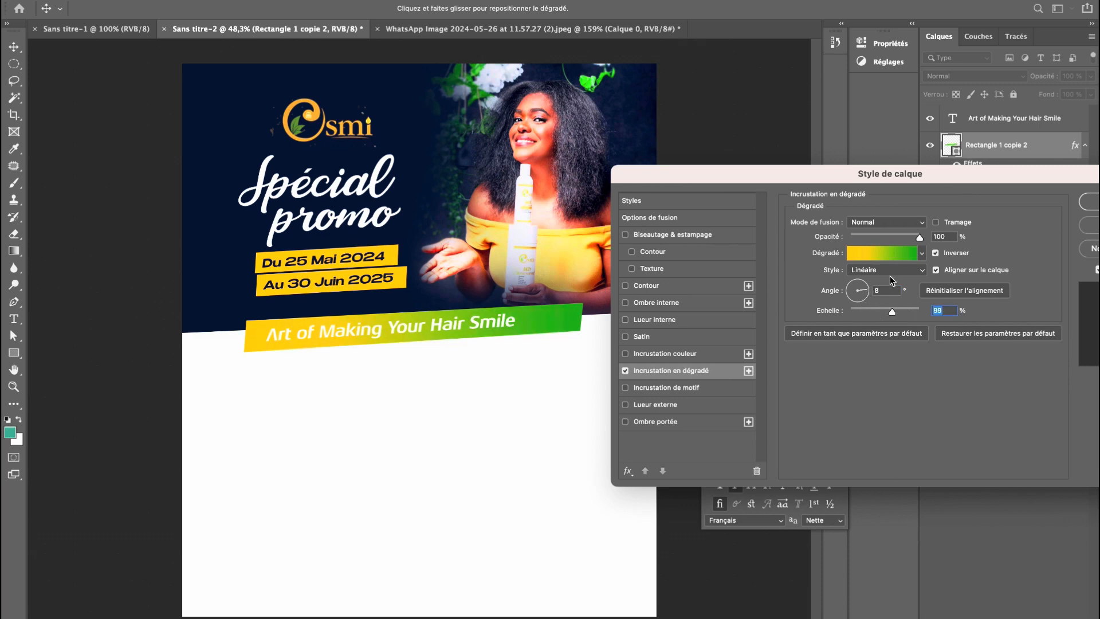
{"action": "left_click", "coordinate": [894, 239]}
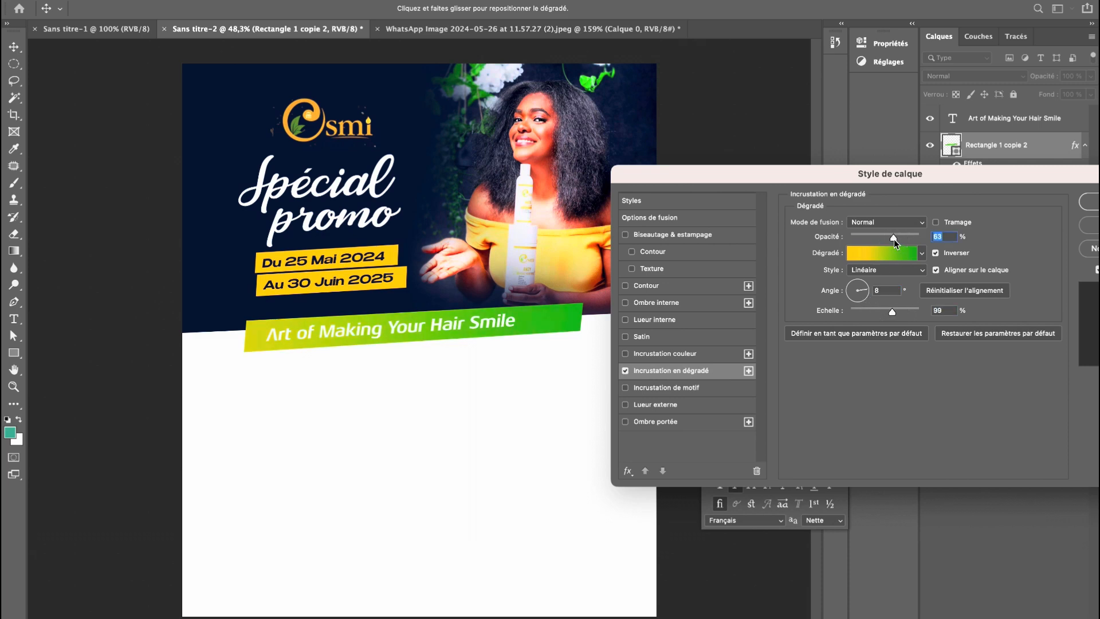
{"action": "left_click_drag", "start_coordinate": [878, 177], "coordinate": [701, 263]}
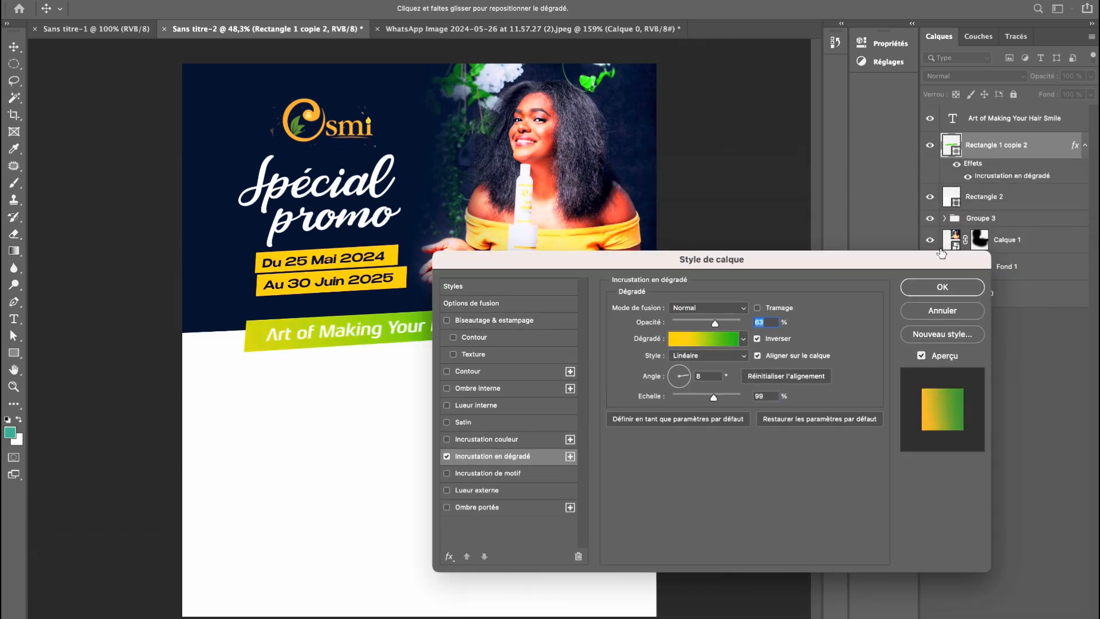
{"action": "left_click", "coordinate": [942, 286]}
Compare the slogan banner with and without its gradient overlay.
{"action": "left_click", "coordinate": [970, 176]}
{"action": "left_click", "coordinate": [970, 176]}
{"action": "left_click", "coordinate": [970, 176]}
{"action": "left_click", "coordinate": [969, 176]}
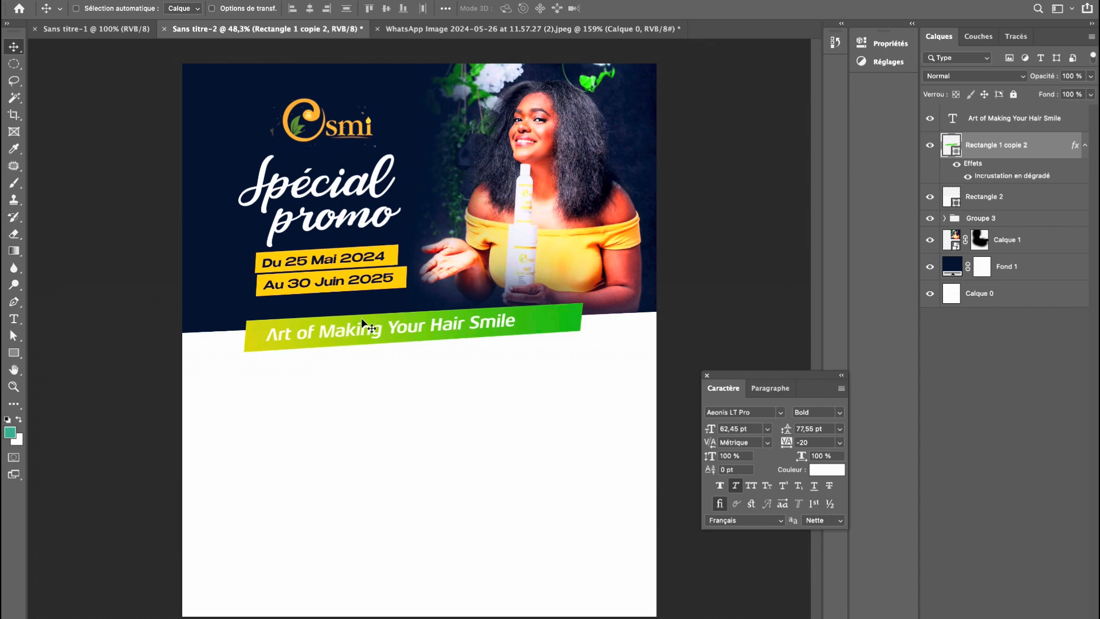
Place the "100% NATURAL" badge image from Finder over the right end of the slogan banner.
{"action": "mouse_move", "coordinate": [520, 616]}
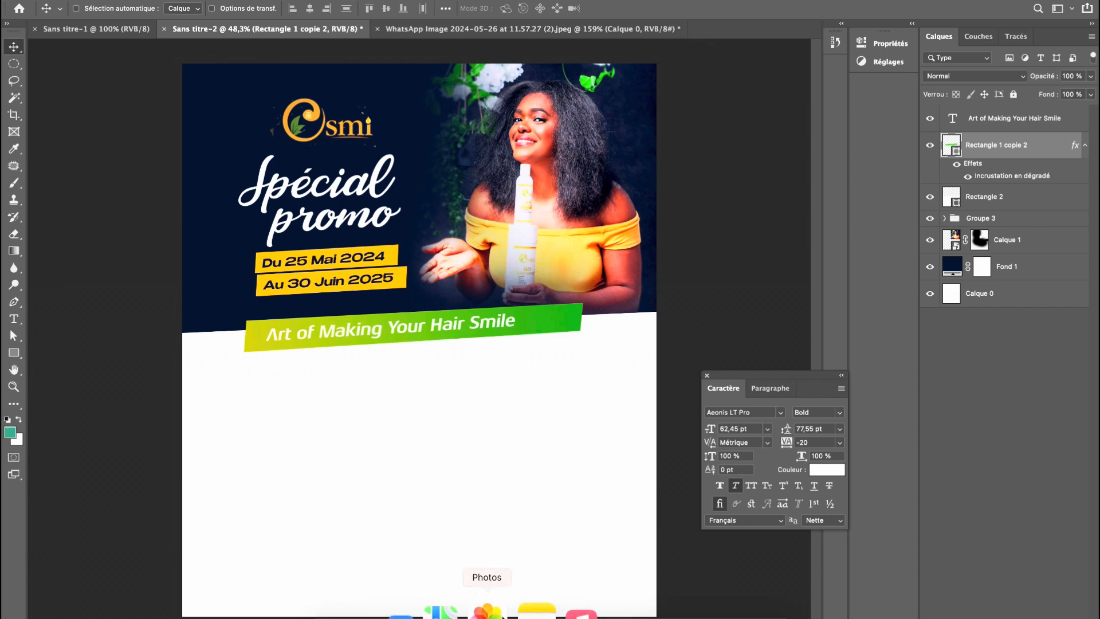
{"action": "left_click", "coordinate": [368, 613]}
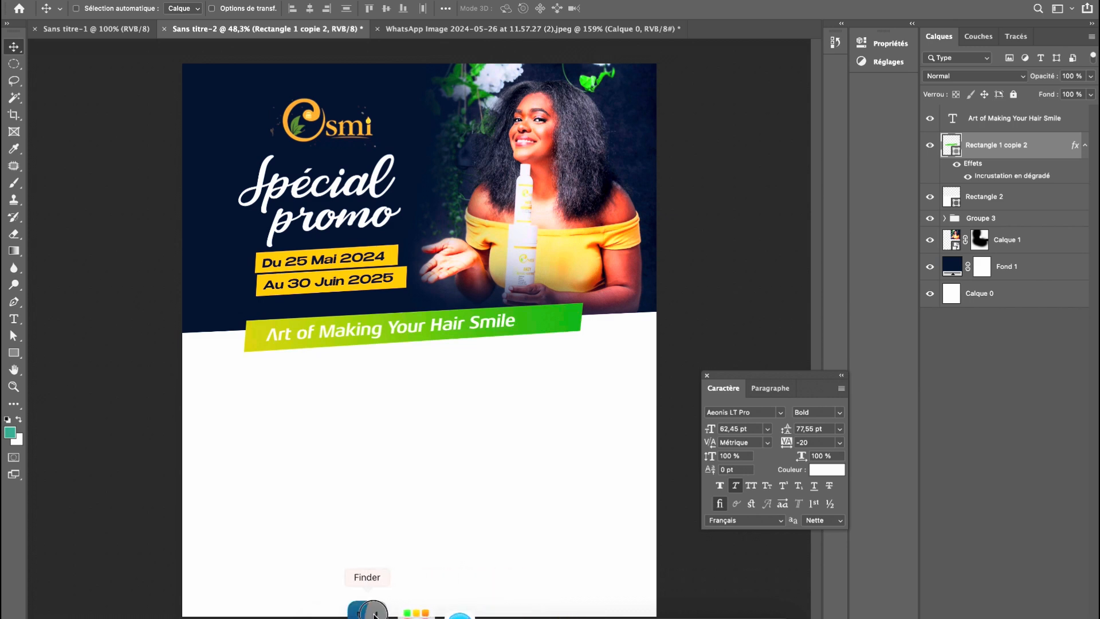
{"action": "left_click", "coordinate": [517, 337]}
{"action": "left_click_drag", "start_coordinate": [533, 269], "coordinate": [422, 114]}
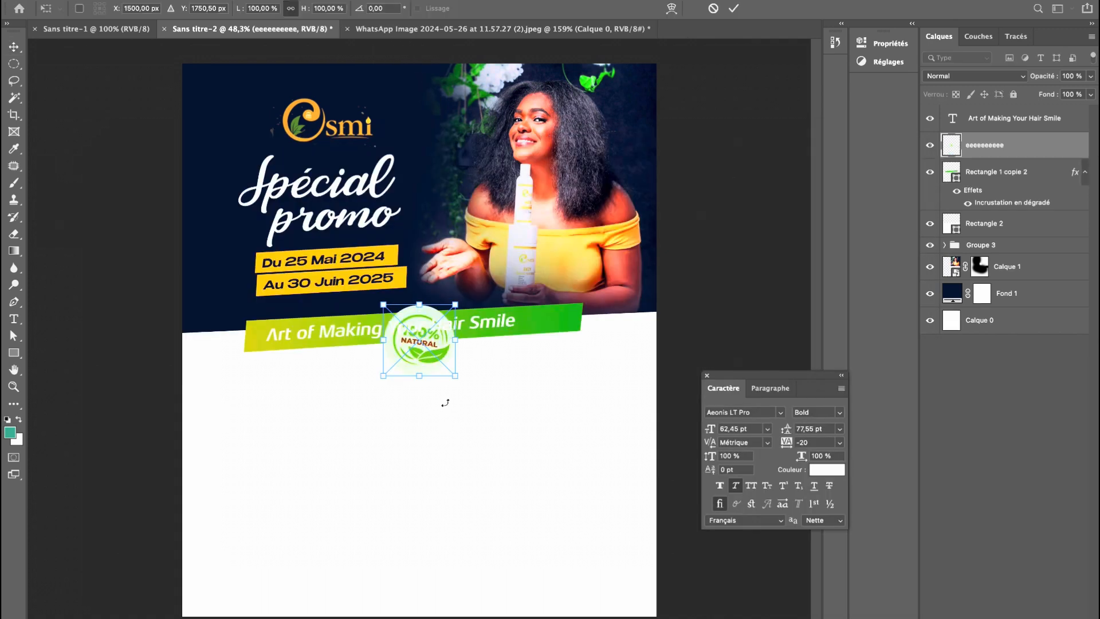
{"action": "left_click_drag", "start_coordinate": [420, 341], "coordinate": [592, 321]}
{"action": "double_click", "coordinate": [574, 321]}
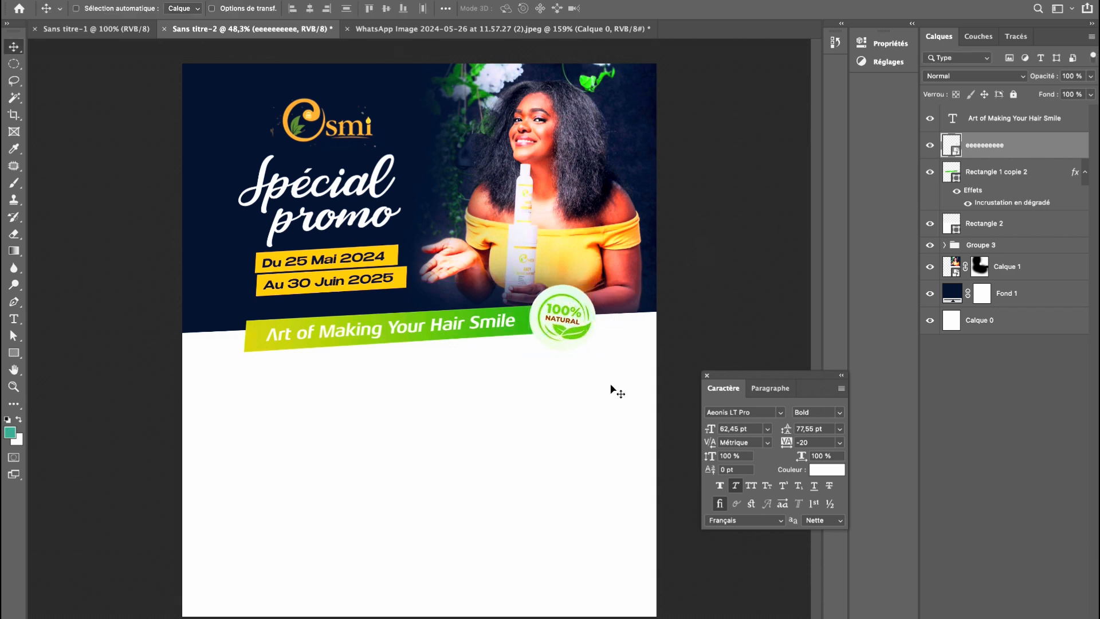
Group the slogan text, the natural badge and the gradient banner layers together.
{"action": "double_click", "coordinate": [1011, 143]}
{"action": "left_click", "coordinate": [971, 309]}
{"action": "left_click", "coordinate": [1007, 118]}
{"action": "left_click", "coordinate": [1007, 173], "text": "shift"}
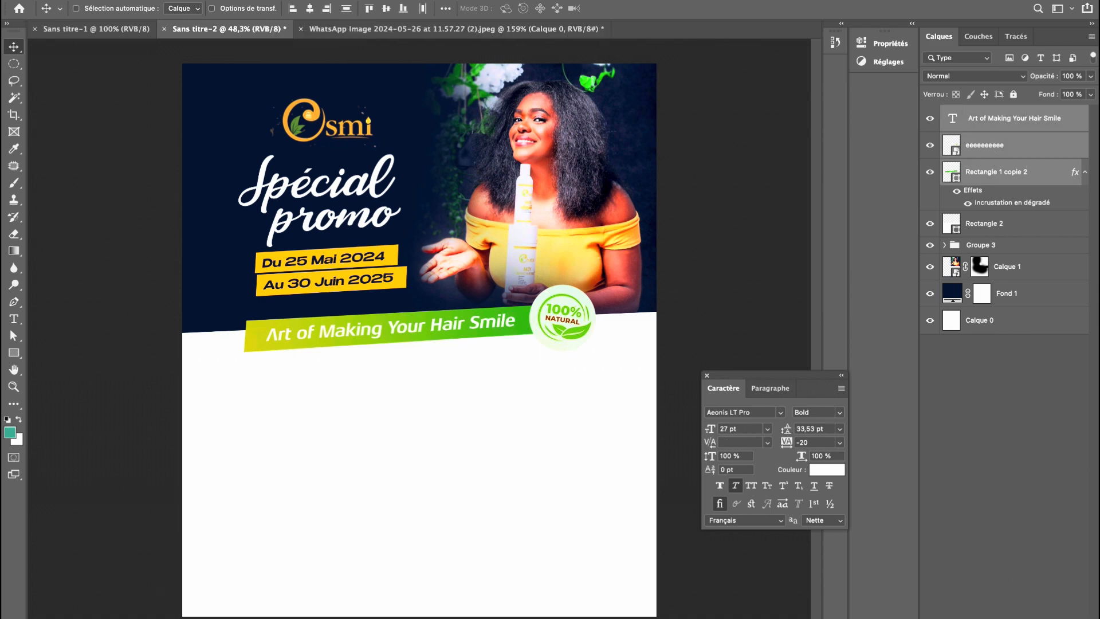
{"action": "key", "text": "ctrl+g"}
Enlarge the slogan banner group slightly, keeping it across the edge between the dark and white areas.
{"action": "left_click_drag", "start_coordinate": [552, 331], "coordinate": [593, 312]}
{"action": "key", "text": "ctrl+t"}
{"action": "key", "text": "Return"}
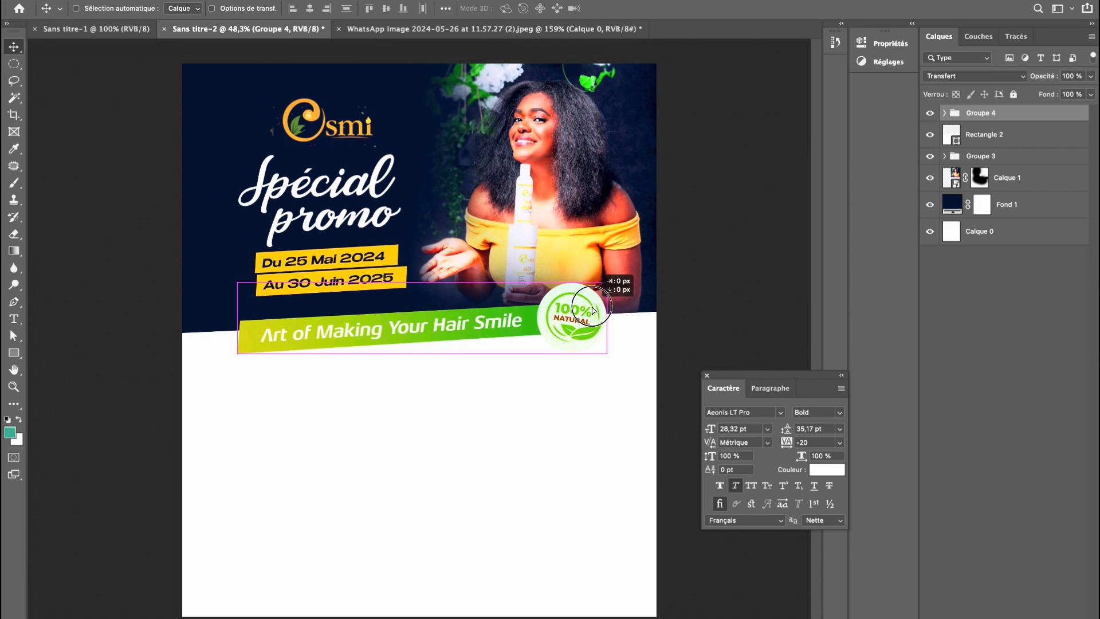
{"action": "left_click_drag", "start_coordinate": [593, 311], "coordinate": [592, 312]}
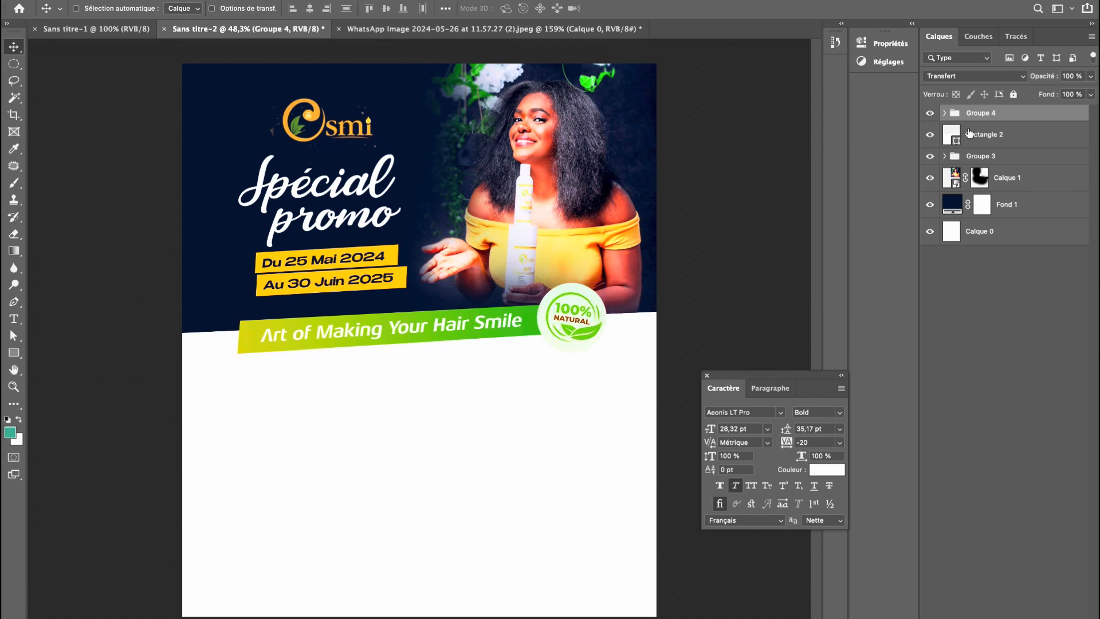
Move the group holding the logo, "Spécial promo" title and date labels slightly upward, away from the slogan banner.
{"action": "left_click", "coordinate": [985, 160]}
{"action": "left_click_drag", "start_coordinate": [352, 231], "coordinate": [351, 224]}
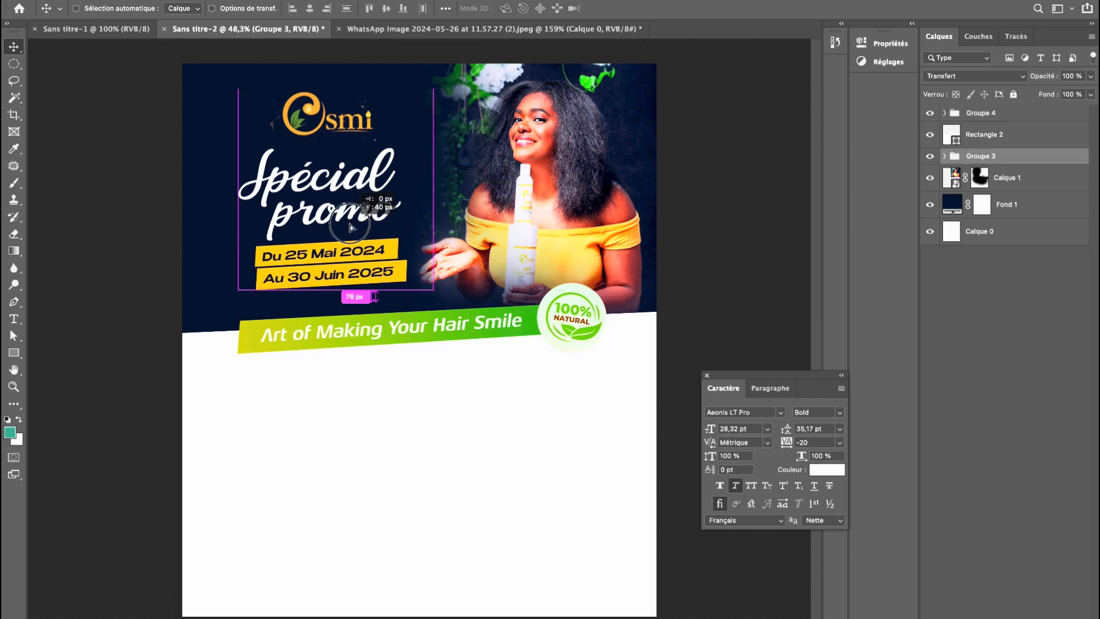
{"action": "left_click", "coordinate": [351, 224], "text": "super"}
{"action": "double_click", "coordinate": [351, 226]}
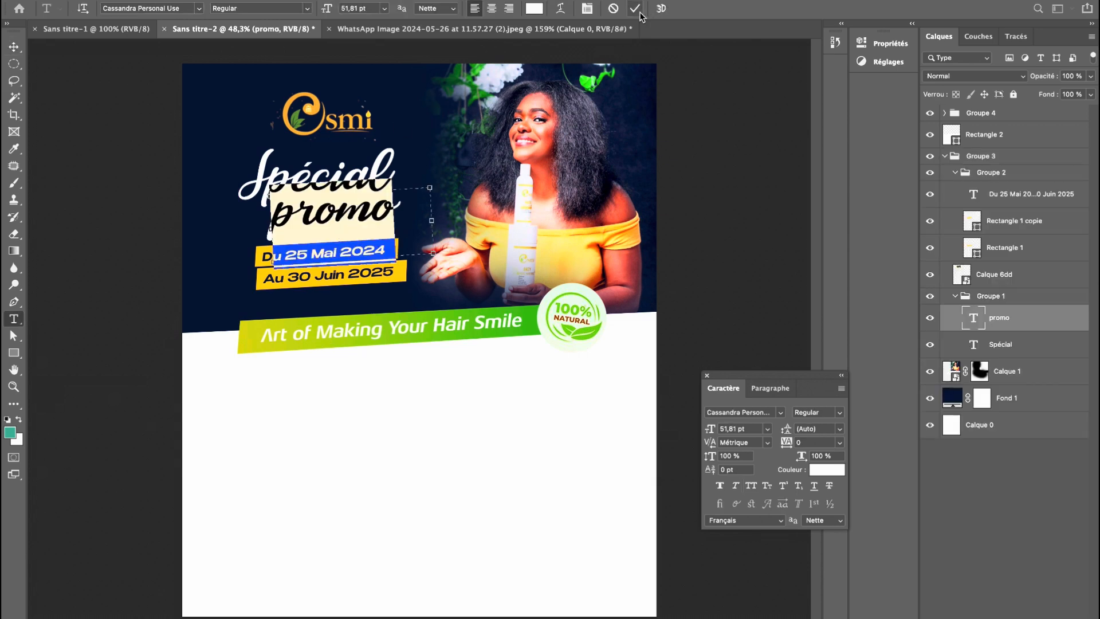
{"action": "left_click", "coordinate": [945, 158]}
{"action": "left_click_drag", "start_coordinate": [367, 224], "coordinate": [367, 221]}
{"action": "left_click_drag", "start_coordinate": [359, 265], "coordinate": [357, 263]}
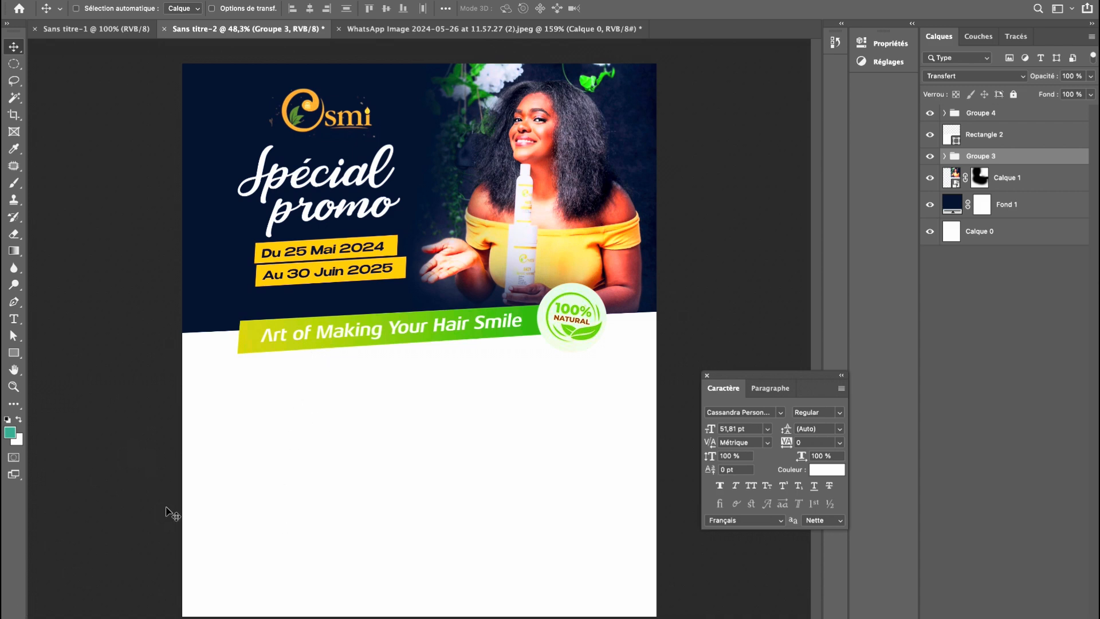
Duplicate the slogan text into the white area below the banner and move the copy's layer above Groupe 4.
{"action": "left_click", "coordinate": [383, 332], "text": "ctrl"}
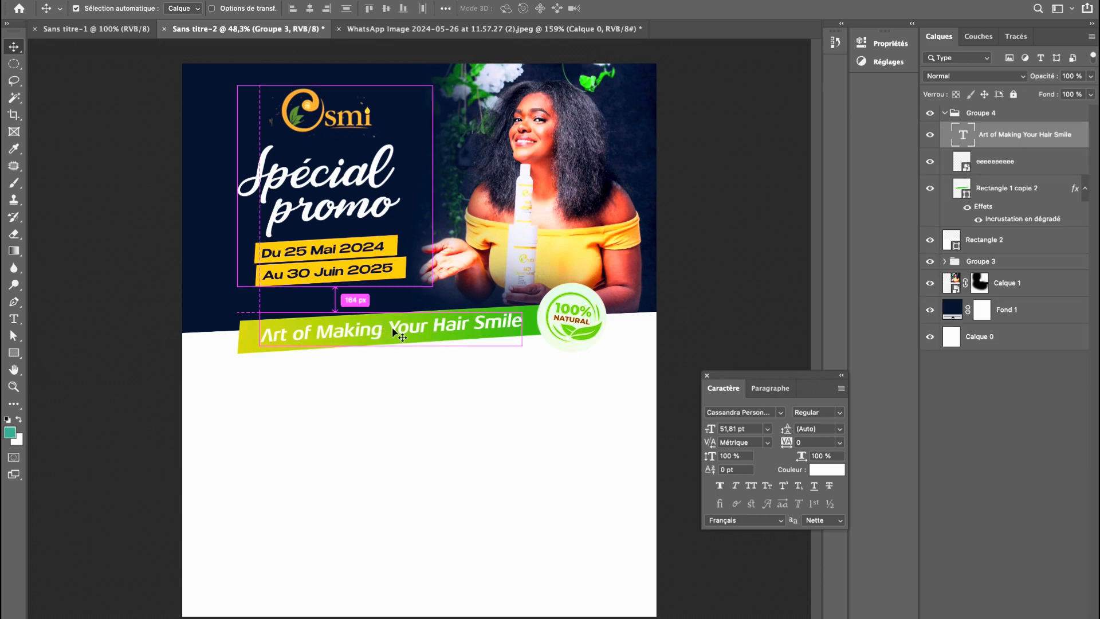
{"action": "left_click_drag", "start_coordinate": [394, 324], "coordinate": [393, 390]}
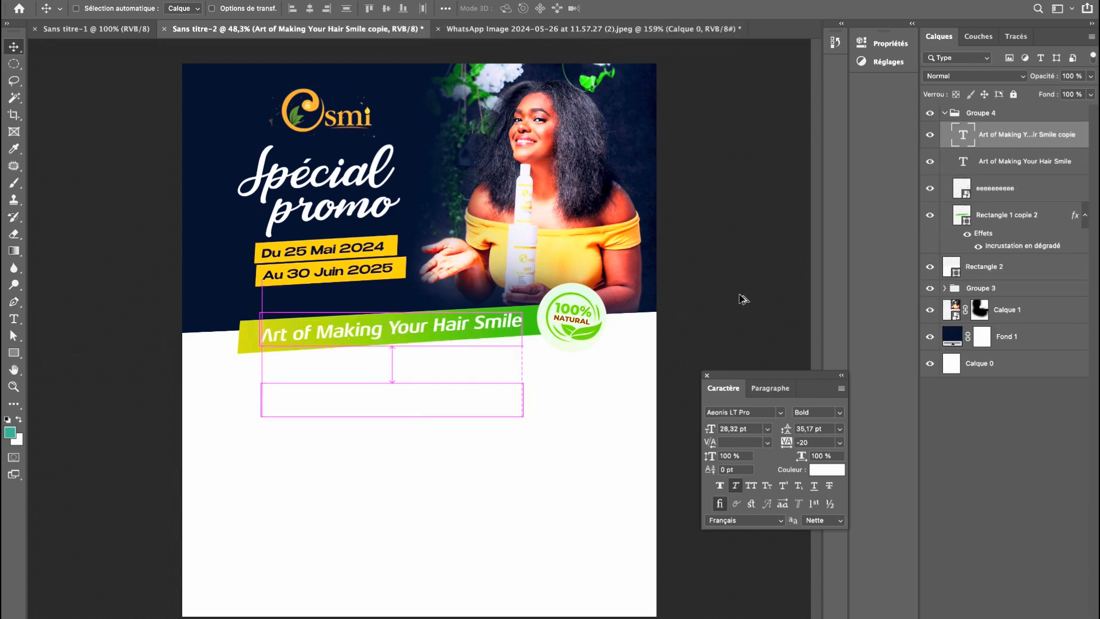
{"action": "left_click_drag", "start_coordinate": [978, 150], "coordinate": [989, 107]}
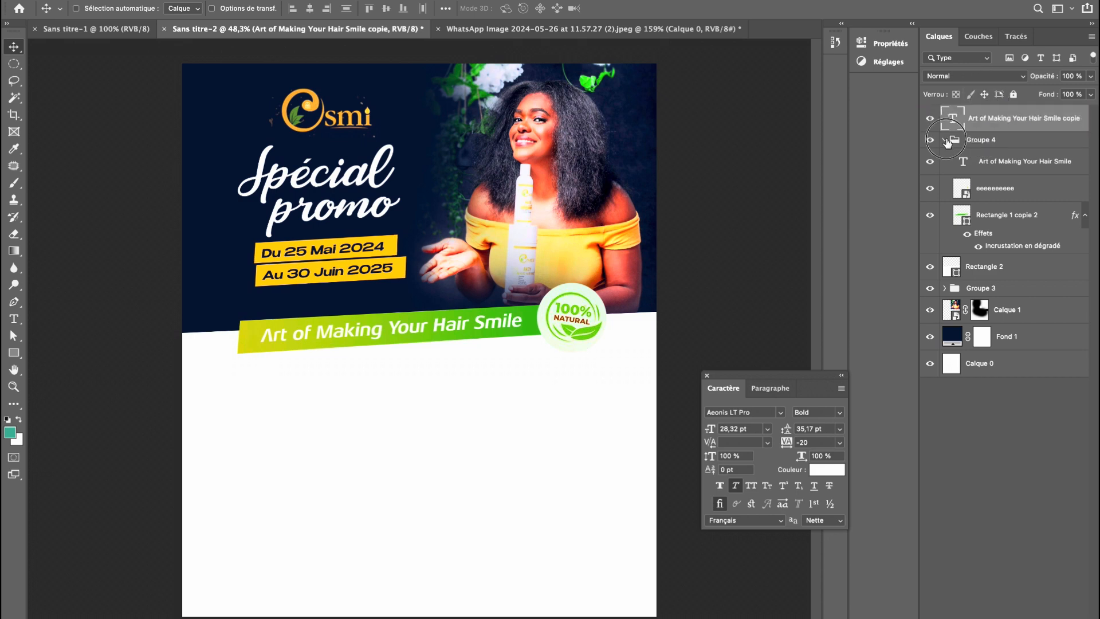
{"action": "left_click", "coordinate": [945, 140]}
Recolour the copied slogan text with the background's dark navy, #05122e.
{"action": "left_click", "coordinate": [818, 475]}
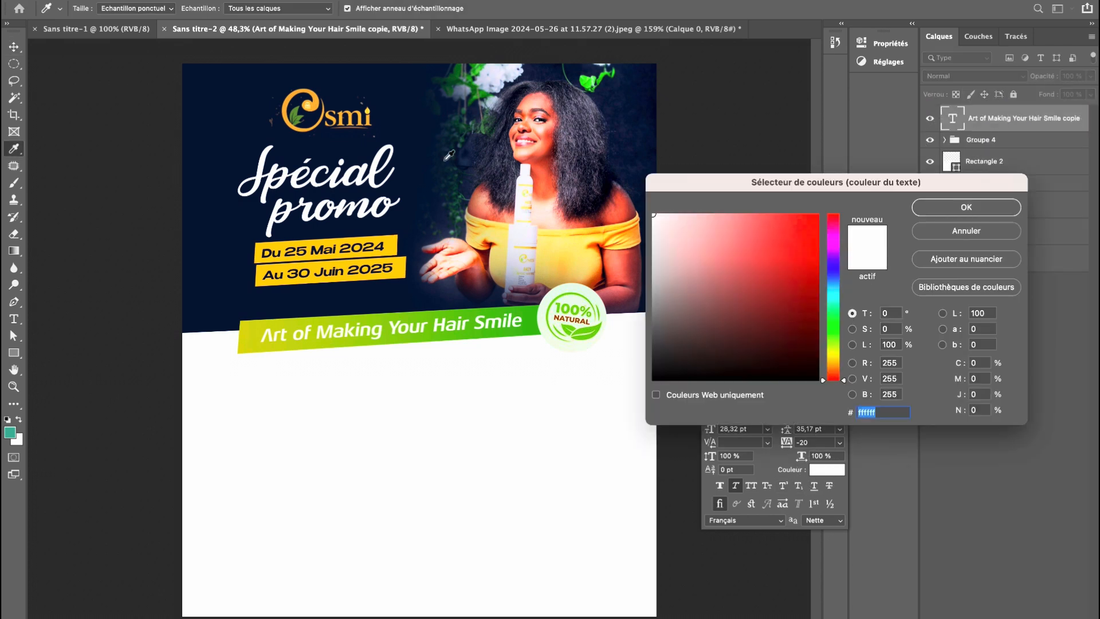
{"action": "left_click", "coordinate": [411, 106]}
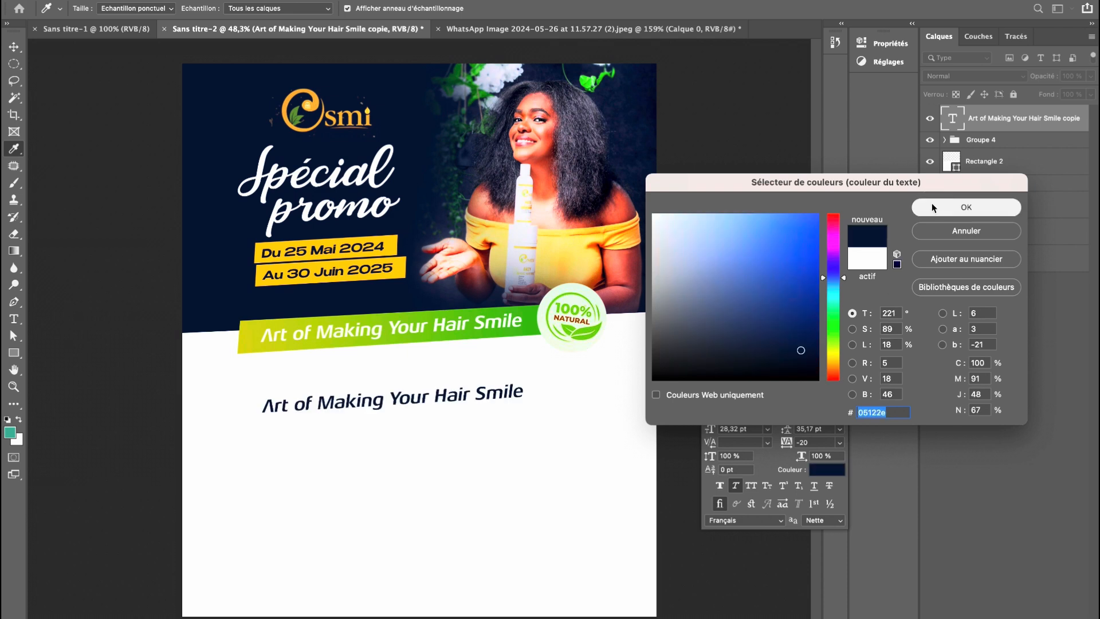
{"action": "left_click", "coordinate": [932, 204]}
{"action": "key", "text": "v"}
Reduce the copied slogan text's font size to 18 pt.
{"action": "left_click", "coordinate": [739, 429]}
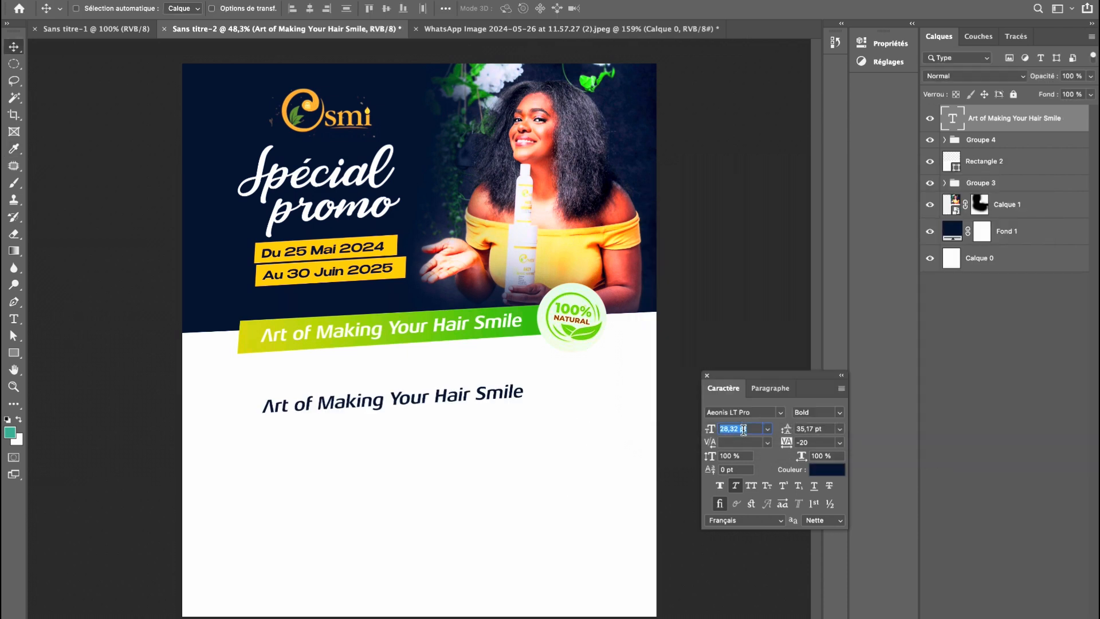
{"action": "type", "text": "23"}
{"action": "key", "text": "Return"}
{"action": "scroll", "coordinate": [743, 430], "scroll_direction": "down", "scroll_amount": 20}
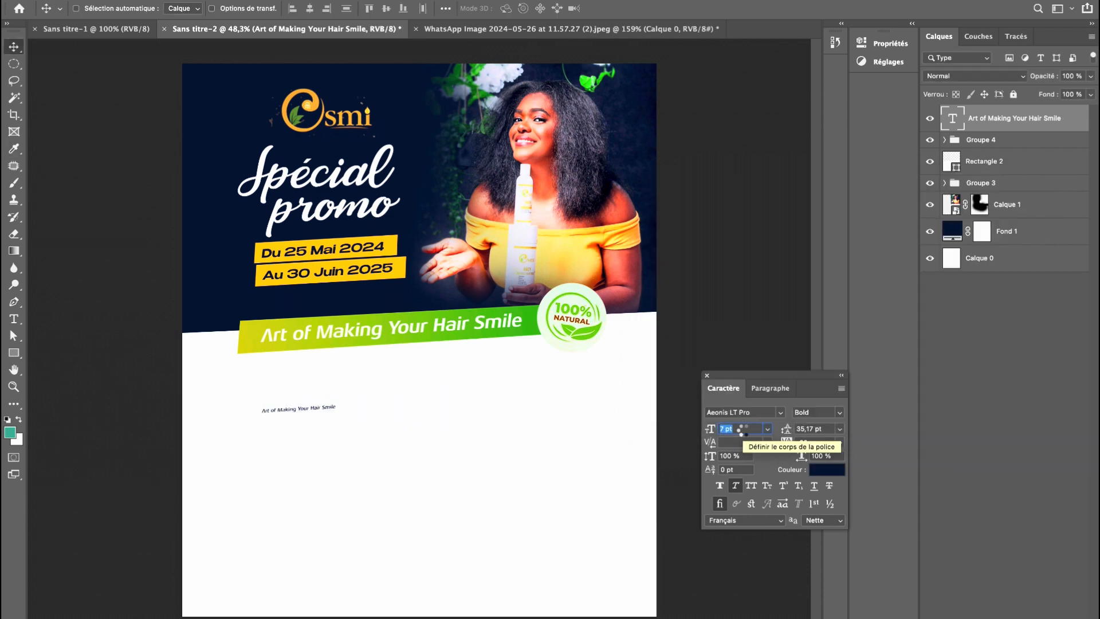
{"action": "scroll", "coordinate": [743, 430], "scroll_direction": "up", "scroll_amount": 20}
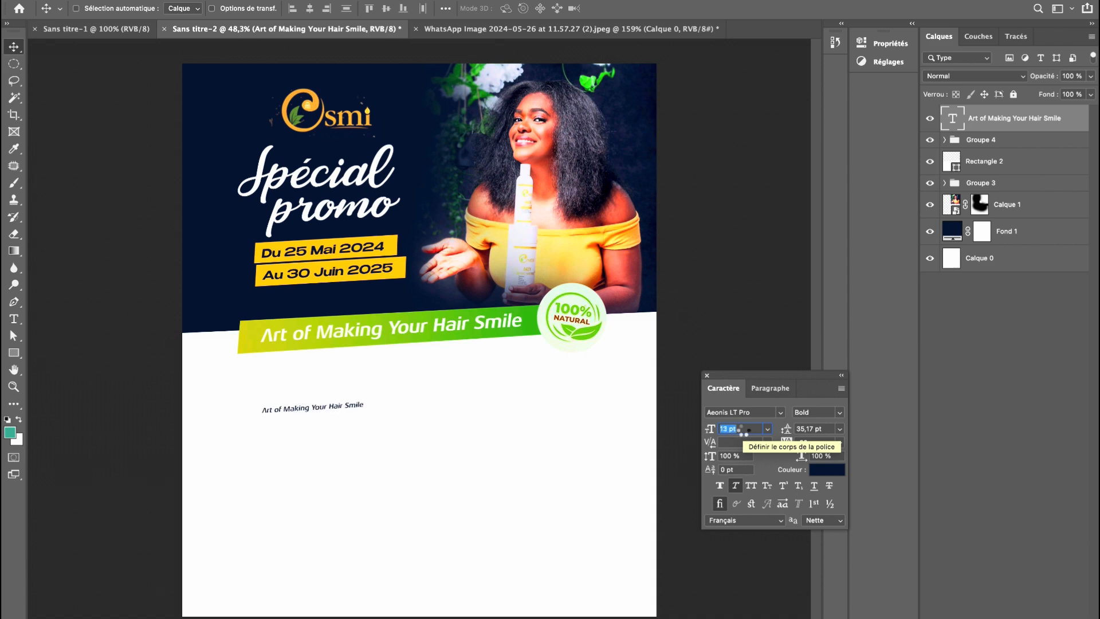
{"action": "scroll", "coordinate": [743, 430], "scroll_direction": "down", "scroll_amount": 7}
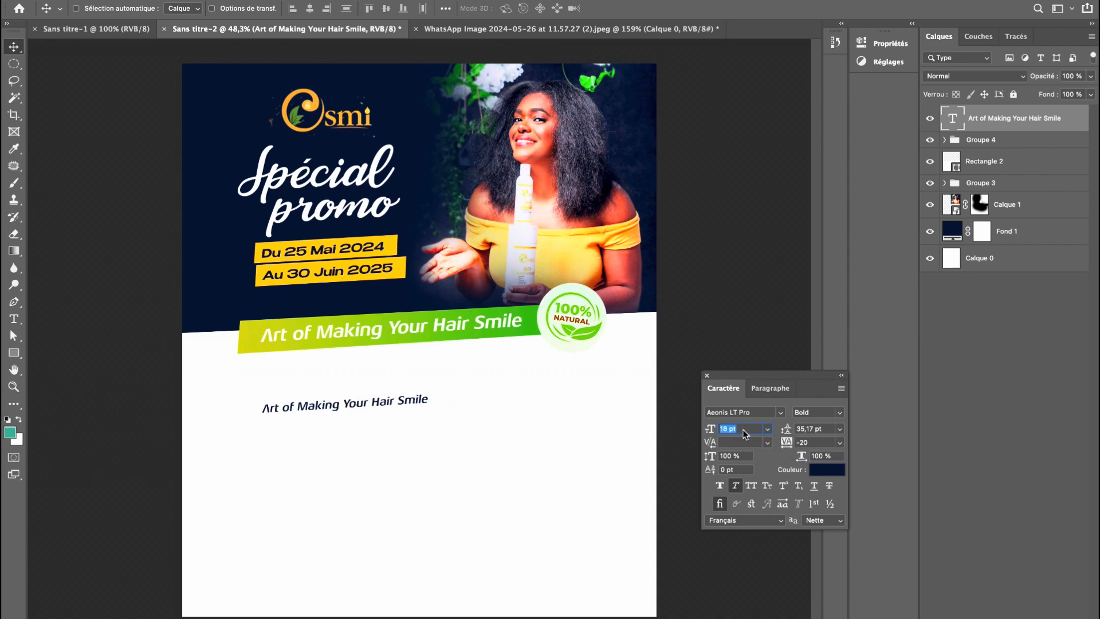
Convert the copied slogan text to paragraph text and enlarge its text box across the white area.
{"action": "double_click", "coordinate": [336, 405]}
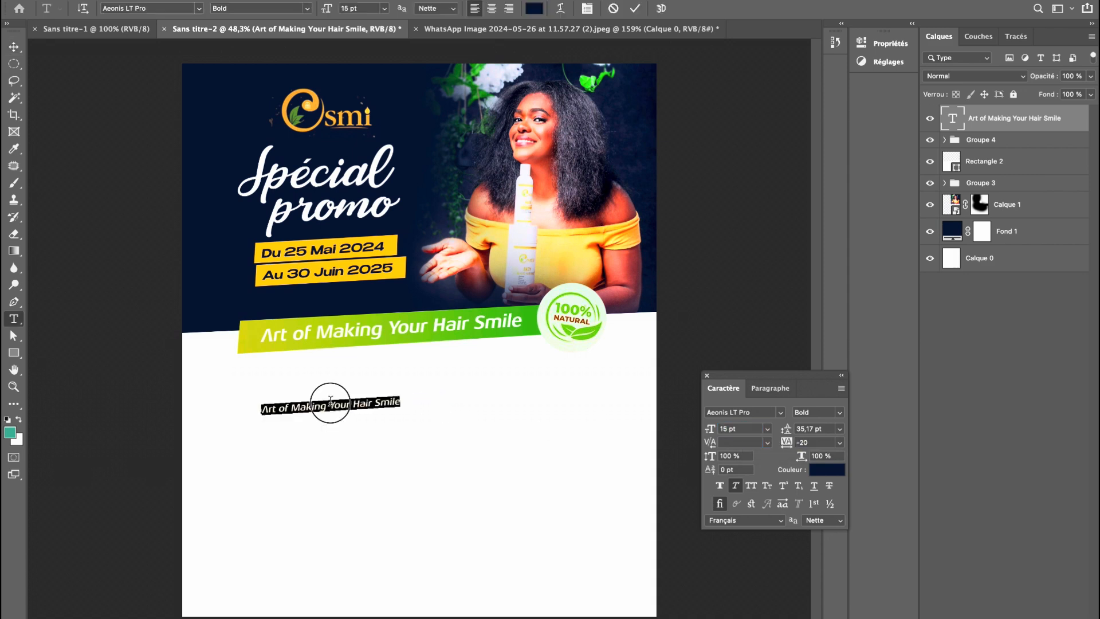
{"action": "left_click", "coordinate": [612, 8]}
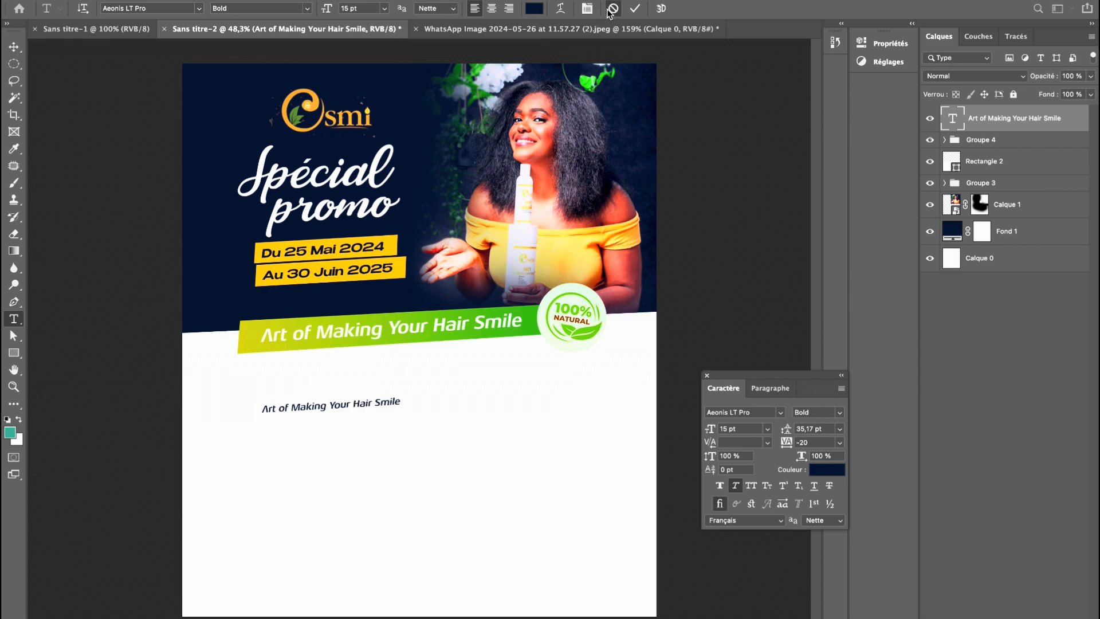
{"action": "right_click", "coordinate": [1035, 114]}
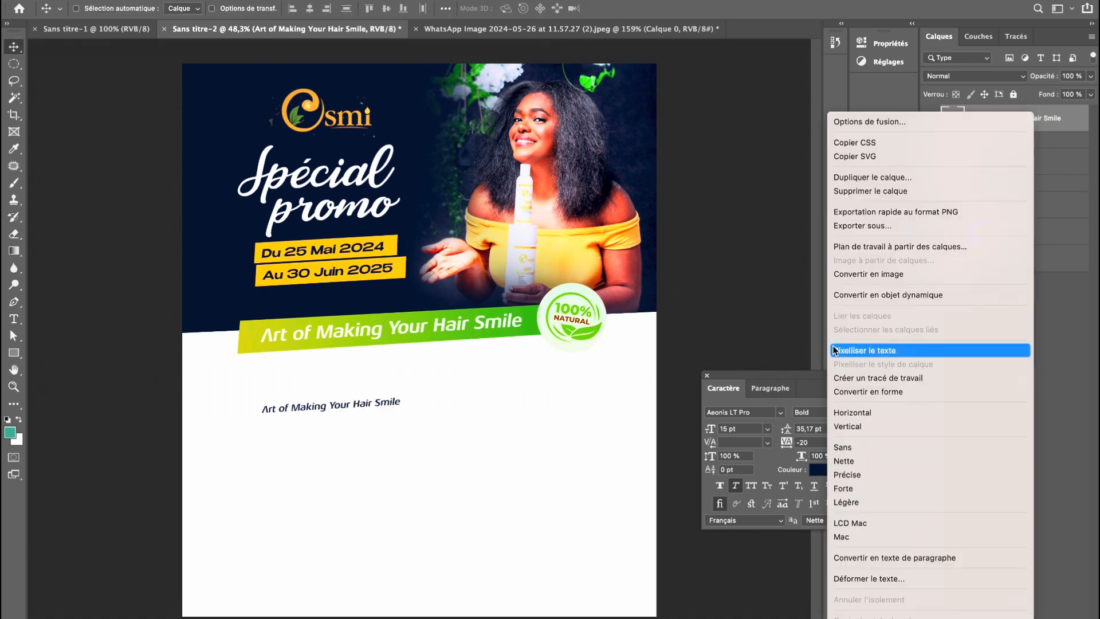
{"action": "left_click", "coordinate": [904, 557]}
{"action": "double_click", "coordinate": [320, 407]}
{"action": "left_click_drag", "start_coordinate": [408, 408], "coordinate": [564, 484]}
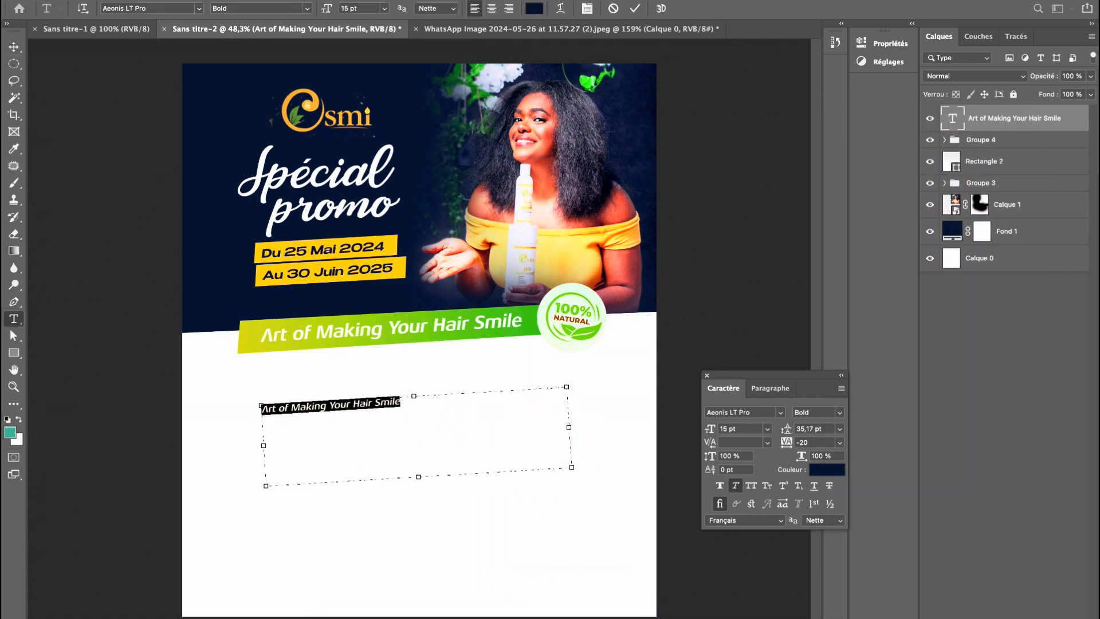
Replace the copied slogan with the four-line paragraph starting "Parce que chaque femme est une reine" from Nouveau document texte (3).txt.
{"action": "left_click", "coordinate": [673, 607]}
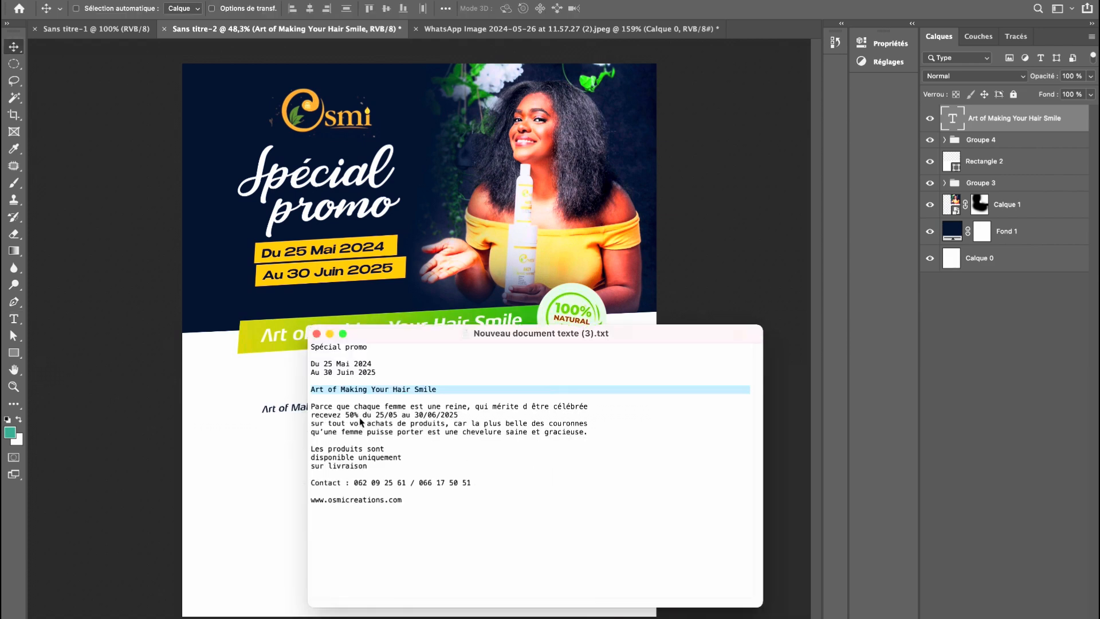
{"action": "left_click", "coordinate": [314, 417]}
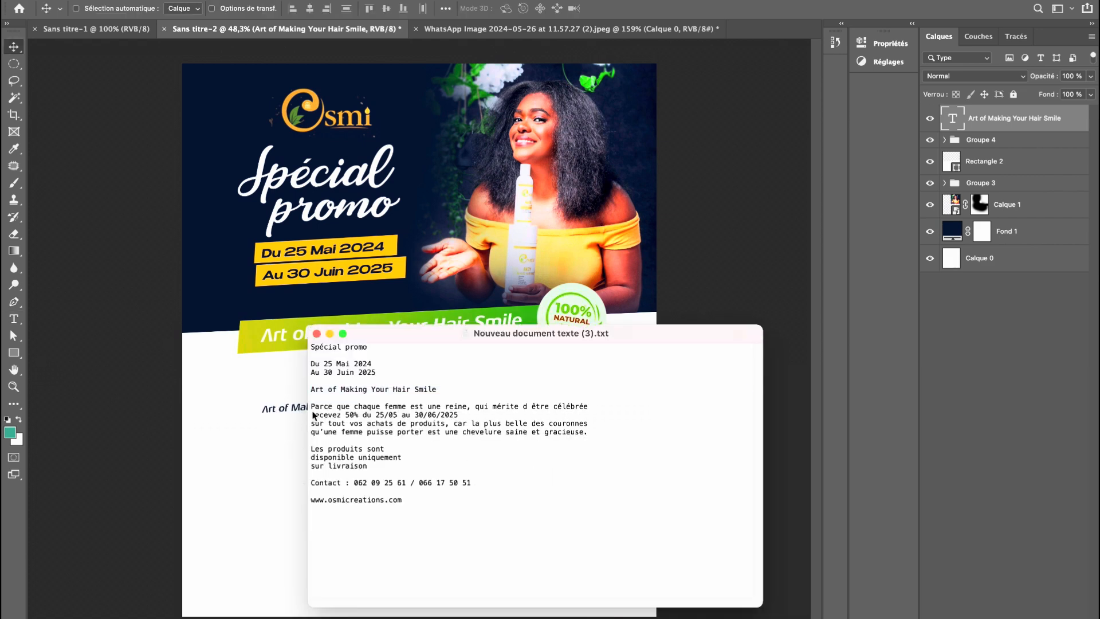
{"action": "left_click_drag", "start_coordinate": [311, 408], "coordinate": [618, 444]}
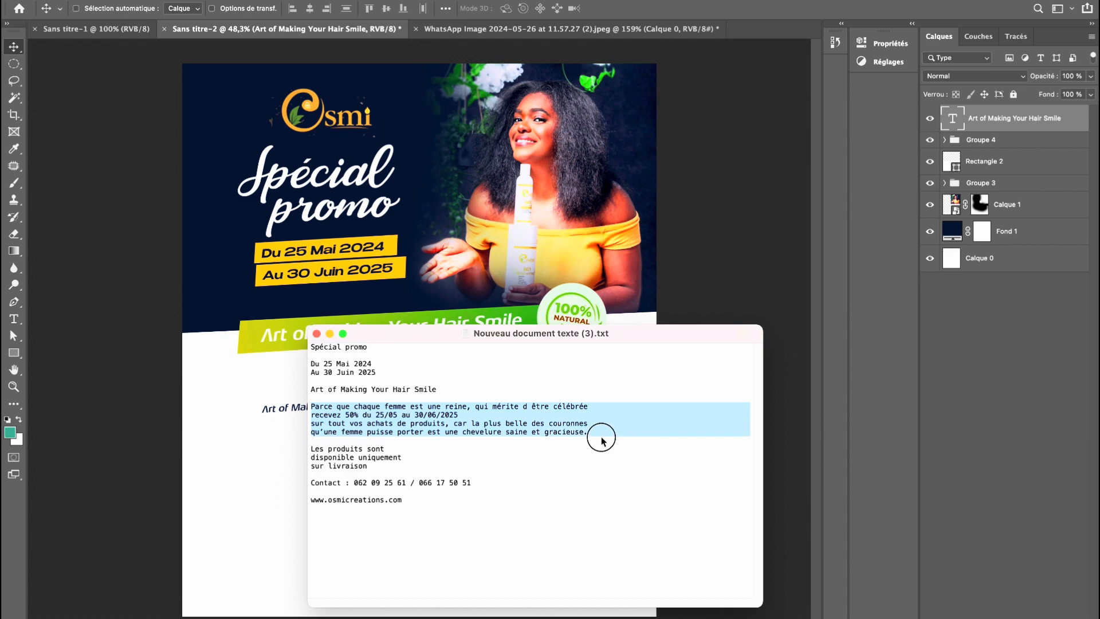
{"action": "left_click", "coordinate": [210, 400]}
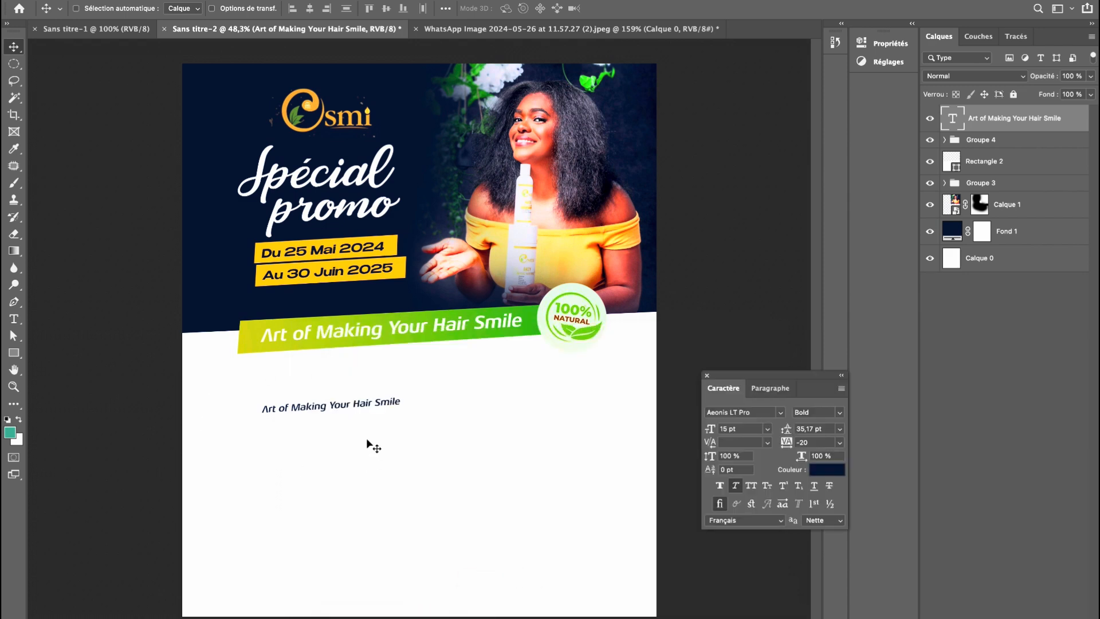
{"action": "double_click", "coordinate": [355, 400]}
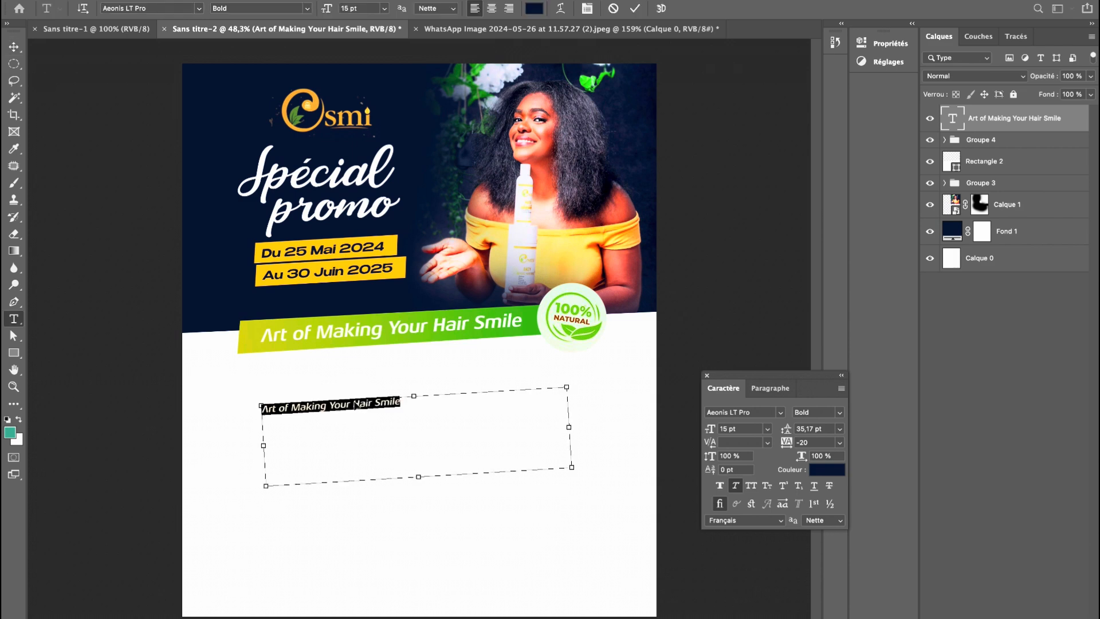
{"action": "key", "text": "super+v"}
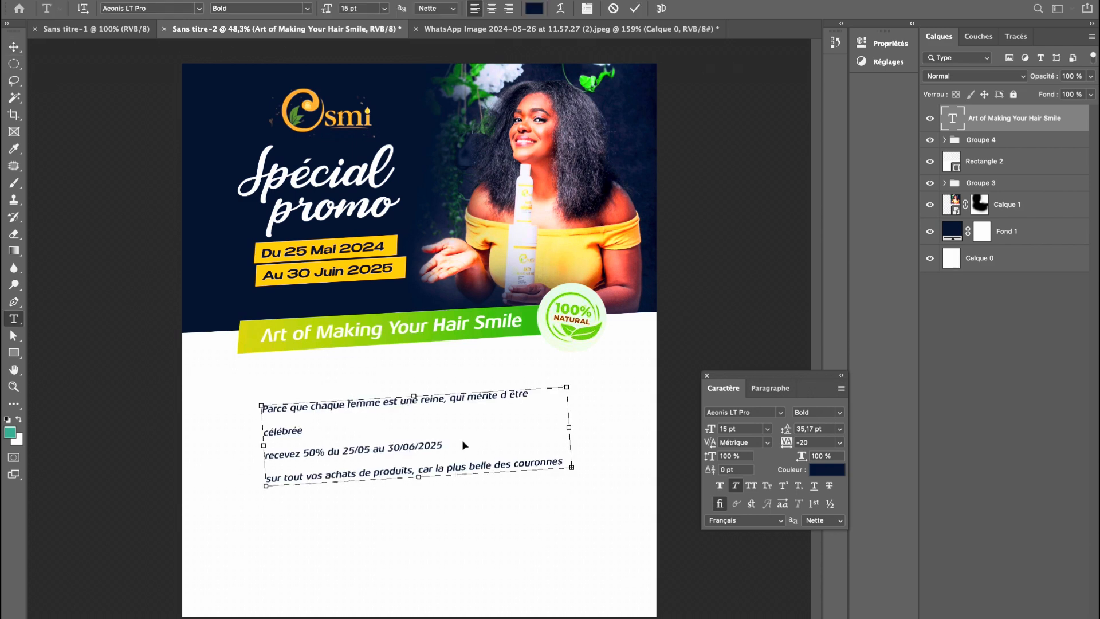
Set the whole pasted paragraph's font size to 17 pt.
{"action": "key", "text": "super+a"}
{"action": "left_click", "coordinate": [735, 429]}
{"action": "key", "text": "Up"}
{"action": "key", "text": "Up"}
{"action": "key", "text": "Up"}
{"action": "key", "text": "Up"}
{"action": "key", "text": "Down"}
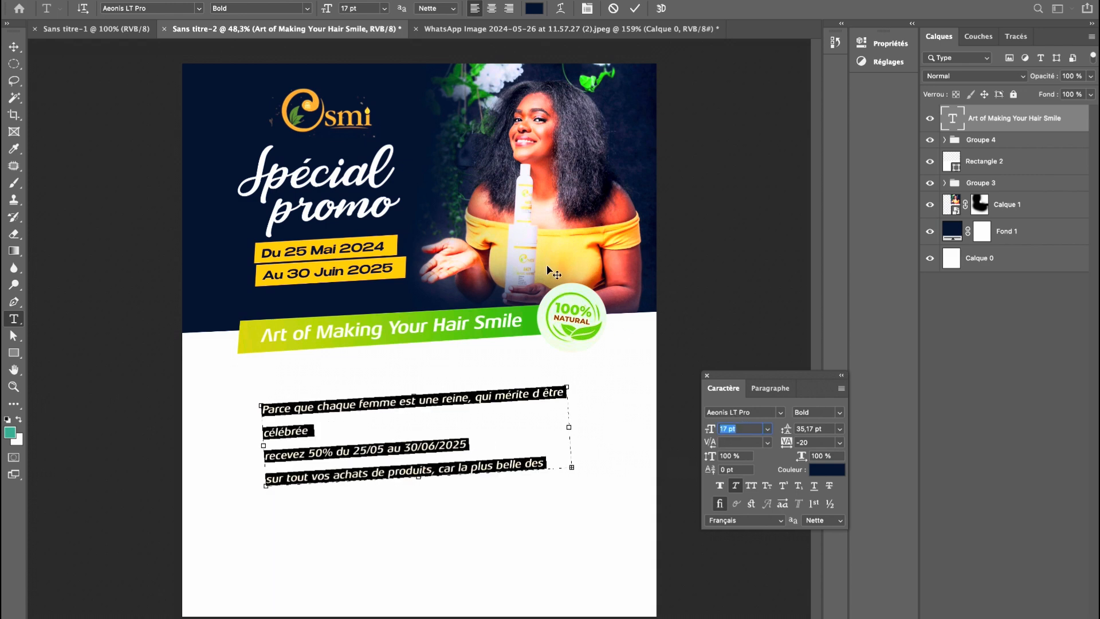
Centre-align the paragraph and extend its text box leftward and downward, keeping the text on four lines.
{"action": "left_click", "coordinate": [492, 8]}
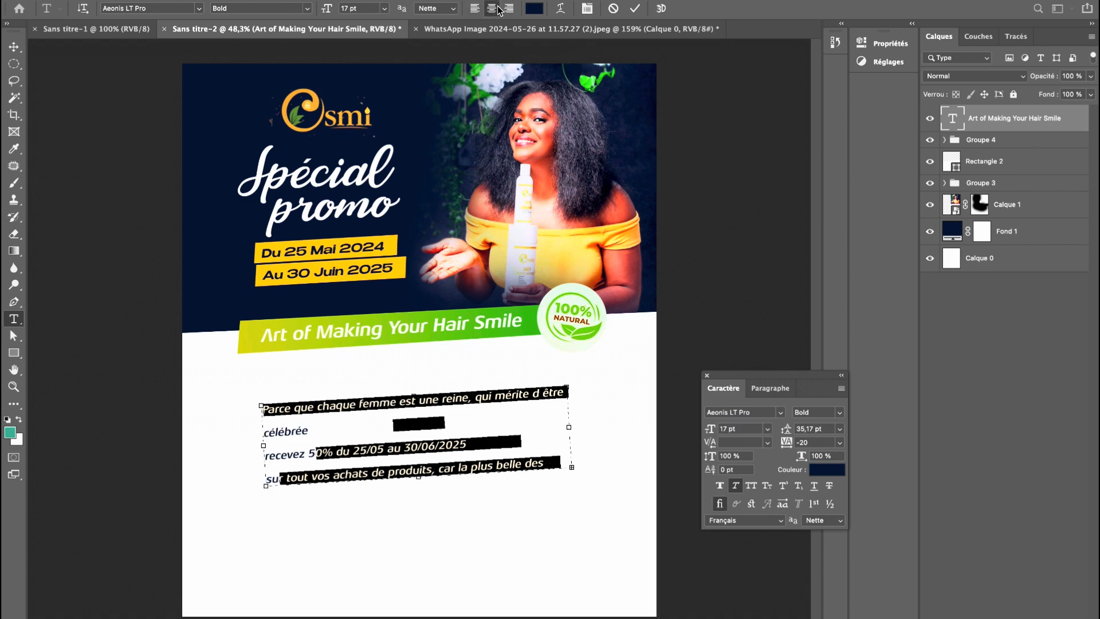
{"action": "left_click_drag", "start_coordinate": [264, 446], "coordinate": [214, 449]}
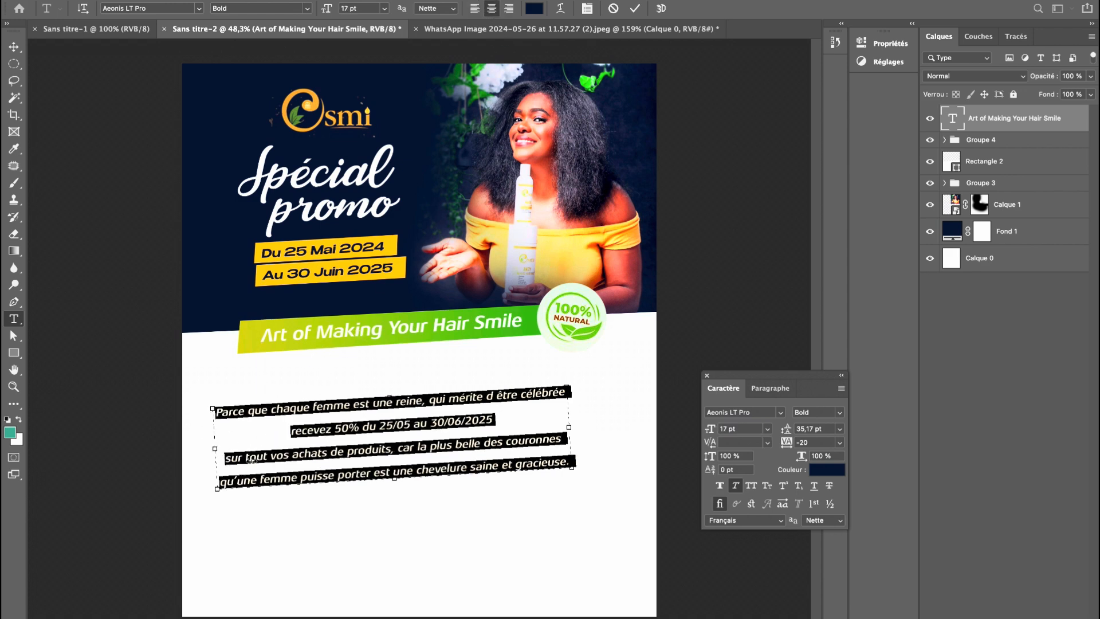
{"action": "left_click", "coordinate": [222, 459]}
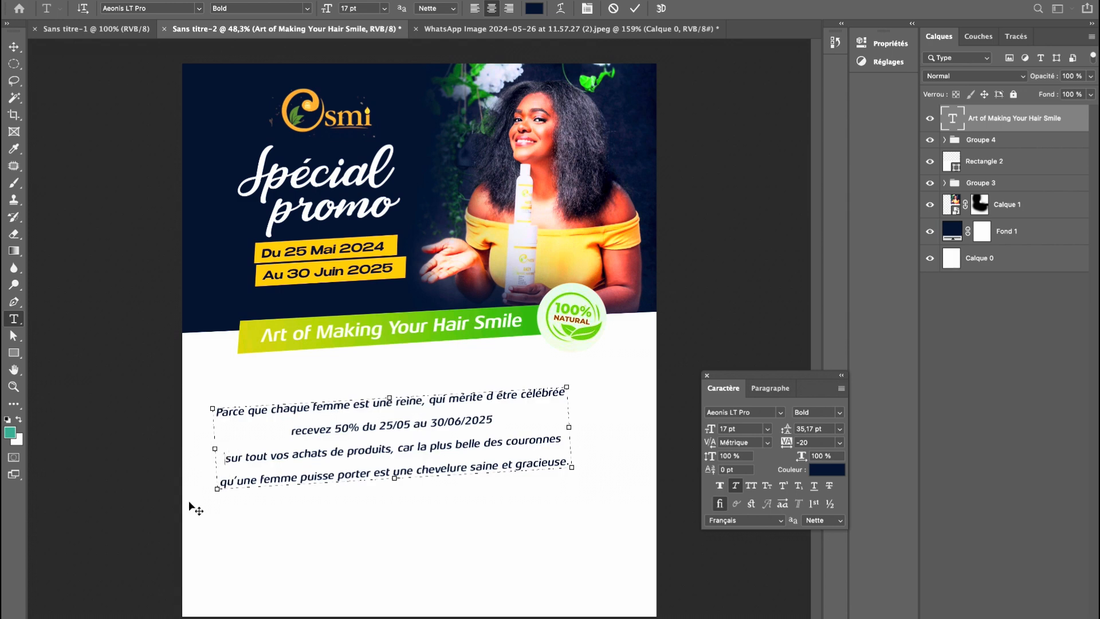
{"action": "key", "text": "BackSpace"}
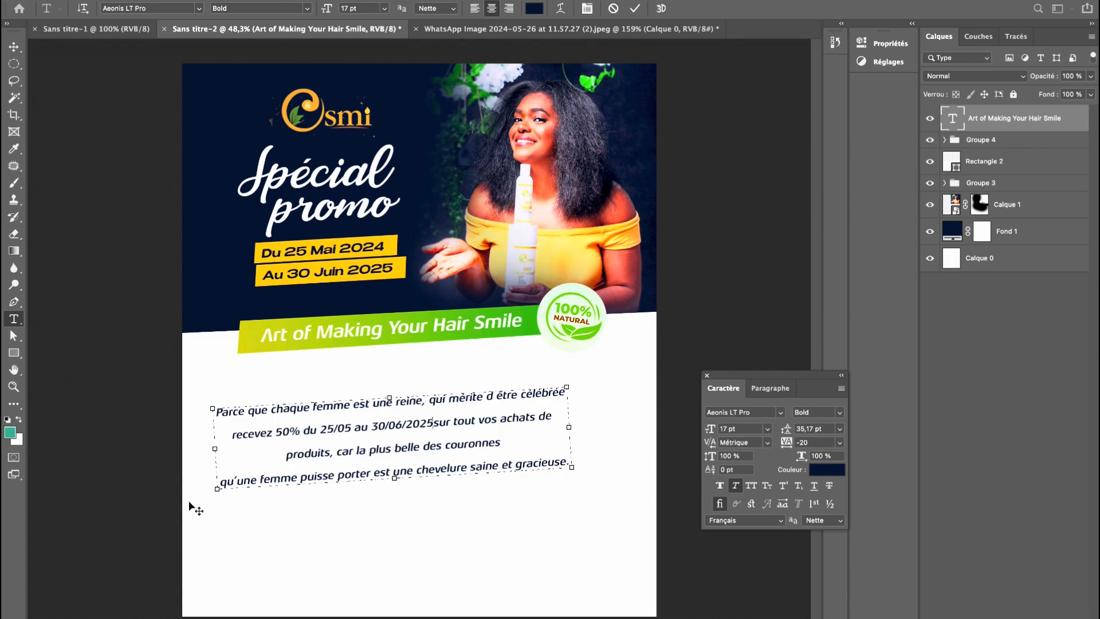
{"action": "key", "text": "Return"}
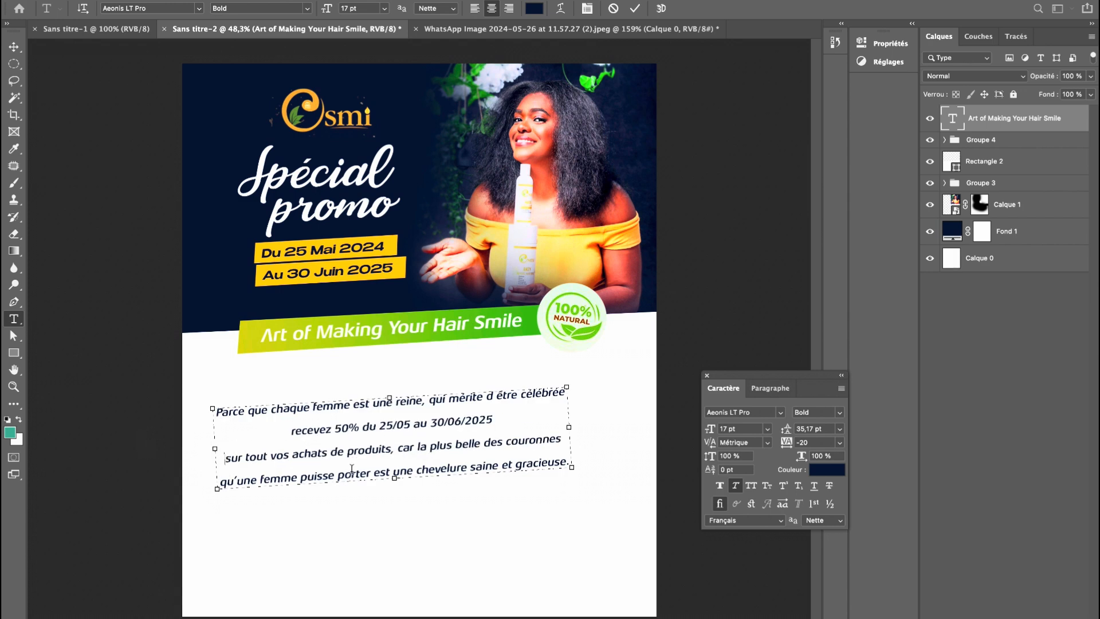
{"action": "left_click_drag", "start_coordinate": [395, 482], "coordinate": [397, 521]}
Reduce the font size of the entire paragraph to 15 pt.
{"action": "key", "text": "ctrl+a"}
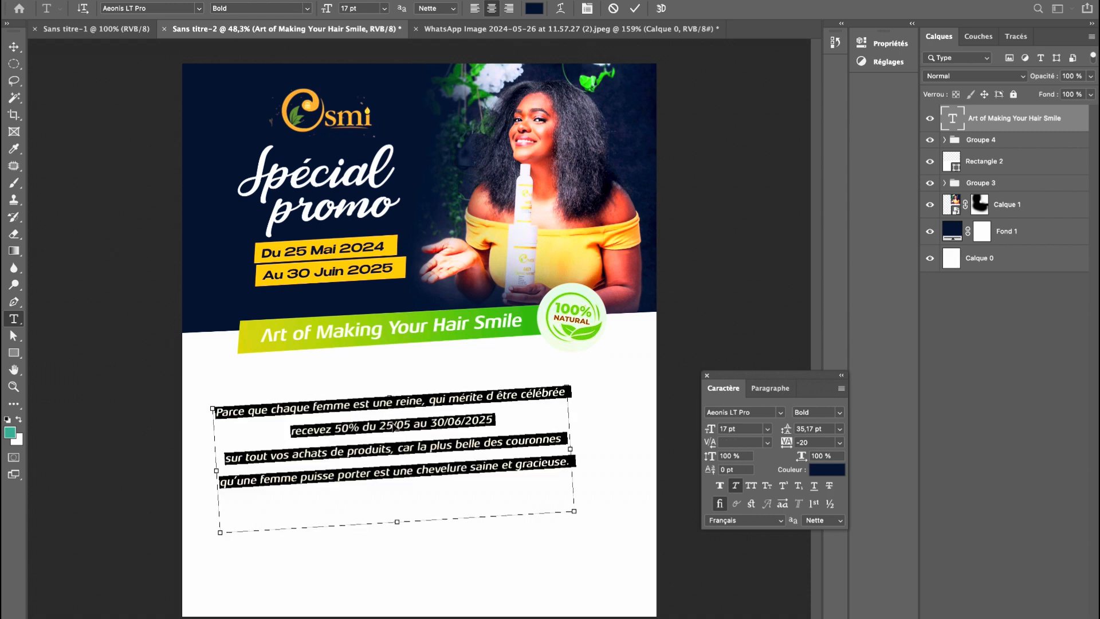
{"action": "left_click", "coordinate": [743, 428]}
{"action": "key", "text": "Down"}
{"action": "key", "text": "Down"}
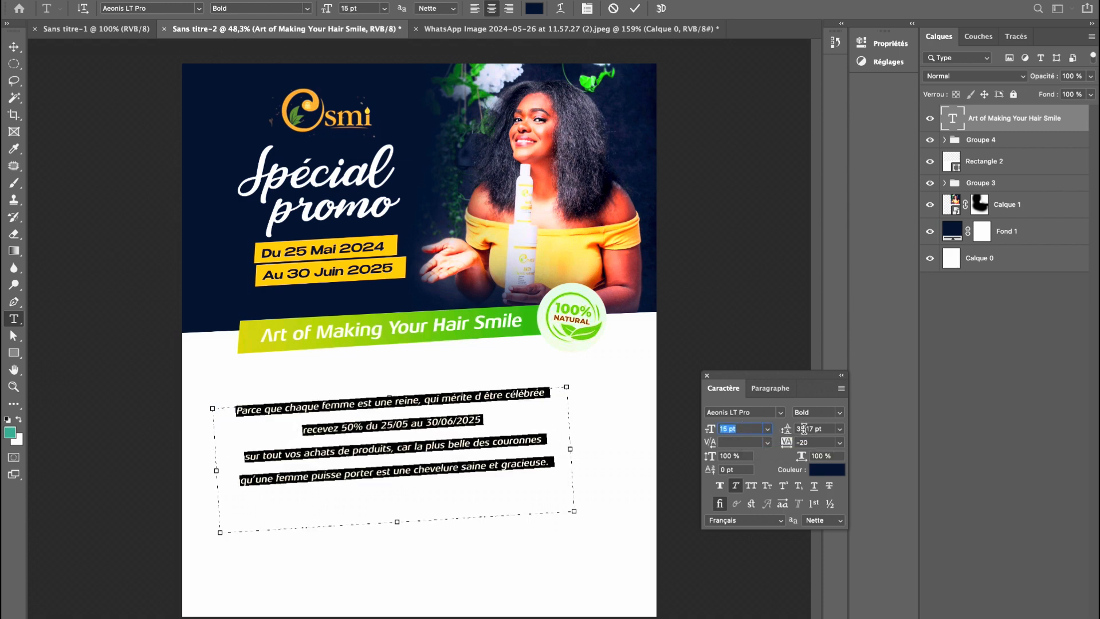
Enlarge the "recevez 50% du 25/05 au 30/06/2025" line to 29 pt and capitalise its first letter.
{"action": "triple_click", "coordinate": [450, 422]}
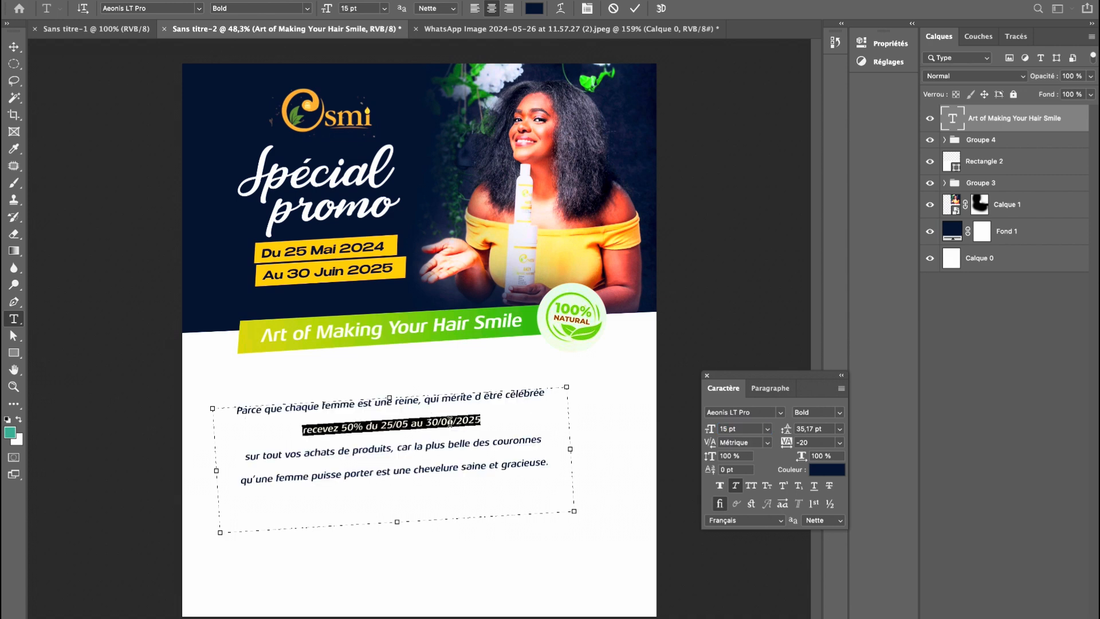
{"action": "left_click", "coordinate": [737, 429]}
{"action": "key", "text": "Up"}
{"action": "key", "text": "Up"}
{"action": "key", "text": "Up"}
{"action": "key", "text": "Up"}
{"action": "key", "text": "Up"}
{"action": "key", "text": "Up"}
{"action": "key", "text": "Up"}
{"action": "key", "text": "Up"}
{"action": "key", "text": "Up"}
{"action": "key", "text": "Up"}
{"action": "key", "text": "Up"}
{"action": "key", "text": "Up"}
{"action": "key", "text": "Up"}
{"action": "key", "text": "Up"}
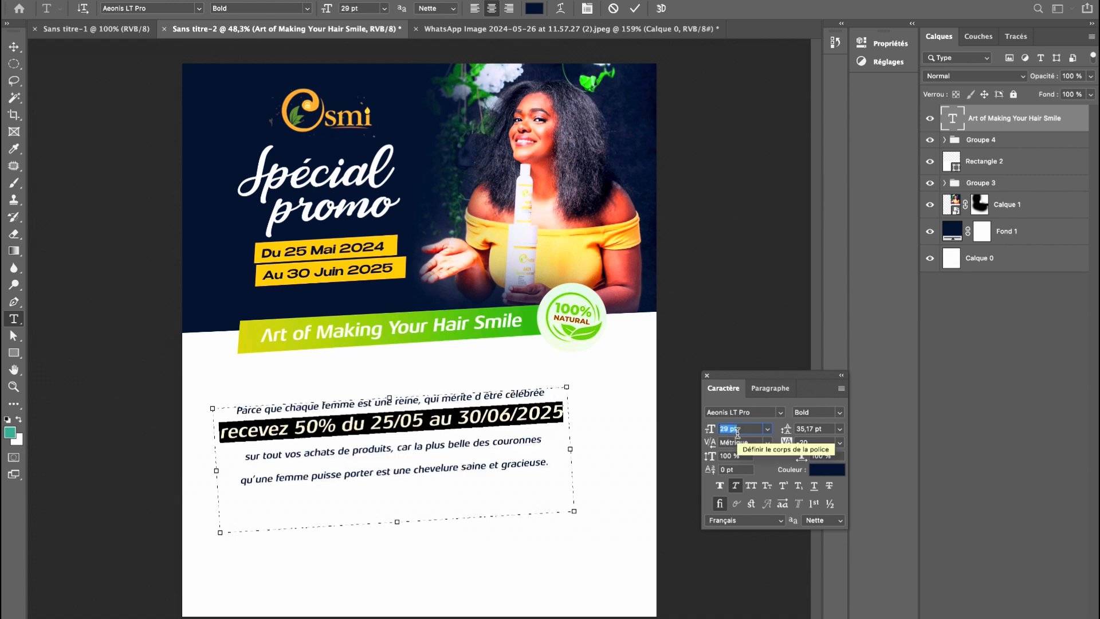
{"action": "left_click", "coordinate": [223, 431]}
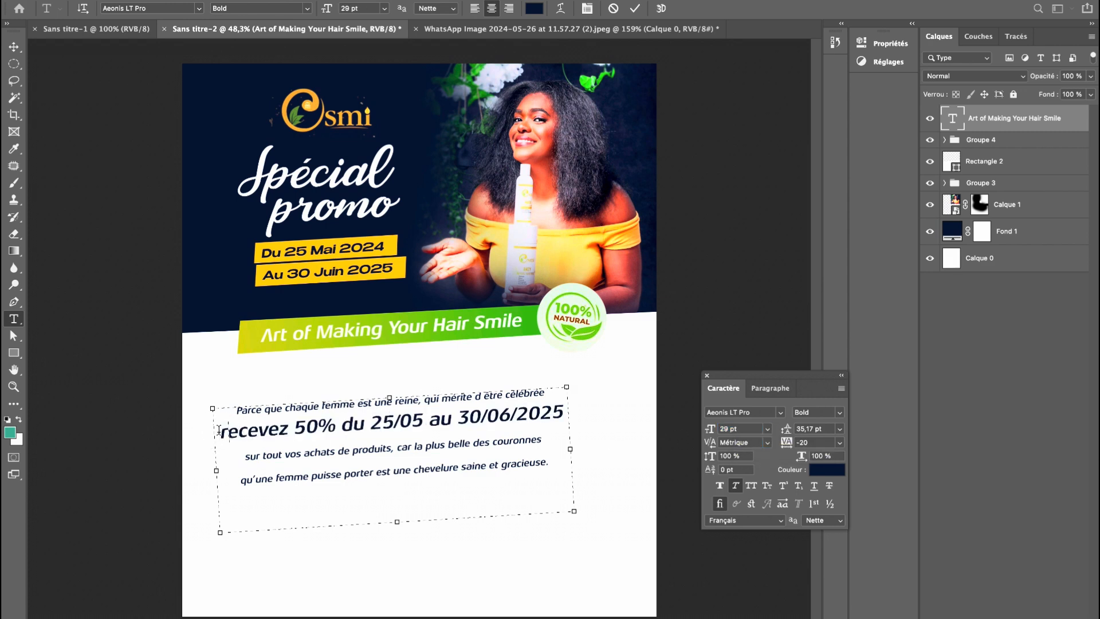
{"action": "type", "text": "R"}
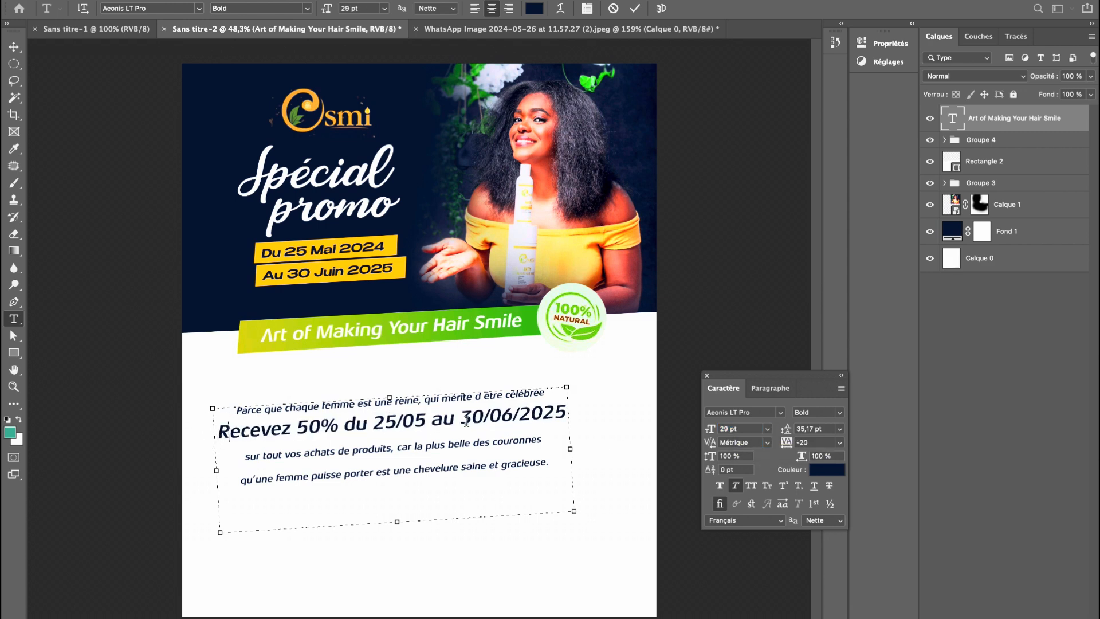
Set the leading of the line "sur tout vos achats de produits, car la plus belle des couronnes" to 23 pt.
{"action": "triple_click", "coordinate": [296, 457]}
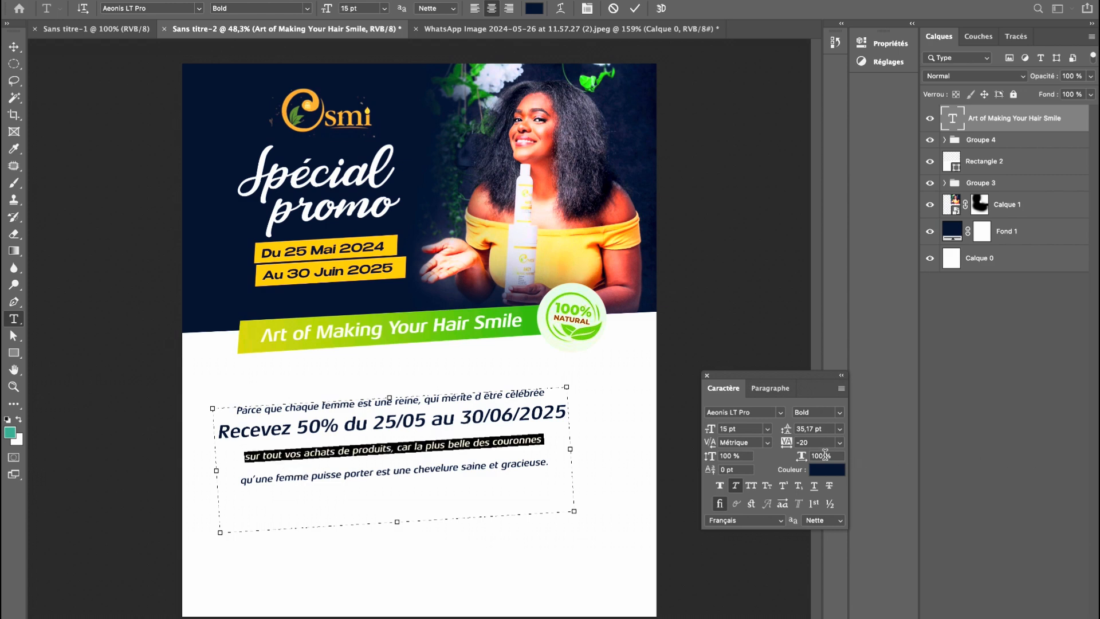
{"action": "left_click", "coordinate": [819, 431]}
{"action": "type", "text": "34"}
{"action": "key", "text": "Return"}
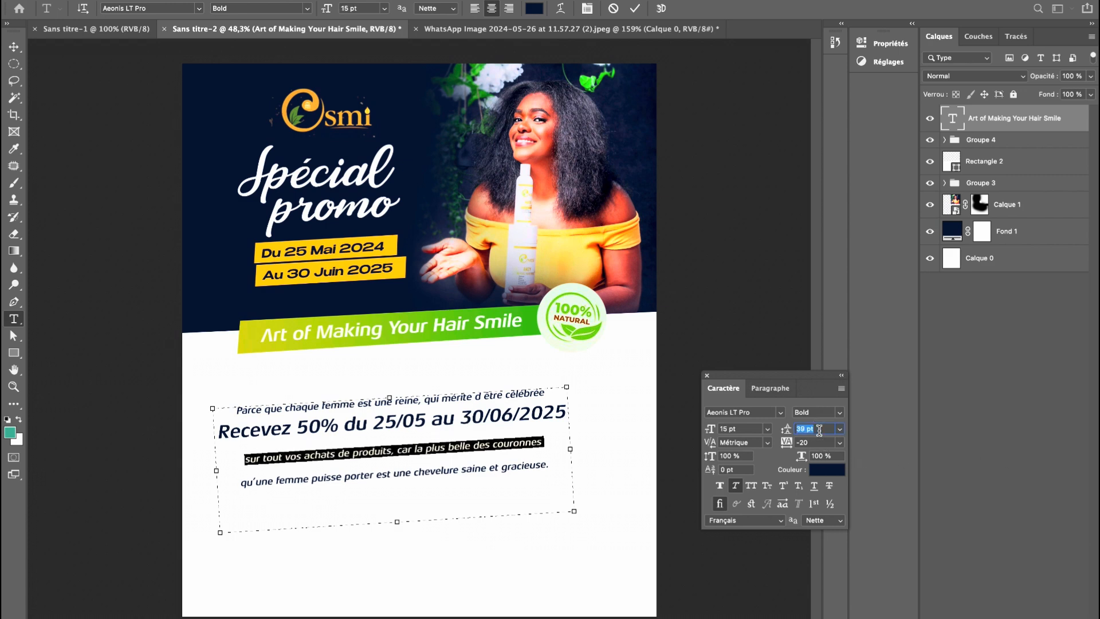
{"action": "key", "text": "Down"}
{"action": "key", "text": "Down"}
{"action": "key", "text": "Down"}
{"action": "key", "text": "Down"}
{"action": "key", "text": "Down"}
{"action": "key", "text": "Down"}
{"action": "key", "text": "Down"}
{"action": "key", "text": "Down"}
{"action": "key", "text": "Down"}
{"action": "key", "text": "Down"}
{"action": "key", "text": "Down"}
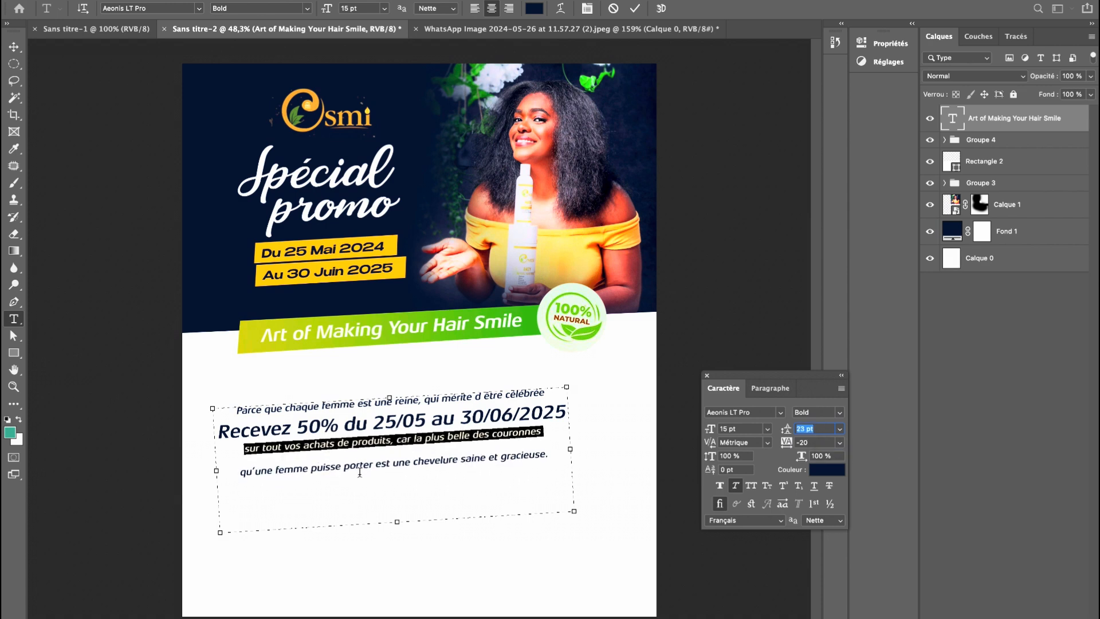
Set the leading of the paragraph's last line, "qu'une femme puisse porter est une chevelure saine et gracieuse.", to 20 pt.
{"action": "triple_click", "coordinate": [360, 469]}
{"action": "left_click", "coordinate": [801, 428]}
{"action": "key", "text": "Down"}
{"action": "key", "text": "Down"}
{"action": "key", "text": "Down"}
{"action": "key", "text": "Down"}
{"action": "key", "text": "Down"}
{"action": "key", "text": "Down"}
{"action": "key", "text": "Down"}
{"action": "key", "text": "Down"}
{"action": "key", "text": "Down"}
{"action": "key", "text": "Down"}
{"action": "key", "text": "Down"}
{"action": "key", "text": "Down"}
{"action": "key", "text": "Down"}
{"action": "key", "text": "Down"}
{"action": "key", "text": "Down"}
{"action": "key", "text": "Down"}
{"action": "key", "text": "Down"}
{"action": "key", "text": "Down"}
{"action": "key", "text": "Down"}
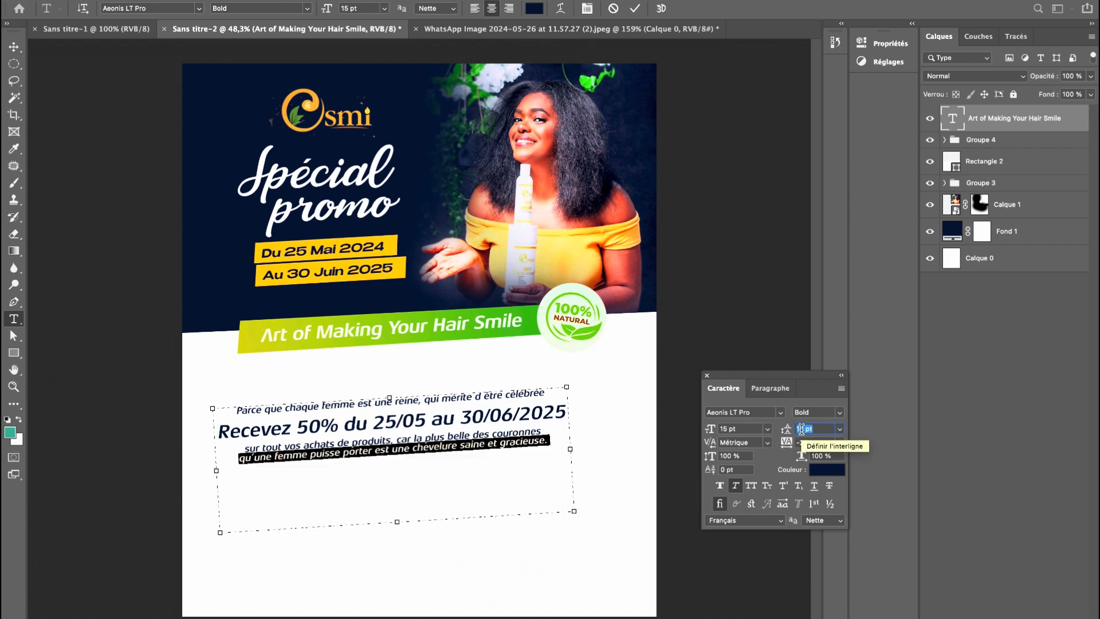
{"action": "key", "text": "Up"}
{"action": "key", "text": "Up"}
{"action": "key", "text": "Up"}
{"action": "key", "text": "Up"}
{"action": "key", "text": "Up"}
{"action": "key", "text": "Up"}
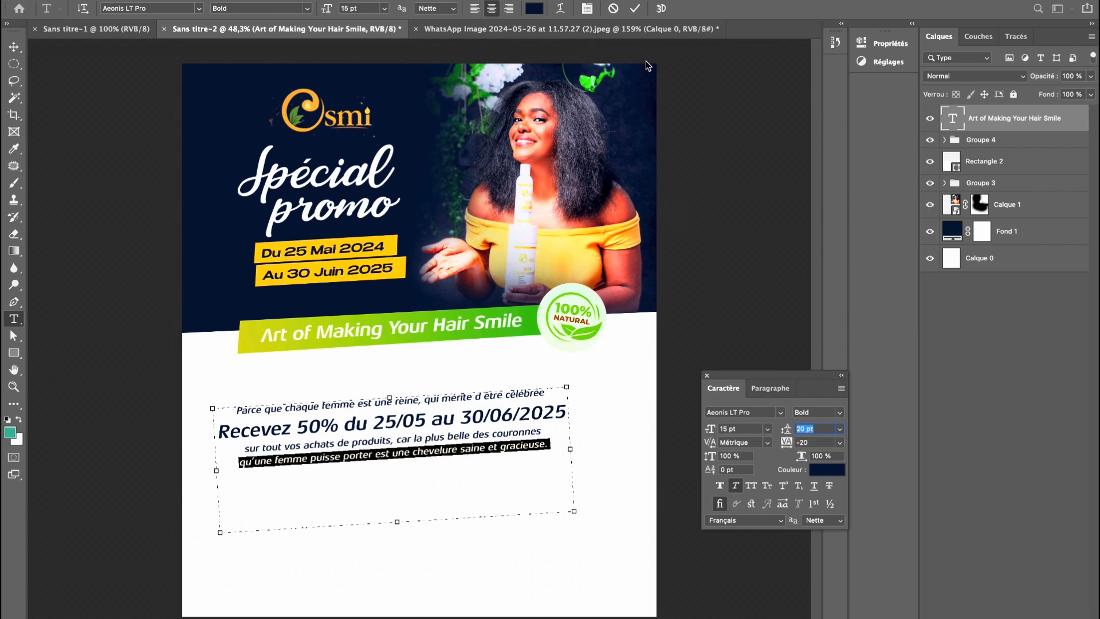
Move the finished paragraph up beneath the slogan banner and scale it down slightly.
{"action": "left_click", "coordinate": [635, 9]}
{"action": "key", "text": "v"}
{"action": "left_click_drag", "start_coordinate": [406, 447], "coordinate": [416, 419]}
{"action": "key", "text": "ctrl+t"}
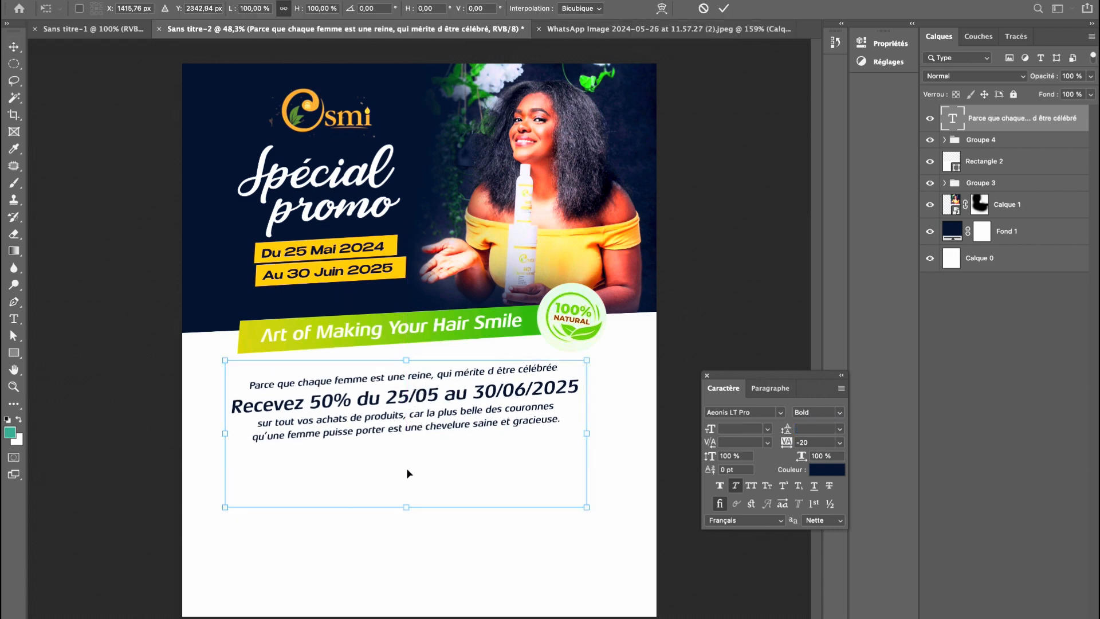
{"action": "left_click_drag", "start_coordinate": [409, 507], "coordinate": [408, 495]}
{"action": "key", "text": "Return"}
{"action": "mouse_move", "coordinate": [428, 401]}
{"action": "left_mouse_down"}
{"action": "mouse_move", "coordinate": [448, 407]}
{"action": "mouse_move", "coordinate": [435, 401]}
{"action": "left_mouse_up"}
{"action": "triple_click", "coordinate": [435, 401]}
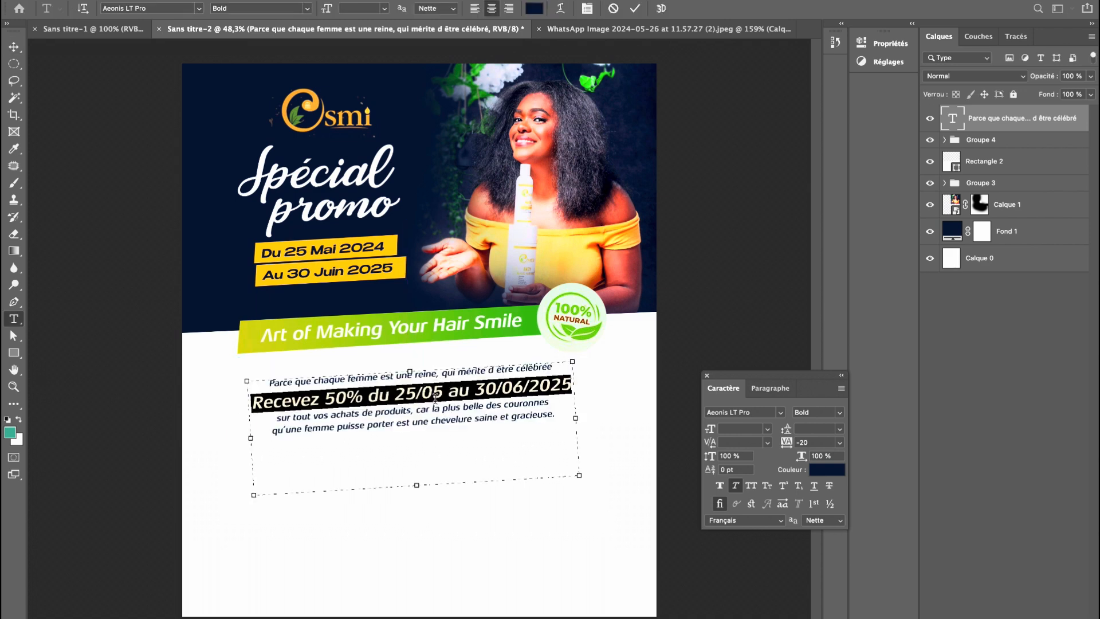
{"action": "key", "text": "super+a"}
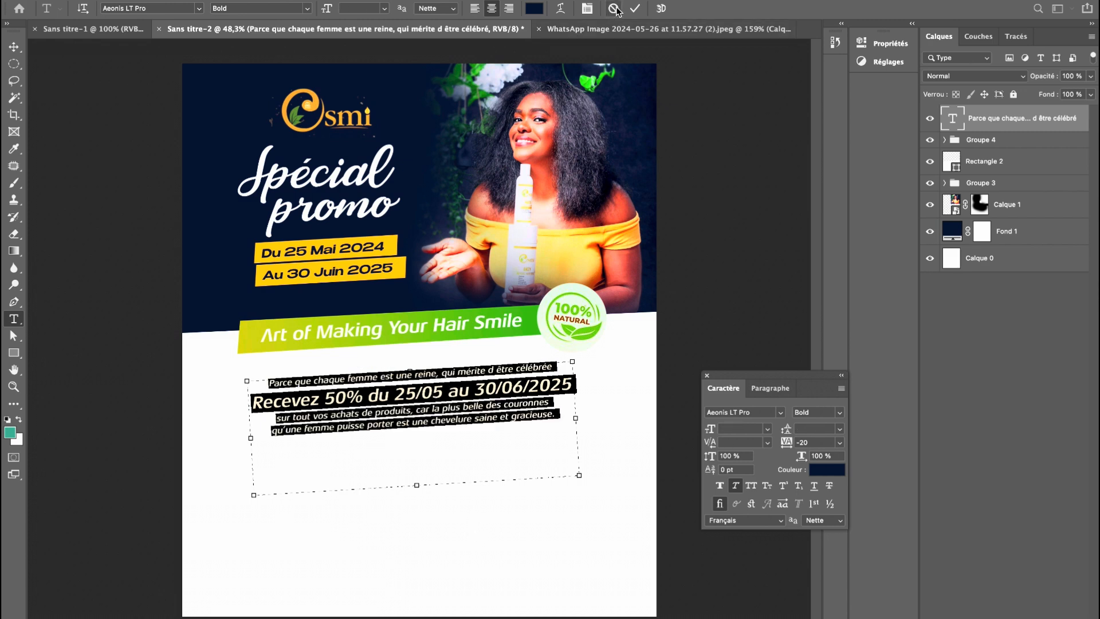
{"action": "left_click", "coordinate": [635, 8]}
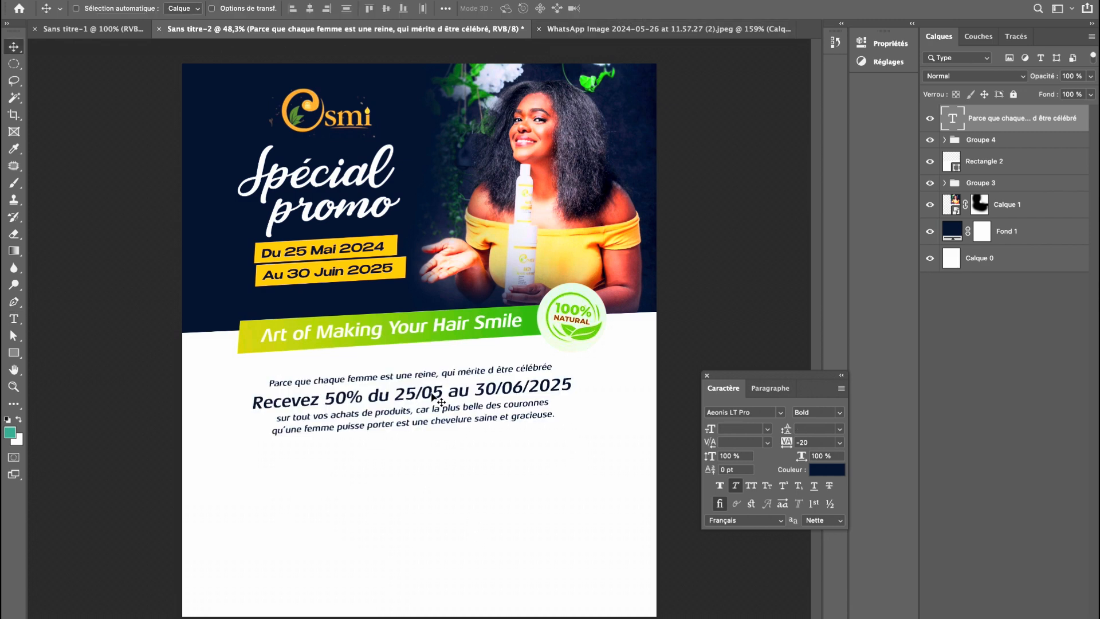
Nudge the paragraph so its left edge lines up with the left edge of the date labels.
{"action": "key", "text": "super+t"}
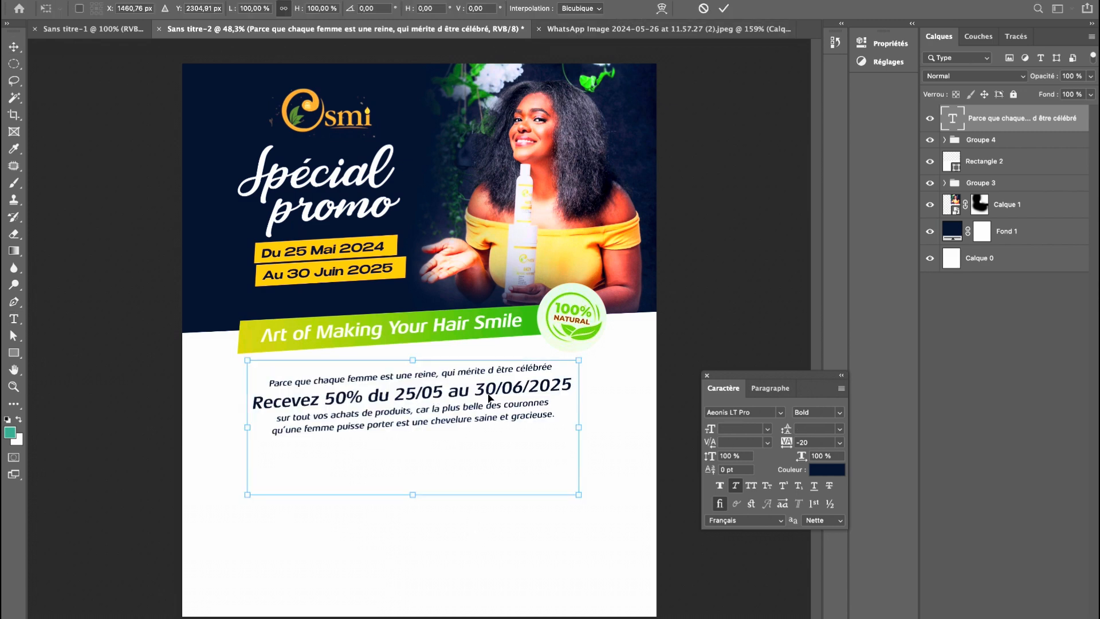
{"action": "left_click_drag", "start_coordinate": [604, 414], "coordinate": [604, 412]}
{"action": "key", "text": "Return"}
{"action": "left_click_drag", "start_coordinate": [511, 432], "coordinate": [511, 428]}
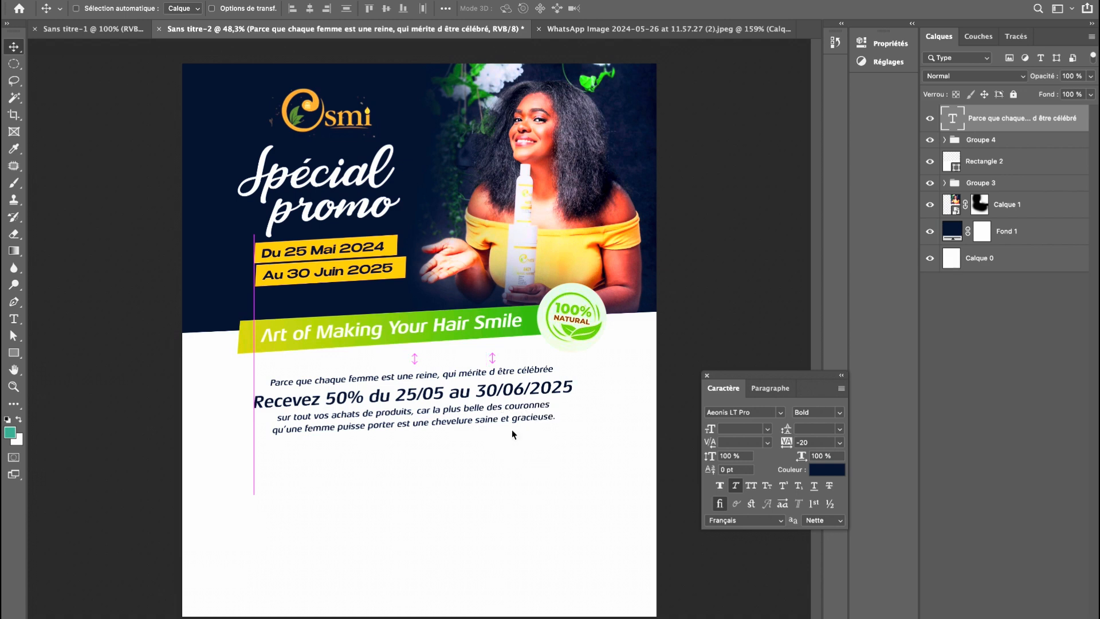
Start an open Pen shape around the paragraph's upper-left corner and left side, with no fill and a brown stroke.
{"action": "left_click", "coordinate": [14, 302]}
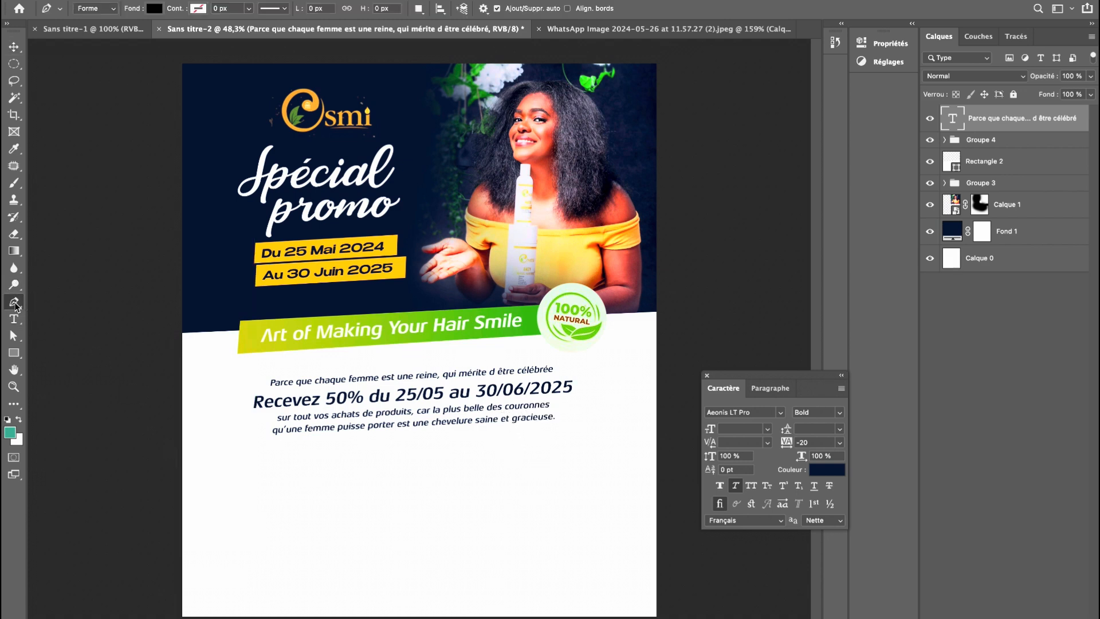
{"action": "left_click", "coordinate": [264, 381]}
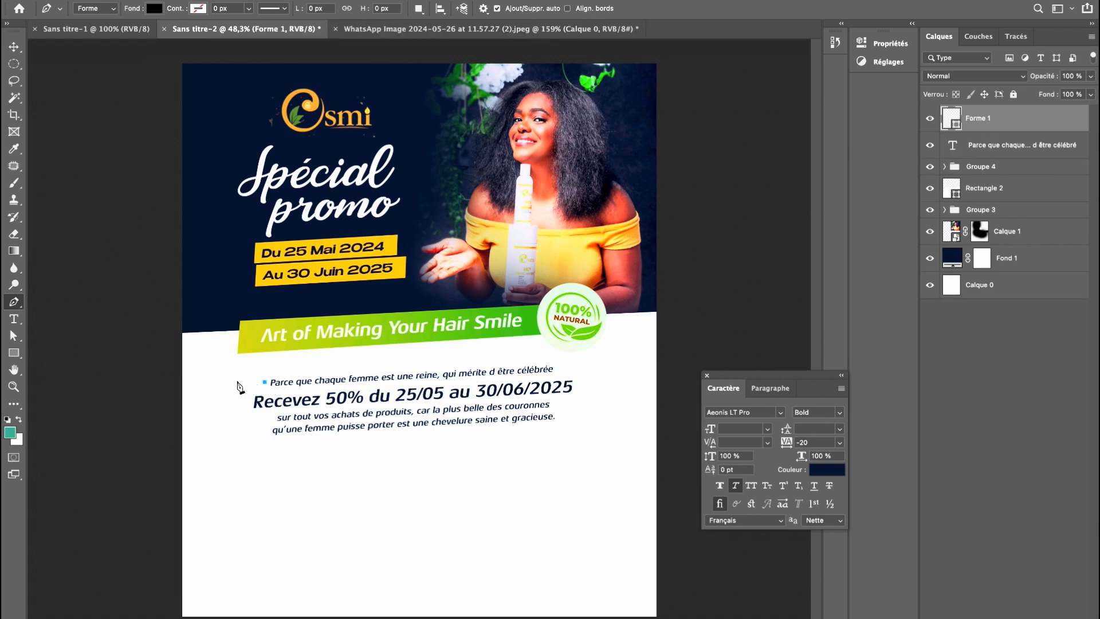
{"action": "left_click", "coordinate": [237, 383]}
{"action": "left_click", "coordinate": [154, 8]}
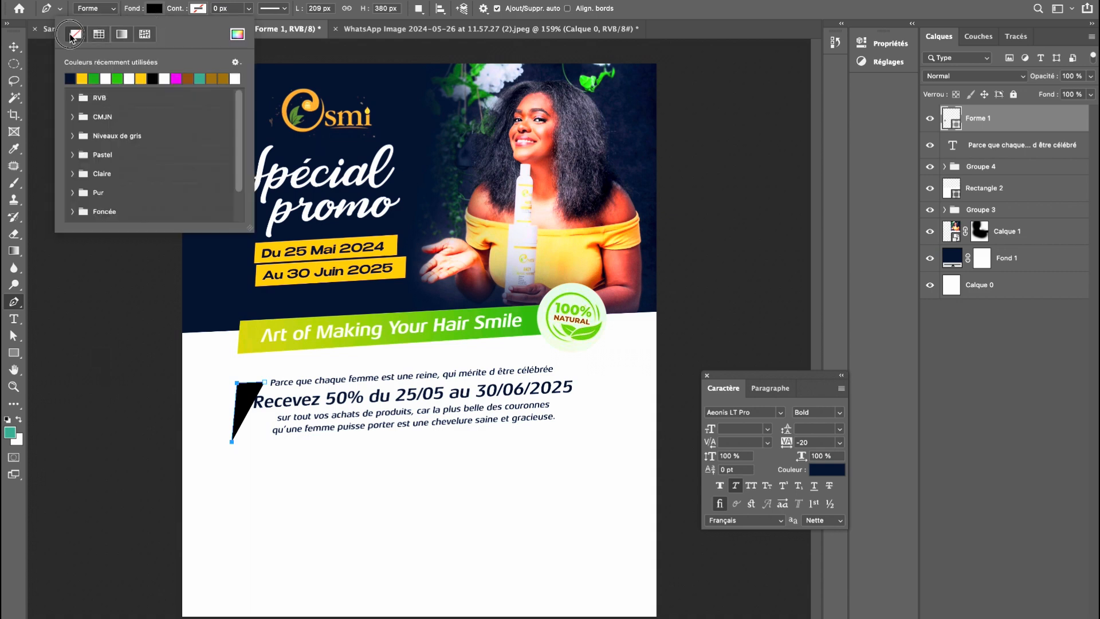
{"action": "left_click", "coordinate": [76, 34]}
{"action": "left_click", "coordinate": [204, 11]}
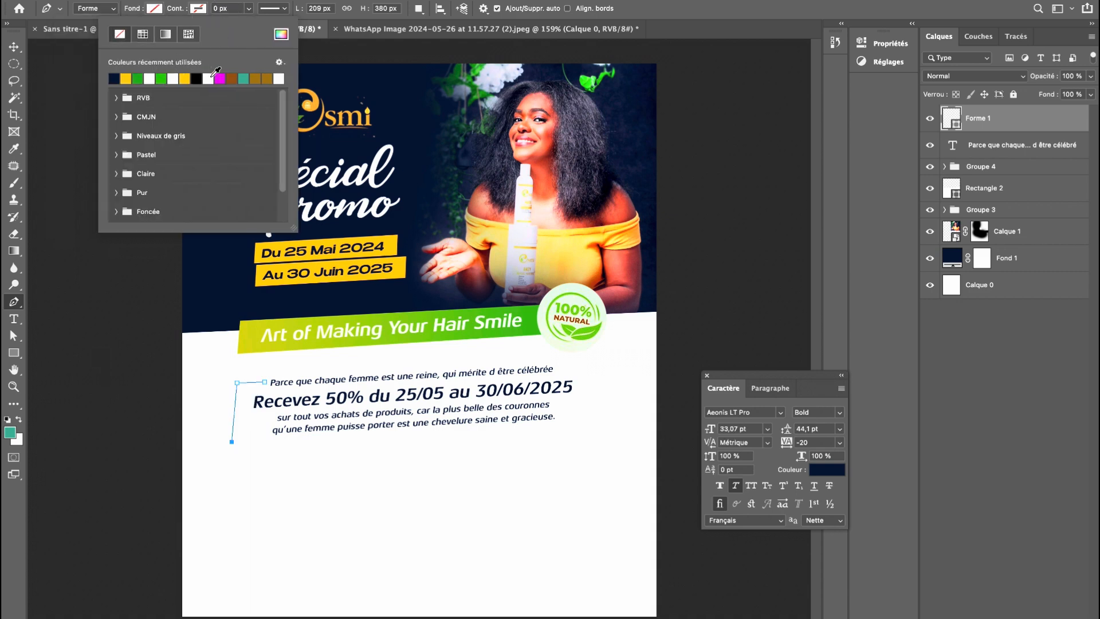
{"action": "left_click", "coordinate": [267, 79]}
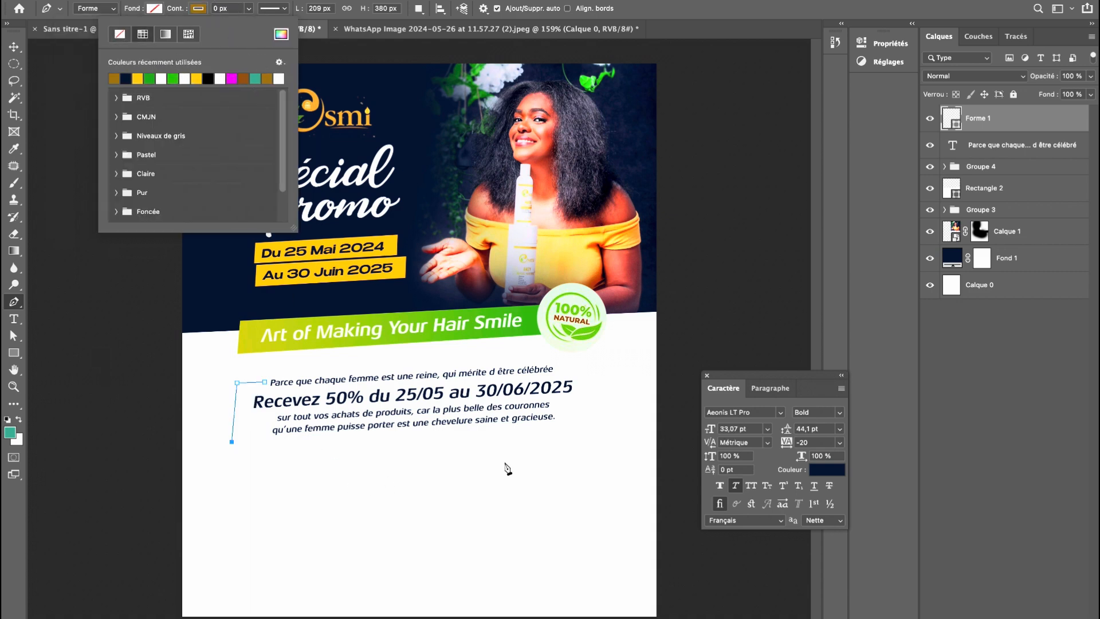
Continue the open frame along a slanted line below the paragraph, up its right side and back to the word "couronnes".
{"action": "left_click", "coordinate": [573, 430]}
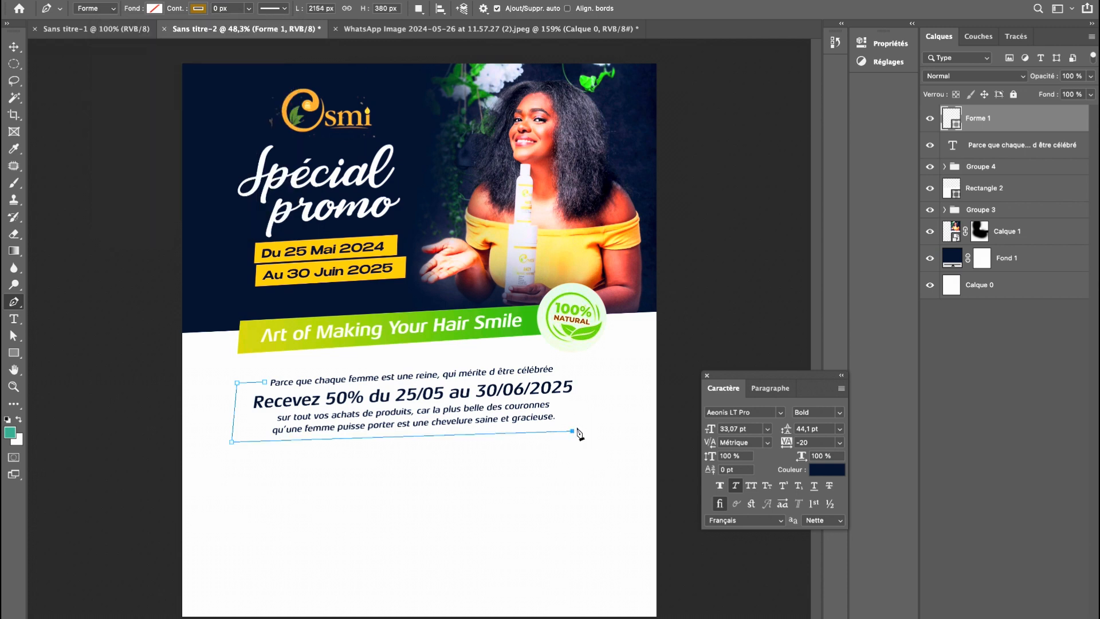
{"action": "key", "text": "ctrl+z"}
{"action": "left_click", "coordinate": [585, 420]}
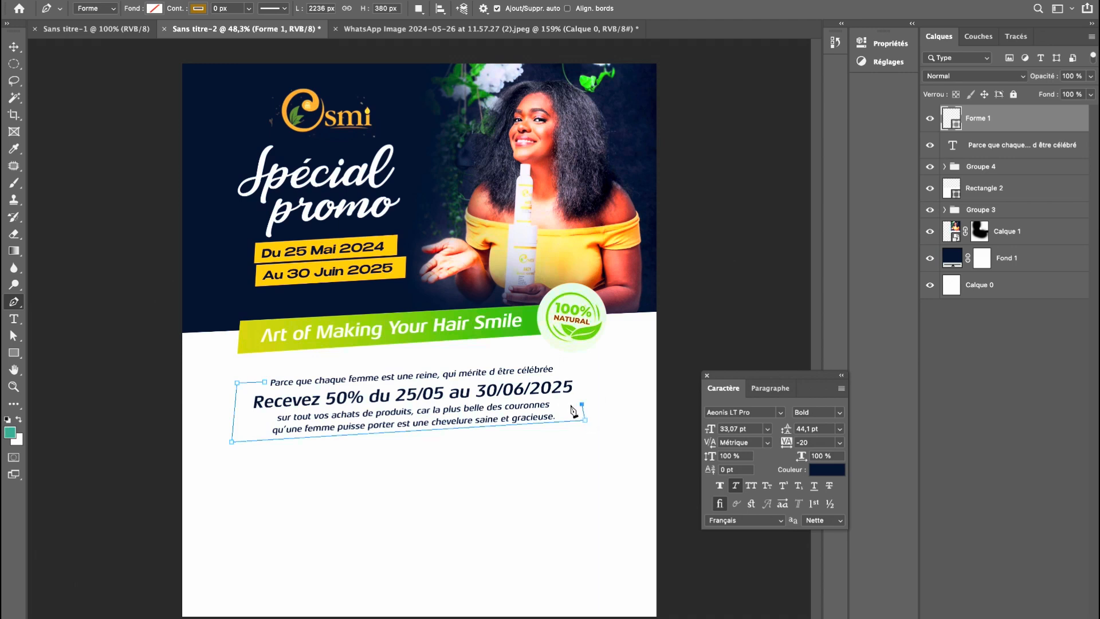
{"action": "left_click", "coordinate": [555, 404]}
Set the open frame's stroke width to 10 px and deselect its path.
{"action": "left_click", "coordinate": [223, 9]}
{"action": "key", "text": "Return"}
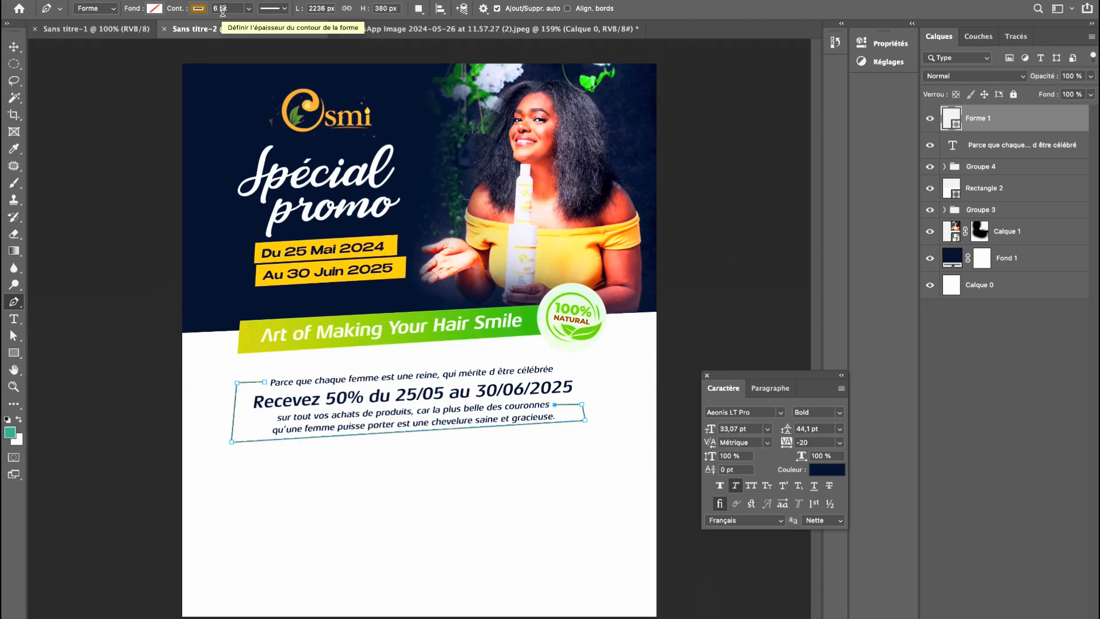
{"action": "type", "text": "10"}
{"action": "key", "text": "Return"}
{"action": "left_click", "coordinate": [13, 334]}
{"action": "left_click", "coordinate": [346, 463]}
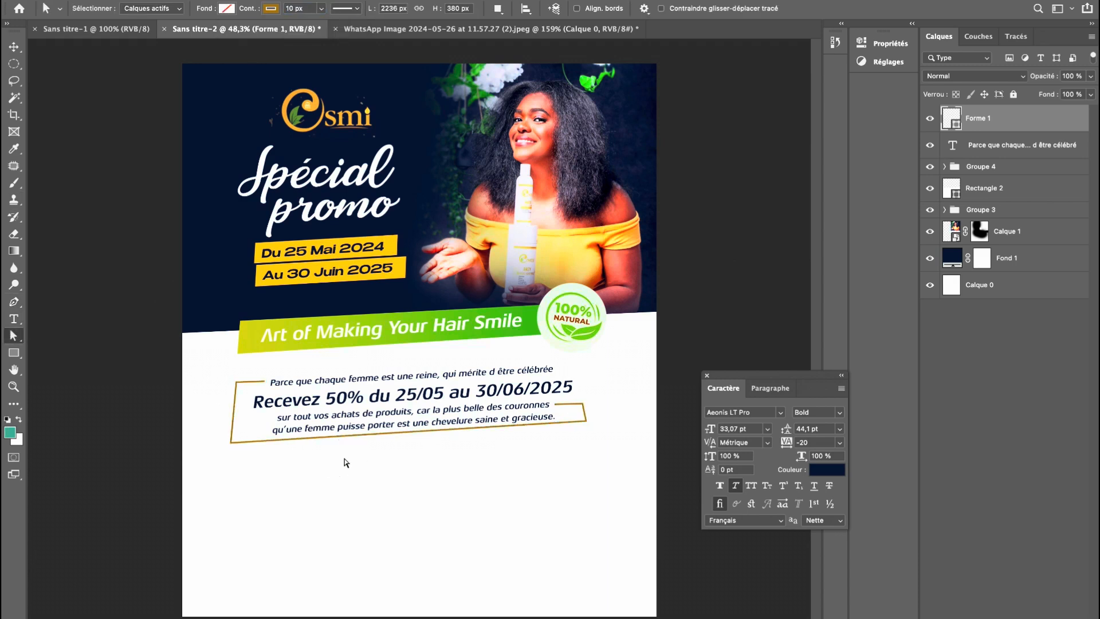
Move the frame's two right-hand corner points slightly outward to refine the slant of its right end.
{"action": "left_click", "coordinate": [583, 408]}
{"action": "left_click_drag", "start_coordinate": [582, 408], "coordinate": [587, 403]}
{"action": "left_click", "coordinate": [586, 448]}
{"action": "left_click", "coordinate": [587, 421]}
{"action": "left_click_drag", "start_coordinate": [587, 421], "coordinate": [589, 427]}
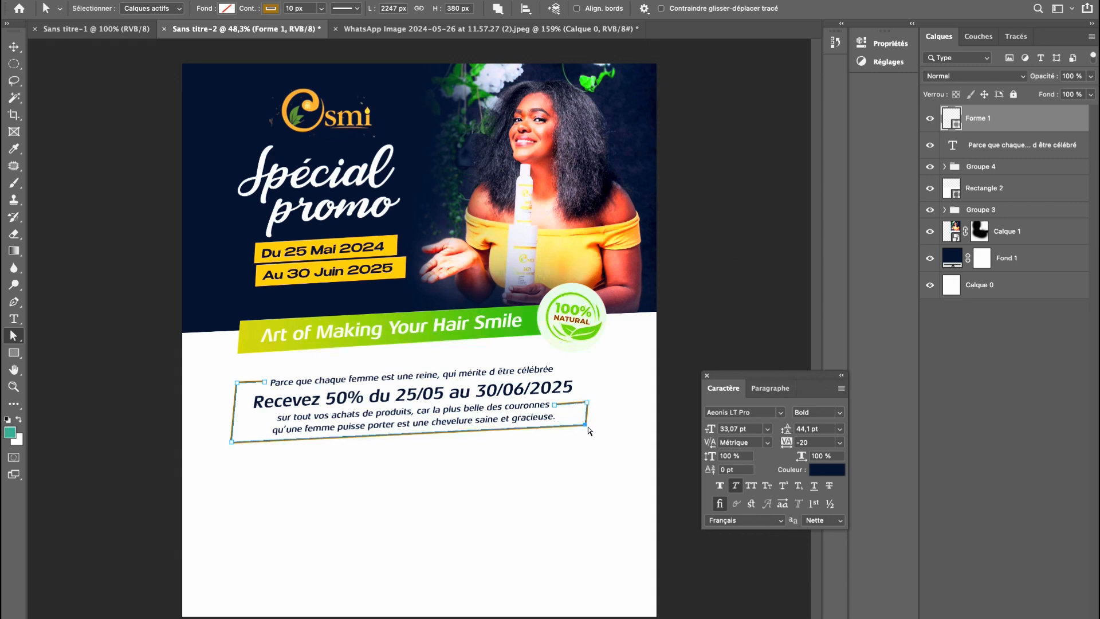
Lower the frame's bottom edge slightly, shift its lower-left corner inward and adjust the points of its short upper-left segment.
{"action": "left_click_drag", "start_coordinate": [232, 445], "coordinate": [232, 447]}
{"action": "mouse_move", "coordinate": [585, 429]}
{"action": "left_mouse_down"}
{"action": "mouse_move", "coordinate": [596, 421]}
{"action": "mouse_move", "coordinate": [585, 430]}
{"action": "left_mouse_up"}
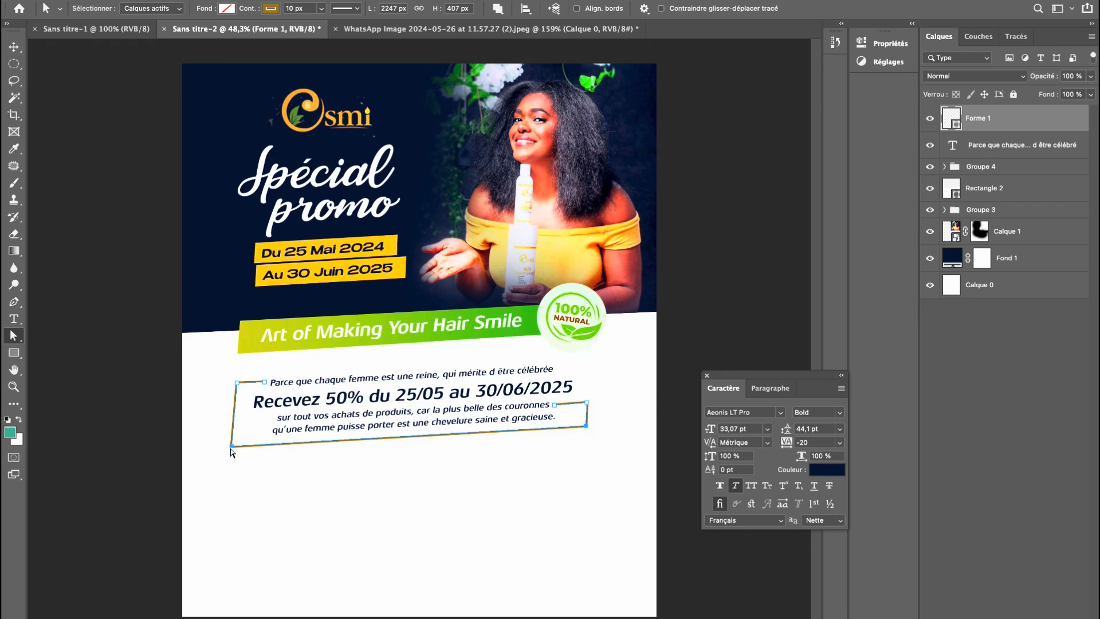
{"action": "left_click_drag", "start_coordinate": [232, 448], "coordinate": [235, 448]}
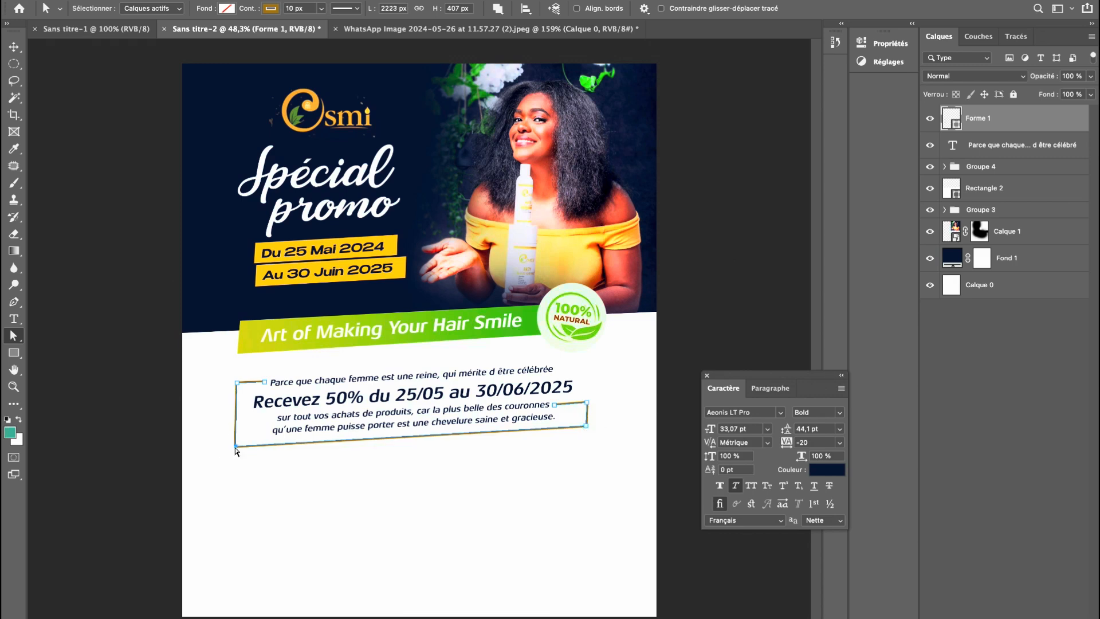
{"action": "left_click", "coordinate": [238, 384]}
{"action": "left_click", "coordinate": [265, 383]}
{"action": "left_click", "coordinate": [338, 577]}
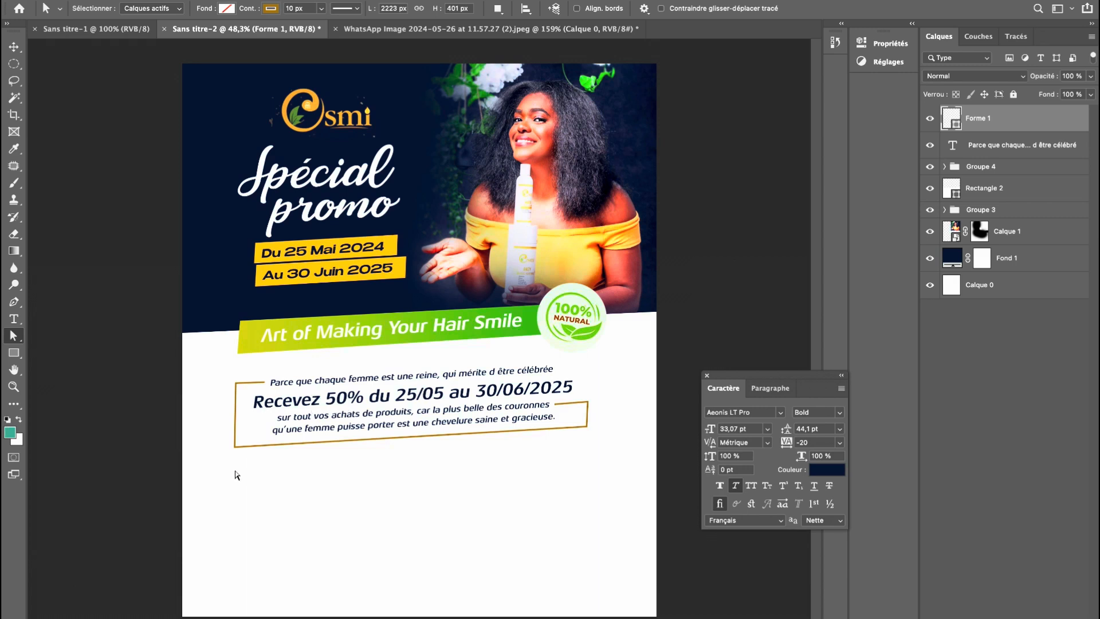
Move the frame's lower-left corner outward to slant the left side, and lower the points of the upper-left segment.
{"action": "left_click_drag", "start_coordinate": [236, 448], "coordinate": [231, 448]}
{"action": "left_click", "coordinate": [237, 384]}
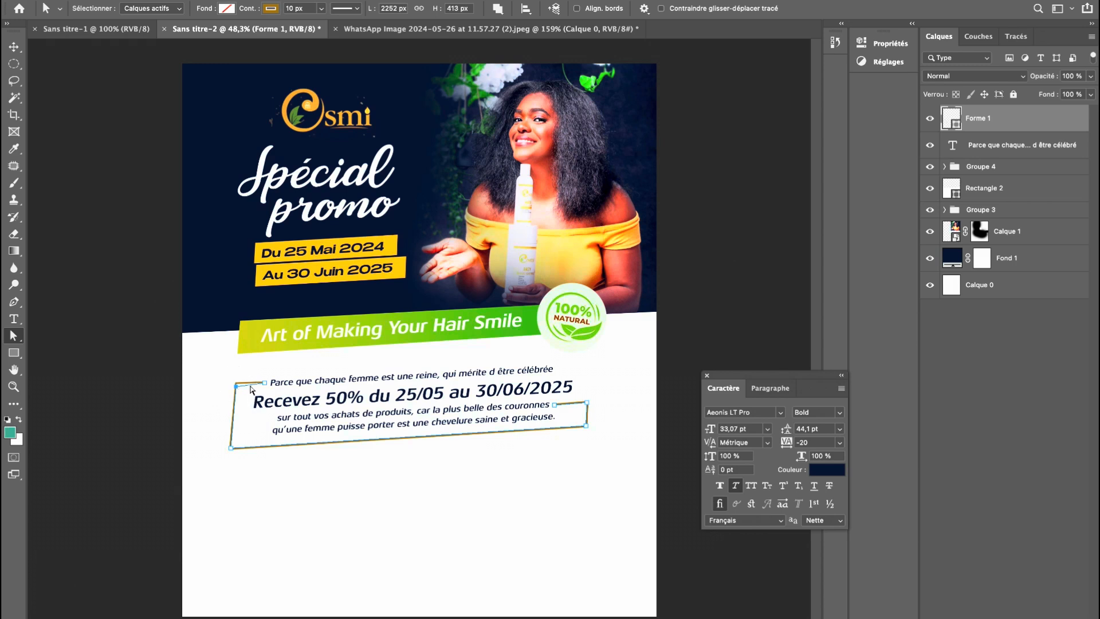
{"action": "left_click", "coordinate": [264, 383]}
{"action": "left_click", "coordinate": [345, 496]}
Fine-tune the free end of the frame's upper-left segment so it follows the slope of the paragraph's first line.
{"action": "left_click", "coordinate": [263, 384]}
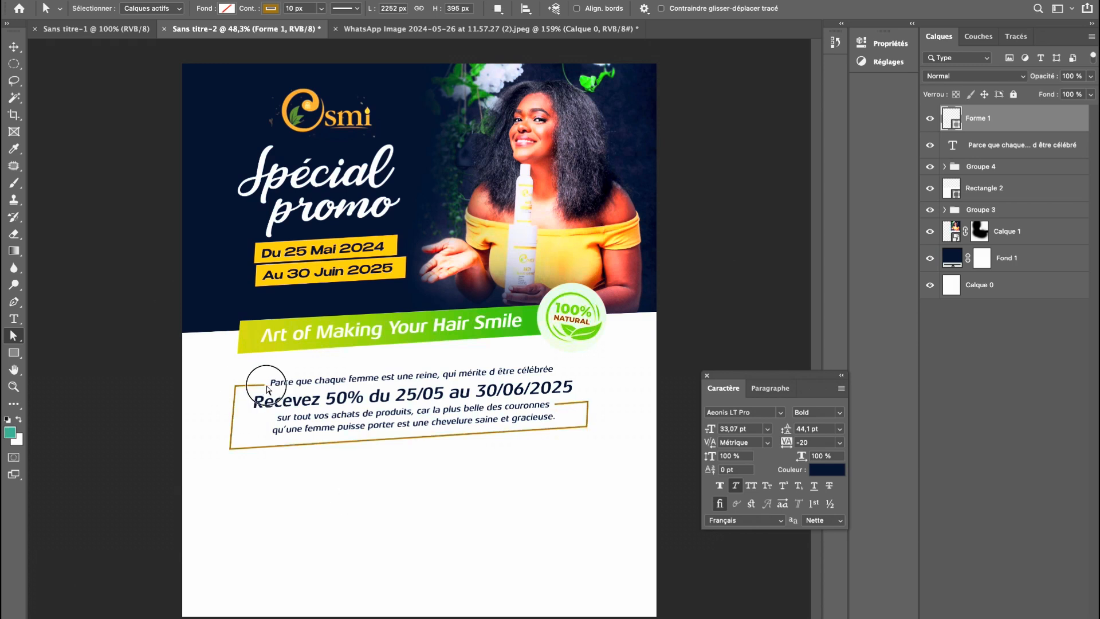
{"action": "left_click", "coordinate": [264, 384]}
{"action": "left_click", "coordinate": [430, 465]}
{"action": "left_click", "coordinate": [264, 385]}
{"action": "left_click", "coordinate": [264, 386]}
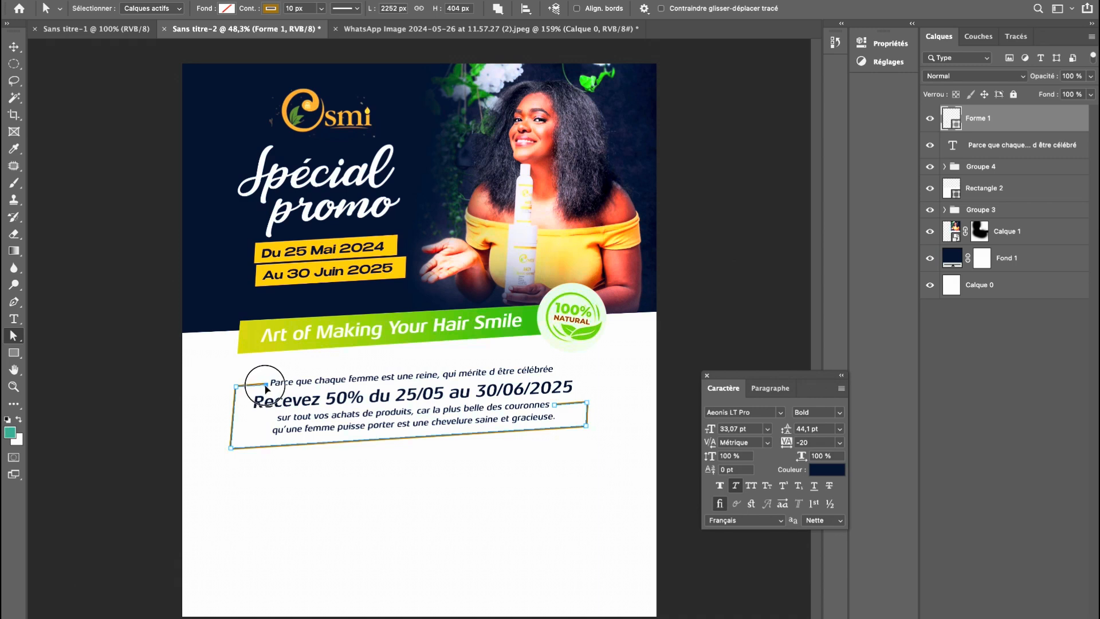
{"action": "left_click", "coordinate": [304, 473]}
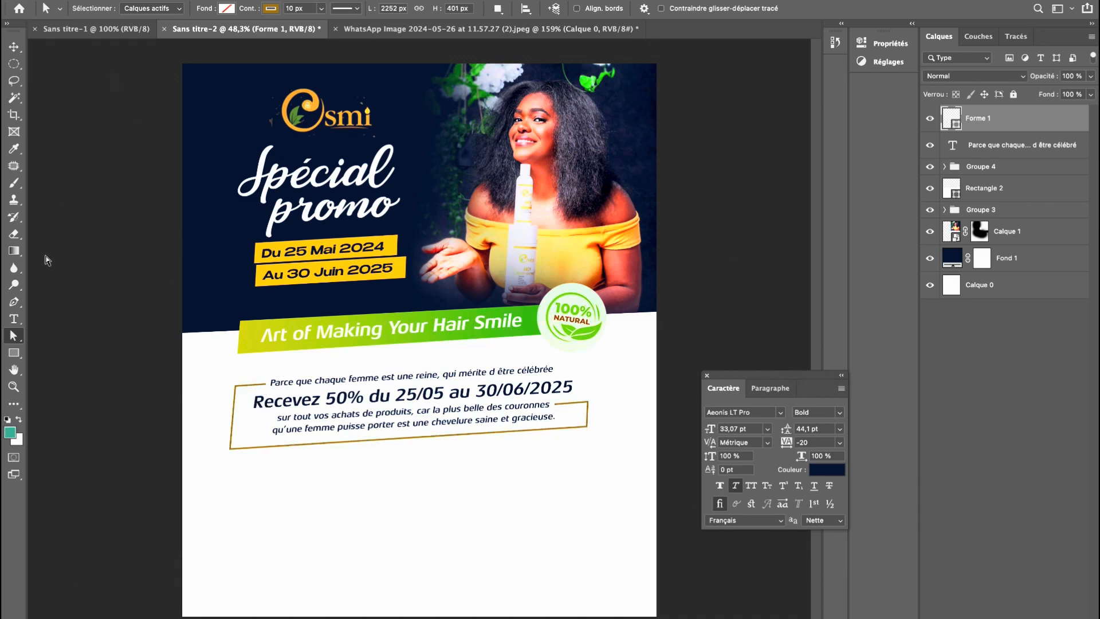
Recolour the frame's stroke orange, sampling the gold of the Osmi logo and picking a brighter, more saturated shade.
{"action": "left_click", "coordinate": [16, 353]}
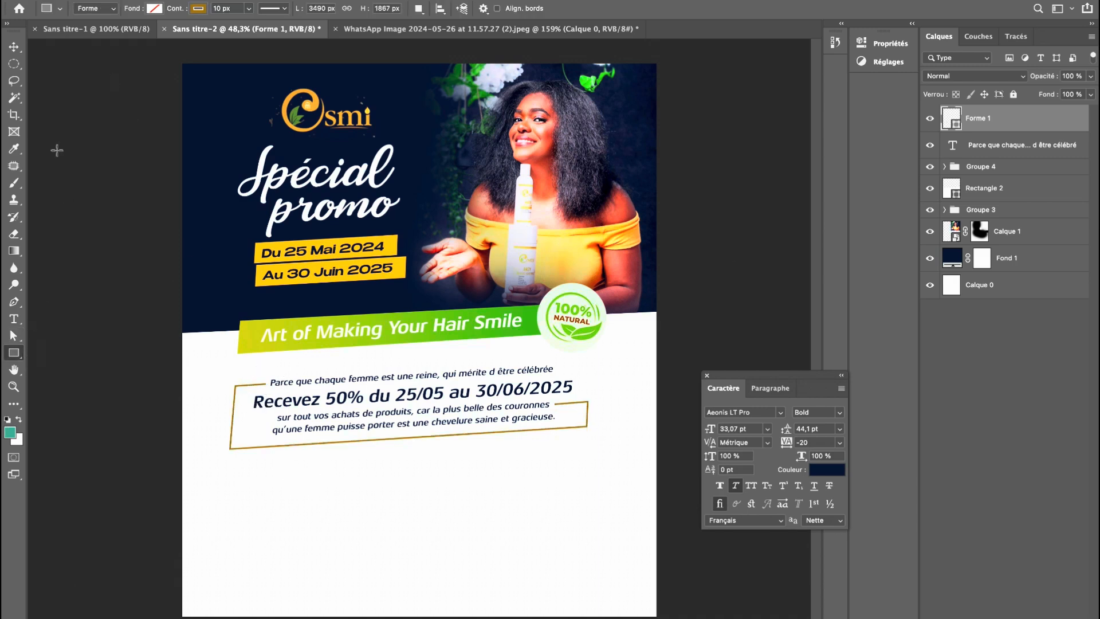
{"action": "left_click", "coordinate": [192, 9]}
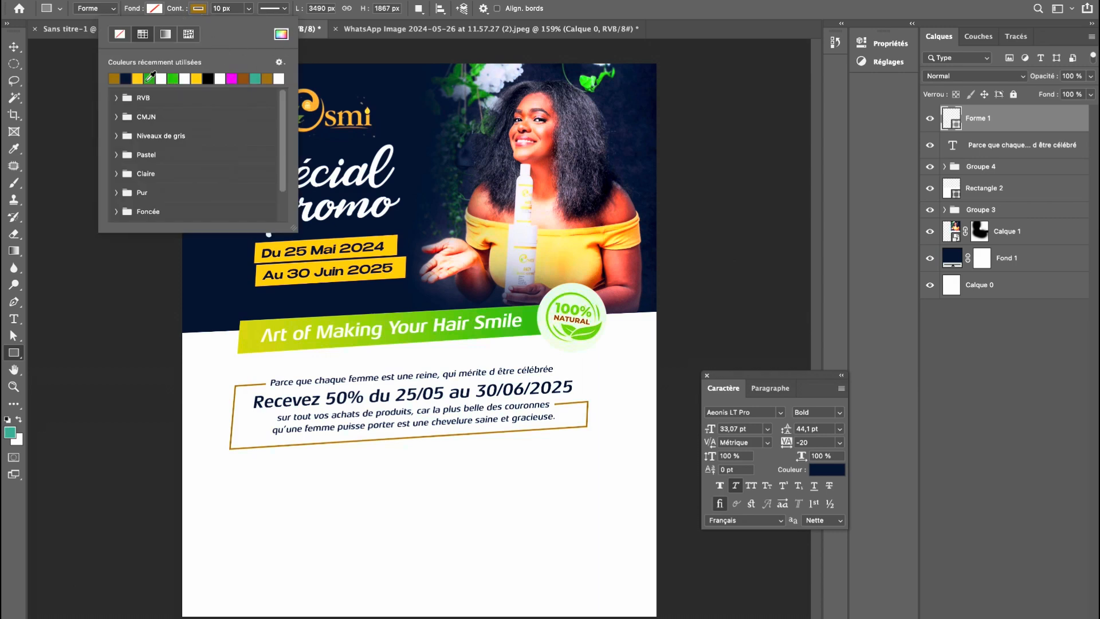
{"action": "left_click", "coordinate": [281, 34]}
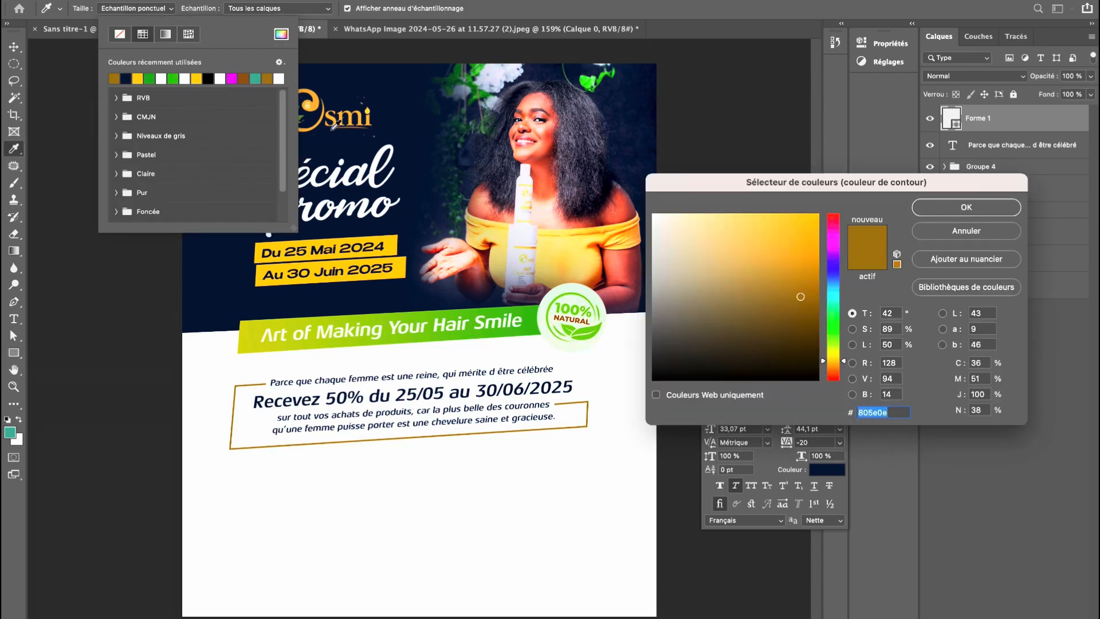
{"action": "left_click", "coordinate": [318, 105]}
{"action": "left_click", "coordinate": [796, 248]}
{"action": "left_click", "coordinate": [932, 219]}
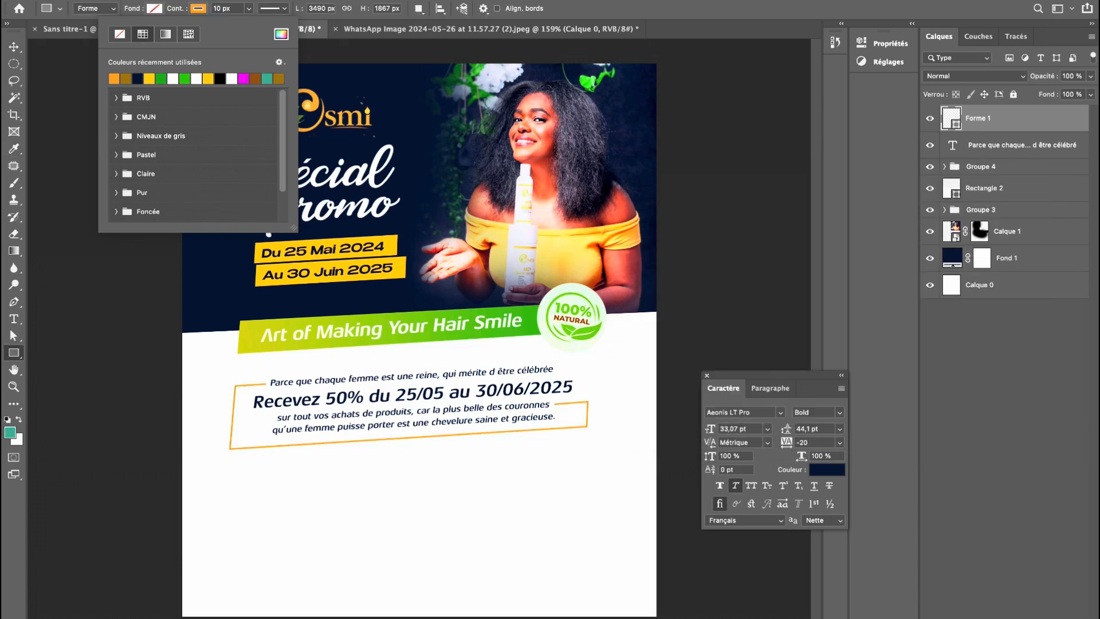
Set the line "Recevez 50% du 25/05 au 30/06/2025" to the Black Condensed style with a tracking of 80.
{"action": "left_click", "coordinate": [15, 46]}
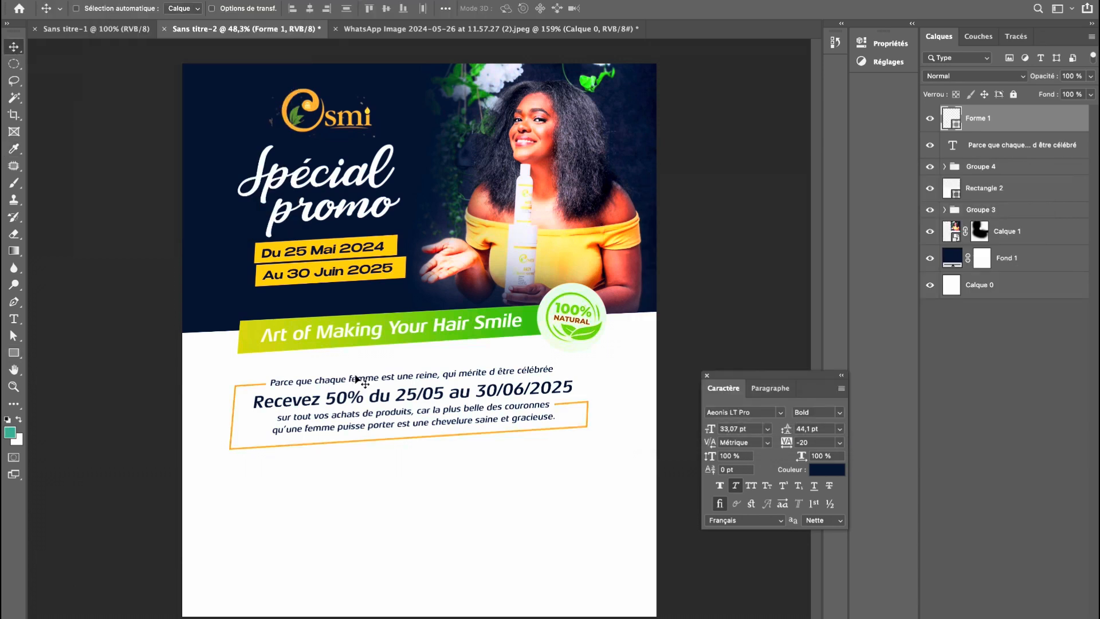
{"action": "left_click", "coordinate": [376, 394]}
{"action": "double_click", "coordinate": [379, 396]}
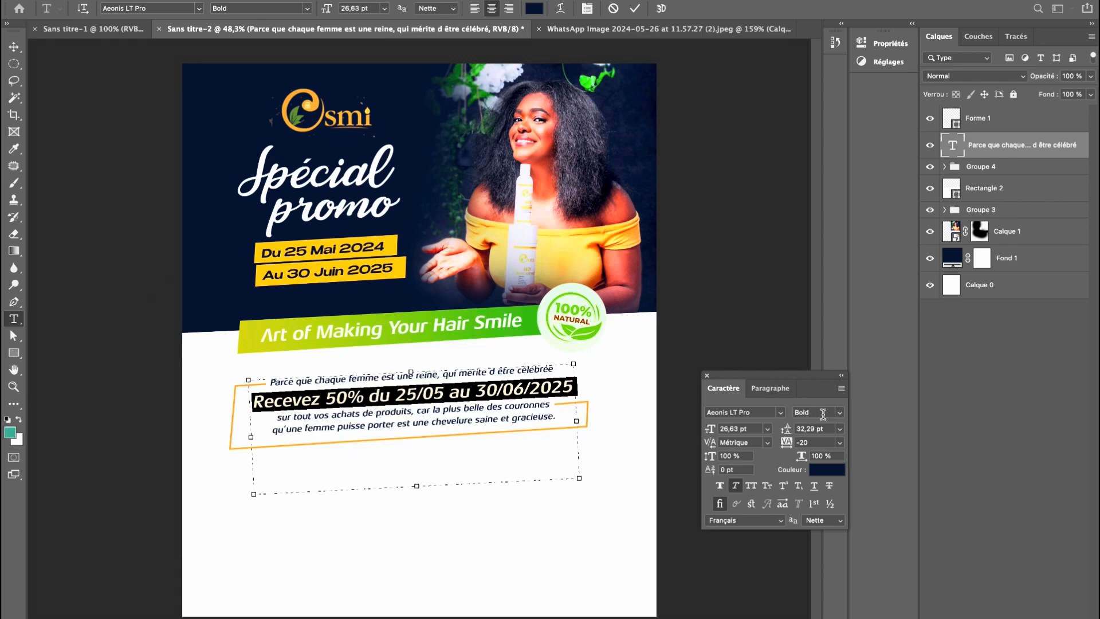
{"action": "left_click", "coordinate": [839, 413]}
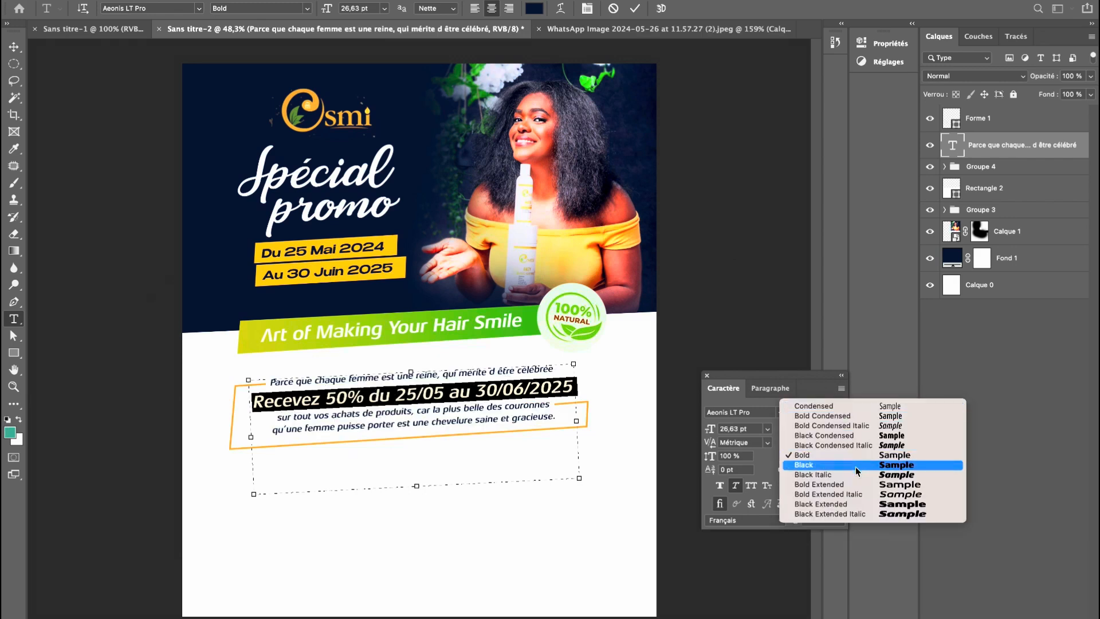
{"action": "left_click", "coordinate": [857, 436]}
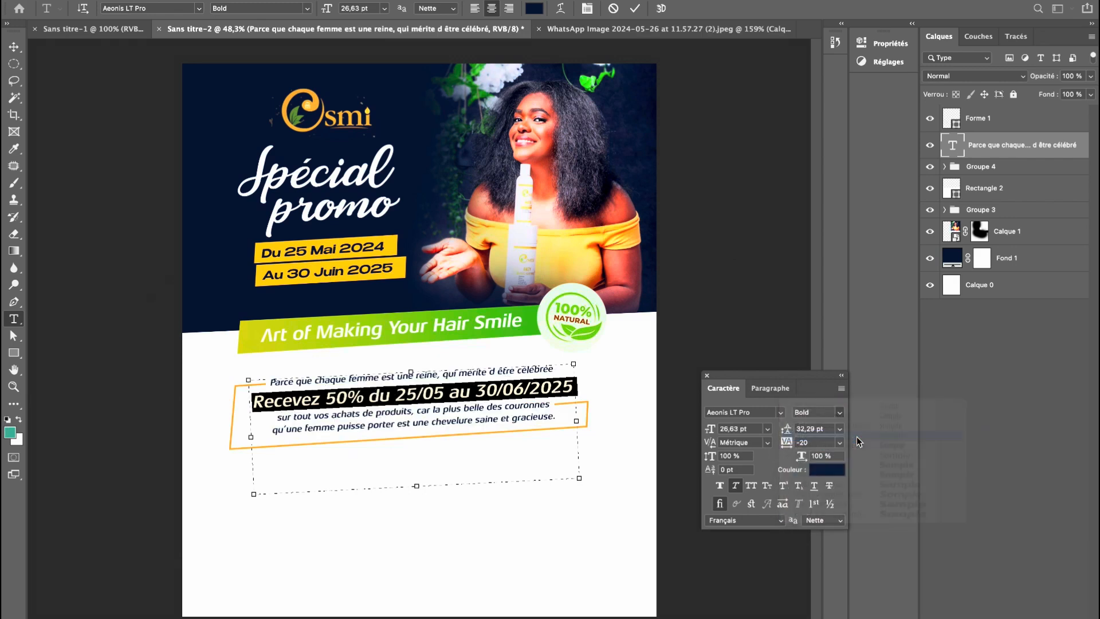
{"action": "type", "text": "80"}
{"action": "key", "text": "Return"}
{"action": "right_click", "coordinate": [827, 444]}
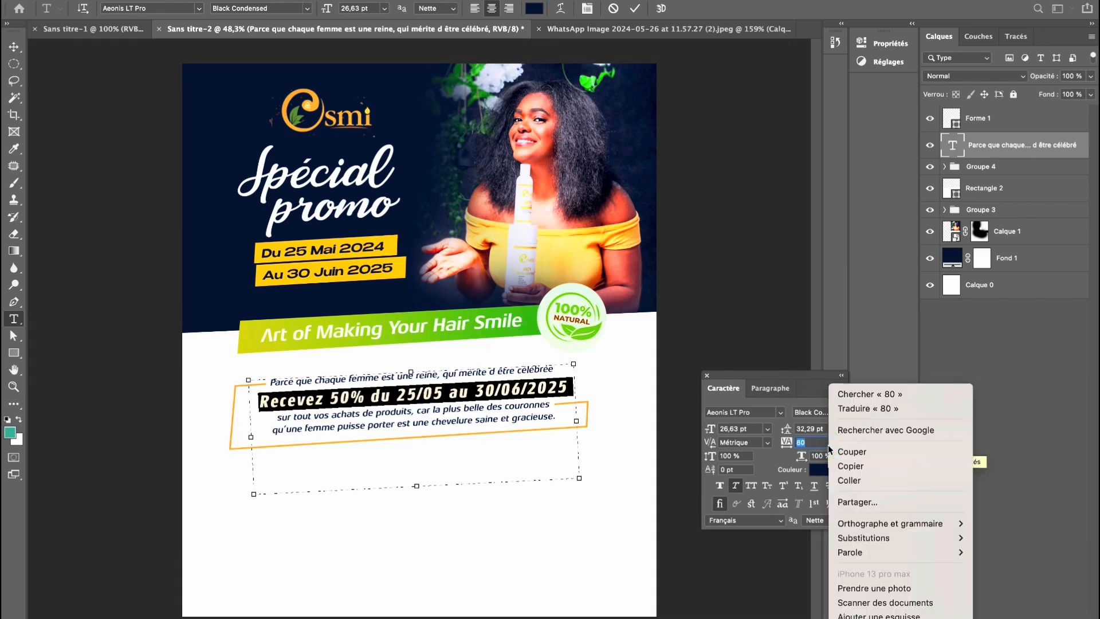
{"action": "left_click", "coordinate": [823, 445]}
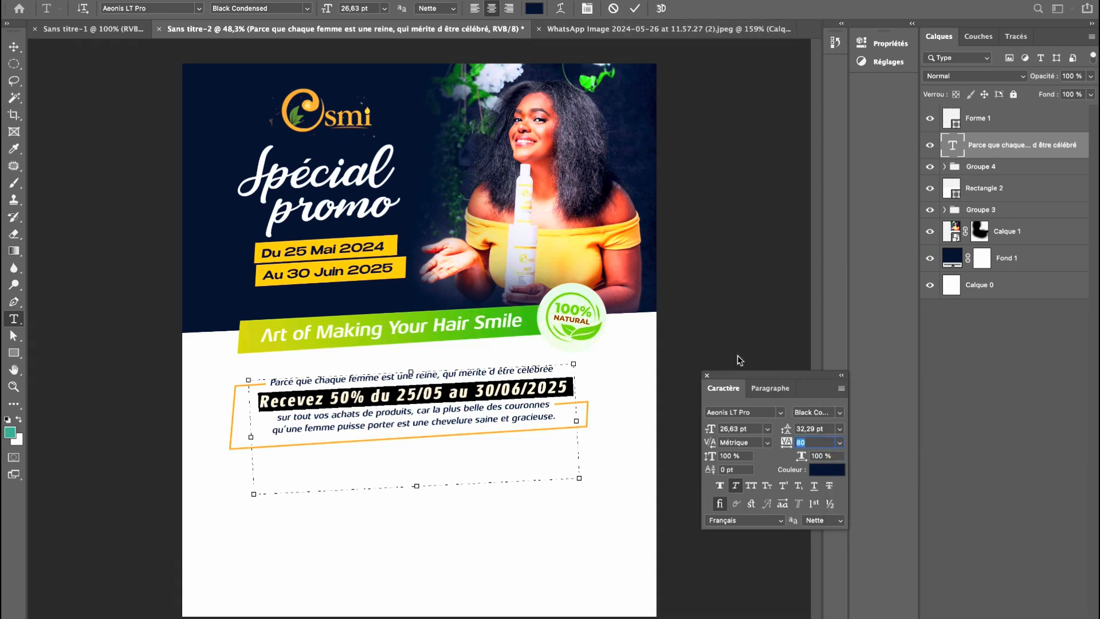
Colour the "Recevez 50%" line with the golden orange sampled from the Osmi logo.
{"action": "left_click", "coordinate": [827, 470]}
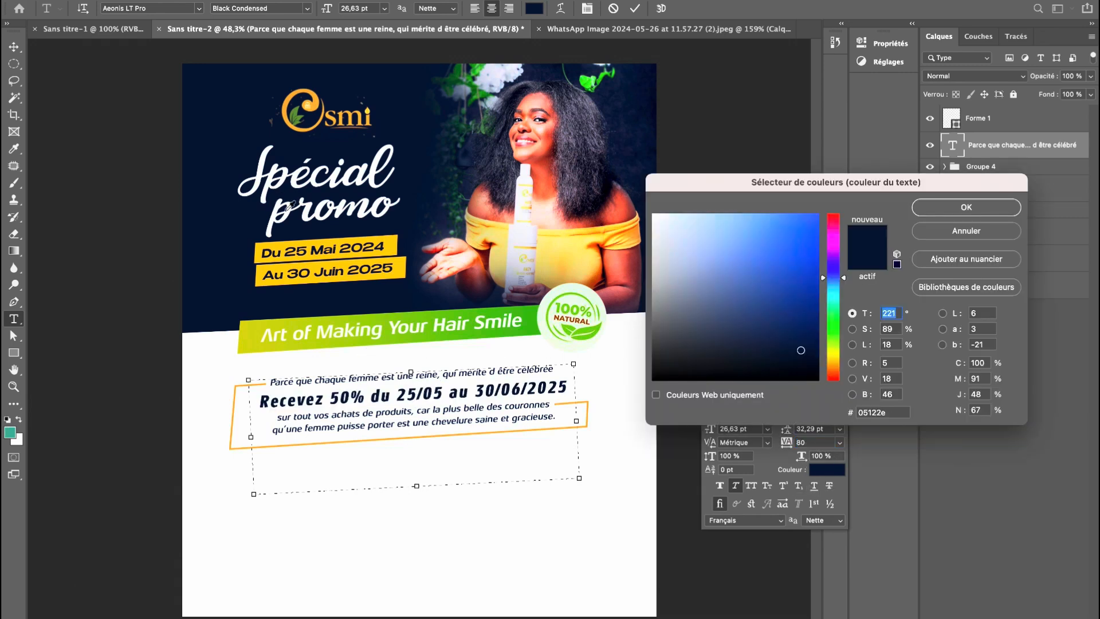
{"action": "left_click", "coordinate": [315, 98]}
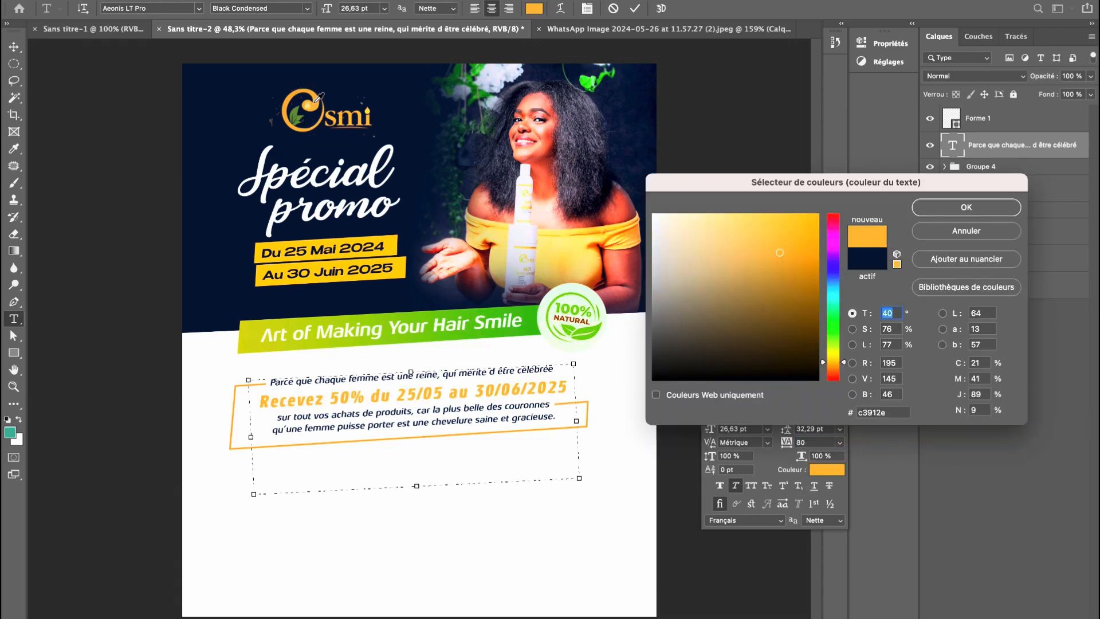
{"action": "left_click", "coordinate": [967, 208]}
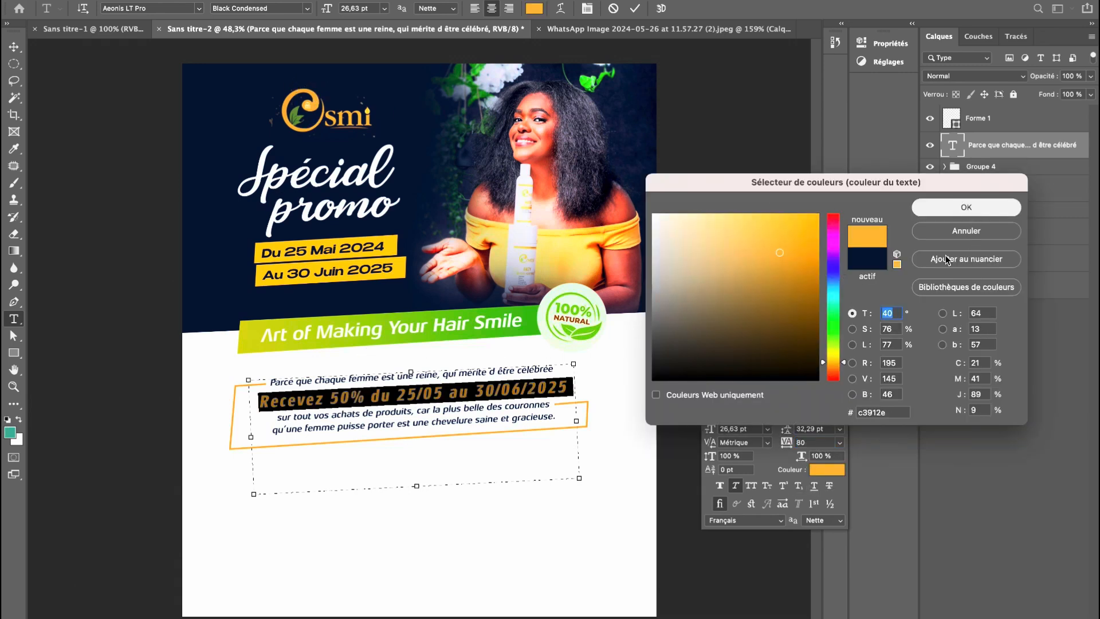
Change the "Recevez 50%" line's font to Benzin-Semibold and reduce its size to 17 pt.
{"action": "left_click", "coordinate": [781, 413]}
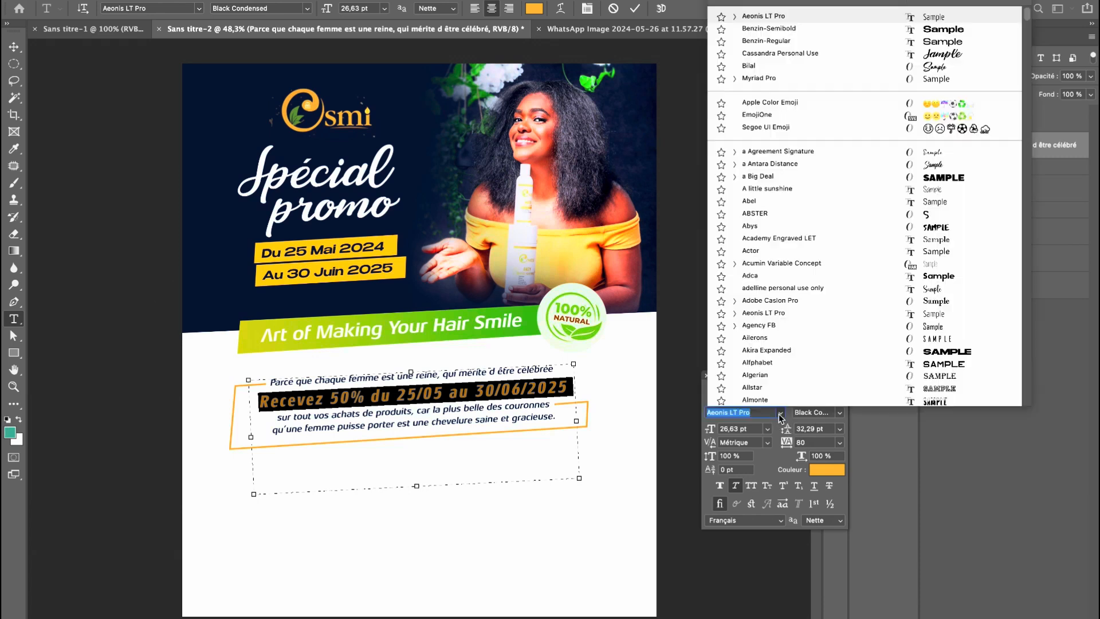
{"action": "left_click", "coordinate": [934, 29]}
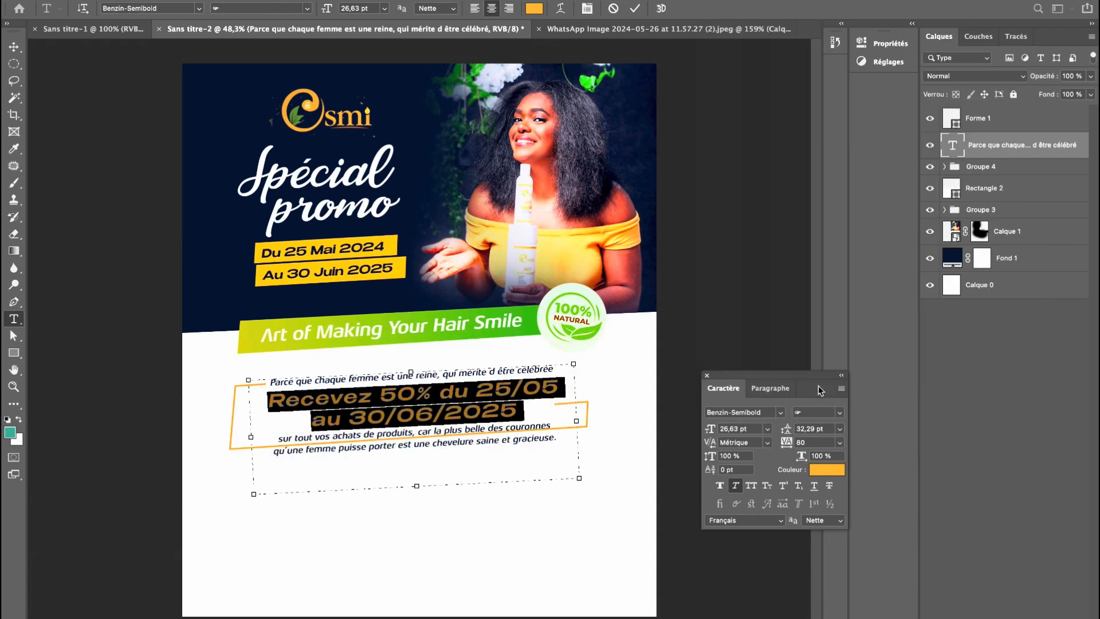
{"action": "left_click", "coordinate": [750, 429]}
{"action": "key", "text": "Down"}
{"action": "key", "text": "Down"}
{"action": "key", "text": "Down"}
{"action": "key", "text": "Down"}
{"action": "key", "text": "Down"}
{"action": "key", "text": "Down"}
{"action": "key", "text": "Down"}
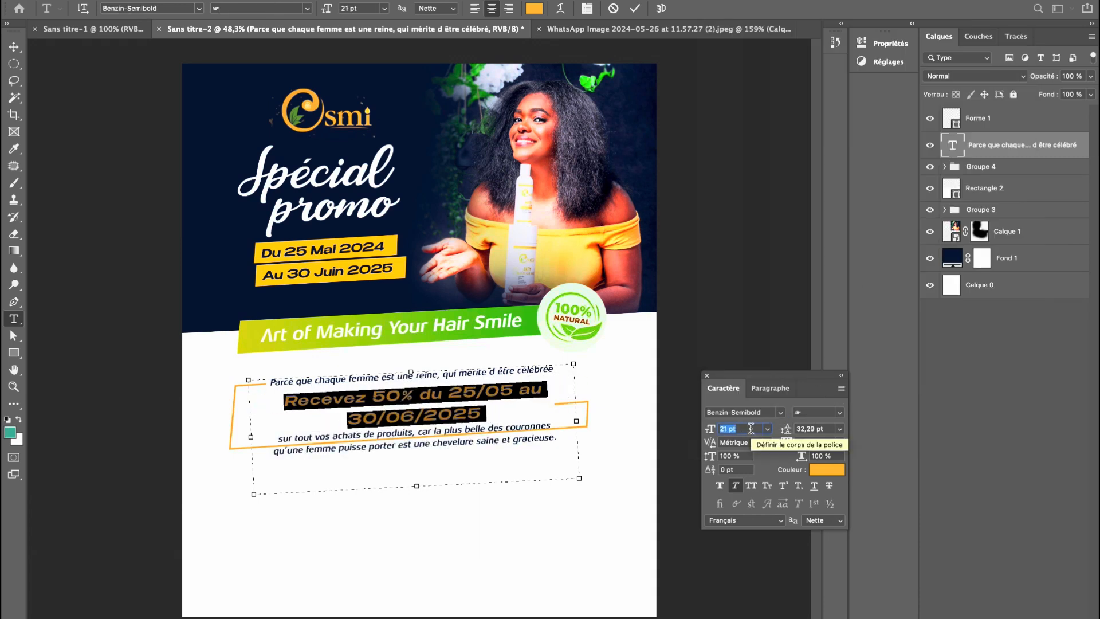
{"action": "key", "text": "Down"}
{"action": "key", "text": "Down"}
{"action": "key", "text": "Down"}
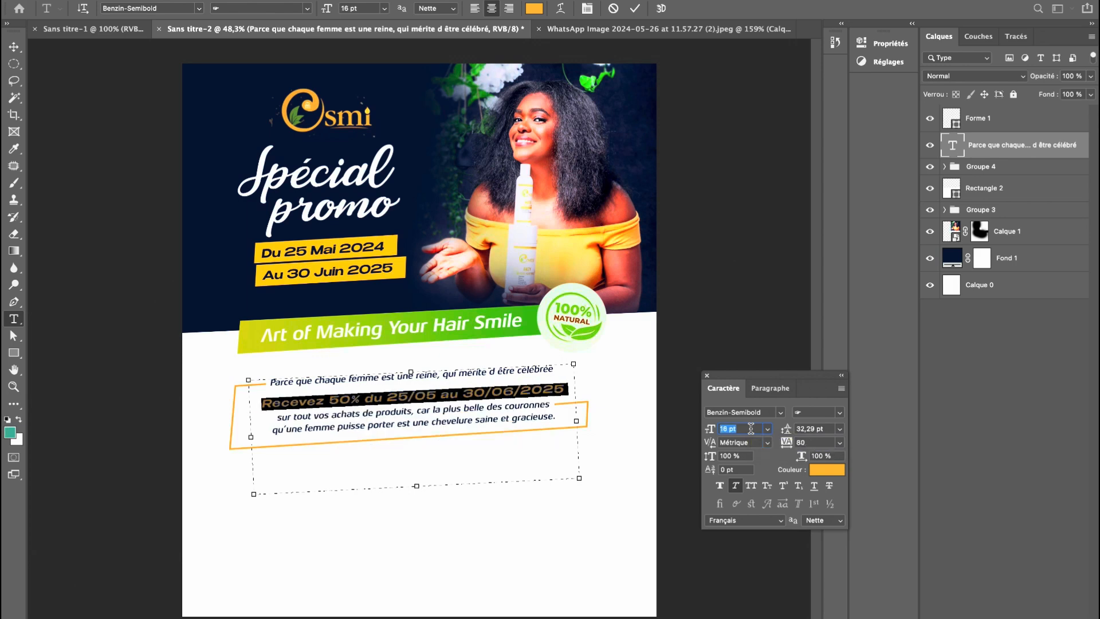
{"action": "key", "text": "Up"}
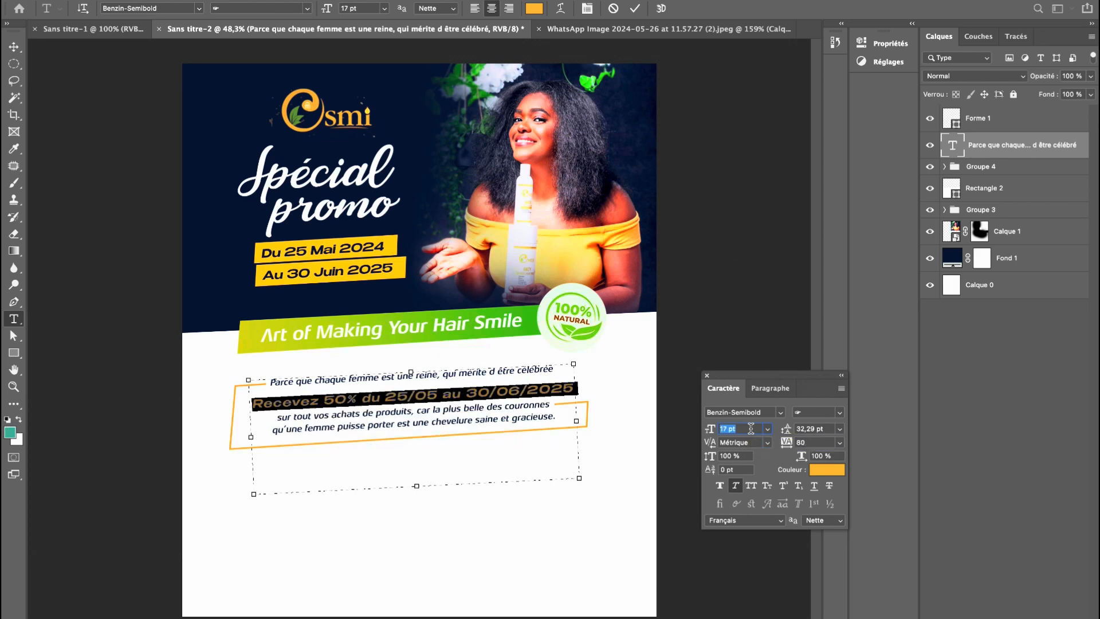
Undo the recent font, size, tracking and colour changes to the "Recevez 50%" line, restoring the frame's orange stroke.
{"action": "left_click", "coordinate": [635, 11]}
{"action": "left_click", "coordinate": [377, 395]}
{"action": "key", "text": "ctrl+a"}
{"action": "left_click", "coordinate": [378, 394]}
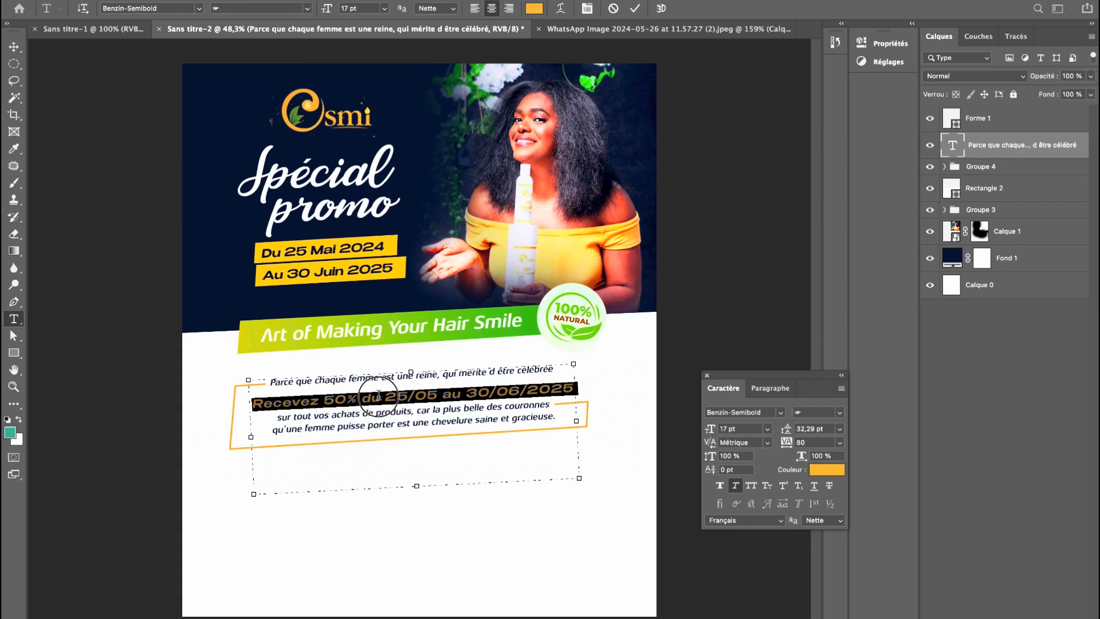
{"action": "left_click", "coordinate": [614, 10]}
{"action": "key", "text": "v"}
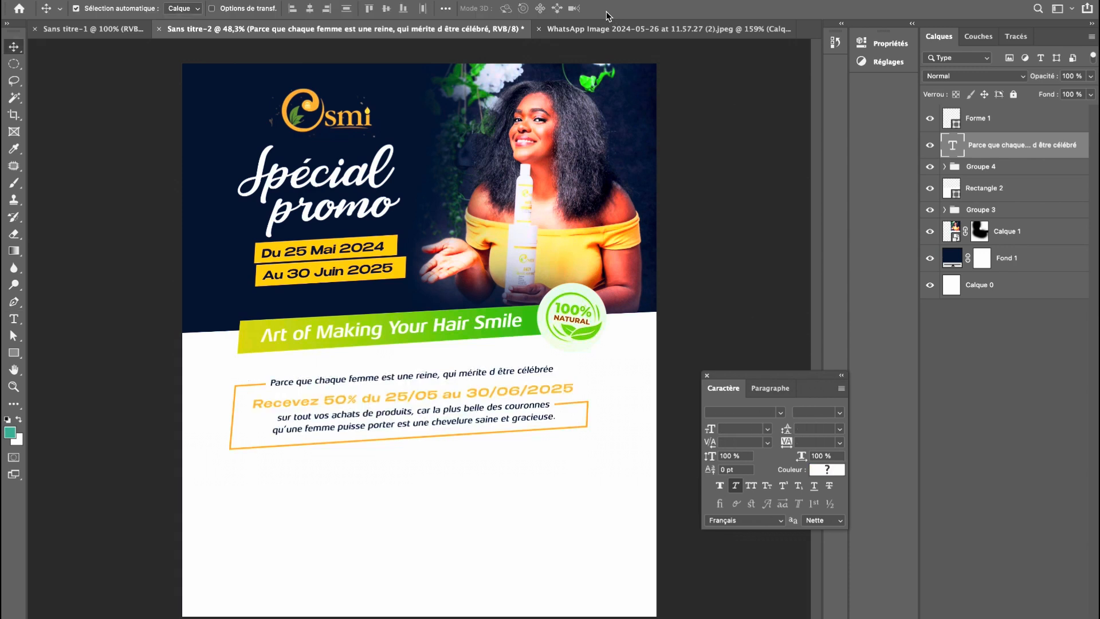
{"action": "key", "text": "super+z"}
{"action": "key", "text": "super+z"}
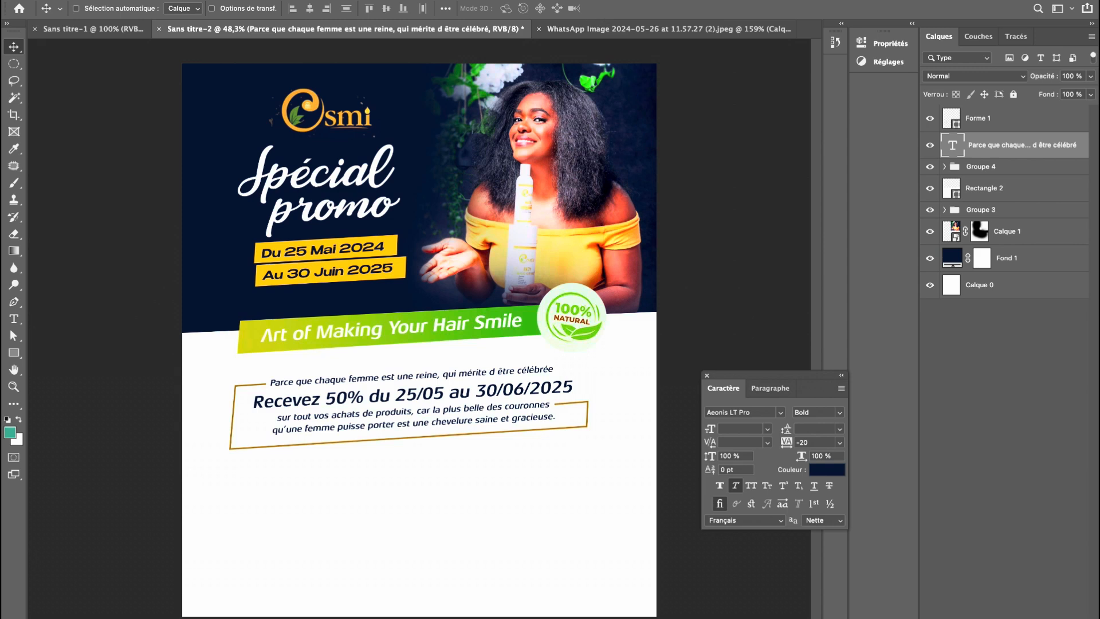
{"action": "left_click", "coordinate": [104, 0]}
{"action": "left_click", "coordinate": [152, 4]}
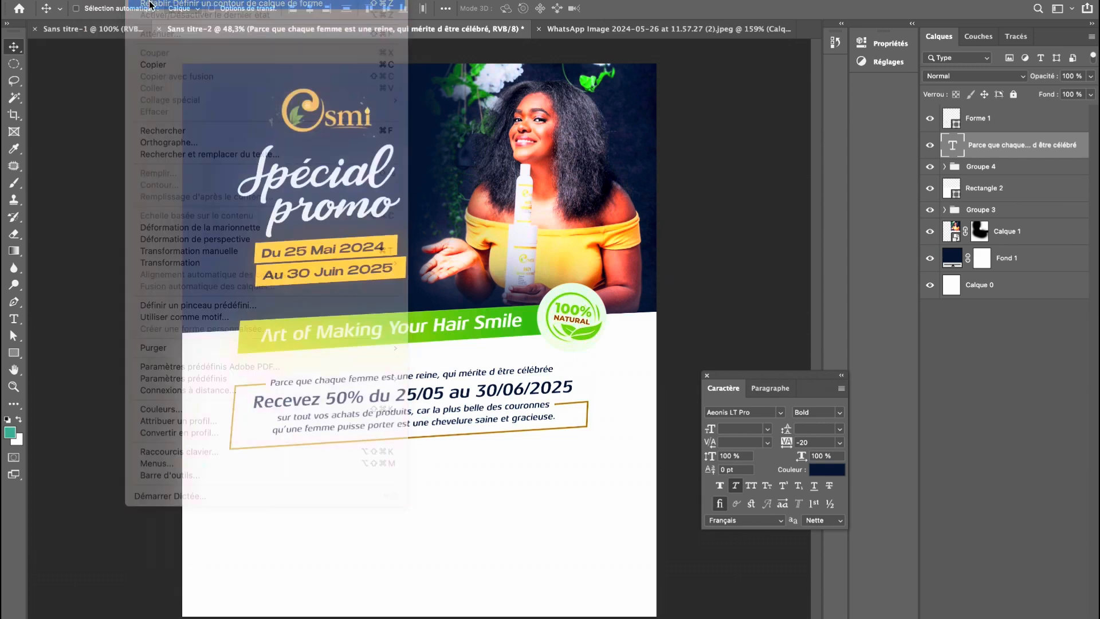
Colour the whole "Recevez 50% du 25/05 au 30/06/2025" line golden orange, sampled from the Osmi logo.
{"action": "double_click", "coordinate": [442, 392]}
{"action": "triple_click", "coordinate": [442, 393]}
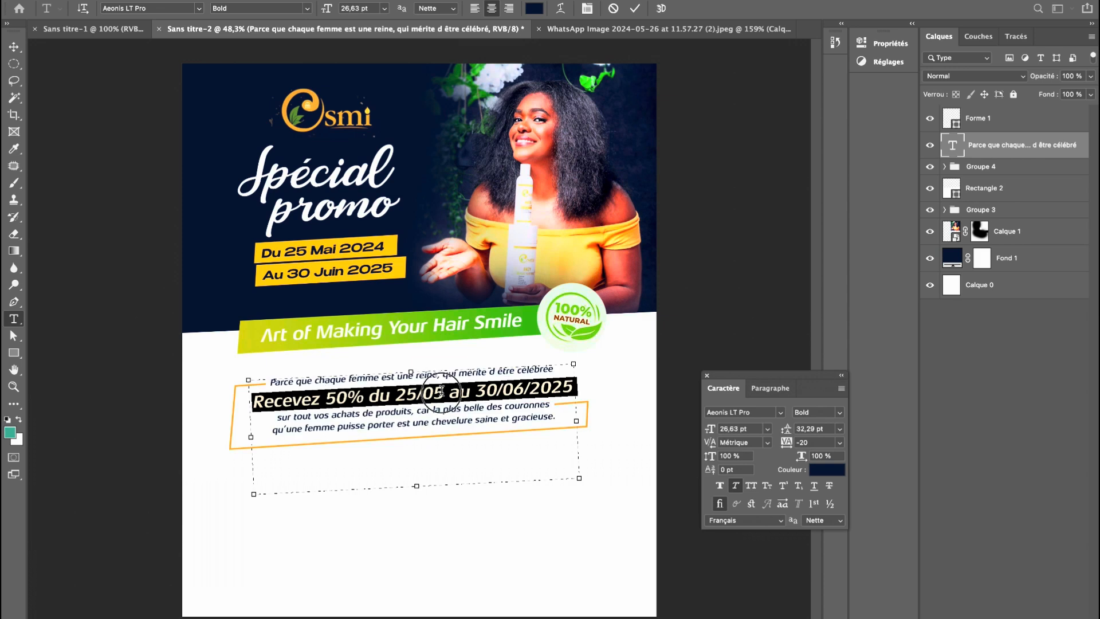
{"action": "left_click", "coordinate": [844, 470]}
{"action": "left_click", "coordinate": [399, 272]}
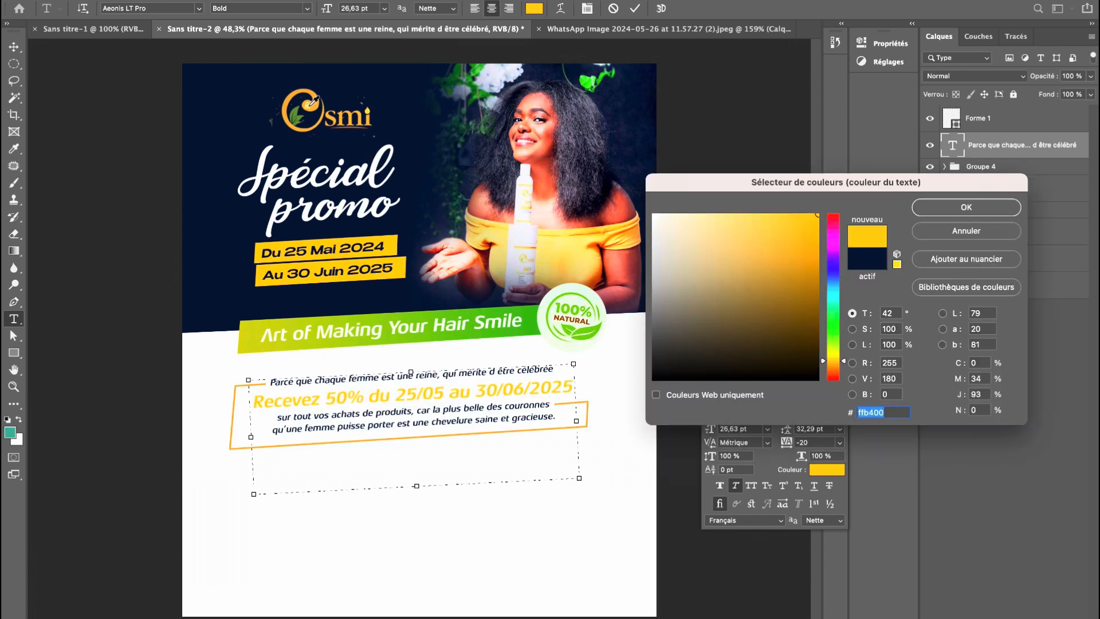
{"action": "left_click", "coordinate": [314, 105]}
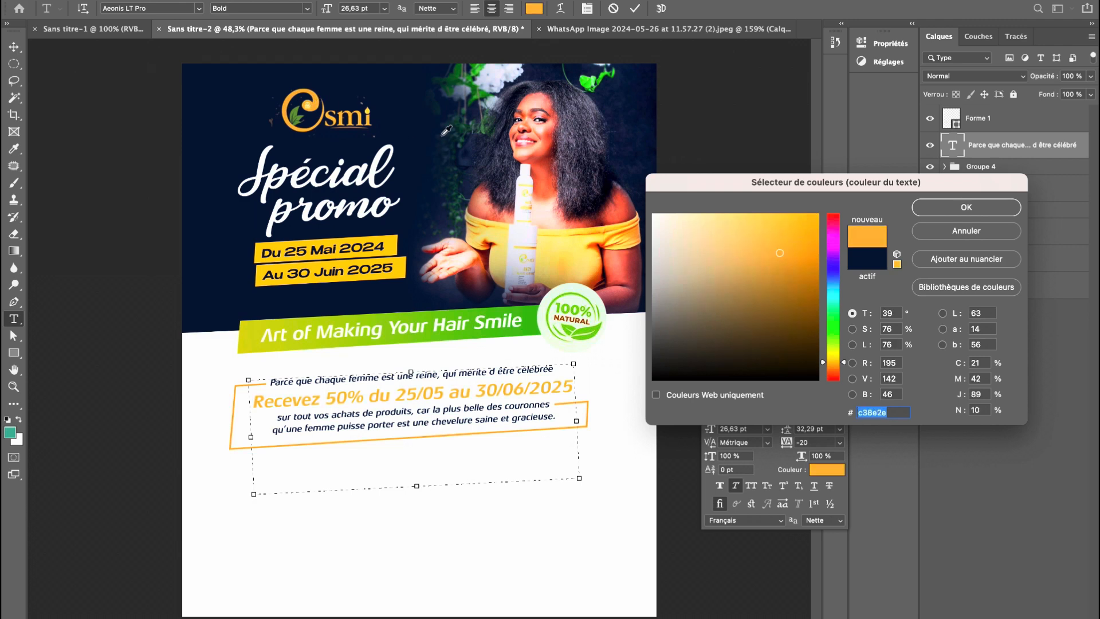
{"action": "left_click", "coordinate": [967, 207]}
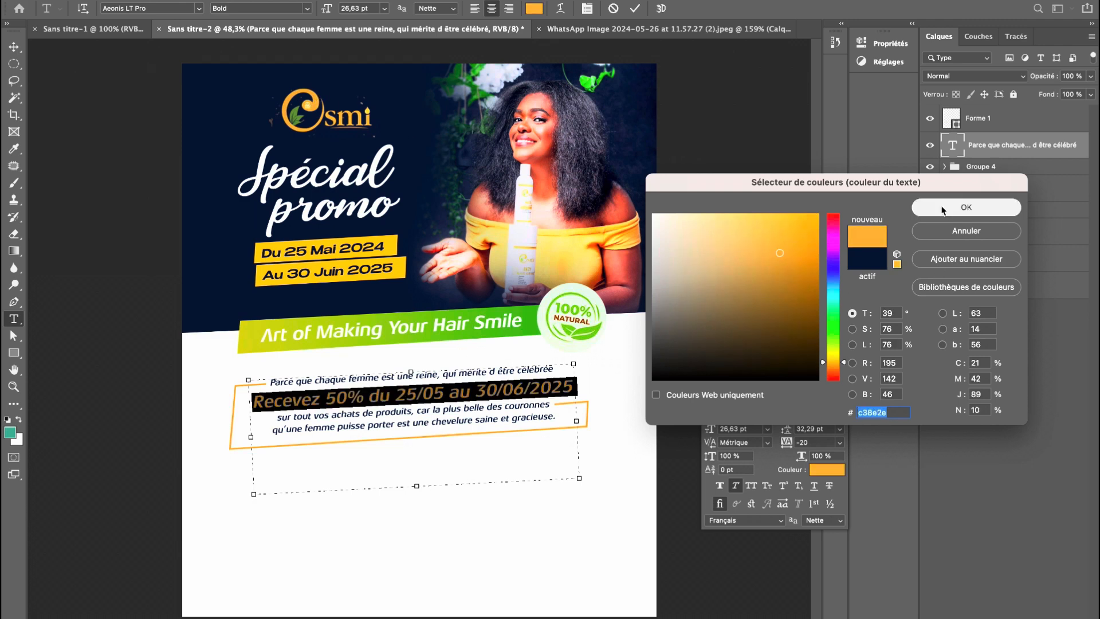
{"action": "left_click", "coordinate": [14, 47]}
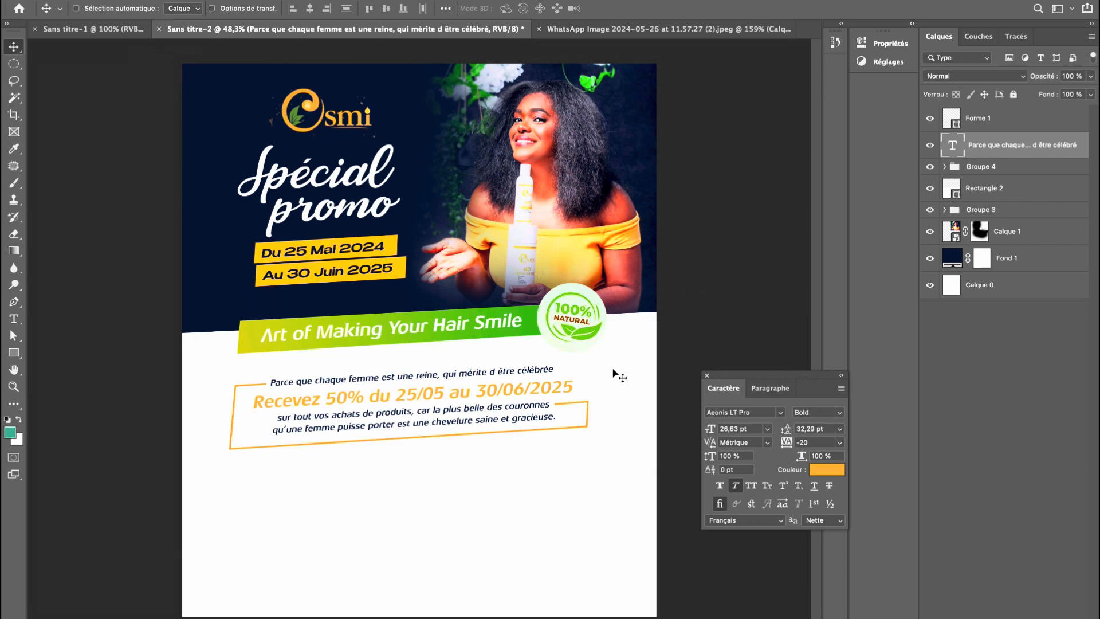
Adjust the upper corner point at the right end of the orange frame's path, shifting it slightly.
{"action": "left_click", "coordinate": [974, 121]}
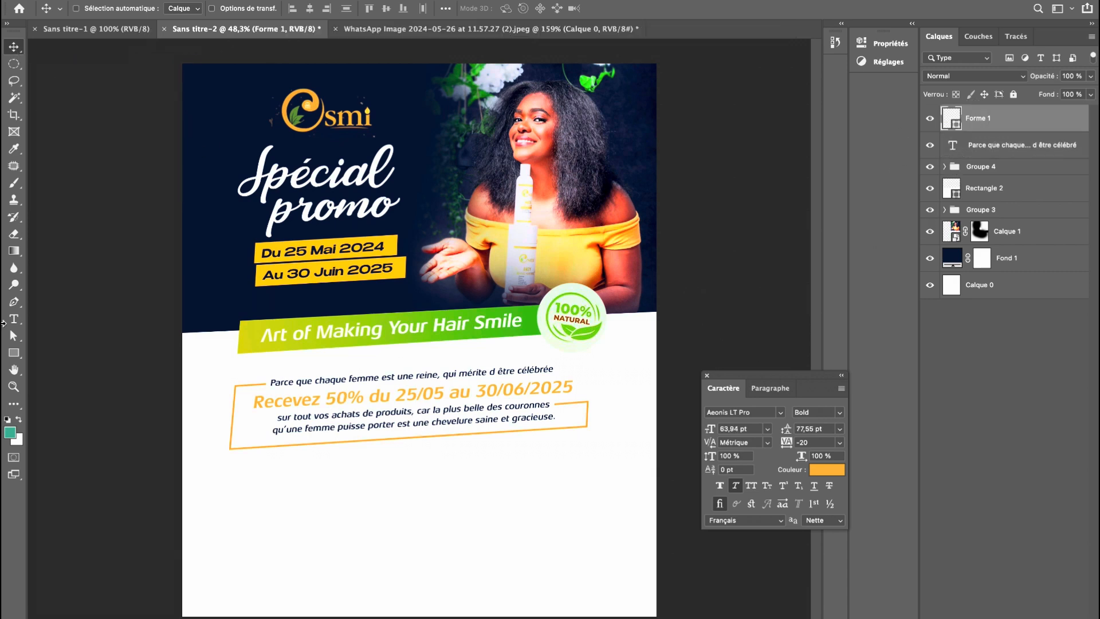
{"action": "left_click", "coordinate": [12, 335]}
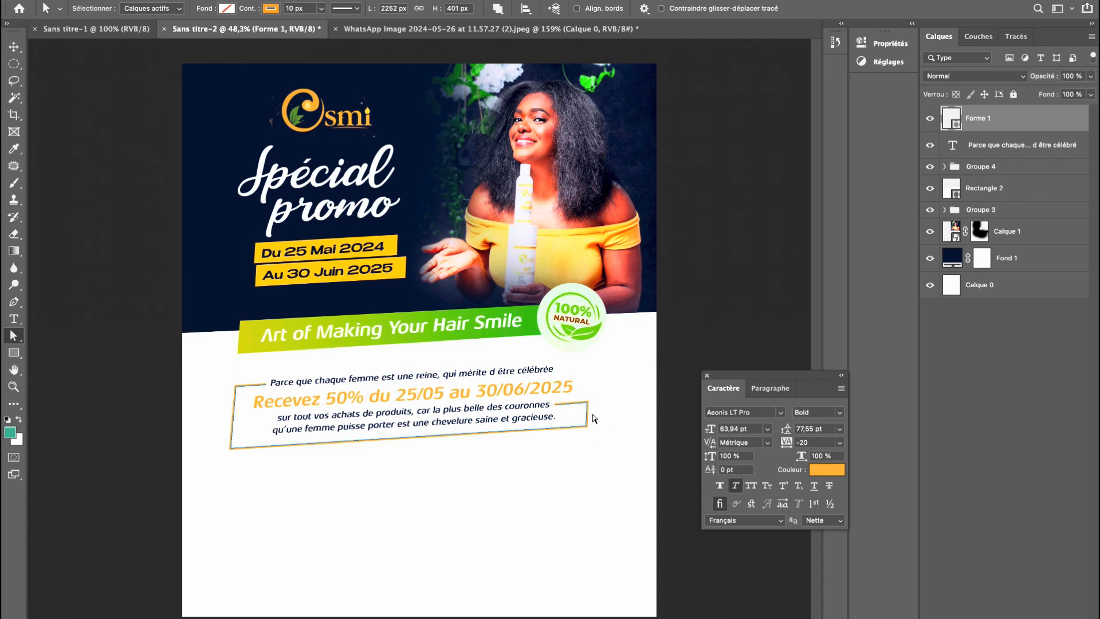
{"action": "left_click", "coordinate": [587, 405]}
{"action": "left_click", "coordinate": [589, 401]}
{"action": "left_click", "coordinate": [588, 403]}
{"action": "left_click_drag", "start_coordinate": [589, 404], "coordinate": [586, 400]}
{"action": "left_click", "coordinate": [593, 399]}
Examine the orange frame's right corner and the whole poster layout at different magnifications.
{"action": "scroll", "coordinate": [588, 403], "scroll_direction": "down", "scroll_amount": 3}
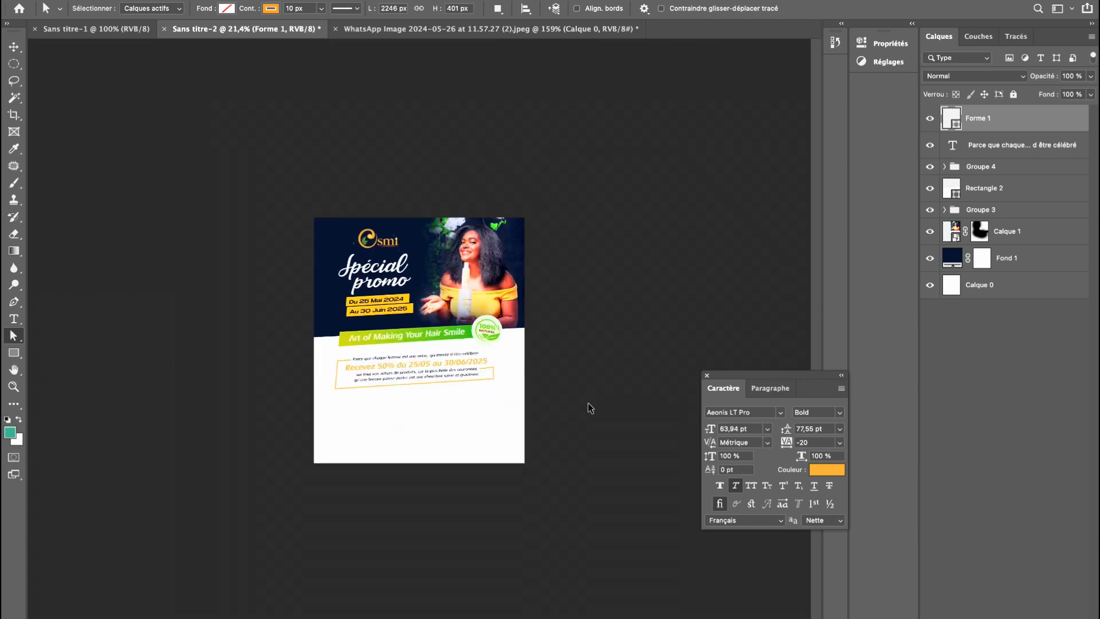
{"action": "scroll", "coordinate": [514, 388], "scroll_direction": "up", "scroll_amount": 6}
{"action": "left_click", "coordinate": [600, 412]}
{"action": "left_click", "coordinate": [607, 405]}
{"action": "scroll", "coordinate": [576, 377], "scroll_direction": "up", "scroll_amount": 1}
{"action": "scroll", "coordinate": [576, 377], "scroll_direction": "down", "scroll_amount": 5}
{"action": "scroll", "coordinate": [422, 407], "scroll_direction": "down", "scroll_amount": 1}
{"action": "scroll", "coordinate": [421, 406], "scroll_direction": "up", "scroll_amount": 1}
{"action": "scroll", "coordinate": [423, 407], "scroll_direction": "up", "scroll_amount": 2}
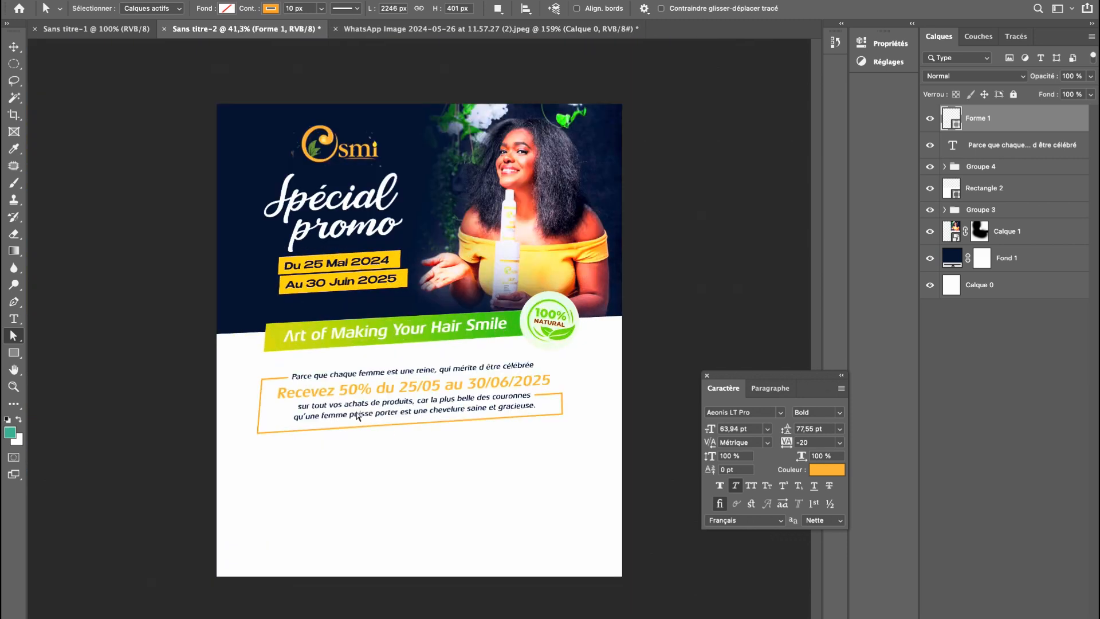
Set the leading of the "Recevez 50% du 25/05 au 30/06/2025" line to 30 pt.
{"action": "left_click", "coordinate": [14, 46]}
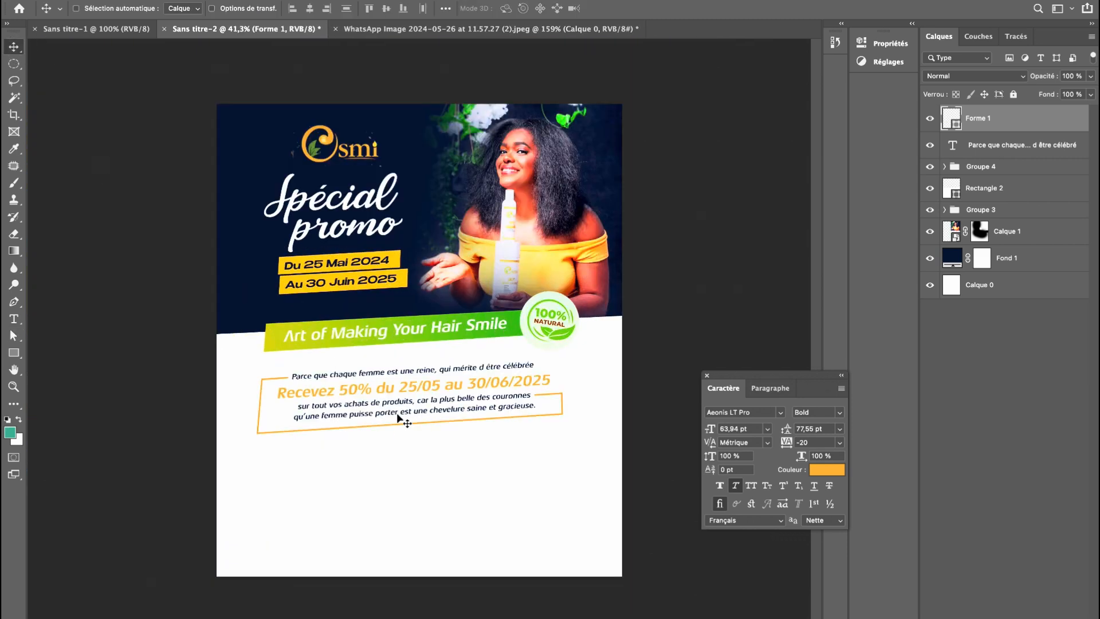
{"action": "triple_click", "coordinate": [392, 386]}
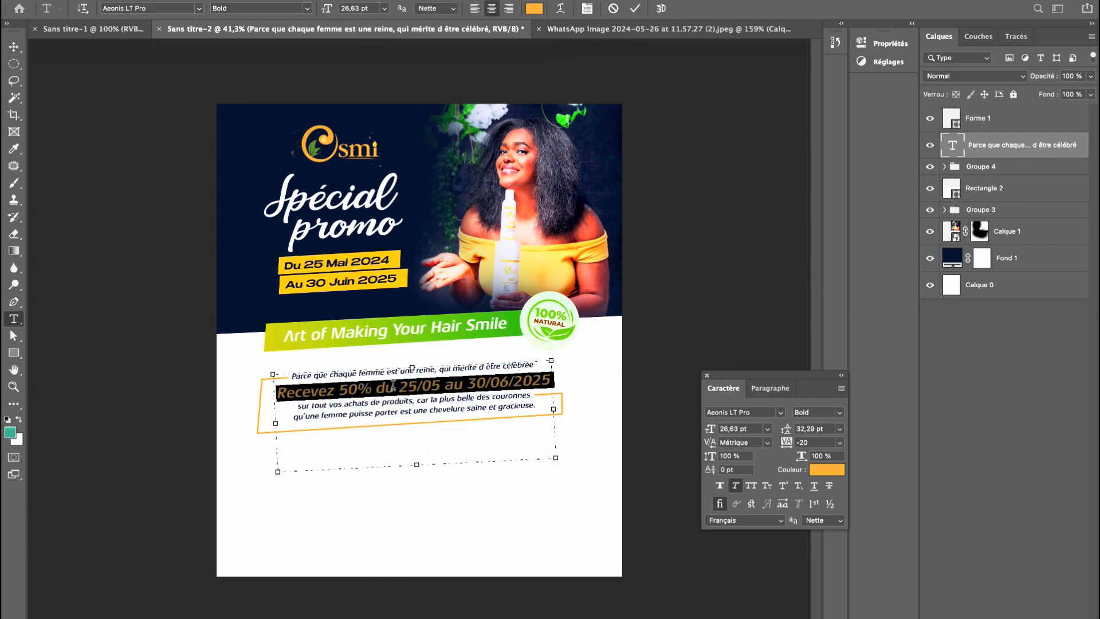
{"action": "left_click", "coordinate": [808, 429]}
{"action": "key", "text": "Up"}
{"action": "key", "text": "Down"}
{"action": "key", "text": "Down"}
{"action": "right_click", "coordinate": [807, 429]}
{"action": "key", "text": "Escape"}
{"action": "key", "text": "Down"}
{"action": "key", "text": "Down"}
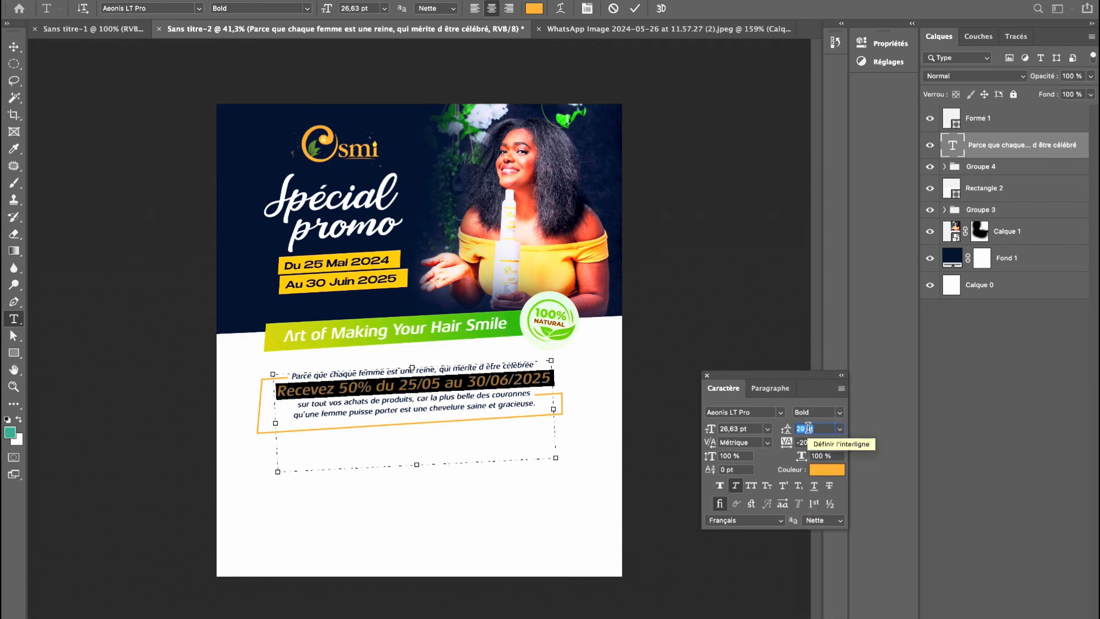
{"action": "key", "text": "Up"}
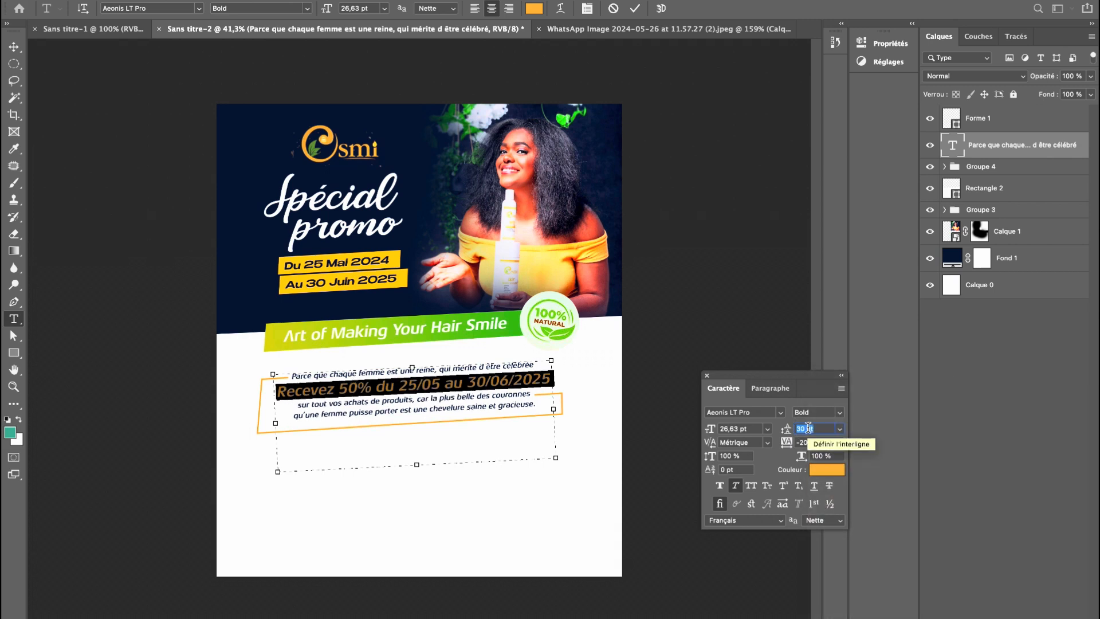
{"action": "left_click", "coordinate": [637, 8]}
{"action": "key", "text": "v"}
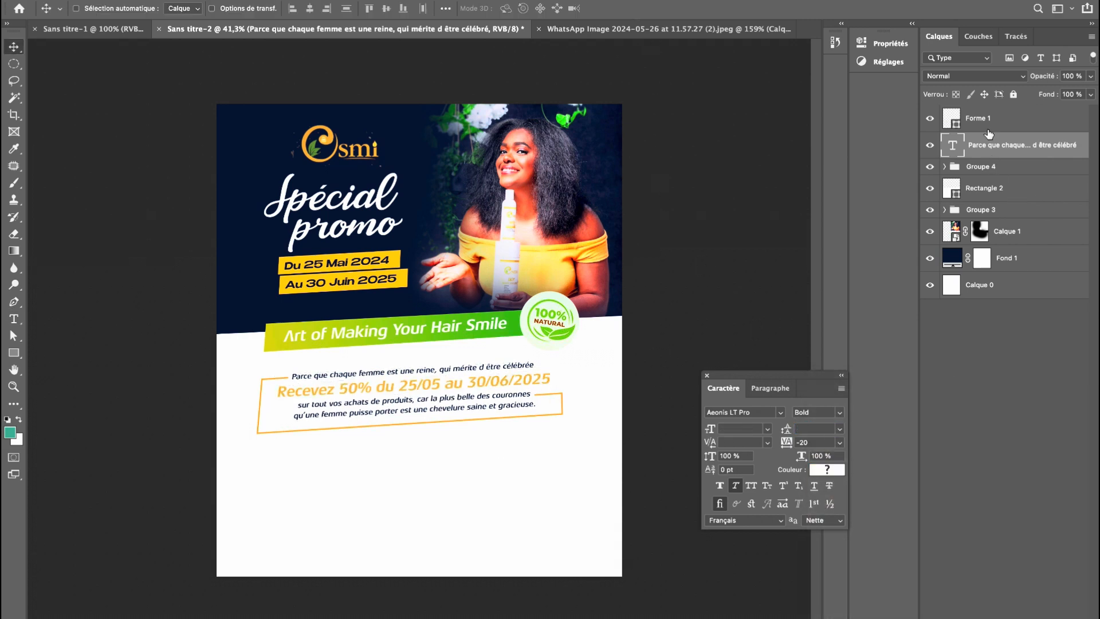
Transform the orange frame around the paragraph, reducing its height slightly and extending its right side a little outward.
{"action": "left_click", "coordinate": [987, 126]}
{"action": "key", "text": "ctrl+t"}
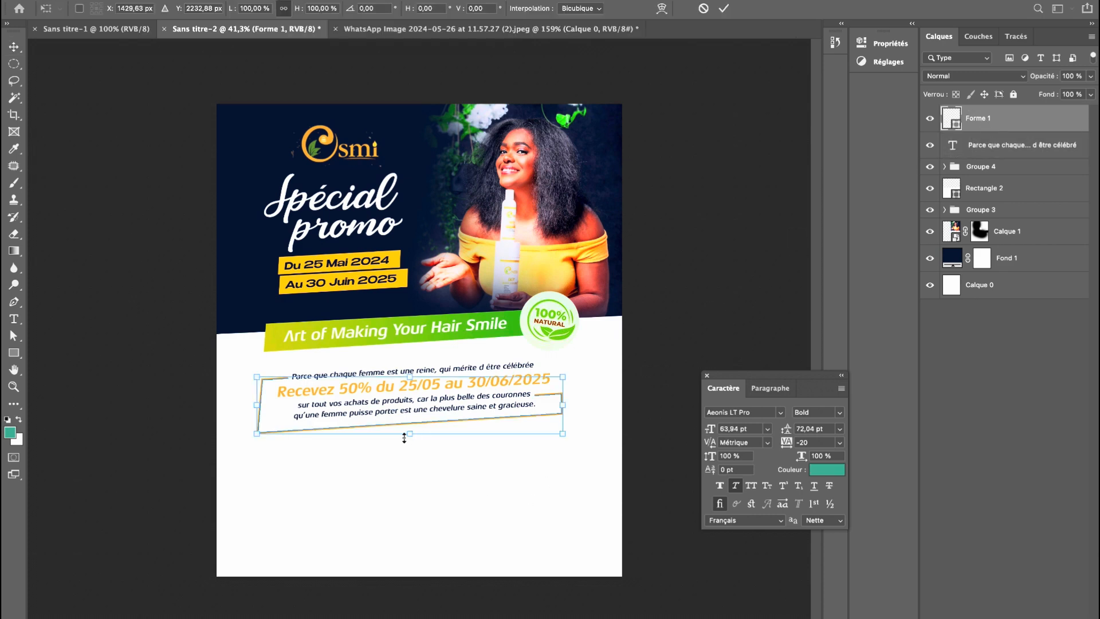
{"action": "left_click_drag", "start_coordinate": [407, 437], "coordinate": [407, 433]}
{"action": "left_click_drag", "start_coordinate": [563, 428], "coordinate": [564, 436]}
{"action": "key", "text": "Return"}
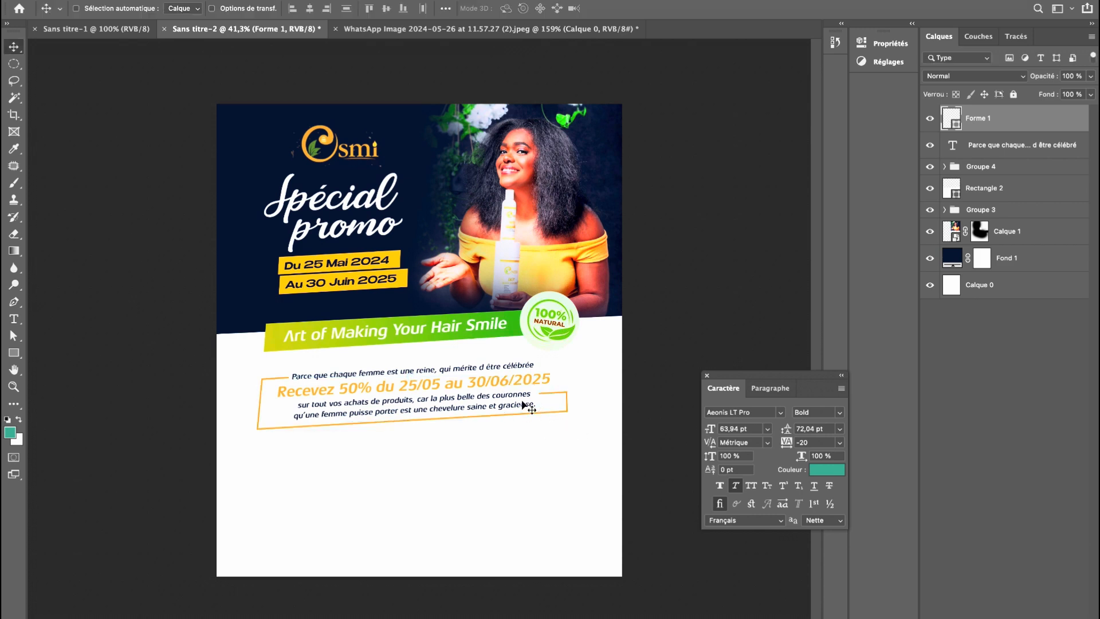
Group the orange frame with the promotional paragraph and shift the group slightly to the right and upward.
{"action": "left_click", "coordinate": [972, 147], "text": "shift"}
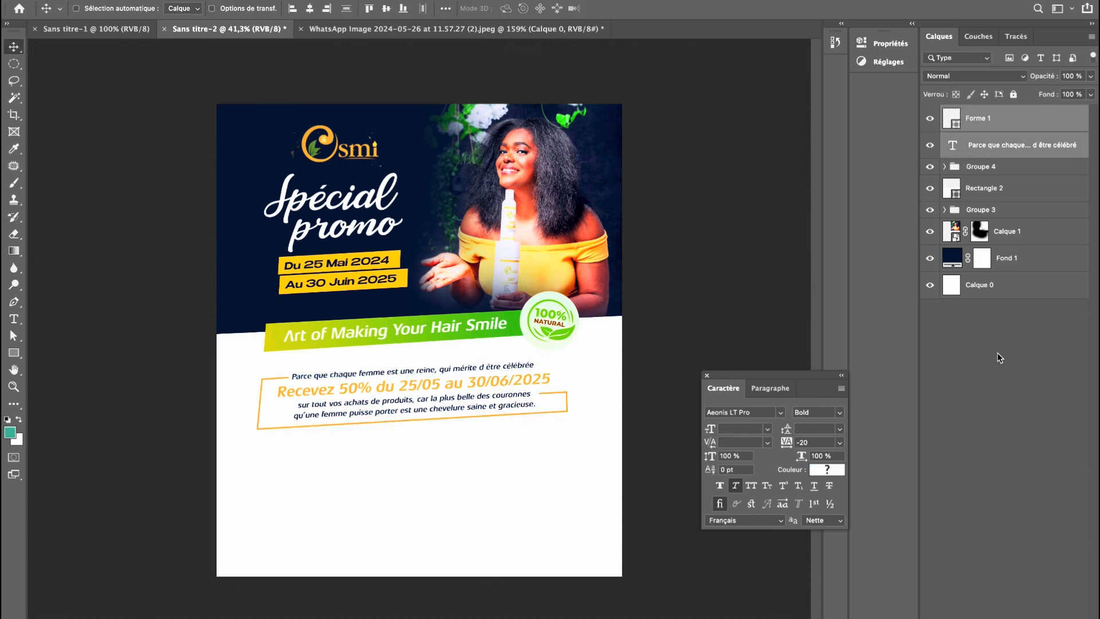
{"action": "key", "text": "ctrl+g"}
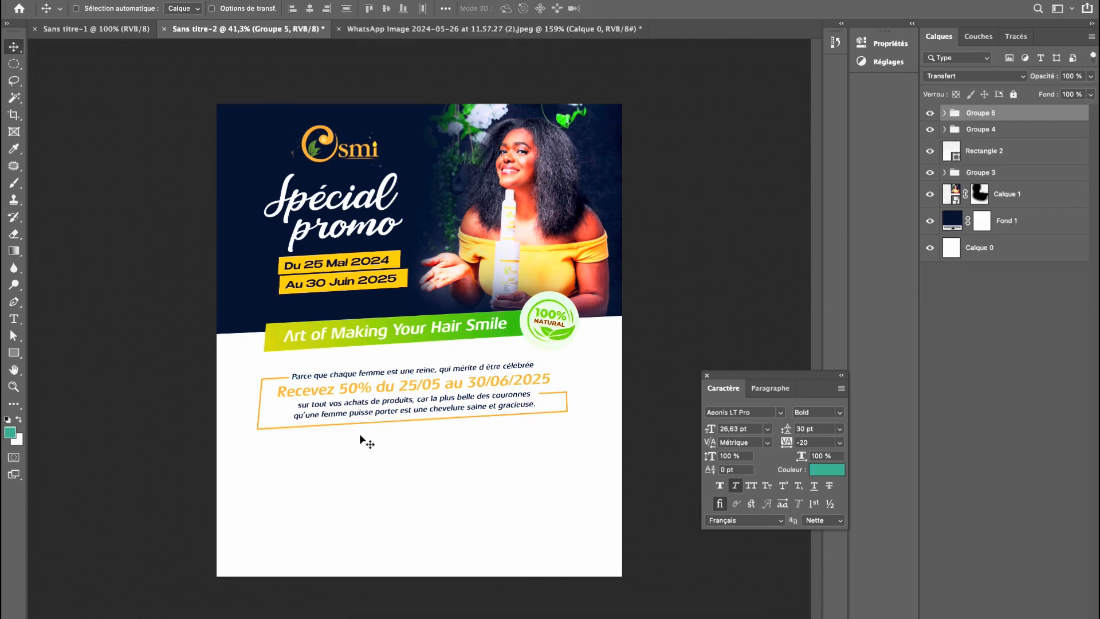
{"action": "mouse_move", "coordinate": [408, 391]}
{"action": "left_mouse_down"}
{"action": "mouse_move", "coordinate": [376, 433]}
{"action": "mouse_move", "coordinate": [402, 398]}
{"action": "left_mouse_up"}
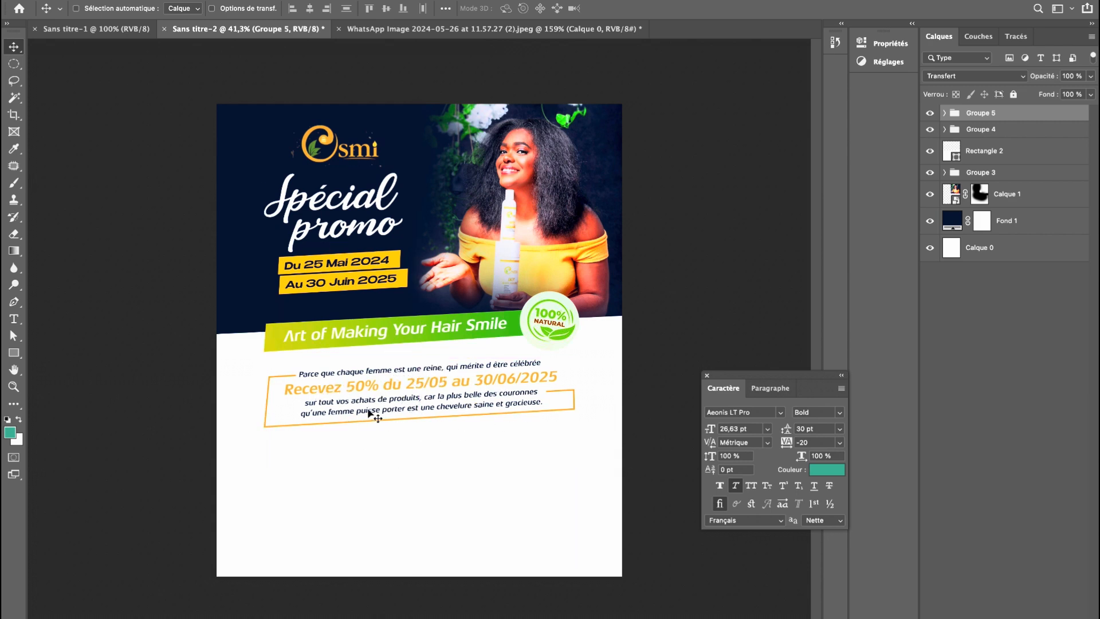
Draw a circle about 561 px in diameter below the framed paragraph and fill it with the recently used golden orange.
{"action": "mouse_move", "coordinate": [393, 570]}
{"action": "left_click", "coordinate": [15, 353]}
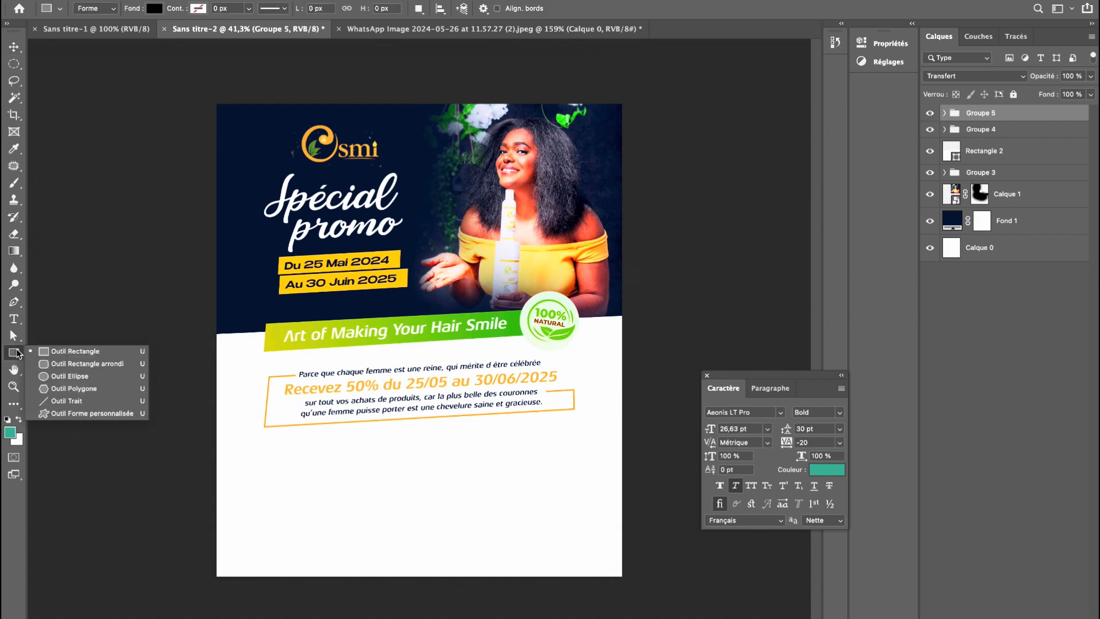
{"action": "left_click", "coordinate": [60, 377]}
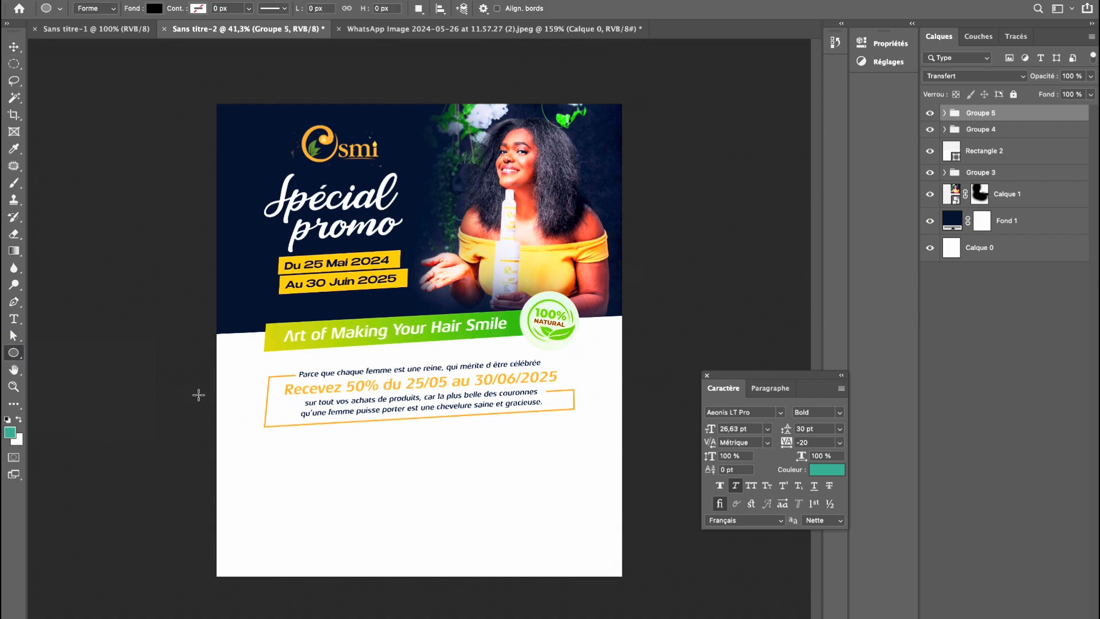
{"action": "left_click_drag", "start_coordinate": [271, 452], "coordinate": [349, 529]}
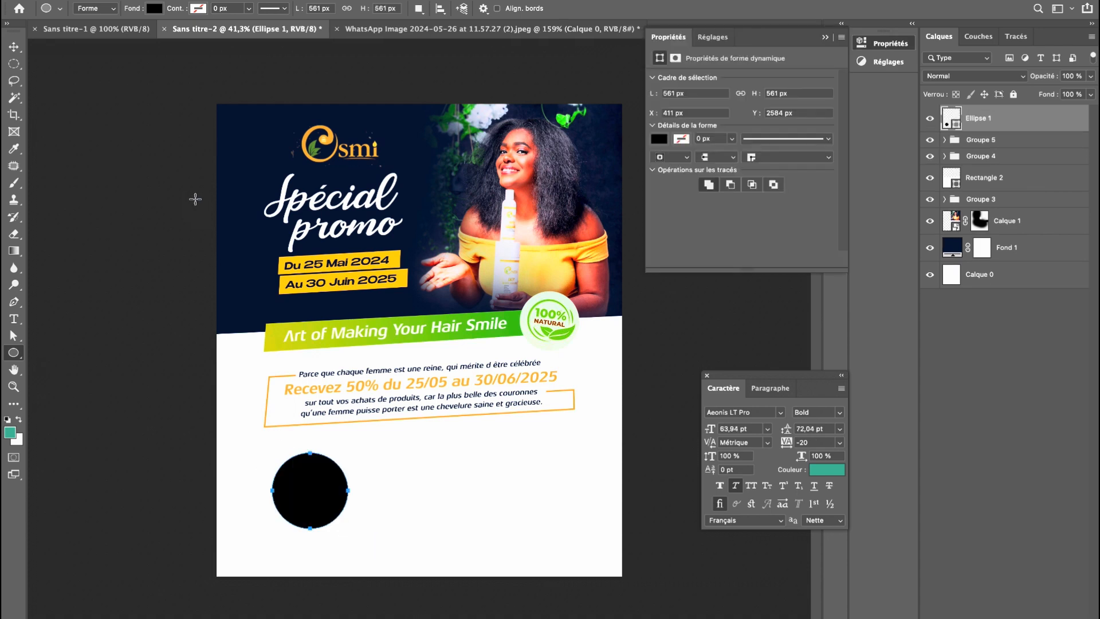
{"action": "left_click", "coordinate": [154, 7]}
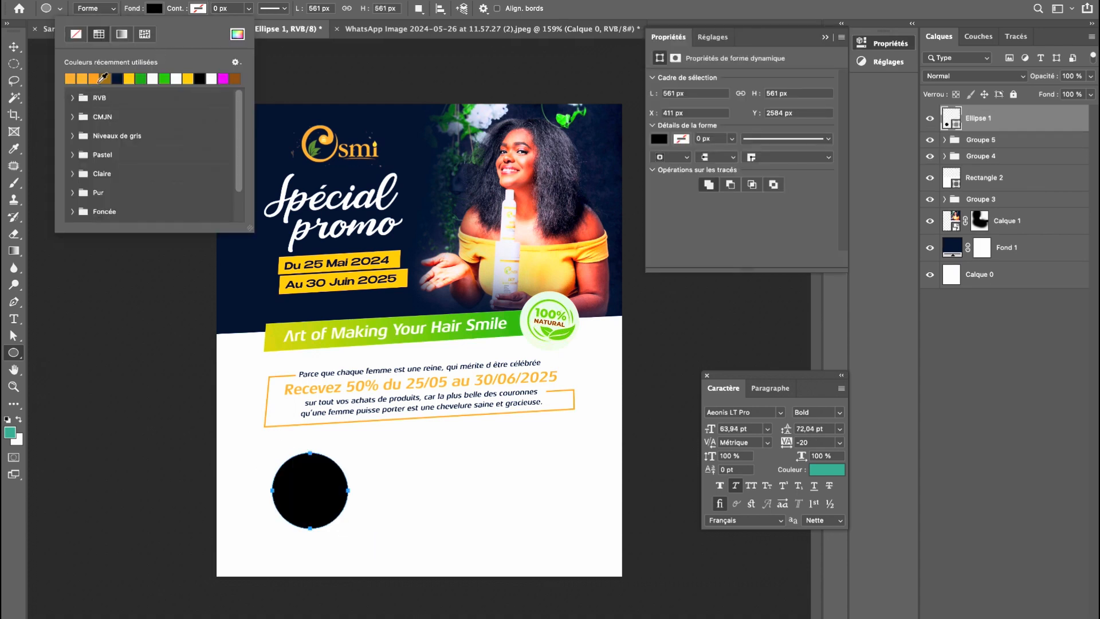
{"action": "left_click", "coordinate": [102, 80]}
Duplicate the orange circle into a horizontal row of four, grouped and moved up closer to the framed paragraph.
{"action": "left_click", "coordinate": [13, 47]}
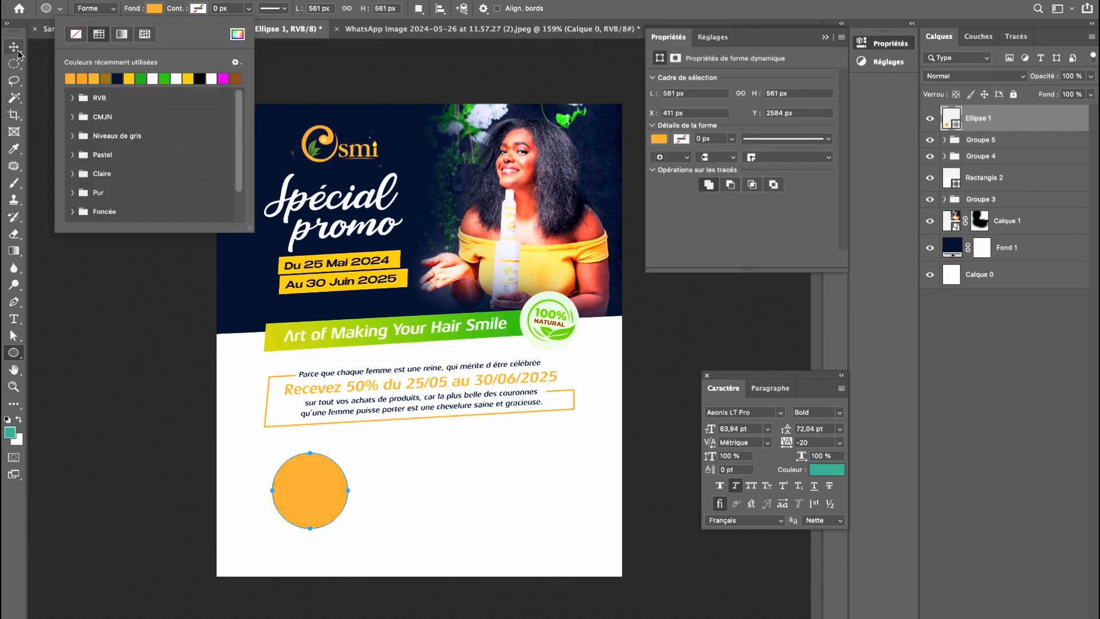
{"action": "left_click_drag", "start_coordinate": [356, 479], "coordinate": [553, 482]}
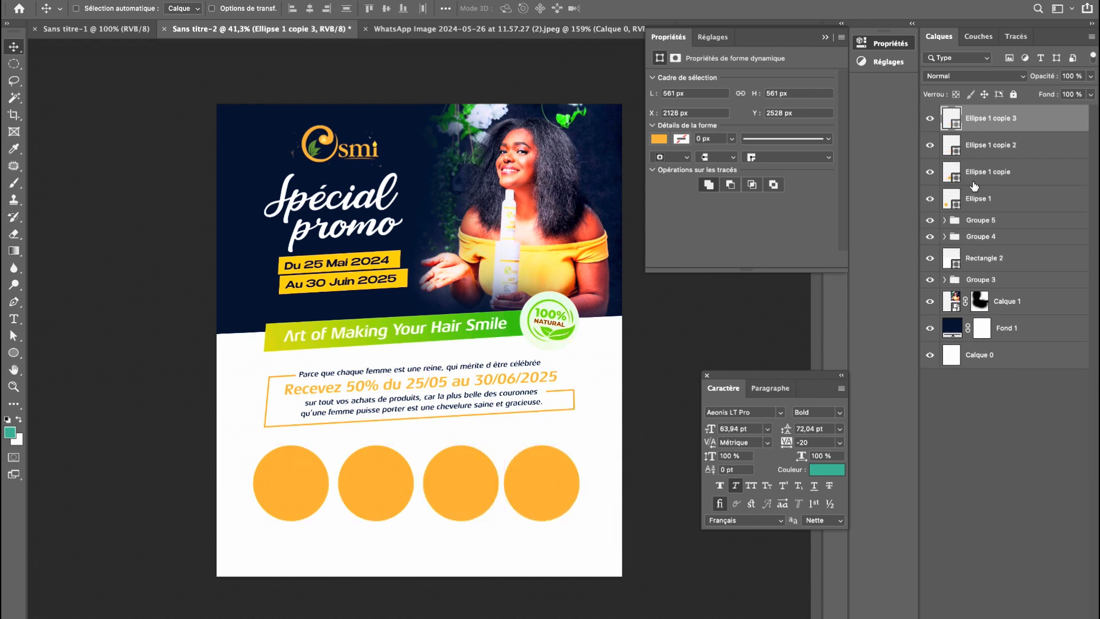
{"action": "left_click", "coordinate": [979, 199], "text": "shift"}
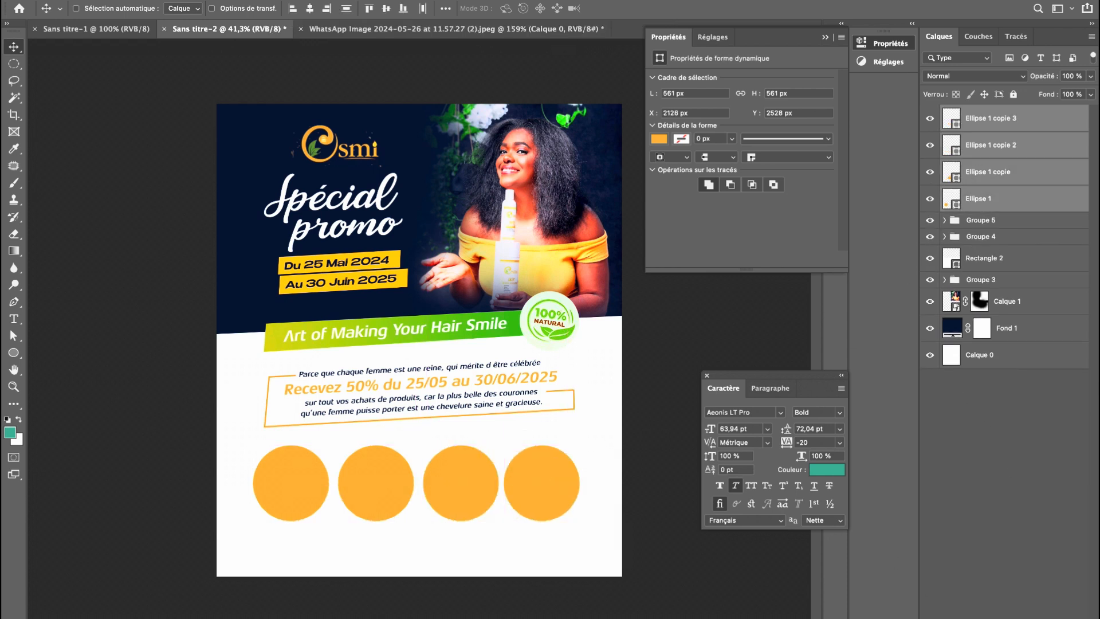
{"action": "key", "text": "ctrl+g"}
{"action": "left_click_drag", "start_coordinate": [449, 511], "coordinate": [450, 498]}
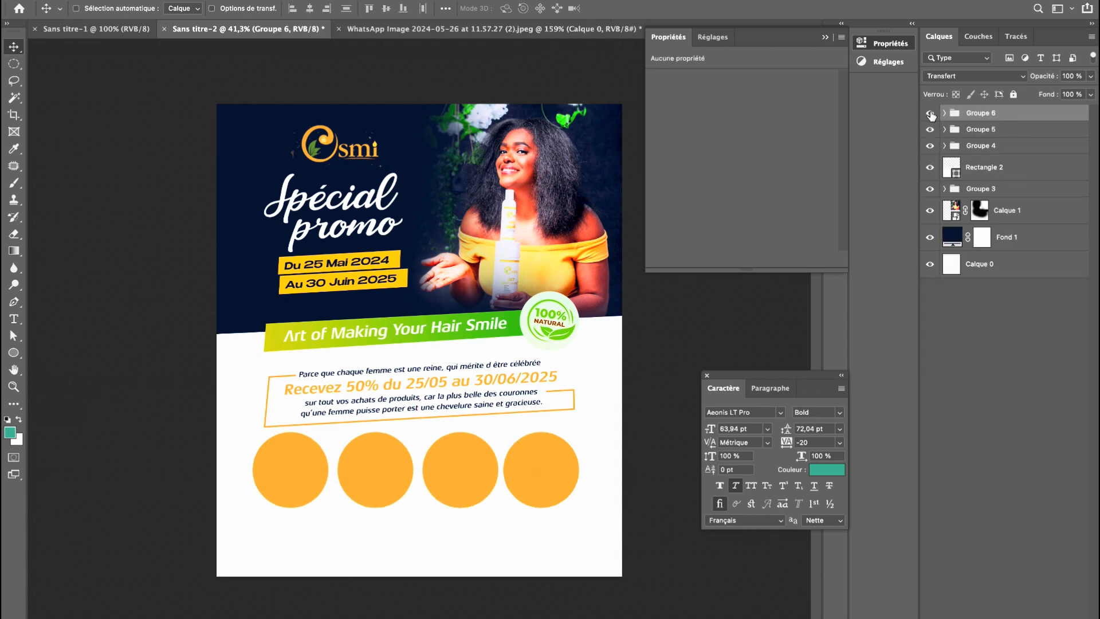
Hide the circle group and place the product image Calque 1dddd.png below the framed paragraph, about 1242 px wide, toward the poster's right side.
{"action": "left_click", "coordinate": [930, 114]}
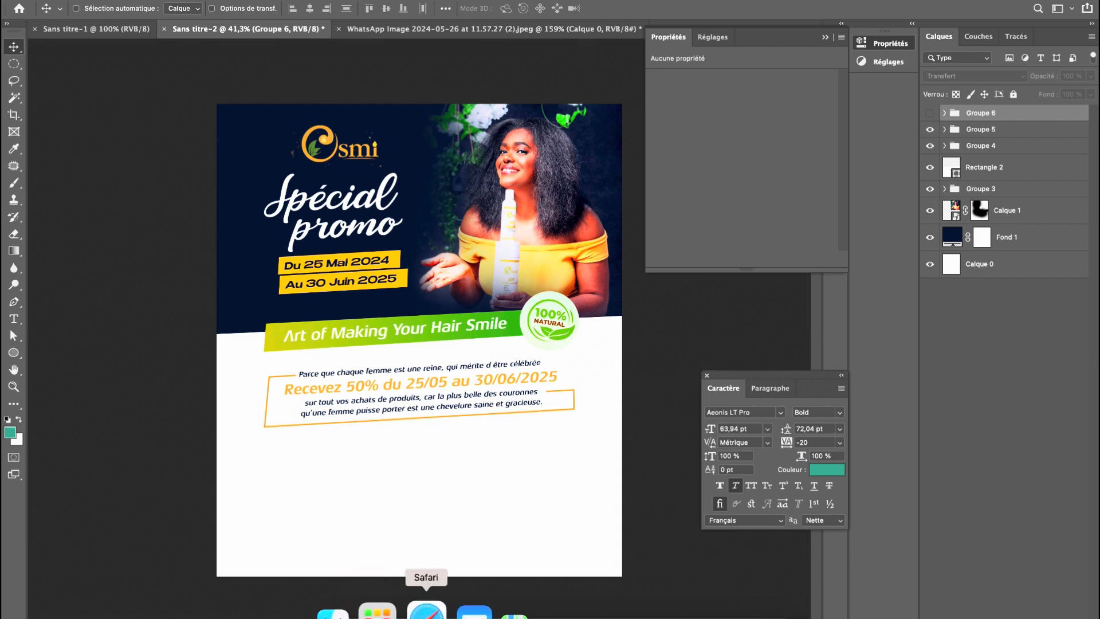
{"action": "left_click", "coordinate": [374, 609]}
{"action": "left_click", "coordinate": [616, 411]}
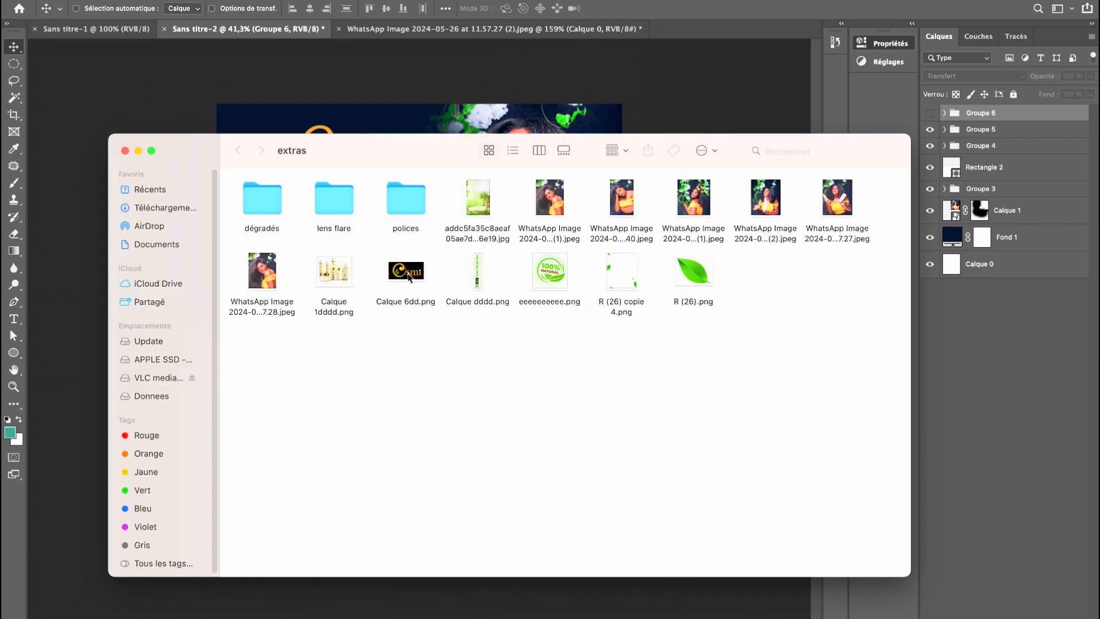
{"action": "left_click_drag", "start_coordinate": [325, 283], "coordinate": [359, 218]}
{"action": "left_click_drag", "start_coordinate": [406, 366], "coordinate": [474, 498]}
{"action": "key", "text": "Return"}
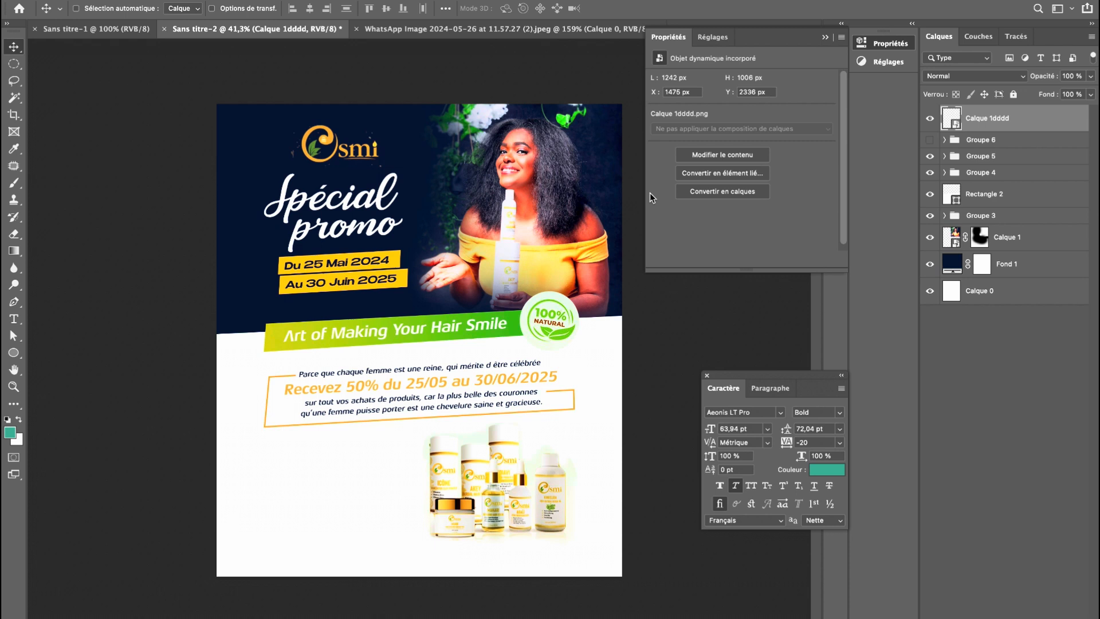
{"action": "left_click", "coordinate": [826, 38]}
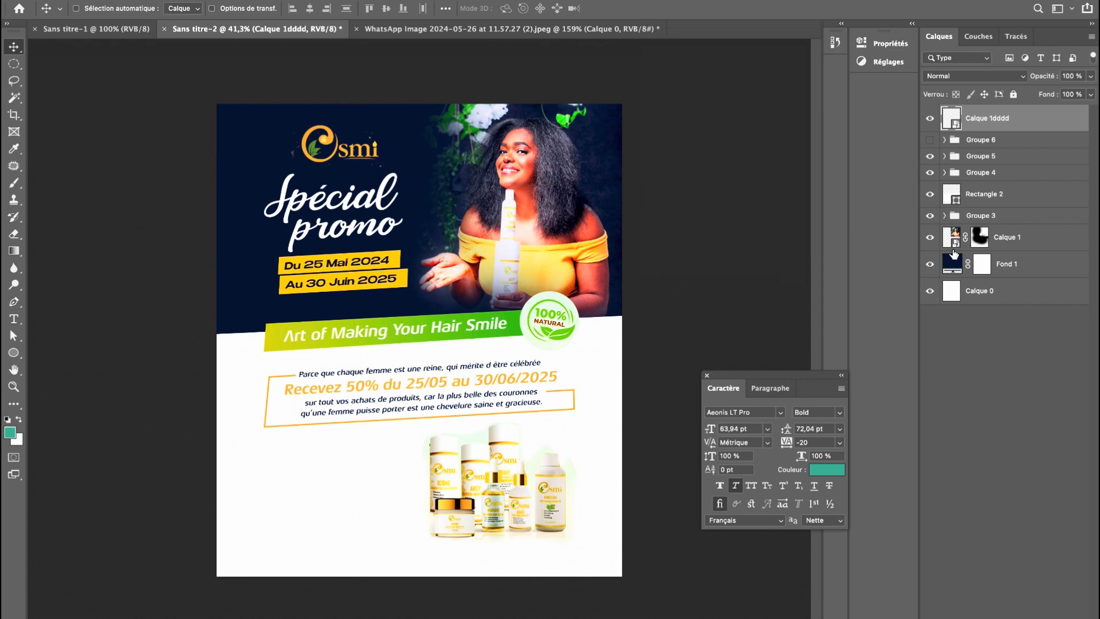
Try a very pale green sampled from the product image as the fill of the poster's white lower background shape.
{"action": "double_click", "coordinate": [954, 199]}
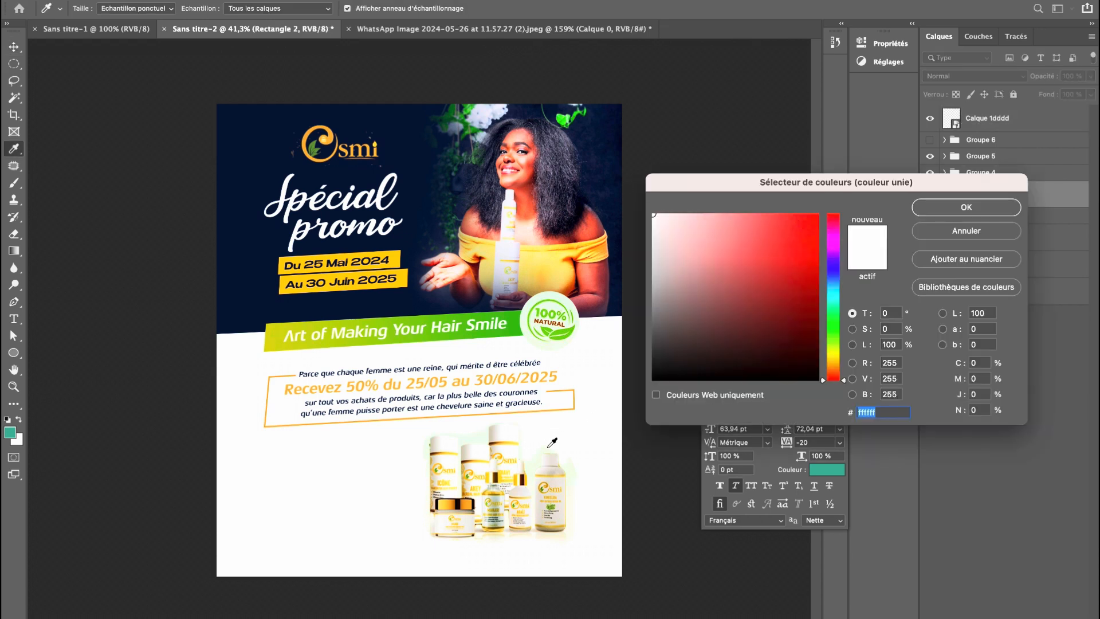
{"action": "left_click", "coordinate": [547, 449]}
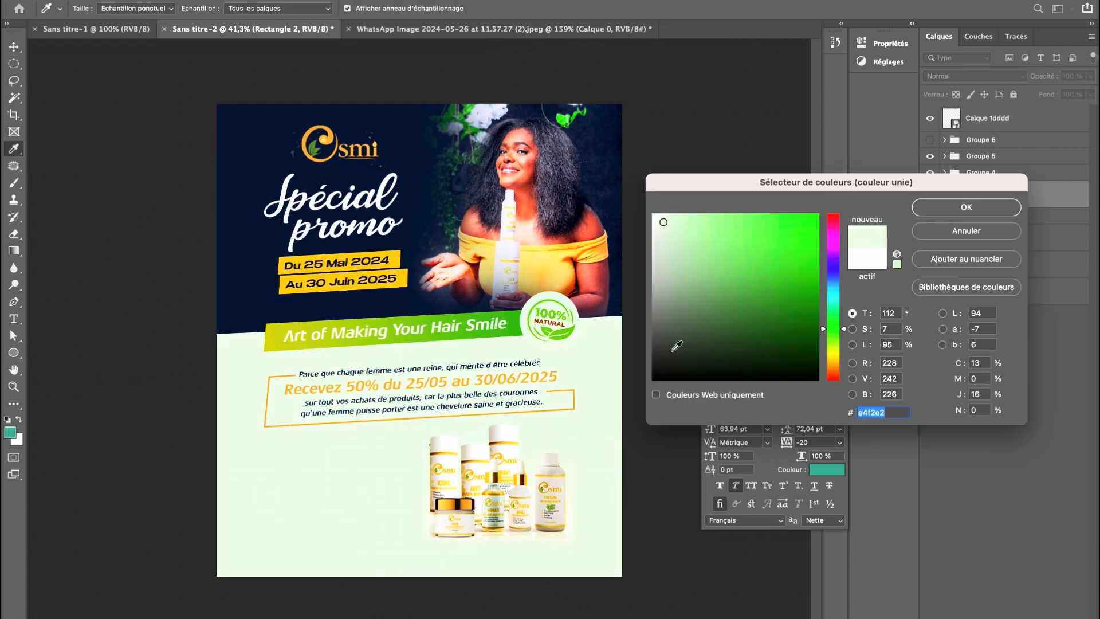
{"action": "left_click", "coordinate": [659, 223]}
{"action": "left_click", "coordinate": [958, 208]}
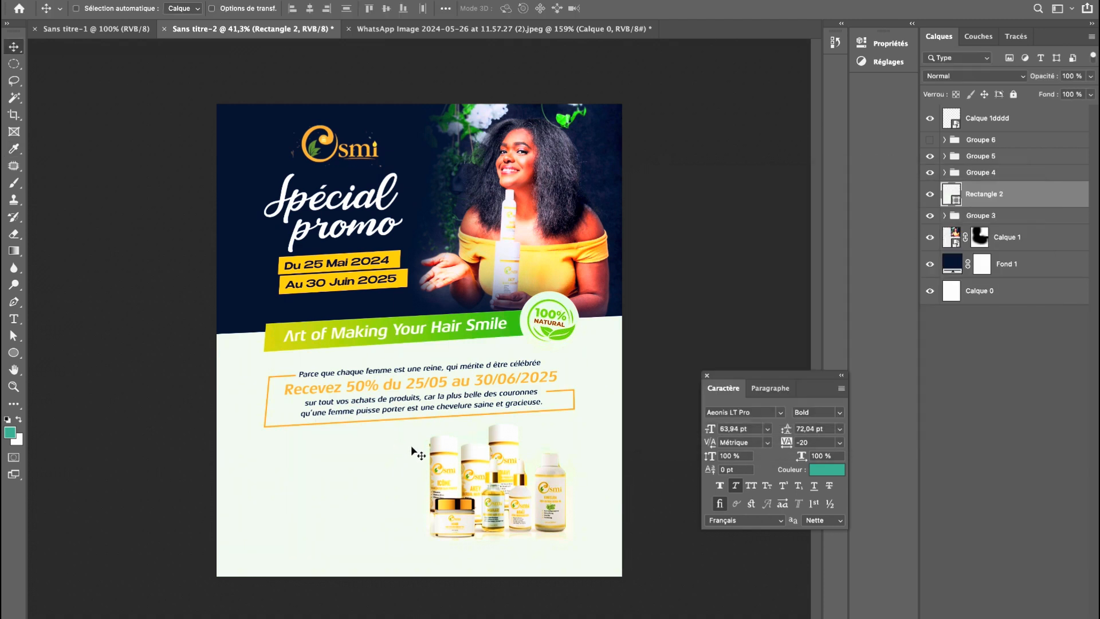
Fill the lower background shape with the light green e7f5e9 sampled beside the product bottles.
{"action": "double_click", "coordinate": [952, 195]}
{"action": "left_click", "coordinate": [488, 439]}
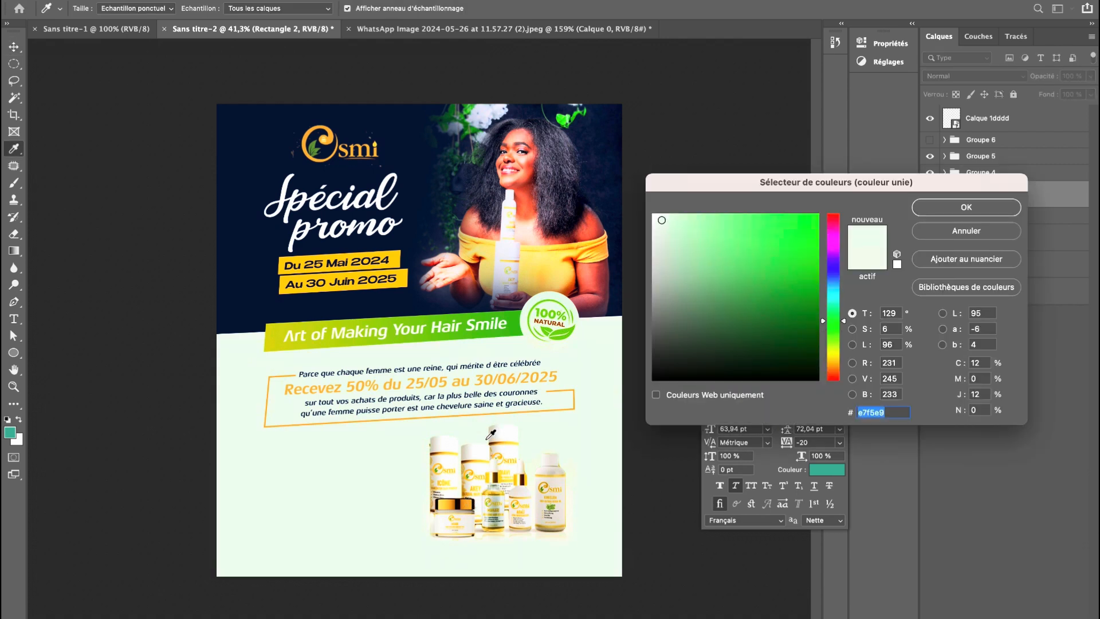
{"action": "left_click", "coordinate": [960, 206]}
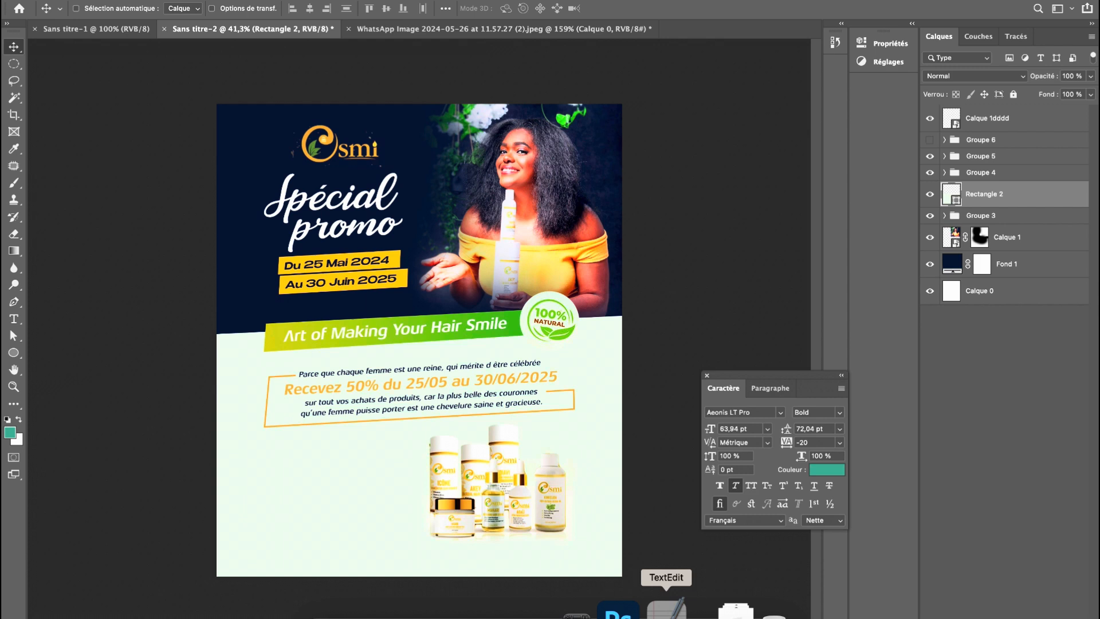
Copy "Les produits sont disponible uniquement sur livraison" from the TextEdit document and return to the Photoshop poster.
{"action": "left_click", "coordinate": [663, 609]}
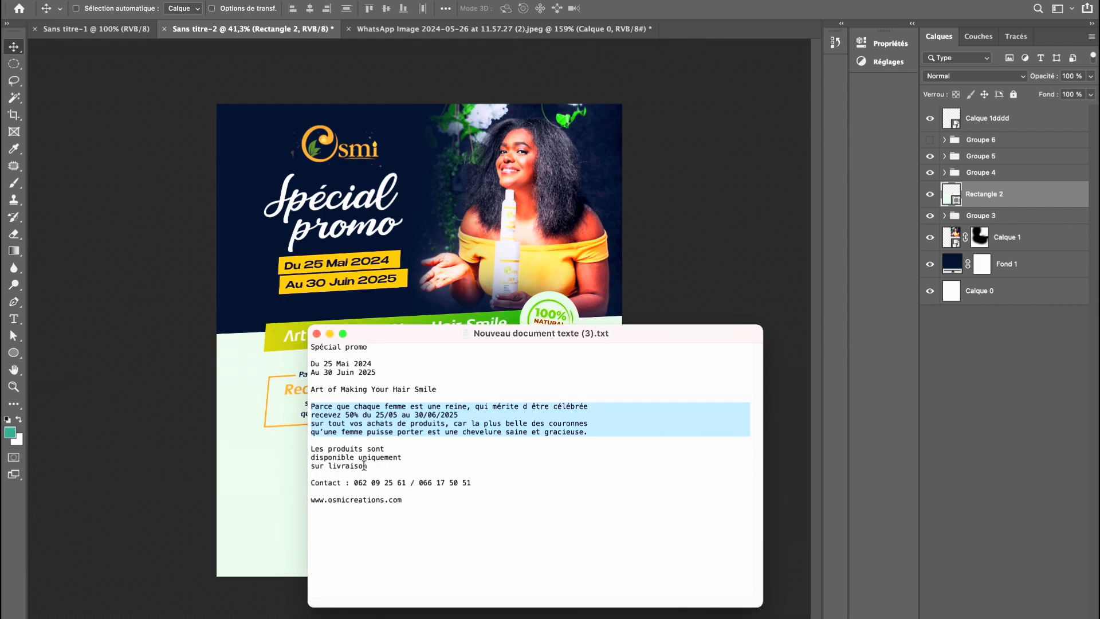
{"action": "left_click_drag", "start_coordinate": [369, 467], "coordinate": [312, 451]}
{"action": "key", "text": "ctrl+c"}
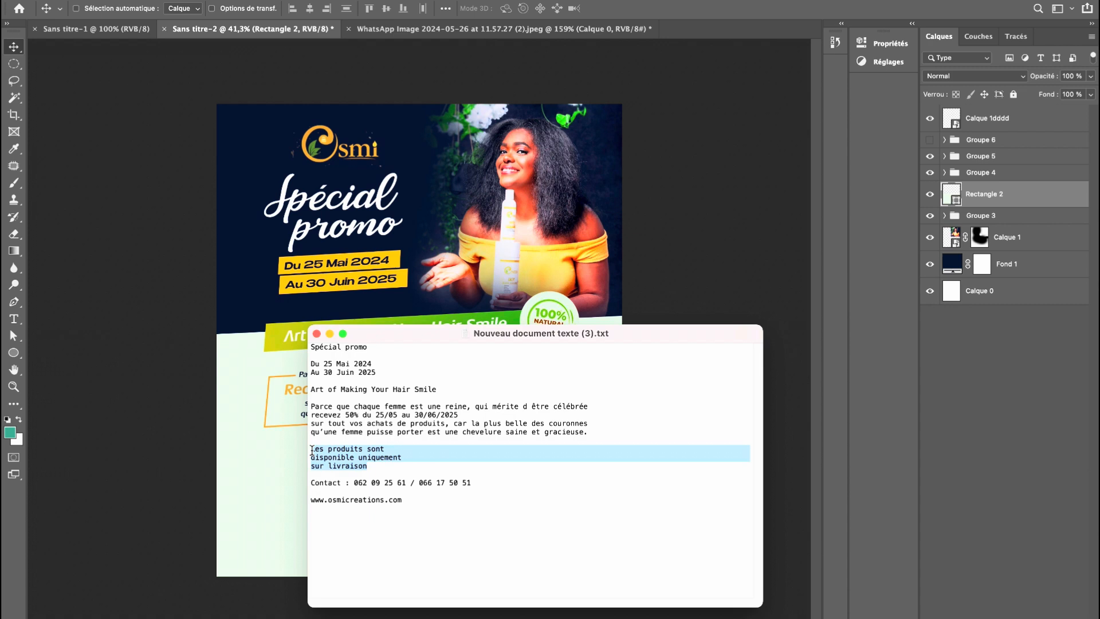
{"action": "left_click", "coordinate": [247, 438]}
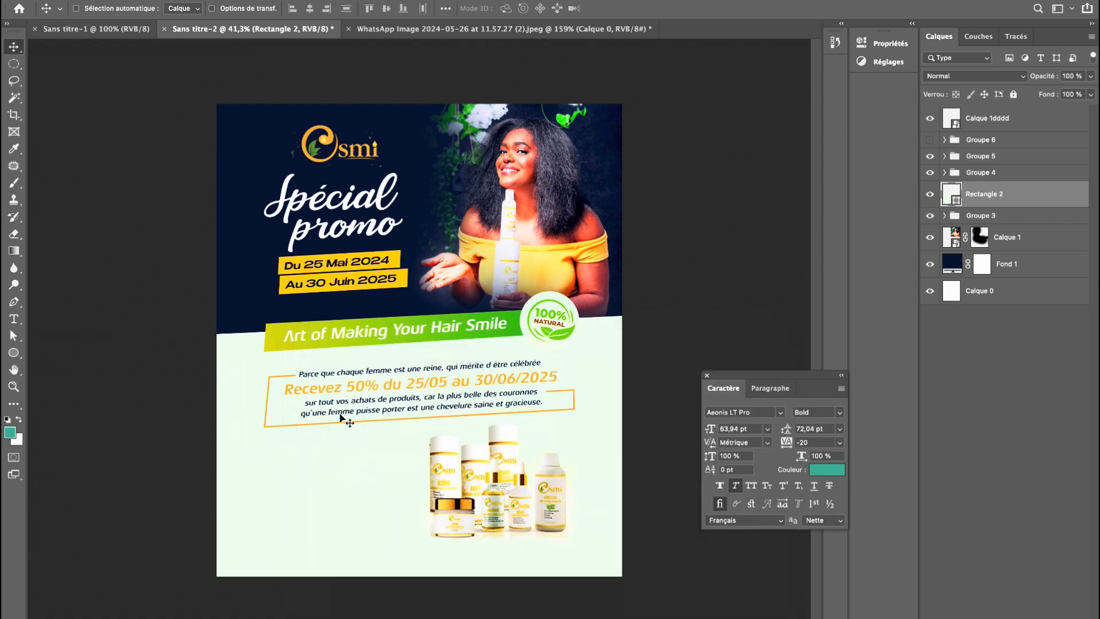
Duplicate the promotional paragraph below its frame and move the copy out of its group to the top of the layer stack.
{"action": "left_click_drag", "start_coordinate": [344, 420], "coordinate": [335, 492]}
{"action": "left_click_drag", "start_coordinate": [1019, 207], "coordinate": [1007, 117]}
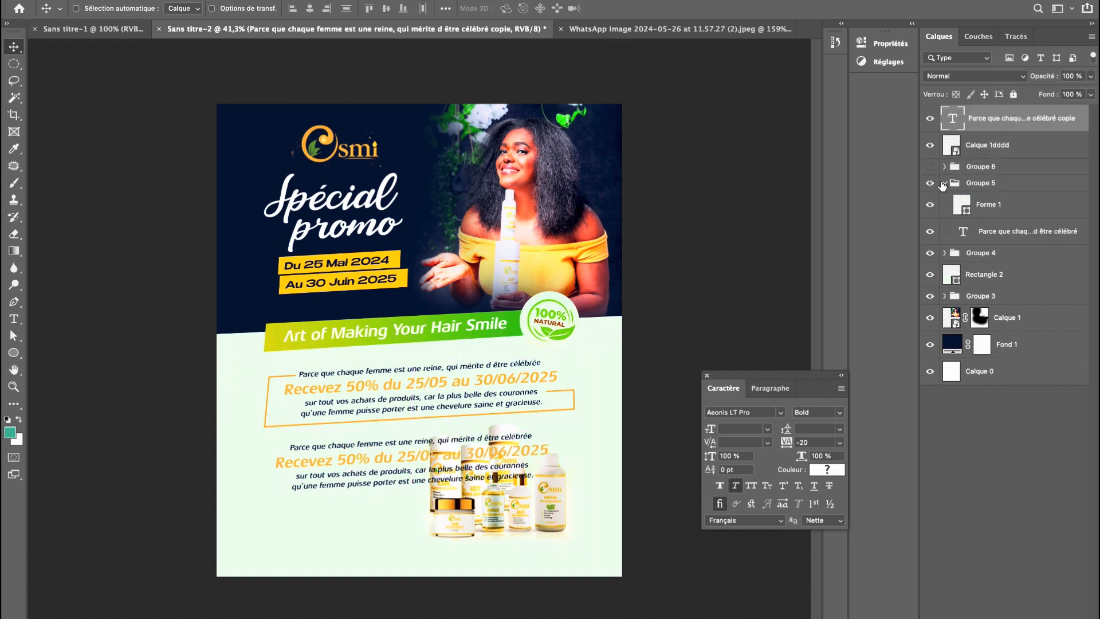
{"action": "left_click", "coordinate": [945, 182]}
Replace the copied paragraph with the delivery text, narrow its text box to fit beside the products, and centre the lines.
{"action": "double_click", "coordinate": [321, 465]}
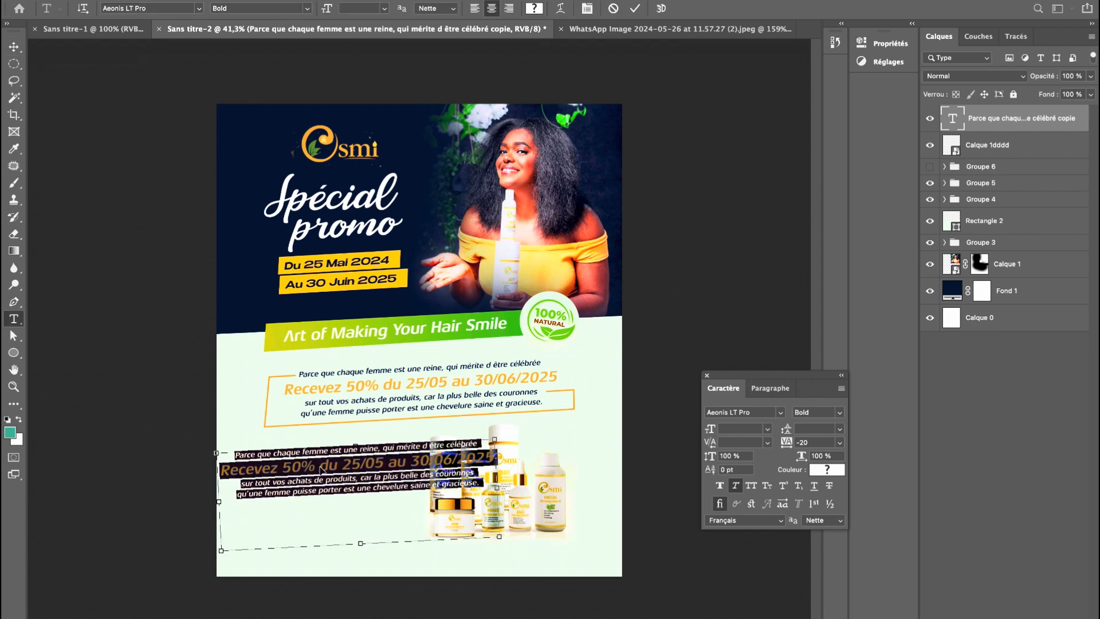
{"action": "key", "text": "ctrl+v"}
{"action": "left_click_drag", "start_coordinate": [256, 400], "coordinate": [308, 387]}
{"action": "left_click_drag", "start_coordinate": [552, 485], "coordinate": [379, 466]}
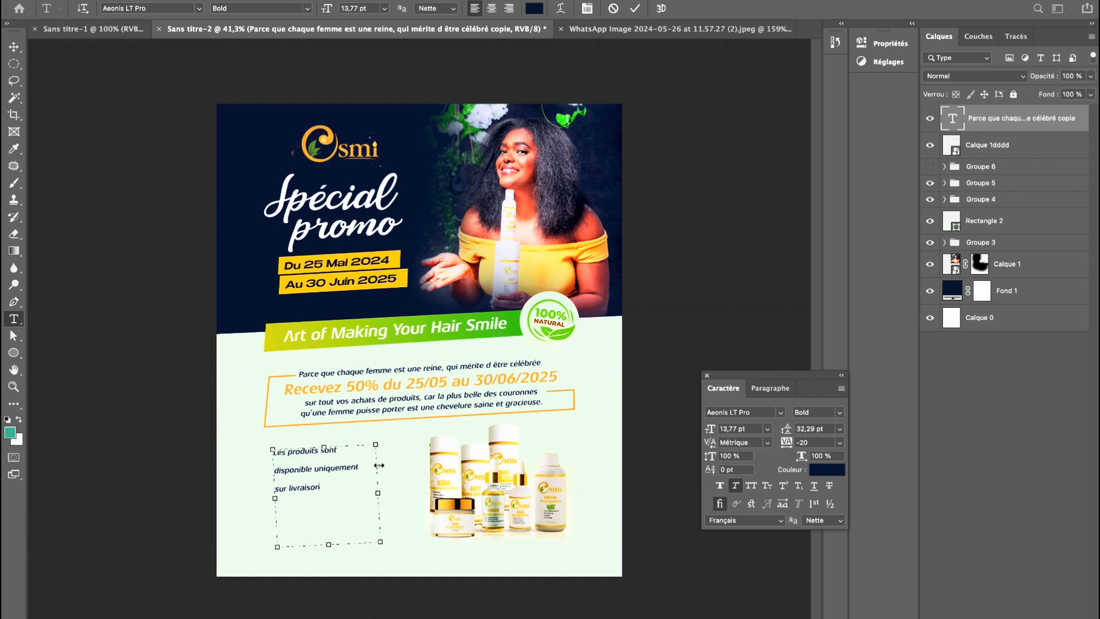
{"action": "key", "text": "ctrl+a"}
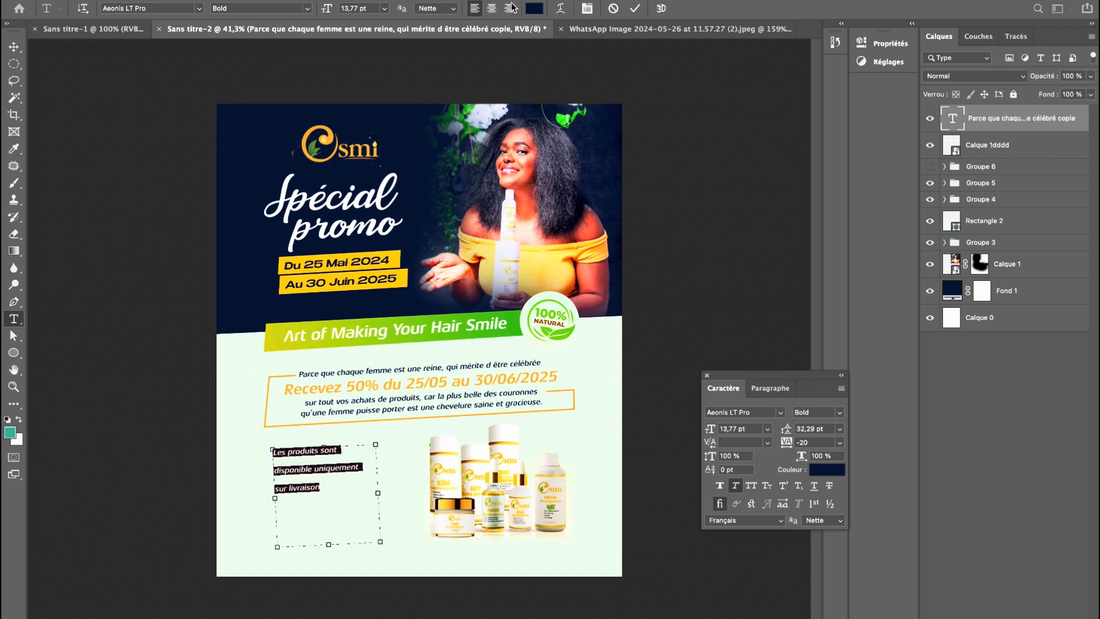
{"action": "left_click", "coordinate": [492, 8]}
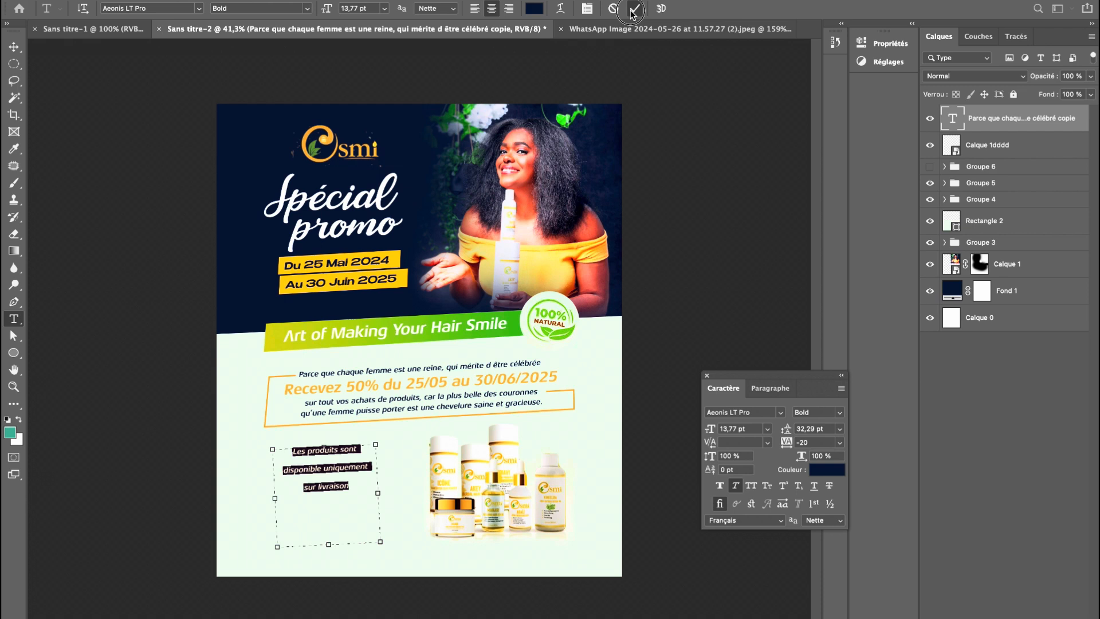
{"action": "left_click", "coordinate": [633, 10]}
{"action": "key", "text": "v"}
Tighten the delivery text's leading to 16 pt, keeping the faux italic style.
{"action": "left_click", "coordinate": [817, 429]}
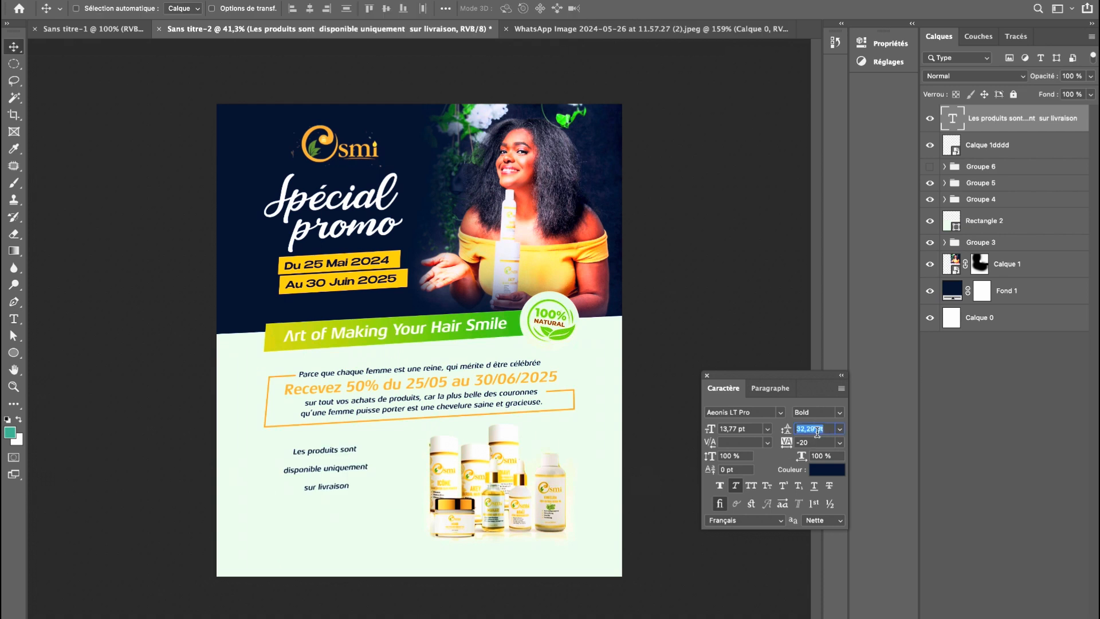
{"action": "type", "text": "22"}
{"action": "key", "text": "Return"}
{"action": "type", "text": "15"}
{"action": "key", "text": "Return"}
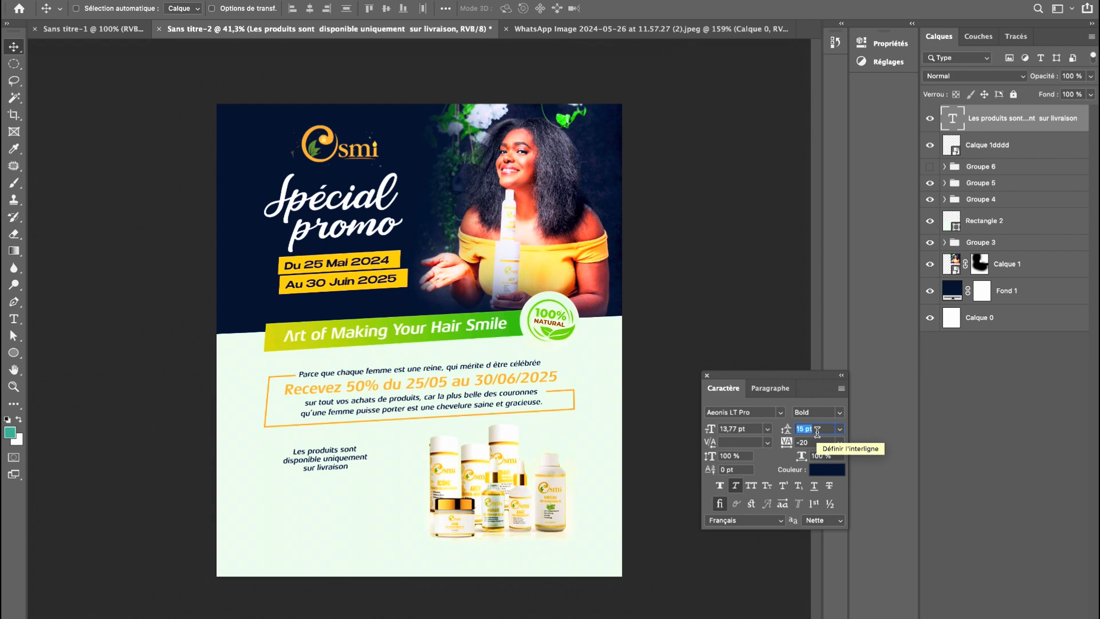
{"action": "key", "text": "Up"}
{"action": "left_click", "coordinate": [734, 489]}
{"action": "left_click", "coordinate": [736, 487]}
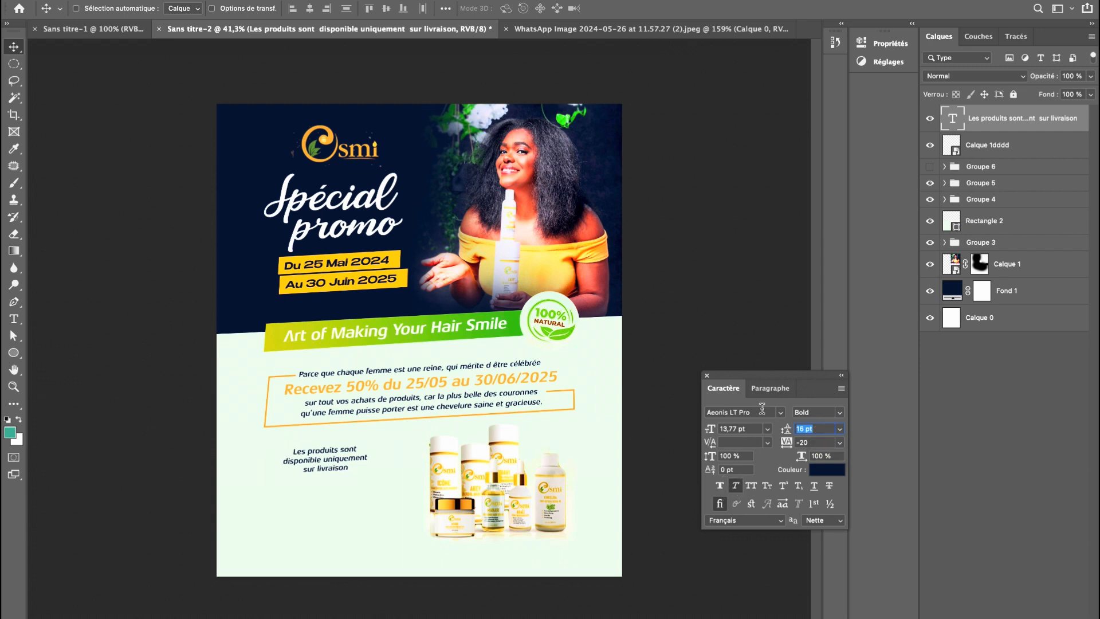
Enlarge the delivery text to 16 pt and set its leading to 18 pt.
{"action": "left_click", "coordinate": [742, 430]}
{"action": "type", "text": "14"}
{"action": "key", "text": "Return"}
{"action": "key", "text": "Up"}
{"action": "key", "text": "Up"}
{"action": "left_click", "coordinate": [815, 430]}
{"action": "key", "text": "Down"}
{"action": "key", "text": "Up"}
{"action": "key", "text": "Up"}
{"action": "key", "text": "Up"}
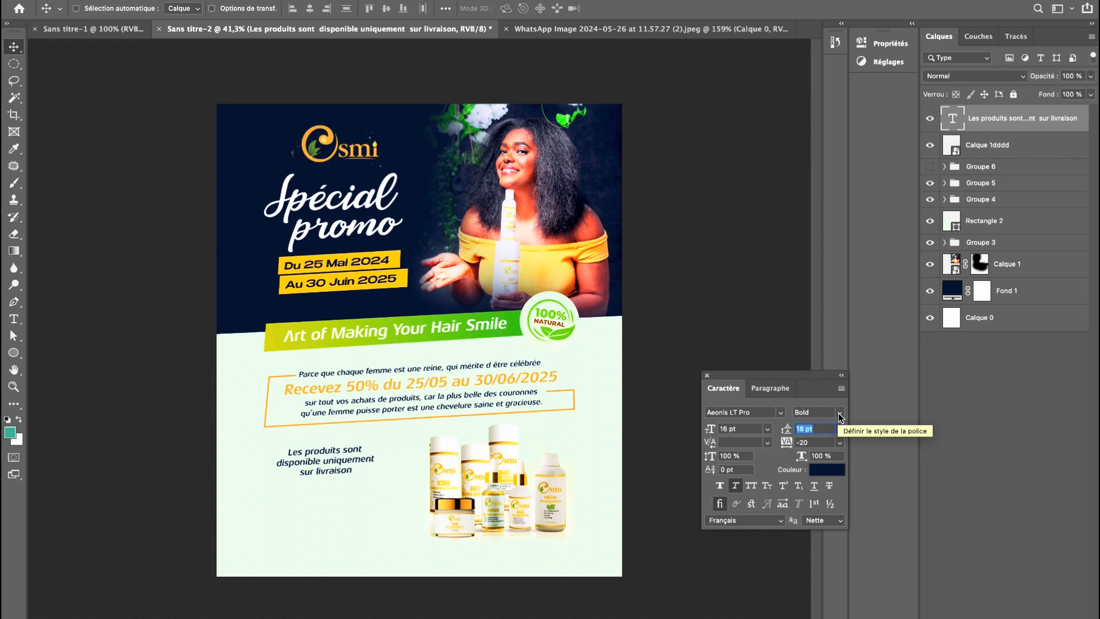
Try the Bold Condensed font style on the delivery text, then undo it.
{"action": "left_click", "coordinate": [838, 412]}
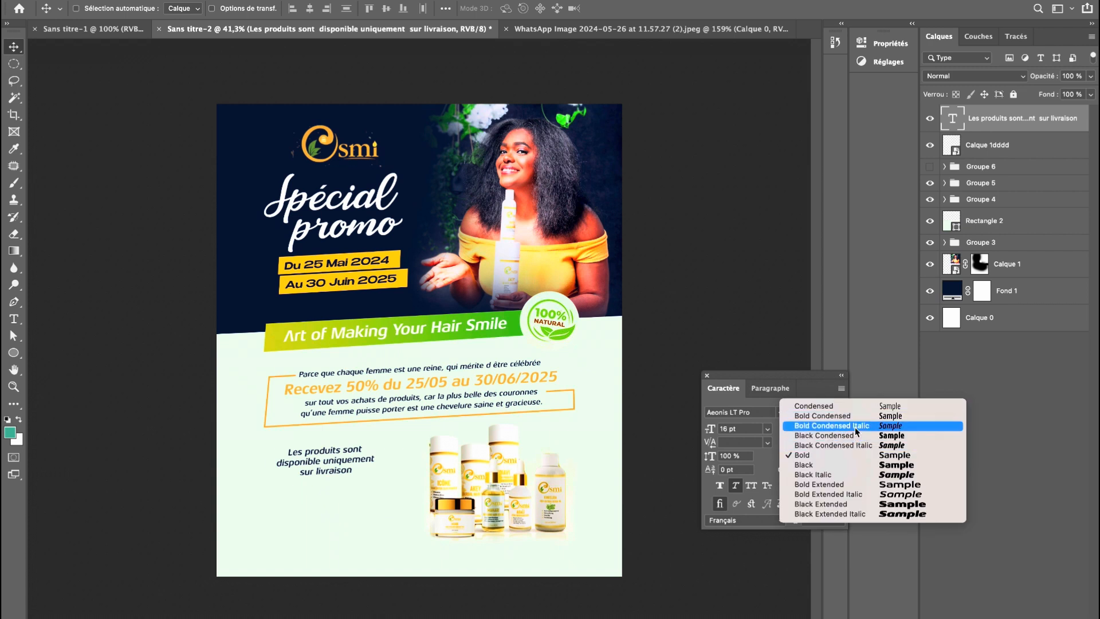
{"action": "left_click", "coordinate": [855, 419]}
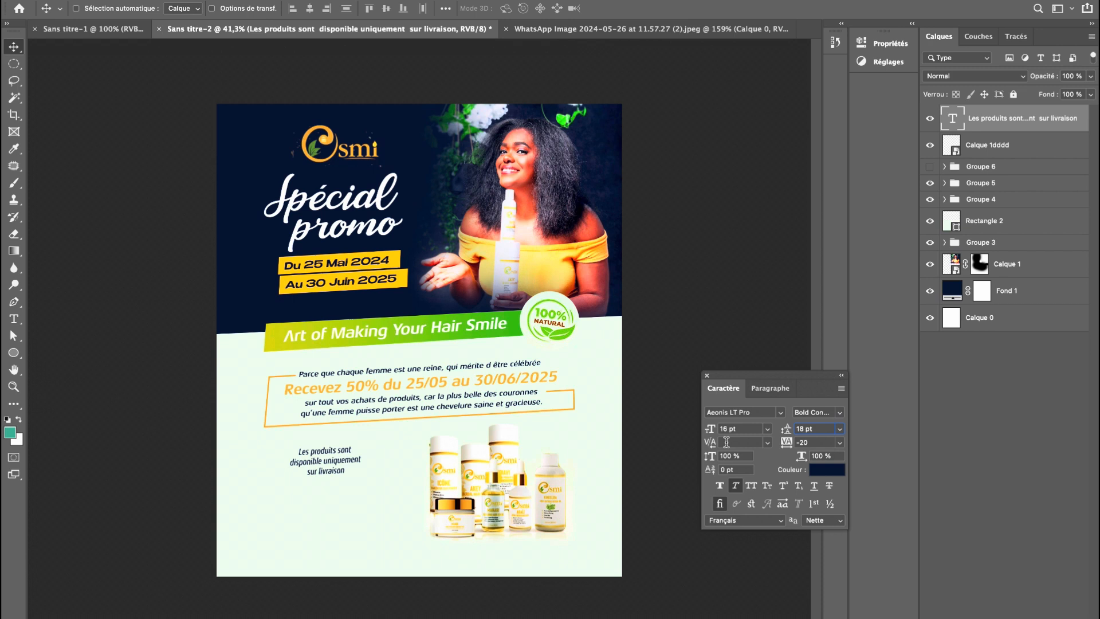
{"action": "key", "text": "super+z"}
Lower the delivery text and draw a golden-orange ellipse of about 1151 × 567 px behind it.
{"action": "left_click_drag", "start_coordinate": [320, 457], "coordinate": [333, 531]}
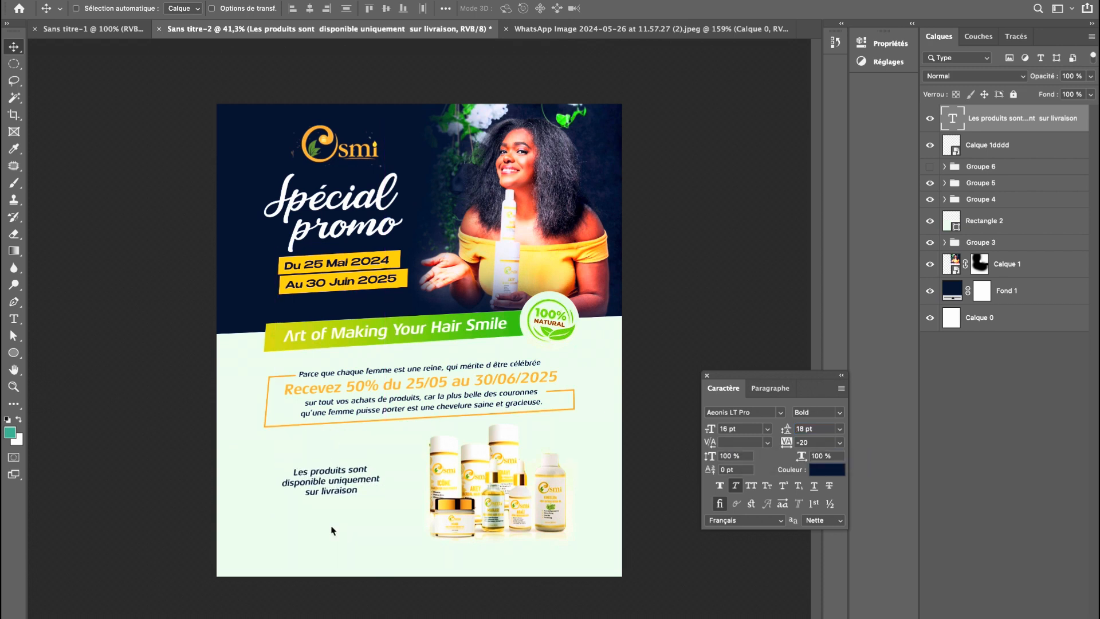
{"action": "left_click", "coordinate": [985, 148]}
{"action": "left_click", "coordinate": [14, 352]}
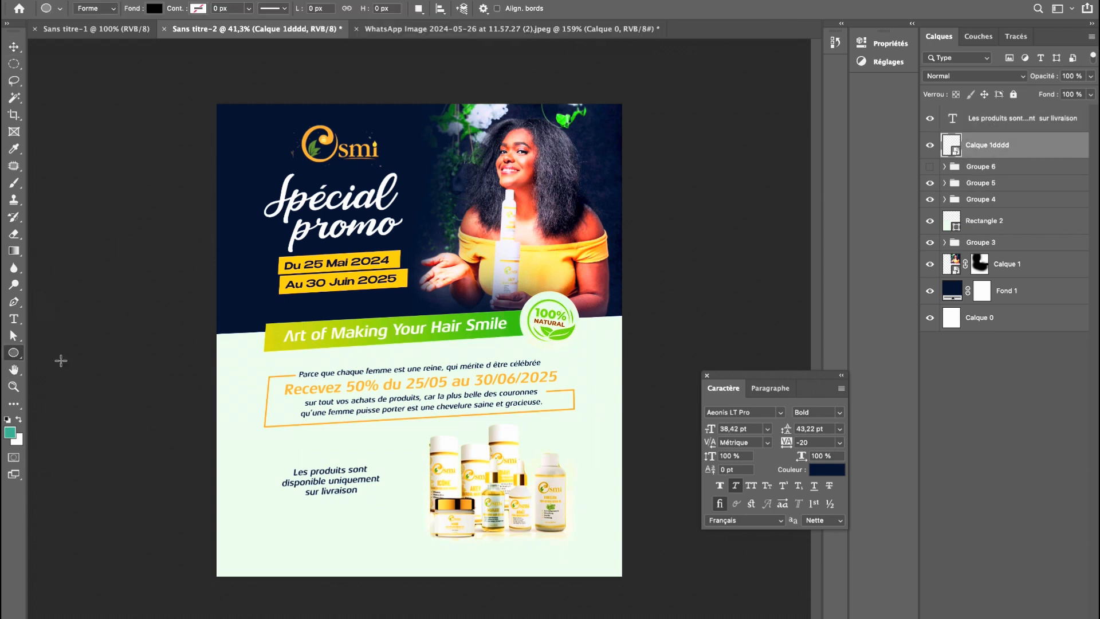
{"action": "left_click_drag", "start_coordinate": [249, 447], "coordinate": [403, 526]}
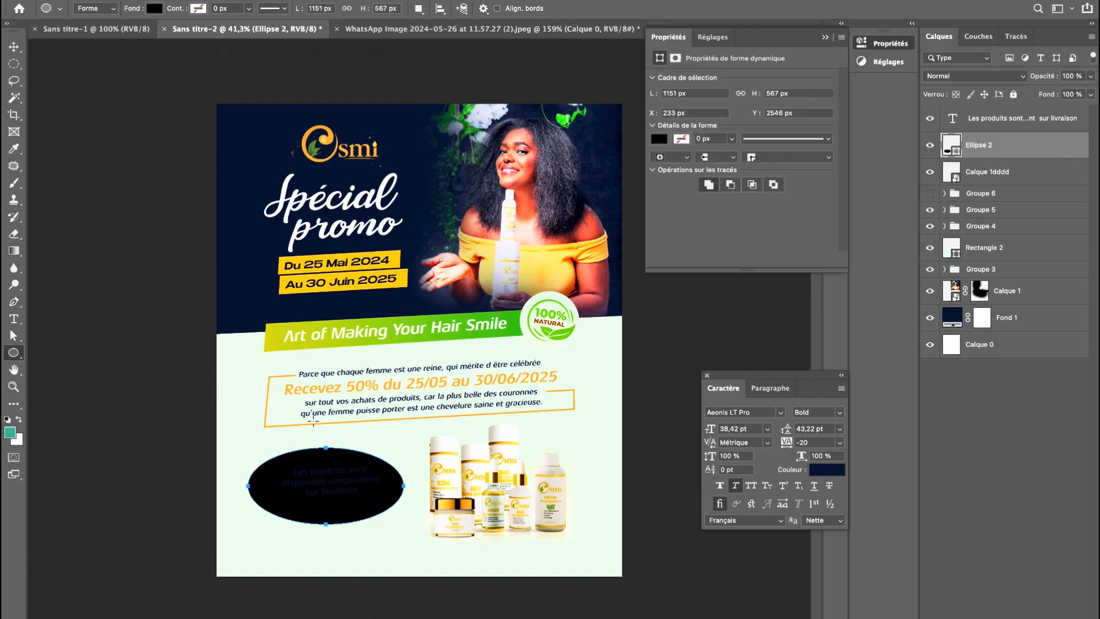
{"action": "left_click", "coordinate": [154, 10]}
{"action": "left_click", "coordinate": [96, 76]}
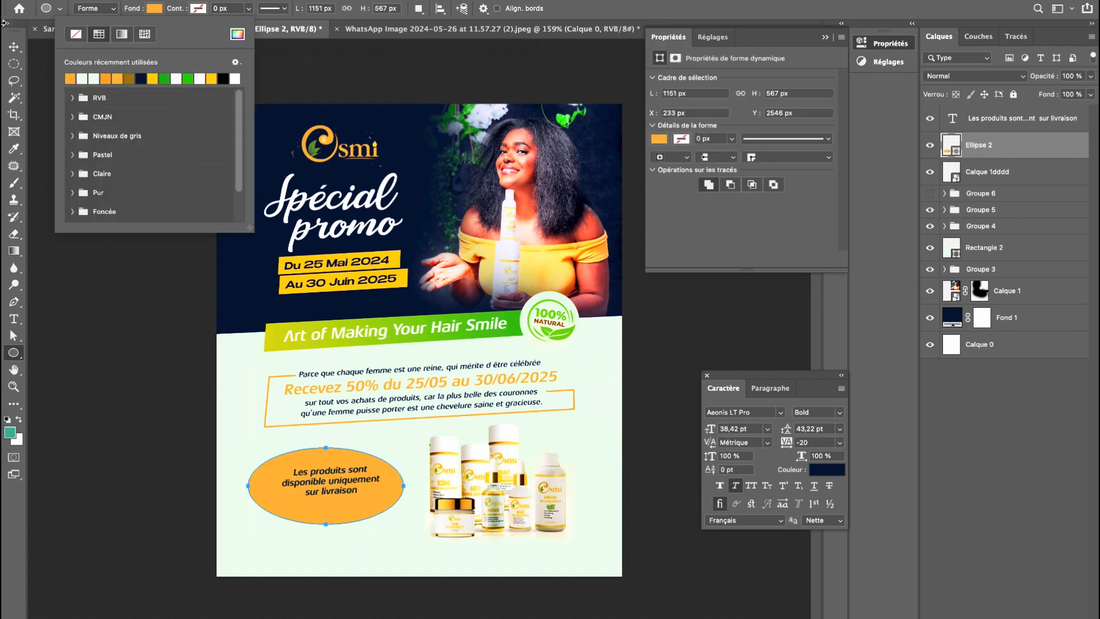
Centre the orange ellipse around the delivery text, tilt it slightly to match the text's slant, and reduce it a little.
{"action": "left_click", "coordinate": [14, 46]}
{"action": "left_click_drag", "start_coordinate": [304, 435], "coordinate": [306, 436]}
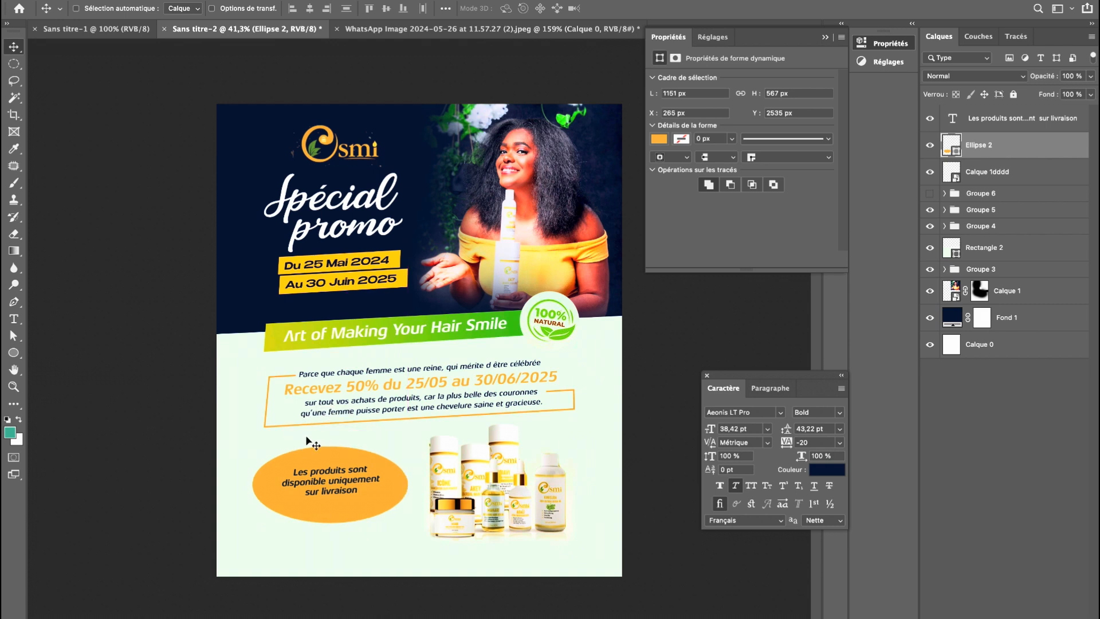
{"action": "key", "text": "ctrl+t"}
{"action": "left_click_drag", "start_coordinate": [509, 517], "coordinate": [514, 501]}
{"action": "left_click_drag", "start_coordinate": [405, 519], "coordinate": [382, 514]}
{"action": "key", "text": "Return"}
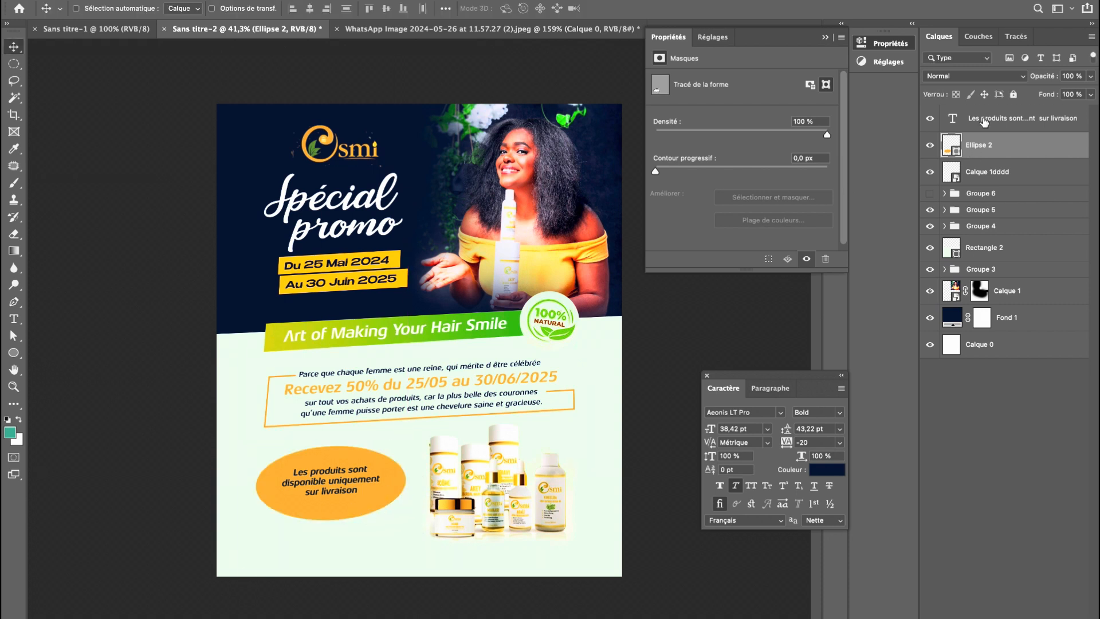
Colour the delivery text white (ffffff) and nudge it to sit centred in the orange ellipse.
{"action": "left_click", "coordinate": [985, 120]}
{"action": "left_click", "coordinate": [827, 470]}
{"action": "left_click_drag", "start_coordinate": [696, 374], "coordinate": [519, 63]}
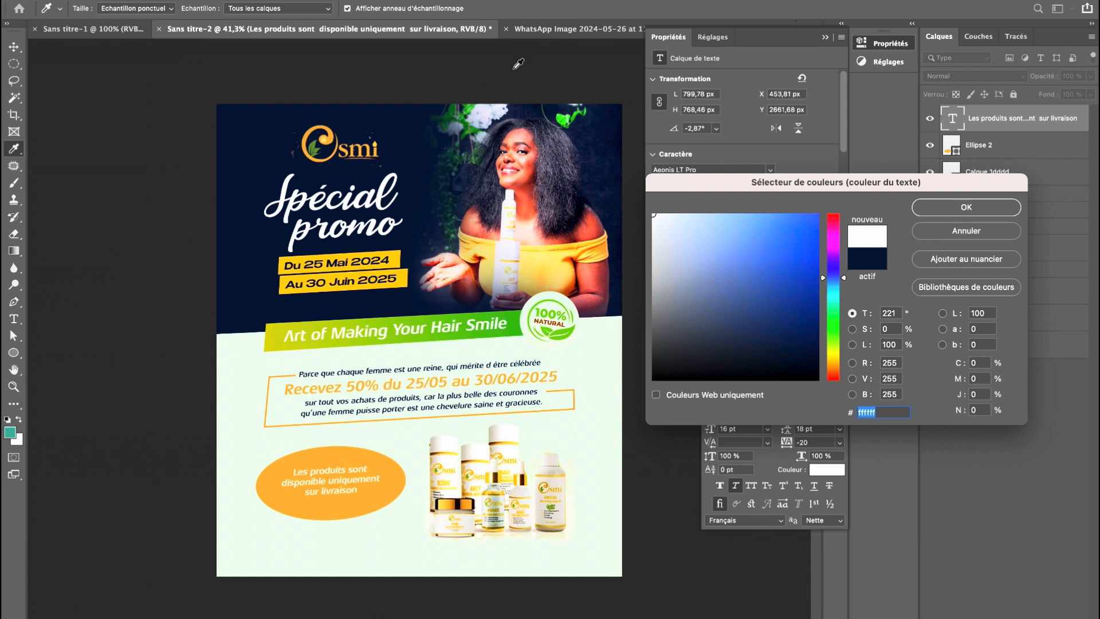
{"action": "left_click", "coordinate": [966, 207]}
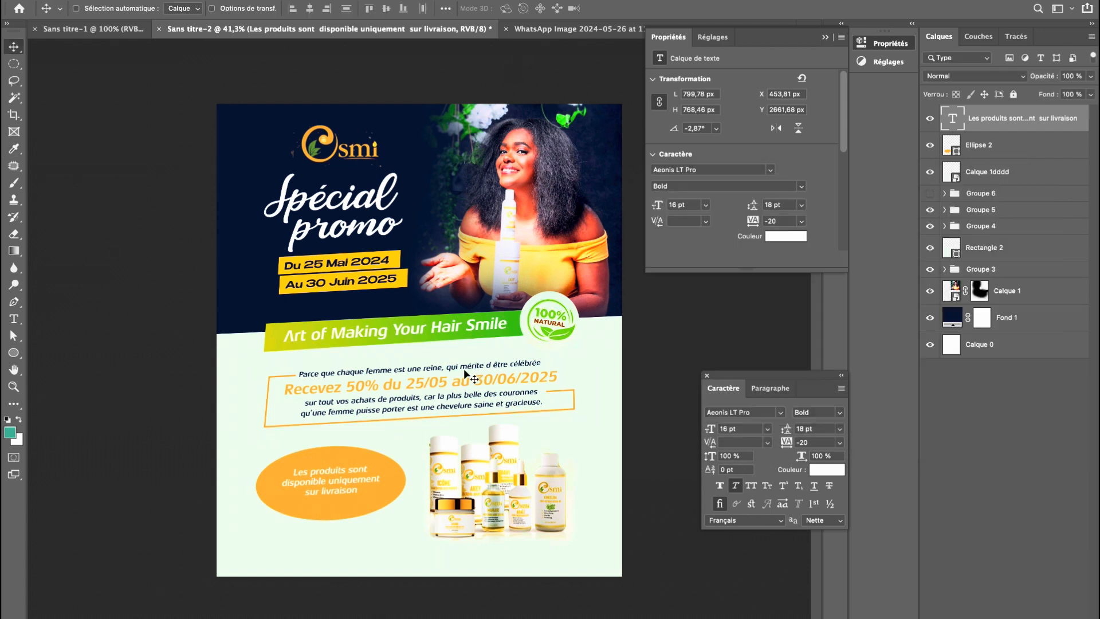
{"action": "left_click_drag", "start_coordinate": [406, 449], "coordinate": [405, 448]}
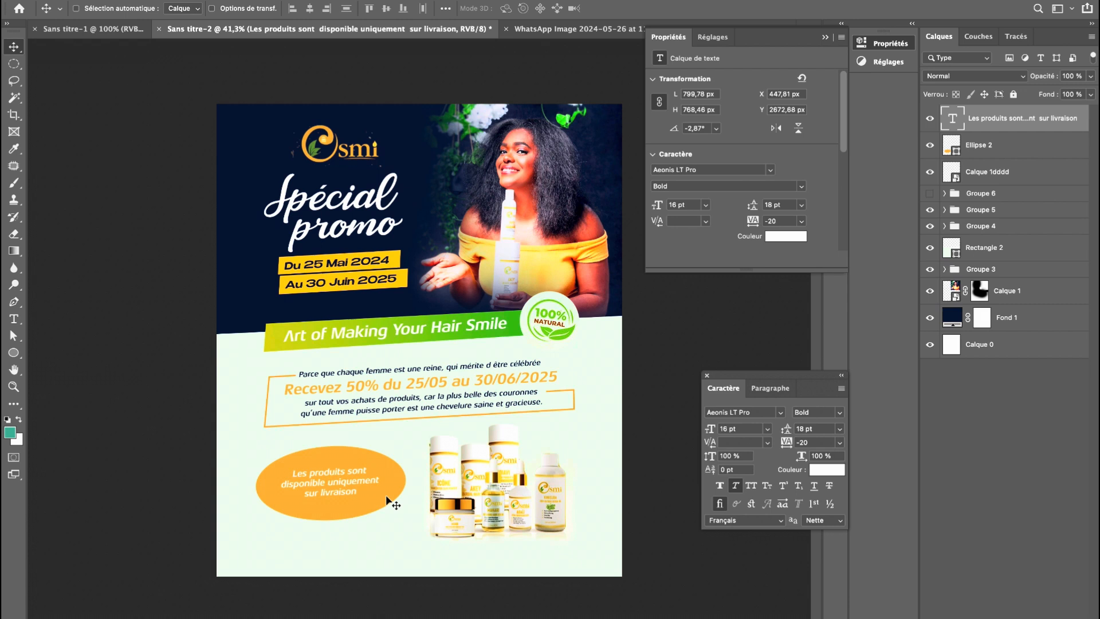
Duplicate the orange ellipse and turn the copy into an unfilled outline with a 6 px white stroke.
{"action": "left_click", "coordinate": [388, 499], "text": "ctrl"}
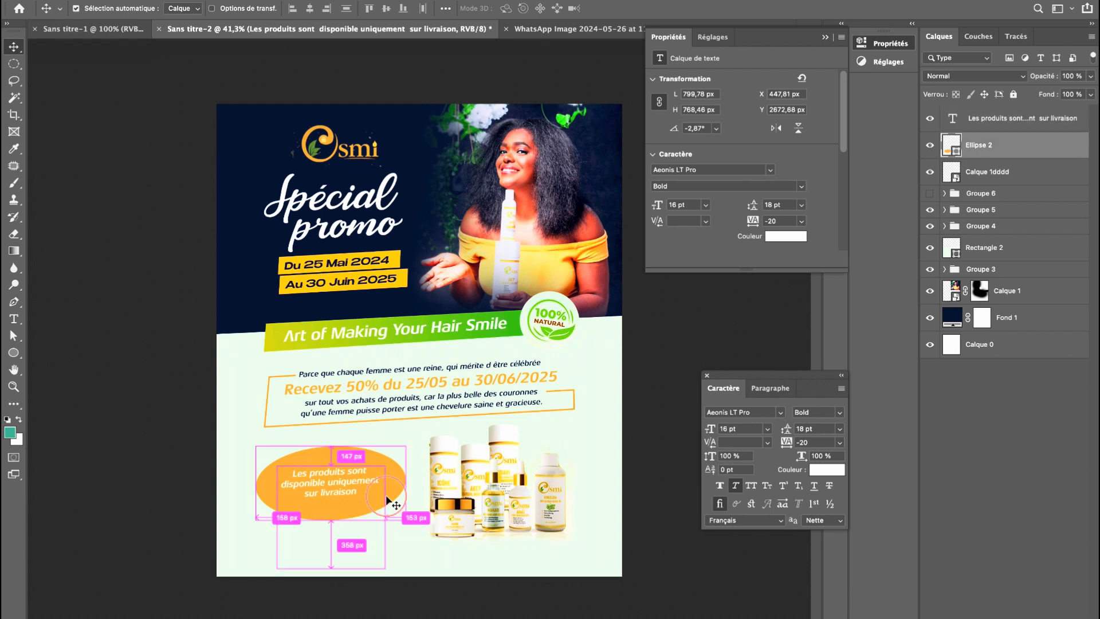
{"action": "left_click_drag", "start_coordinate": [387, 502], "coordinate": [382, 498]}
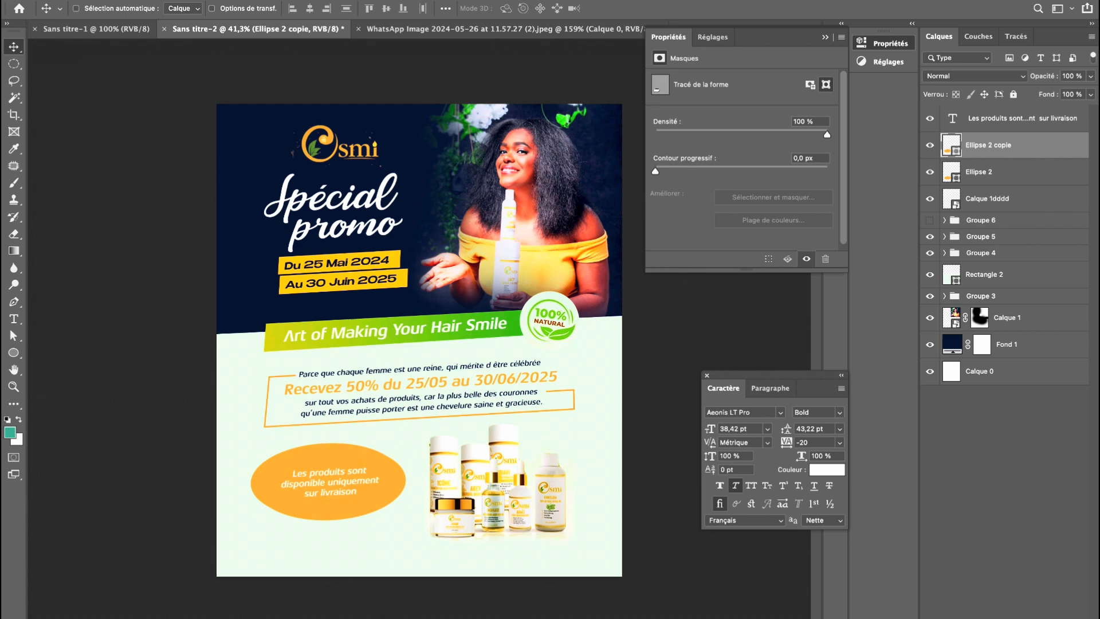
{"action": "left_click", "coordinate": [14, 353]}
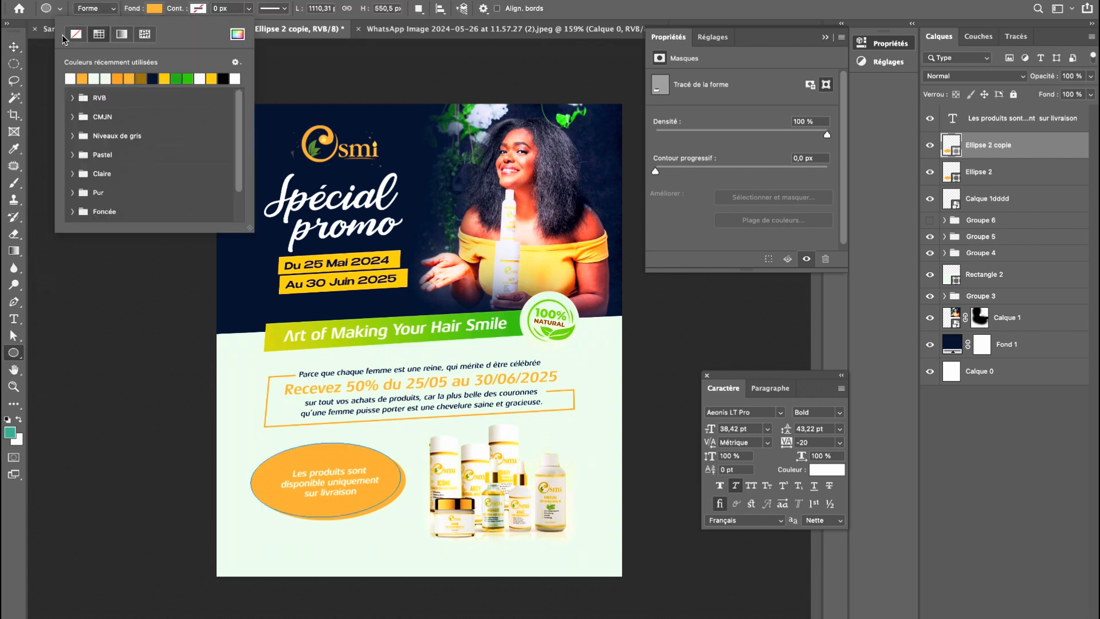
{"action": "left_click", "coordinate": [76, 34]}
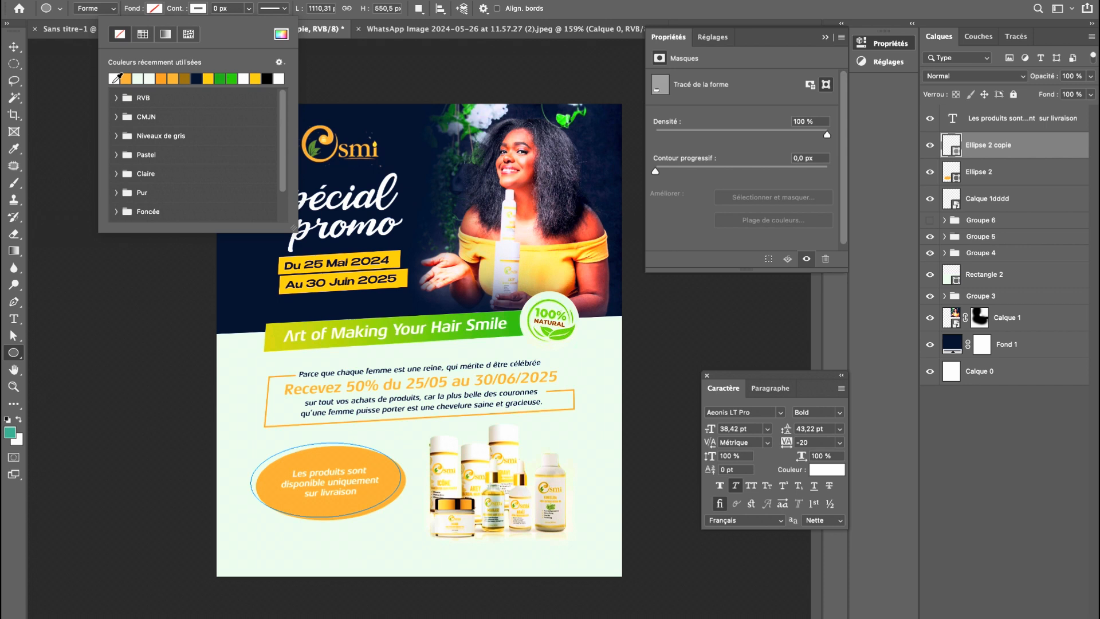
{"action": "left_click", "coordinate": [237, 9]}
{"action": "type", "text": "2"}
{"action": "key", "text": "Return"}
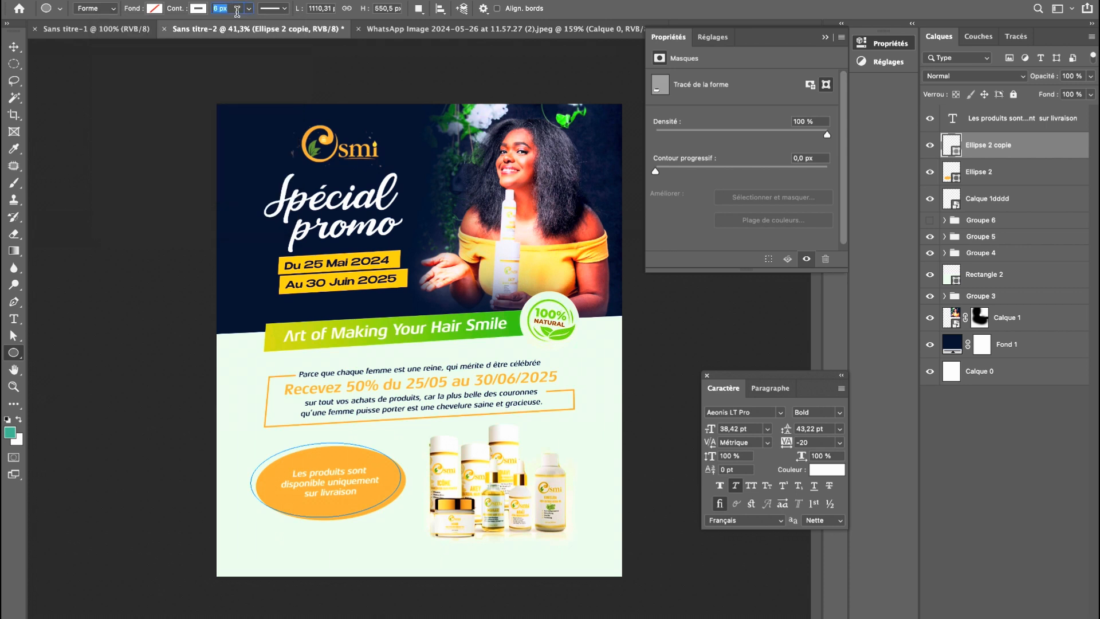
{"action": "key", "text": "Return"}
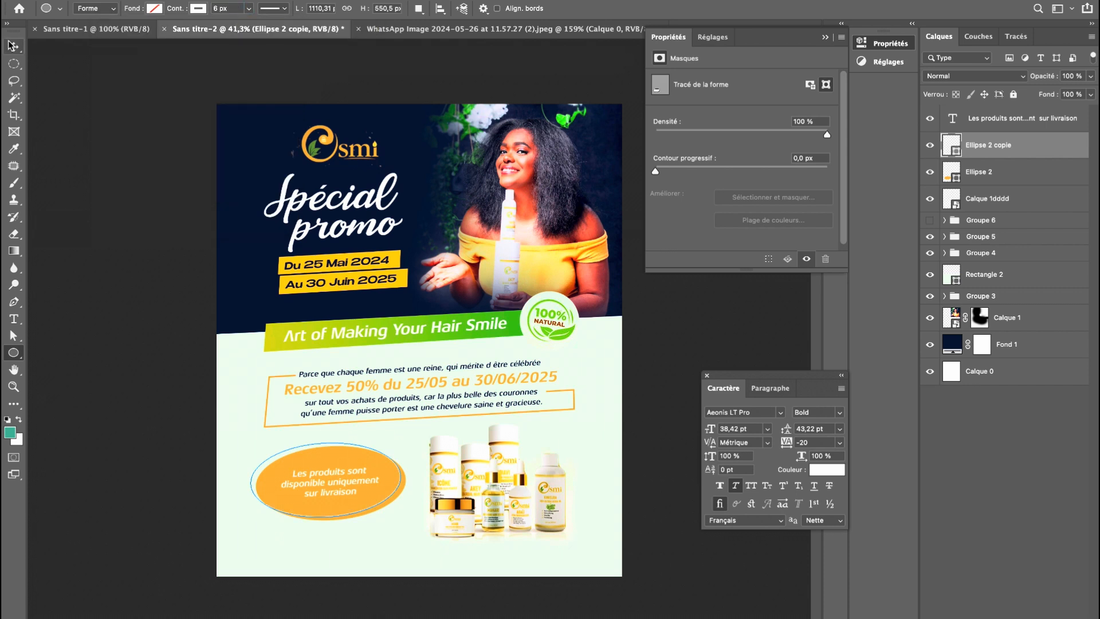
Scale down the white elliptical outline and position it inside the orange ellipse around the delivery text.
{"action": "left_click", "coordinate": [14, 47]}
{"action": "left_click_drag", "start_coordinate": [346, 449], "coordinate": [347, 440]}
{"action": "key", "text": "ctrl+t"}
{"action": "mouse_move", "coordinate": [404, 520]}
{"action": "left_mouse_down"}
{"action": "mouse_move", "coordinate": [387, 483]}
{"action": "mouse_move", "coordinate": [396, 512]}
{"action": "mouse_move", "coordinate": [419, 531]}
{"action": "left_mouse_up"}
{"action": "double_click", "coordinate": [383, 490]}
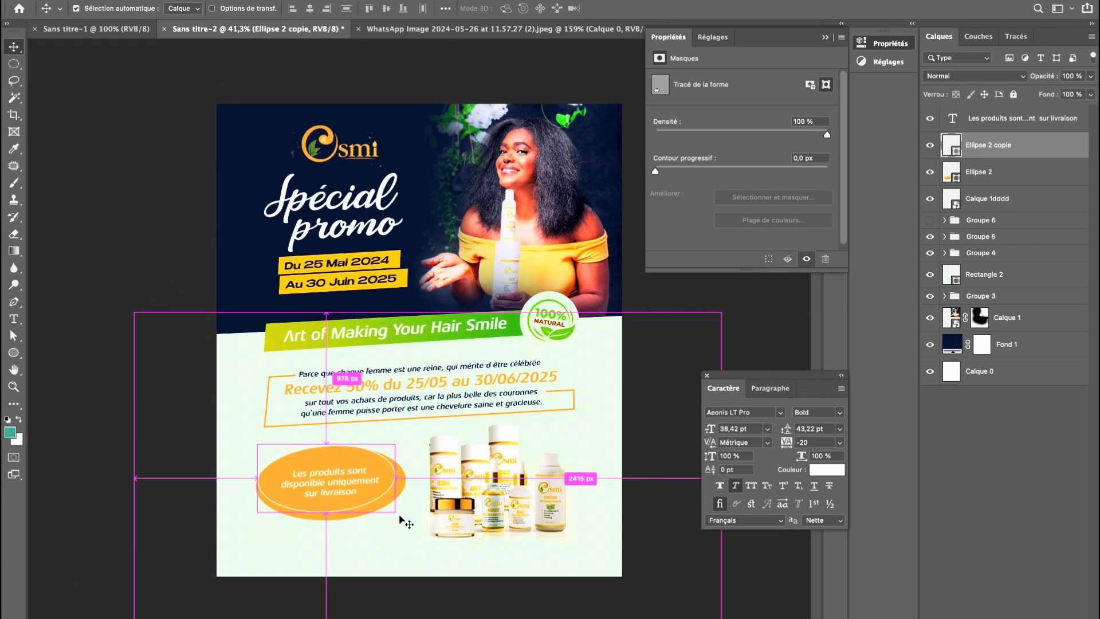
Slightly enlarge the white elliptical outline within the orange delivery ellipse.
{"action": "key", "text": "ctrl+t"}
{"action": "left_click_drag", "start_coordinate": [401, 512], "coordinate": [403, 516]}
{"action": "key", "text": "Return"}
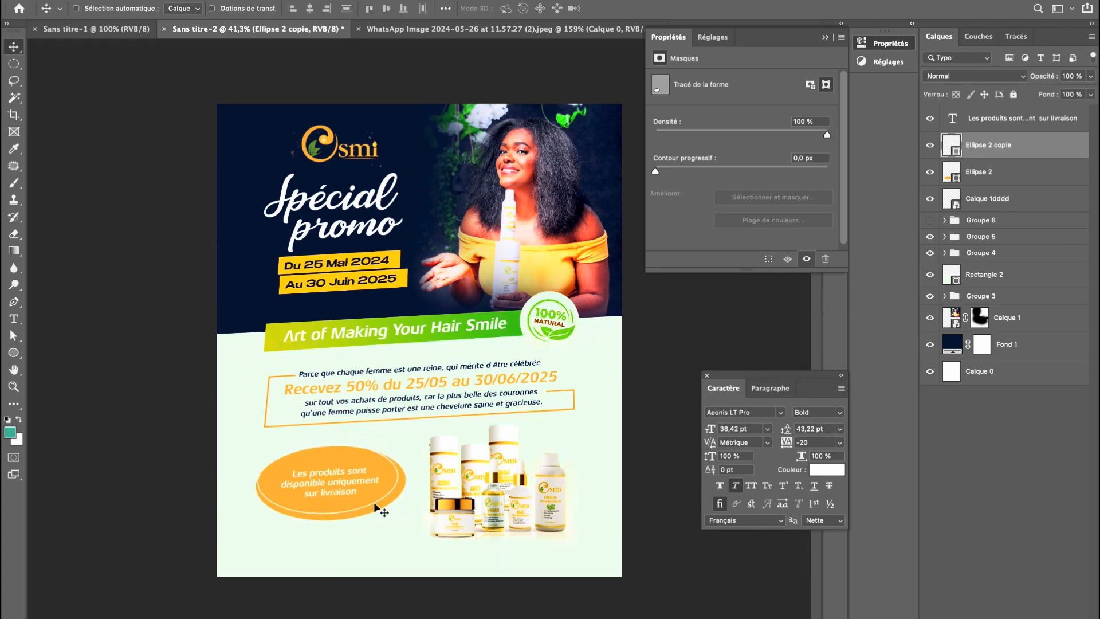
Try a green stroke on the elliptical outline, compare it with the white one, and undo the colour change.
{"action": "left_click", "coordinate": [994, 73]}
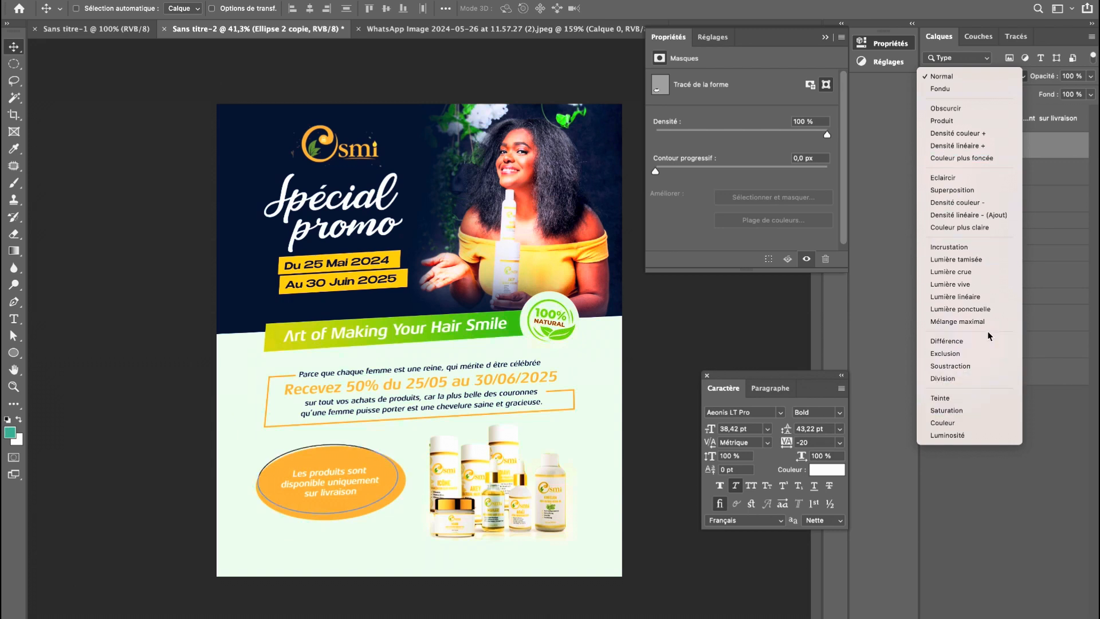
{"action": "key", "text": "Escape"}
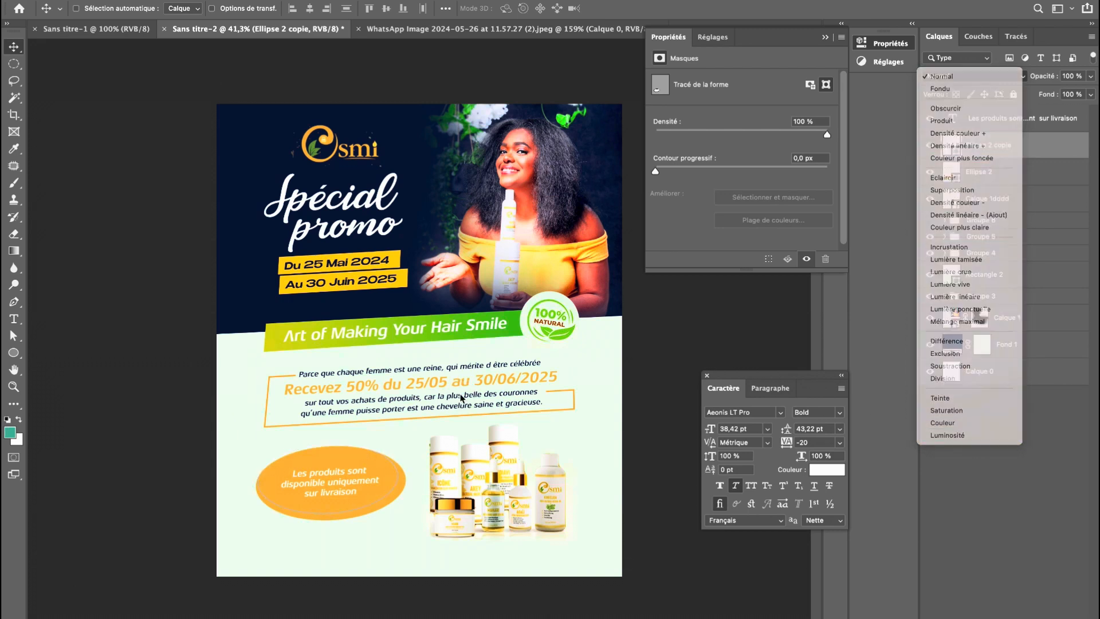
{"action": "left_click", "coordinate": [15, 350]}
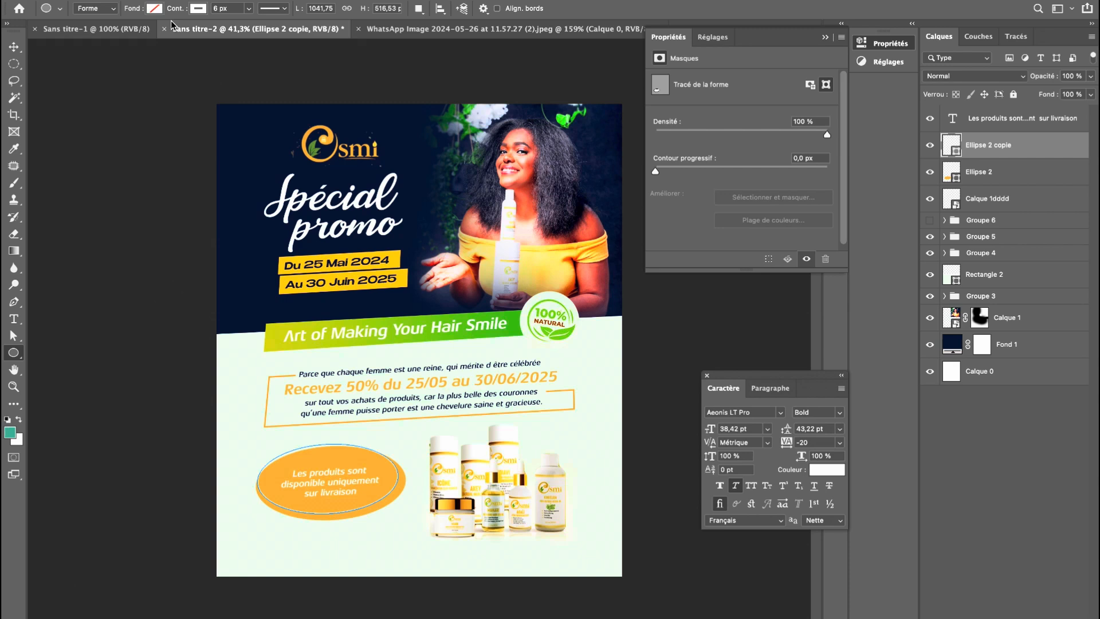
{"action": "left_click", "coordinate": [199, 9]}
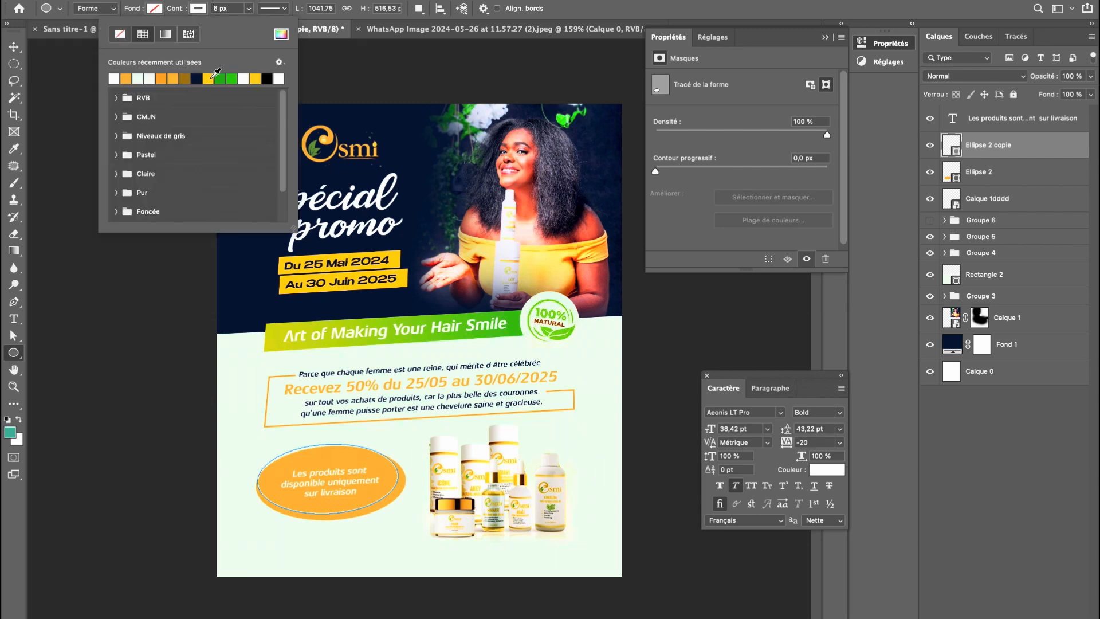
{"action": "left_click", "coordinate": [231, 78]}
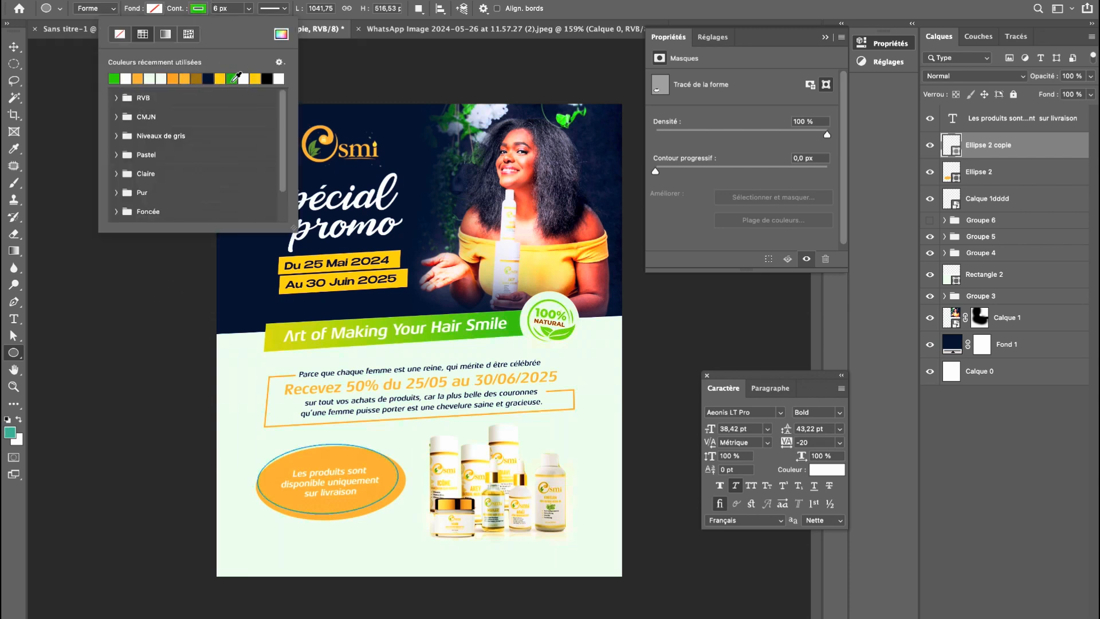
{"action": "left_click", "coordinate": [8, 47]}
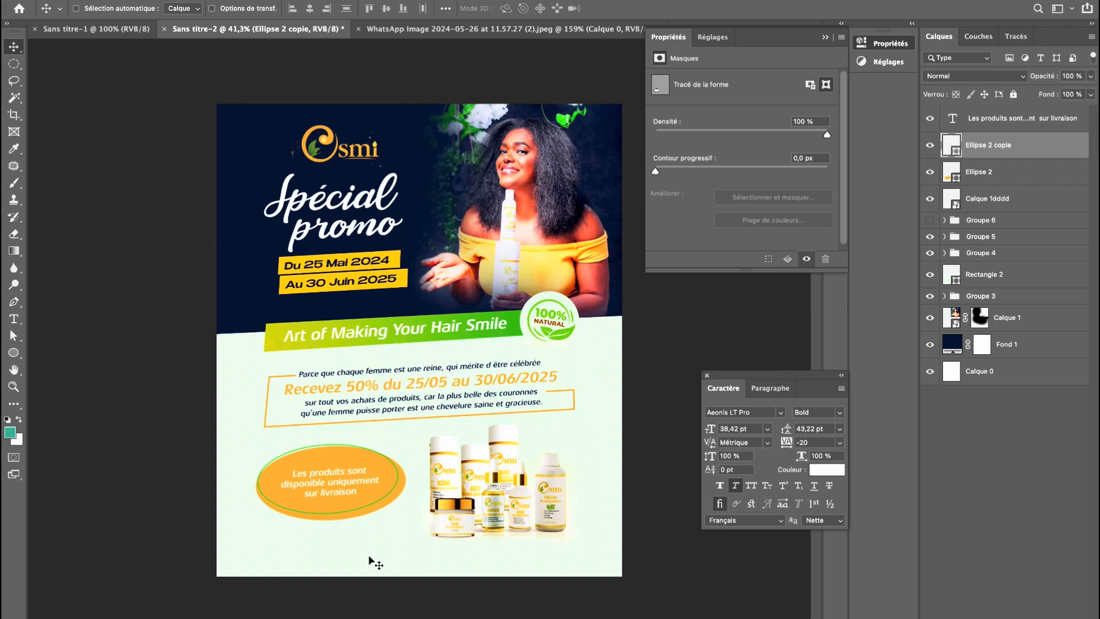
{"action": "key", "text": "super+z"}
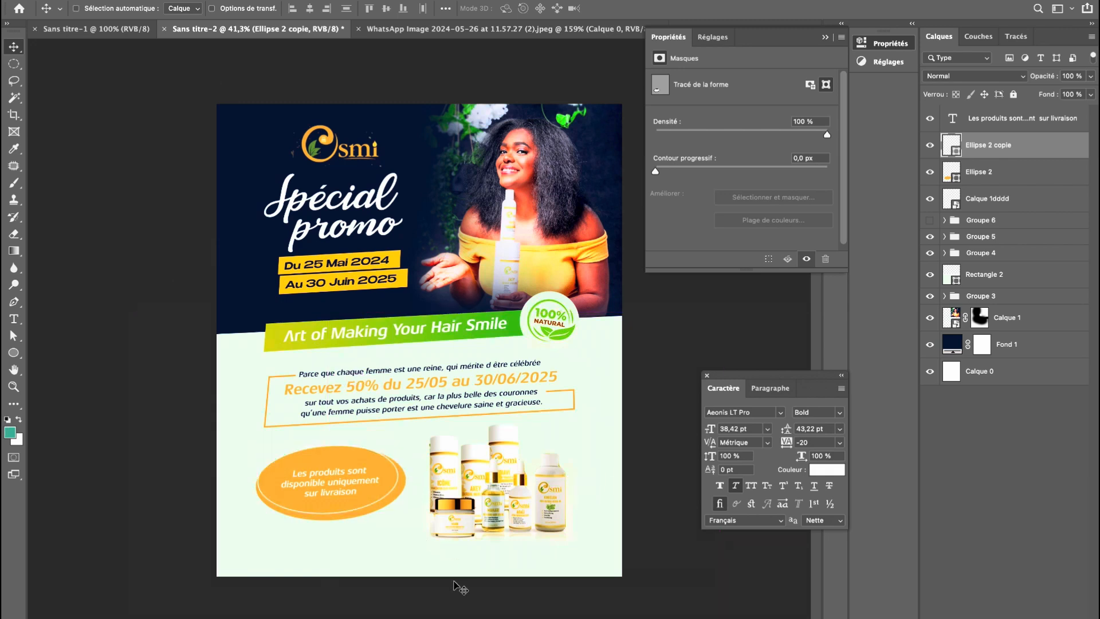
{"action": "left_click", "coordinate": [140, 1]}
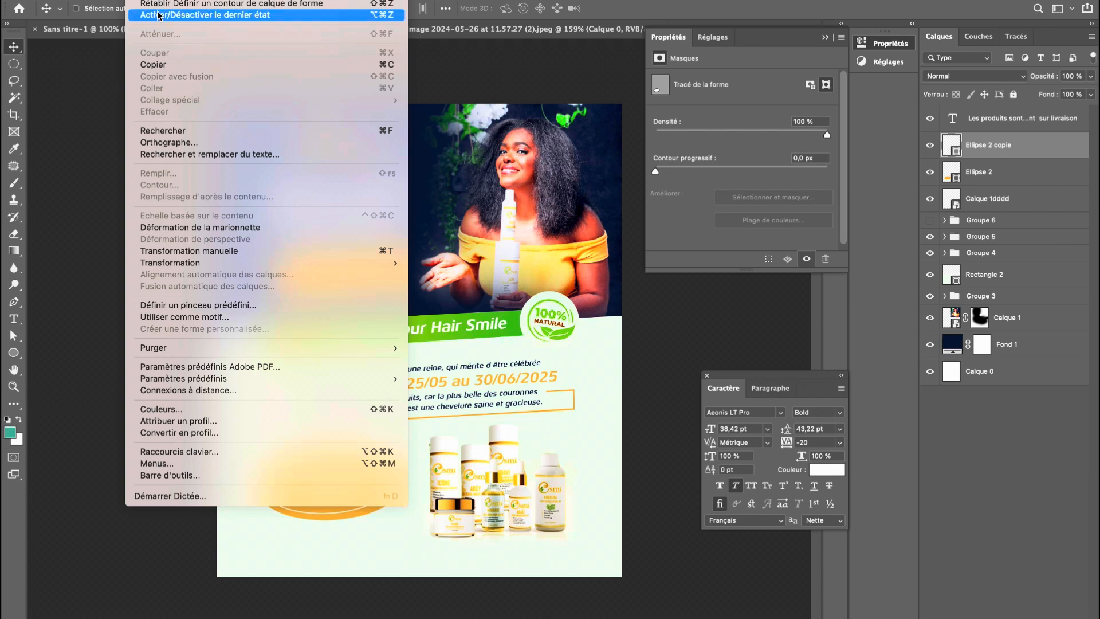
{"action": "left_click", "coordinate": [154, 6]}
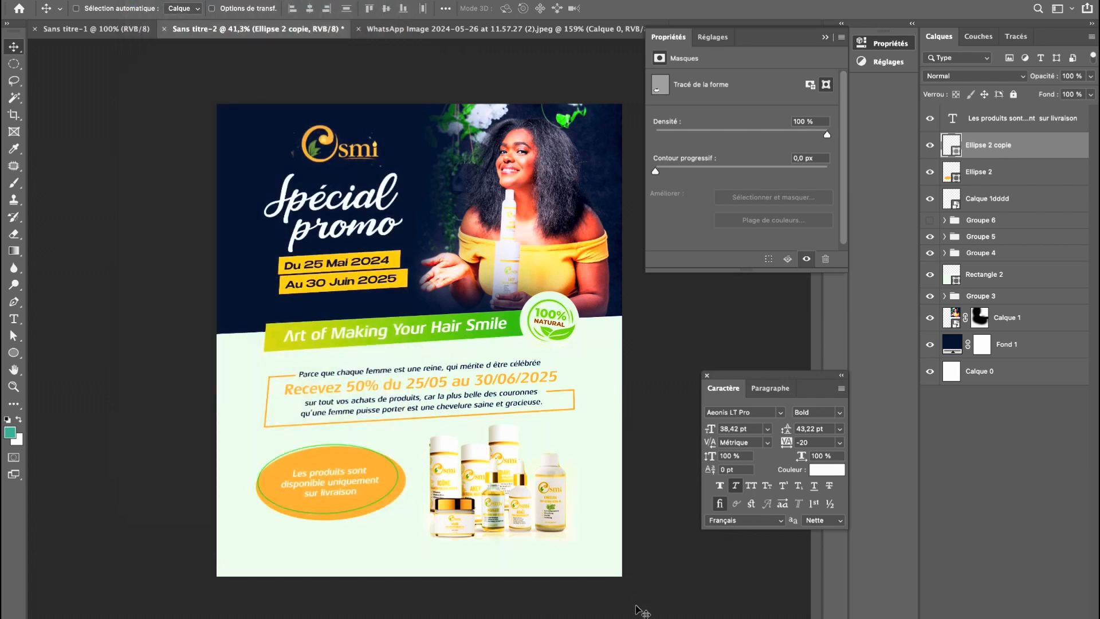
{"action": "key", "text": "ctrl+z"}
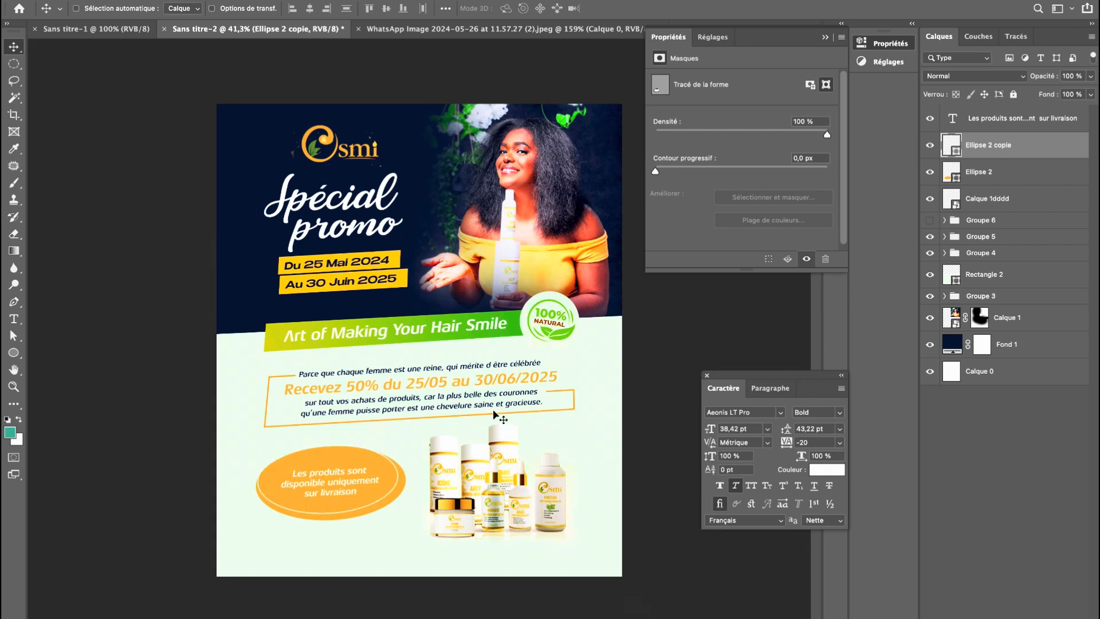
Group the delivery text with the orange ellipse and its white outline, and shift the group slightly down.
{"action": "left_click", "coordinate": [970, 170]}
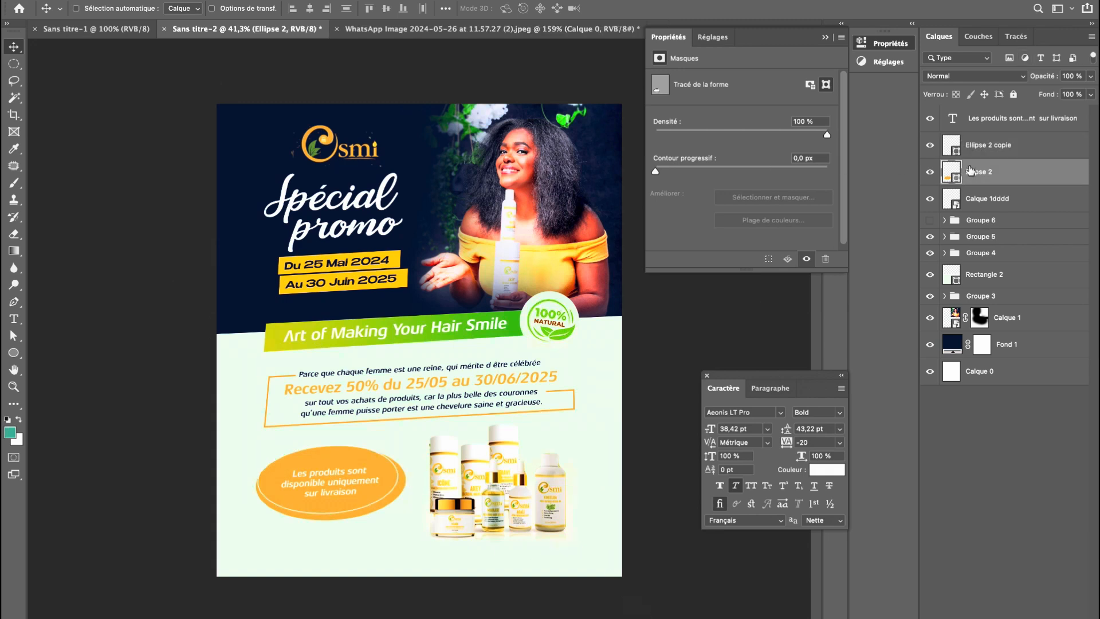
{"action": "left_click", "coordinate": [978, 128], "text": "shift"}
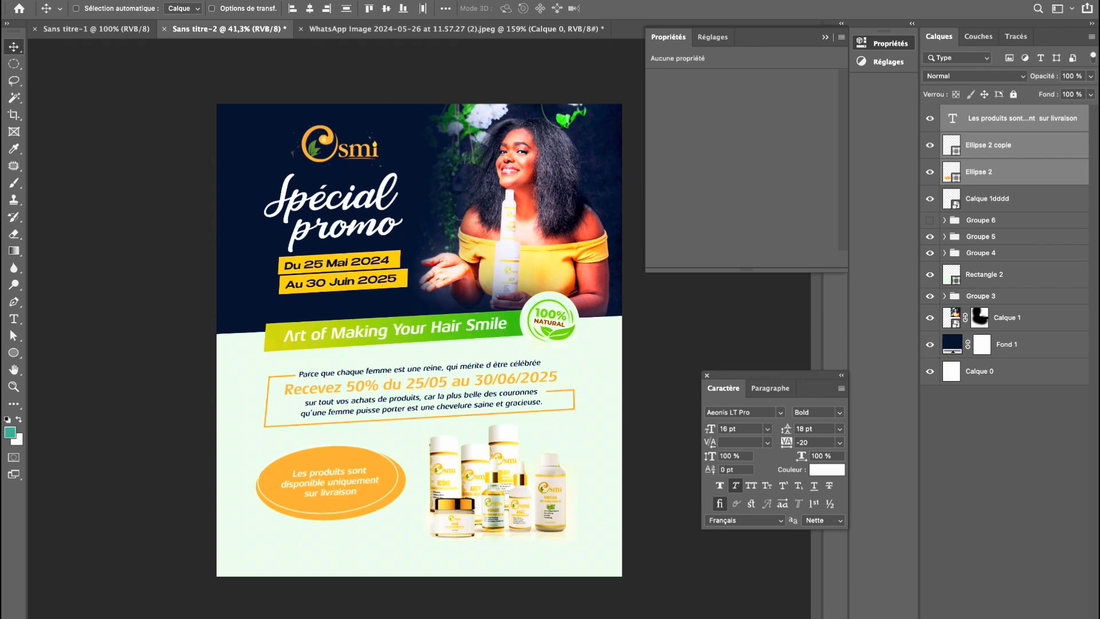
{"action": "key", "text": "ctrl+g"}
{"action": "left_click_drag", "start_coordinate": [410, 474], "coordinate": [408, 479]}
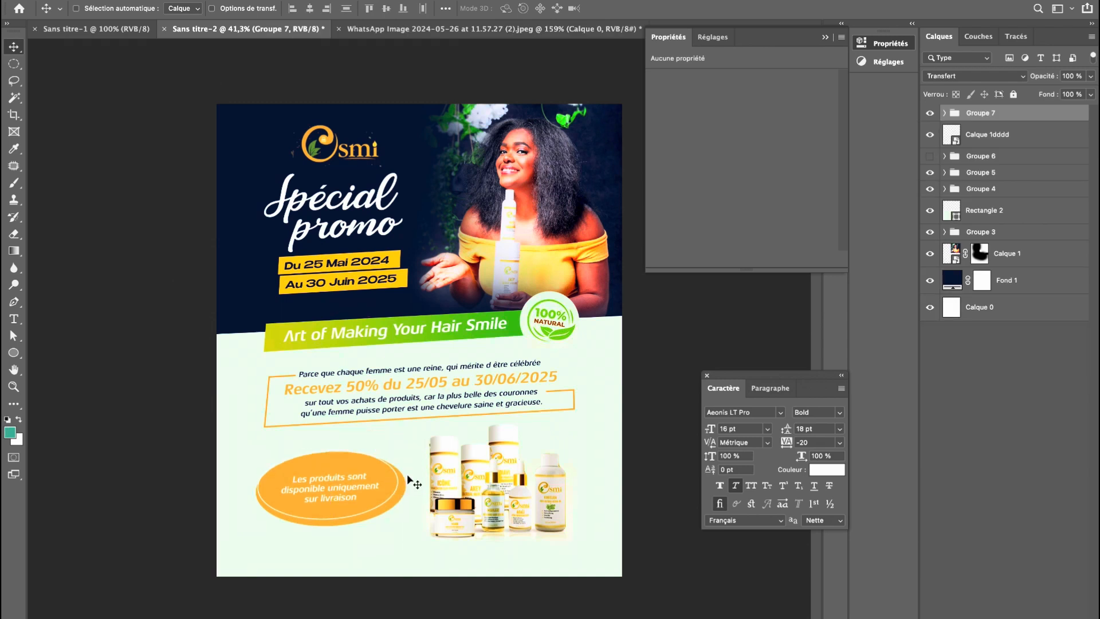
Scale the delivery-notice group down to 92.72 %.
{"action": "key", "text": "ctrl"}
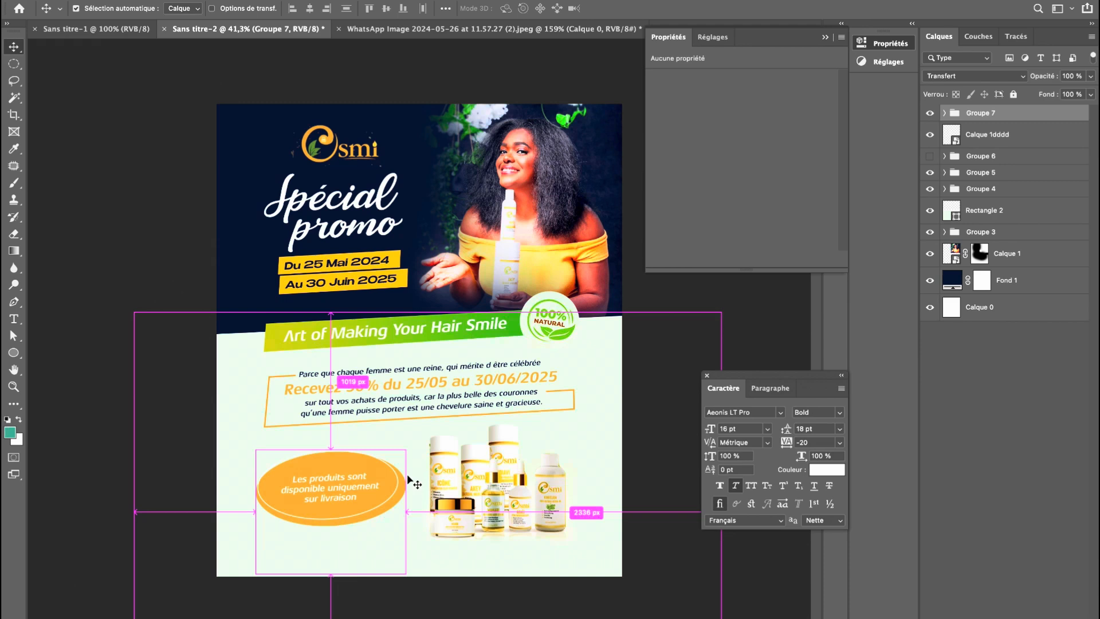
{"action": "key", "text": "ctrl+t"}
{"action": "left_click_drag", "start_coordinate": [407, 465], "coordinate": [395, 466]}
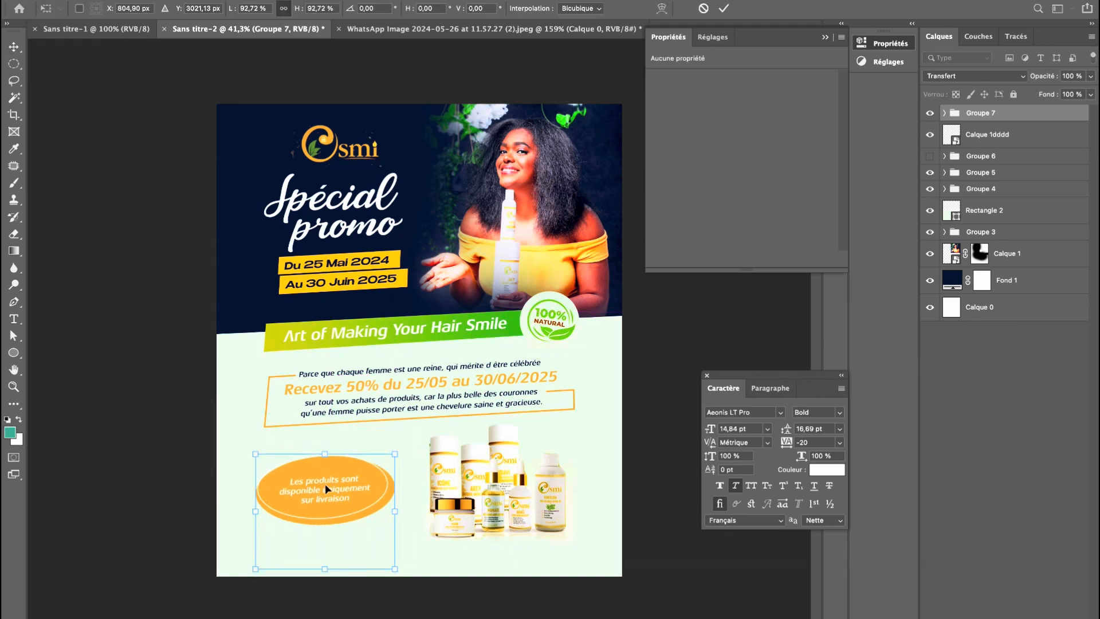
{"action": "key", "text": "Return"}
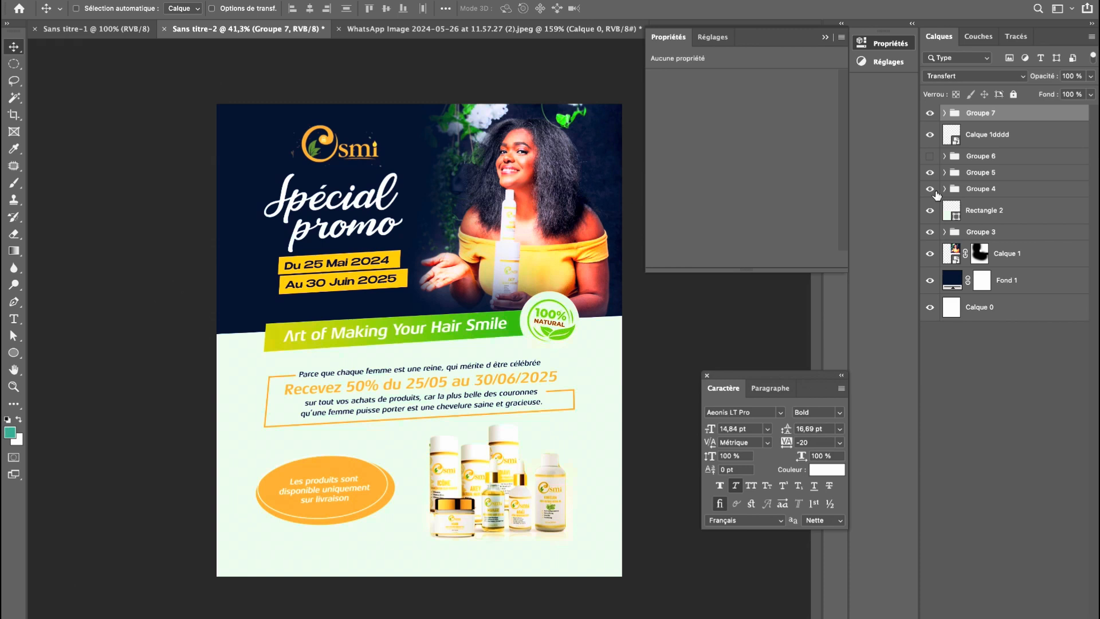
Draw an arched curve about 777 px wide with the Pen tool from above the orange ellipse to the product image.
{"action": "left_click", "coordinate": [13, 301]}
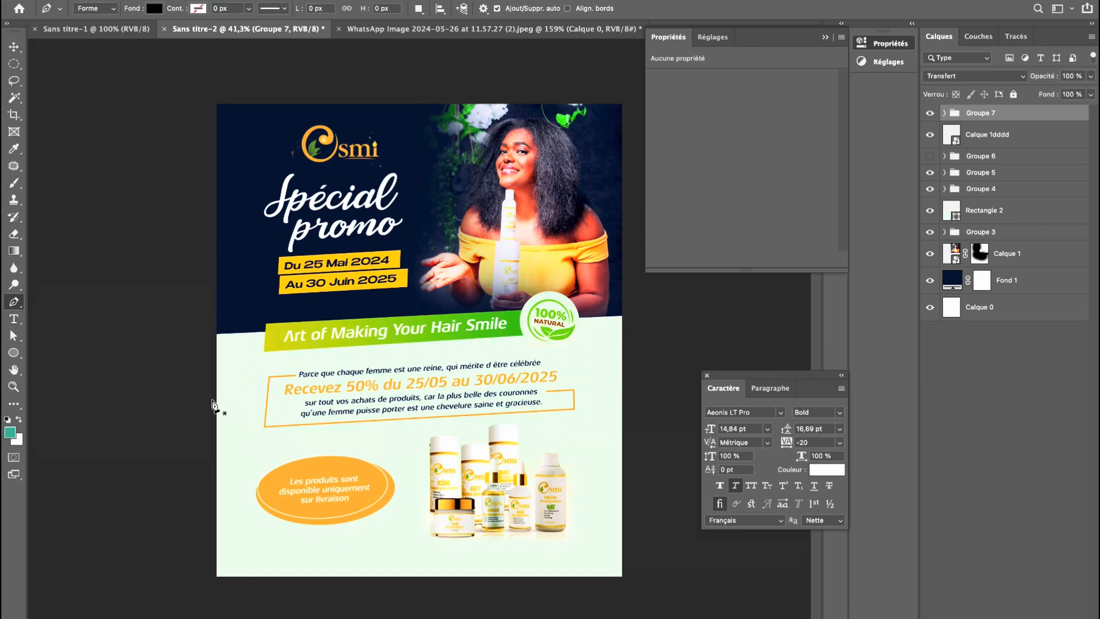
{"action": "left_click", "coordinate": [314, 447]}
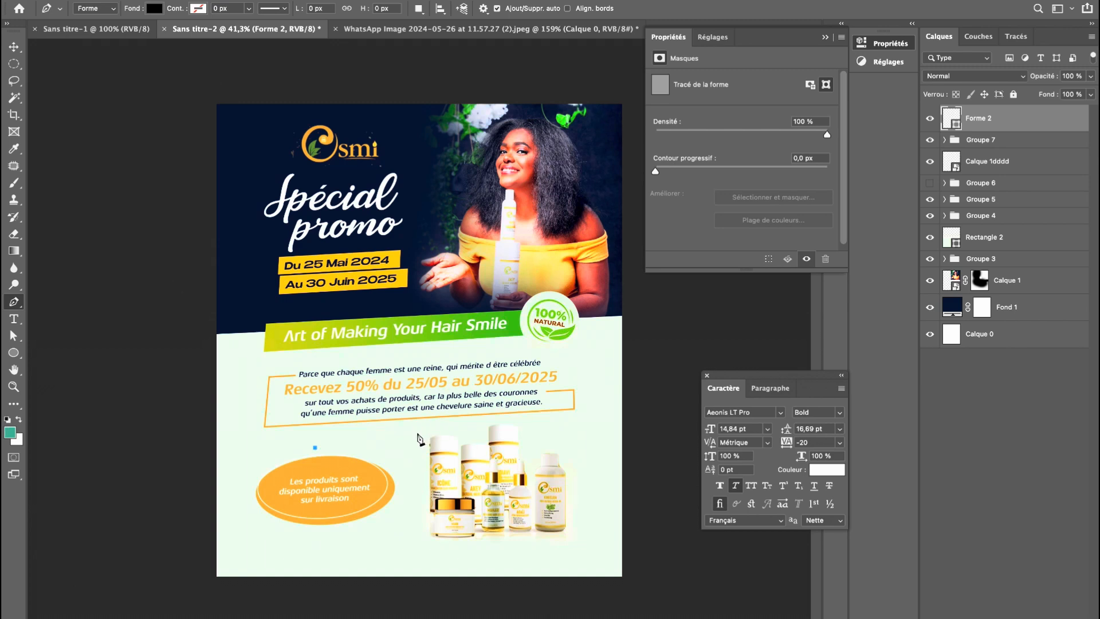
{"action": "left_click_drag", "start_coordinate": [408, 439], "coordinate": [462, 542]}
{"action": "key", "text": "ctrl+z"}
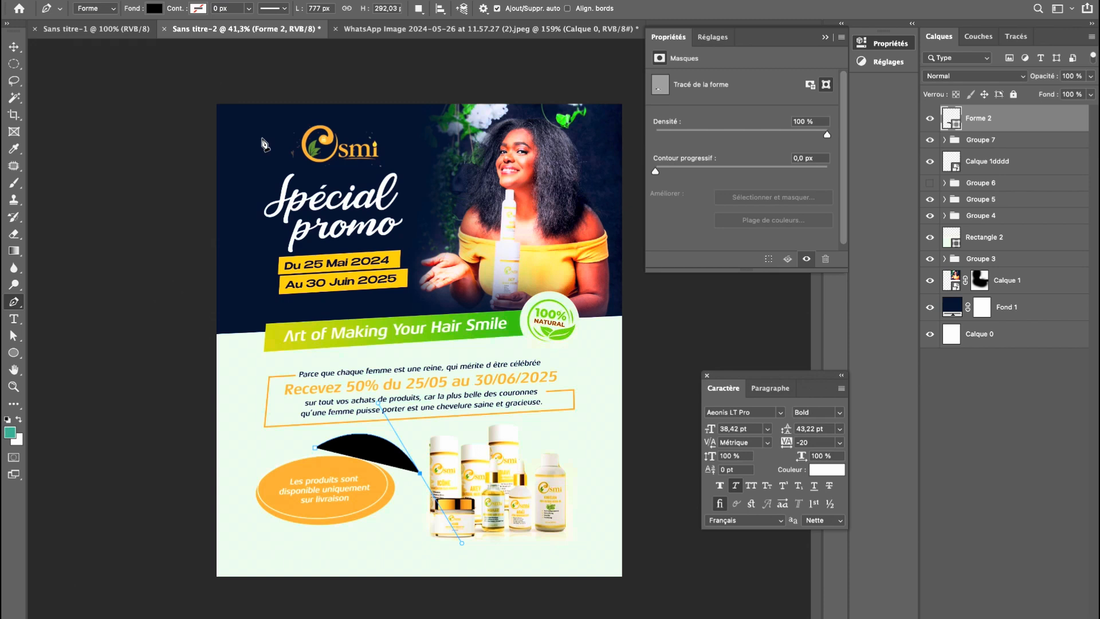
Remove the fill of the arched curve and give it an orange 7 px stroke.
{"action": "left_click", "coordinate": [154, 8]}
{"action": "left_click", "coordinate": [75, 34]}
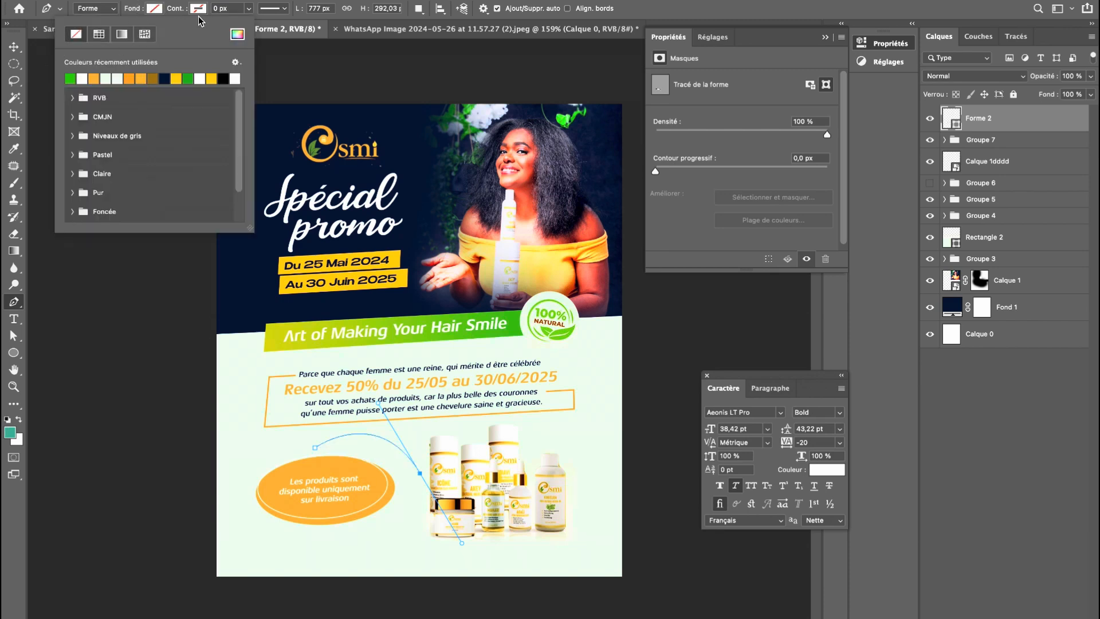
{"action": "left_click", "coordinate": [198, 8]}
{"action": "left_click", "coordinate": [137, 77]}
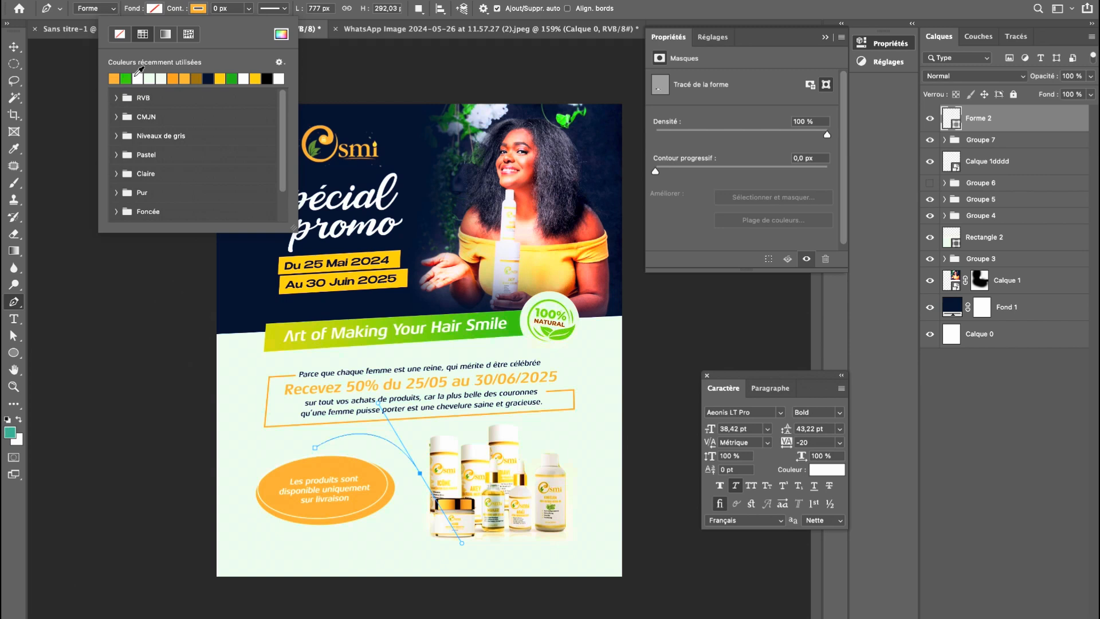
{"action": "left_click", "coordinate": [224, 10]}
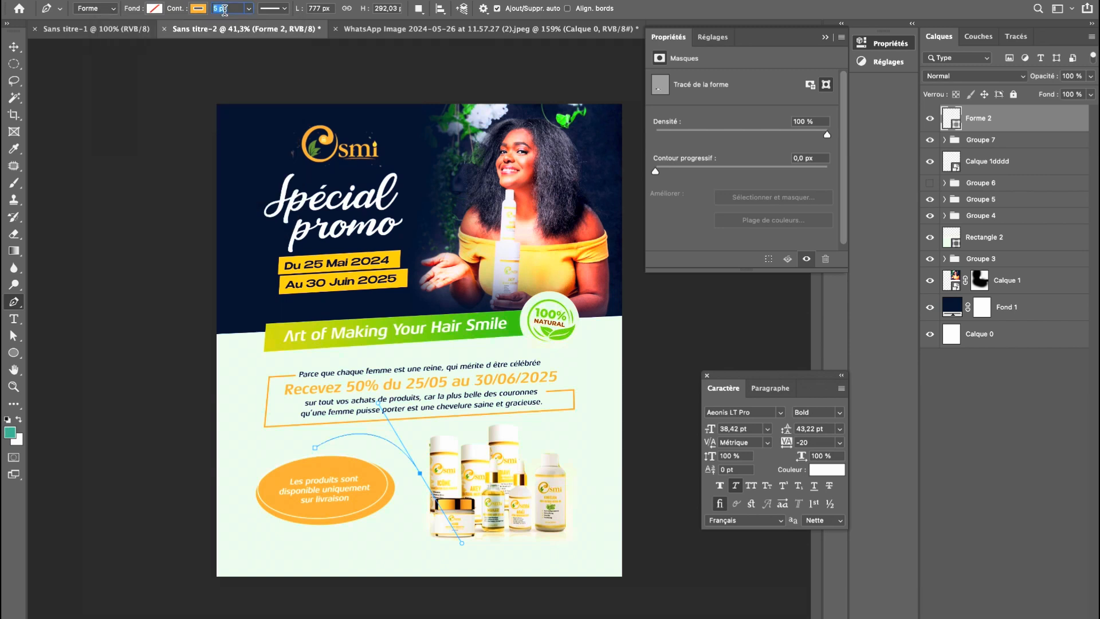
{"action": "type", "text": "7"}
{"action": "key", "text": "Return"}
{"action": "left_click", "coordinate": [14, 47]}
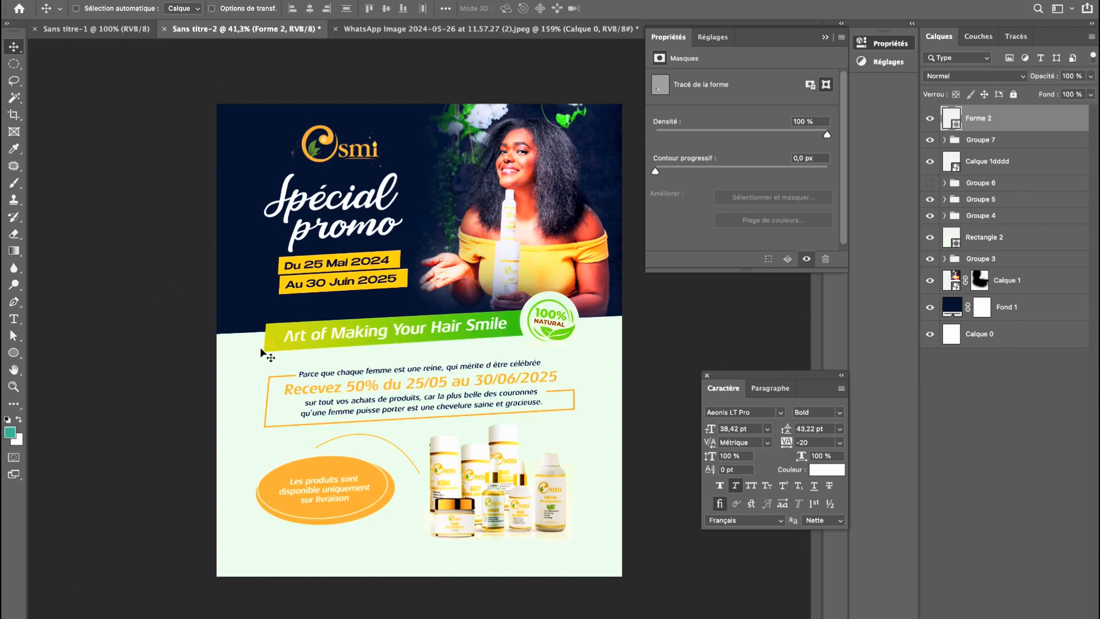
Raise the arch of the orange curve and bring its starting point closer to the orange ellipse.
{"action": "scroll", "coordinate": [425, 493], "scroll_direction": "up", "scroll_amount": 5}
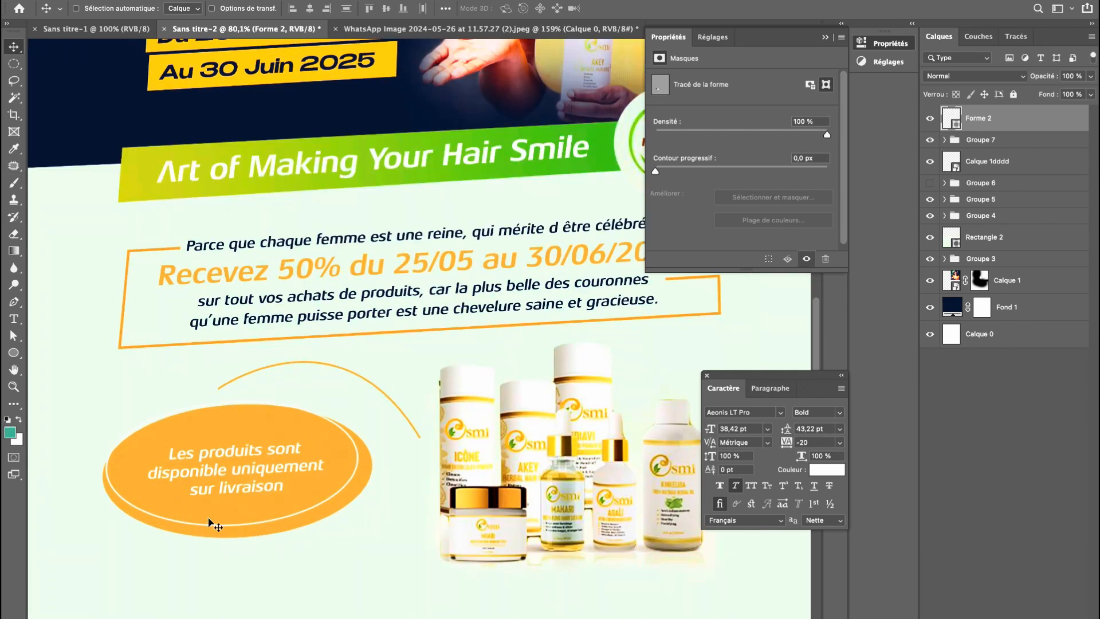
{"action": "left_click", "coordinate": [13, 336]}
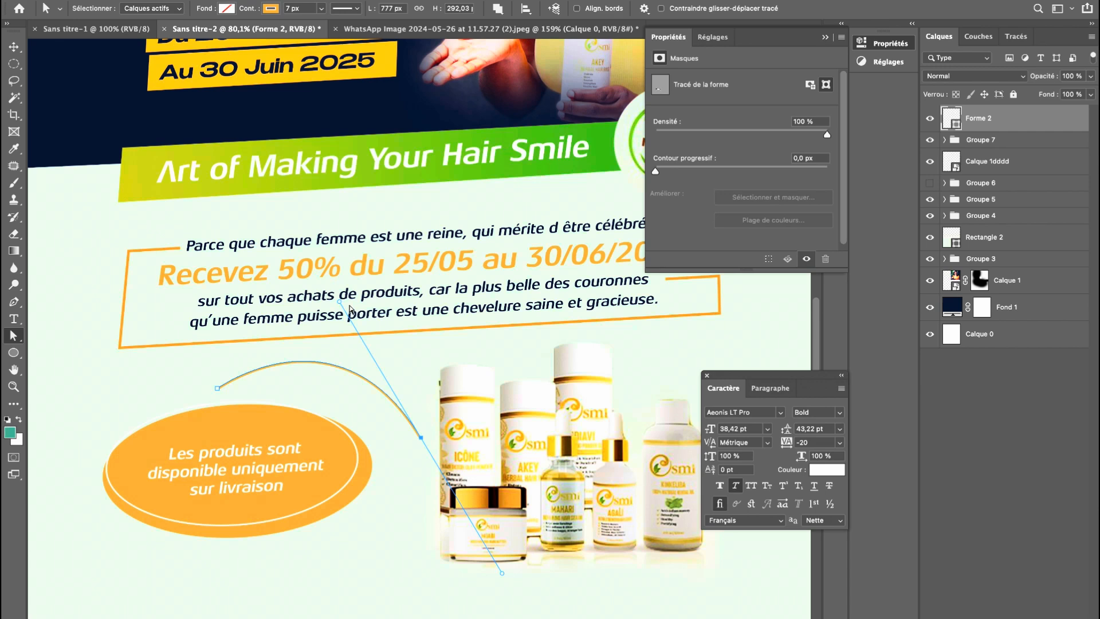
{"action": "left_click_drag", "start_coordinate": [341, 302], "coordinate": [347, 265]}
{"action": "left_click_drag", "start_coordinate": [217, 392], "coordinate": [220, 398]}
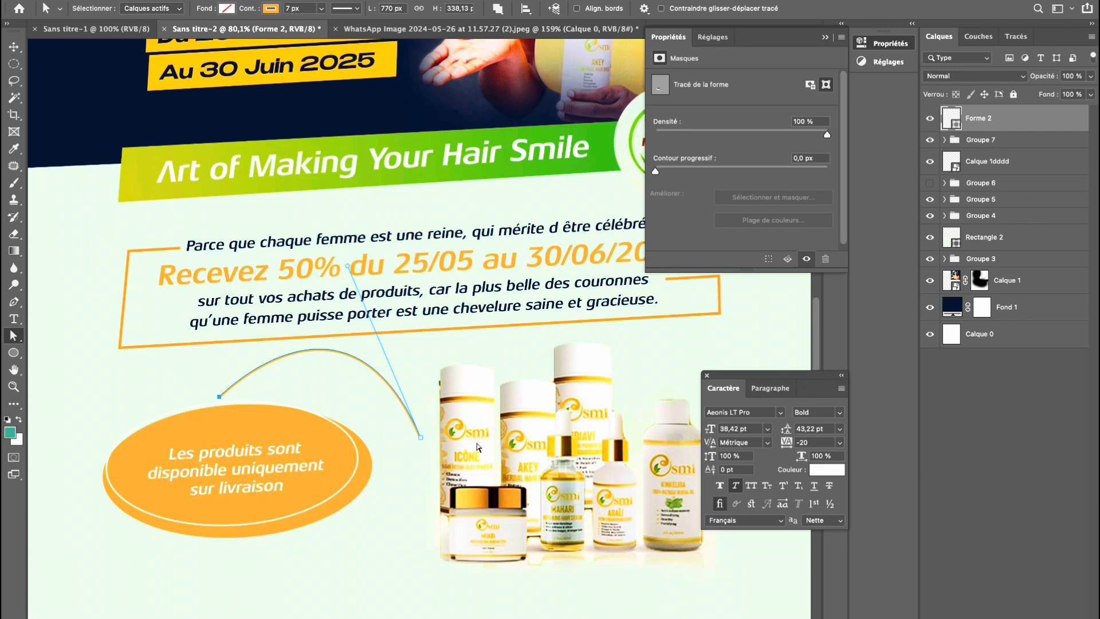
On a new layer, draw a notched arrowhead about 64 × 82 px with the Pen tool at the curve's product end.
{"action": "left_click", "coordinate": [13, 302]}
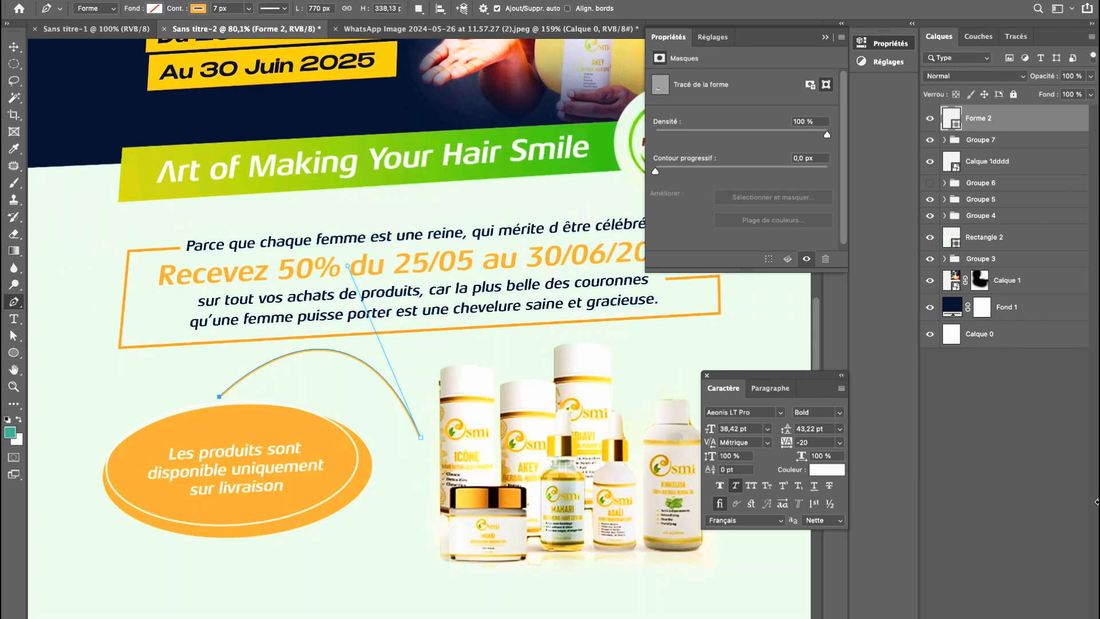
{"action": "key", "text": "ctrl+alt+shift+n"}
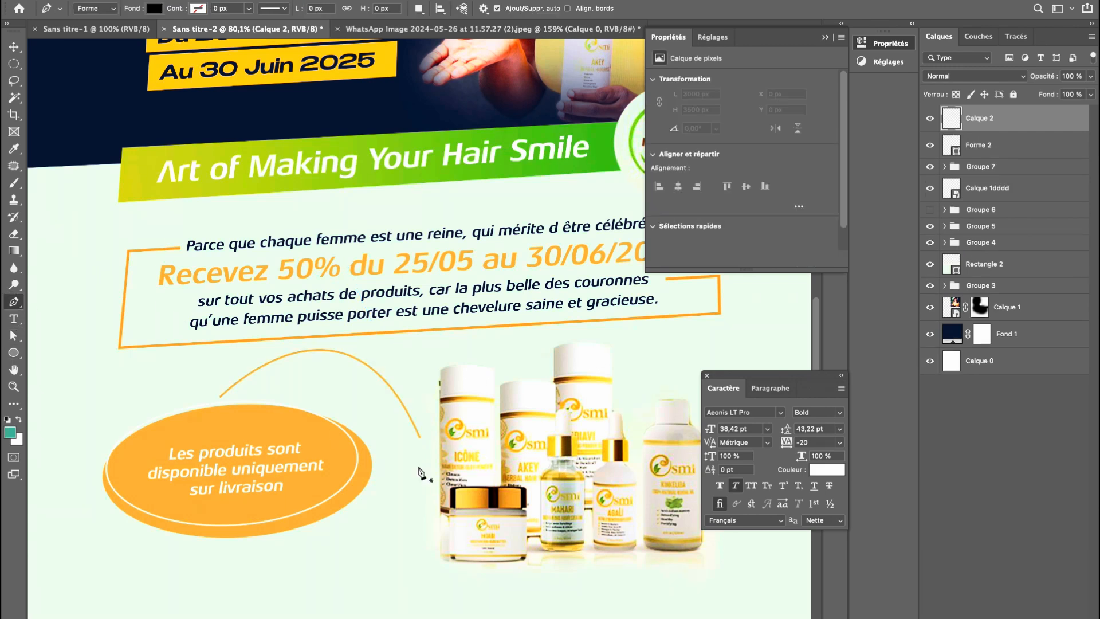
{"action": "left_click", "coordinate": [403, 432]}
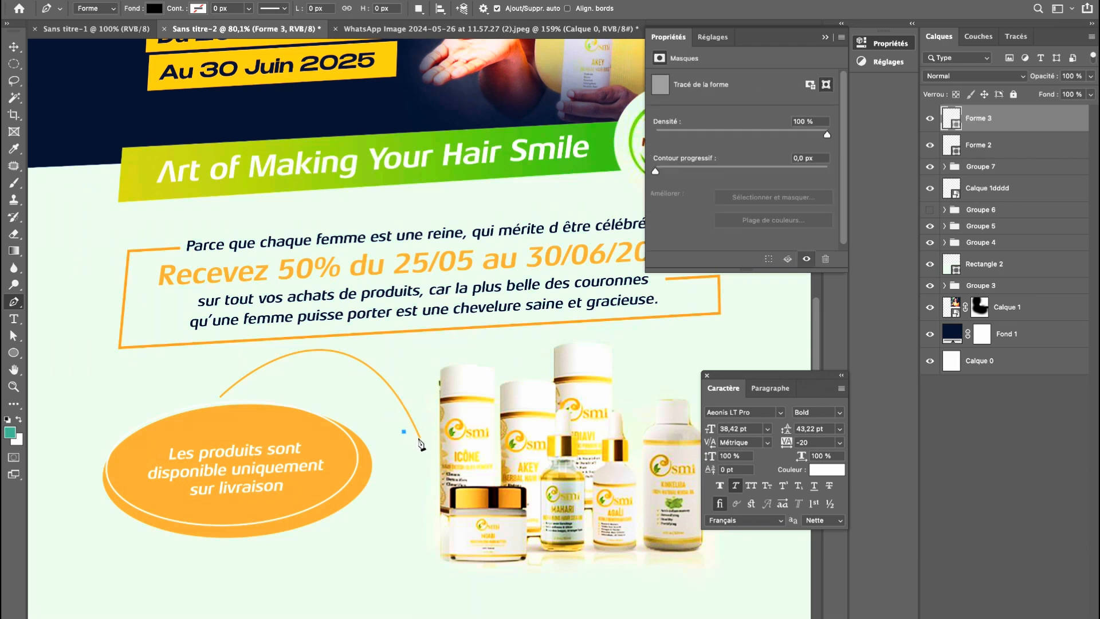
{"action": "left_click", "coordinate": [419, 437]}
{"action": "left_click", "coordinate": [421, 415]}
{"action": "left_click_drag", "start_coordinate": [405, 431], "coordinate": [395, 429]}
Fill the arrowhead with the same orange as the curve.
{"action": "left_click", "coordinate": [160, 9]}
{"action": "left_click", "coordinate": [69, 77]}
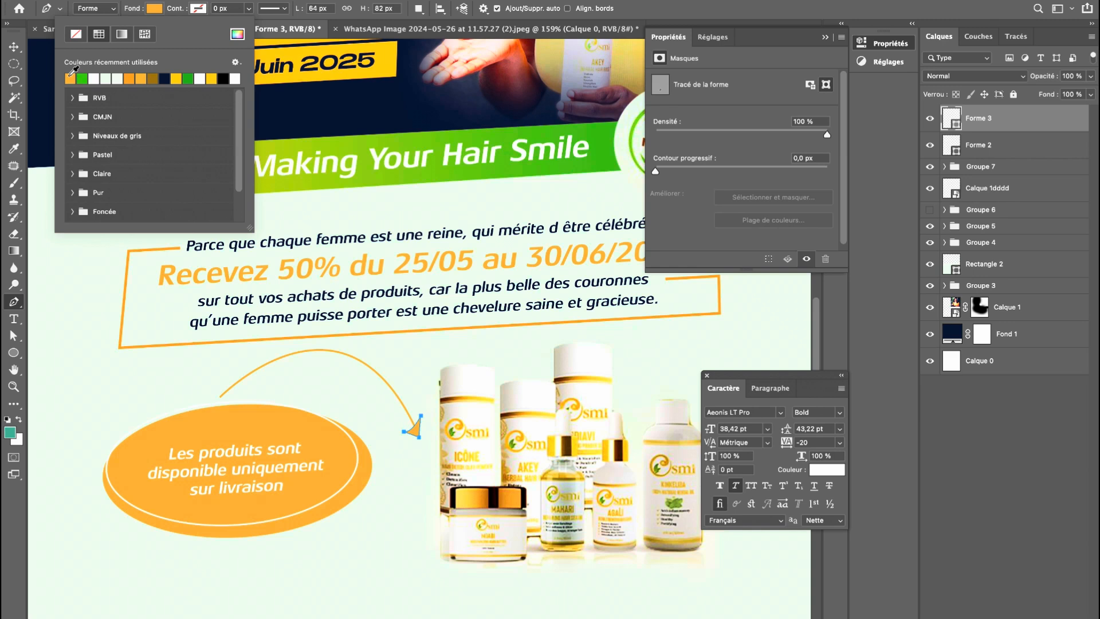
{"action": "left_click", "coordinate": [13, 46]}
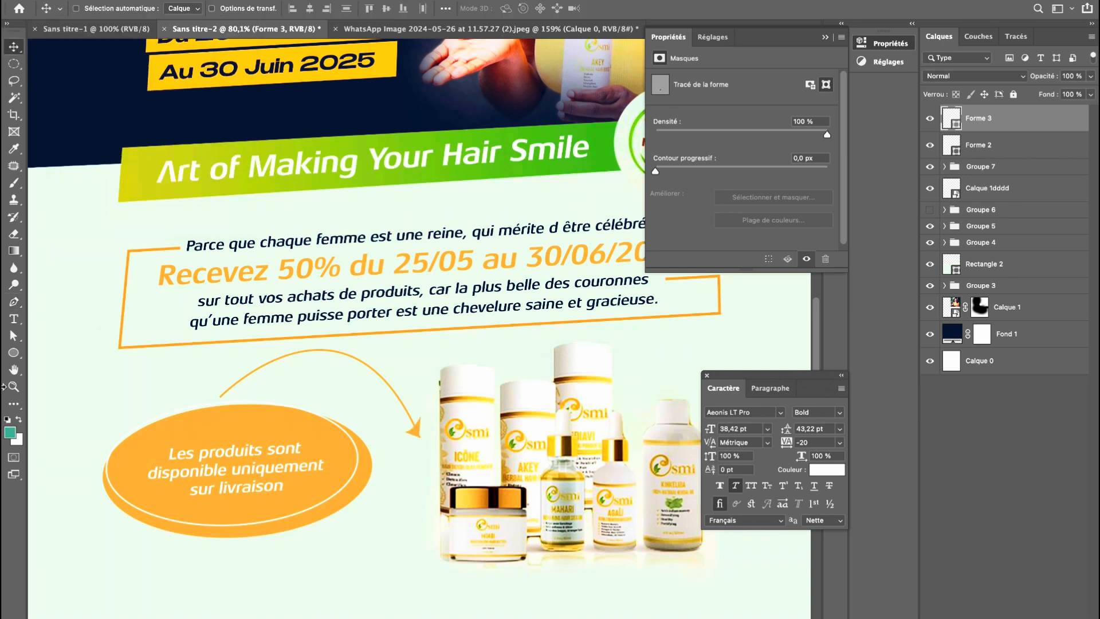
Lengthen the arrowhead by pulling its tip further down toward the products, making the shape about 72 × 108 px.
{"action": "left_click", "coordinate": [15, 335]}
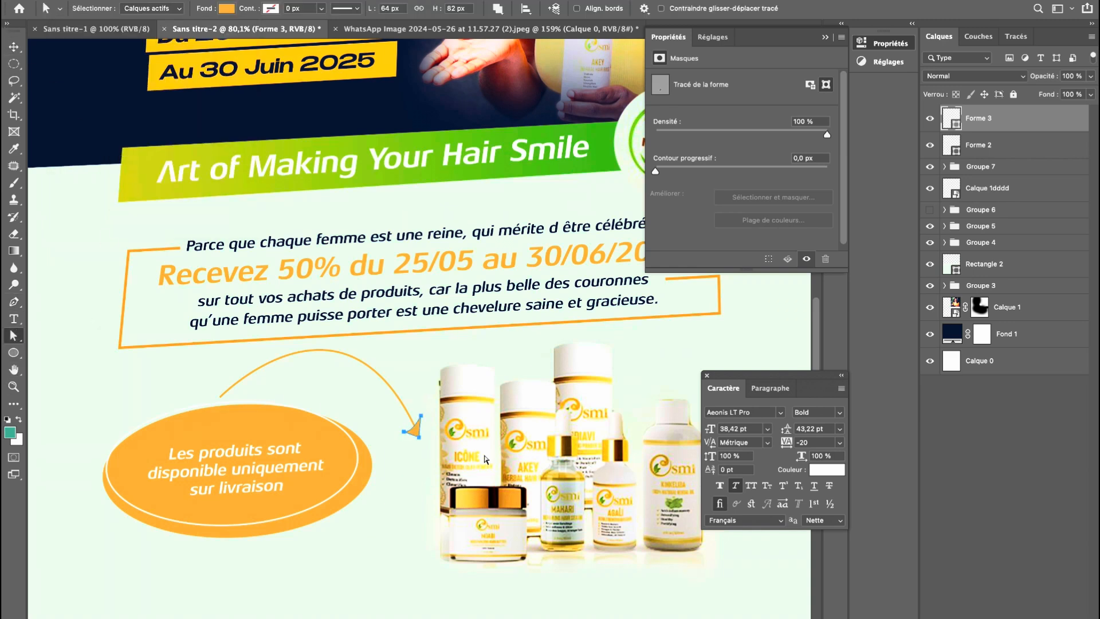
{"action": "left_click_drag", "start_coordinate": [419, 439], "coordinate": [423, 444]}
{"action": "left_click", "coordinate": [410, 490]}
{"action": "scroll", "coordinate": [458, 469], "scroll_direction": "right", "scroll_amount": 3}
{"action": "scroll", "coordinate": [464, 457], "scroll_direction": "down", "scroll_amount": 5}
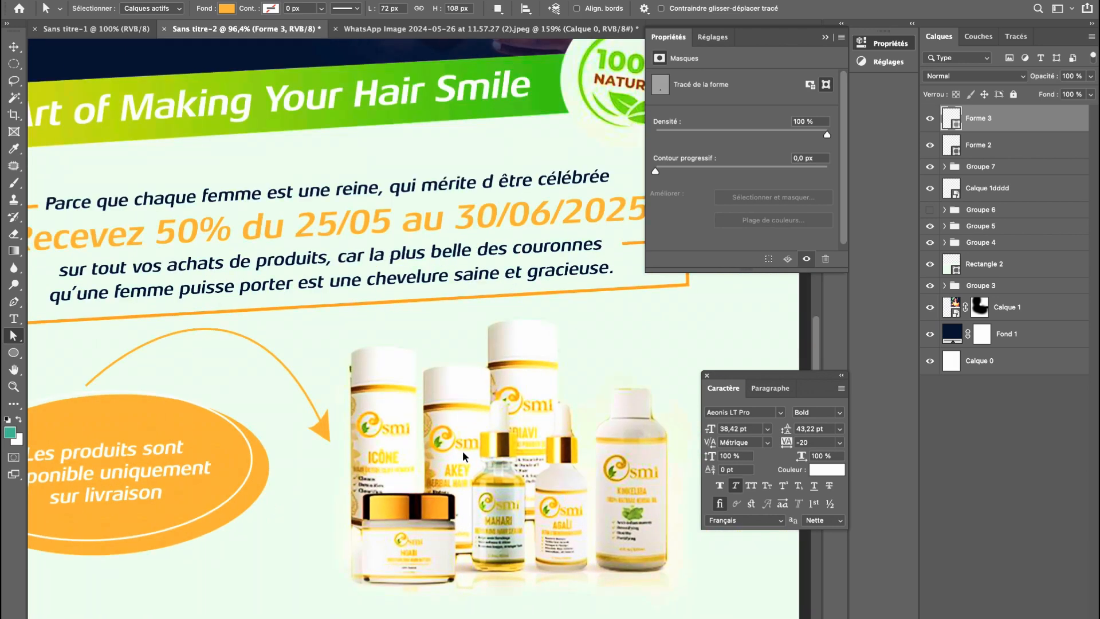
{"action": "scroll", "coordinate": [422, 340], "scroll_direction": "up", "scroll_amount": 3}
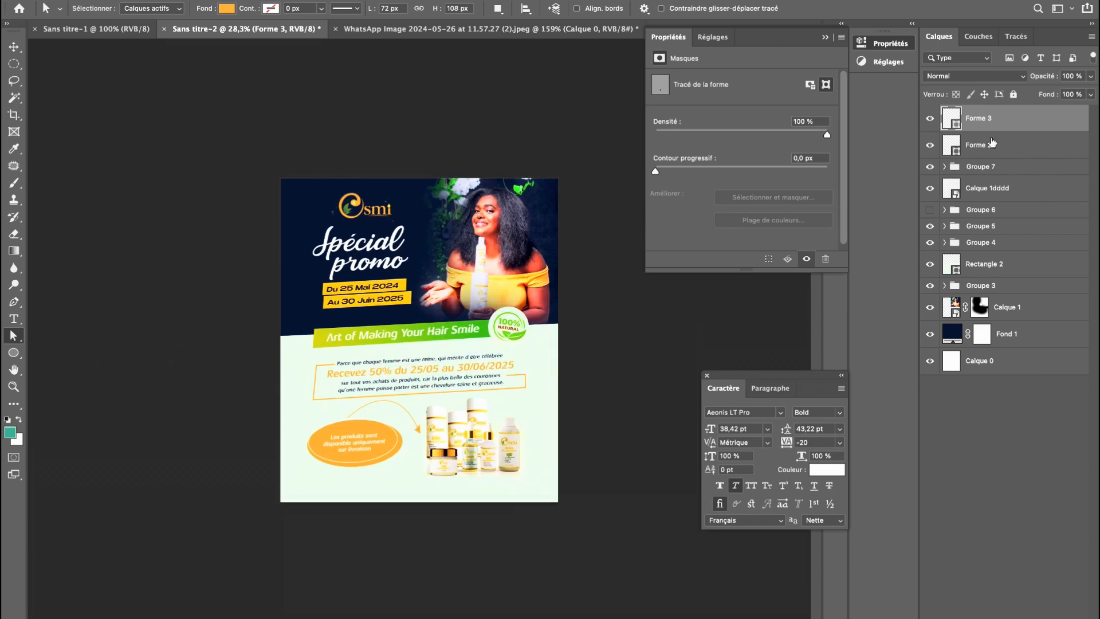
Group the curve and arrowhead layers, then slightly scale down and reposition the arrow between the ellipse and the products.
{"action": "left_click", "coordinate": [992, 143], "text": "shift"}
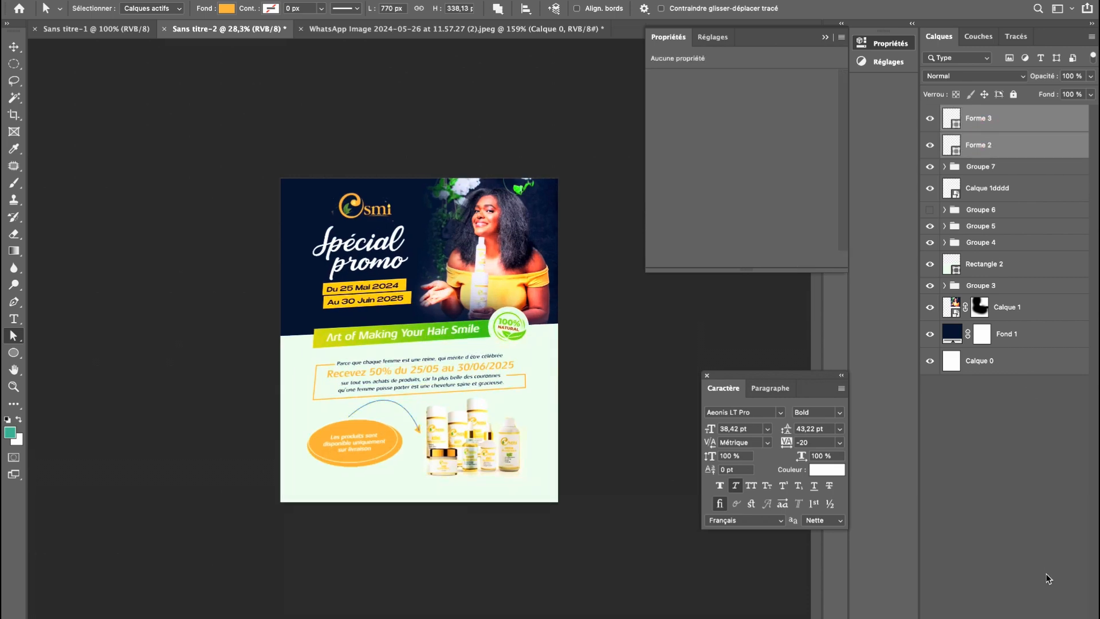
{"action": "key", "text": "ctrl+g"}
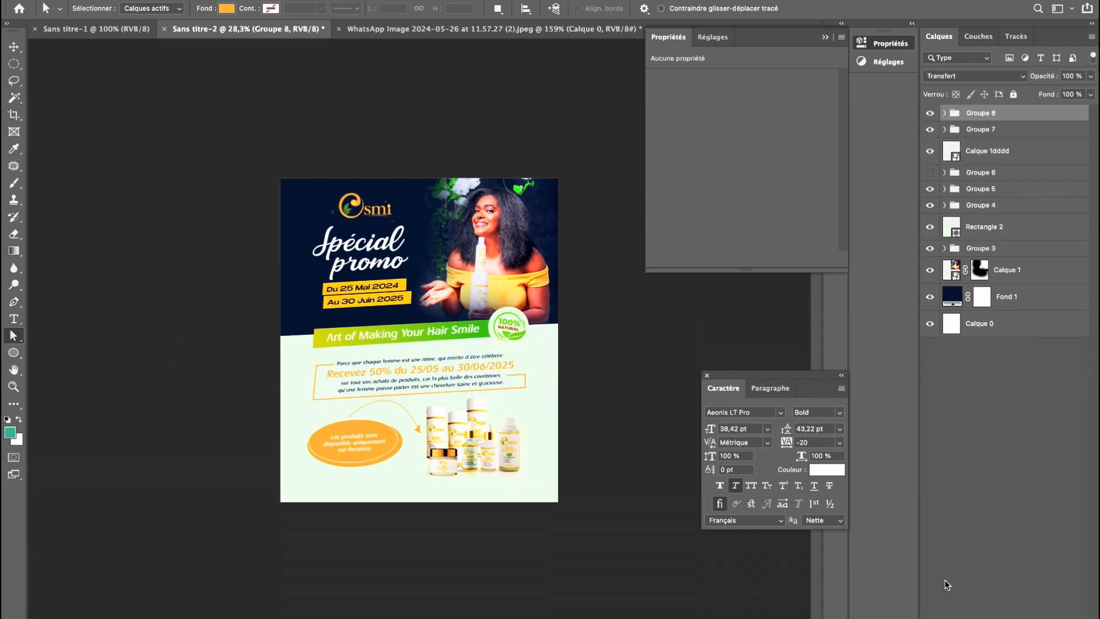
{"action": "key", "text": "ctrl+t"}
{"action": "left_click_drag", "start_coordinate": [448, 443], "coordinate": [383, 423]}
{"action": "key", "text": "Return"}
{"action": "left_click", "coordinate": [14, 47]}
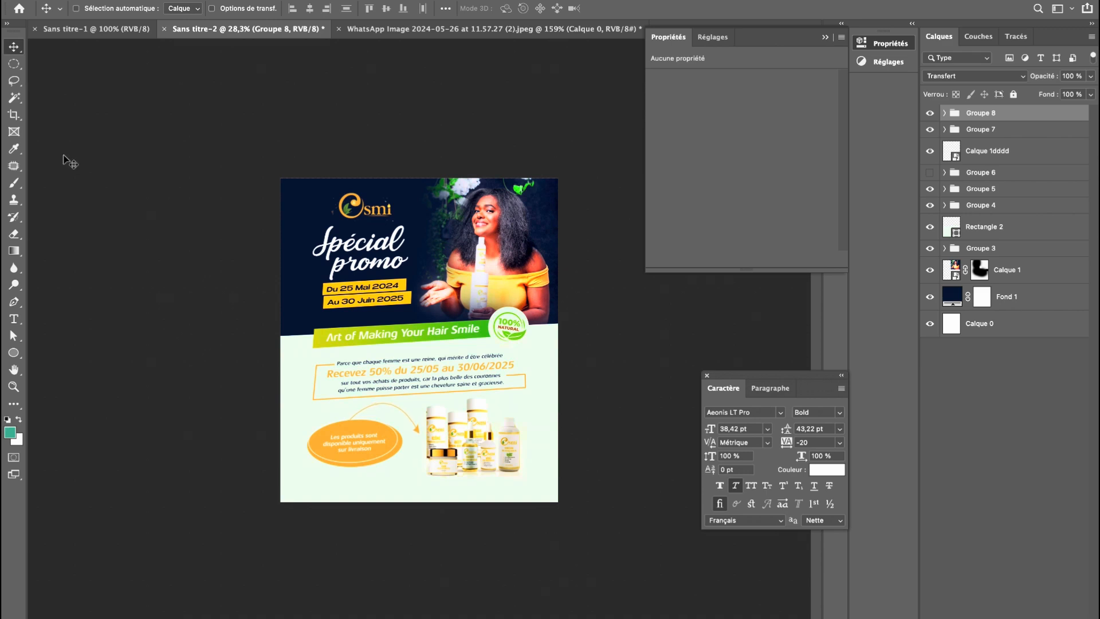
Enlarge the delivery-notice text inside the orange ellipse to about 15.84 pt and nudge it left to recentre it.
{"action": "scroll", "coordinate": [377, 419], "scroll_direction": "down", "scroll_amount": 2}
{"action": "scroll", "coordinate": [377, 419], "scroll_direction": "up", "scroll_amount": 2}
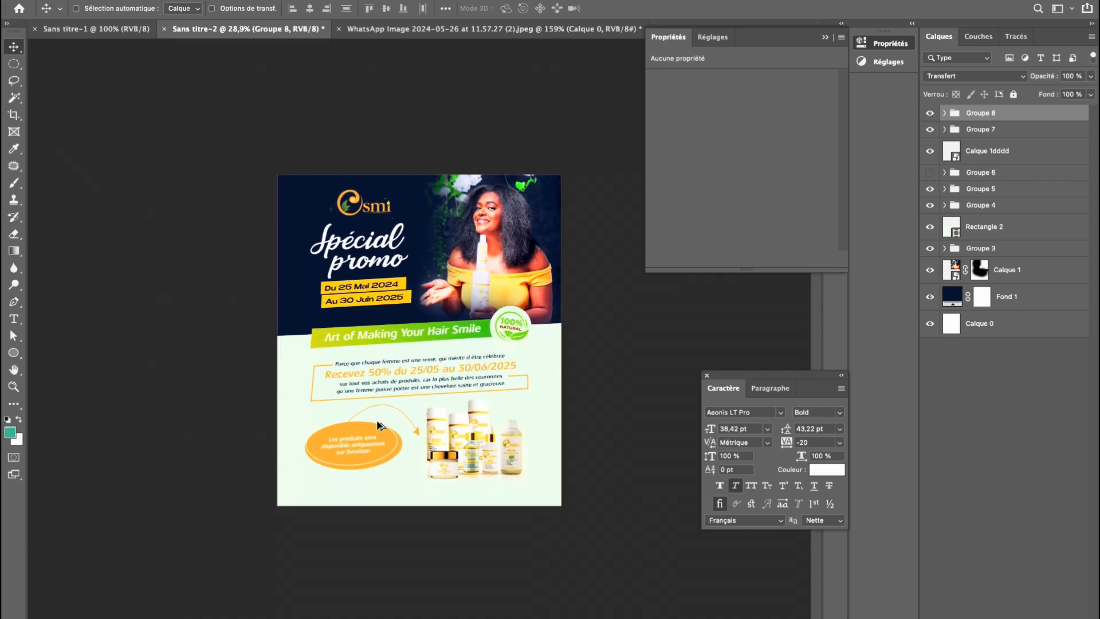
{"action": "scroll", "coordinate": [378, 424], "scroll_direction": "up", "scroll_amount": 1}
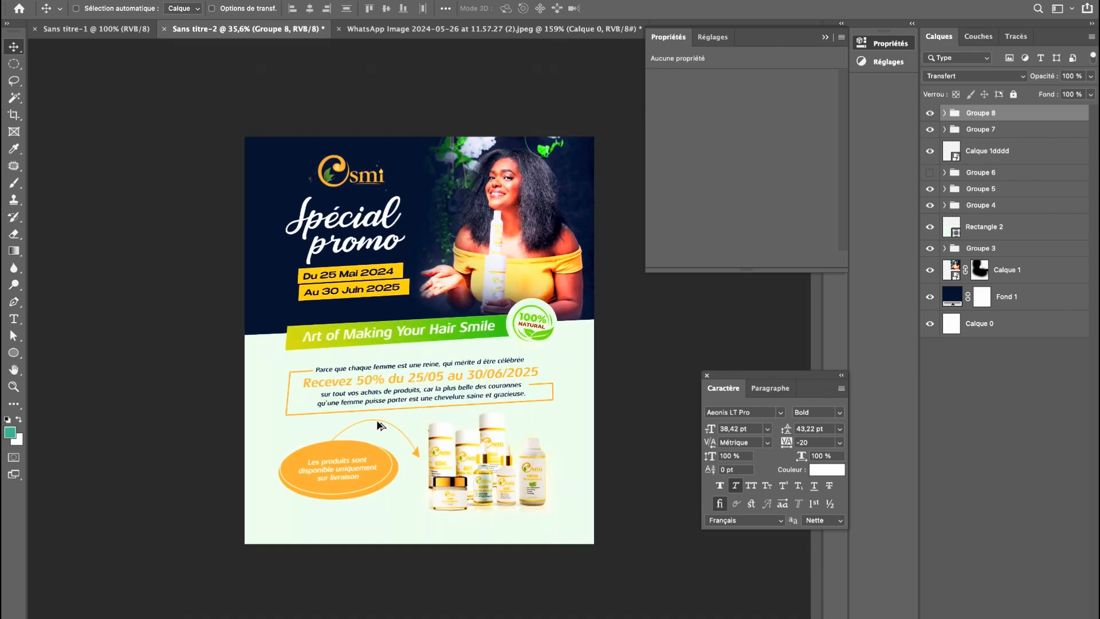
{"action": "left_click", "coordinate": [339, 470], "text": "ctrl"}
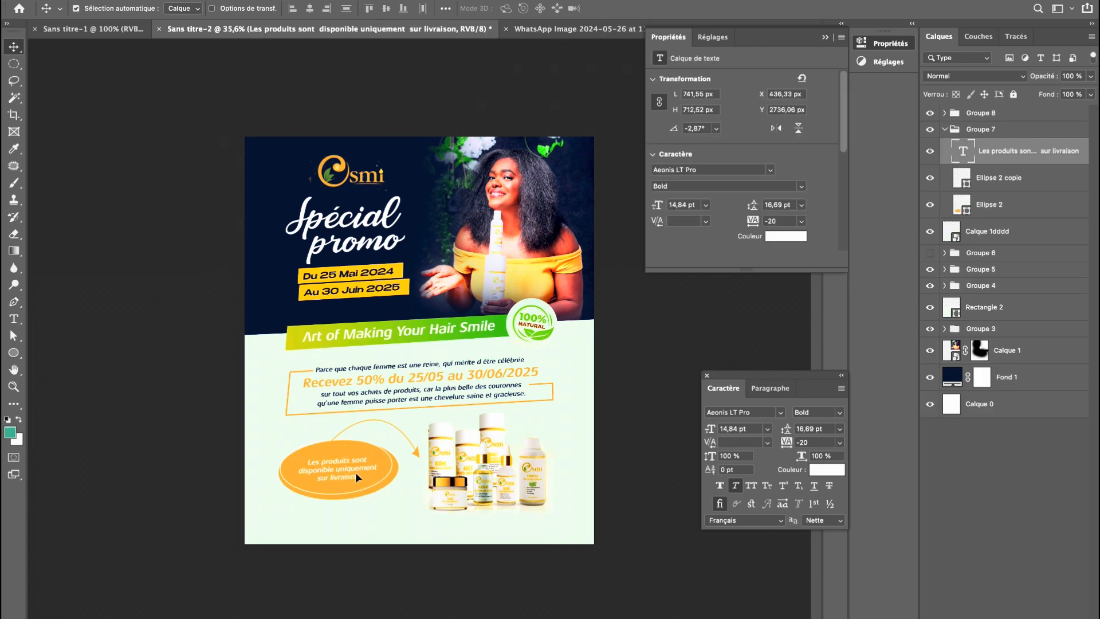
{"action": "key", "text": "ctrl+t"}
{"action": "left_click_drag", "start_coordinate": [382, 537], "coordinate": [388, 544]}
{"action": "key", "text": "Return"}
{"action": "key", "text": "Left"}
{"action": "key", "text": "Left"}
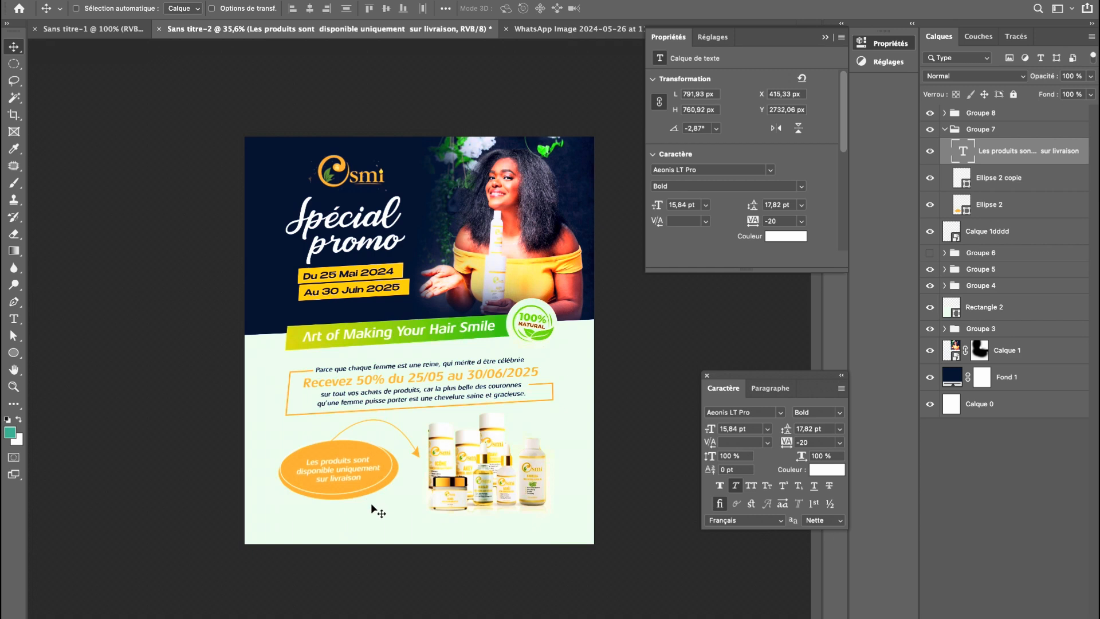
Collapse the ellipse group and nest the arrow group inside it.
{"action": "left_click", "coordinate": [945, 129]}
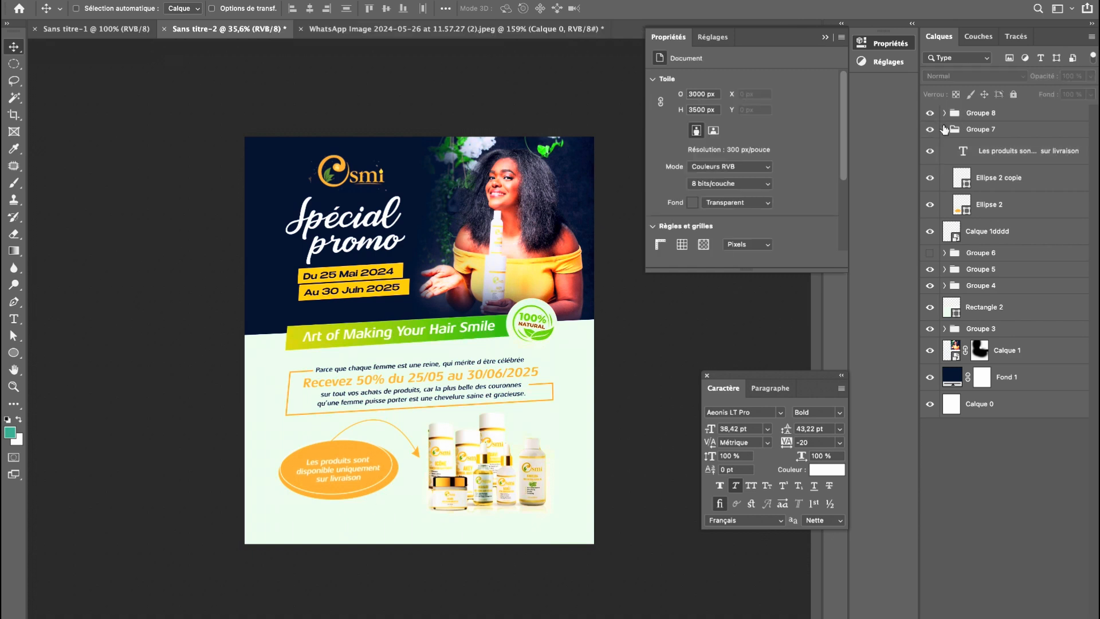
{"action": "left_click", "coordinate": [934, 129]}
{"action": "left_click", "coordinate": [934, 130]}
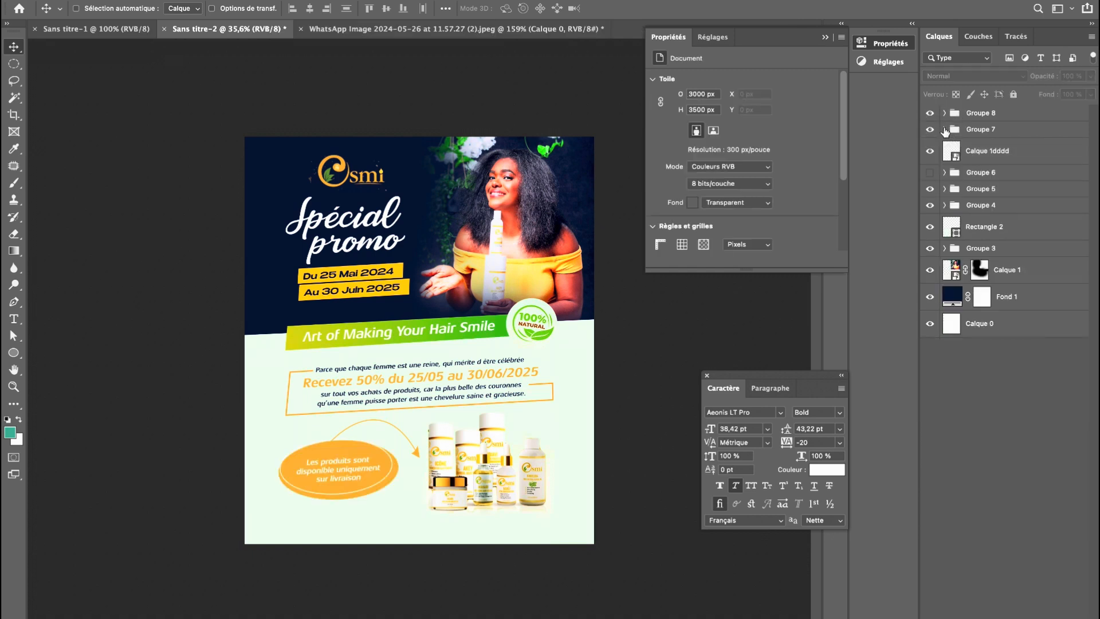
{"action": "left_click_drag", "start_coordinate": [966, 118], "coordinate": [970, 136]}
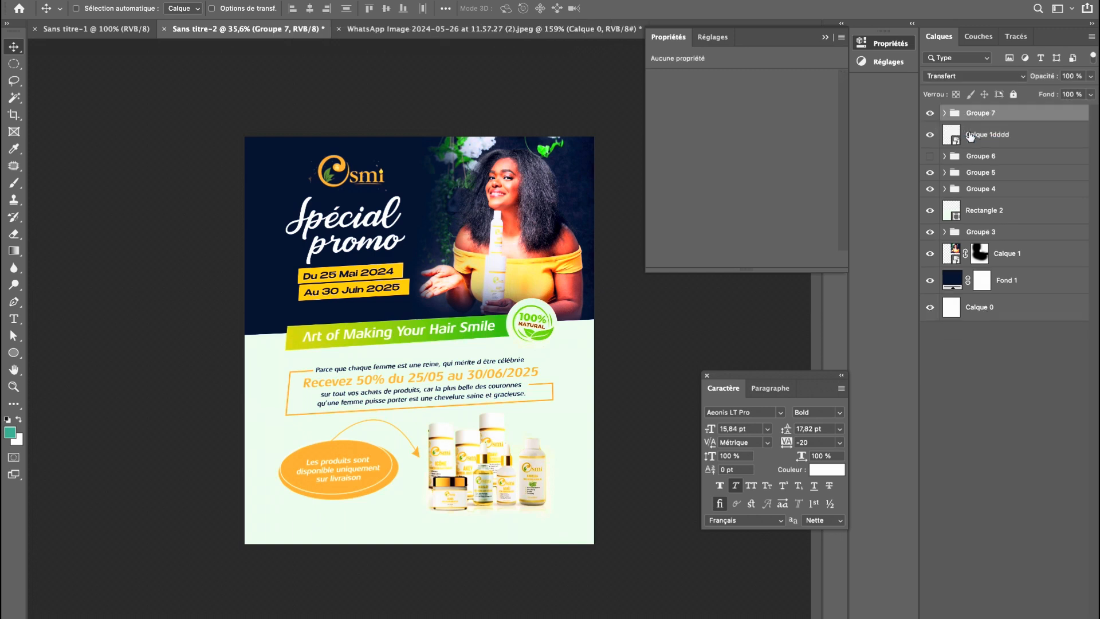
Scale down the ellipse-and-arrow group slightly, tilt it about 1° counterclockwise and adjust its position beside the products.
{"action": "key", "text": "ctrl+t"}
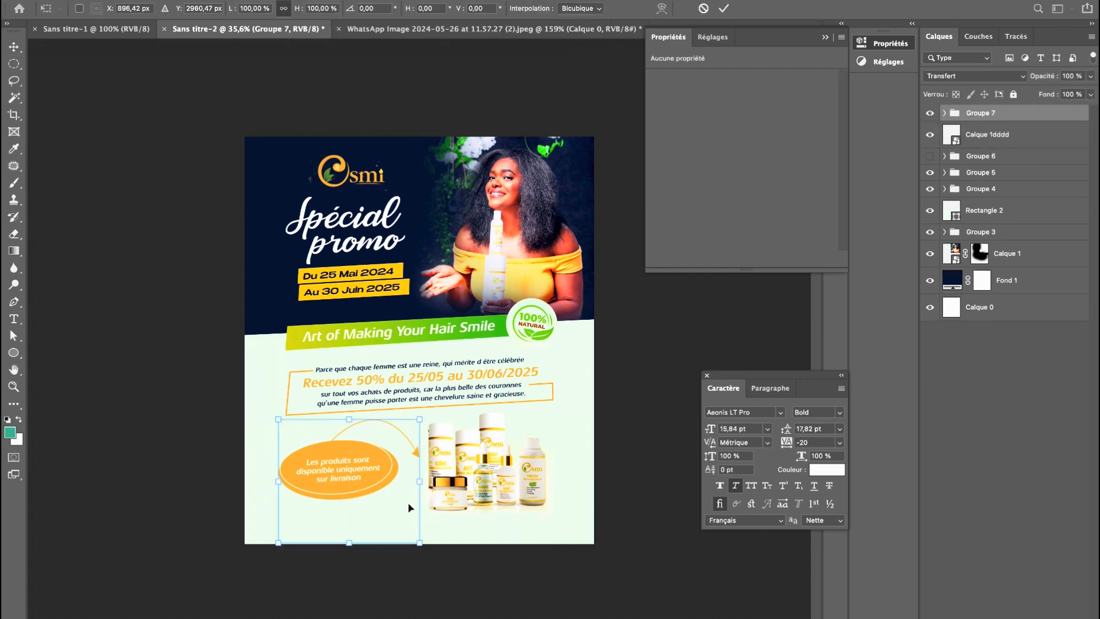
{"action": "left_click_drag", "start_coordinate": [432, 555], "coordinate": [420, 543]}
{"action": "double_click", "coordinate": [399, 486]}
{"action": "left_click_drag", "start_coordinate": [398, 488], "coordinate": [403, 489]}
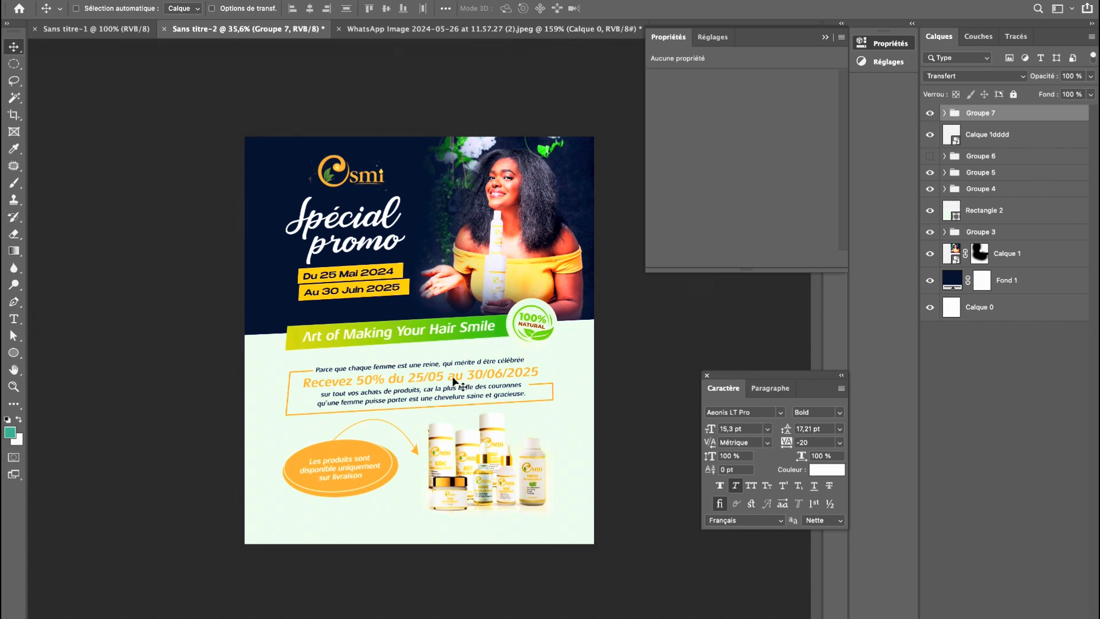
Widen the orange frame around the promotional paragraph slightly on both sides.
{"action": "left_click", "coordinate": [395, 390]}
{"action": "double_click", "coordinate": [401, 393]}
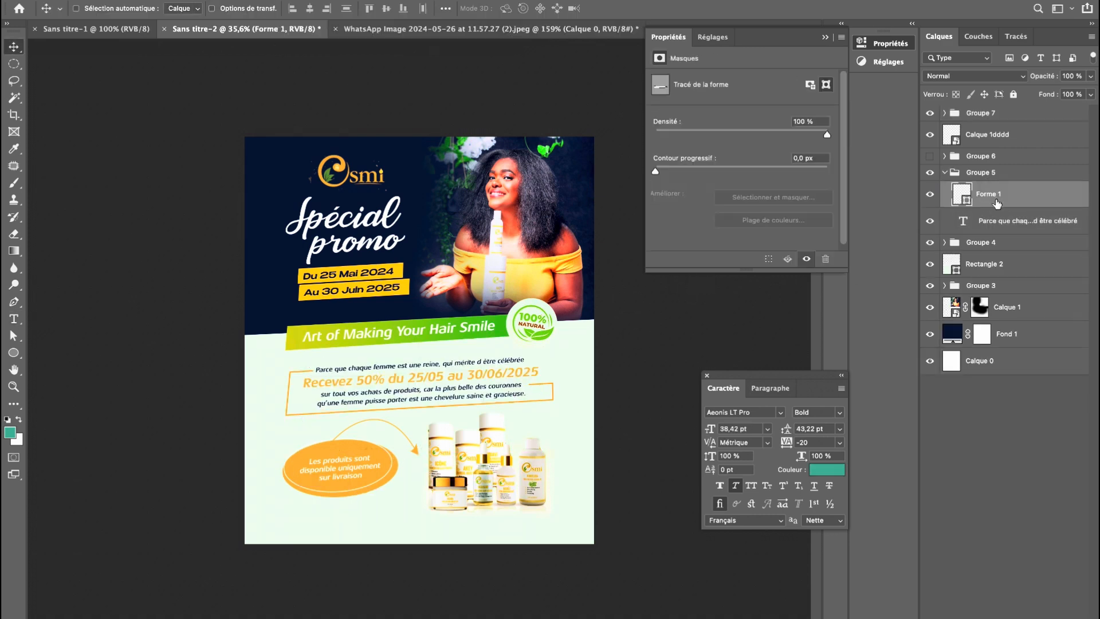
{"action": "key", "text": "ctrl+t"}
{"action": "left_click_drag", "start_coordinate": [281, 392], "coordinate": [277, 392]}
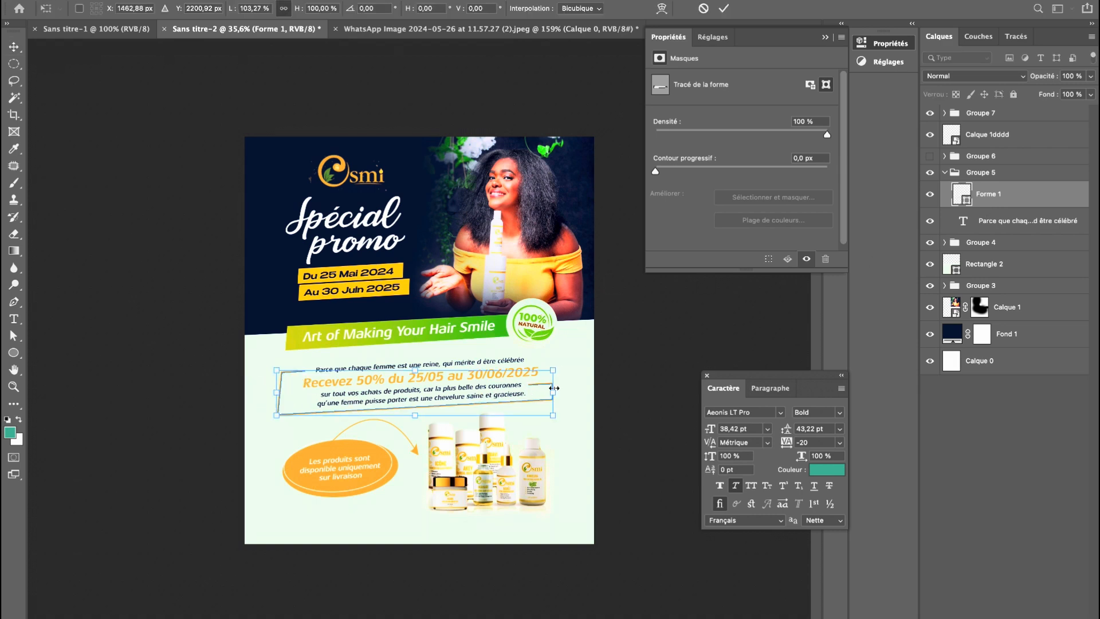
{"action": "left_click_drag", "start_coordinate": [554, 388], "coordinate": [558, 390]}
{"action": "key", "text": "Return"}
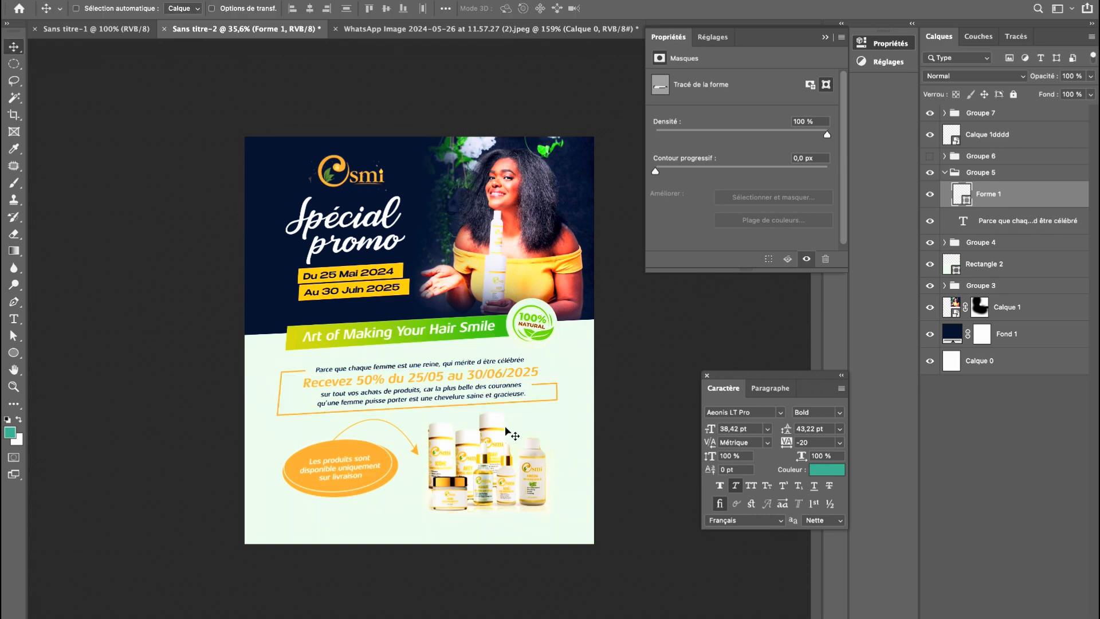
Collapse the framed paragraph group and shift it slightly up and to the left beneath the slogan banner.
{"action": "key", "text": "super+z"}
{"action": "left_click", "coordinate": [161, 3]}
{"action": "left_click", "coordinate": [947, 175]}
{"action": "left_click_drag", "start_coordinate": [468, 395], "coordinate": [463, 390]}
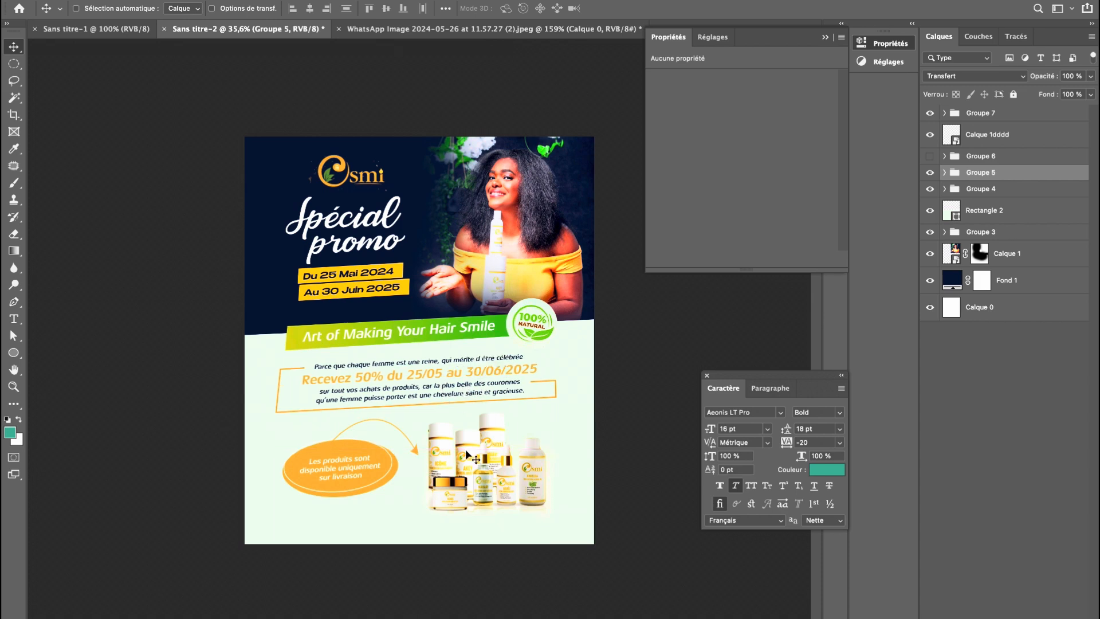
Correct "disponible" to "disponibles" in the orange ellipse's delivery notice.
{"action": "double_click", "coordinate": [327, 480]}
{"action": "type", "text": "s"}
{"action": "left_click", "coordinate": [635, 8]}
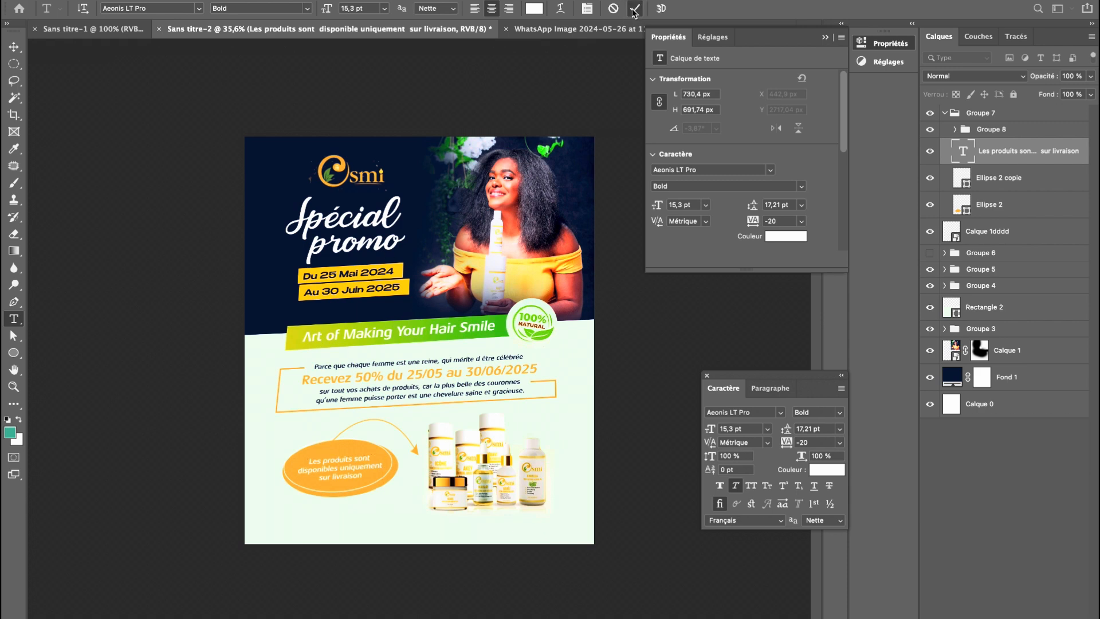
{"action": "key", "text": "v"}
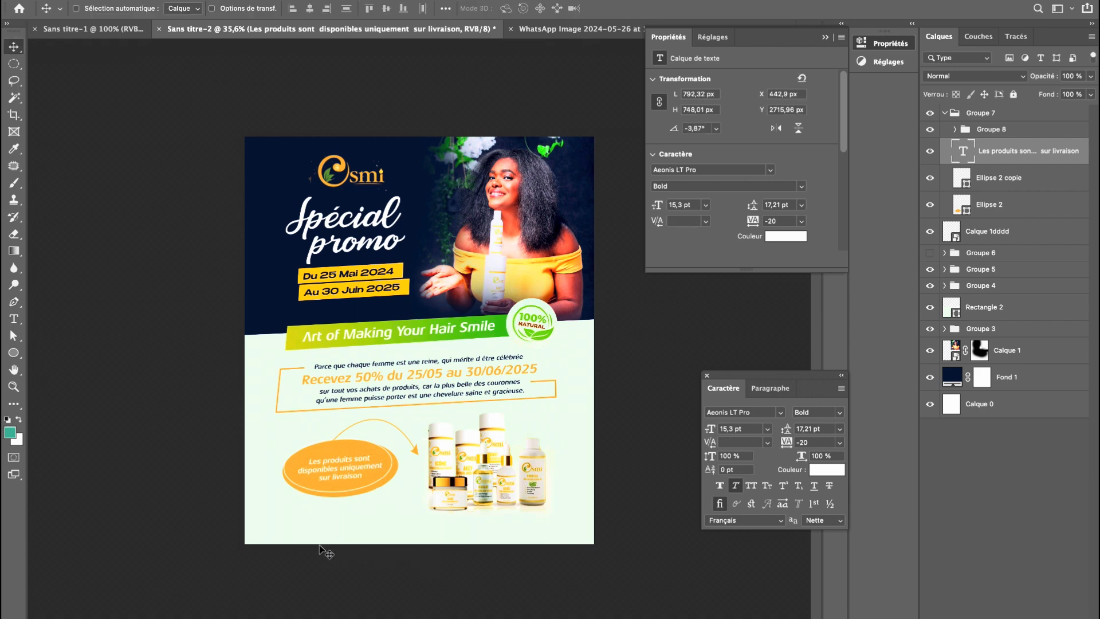
Extend the canvas slightly beyond the poster's bottom edge with the Crop tool.
{"action": "left_click", "coordinate": [12, 115]}
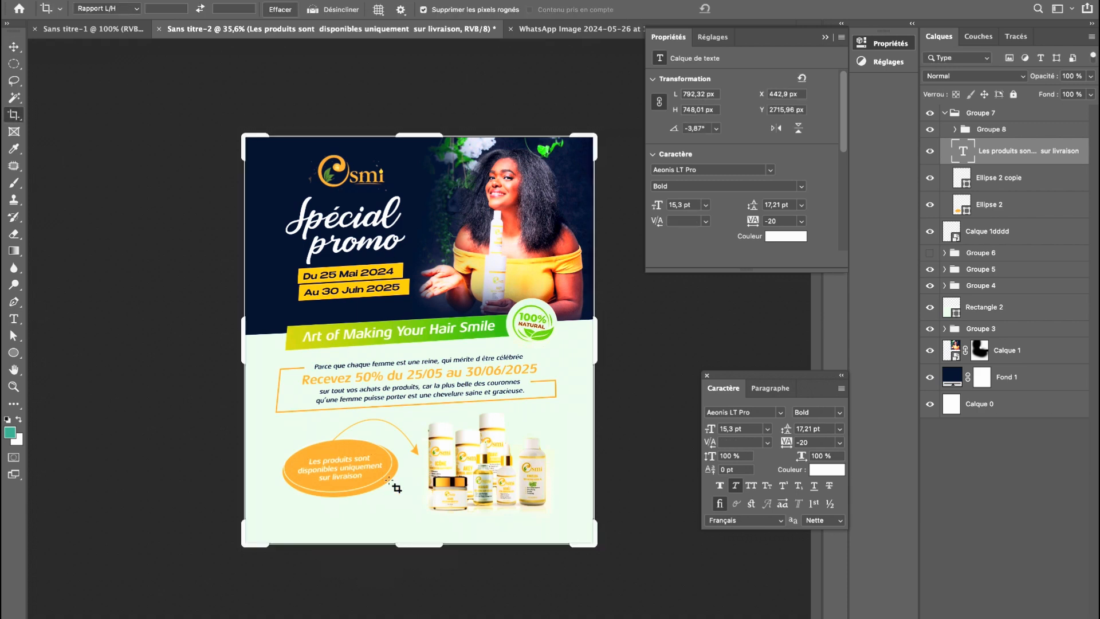
{"action": "left_click_drag", "start_coordinate": [410, 545], "coordinate": [411, 551]}
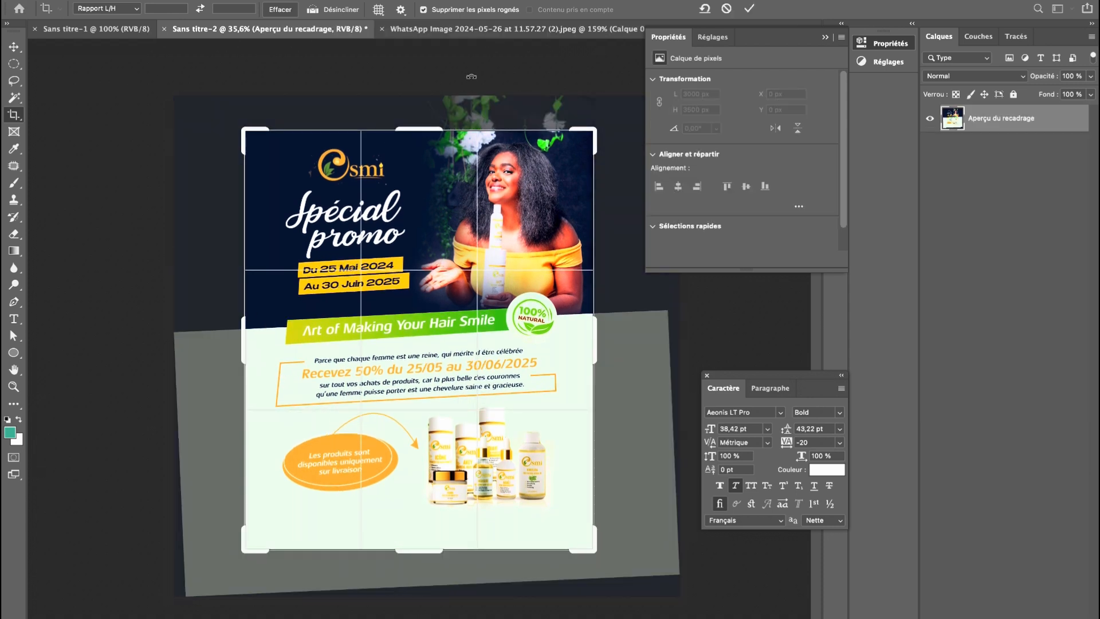
{"action": "left_click", "coordinate": [749, 8]}
{"action": "left_click", "coordinate": [12, 51]}
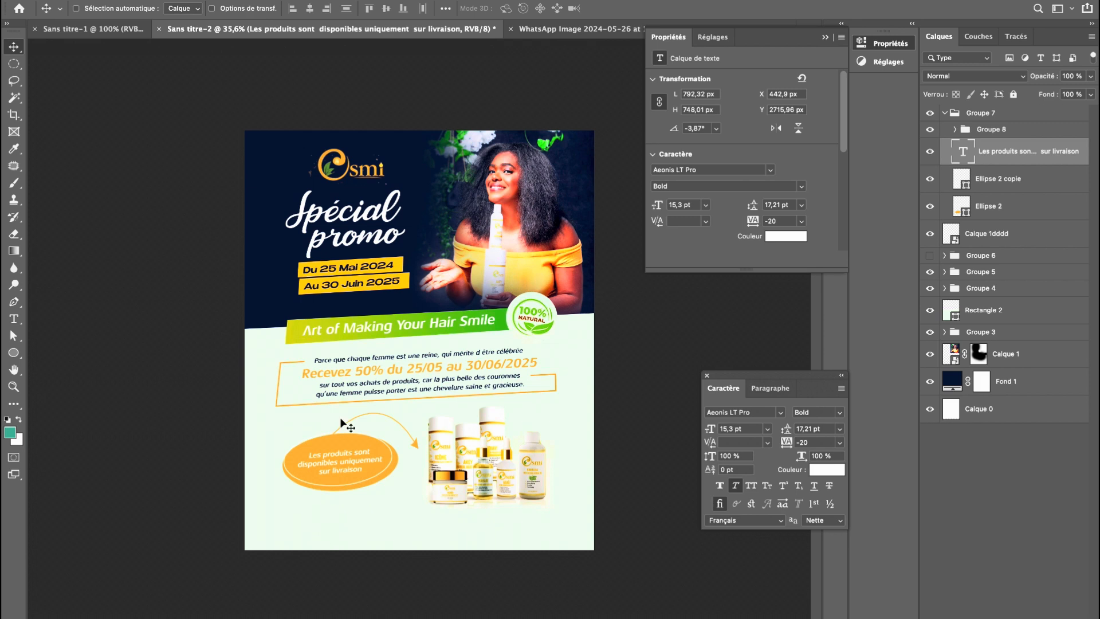
Duplicate the promotional paragraph text to the poster's bottom edge and place the copy at the top of the layer stack.
{"action": "left_click", "coordinate": [375, 378], "text": "ctrl"}
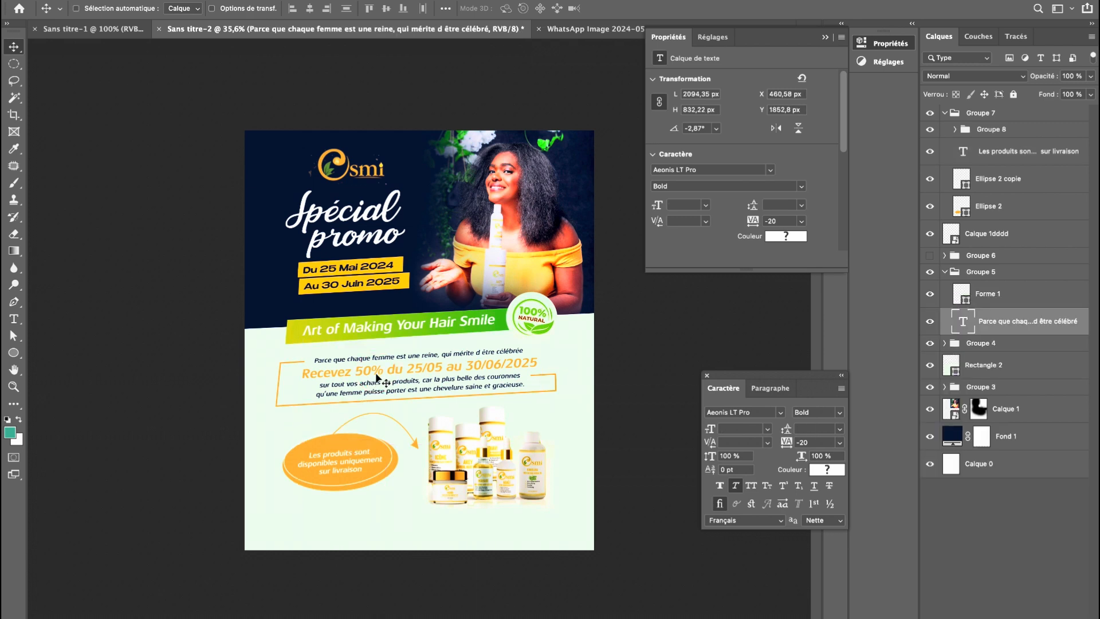
{"action": "left_click_drag", "start_coordinate": [378, 378], "coordinate": [387, 548]}
{"action": "left_click_drag", "start_coordinate": [1032, 326], "coordinate": [1003, 100]}
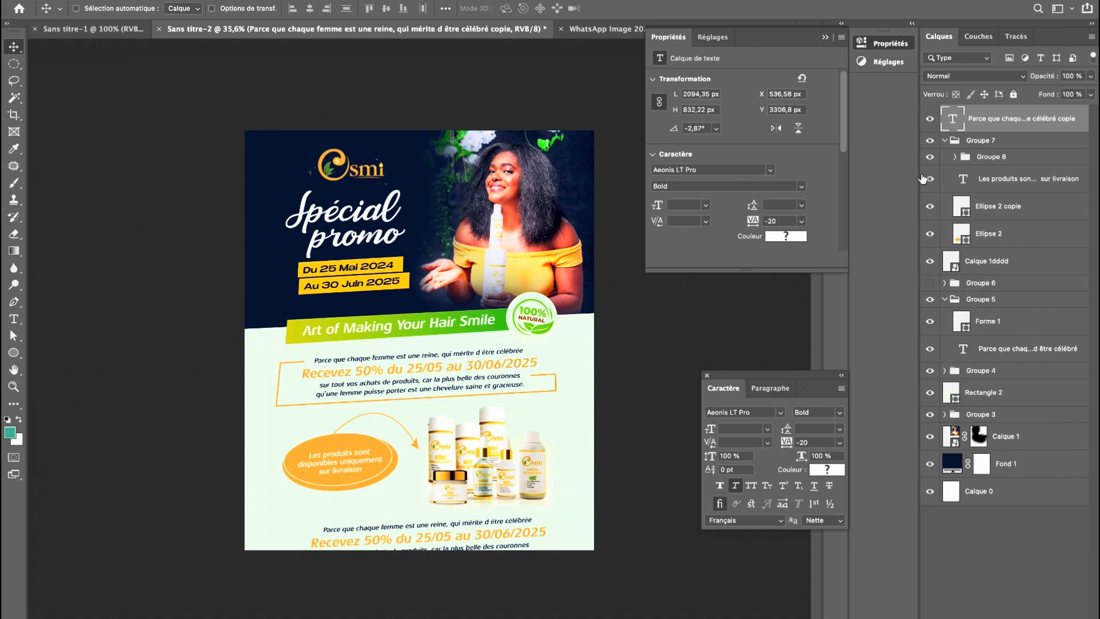
{"action": "left_click", "coordinate": [944, 141]}
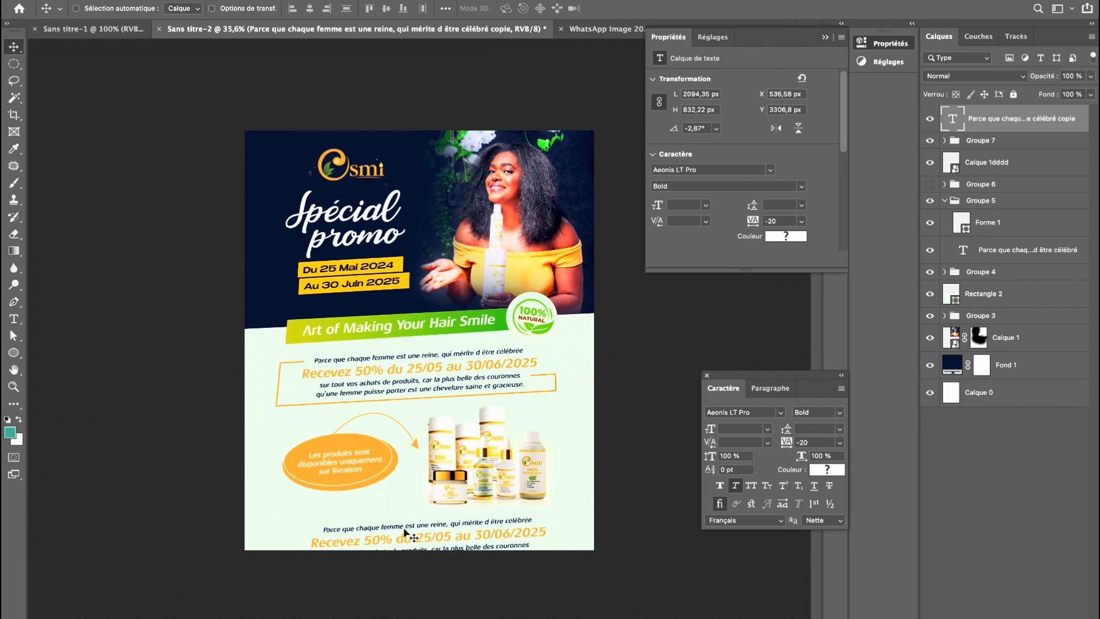
Copy the contact line with the phone numbers from the text file Nouveau document texte (3).txt and return to Photoshop.
{"action": "double_click", "coordinate": [406, 603]}
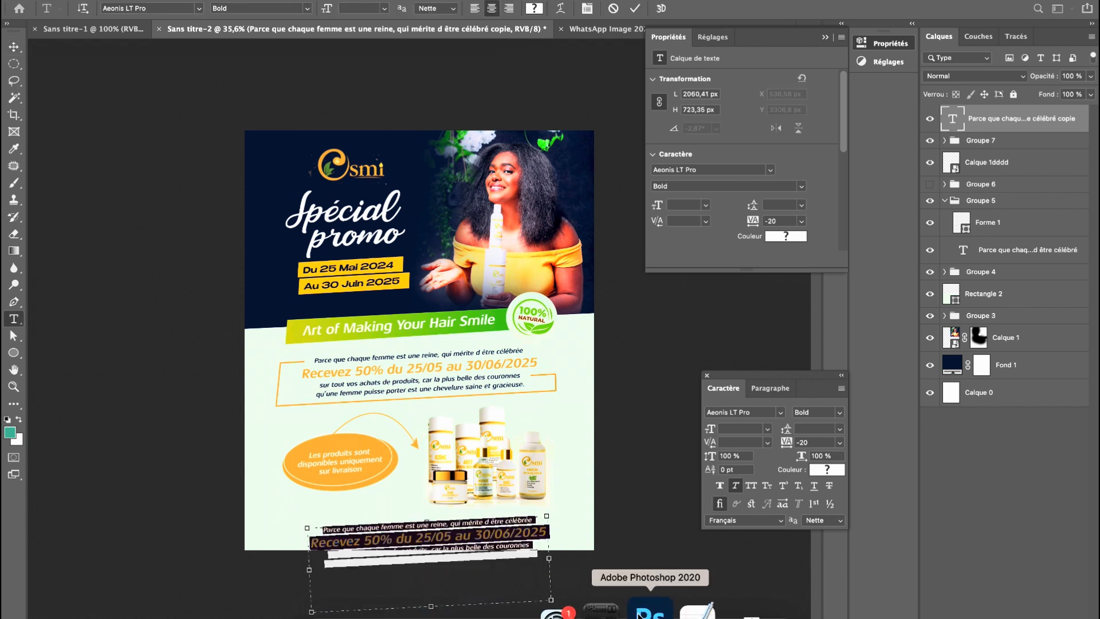
{"action": "left_click", "coordinate": [669, 607]}
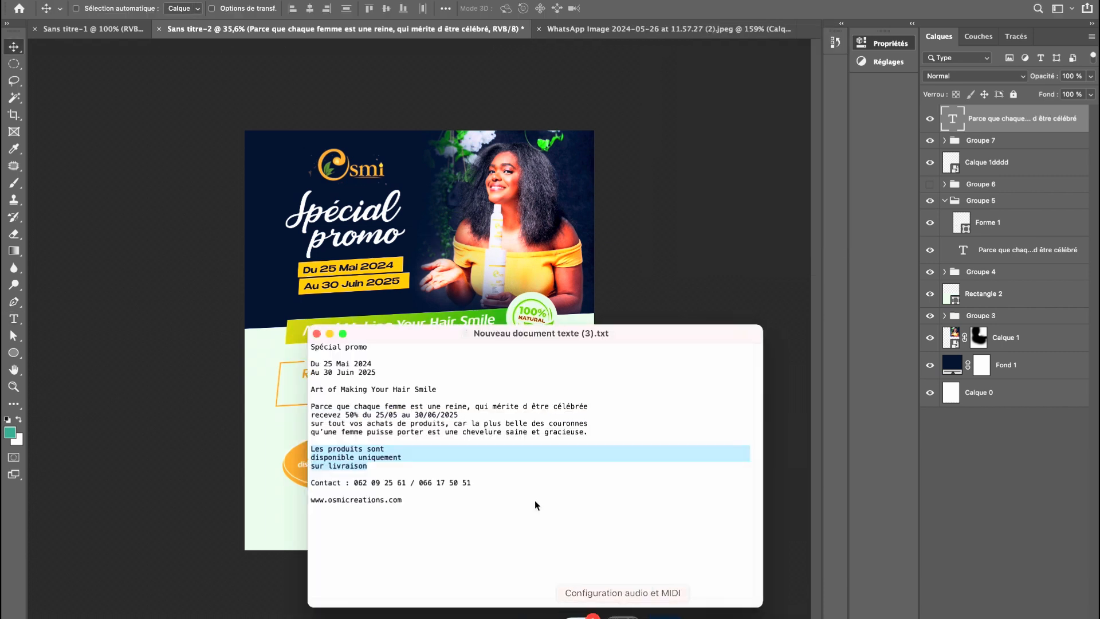
{"action": "triple_click", "coordinate": [369, 486]}
{"action": "key", "text": "super+c"}
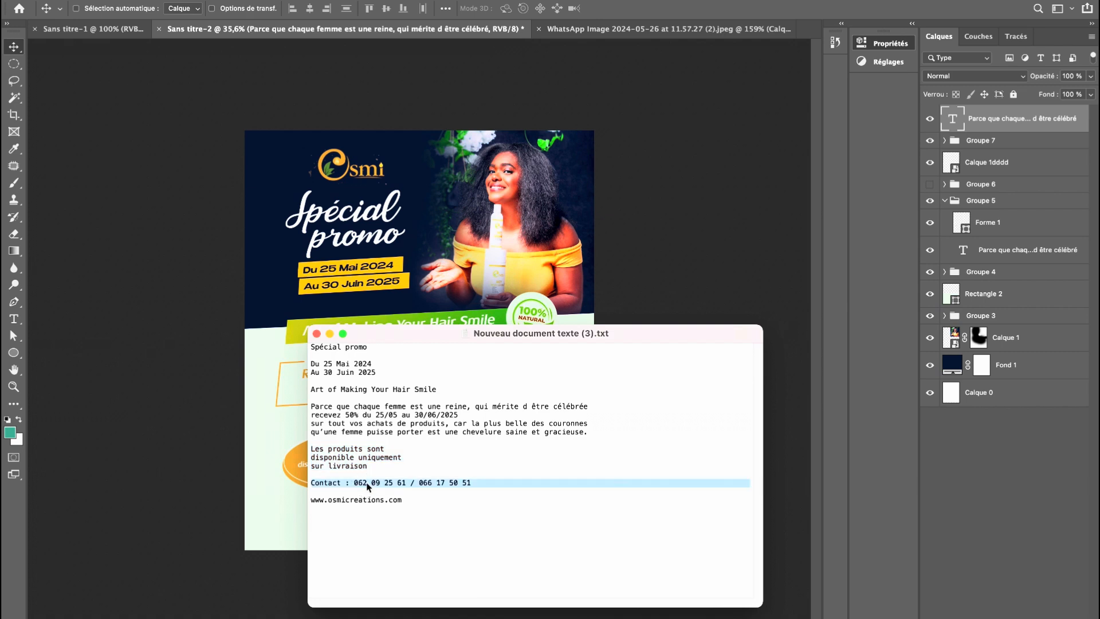
{"action": "left_click", "coordinate": [260, 522]}
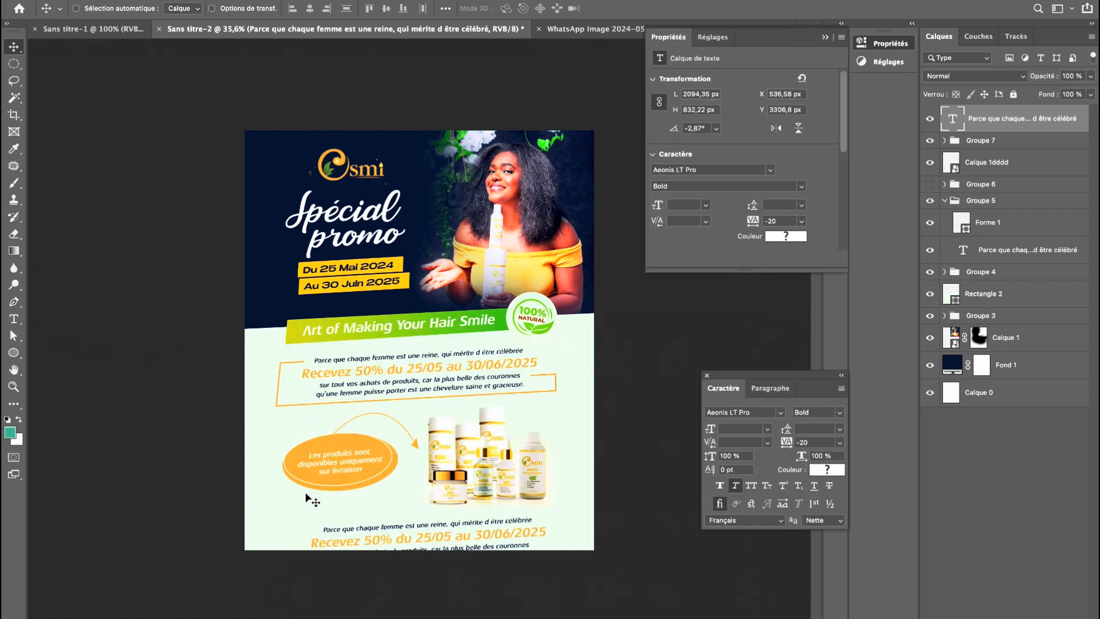
Replace the duplicated paragraph's text with the copied contact line and centre-align it.
{"action": "double_click", "coordinate": [409, 525]}
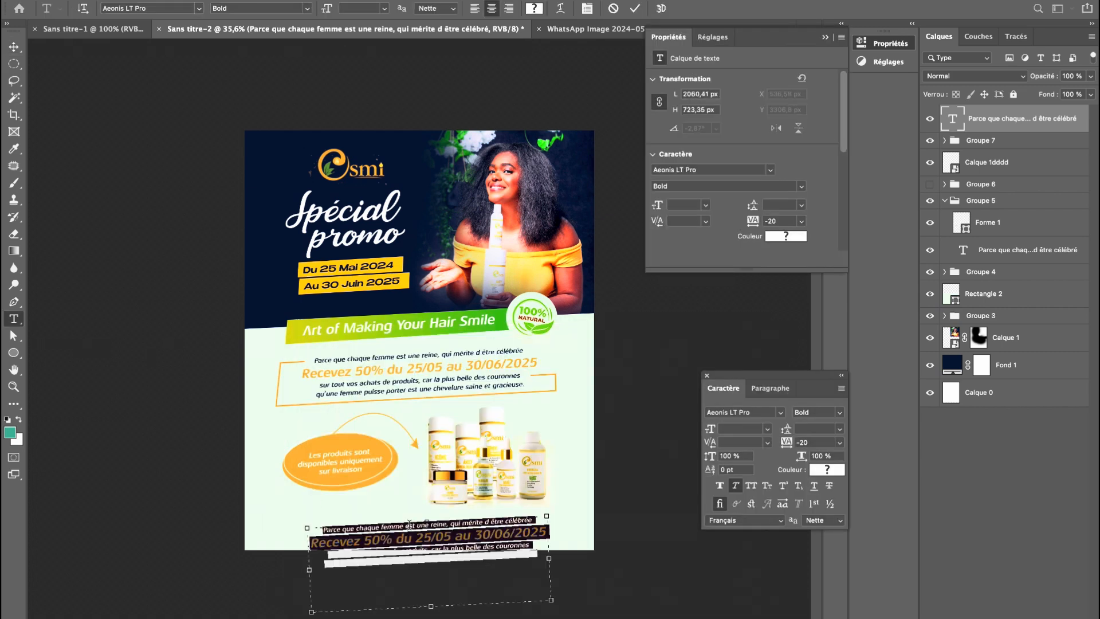
{"action": "key", "text": "super+v"}
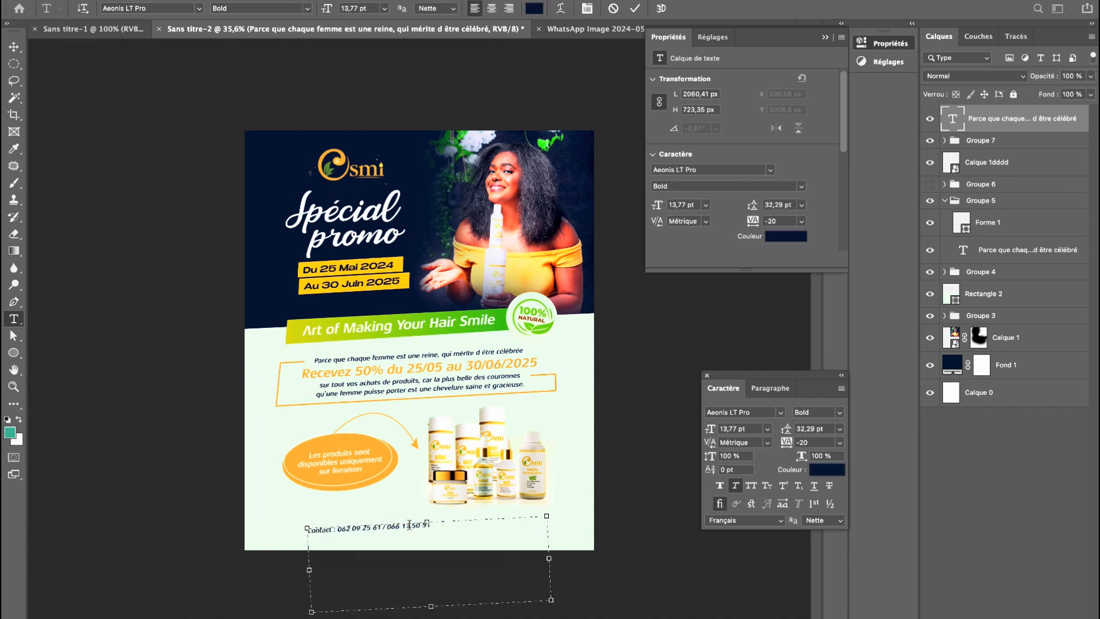
{"action": "triple_click", "coordinate": [409, 524]}
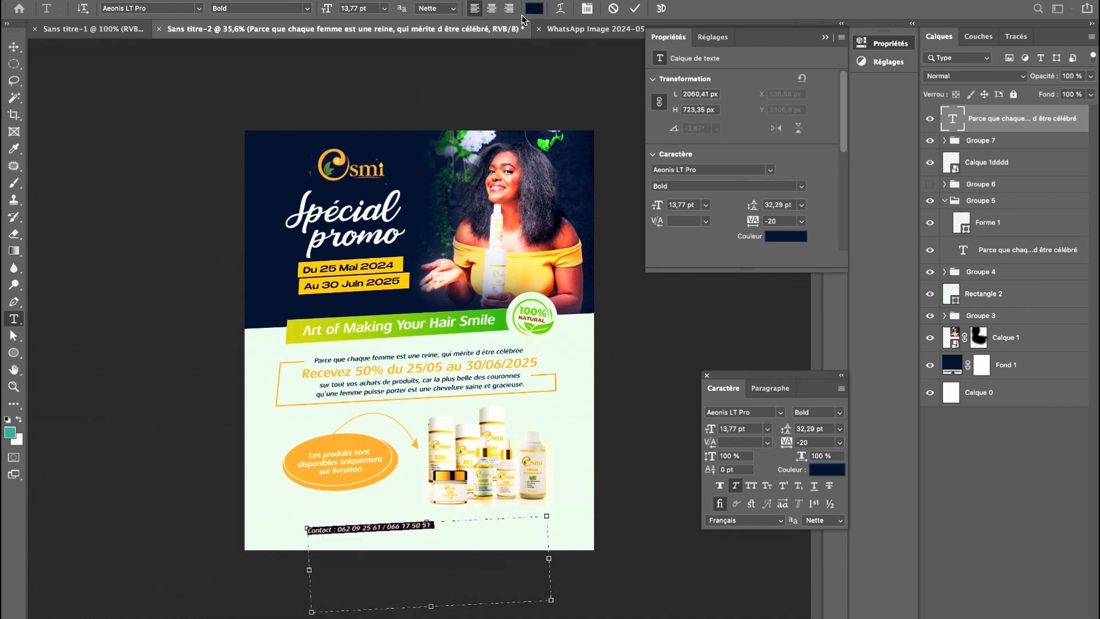
{"action": "left_click", "coordinate": [489, 9]}
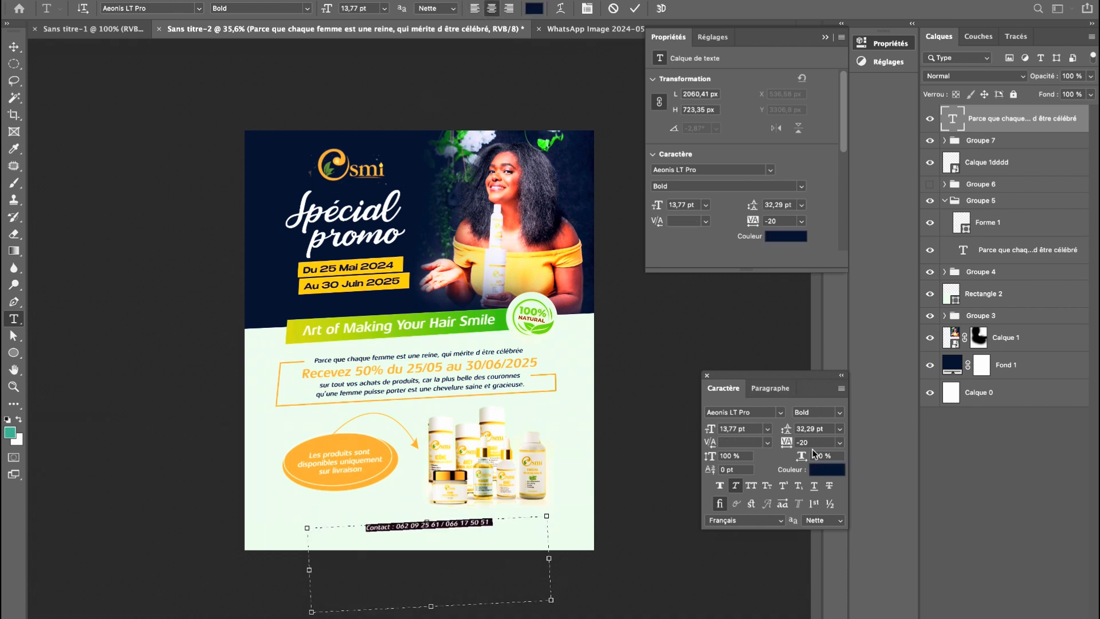
Set the contact line's font size to 26 pt and its style to Bold Condensed.
{"action": "left_click", "coordinate": [743, 428]}
{"action": "key", "text": "Up"}
{"action": "key", "text": "Up"}
{"action": "key", "text": "Up"}
{"action": "key", "text": "Up"}
{"action": "key", "text": "Up"}
{"action": "key", "text": "Up"}
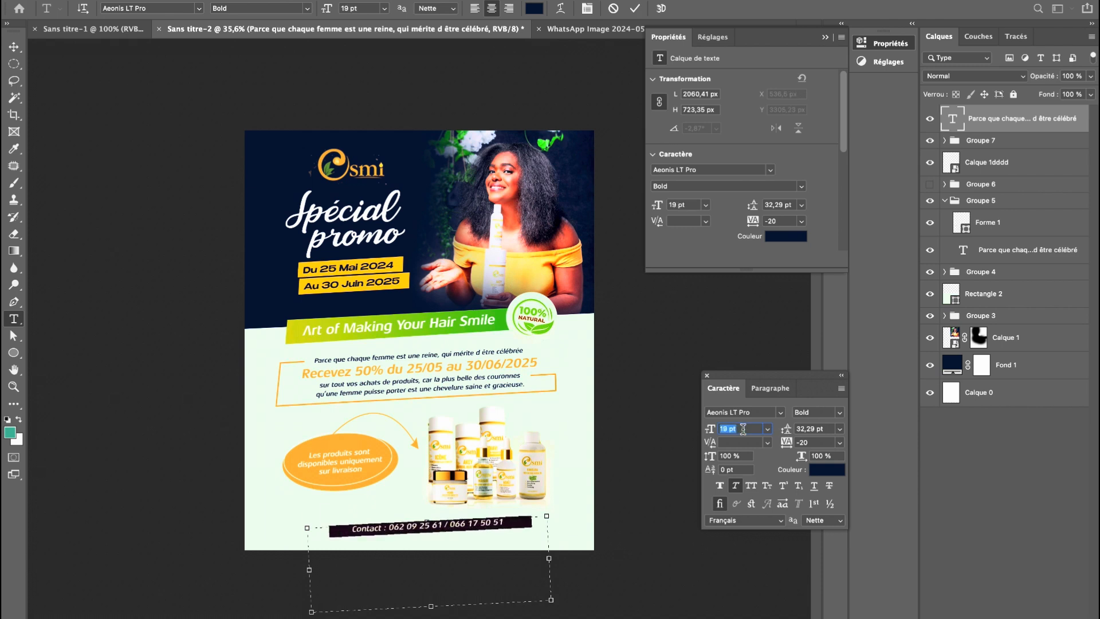
{"action": "key", "text": "Up"}
{"action": "key", "text": "Up"}
{"action": "key", "text": "Up"}
{"action": "key", "text": "Up"}
{"action": "key", "text": "Up"}
{"action": "key", "text": "Up"}
{"action": "key", "text": "Up"}
{"action": "left_click", "coordinate": [840, 412]}
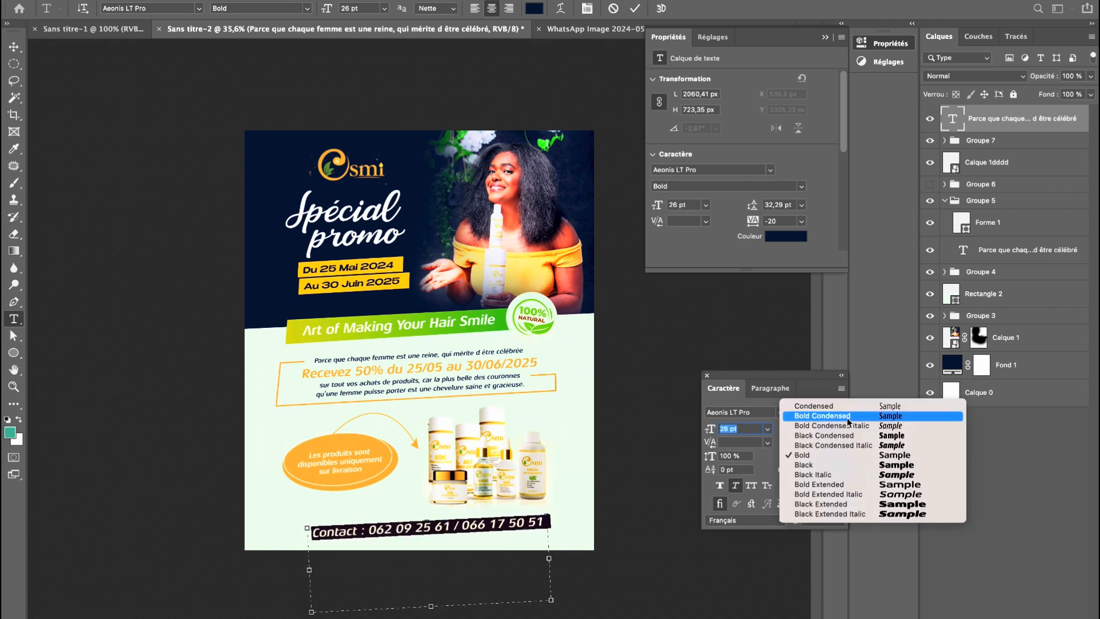
{"action": "left_click", "coordinate": [888, 416]}
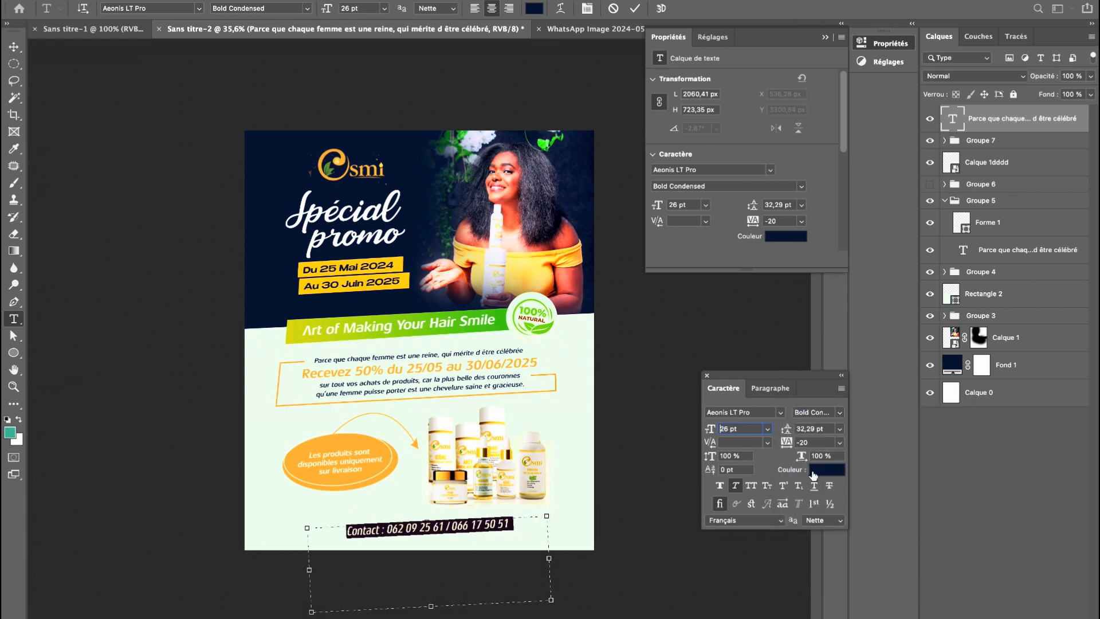
Set the contact line's tracking to 0, its style to Bold and its font size to 23 pt.
{"action": "left_click", "coordinate": [838, 443]}
{"action": "left_click", "coordinate": [808, 535]}
{"action": "left_click", "coordinate": [739, 429]}
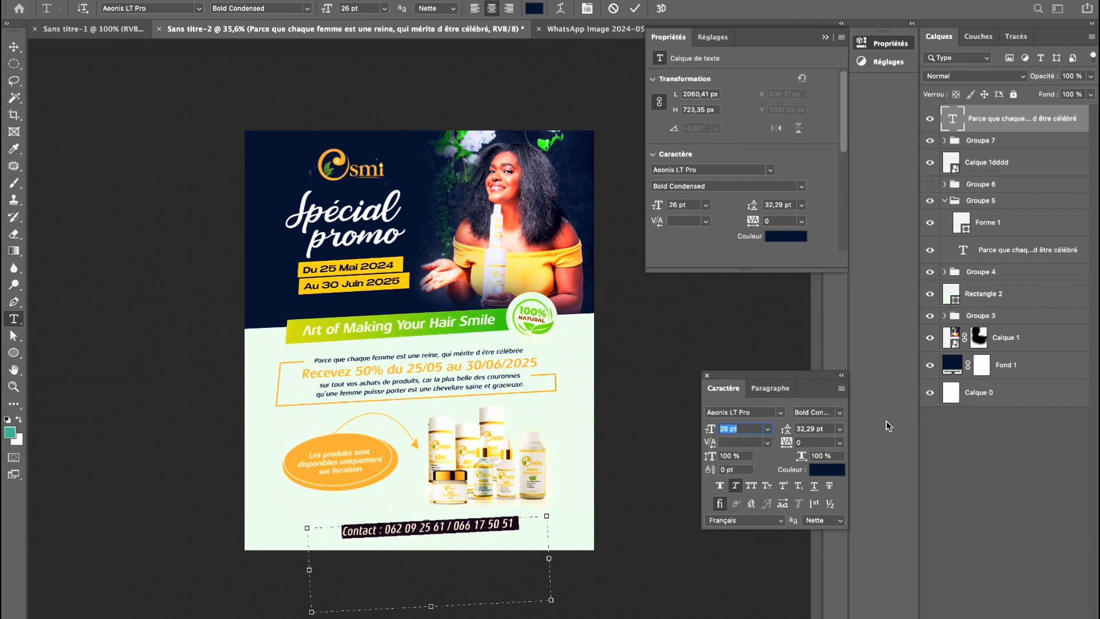
{"action": "left_click", "coordinate": [840, 414]}
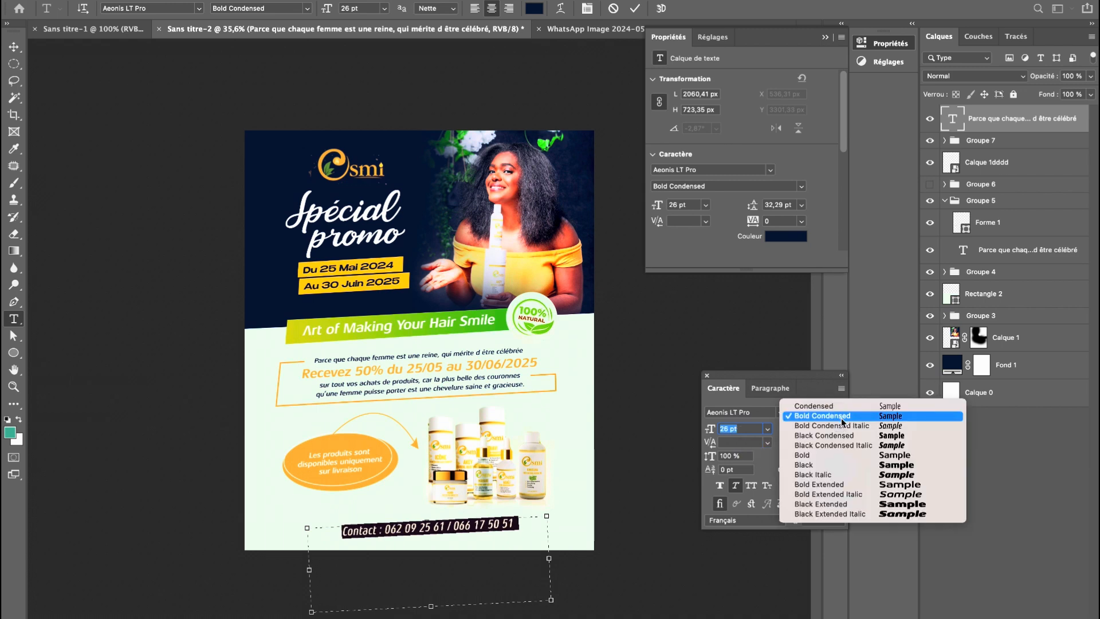
{"action": "left_click", "coordinate": [851, 460]}
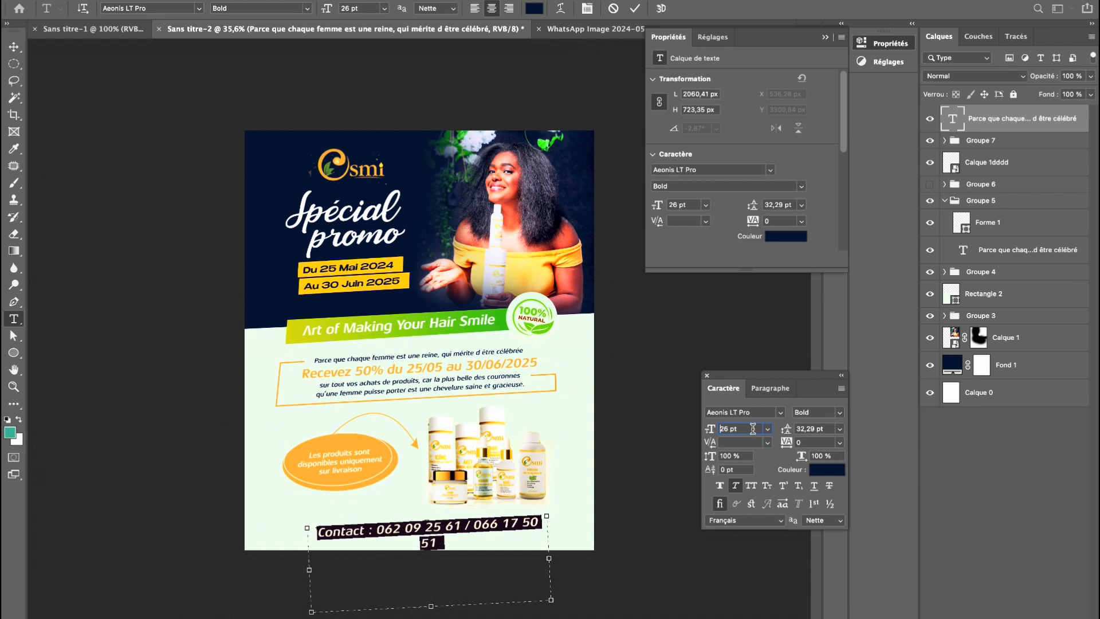
{"action": "key", "text": "Down"}
{"action": "key", "text": "Down"}
{"action": "key", "text": "Down"}
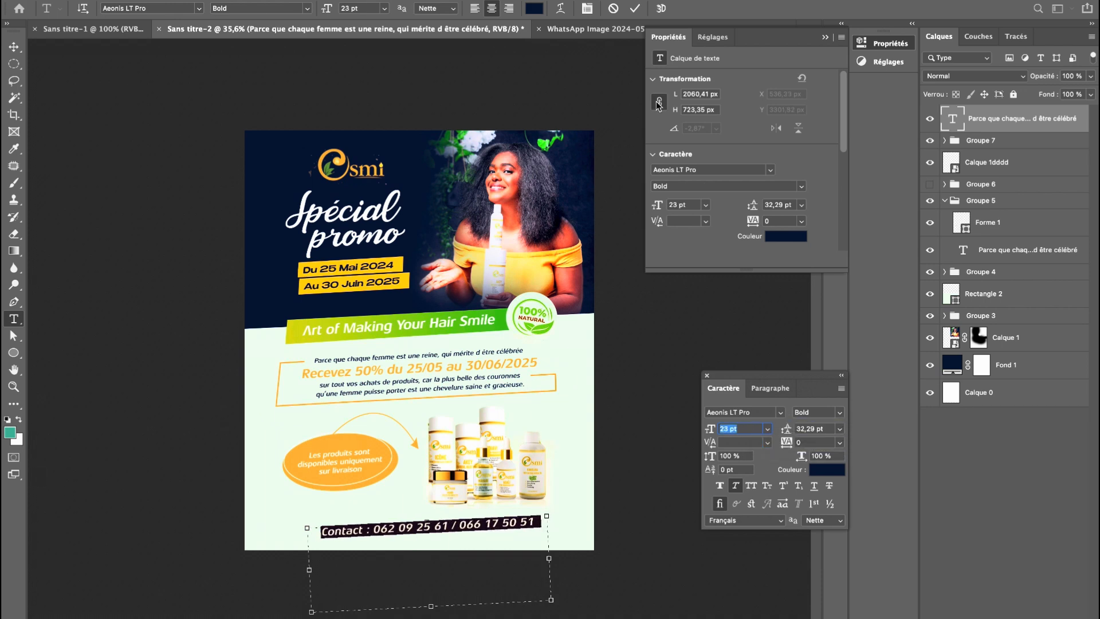
Shift the contact line slightly left below the products and rotate it to an angle of about -1.52°.
{"action": "left_click", "coordinate": [635, 10]}
{"action": "key", "text": "v"}
{"action": "left_click_drag", "start_coordinate": [434, 523], "coordinate": [422, 521]}
{"action": "key", "text": "ctrl+t"}
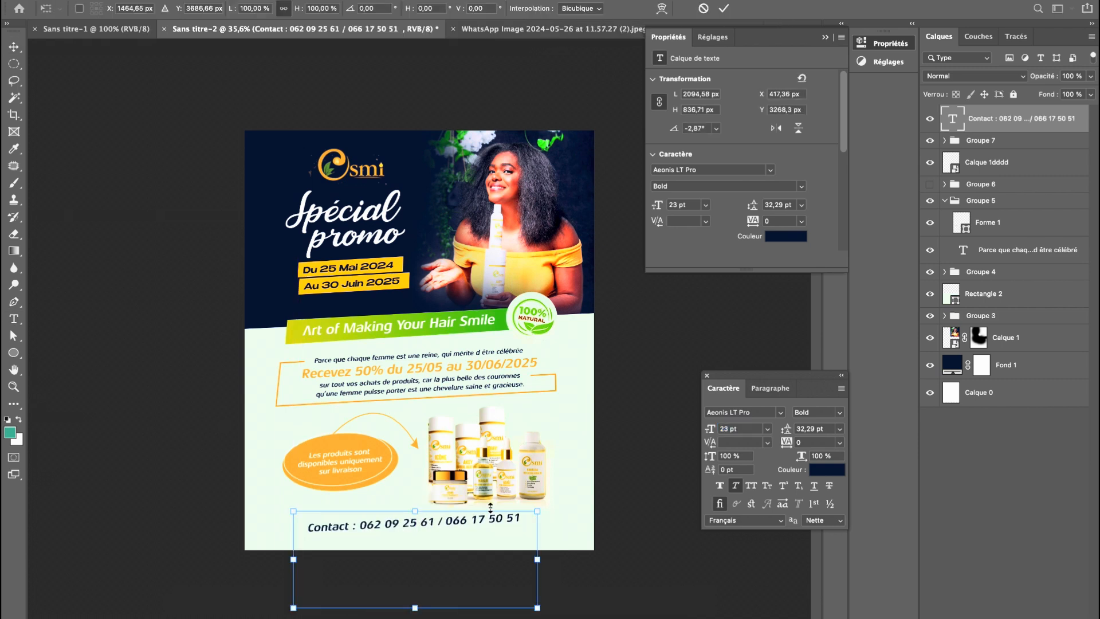
{"action": "left_click_drag", "start_coordinate": [595, 527], "coordinate": [595, 532]}
{"action": "key", "text": "Return"}
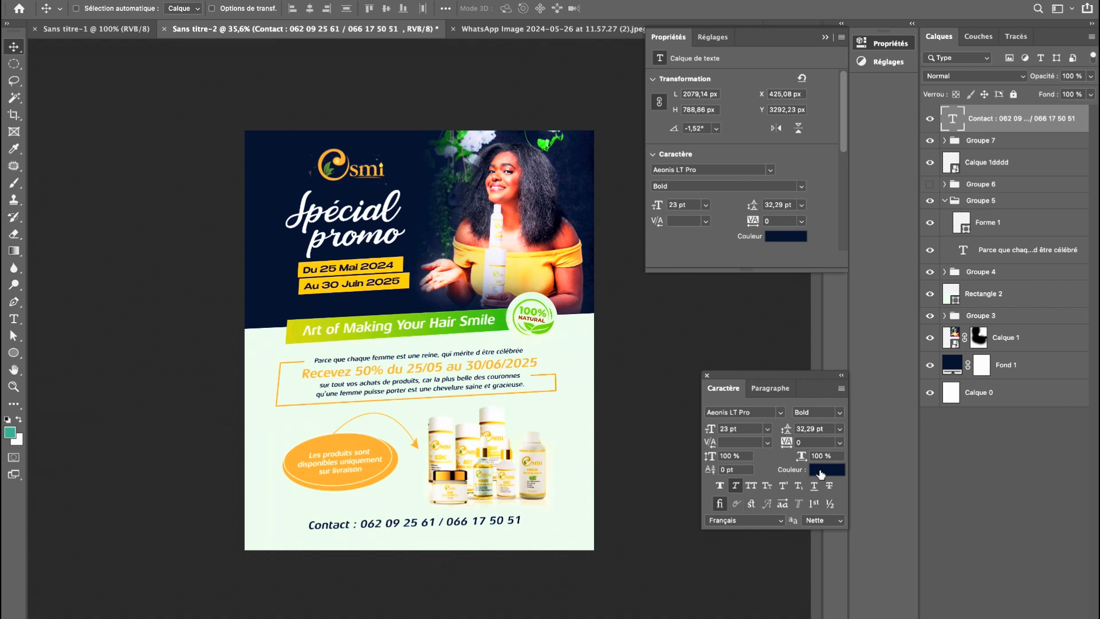
Recolour the contact line with green 2c9111 sampled from the natural badge.
{"action": "left_click", "coordinate": [821, 471]}
{"action": "left_click", "coordinate": [505, 315]}
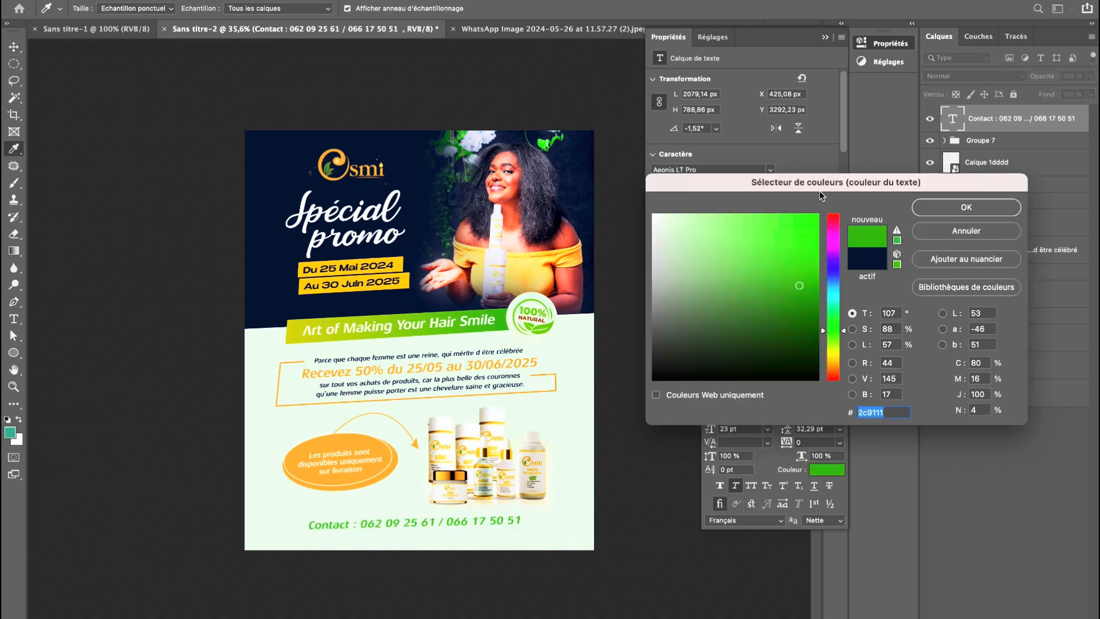
{"action": "left_click", "coordinate": [952, 208]}
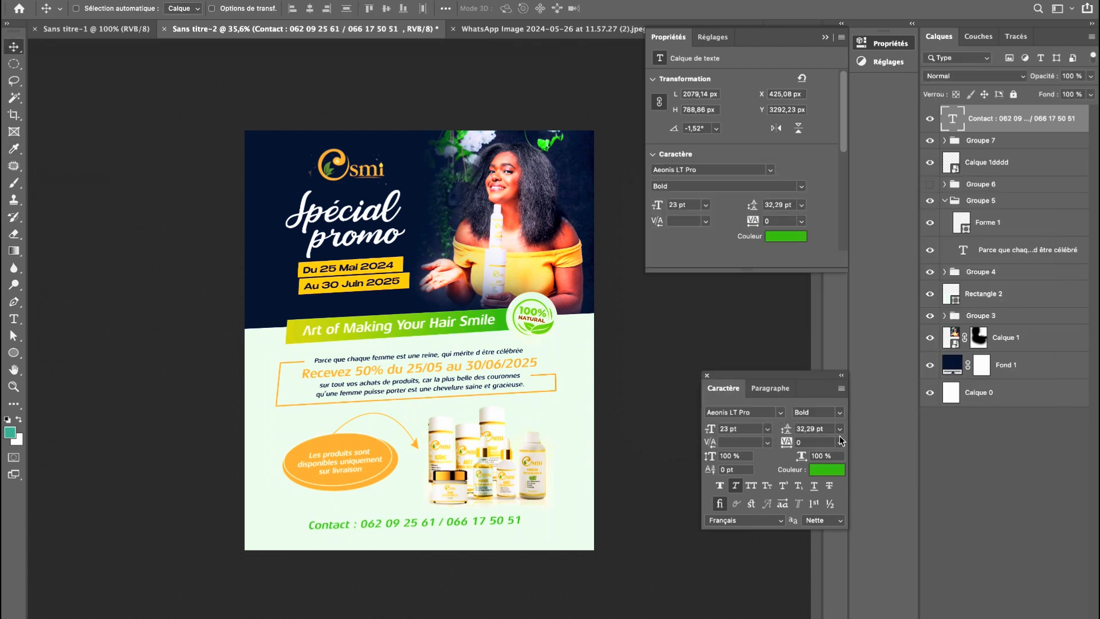
Set the contact line's tracking to -10 and its font style to Black Condensed.
{"action": "left_click", "coordinate": [841, 440]}
{"action": "left_click", "coordinate": [814, 498]}
{"action": "left_click", "coordinate": [834, 416]}
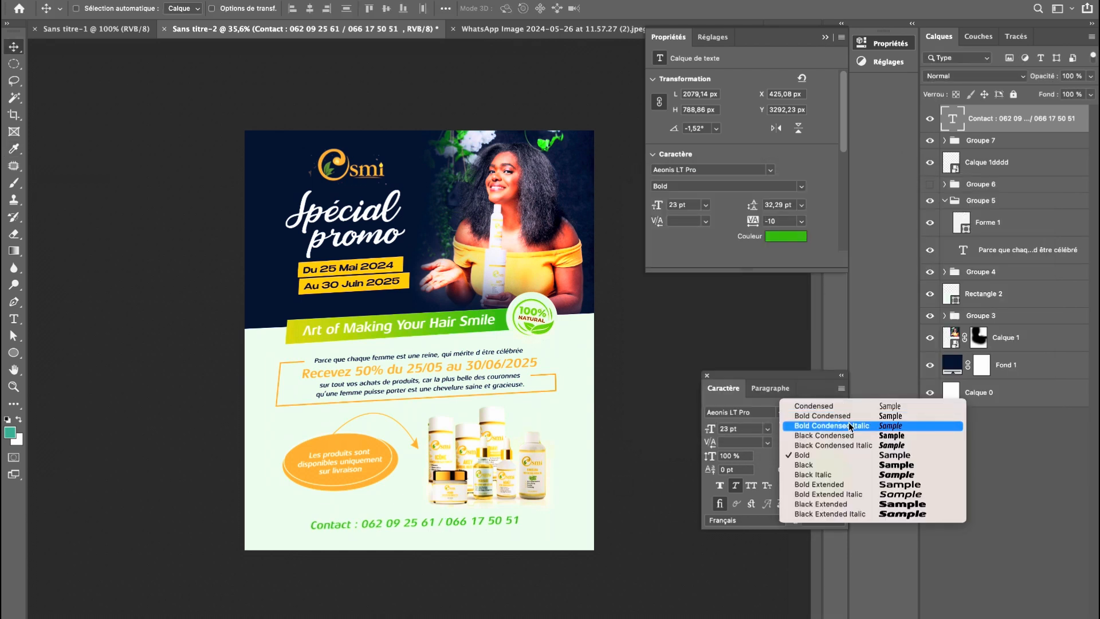
{"action": "left_click", "coordinate": [855, 437]}
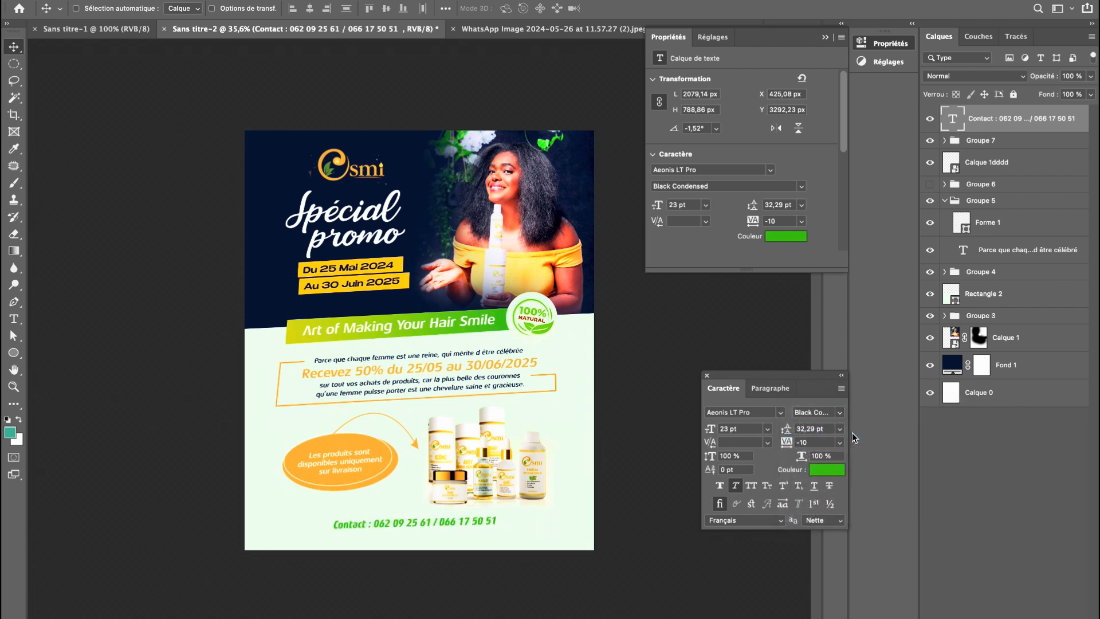
Set the contact line's font size to 26 pt.
{"action": "left_click", "coordinate": [739, 429]}
{"action": "type", "text": "21"}
{"action": "key", "text": "Return"}
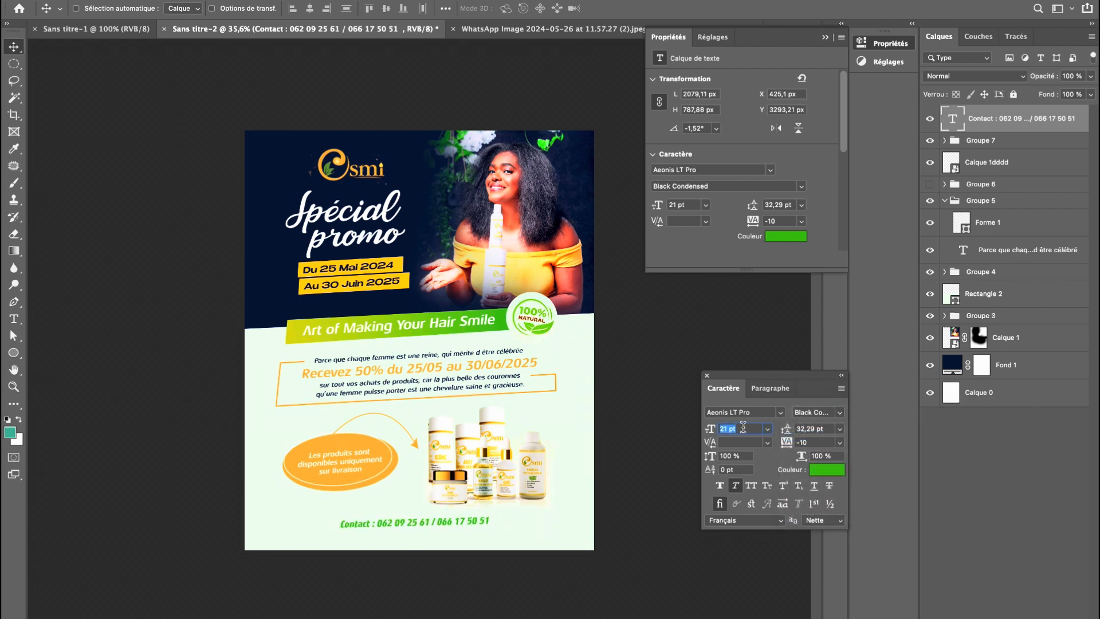
{"action": "key", "text": "Up"}
{"action": "key", "text": "Up"}
{"action": "key", "text": "Up"}
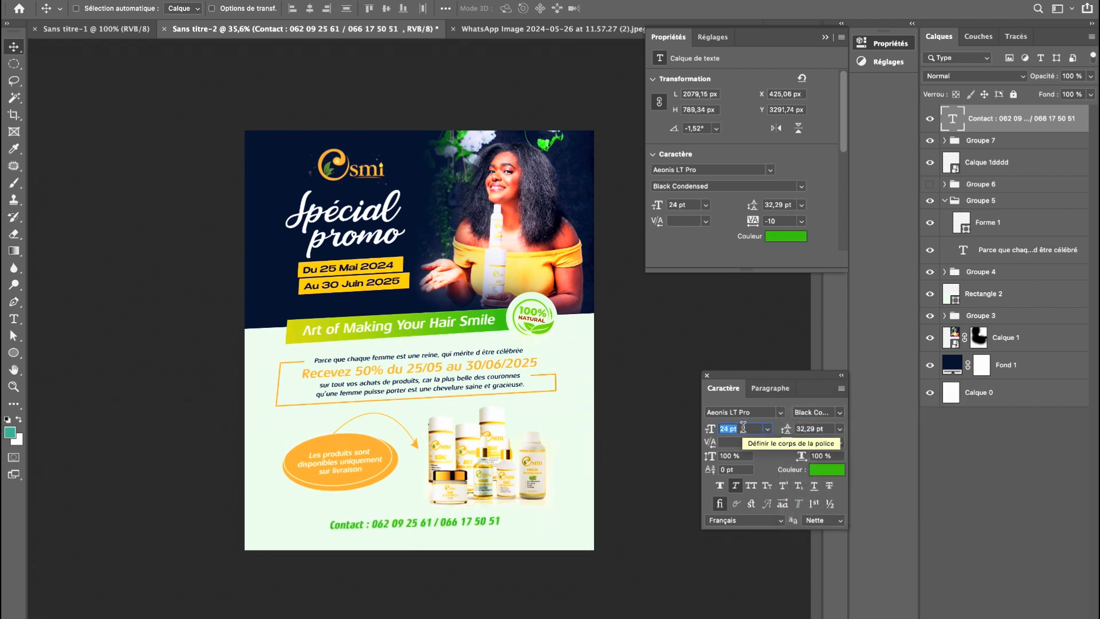
{"action": "key", "text": "Up"}
{"action": "key", "text": "Up"}
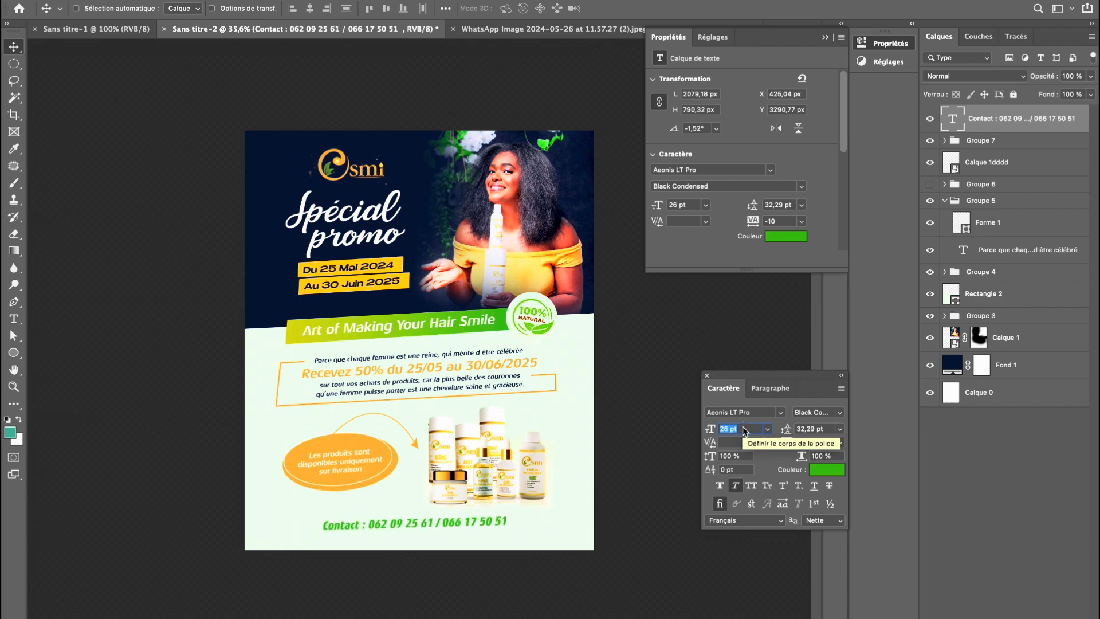
Duplicate the contact line directly beneath the original at the poster's bottom edge.
{"action": "left_click", "coordinate": [399, 524]}
{"action": "left_click_drag", "start_coordinate": [400, 526], "coordinate": [402, 540]}
{"action": "double_click", "coordinate": [401, 539]}
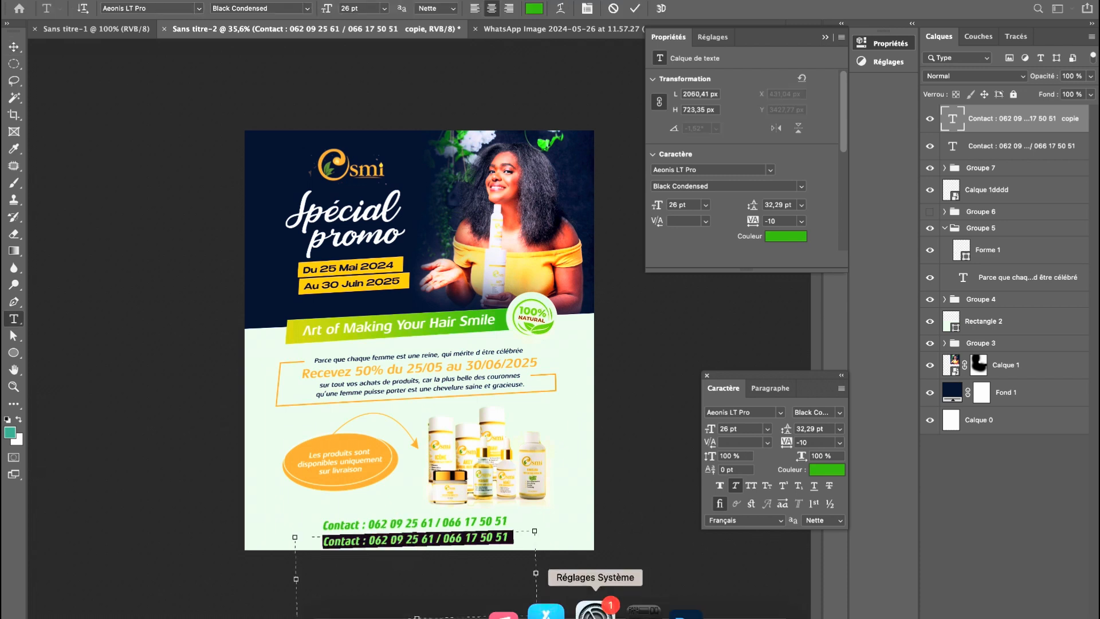
{"action": "left_click", "coordinate": [658, 608]}
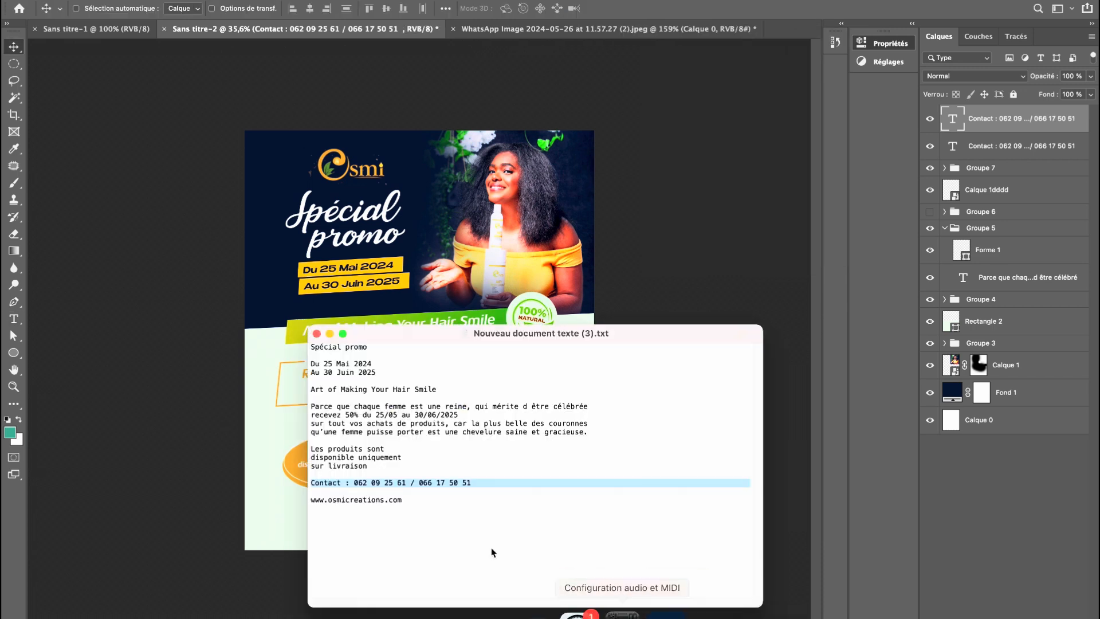
{"action": "triple_click", "coordinate": [386, 500]}
{"action": "key", "text": "super+c"}
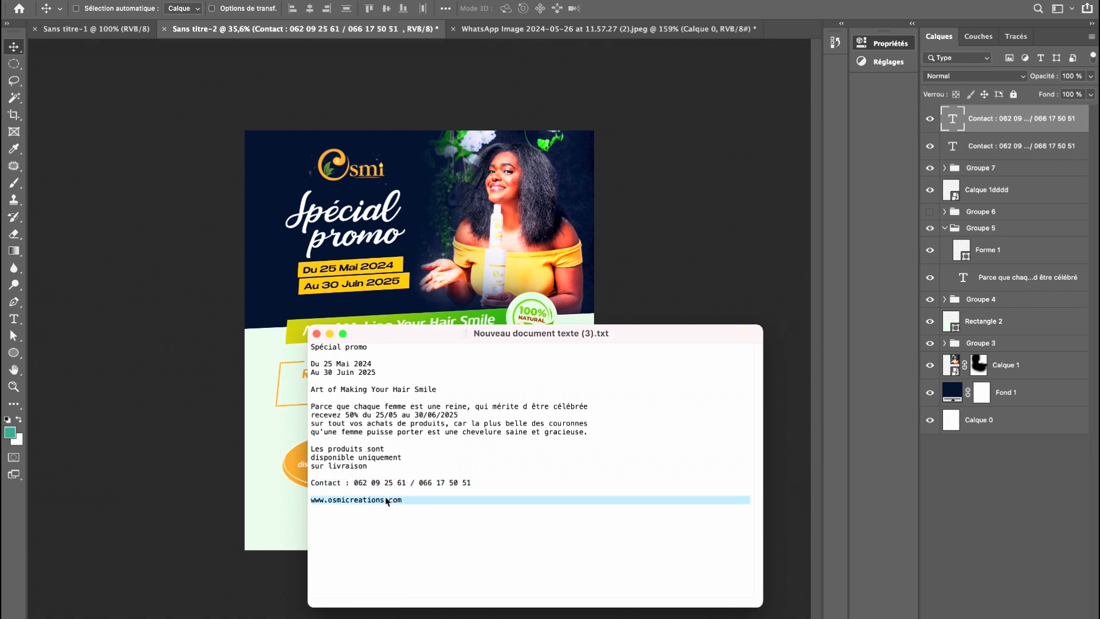
{"action": "left_click", "coordinate": [285, 508]}
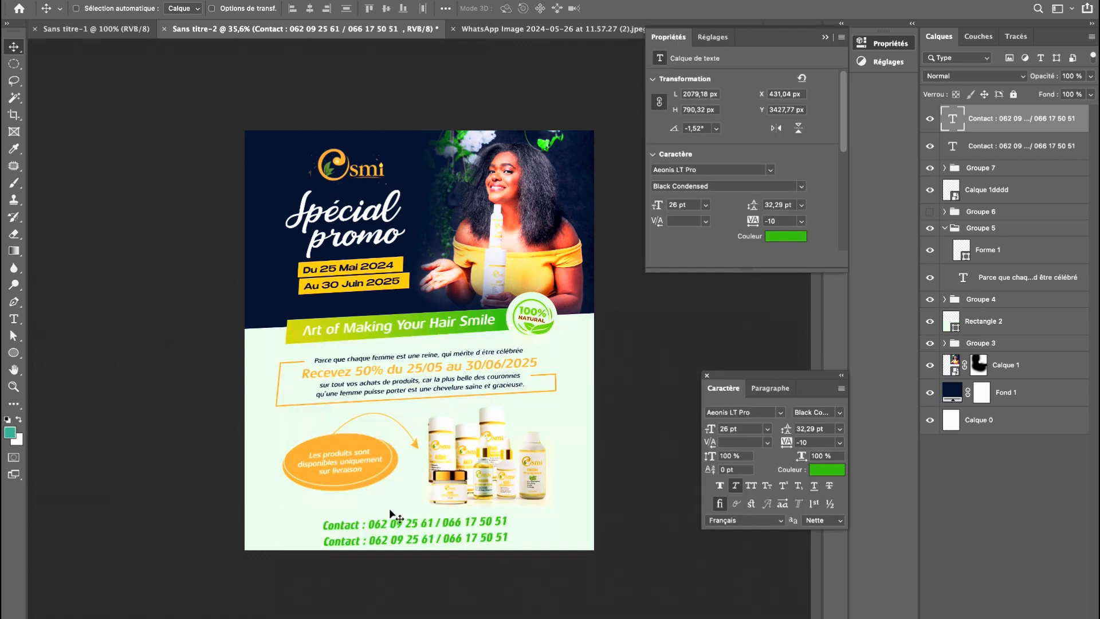
{"action": "double_click", "coordinate": [389, 539]}
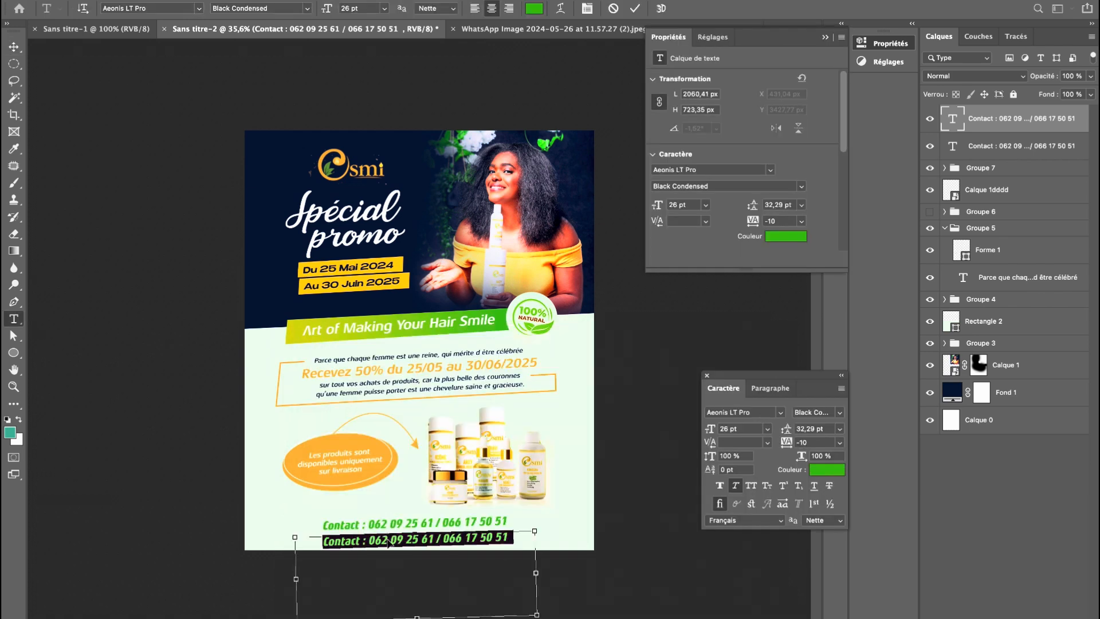
{"action": "key", "text": "super+v"}
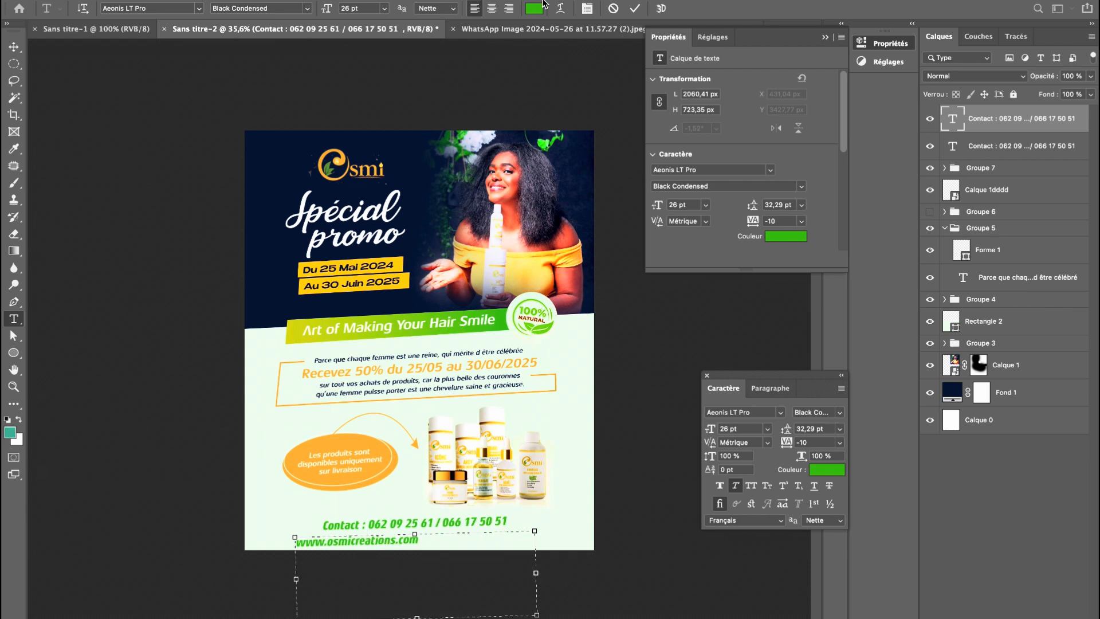
{"action": "left_click", "coordinate": [635, 8]}
{"action": "key", "text": "v"}
{"action": "left_click_drag", "start_coordinate": [409, 529], "coordinate": [459, 524]}
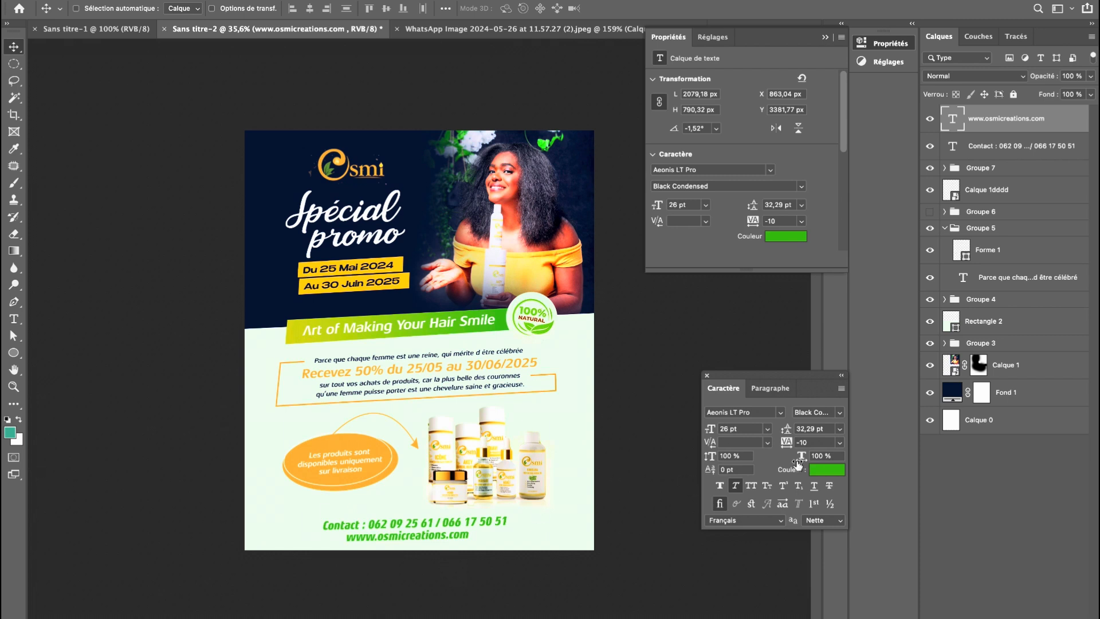
Try the Bold Condensed style on the website line and settle on Bold.
{"action": "left_click", "coordinate": [840, 412]}
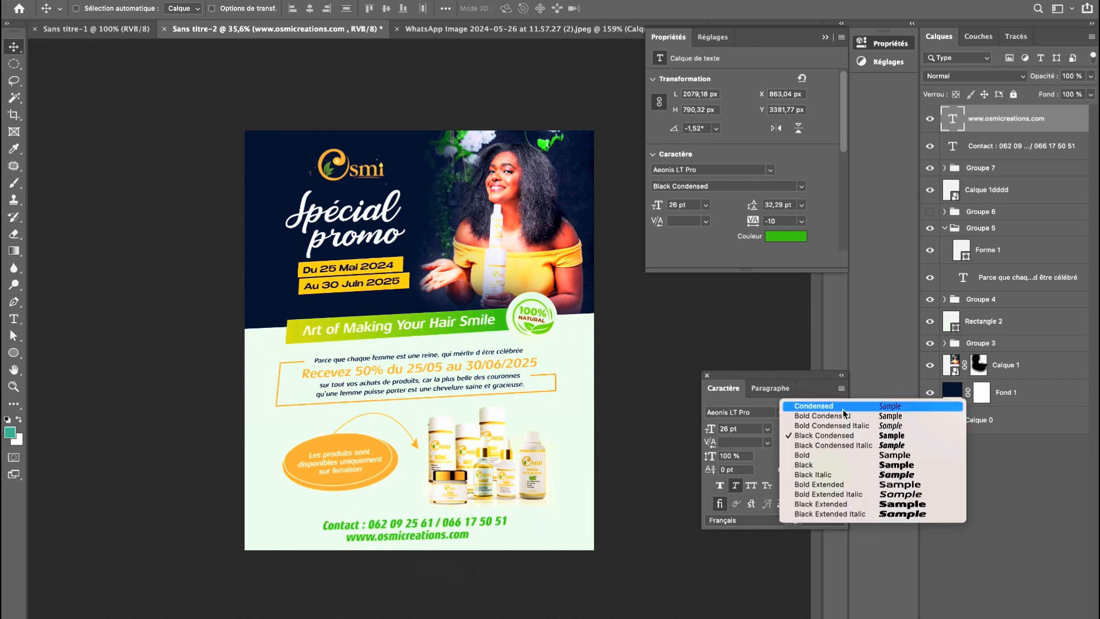
{"action": "left_click", "coordinate": [872, 417]}
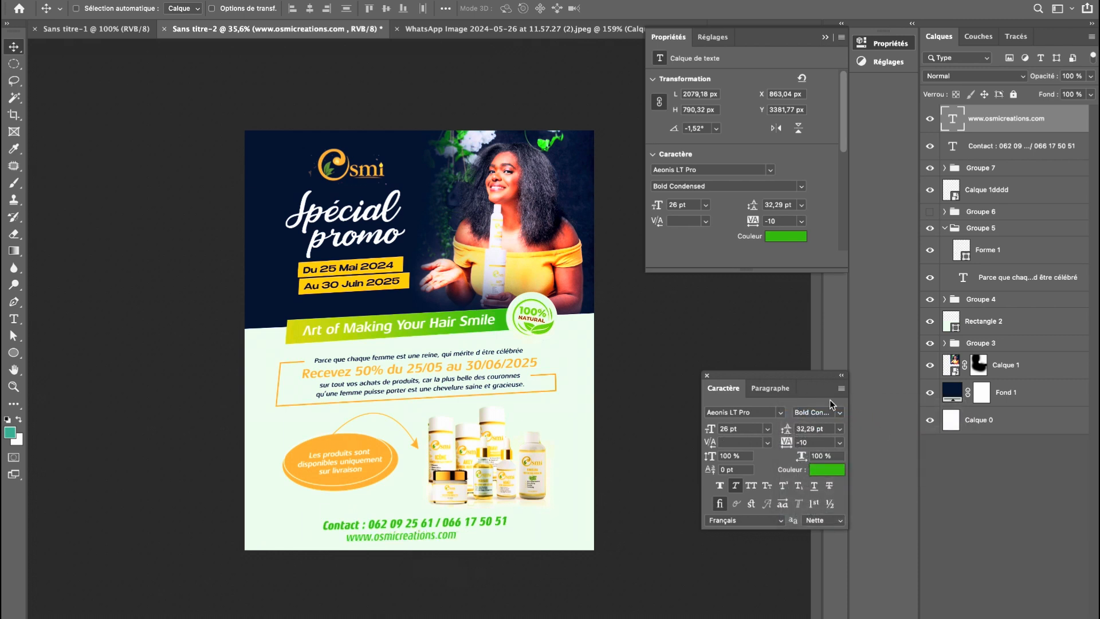
{"action": "left_click", "coordinate": [838, 412]}
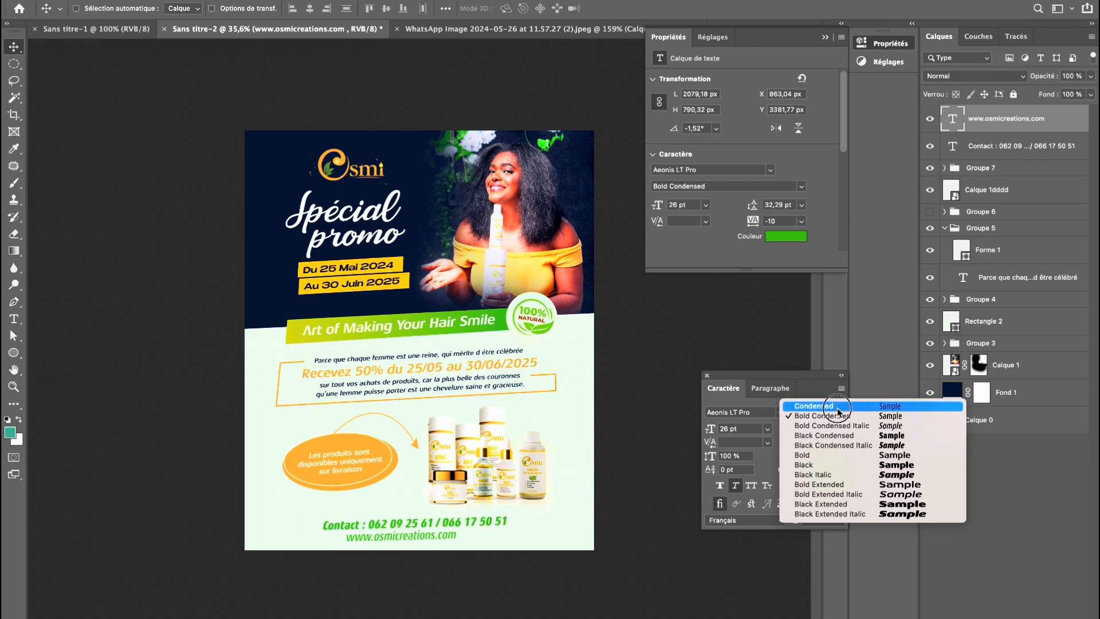
{"action": "left_click", "coordinate": [908, 456]}
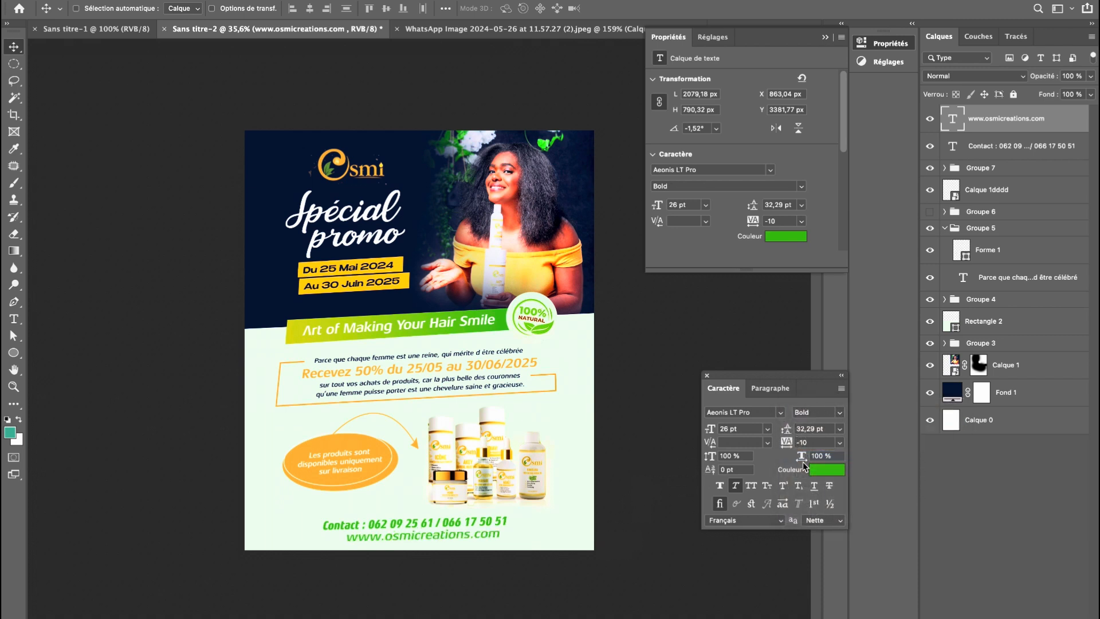
Set the website line's tracking to 50 and reduce its font size to 20 pt.
{"action": "left_click", "coordinate": [840, 443]}
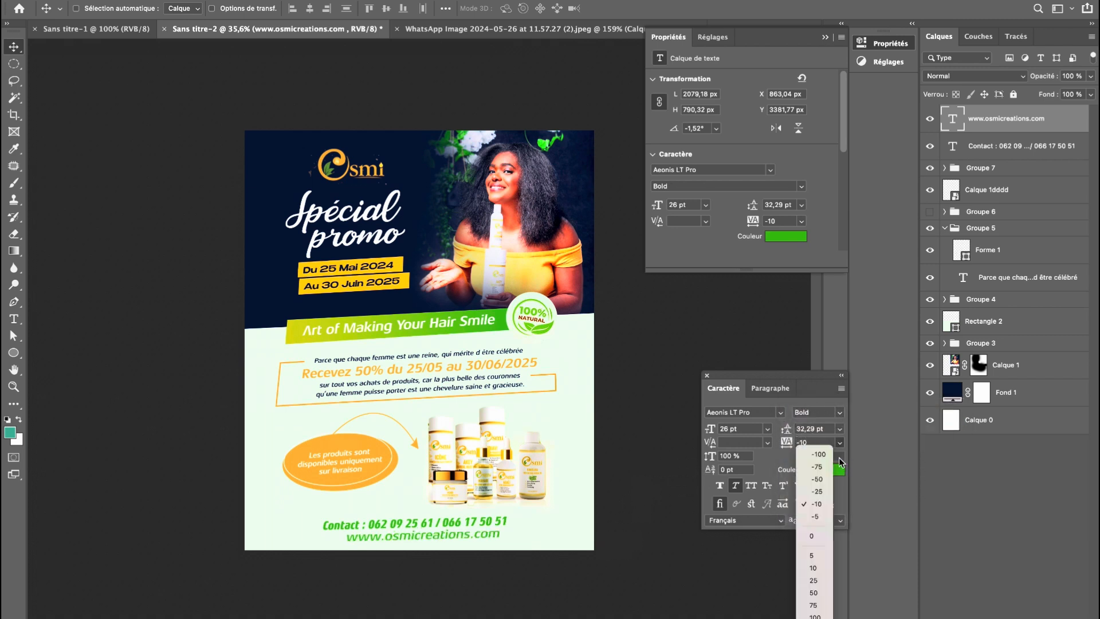
{"action": "left_click", "coordinate": [814, 594]}
{"action": "left_click", "coordinate": [751, 431]}
{"action": "key", "text": "Down"}
{"action": "key", "text": "Down"}
{"action": "key", "text": "Down"}
{"action": "key", "text": "Down"}
{"action": "key", "text": "Down"}
{"action": "key", "text": "Down"}
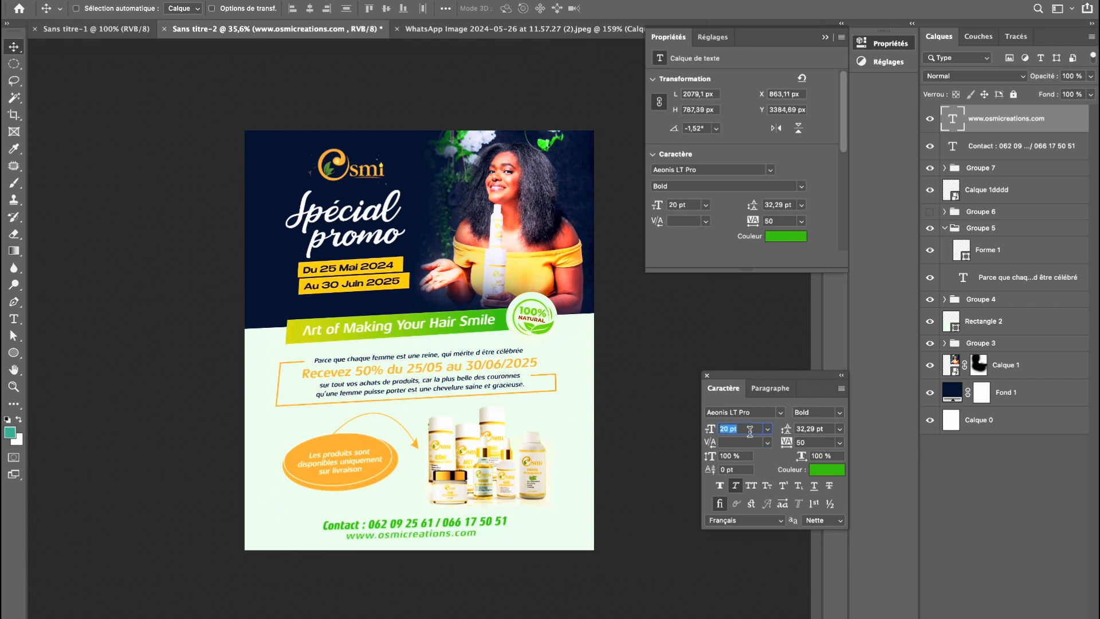
Widen the website line's tracking to 130 and select the contact line's layer.
{"action": "left_click", "coordinate": [823, 441]}
{"action": "type", "text": "130"}
{"action": "key", "text": "Return"}
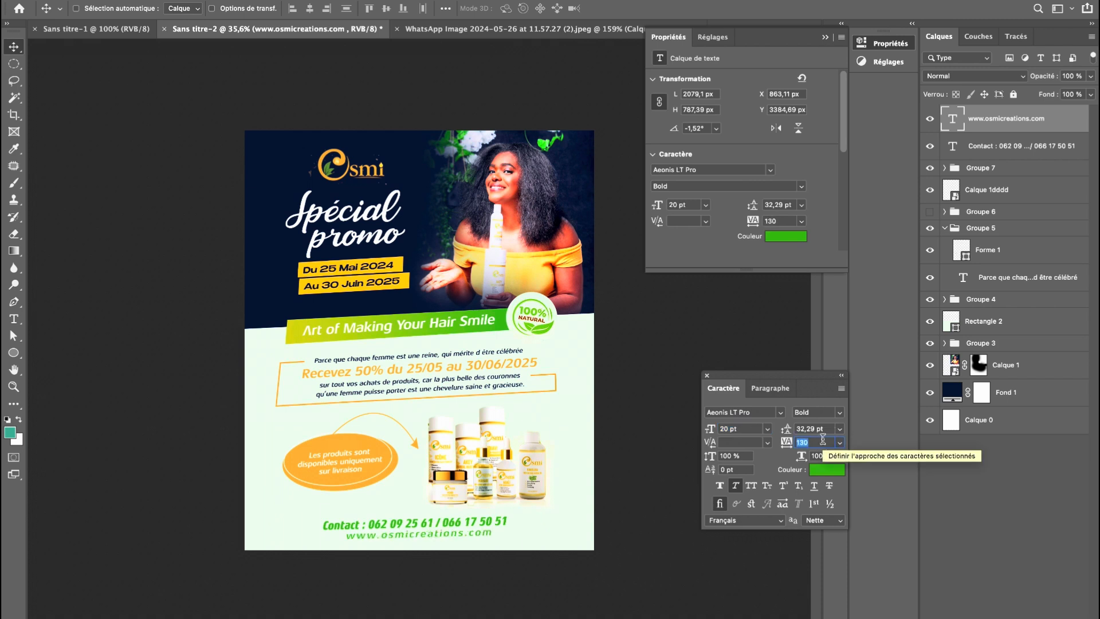
{"action": "left_click", "coordinate": [980, 152]}
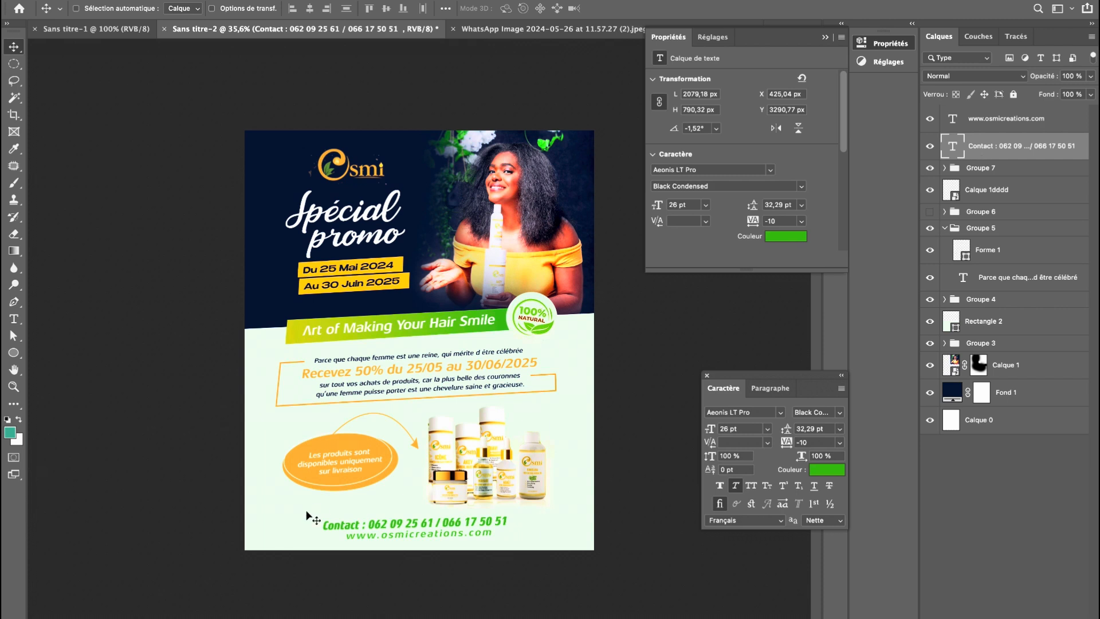
Nudge the contact phone line upward by about 33 px.
{"action": "key", "text": "Up"}
{"action": "key", "text": "Up"}
{"action": "key", "text": "Up"}
{"action": "key", "text": "Up"}
{"action": "key", "text": "Up"}
{"action": "key", "text": "Up"}
{"action": "key", "text": "Up"}
{"action": "key", "text": "Up"}
{"action": "key", "text": "Up"}
{"action": "key", "text": "Up"}
{"action": "key", "text": "Up"}
{"action": "key", "text": "Up"}
{"action": "key", "text": "Up"}
{"action": "key", "text": "Up"}
{"action": "key", "text": "Up"}
{"action": "key", "text": "Up"}
{"action": "key", "text": "Up"}
{"action": "key", "text": "Up"}
{"action": "key", "text": "Up"}
{"action": "key", "text": "Up"}
{"action": "key", "text": "Up"}
{"action": "key", "text": "Up"}
{"action": "key", "text": "Up"}
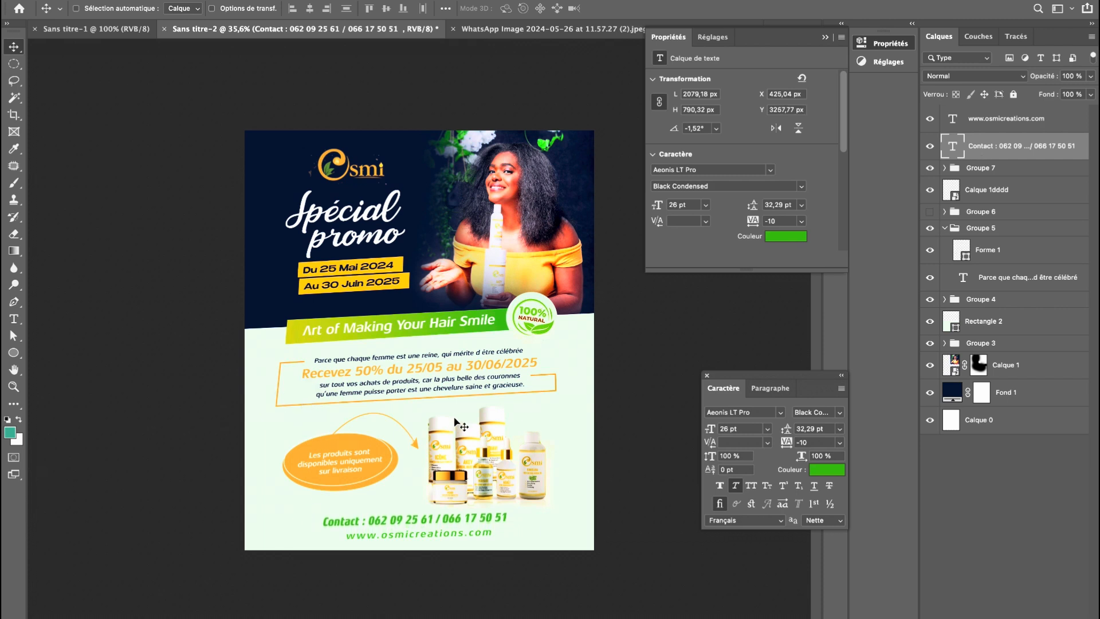
Duplicate the green gradient banner over the website line and place the copy's layer directly beneath the contact text layer.
{"action": "left_click", "coordinate": [504, 325], "text": "ctrl"}
{"action": "left_click_drag", "start_coordinate": [504, 325], "coordinate": [492, 535]}
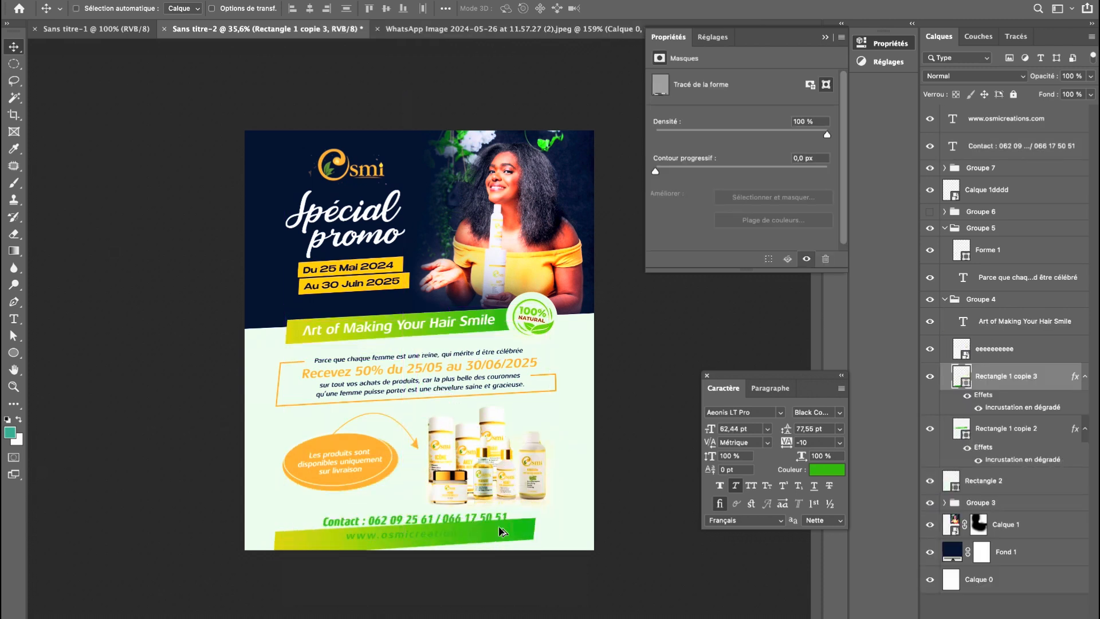
{"action": "left_click_drag", "start_coordinate": [963, 384], "coordinate": [965, 161]}
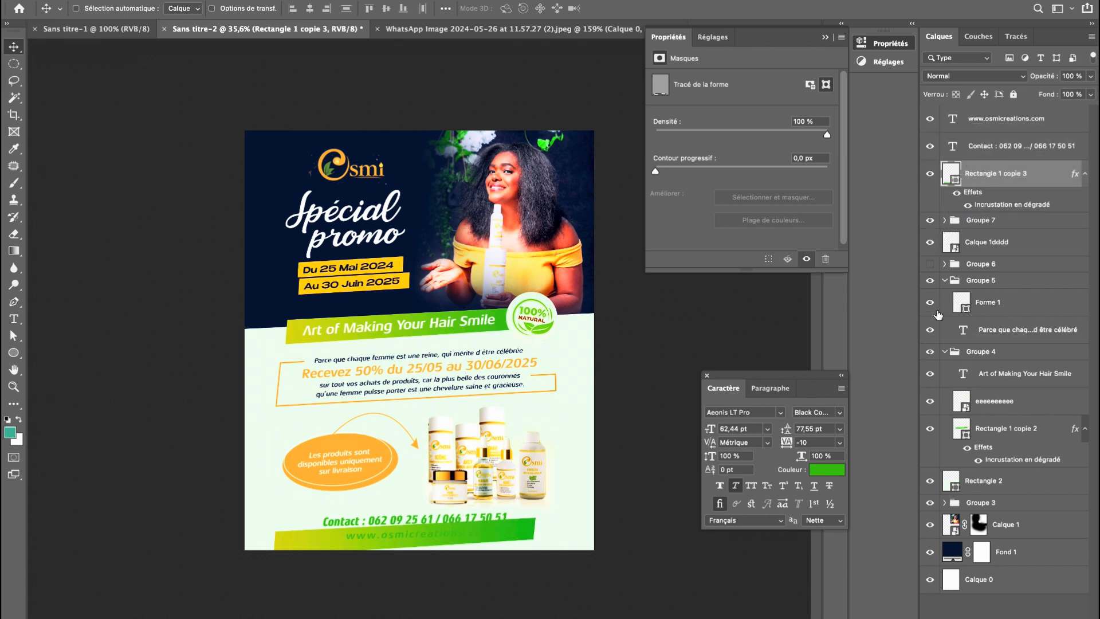
{"action": "left_click", "coordinate": [946, 281]}
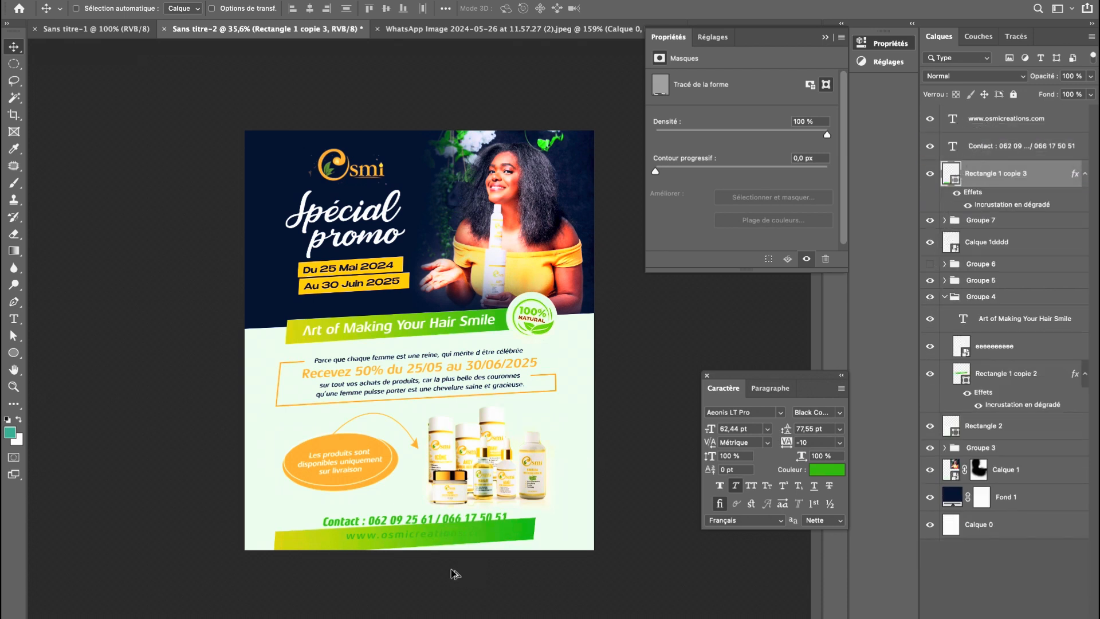
Rotate the copied green banner to a flatter tilt that follows the slant of the website text.
{"action": "scroll", "coordinate": [452, 570], "scroll_direction": "down", "scroll_amount": 3}
{"action": "scroll", "coordinate": [451, 570], "scroll_direction": "up", "scroll_amount": 6}
{"action": "scroll", "coordinate": [452, 570], "scroll_direction": "up", "scroll_amount": 1}
{"action": "left_click_drag", "start_coordinate": [449, 567], "coordinate": [455, 436]}
{"action": "left_click_drag", "start_coordinate": [577, 489], "coordinate": [602, 487]}
{"action": "key", "text": "super+t"}
{"action": "double_click", "coordinate": [503, 539]}
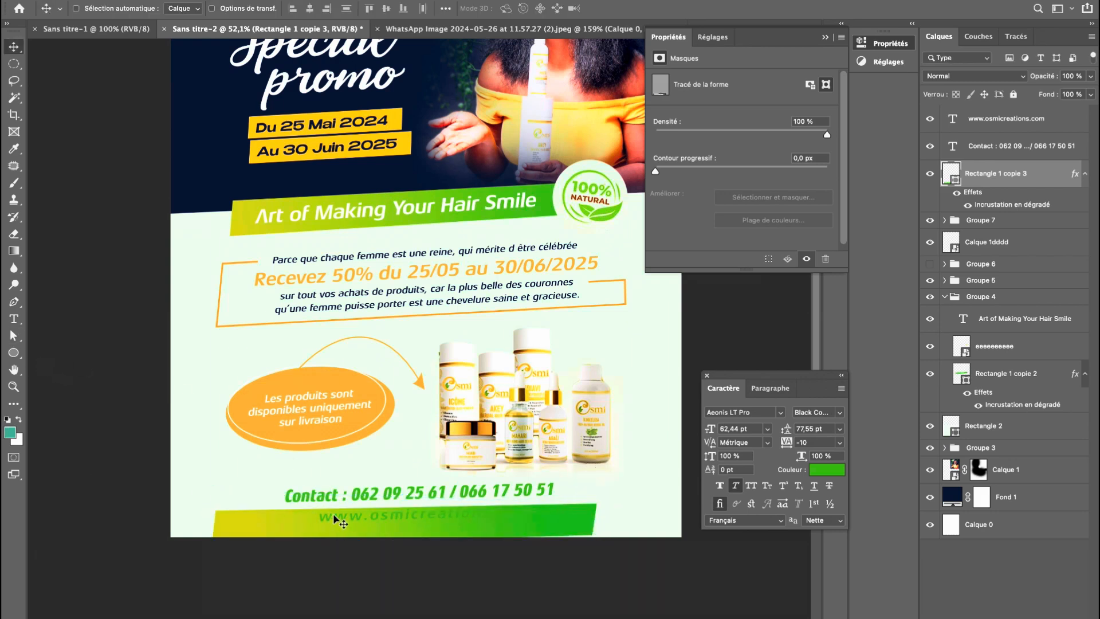
Change the website text colour to white (ffffff).
{"action": "left_click", "coordinate": [982, 127]}
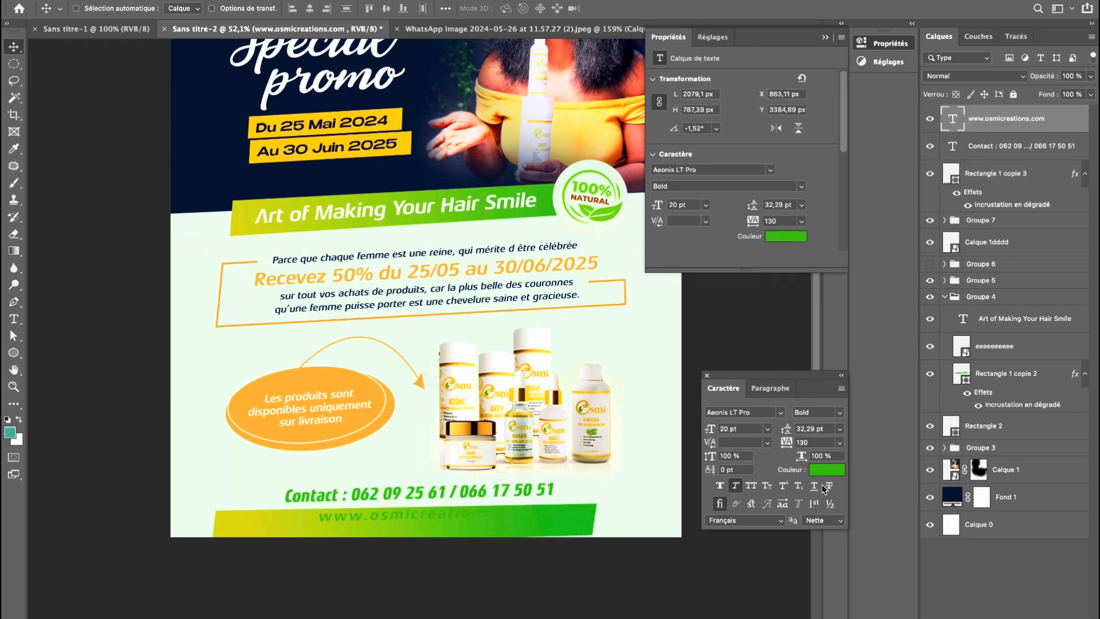
{"action": "left_click", "coordinate": [826, 470]}
{"action": "left_click", "coordinate": [609, 187]}
{"action": "left_click", "coordinate": [533, 94]}
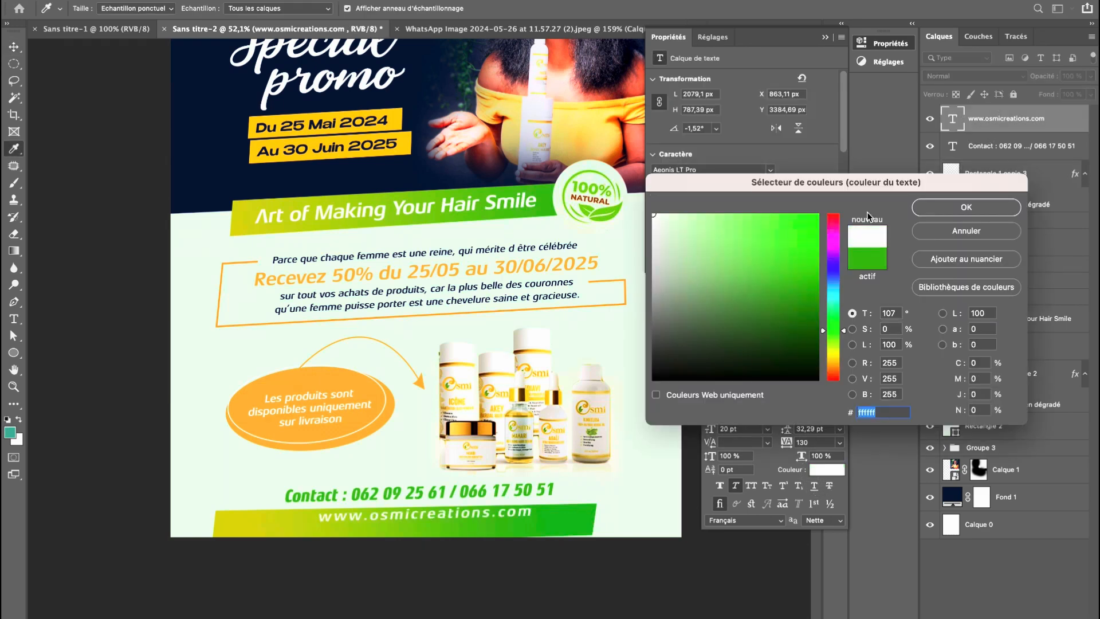
{"action": "left_click", "coordinate": [958, 211]}
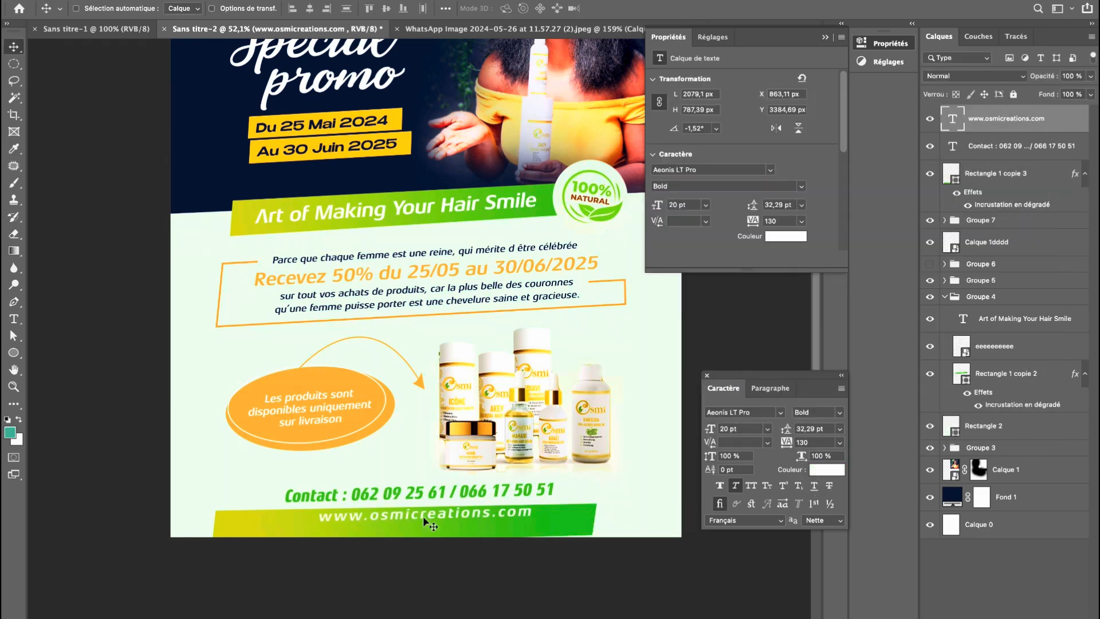
Reshape the copied green banner's path to about 1966 by 166 px so it fits closely around the website text.
{"action": "left_click", "coordinate": [952, 173]}
{"action": "left_click", "coordinate": [13, 336]}
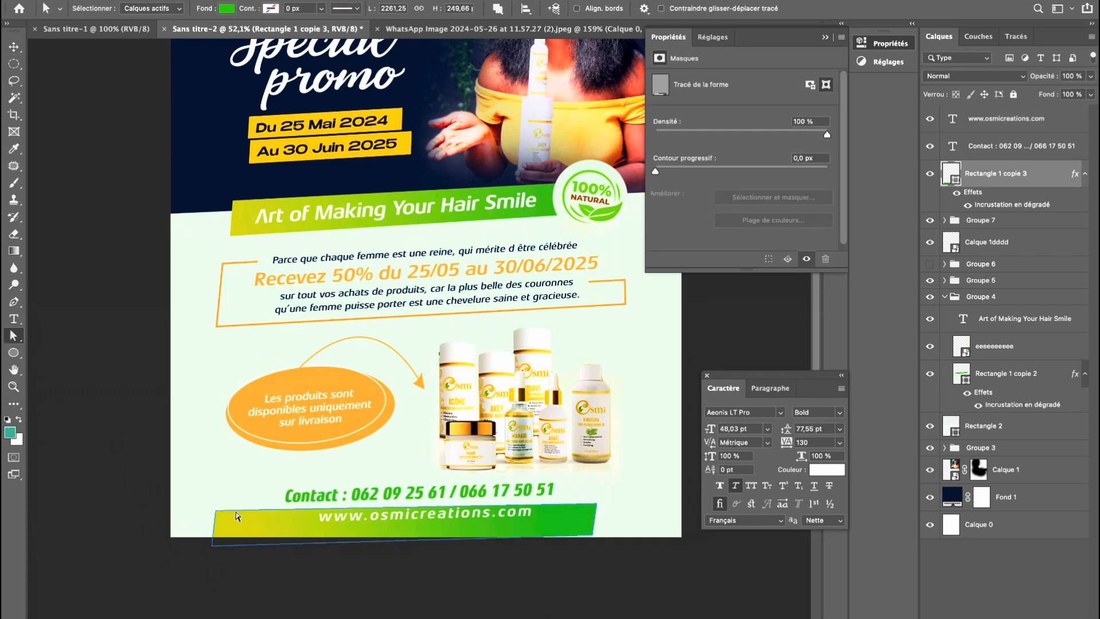
{"action": "left_click_drag", "start_coordinate": [212, 545], "coordinate": [266, 513]}
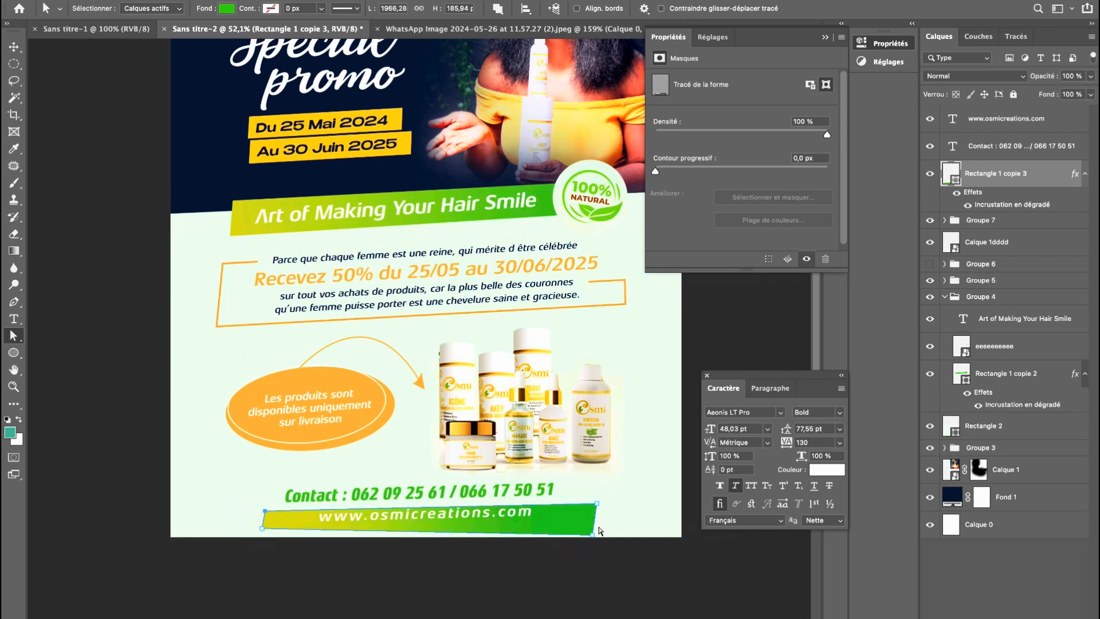
{"action": "mouse_move", "coordinate": [592, 536]}
{"action": "left_mouse_down"}
{"action": "mouse_move", "coordinate": [596, 500]}
{"action": "mouse_move", "coordinate": [595, 522]}
{"action": "left_mouse_up"}
{"action": "left_click", "coordinate": [594, 520]}
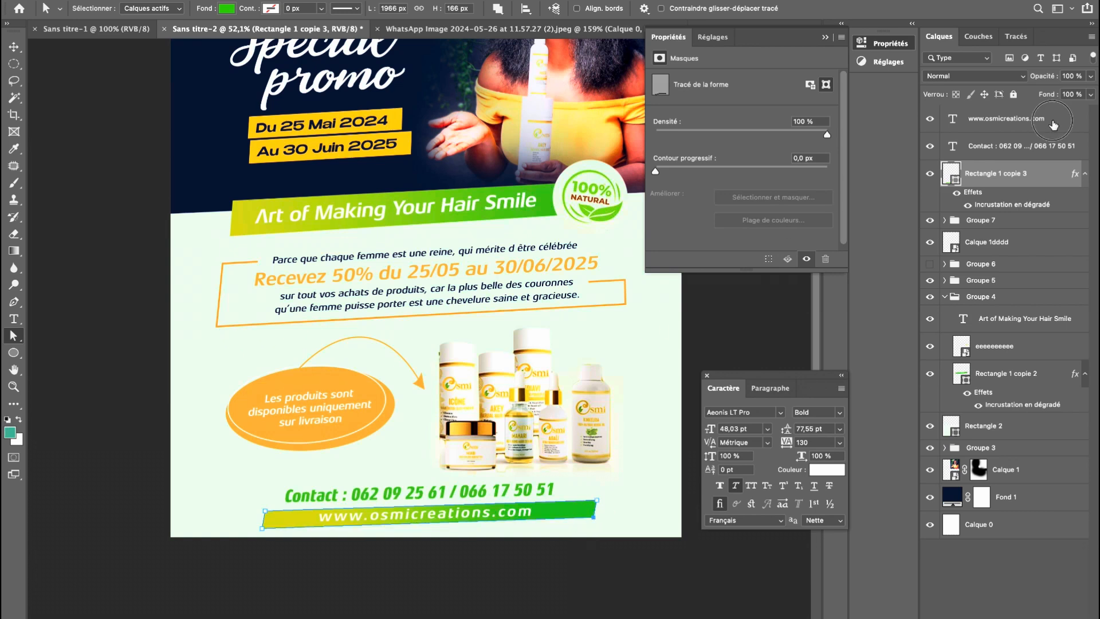
Set the website text's font size to 16 pt.
{"action": "left_click", "coordinate": [1057, 122]}
{"action": "left_click", "coordinate": [734, 430]}
{"action": "key", "text": "Down"}
{"action": "key", "text": "Down"}
{"action": "key", "text": "Down"}
{"action": "key", "text": "Down"}
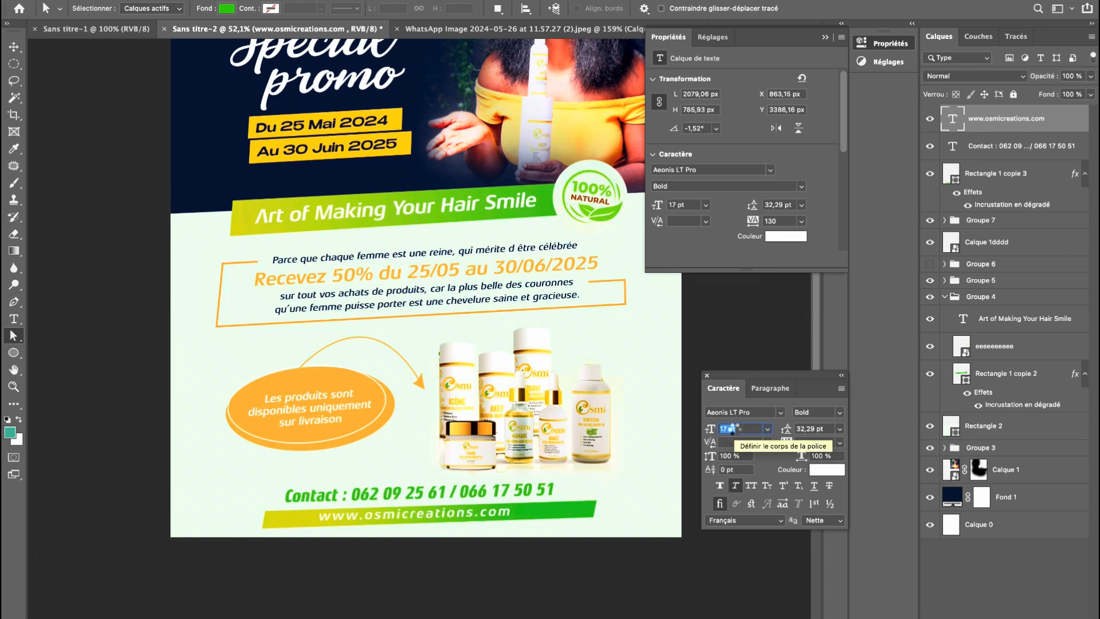
{"action": "left_click", "coordinate": [428, 493]}
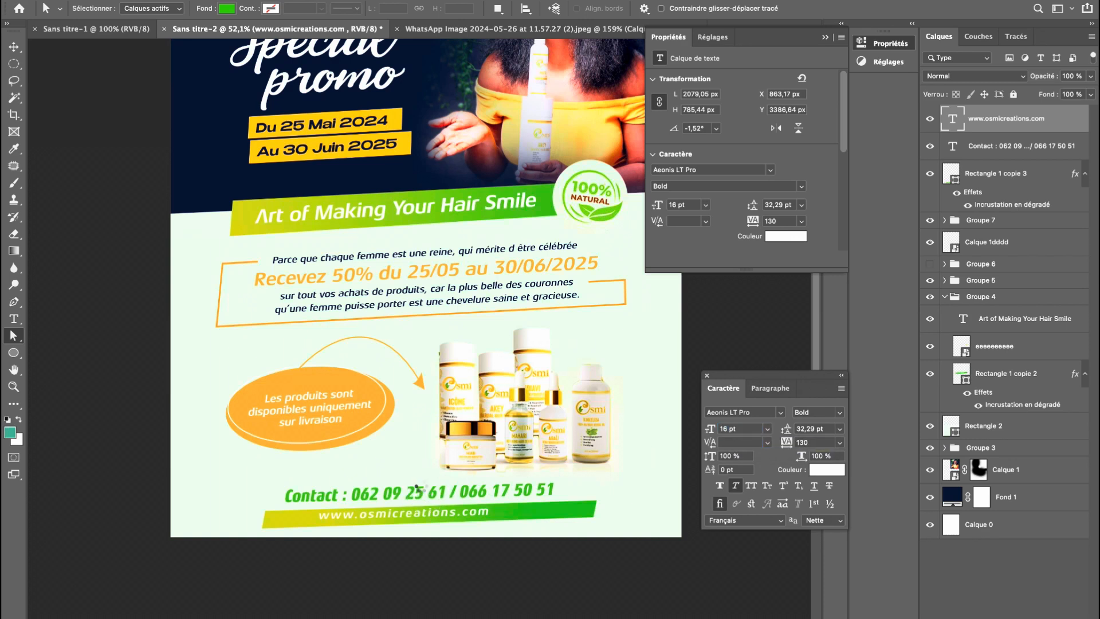
Move the website text to the right and slightly down to centre it on the green banner.
{"action": "key", "text": "v"}
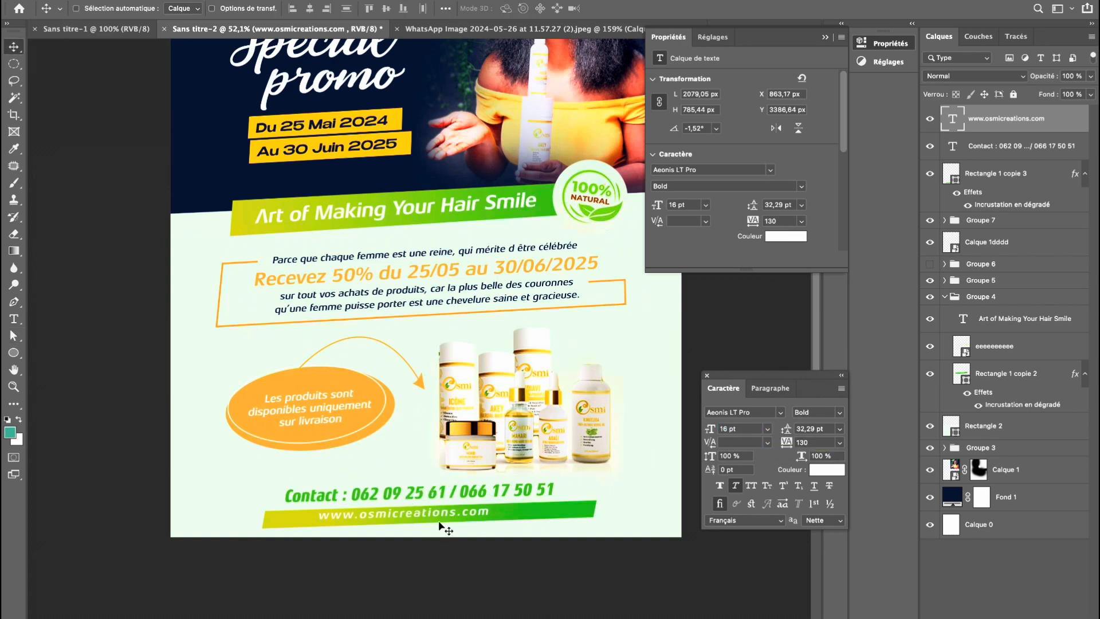
{"action": "left_click_drag", "start_coordinate": [428, 454], "coordinate": [463, 492]}
{"action": "key", "text": "Down"}
{"action": "key", "text": "Down"}
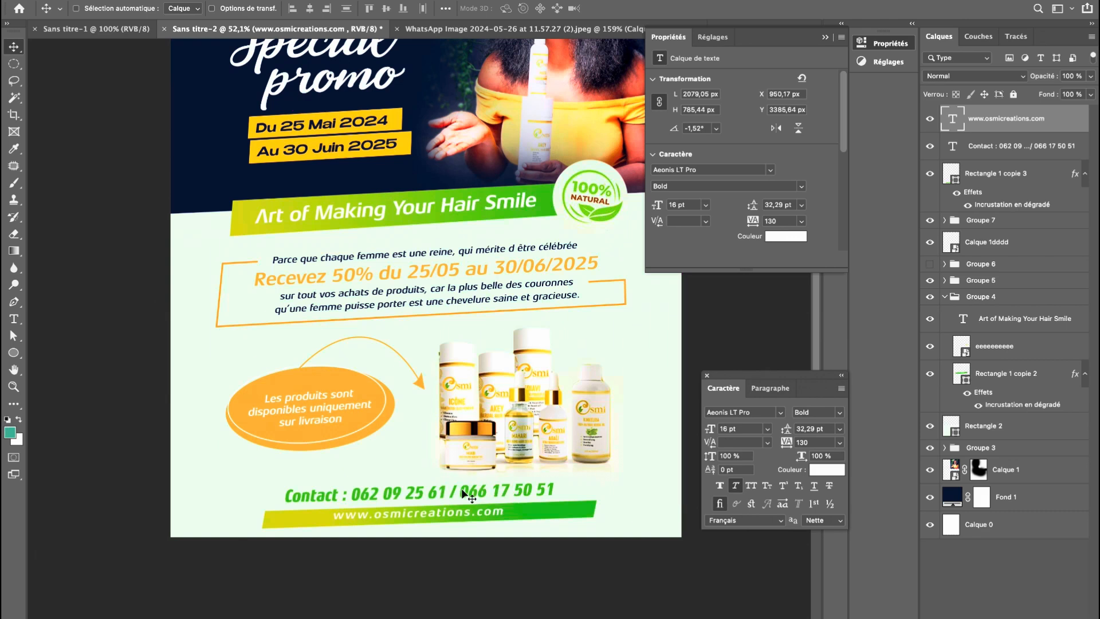
Rotate the green banner behind the website text by about 0.37° and scale it to about 98%.
{"action": "left_click", "coordinate": [1018, 173]}
{"action": "key", "text": "ctrl+t"}
{"action": "left_click_drag", "start_coordinate": [618, 519], "coordinate": [620, 527]}
{"action": "double_click", "coordinate": [564, 522]}
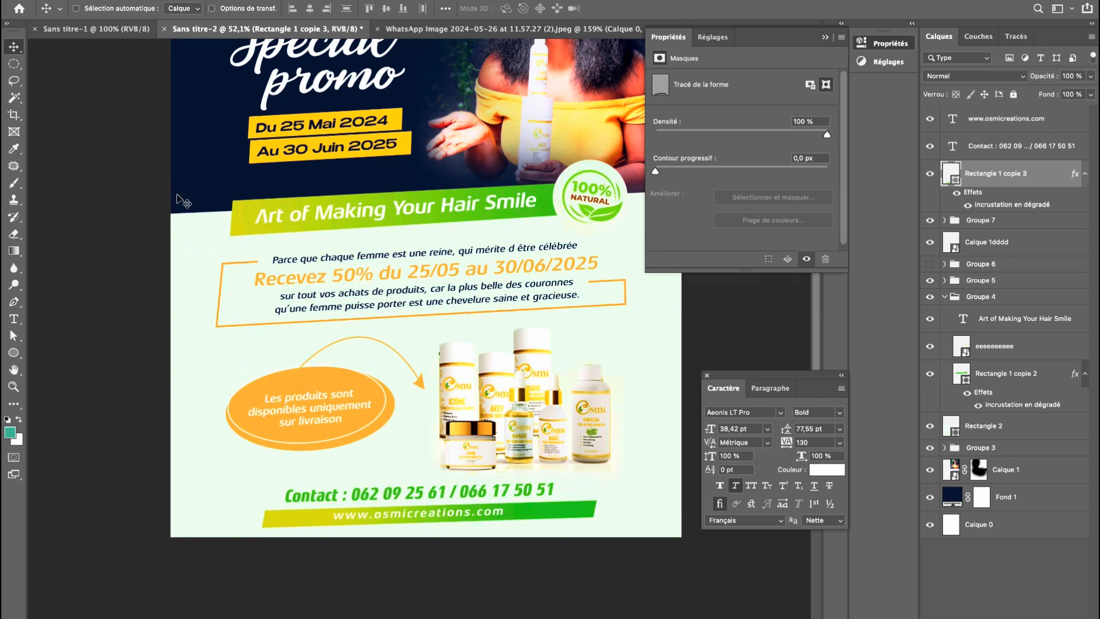
{"action": "key", "text": "ctrl+t"}
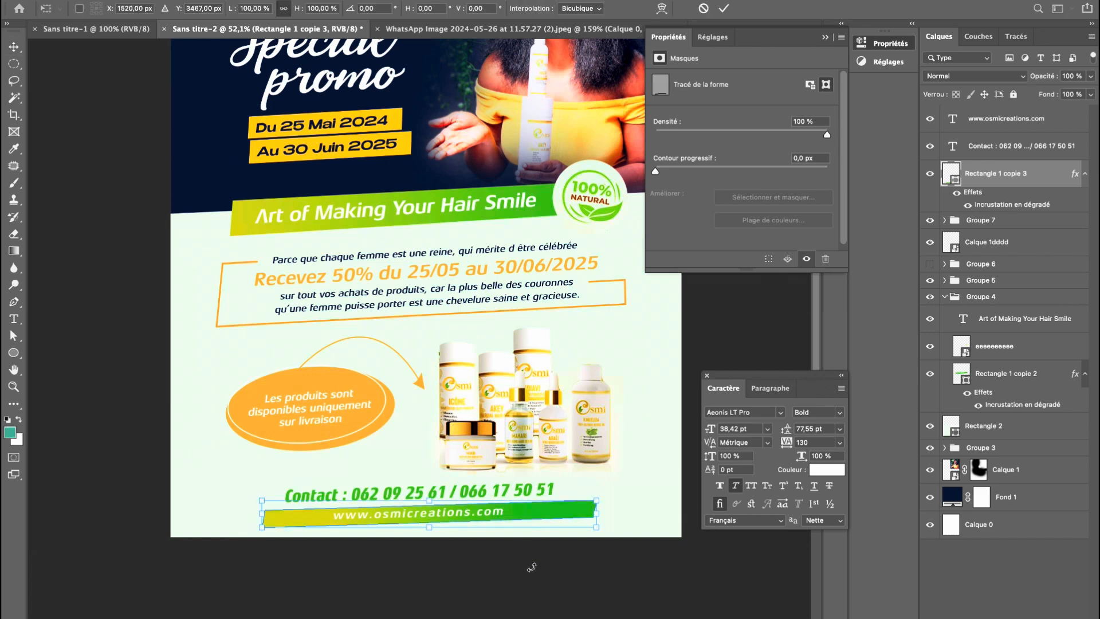
{"action": "left_click_drag", "start_coordinate": [607, 541], "coordinate": [590, 515]}
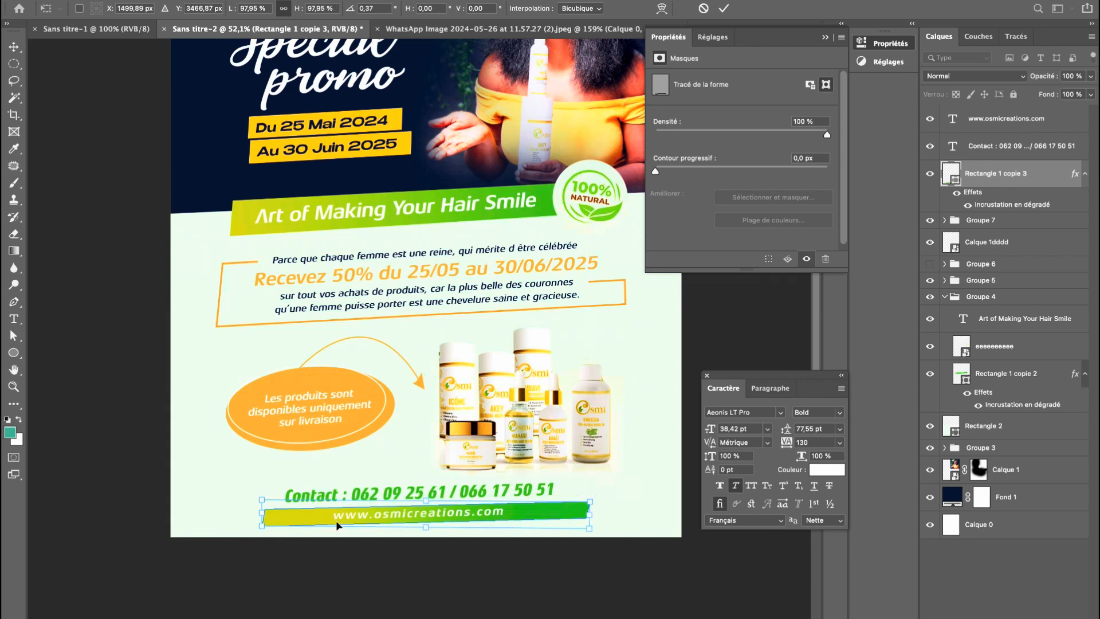
{"action": "key", "text": "Return"}
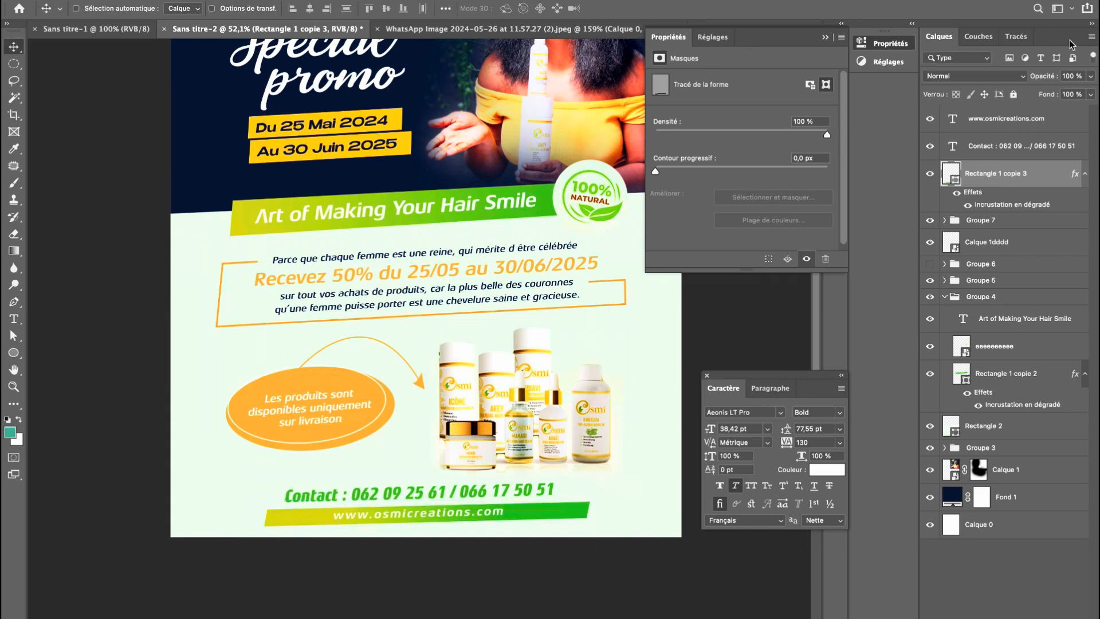
Set the tracking of the website text to 210.
{"action": "left_click", "coordinate": [997, 129]}
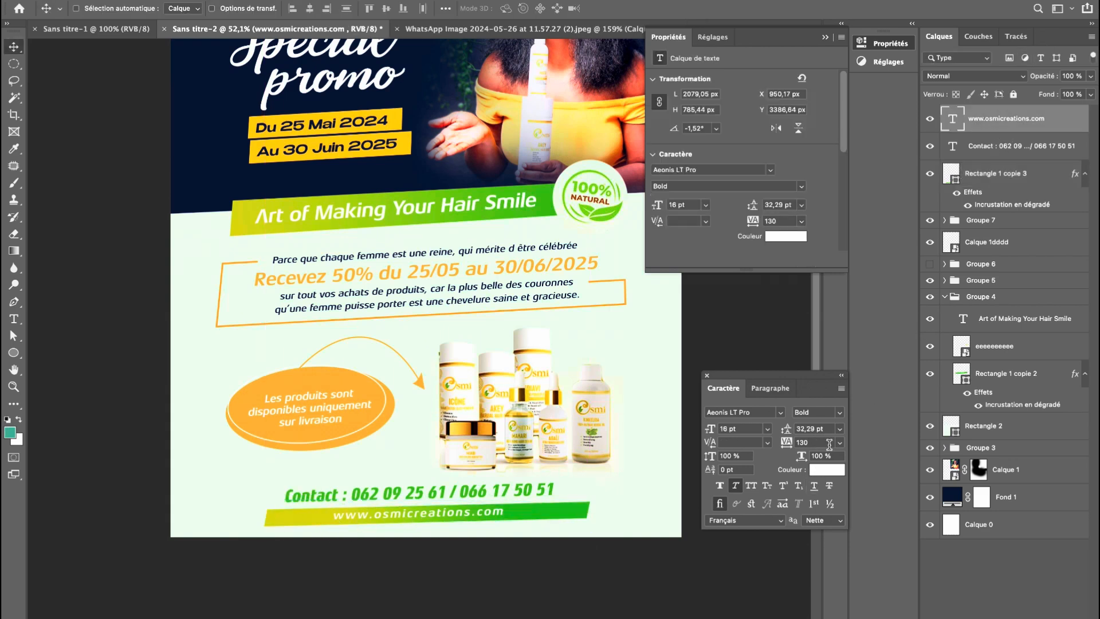
{"action": "key", "text": "Up"}
{"action": "key", "text": "Up"}
{"action": "key", "text": "Up"}
{"action": "key", "text": "Up"}
{"action": "key", "text": "Up"}
{"action": "key", "text": "Up"}
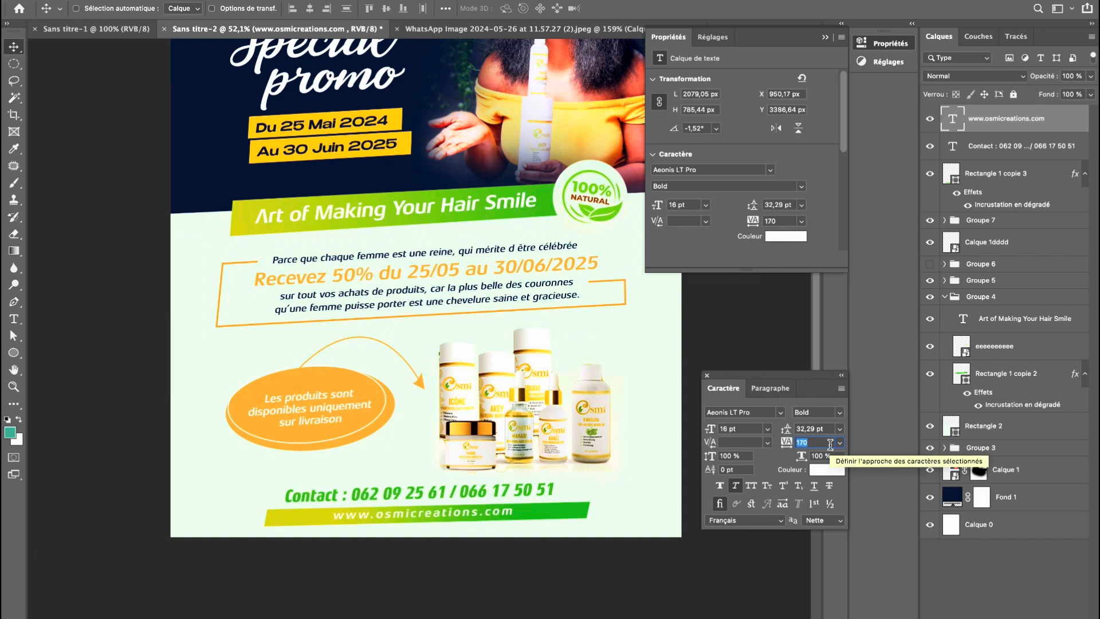
{"action": "key", "text": "Up"}
{"action": "key", "text": "Up"}
{"action": "key", "text": "Up"}
{"action": "key", "text": "Up"}
{"action": "key", "text": "Up"}
{"action": "key", "text": "Up"}
{"action": "key", "text": "Up"}
{"action": "key", "text": "Up"}
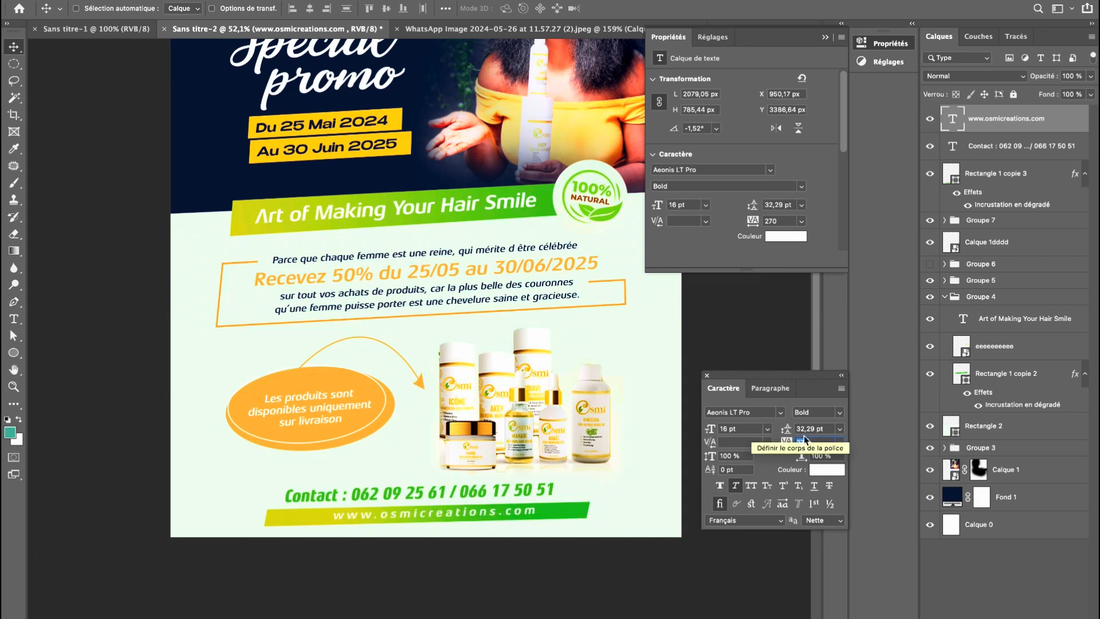
{"action": "key", "text": "Down"}
{"action": "key", "text": "Down"}
{"action": "key", "text": "Down"}
{"action": "key", "text": "Down"}
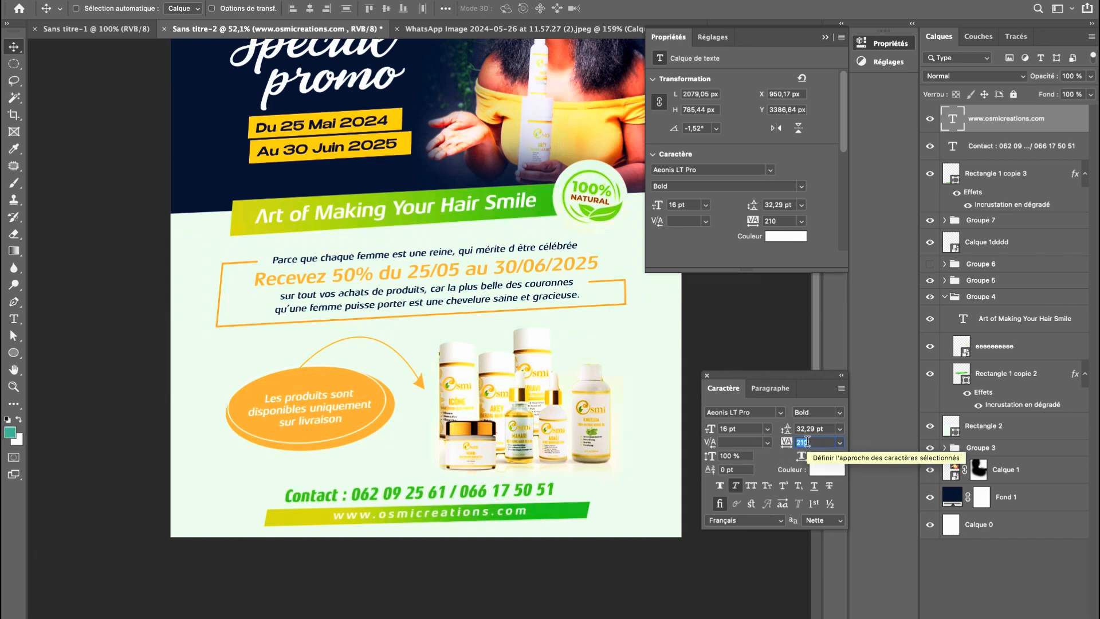
Try slightly larger and smaller font sizes on the website text.
{"action": "left_click", "coordinate": [754, 433]}
{"action": "key", "text": "Up"}
{"action": "key", "text": "Down"}
{"action": "key", "text": "Down"}
{"action": "key", "text": "Up"}
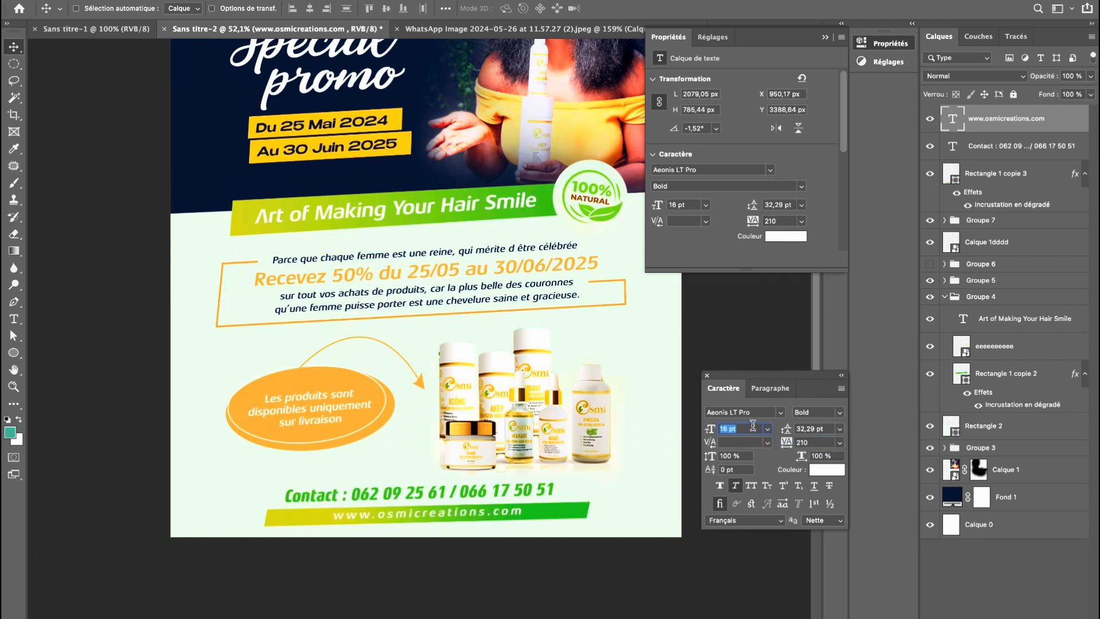
{"action": "left_click", "coordinate": [534, 449]}
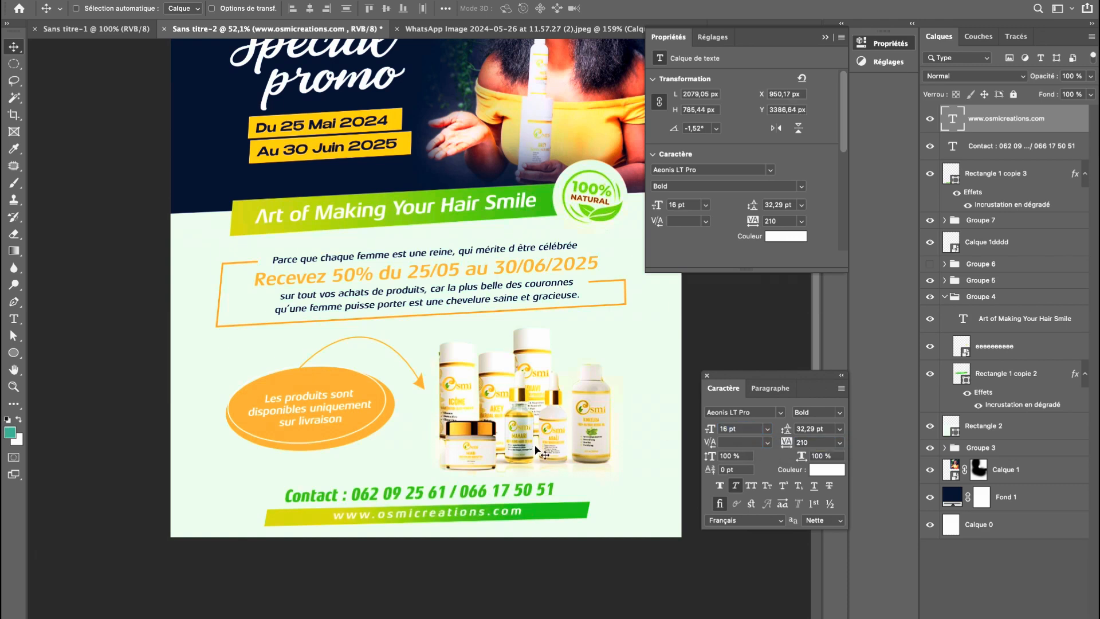
Group the website text with its green banner and shift the group slightly left.
{"action": "left_click", "coordinate": [1003, 172], "text": "super"}
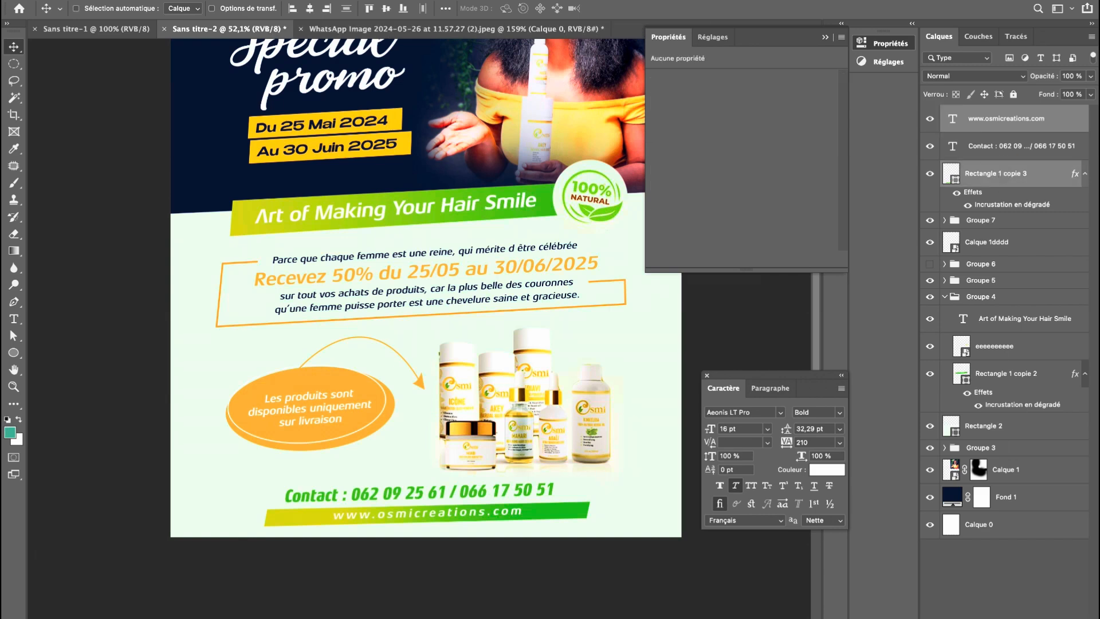
{"action": "left_click", "coordinate": [310, 9]}
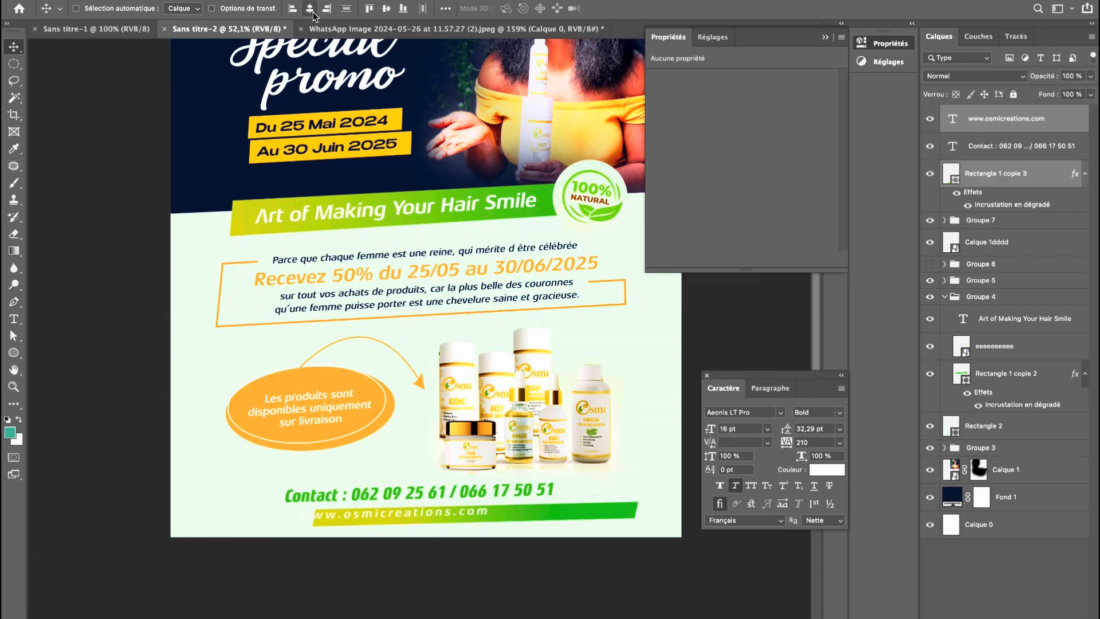
{"action": "left_click", "coordinate": [312, 10]}
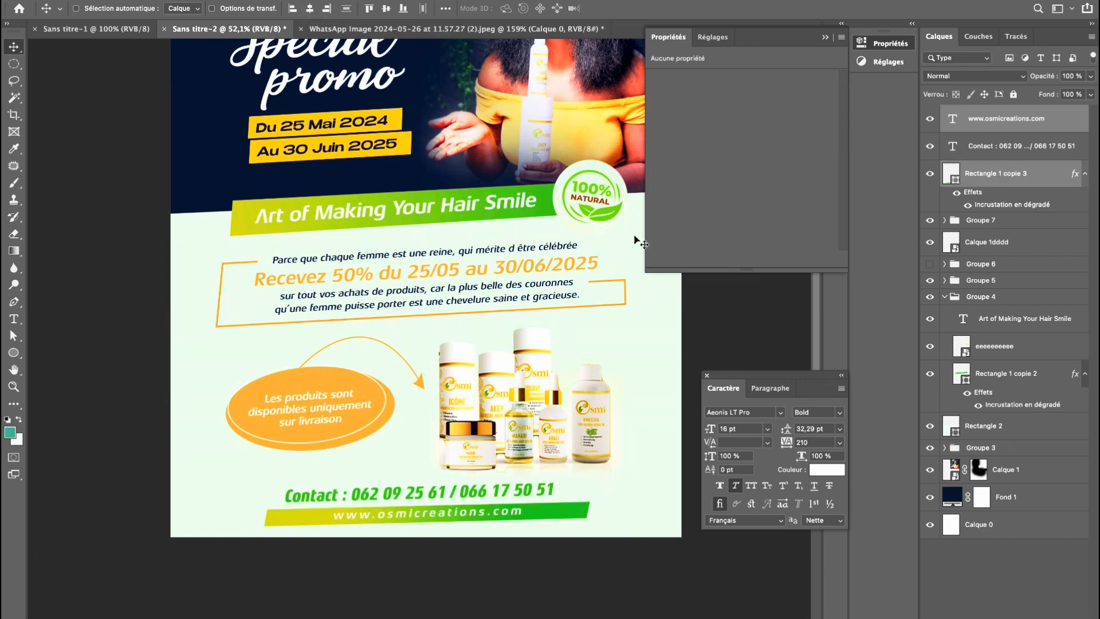
{"action": "key", "text": "ctrl+g"}
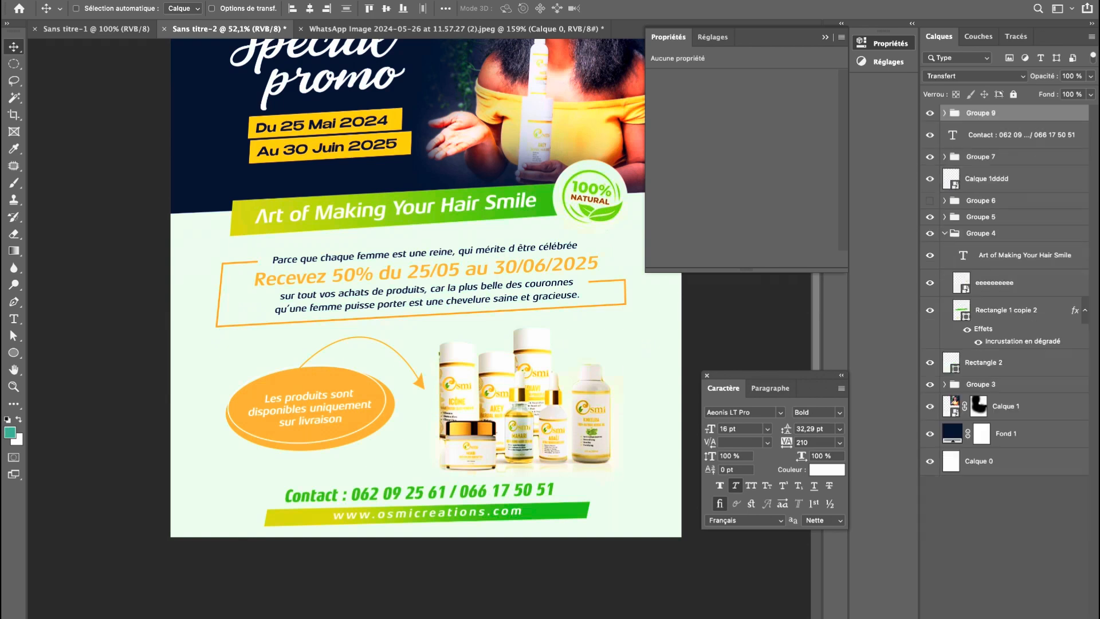
{"action": "left_click_drag", "start_coordinate": [433, 510], "coordinate": [425, 509]}
{"action": "key", "text": "ctrl+0"}
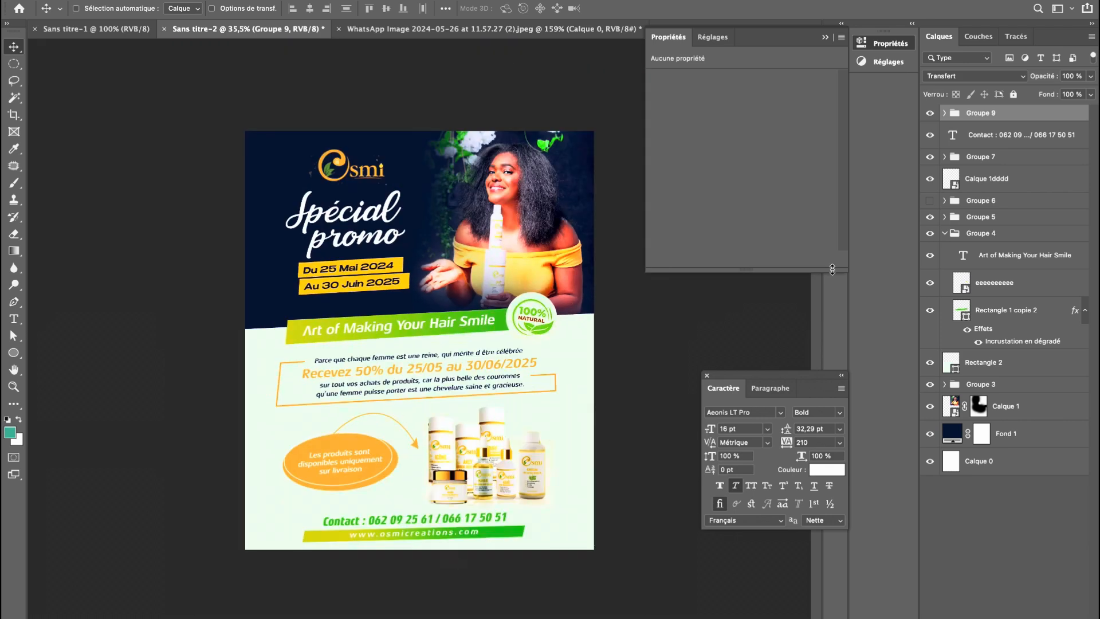
Group the contact line with the website banner group and nudge the new group slightly upward.
{"action": "left_click", "coordinate": [1000, 137], "text": "super"}
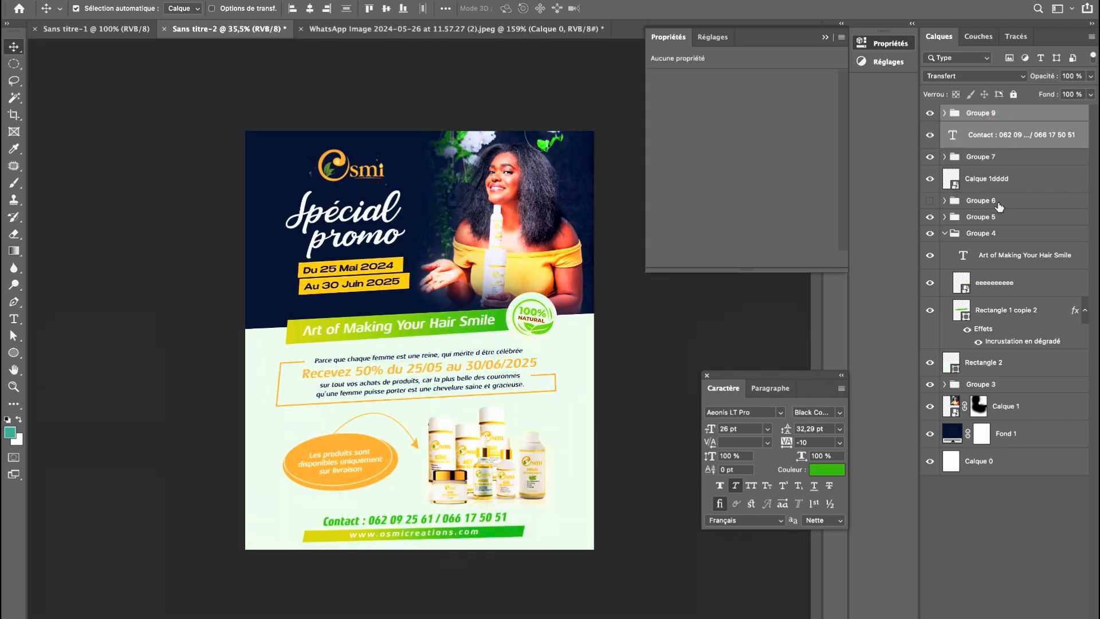
{"action": "key", "text": "super+g"}
{"action": "key", "text": "Up"}
{"action": "key", "text": "Up"}
{"action": "key", "text": "Up"}
{"action": "key", "text": "Up"}
{"action": "key", "text": "Up"}
{"action": "key", "text": "Up"}
{"action": "key", "text": "Up"}
{"action": "key", "text": "Up"}
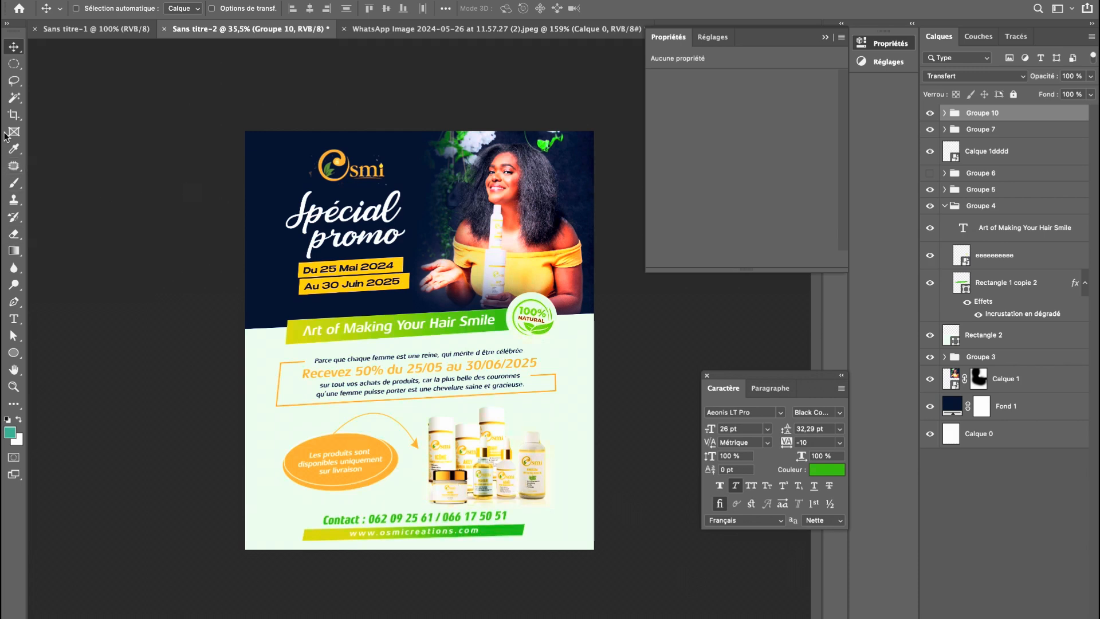
Extend the canvas slightly at the flyer's bottom edge with the Crop tool.
{"action": "left_click", "coordinate": [14, 113]}
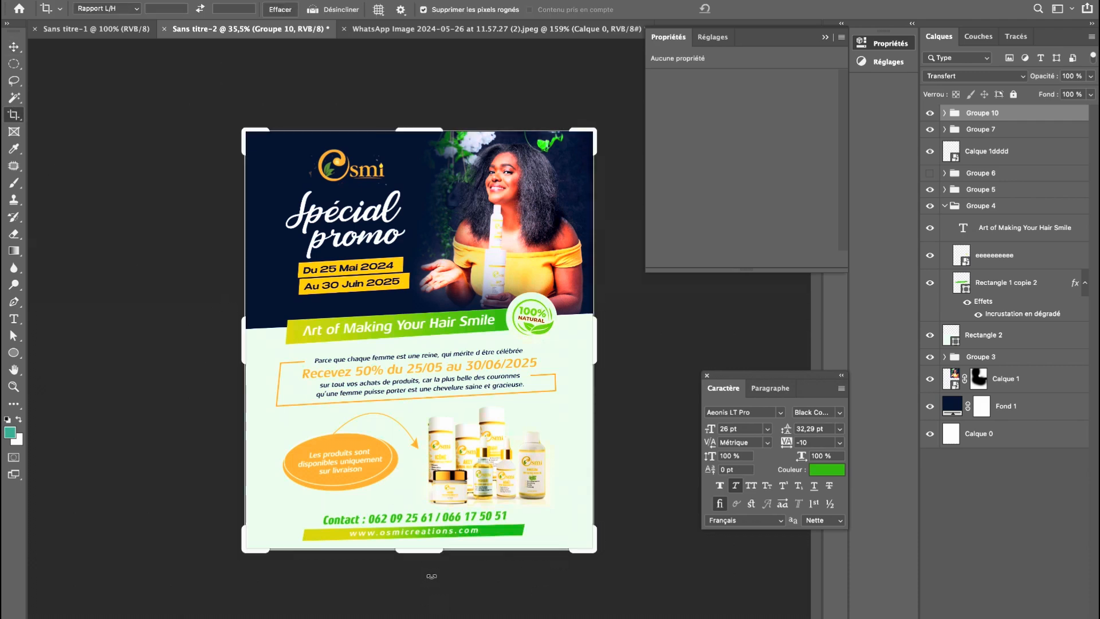
{"action": "left_click_drag", "start_coordinate": [427, 551], "coordinate": [428, 555]}
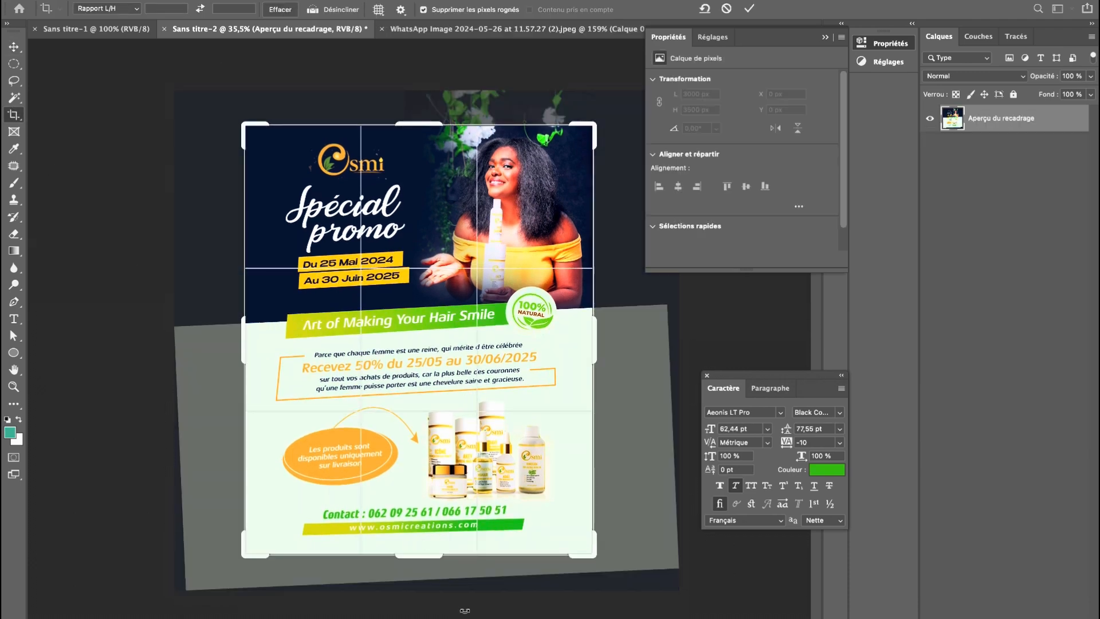
{"action": "left_click", "coordinate": [749, 10]}
{"action": "left_click", "coordinate": [14, 45]}
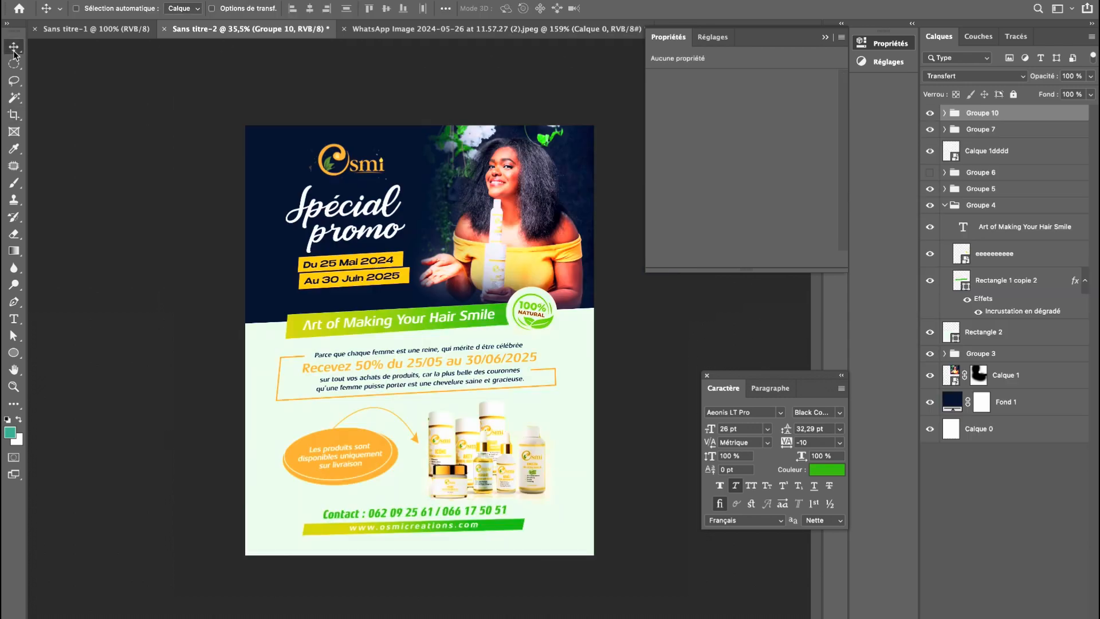
Nudge the group holding the contact line and website banner slightly downward at the flyer's foot.
{"action": "key", "text": "Down"}
{"action": "key", "text": "Down"}
{"action": "key", "text": "Down"}
{"action": "key", "text": "Down"}
{"action": "key", "text": "Down"}
{"action": "key", "text": "Down"}
{"action": "key", "text": "Down"}
{"action": "key", "text": "Down"}
{"action": "key", "text": "Down"}
{"action": "key", "text": "Down"}
{"action": "key", "text": "Down"}
{"action": "key", "text": "Down"}
{"action": "key", "text": "Down"}
{"action": "key", "text": "Down"}
{"action": "key", "text": "Down"}
{"action": "key", "text": "Down"}
{"action": "key", "text": "Down"}
{"action": "key", "text": "Down"}
{"action": "key", "text": "Down"}
{"action": "key", "text": "Down"}
{"action": "key", "text": "Down"}
{"action": "key", "text": "Down"}
{"action": "key", "text": "Down"}
{"action": "key", "text": "Down"}
{"action": "key", "text": "Down"}
Try a slight rotation and enlargement of the contact and website group, and undo the transform.
{"action": "key", "text": "ctrl+t"}
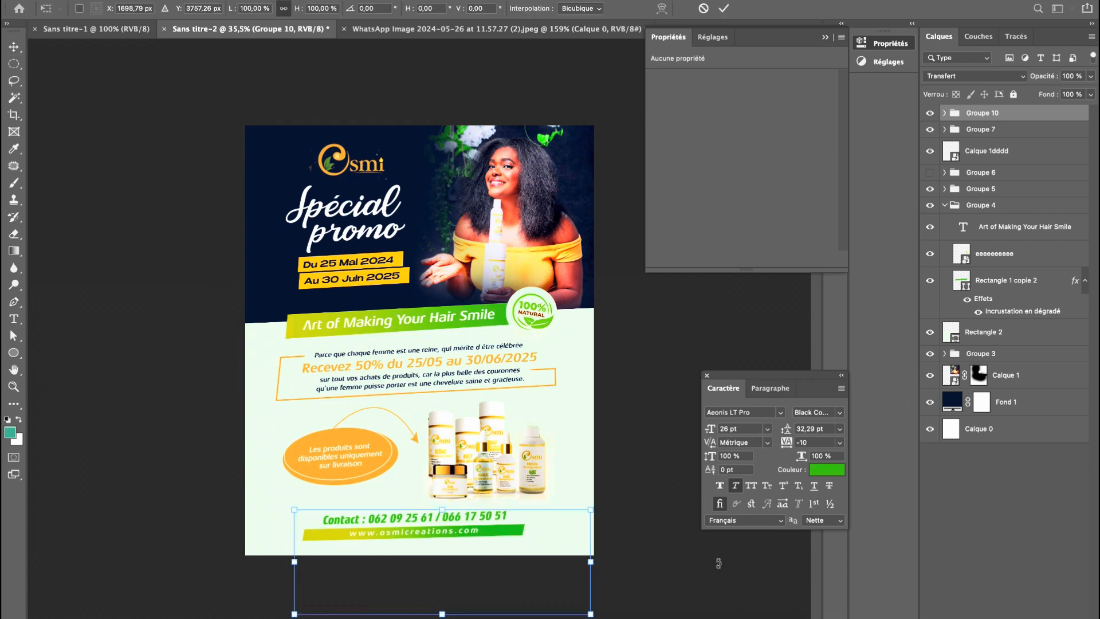
{"action": "left_click_drag", "start_coordinate": [644, 607], "coordinate": [663, 597]}
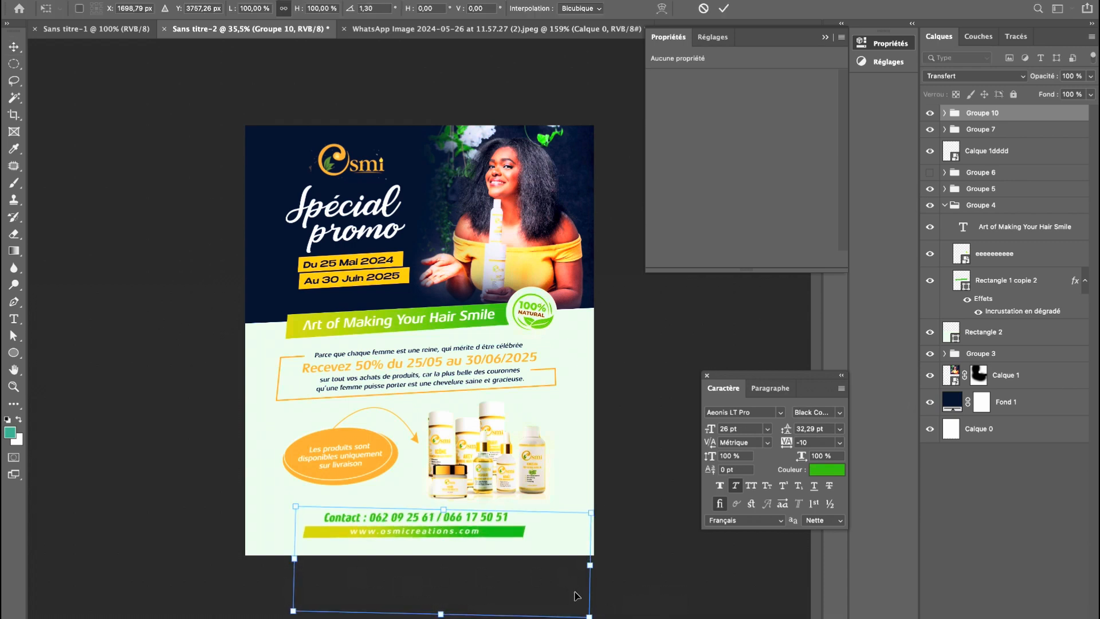
{"action": "left_click_drag", "start_coordinate": [600, 616], "coordinate": [604, 614]}
{"action": "key", "text": "Return"}
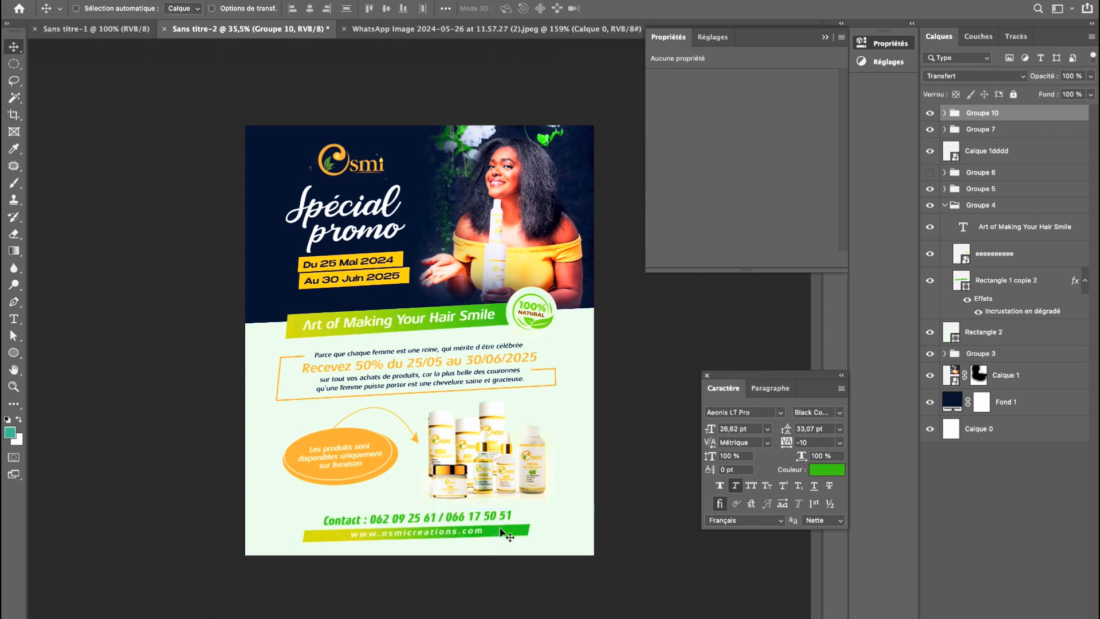
{"action": "key", "text": "ctrl+z"}
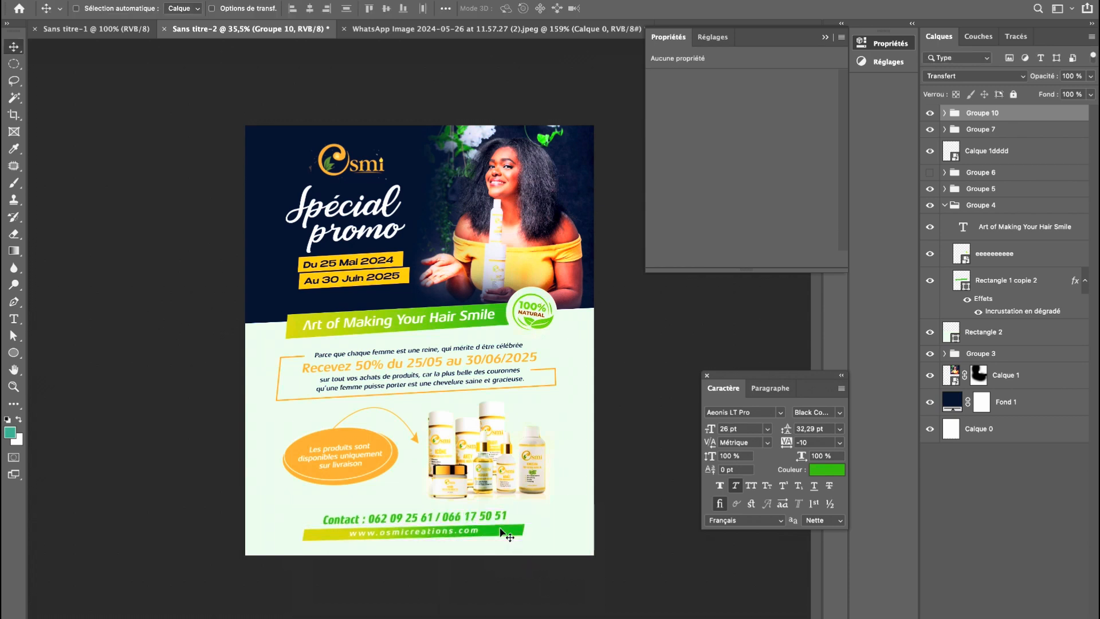
Try another slight enlargement of the contact and website group, undo it, and leave the group shifted slightly to the right.
{"action": "key", "text": "ctrl+t"}
{"action": "left_click_drag", "start_coordinate": [586, 618], "coordinate": [606, 616]}
{"action": "key", "text": "Return"}
{"action": "left_click_drag", "start_coordinate": [473, 524], "coordinate": [477, 531]}
{"action": "key", "text": "ctrl+z"}
{"action": "key", "text": "ctrl+z"}
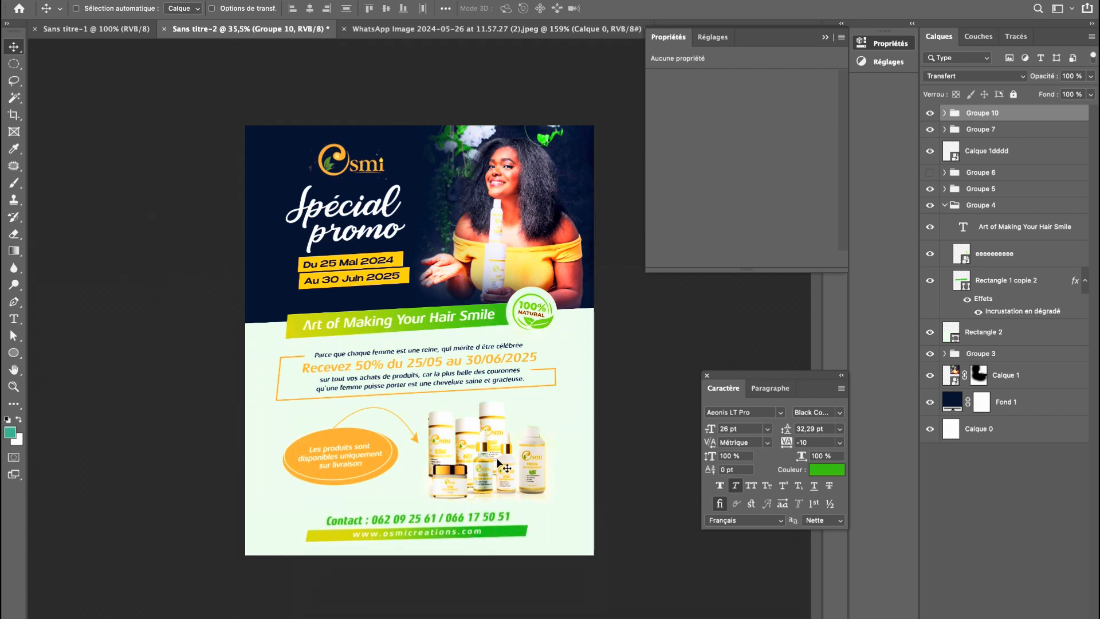
Enlarge the hair-care products image to 105.71% and move it slightly to the right.
{"action": "left_click", "coordinate": [503, 468], "text": "ctrl"}
{"action": "key", "text": "ctrl+t"}
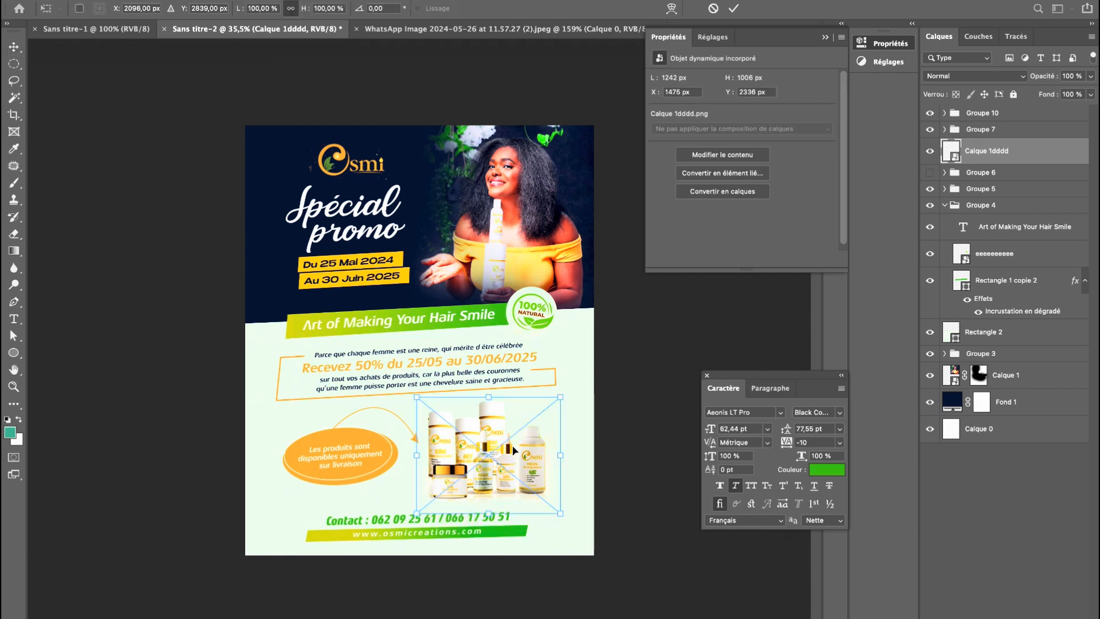
{"action": "left_click_drag", "start_coordinate": [560, 454], "coordinate": [569, 455]}
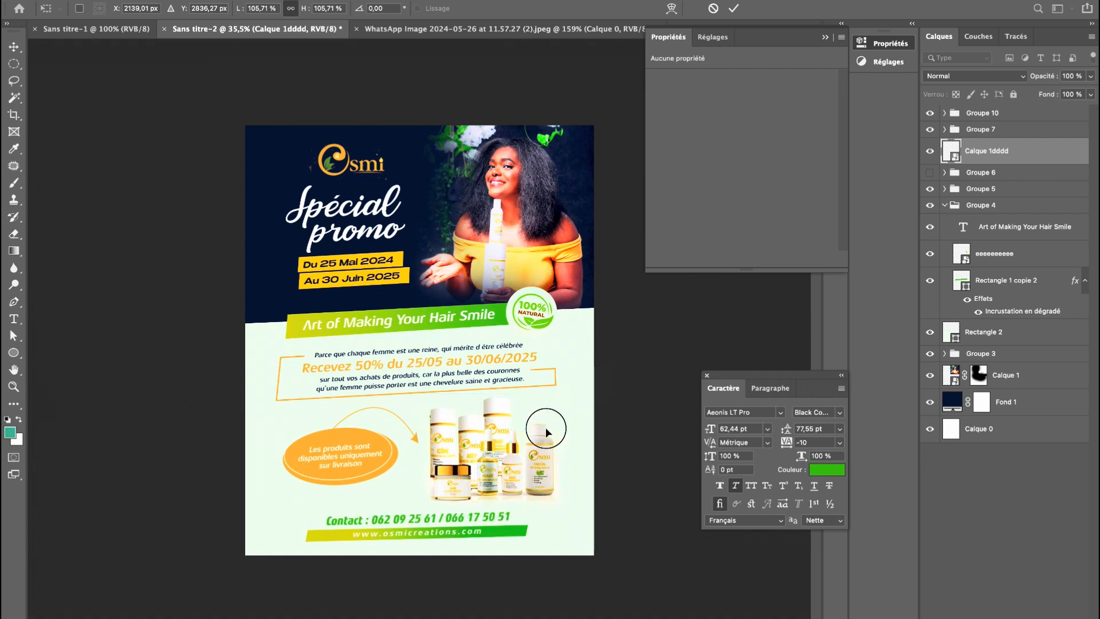
{"action": "key", "text": "Return"}
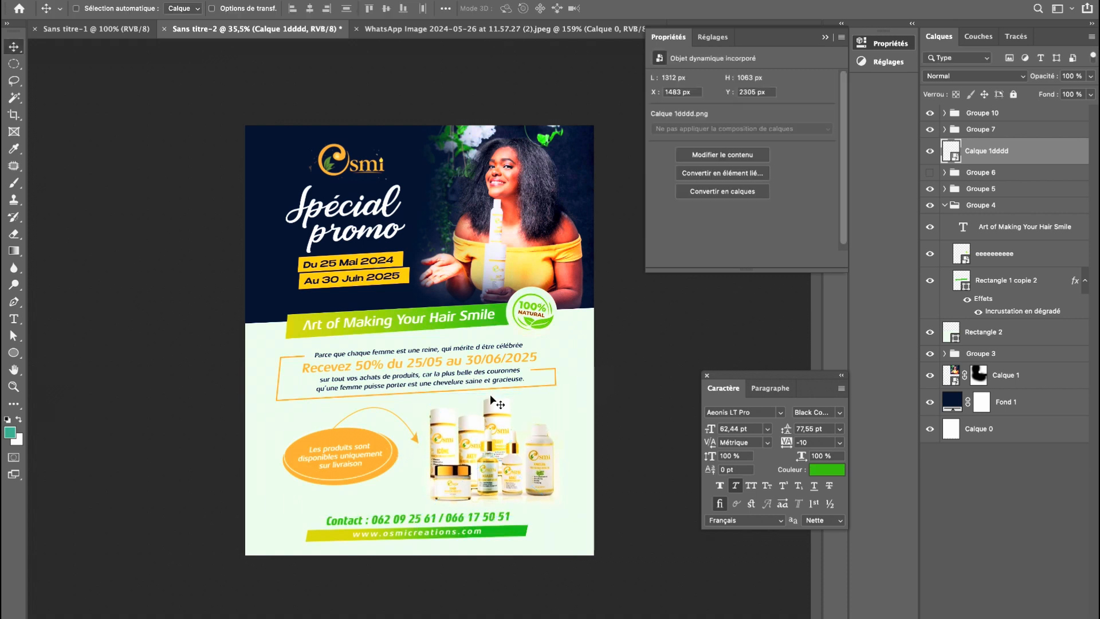
Enlarge the orange delivery-notice ellipse group with its arrow and reposition it slightly lower beside the products.
{"action": "left_click", "coordinate": [969, 133]}
{"action": "key", "text": "ctrl+t"}
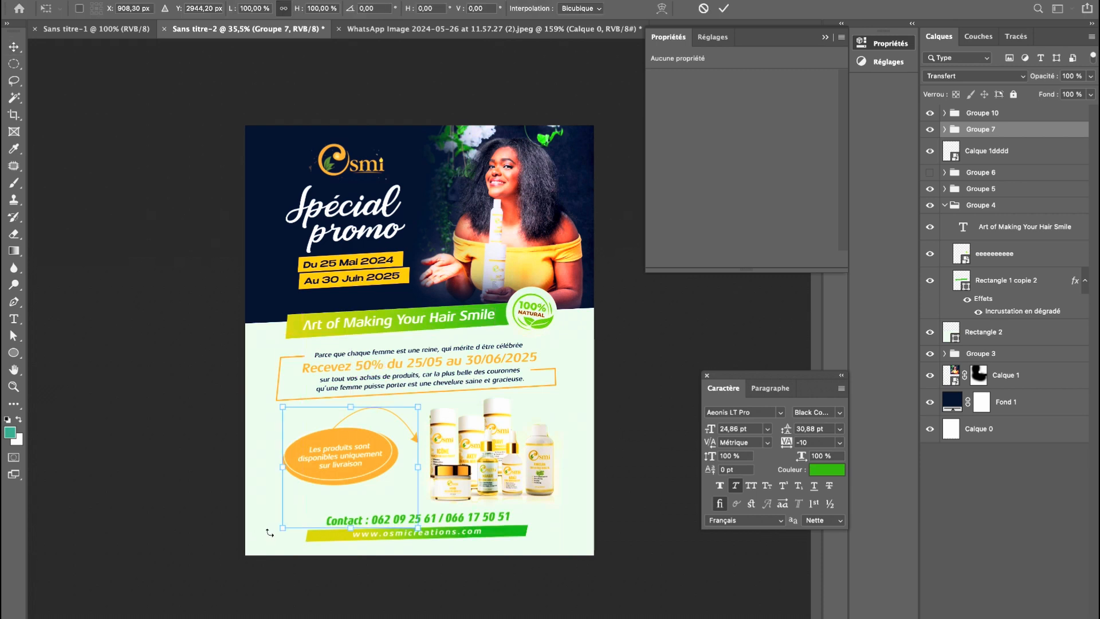
{"action": "left_click_drag", "start_coordinate": [283, 524], "coordinate": [269, 539]}
{"action": "left_click_drag", "start_coordinate": [271, 477], "coordinate": [278, 476]}
{"action": "double_click", "coordinate": [365, 453]}
{"action": "mouse_move", "coordinate": [351, 465]}
{"action": "left_mouse_down"}
{"action": "mouse_move", "coordinate": [367, 461]}
{"action": "mouse_move", "coordinate": [355, 465]}
{"action": "left_mouse_up"}
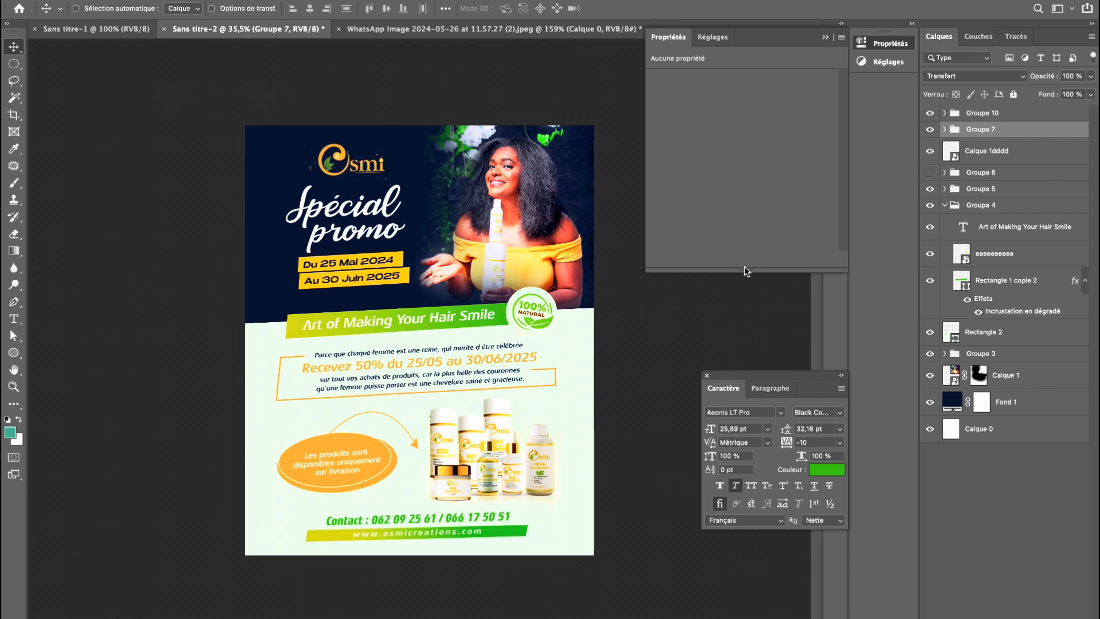
{"action": "key", "text": "ctrl+t"}
{"action": "left_click_drag", "start_coordinate": [347, 411], "coordinate": [346, 400]}
{"action": "key", "text": "Return"}
{"action": "left_click_drag", "start_coordinate": [350, 450], "coordinate": [351, 457]}
Enlarge the hair-care products image further to 108.83%.
{"action": "left_click", "coordinate": [969, 153]}
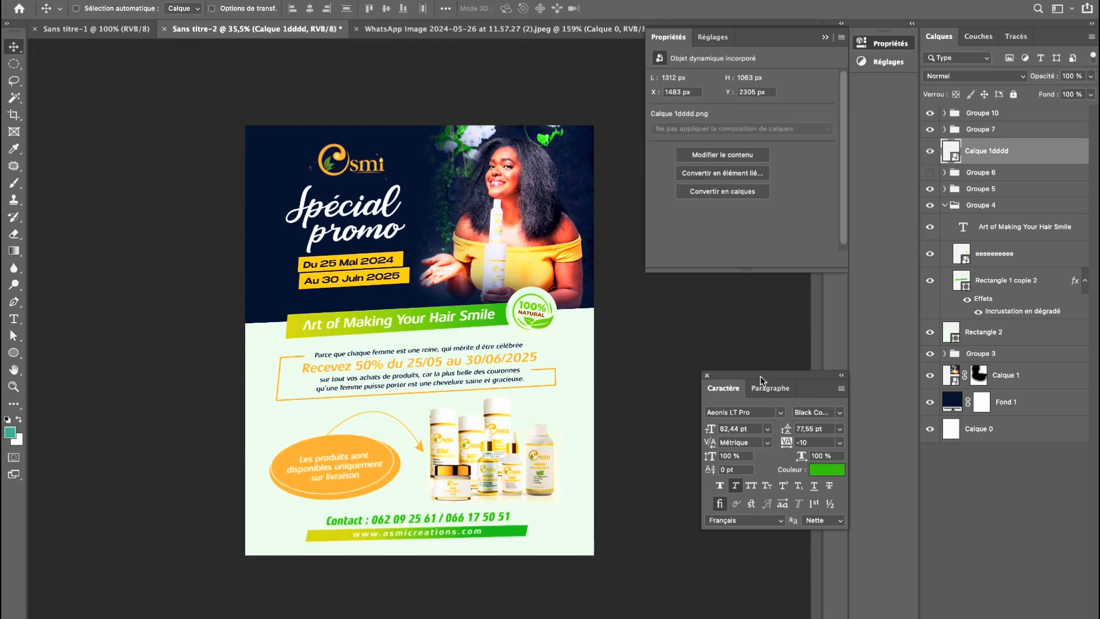
{"action": "key", "text": "ctrl+t"}
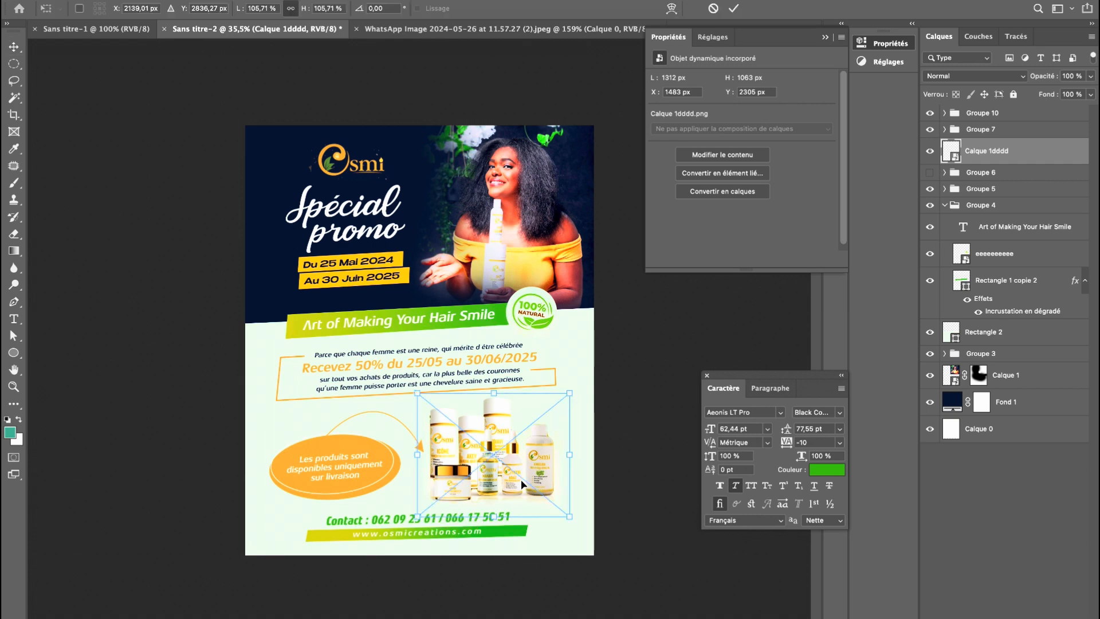
{"action": "left_click_drag", "start_coordinate": [572, 518], "coordinate": [576, 516]}
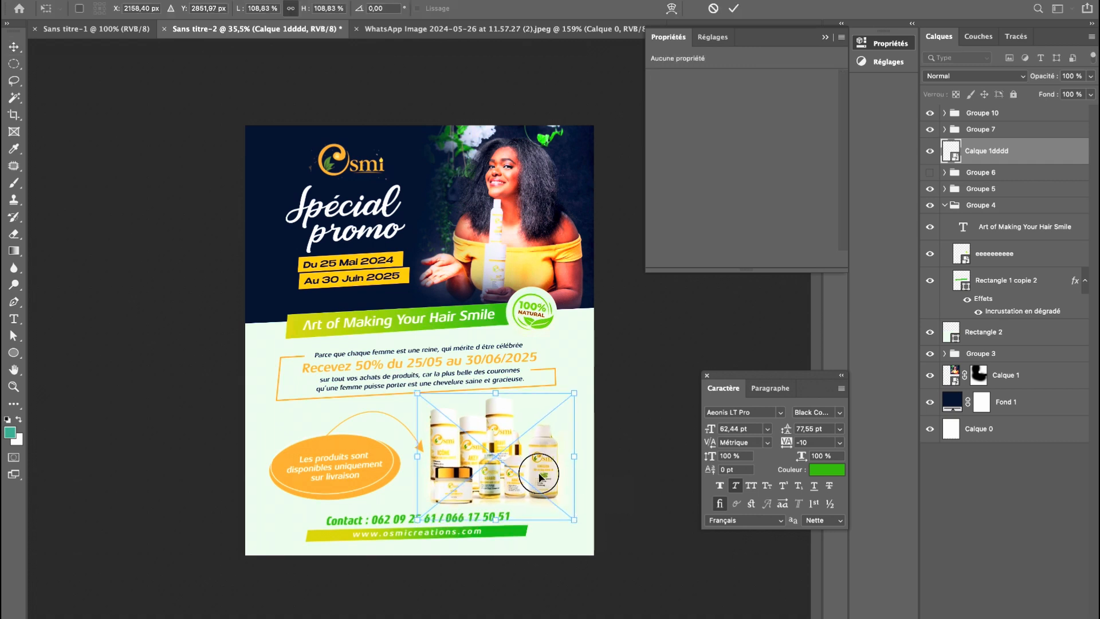
{"action": "key", "text": "Return"}
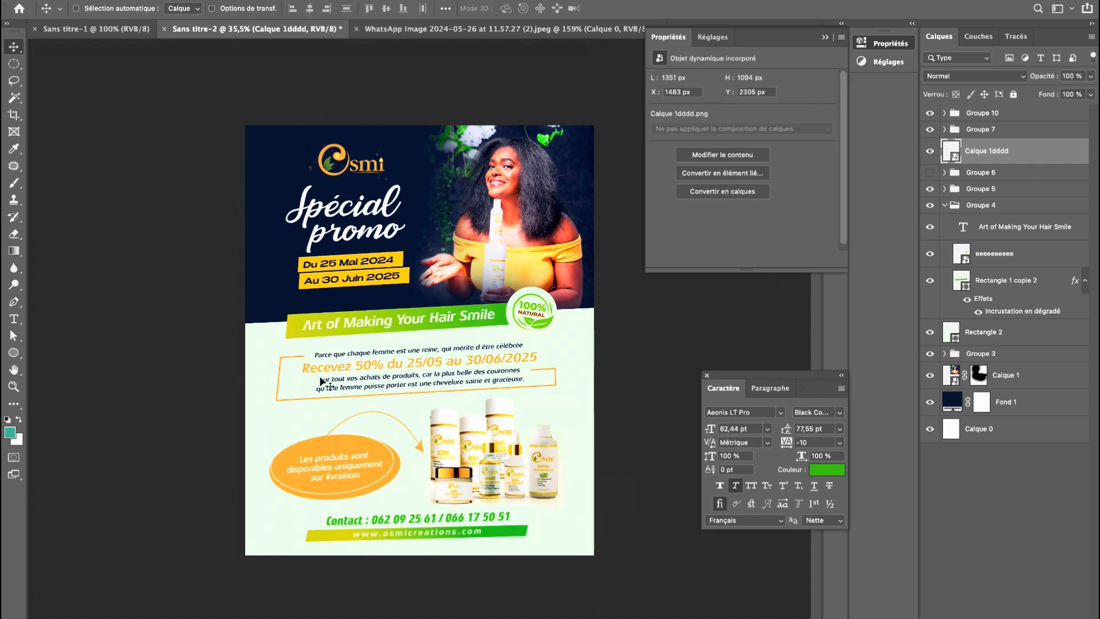
Examine the flyer's overall layout and legibility at close and very distant zoom levels.
{"action": "left_click", "coordinate": [14, 370]}
{"action": "scroll", "coordinate": [420, 321], "scroll_direction": "up", "scroll_amount": 3}
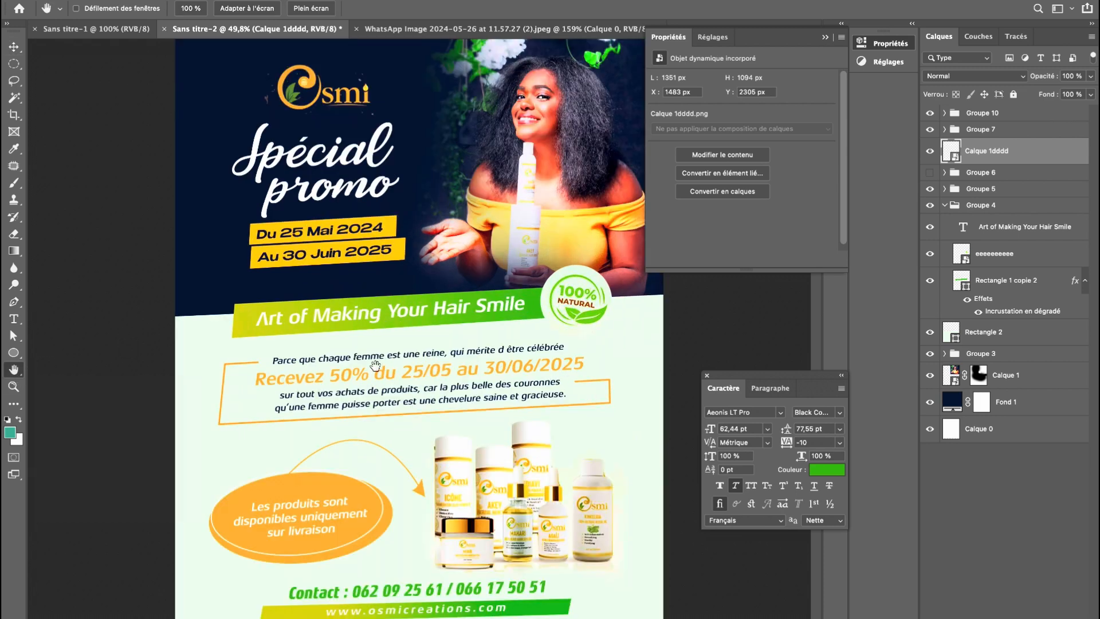
{"action": "scroll", "coordinate": [375, 351], "scroll_direction": "down", "scroll_amount": 6}
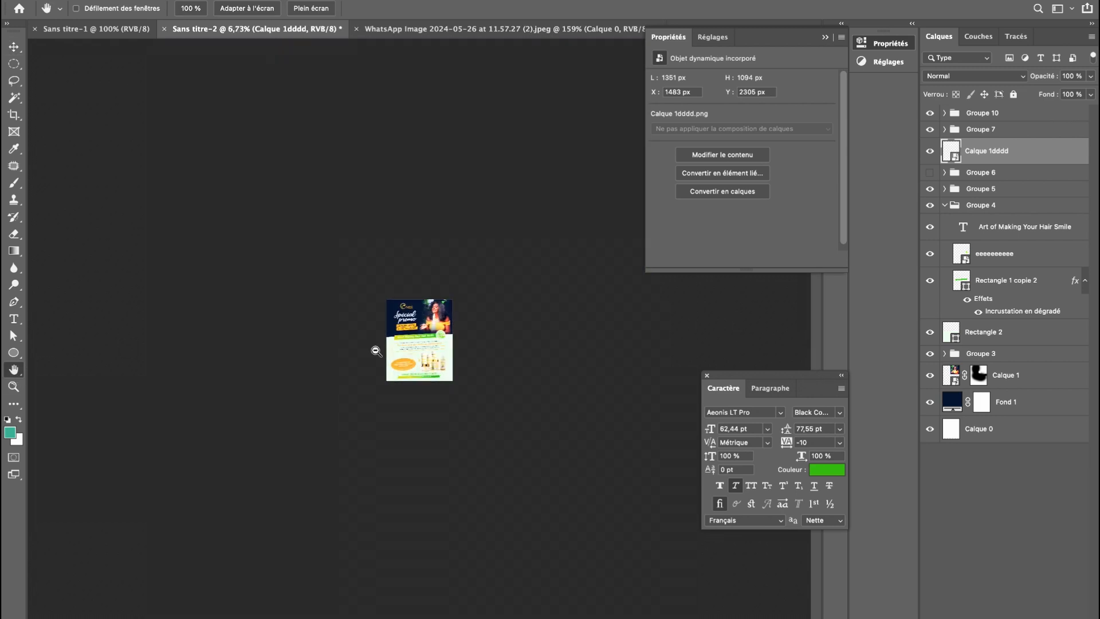
{"action": "scroll", "coordinate": [429, 352], "scroll_direction": "up", "scroll_amount": 4}
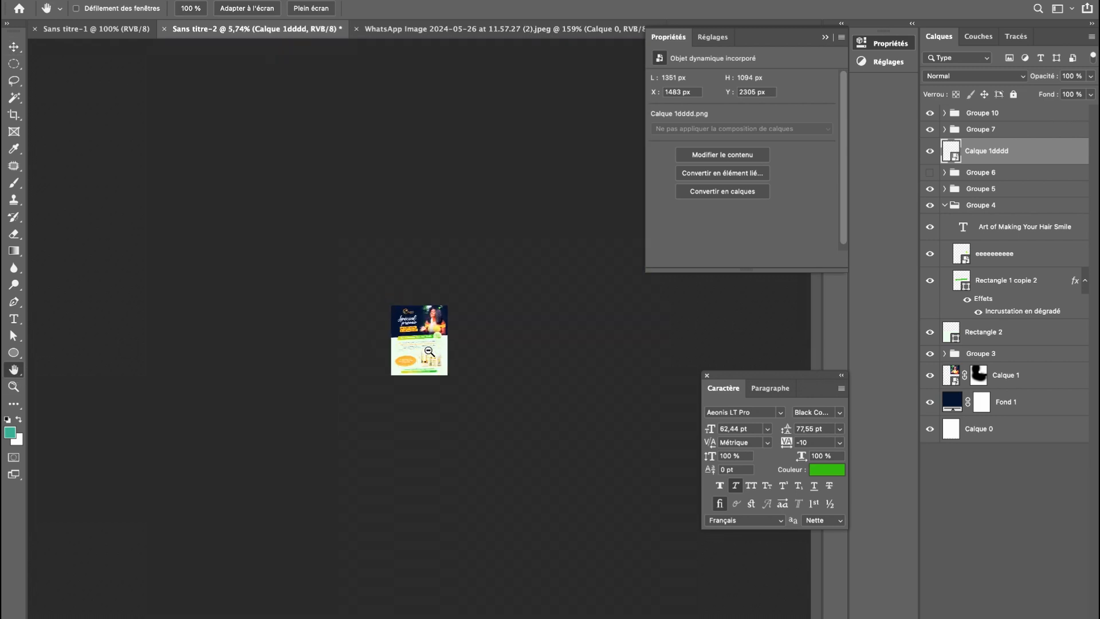
{"action": "scroll", "coordinate": [429, 352], "scroll_direction": "up", "scroll_amount": 2}
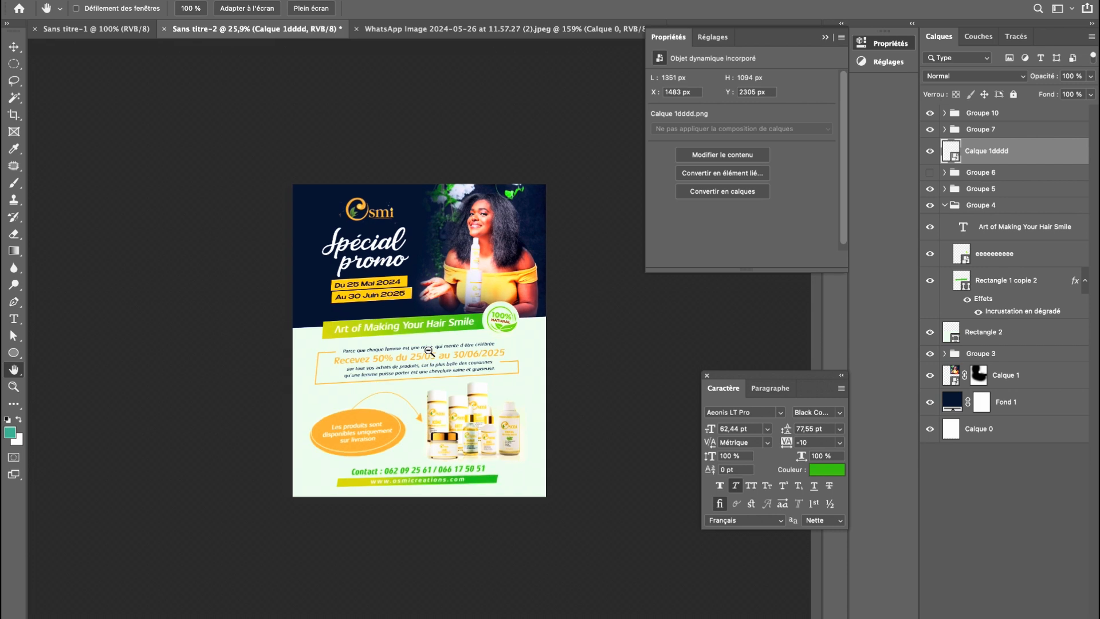
{"action": "scroll", "coordinate": [430, 351], "scroll_direction": "up", "scroll_amount": 1}
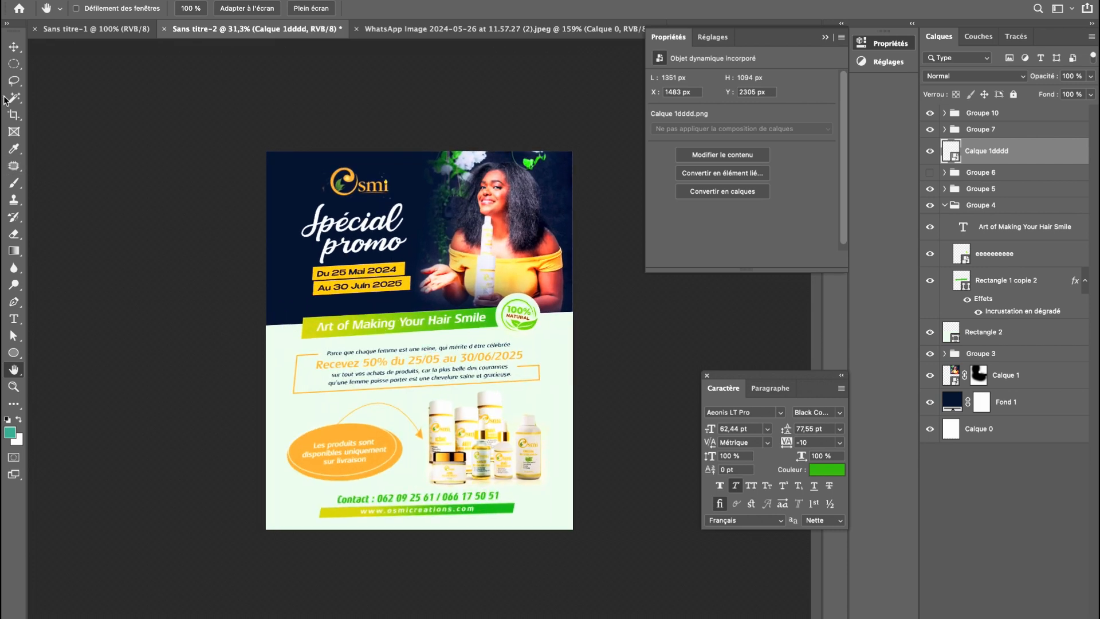
{"action": "left_click", "coordinate": [14, 46]}
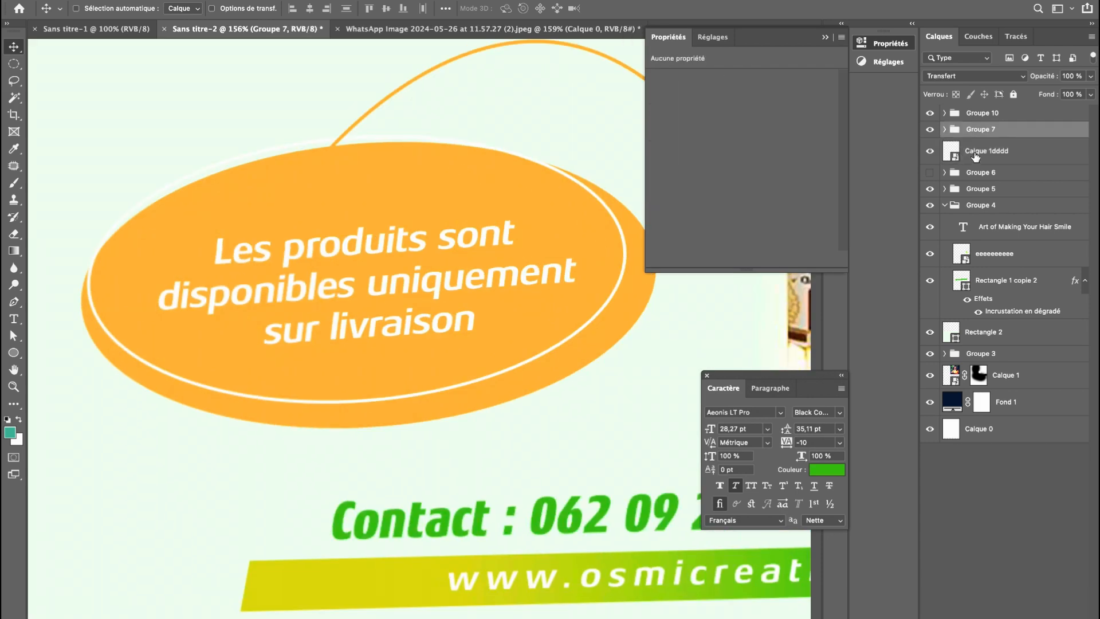
Nudge the orange delivery-notice group and the products image upward together.
{"action": "left_click", "coordinate": [947, 131]}
{"action": "scroll", "coordinate": [480, 257], "scroll_direction": "down", "scroll_amount": 10}
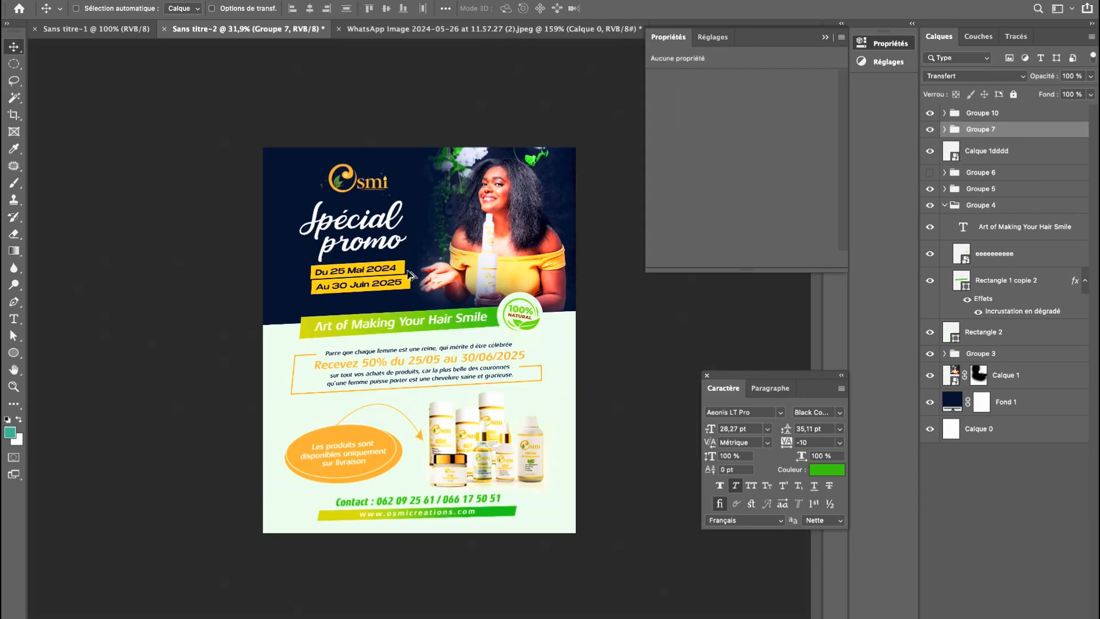
{"action": "left_click", "coordinate": [983, 157], "text": "shift"}
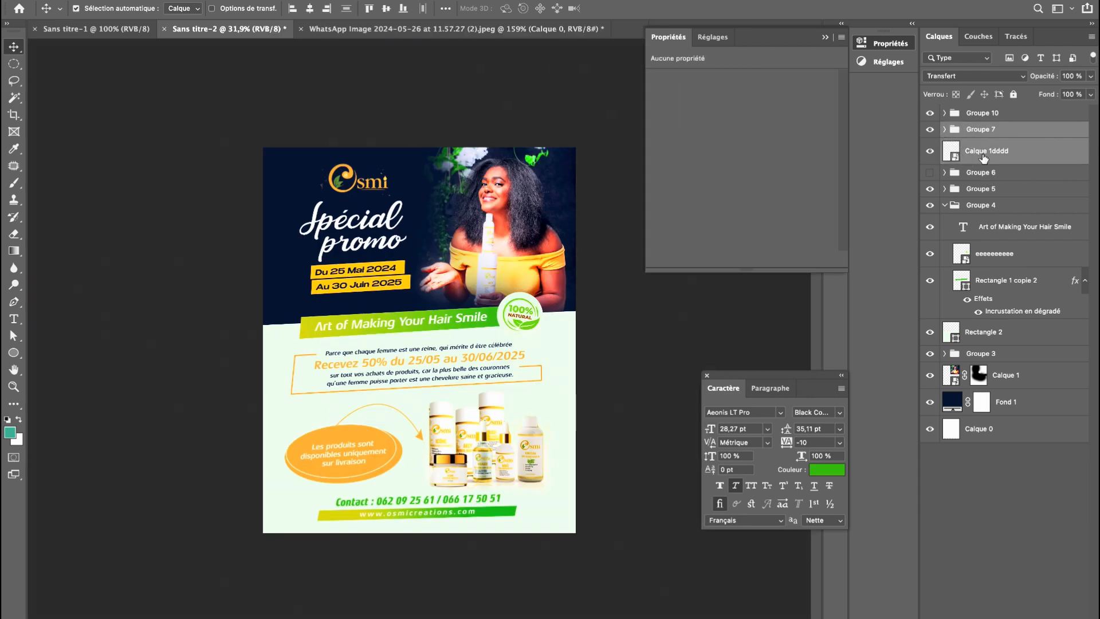
{"action": "key", "text": "shift+Up"}
{"action": "key", "text": "shift+Up"}
{"action": "key", "text": "shift+Up"}
{"action": "key", "text": "shift+Up"}
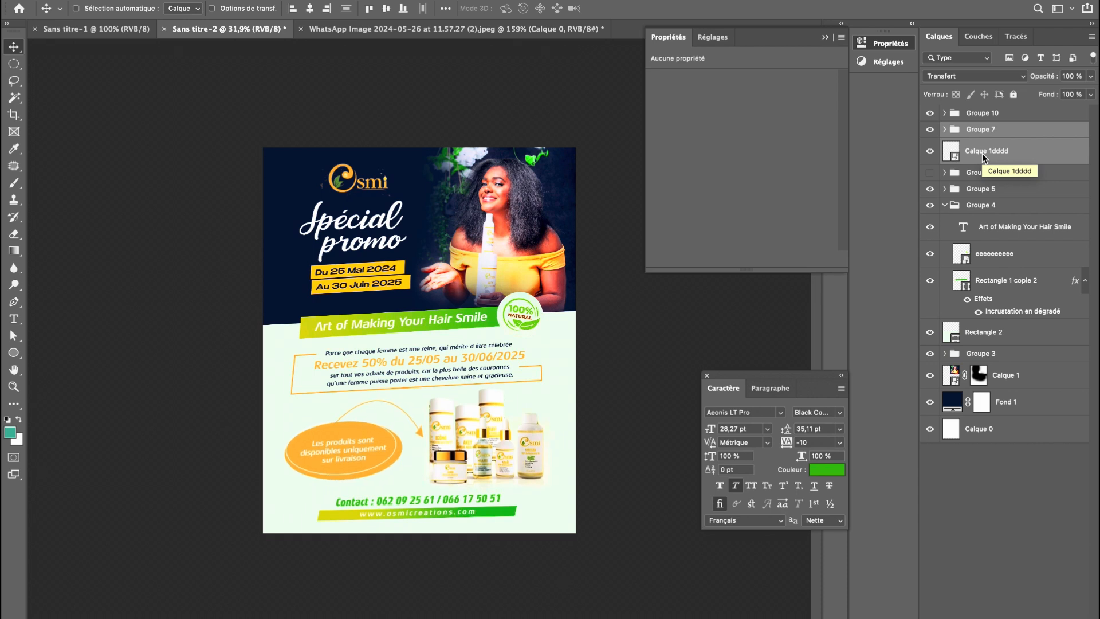
Fine-tune the vertical position of the contact and website group, leaving it slightly higher on the flyer.
{"action": "left_click", "coordinate": [982, 116]}
{"action": "key", "text": "shift+Up"}
{"action": "key", "text": "shift+Up"}
{"action": "key", "text": "shift+Up"}
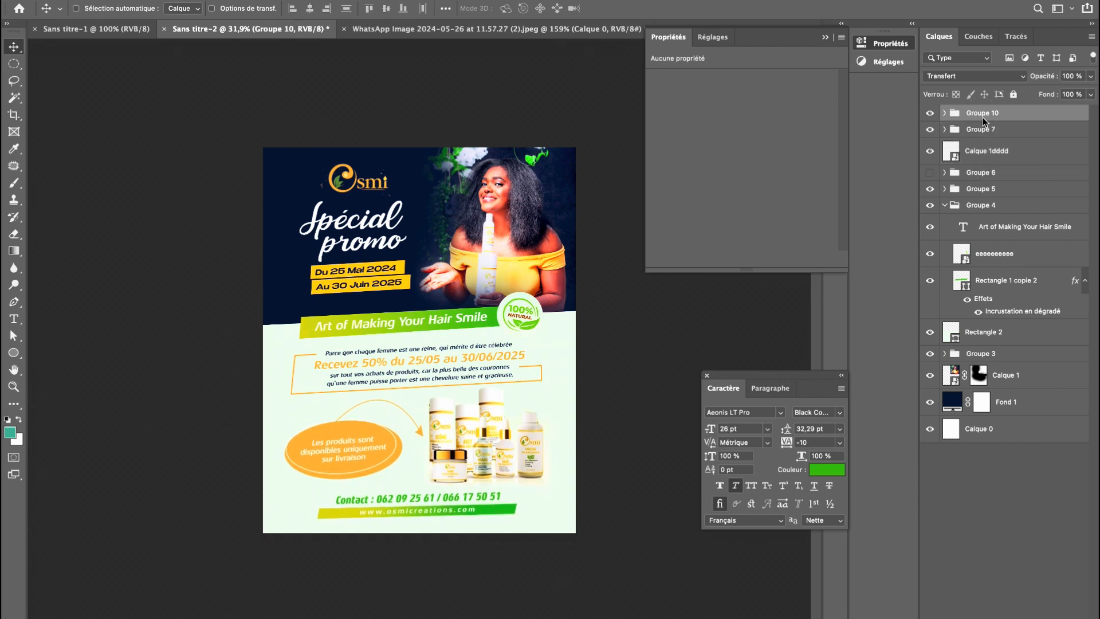
{"action": "key", "text": "Up"}
{"action": "key", "text": "Up"}
{"action": "key", "text": "Up"}
{"action": "key", "text": "Down"}
{"action": "key", "text": "Down"}
{"action": "key", "text": "shift+Down"}
Extend the canvas slightly below the website banner with the Crop tool.
{"action": "left_click", "coordinate": [14, 114]}
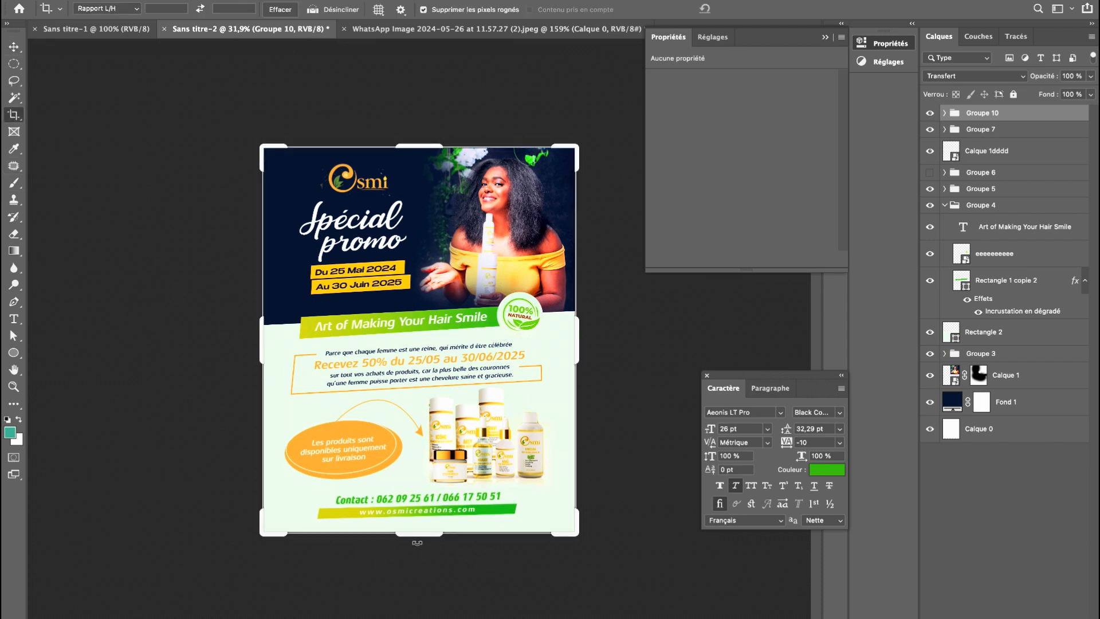
{"action": "mouse_move", "coordinate": [417, 537]}
{"action": "left_mouse_down"}
{"action": "mouse_move", "coordinate": [418, 525]}
{"action": "mouse_move", "coordinate": [420, 549]}
{"action": "left_mouse_up"}
{"action": "scroll", "coordinate": [420, 535], "scroll_direction": "up", "scroll_amount": 5}
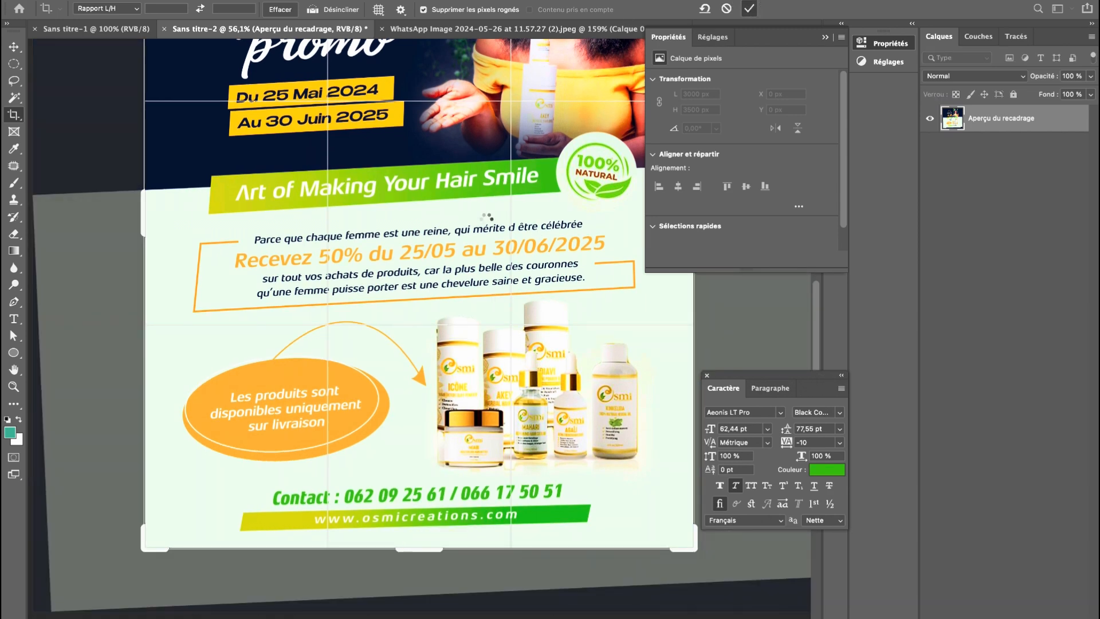
{"action": "key", "text": "Return"}
{"action": "scroll", "coordinate": [493, 227], "scroll_direction": "down", "scroll_amount": 3}
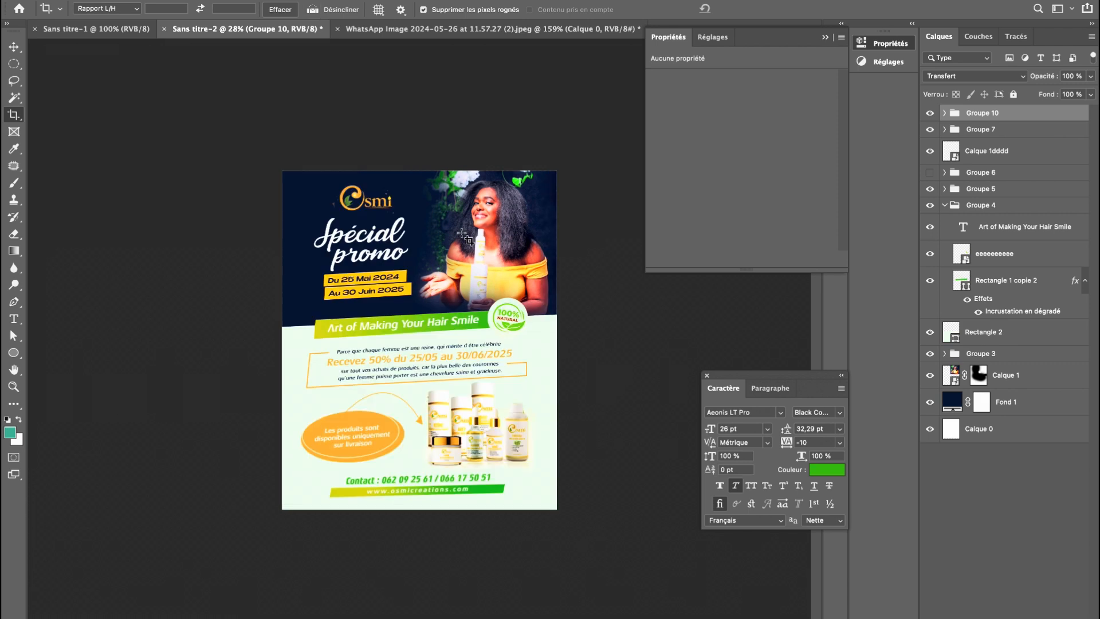
Scale up the delivery-notice group and the products image together slightly, keeping them between the offer text and contact line.
{"action": "left_click", "coordinate": [18, 47]}
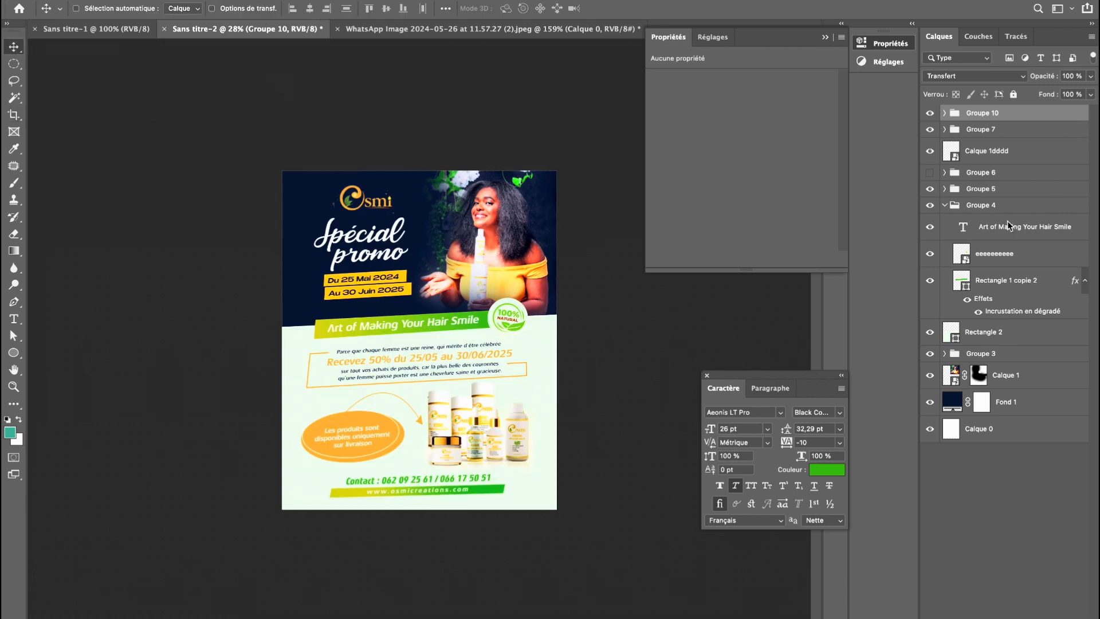
{"action": "left_click", "coordinate": [987, 134]}
{"action": "left_click", "coordinate": [988, 153], "text": "shift"}
{"action": "key", "text": "ctrl+t"}
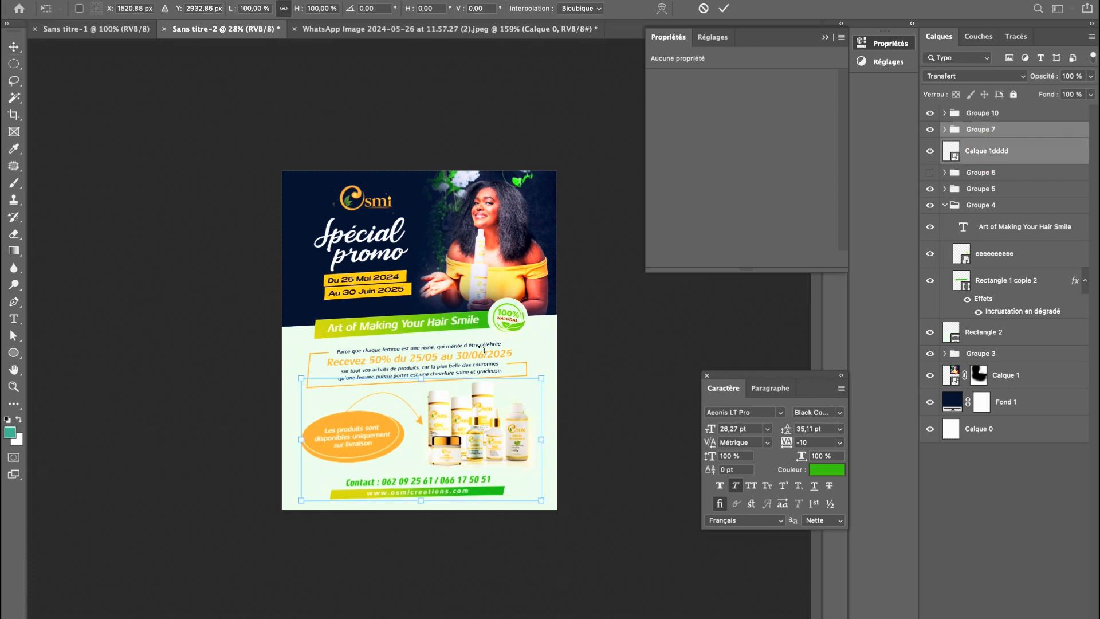
{"action": "left_click_drag", "start_coordinate": [423, 497], "coordinate": [423, 508]}
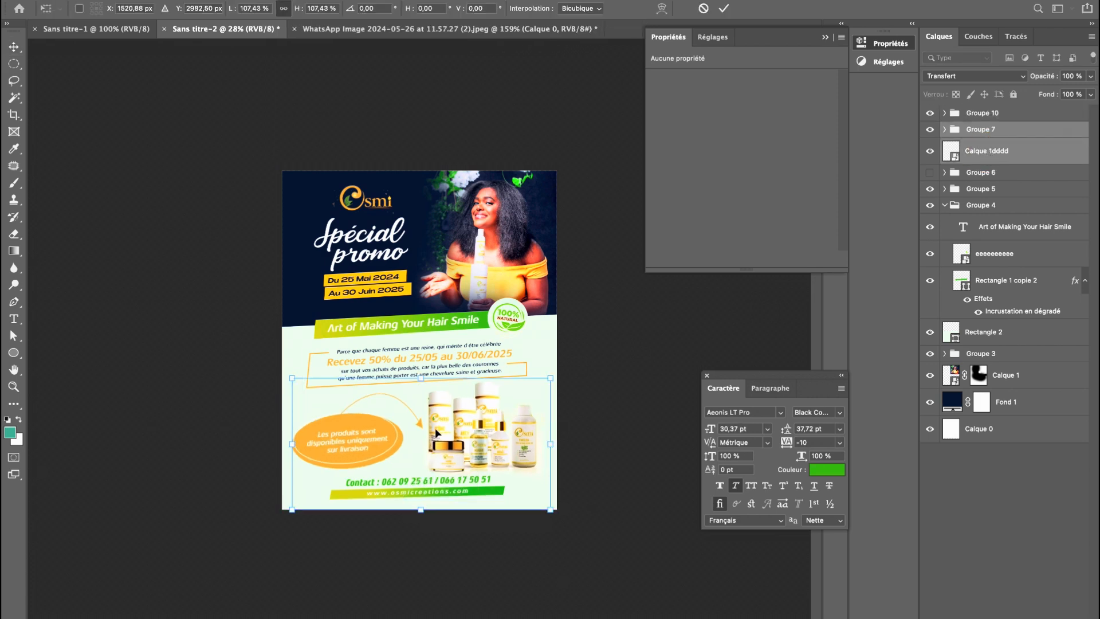
{"action": "left_click_drag", "start_coordinate": [545, 511], "coordinate": [539, 502]}
{"action": "double_click", "coordinate": [467, 446]}
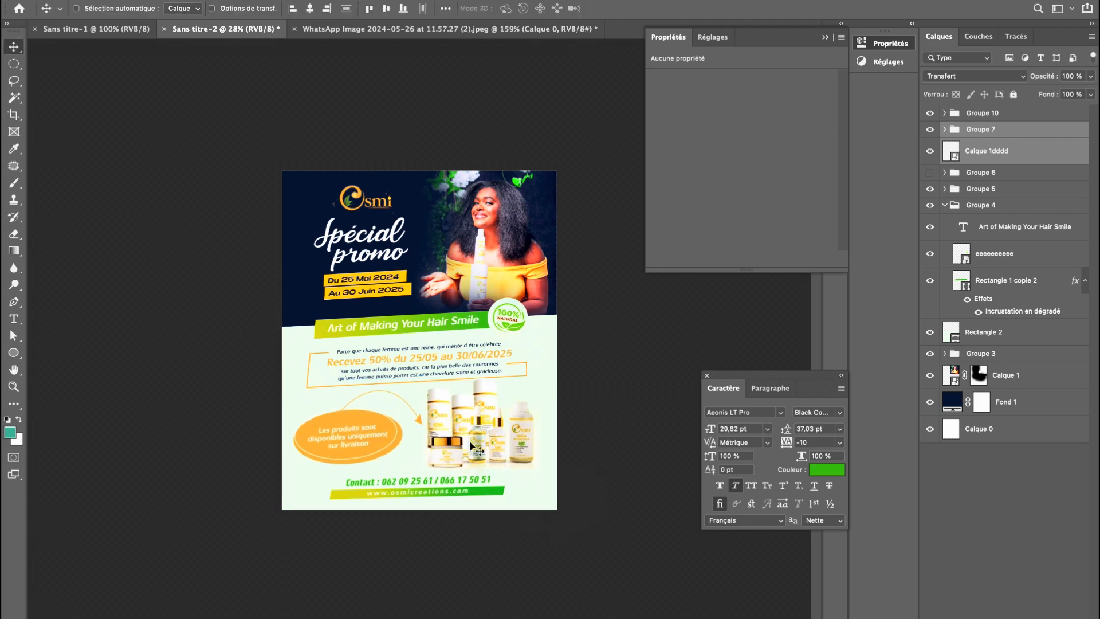
Move the orange delivery-notice group slightly to the right and scale it down a little.
{"action": "left_click", "coordinate": [984, 129]}
{"action": "left_click_drag", "start_coordinate": [396, 373], "coordinate": [397, 376]}
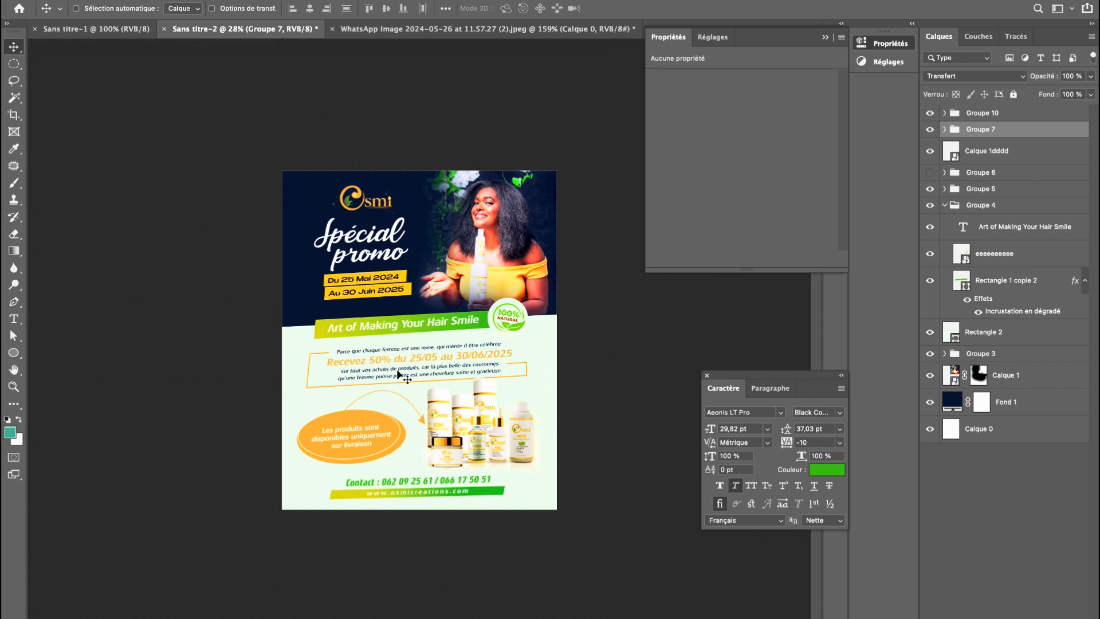
{"action": "key", "text": "ctrl+t"}
{"action": "left_click_drag", "start_coordinate": [423, 452], "coordinate": [408, 429]}
{"action": "key", "text": "Return"}
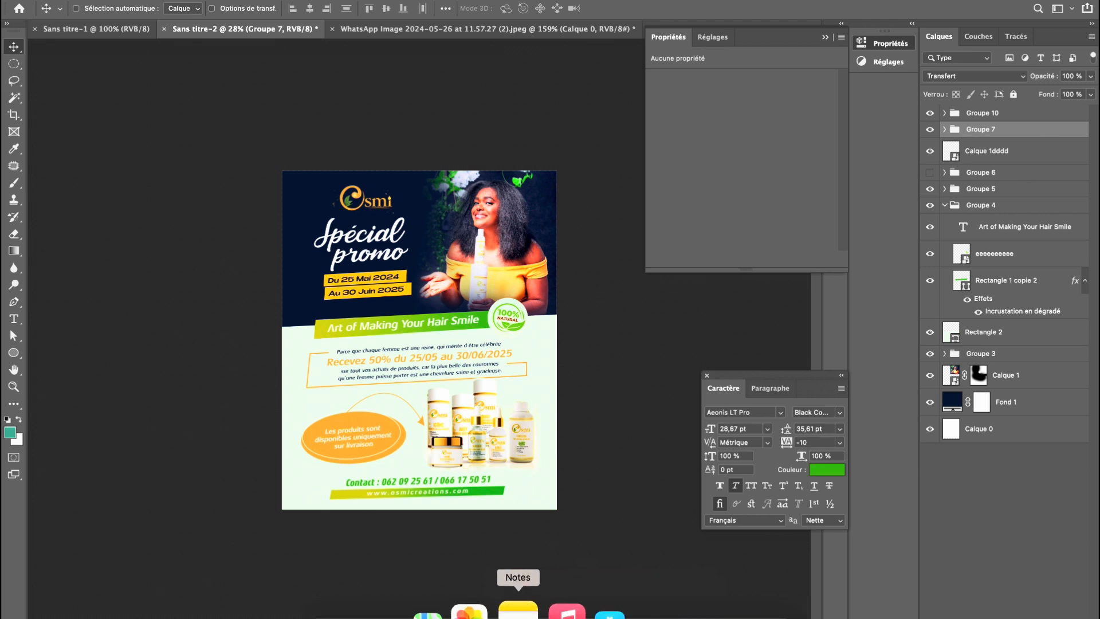
Place Calque dddd.png from the extras folder into the flyer and move it to the right edge beside the offer text.
{"action": "left_click", "coordinate": [356, 610]}
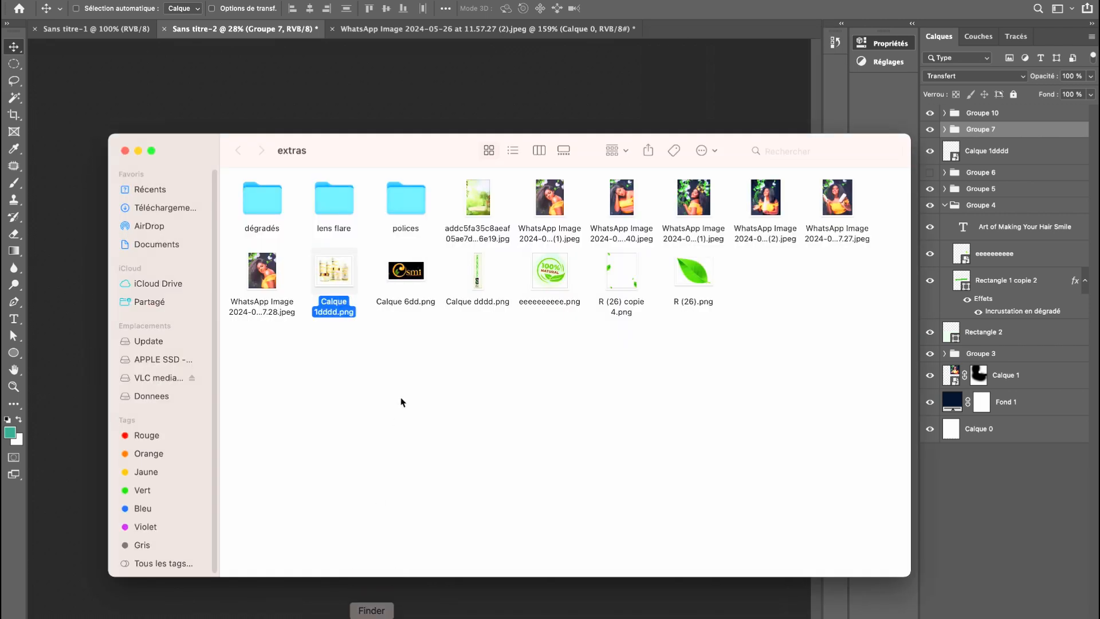
{"action": "left_click", "coordinate": [601, 373]}
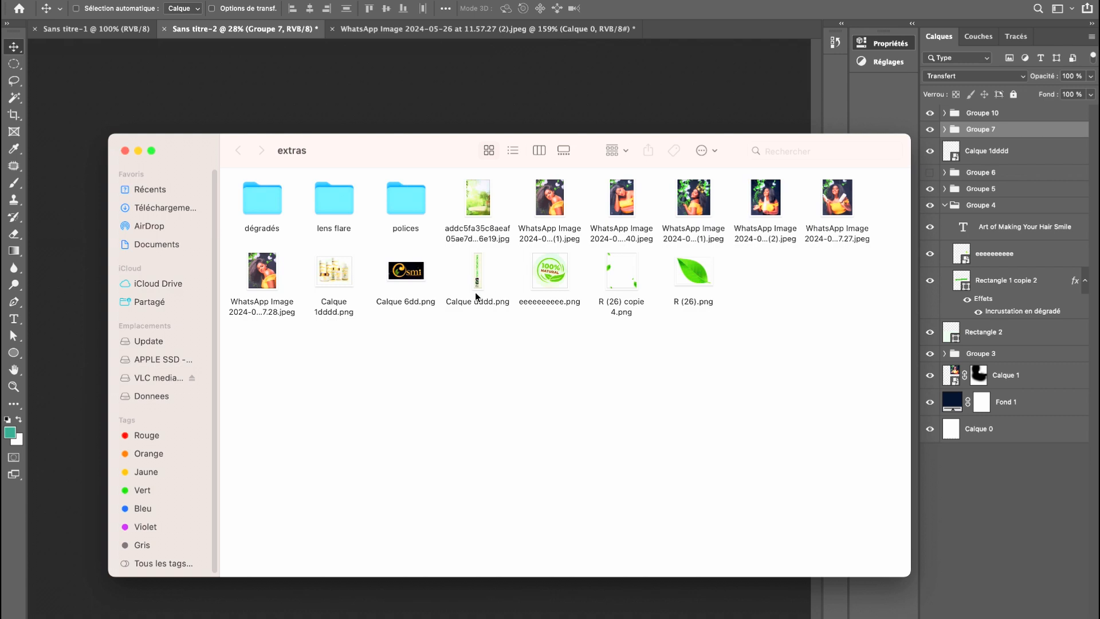
{"action": "left_click_drag", "start_coordinate": [477, 302], "coordinate": [363, 607]}
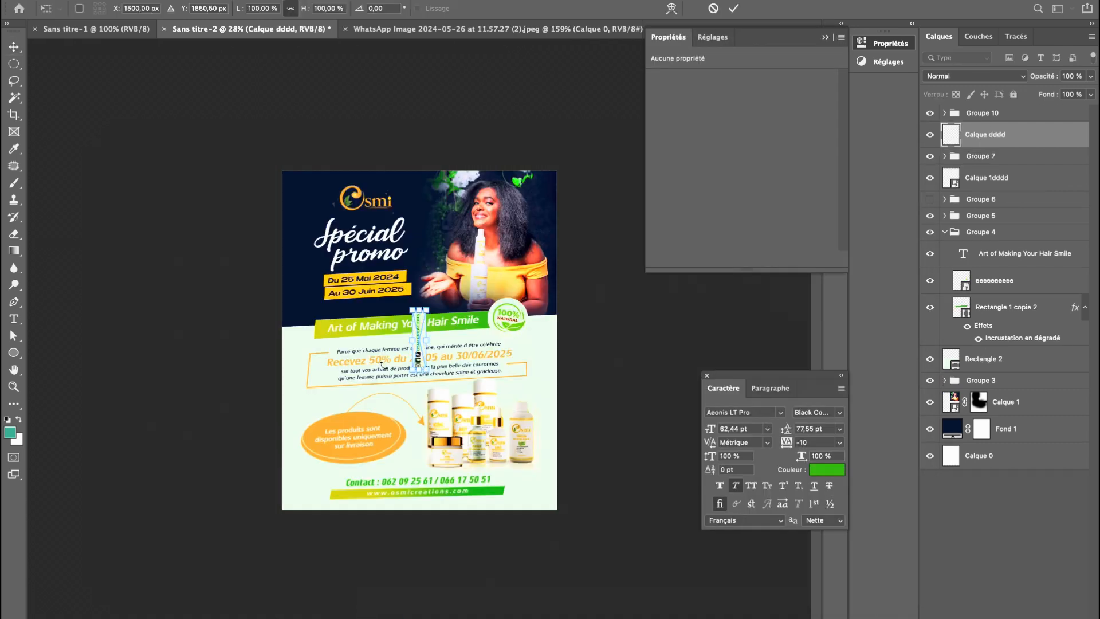
{"action": "key", "text": "Return"}
{"action": "left_click_drag", "start_coordinate": [420, 344], "coordinate": [551, 371]}
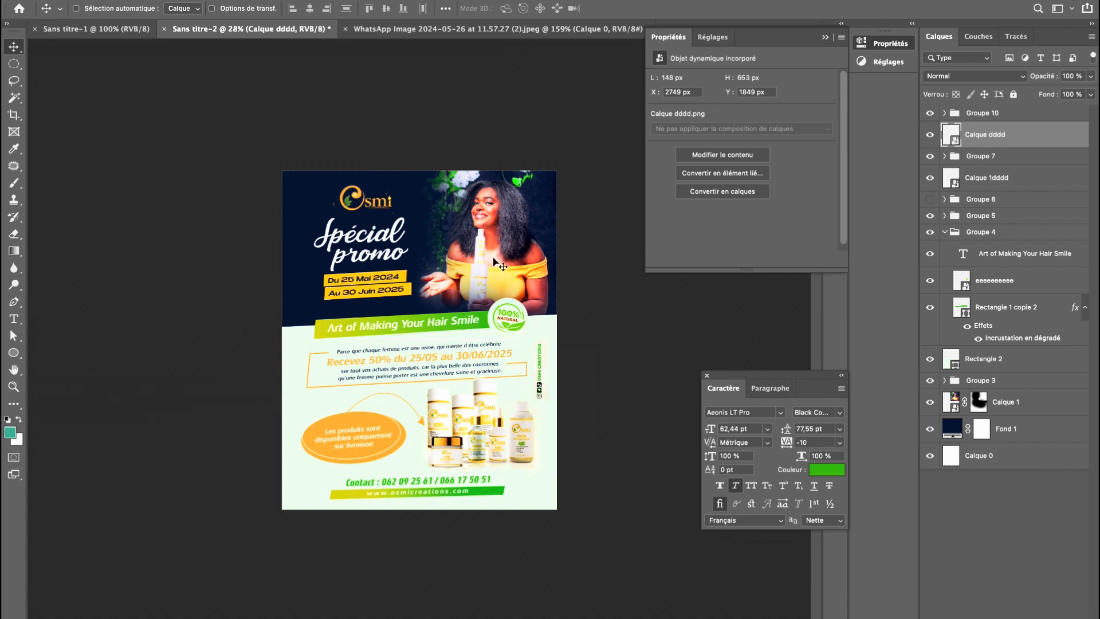
Reduce the products image slightly and move the vertical OSMI CREATIONS label to the flyer's left edge beside the orange delivery notice.
{"action": "left_click", "coordinate": [494, 417]}
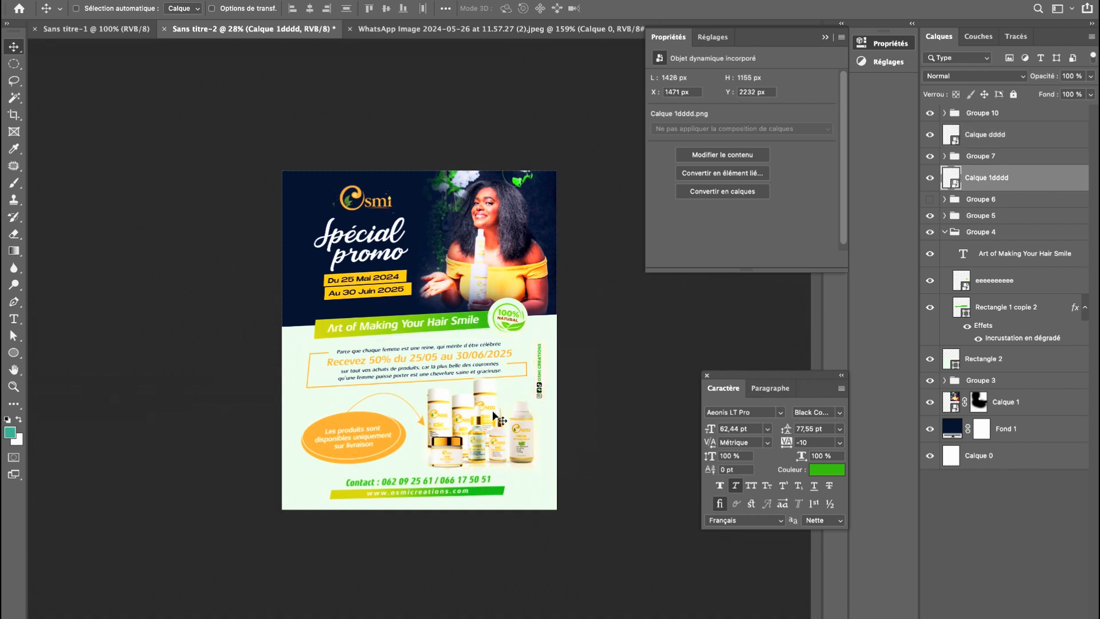
{"action": "key", "text": "ctrl+t"}
{"action": "left_click_drag", "start_coordinate": [546, 376], "coordinate": [295, 454]}
{"action": "key", "text": "Return"}
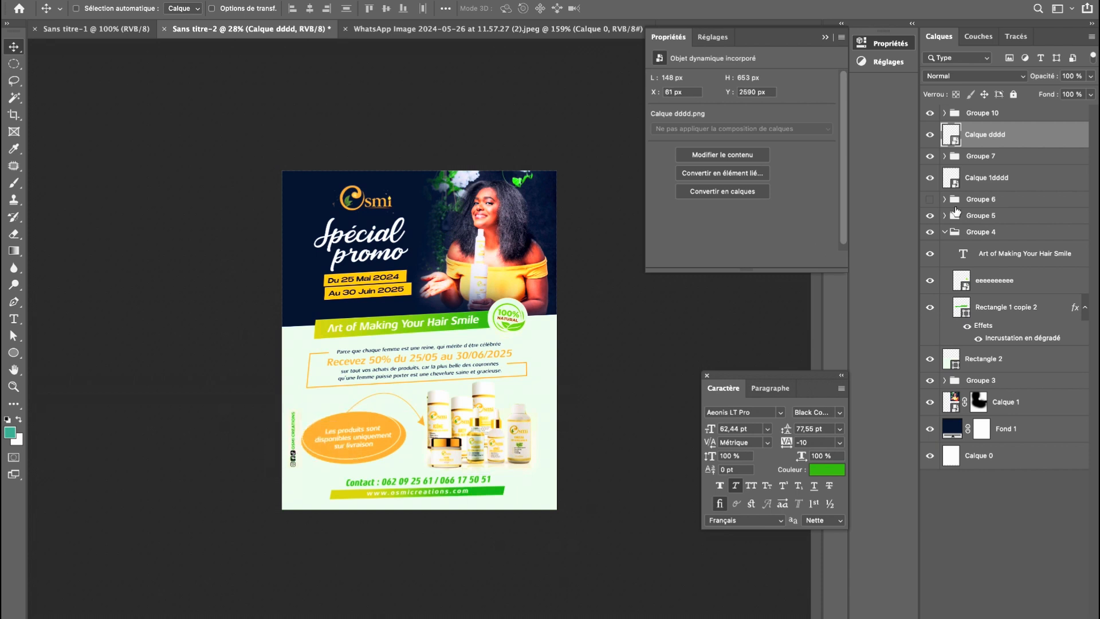
Scale down the orange delivery-notice group slightly and shift it right, clear of the vertical label and close to the products.
{"action": "left_click", "coordinate": [974, 158]}
{"action": "key", "text": "ctrl+t"}
{"action": "left_click_drag", "start_coordinate": [301, 446], "coordinate": [307, 446]}
{"action": "double_click", "coordinate": [347, 443]}
{"action": "key", "text": "ctrl"}
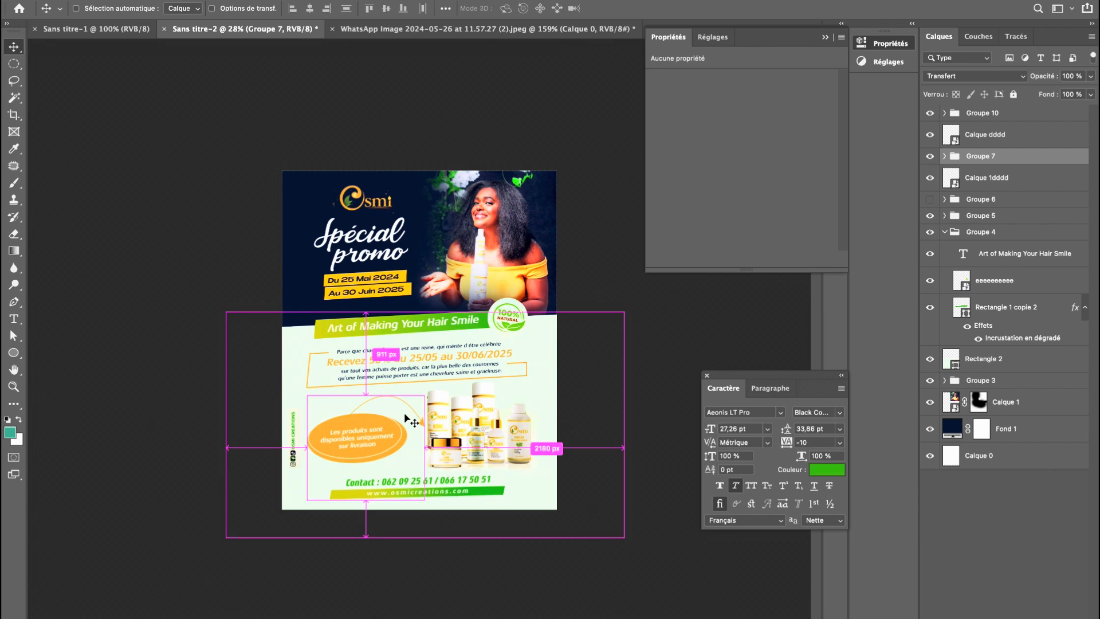
{"action": "scroll", "coordinate": [404, 414], "scroll_direction": "up", "scroll_amount": 3}
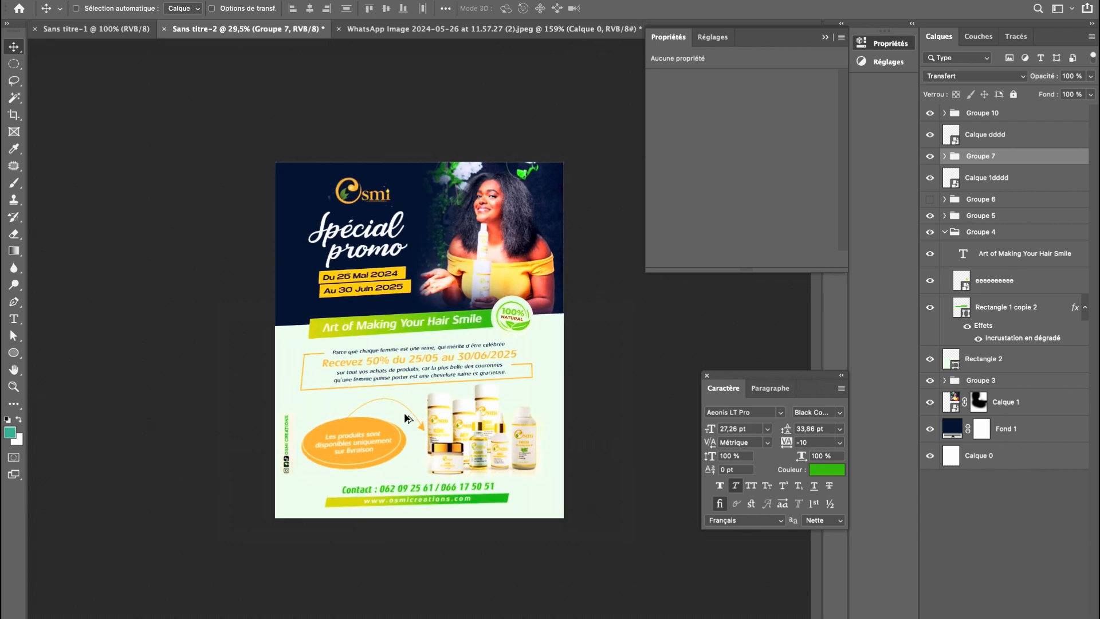
{"action": "scroll", "coordinate": [405, 418], "scroll_direction": "up", "scroll_amount": 2}
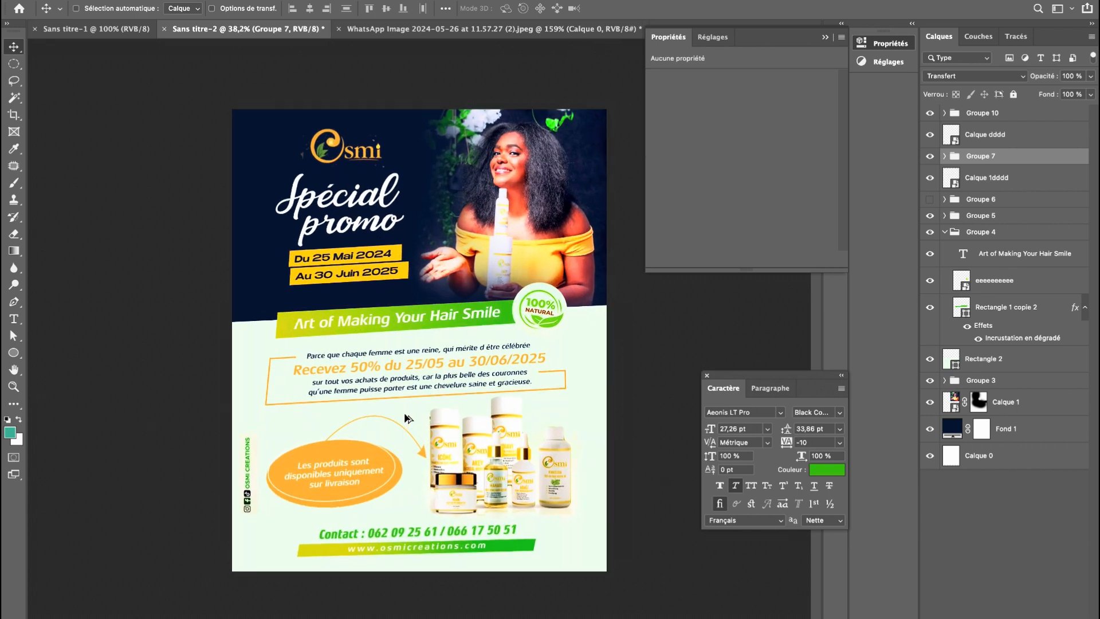
{"action": "left_click_drag", "start_coordinate": [408, 452], "coordinate": [407, 456]}
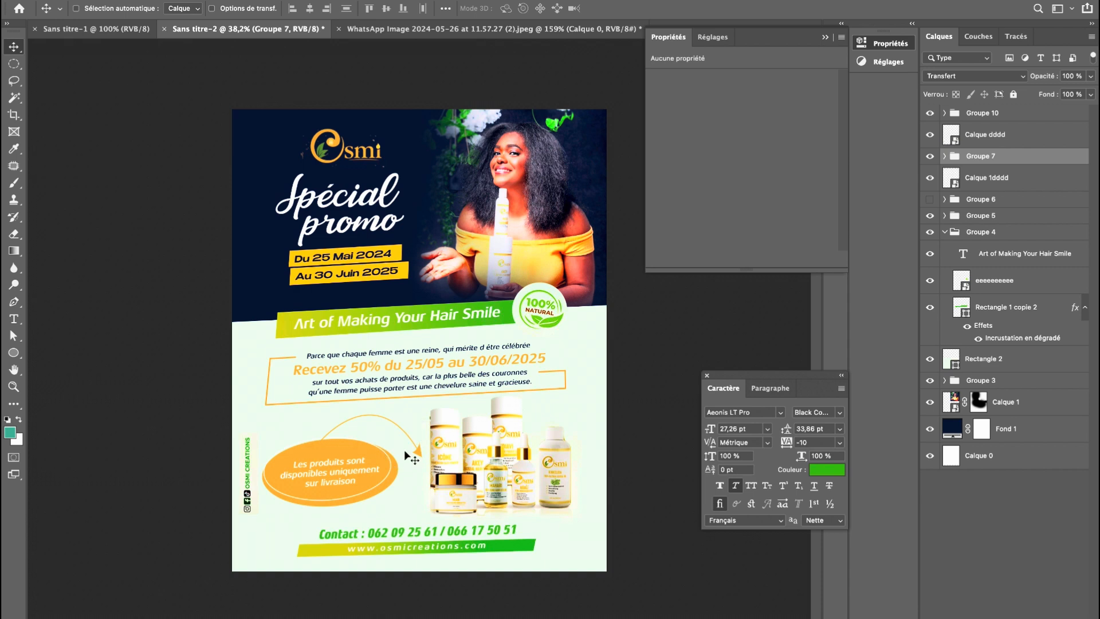
{"action": "left_click_drag", "start_coordinate": [389, 412], "coordinate": [393, 412]}
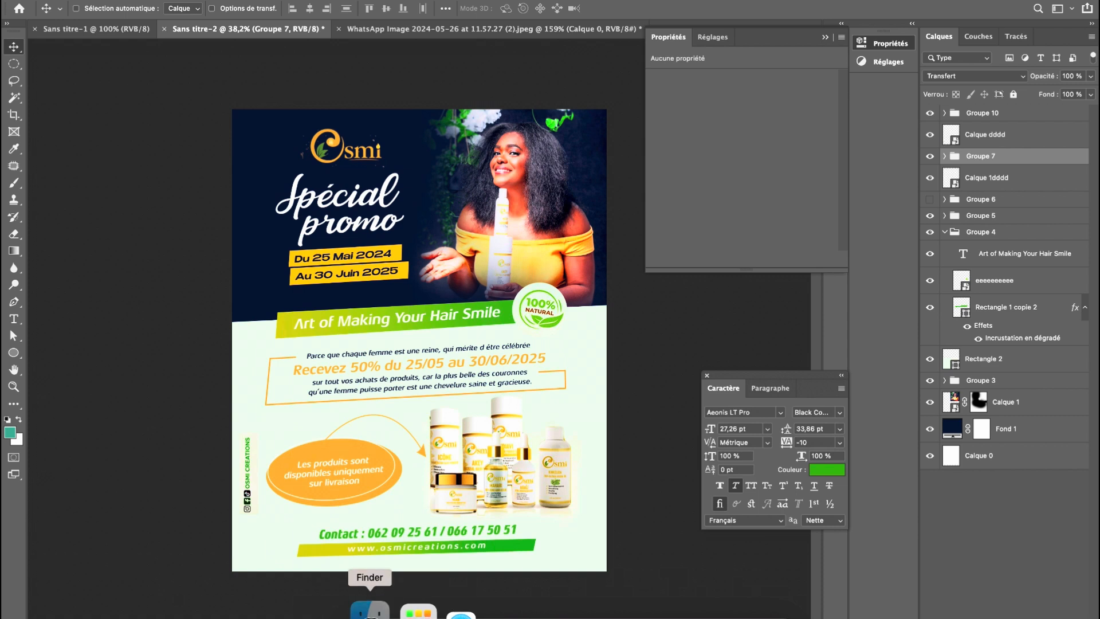
Place R (26).png from the extras folder, scale the leaf to 2.88% and move it to the flyer's right edge.
{"action": "left_click", "coordinate": [370, 609]}
{"action": "left_click", "coordinate": [611, 293]}
{"action": "left_click_drag", "start_coordinate": [694, 271], "coordinate": [472, 120]}
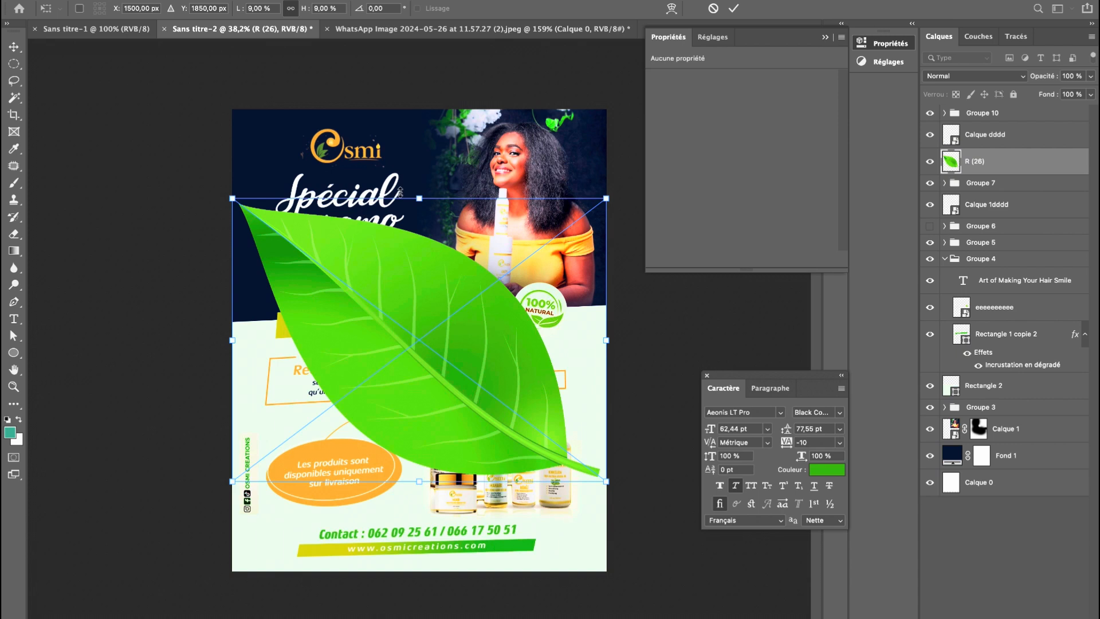
{"action": "left_click_drag", "start_coordinate": [417, 193], "coordinate": [417, 391]}
{"action": "left_click_drag", "start_coordinate": [416, 467], "coordinate": [640, 401]}
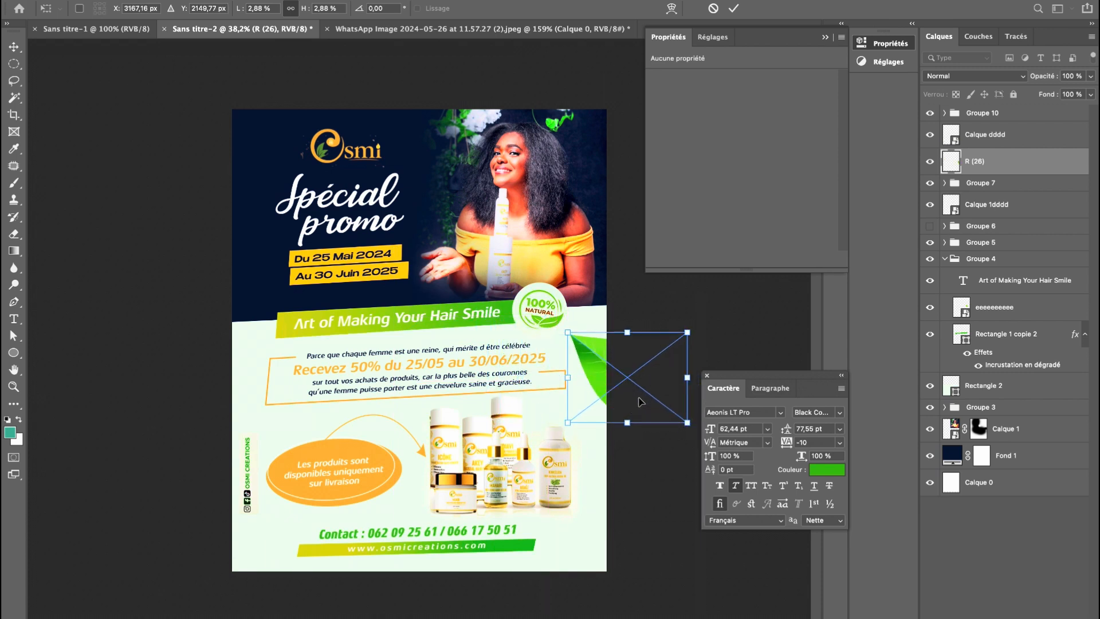
Rotate the leaf to about -160°, scale it to 2.21% and set it partly off the right edge beside the products.
{"action": "left_click_drag", "start_coordinate": [676, 295], "coordinate": [550, 434]}
{"action": "left_click_drag", "start_coordinate": [609, 384], "coordinate": [593, 402]}
{"action": "left_click_drag", "start_coordinate": [670, 415], "coordinate": [622, 475]}
{"action": "left_click_drag", "start_coordinate": [597, 459], "coordinate": [603, 445]}
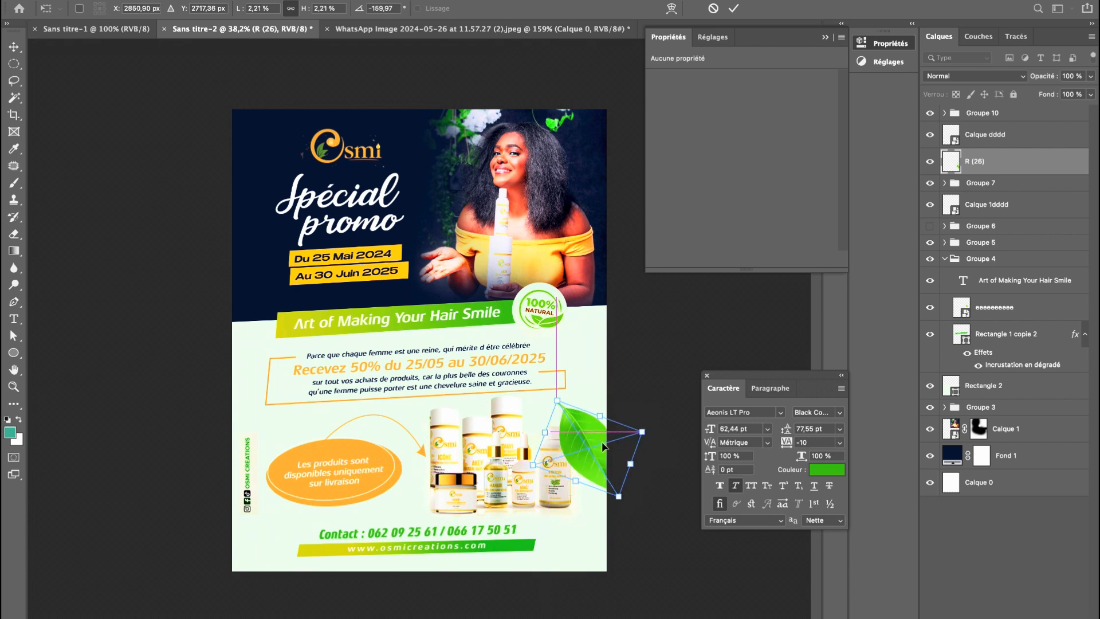
{"action": "key", "text": "Return"}
Scale the products image down to 97.91% and nudge it slightly right, leaving room for the large leaf.
{"action": "left_click", "coordinate": [542, 470], "text": "super"}
{"action": "key", "text": "super+t"}
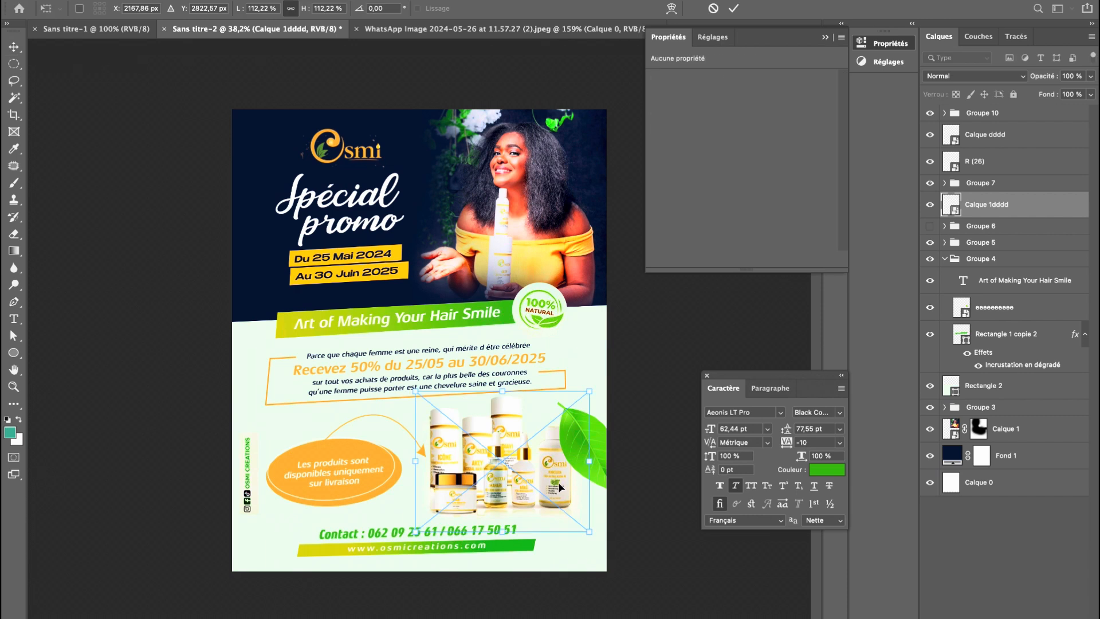
{"action": "left_click_drag", "start_coordinate": [589, 459], "coordinate": [572, 454]}
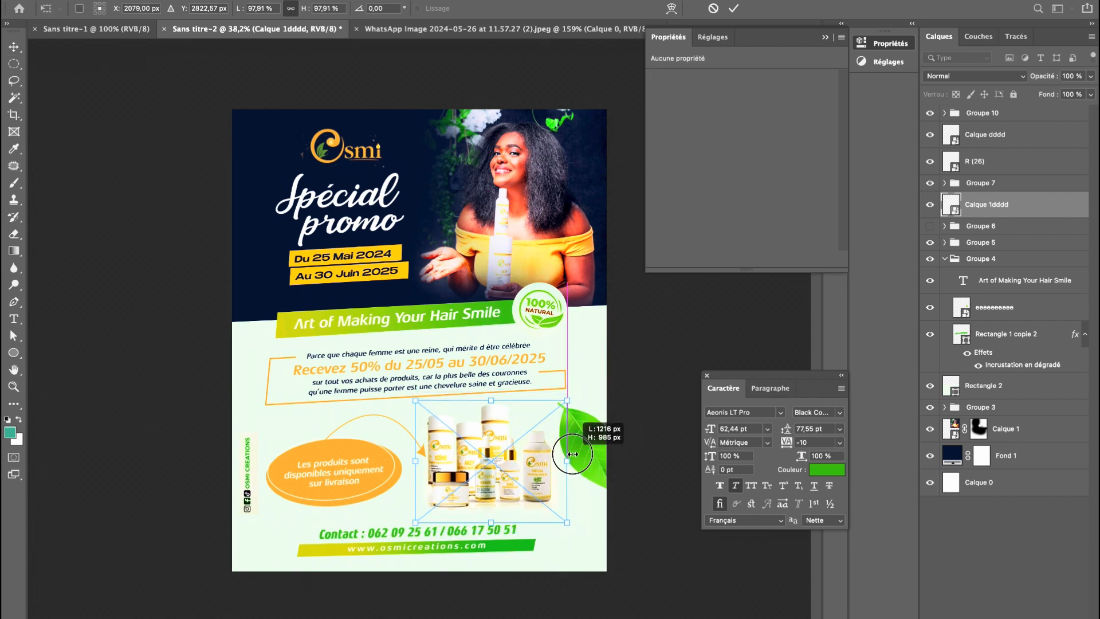
{"action": "key", "text": "Return"}
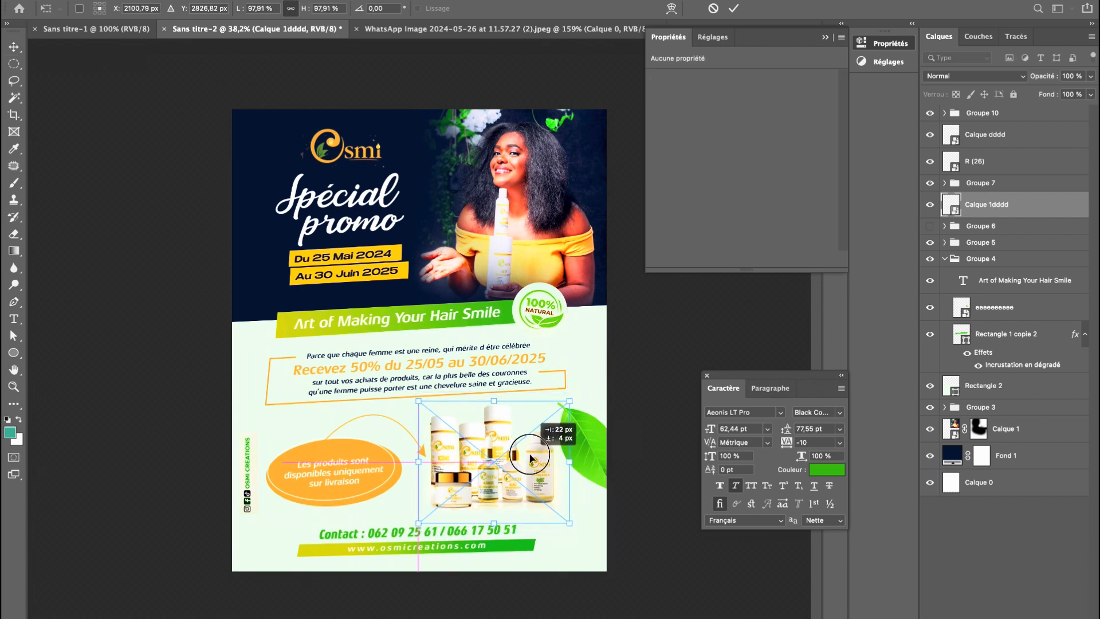
{"action": "mouse_move", "coordinate": [575, 436]}
{"action": "left_mouse_down"}
{"action": "mouse_move", "coordinate": [586, 472]}
{"action": "mouse_move", "coordinate": [589, 441]}
{"action": "left_mouse_up"}
Scale up the contact and website group slightly and center it near the bottom of the flyer.
{"action": "left_click", "coordinate": [970, 114]}
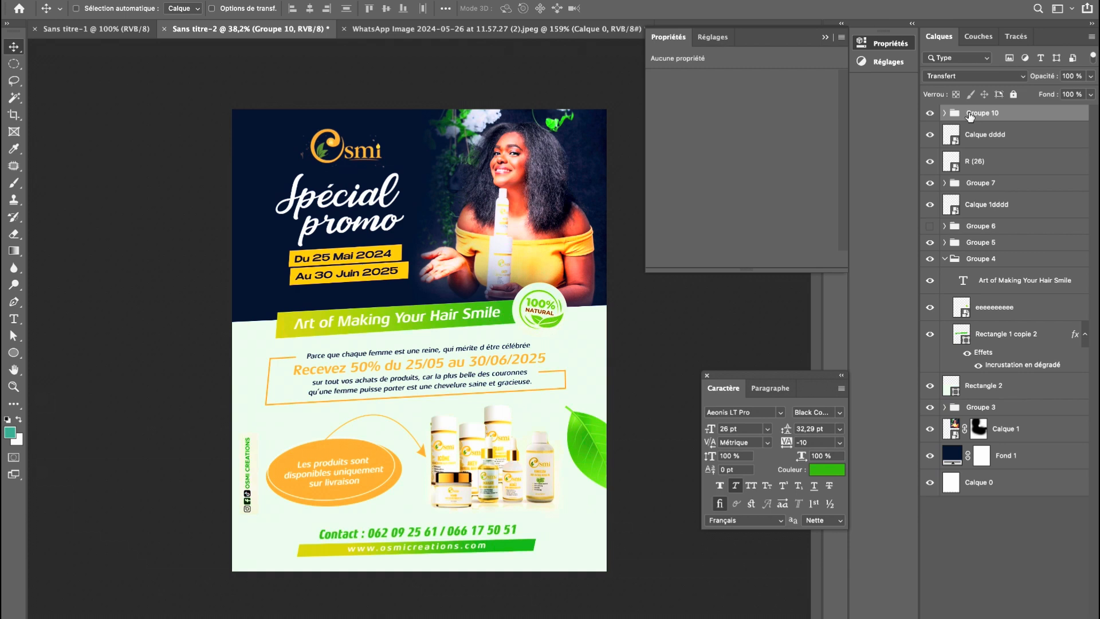
{"action": "key", "text": "ctrl+t"}
{"action": "left_click_drag", "start_coordinate": [450, 523], "coordinate": [453, 541]}
{"action": "key", "text": "Return"}
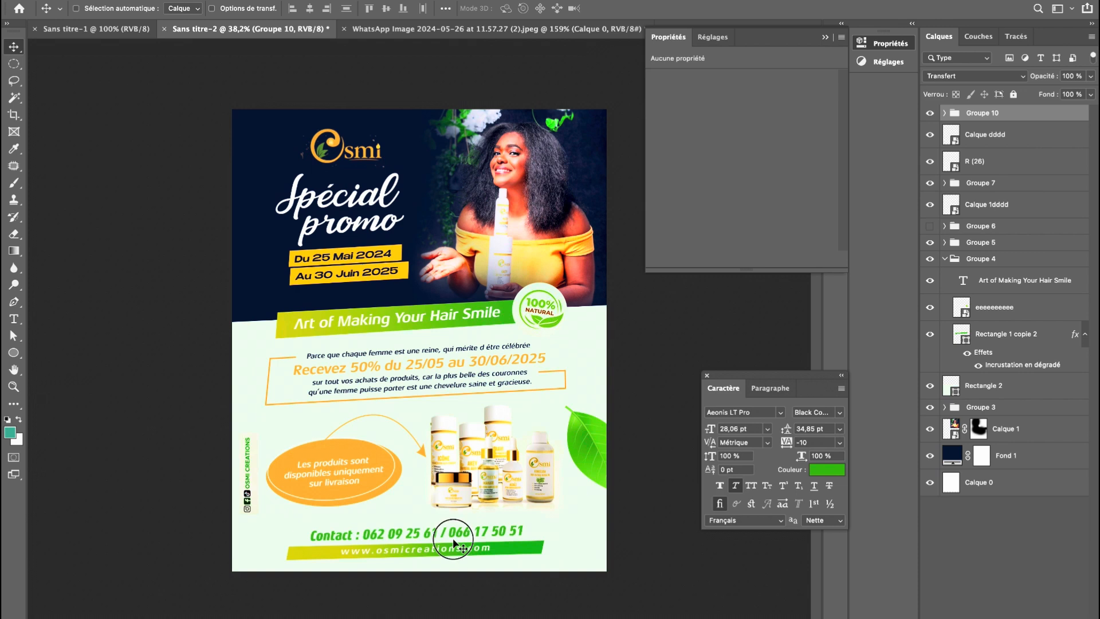
{"action": "left_click_drag", "start_coordinate": [436, 571], "coordinate": [440, 570]}
Duplicate the leaf, shrink the copy to about 0.64%, rotate it to about 109° and place it above the contact line's right end.
{"action": "left_click", "coordinate": [592, 466], "text": "ctrl"}
{"action": "left_click_drag", "start_coordinate": [592, 465], "coordinate": [614, 567]}
{"action": "key", "text": "ctrl+t"}
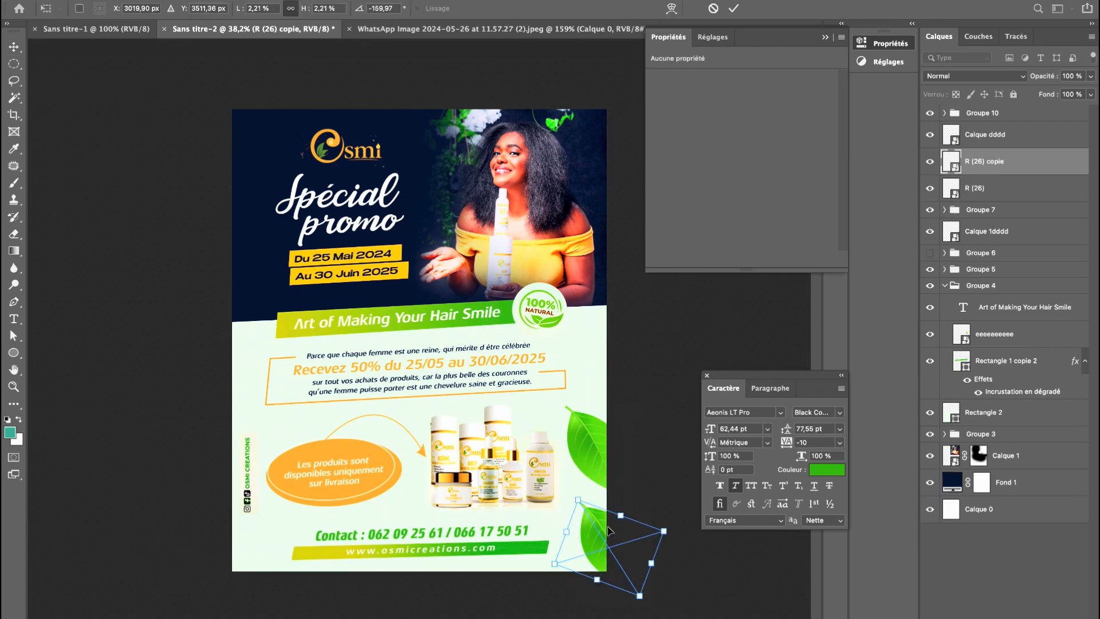
{"action": "left_click_drag", "start_coordinate": [634, 509], "coordinate": [588, 526]}
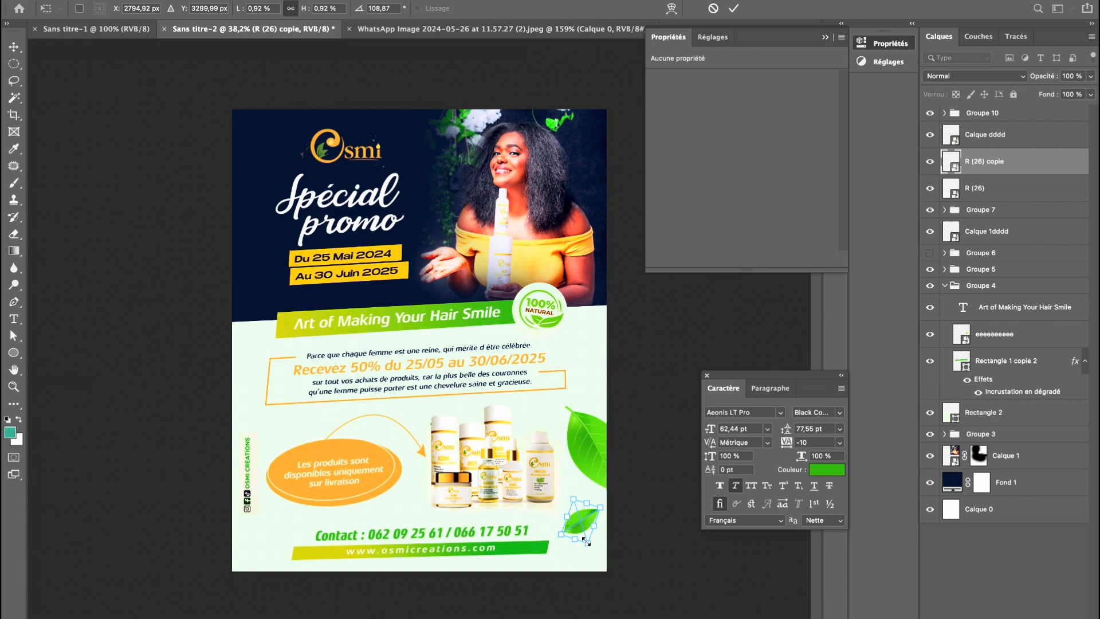
{"action": "key", "text": "Return"}
{"action": "mouse_move", "coordinate": [584, 536]}
{"action": "left_mouse_down"}
{"action": "mouse_move", "coordinate": [585, 358]}
{"action": "mouse_move", "coordinate": [583, 577]}
{"action": "mouse_move", "coordinate": [583, 549]}
{"action": "mouse_move", "coordinate": [598, 539]}
{"action": "mouse_move", "coordinate": [577, 517]}
{"action": "left_mouse_up"}
{"action": "key", "text": "ctrl+t"}
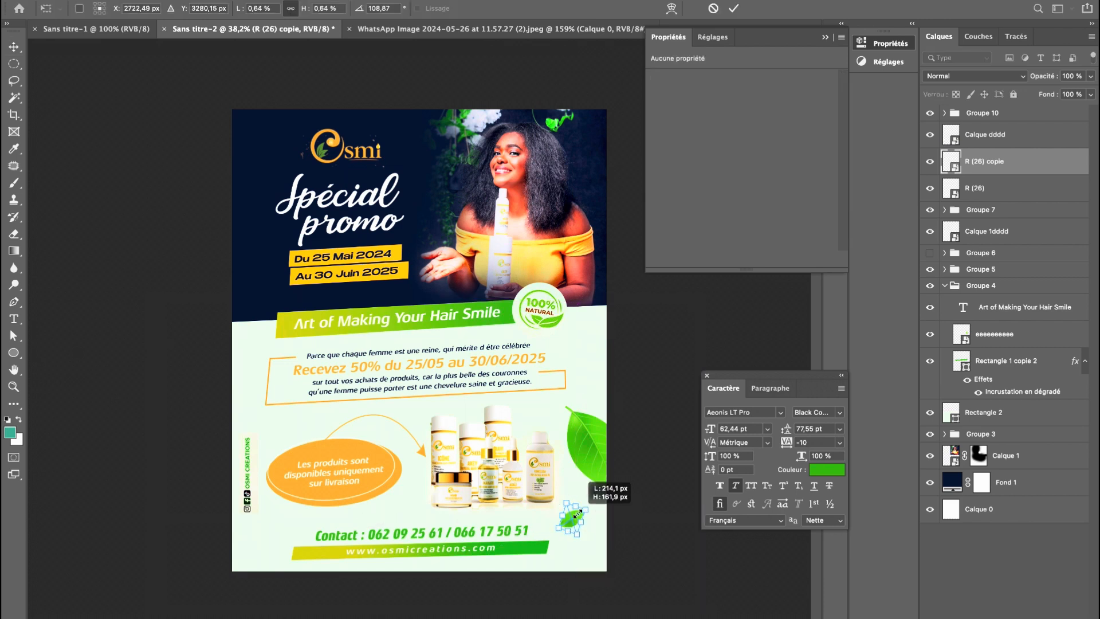
{"action": "key", "text": "Return"}
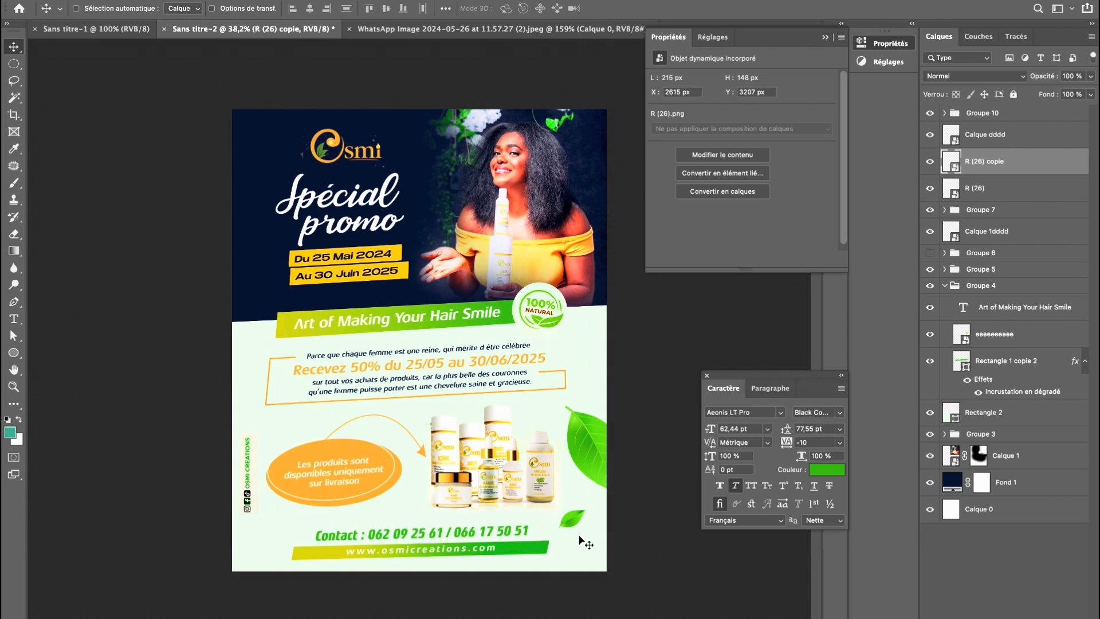
Duplicate the small leaf, flip the copy horizontally and place it below the orange notice at the contact line's left end.
{"action": "left_click_drag", "start_coordinate": [581, 536], "coordinate": [289, 435]}
{"action": "left_click_drag", "start_coordinate": [360, 471], "coordinate": [343, 575]}
{"action": "key", "text": "ctrl+t"}
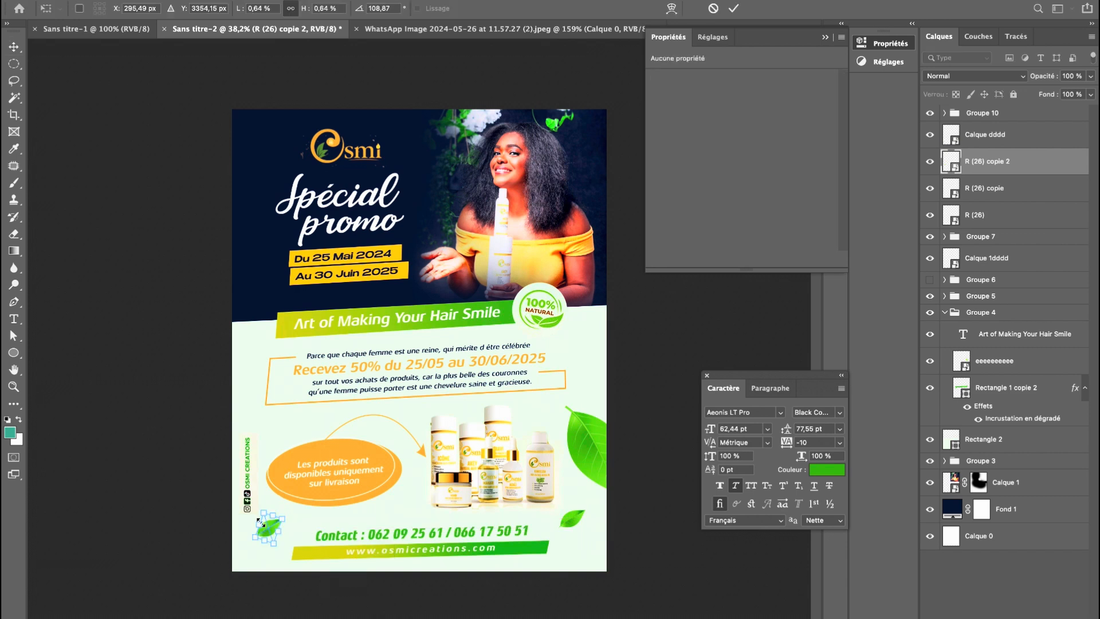
{"action": "right_click", "coordinate": [265, 526]}
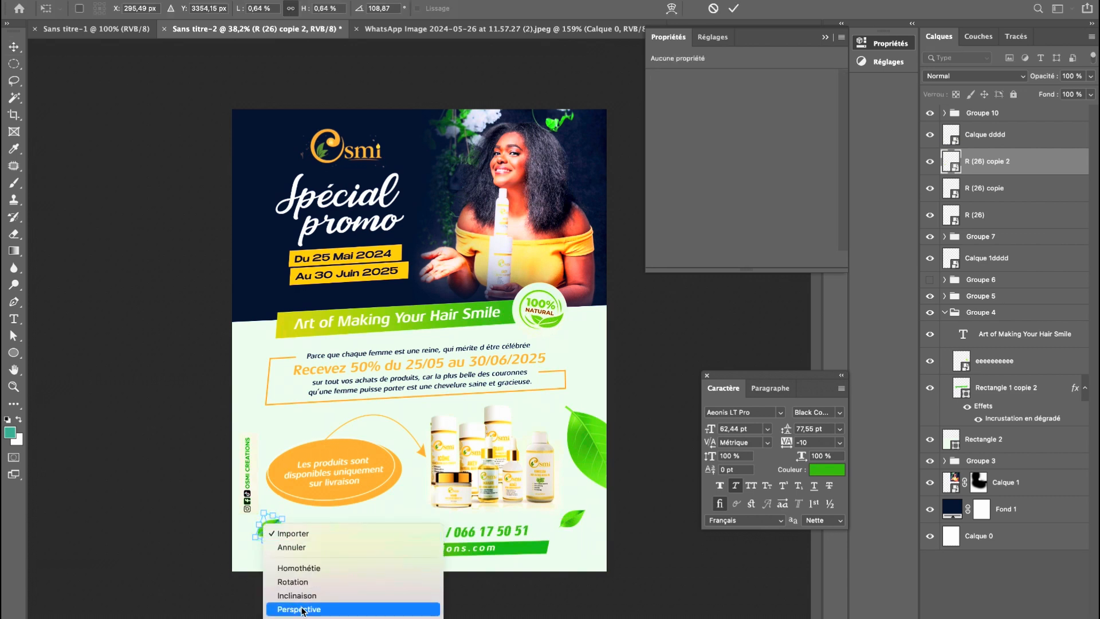
{"action": "scroll", "coordinate": [303, 611], "scroll_direction": "down", "scroll_amount": 5}
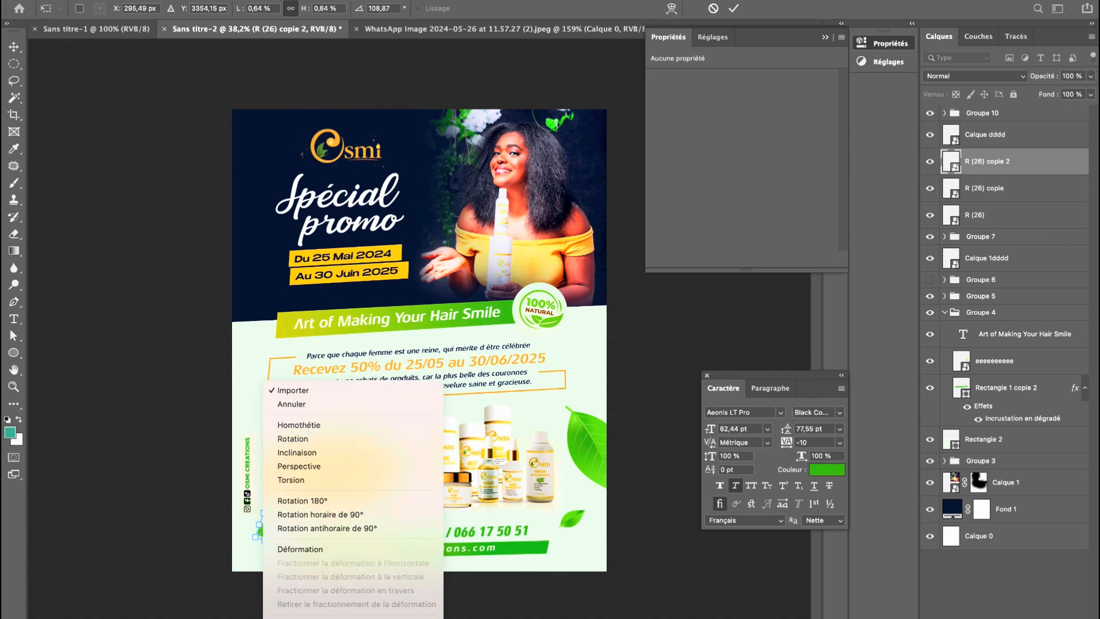
{"action": "scroll", "coordinate": [321, 605], "scroll_direction": "down", "scroll_amount": 2}
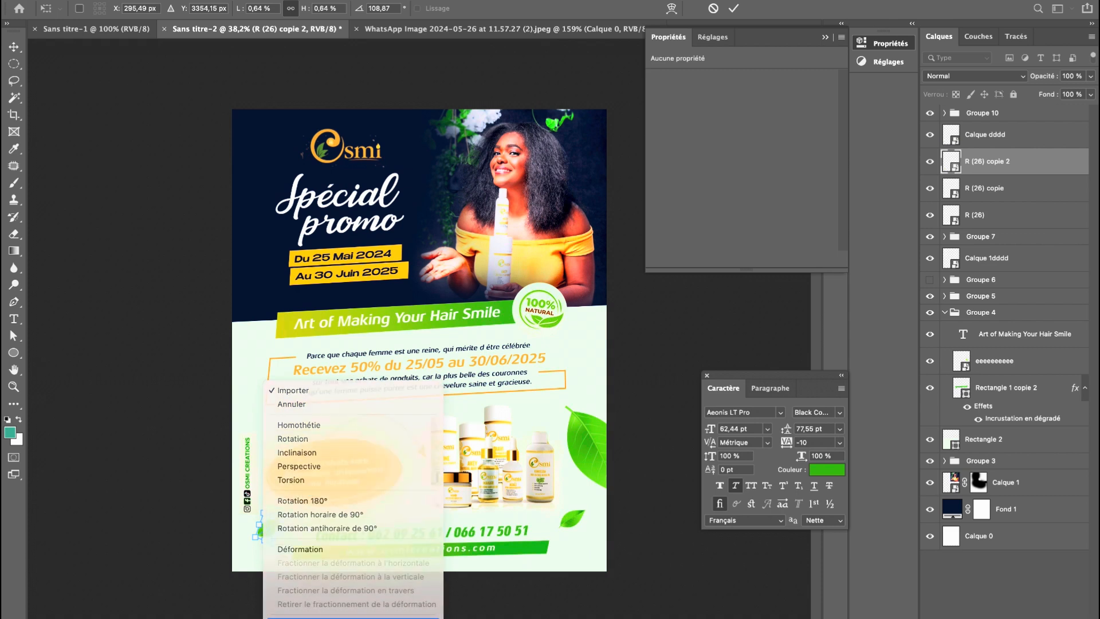
{"action": "left_click", "coordinate": [318, 580]}
{"action": "left_click", "coordinate": [734, 8]}
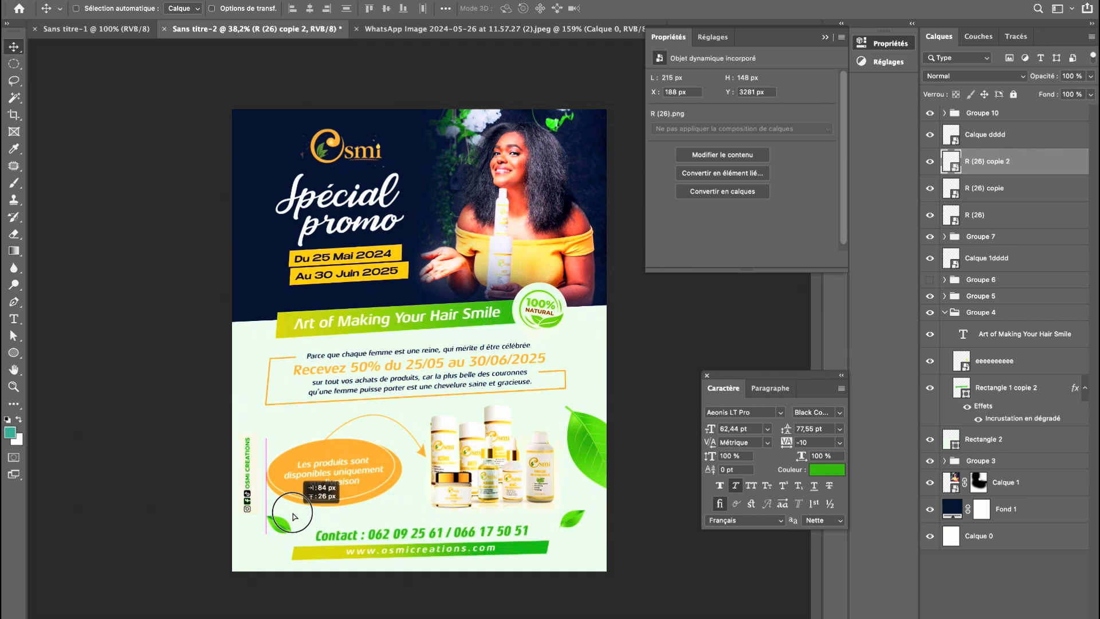
{"action": "left_click_drag", "start_coordinate": [294, 525], "coordinate": [340, 514]}
{"action": "left_click", "coordinate": [330, 359], "text": "super"}
{"action": "left_click_drag", "start_coordinate": [331, 360], "coordinate": [331, 325]}
{"action": "key", "text": "super+z"}
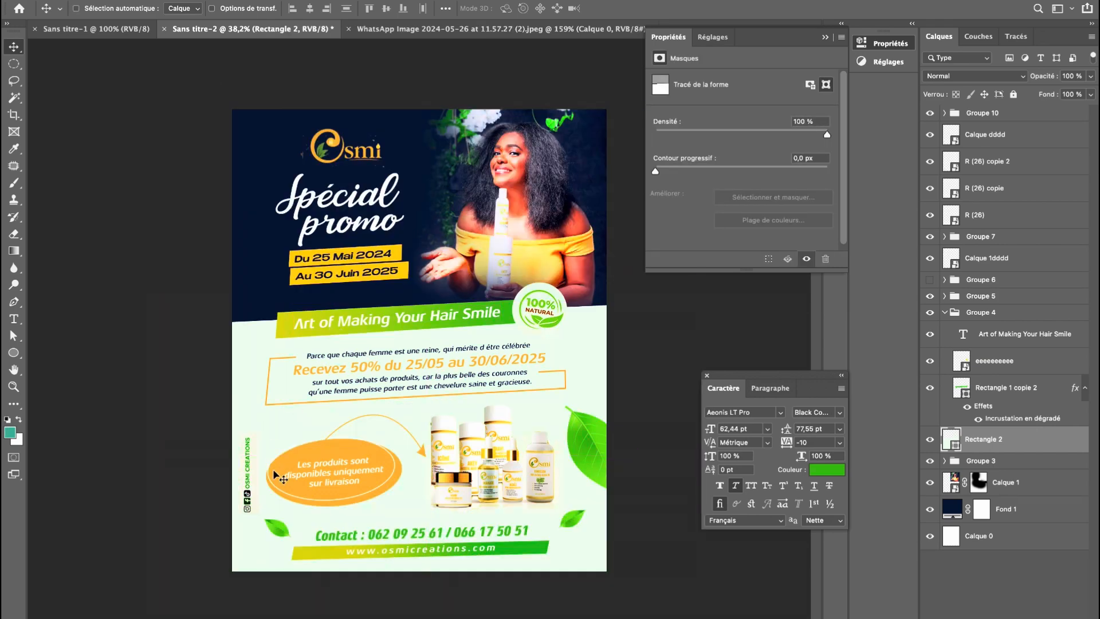
Duplicate the lower-left leaf, enlarge it to 2.46%, rotate it to about 158° and set it partly off the left edge where navy meets white.
{"action": "left_click", "coordinate": [281, 526], "text": "super"}
{"action": "left_click_drag", "start_coordinate": [282, 526], "coordinate": [242, 286]}
{"action": "key", "text": "super+t"}
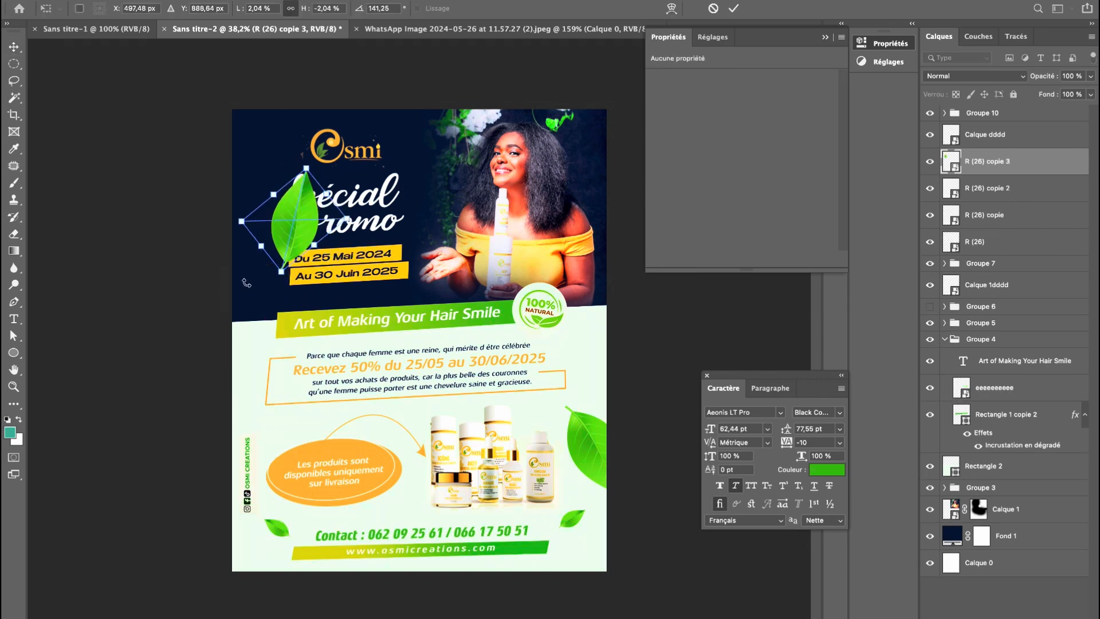
{"action": "left_click_drag", "start_coordinate": [315, 314], "coordinate": [232, 290]}
{"action": "left_click_drag", "start_coordinate": [166, 275], "coordinate": [143, 197]}
{"action": "left_click_drag", "start_coordinate": [239, 284], "coordinate": [260, 229]}
{"action": "key", "text": "Return"}
{"action": "key", "text": "ctrl+t"}
{"action": "left_click_drag", "start_coordinate": [272, 345], "coordinate": [290, 380]}
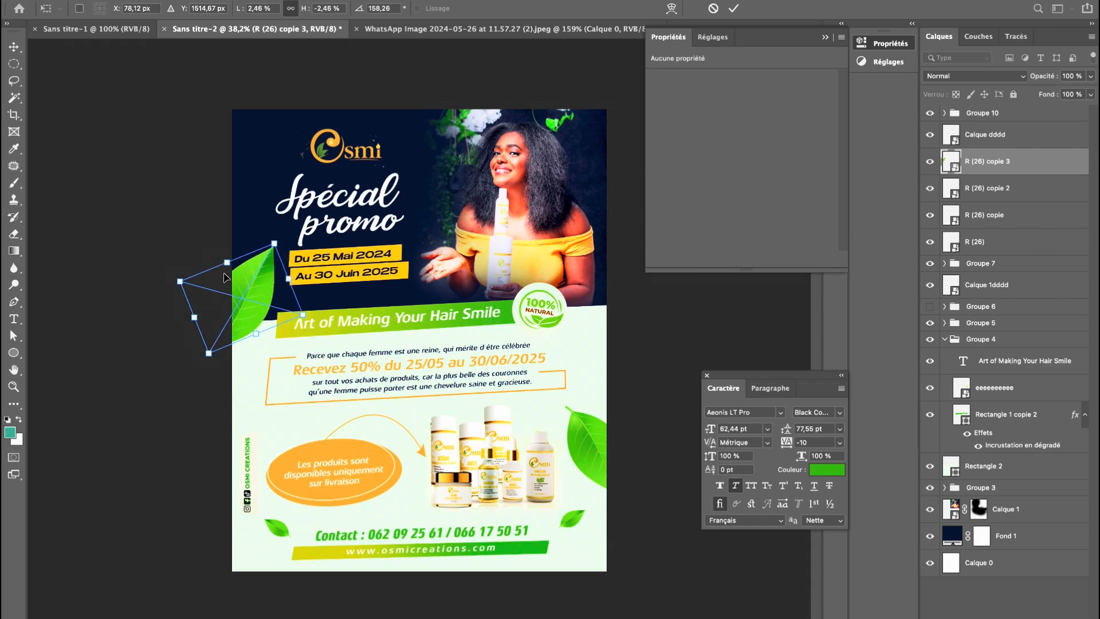
{"action": "key", "text": "Return"}
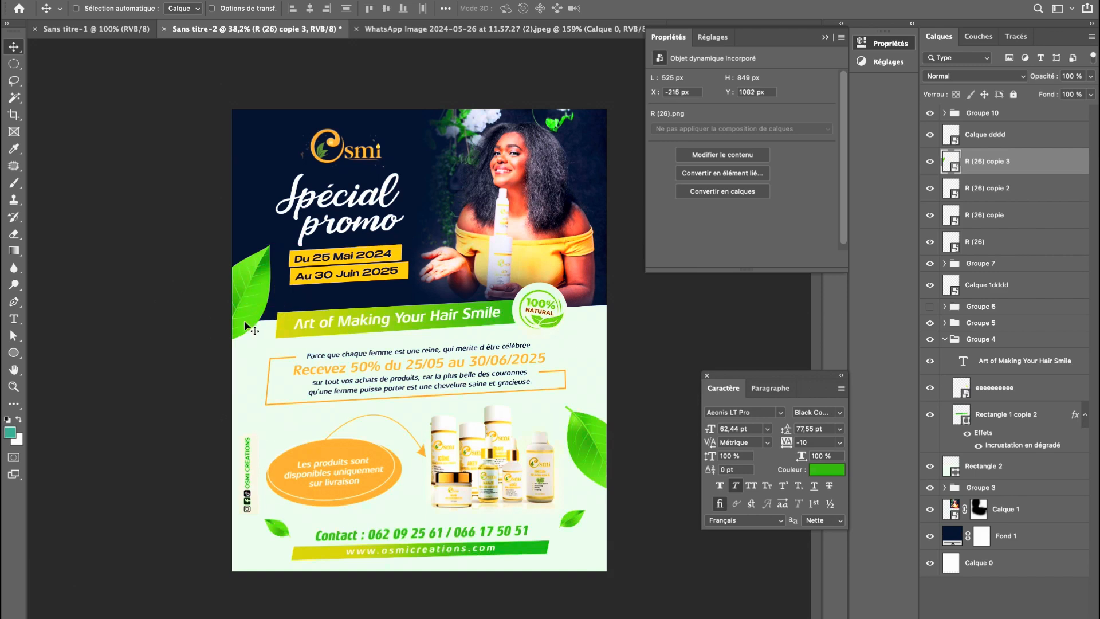
Duplicate the large left leaf, shrink the copy to 0.78%, rotate it to about -95° and place it left of the Osmi logo.
{"action": "left_click_drag", "start_coordinate": [251, 300], "coordinate": [261, 423]}
{"action": "key", "text": "ctrl+t"}
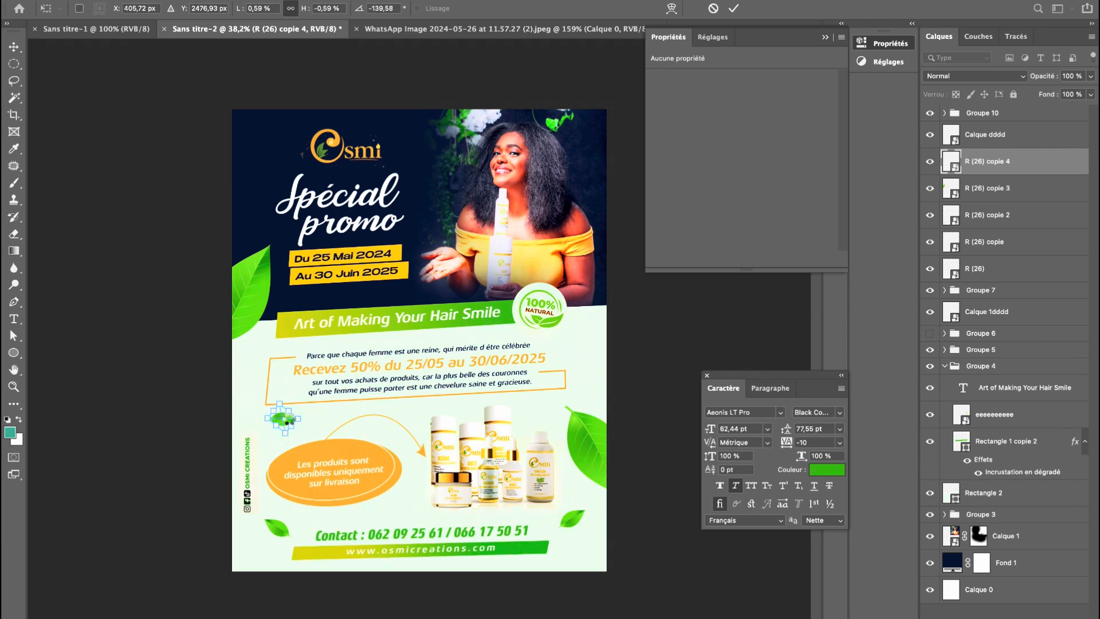
{"action": "key", "text": "Return"}
{"action": "left_click_drag", "start_coordinate": [282, 420], "coordinate": [276, 183]}
{"action": "key", "text": "ctrl+t"}
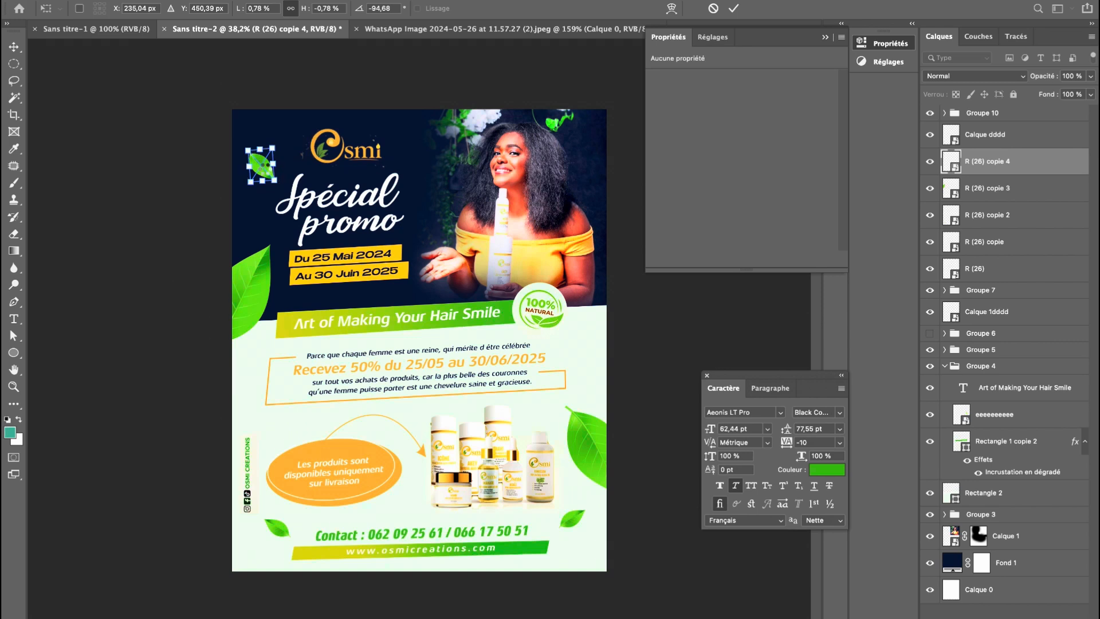
{"action": "key", "text": "Return"}
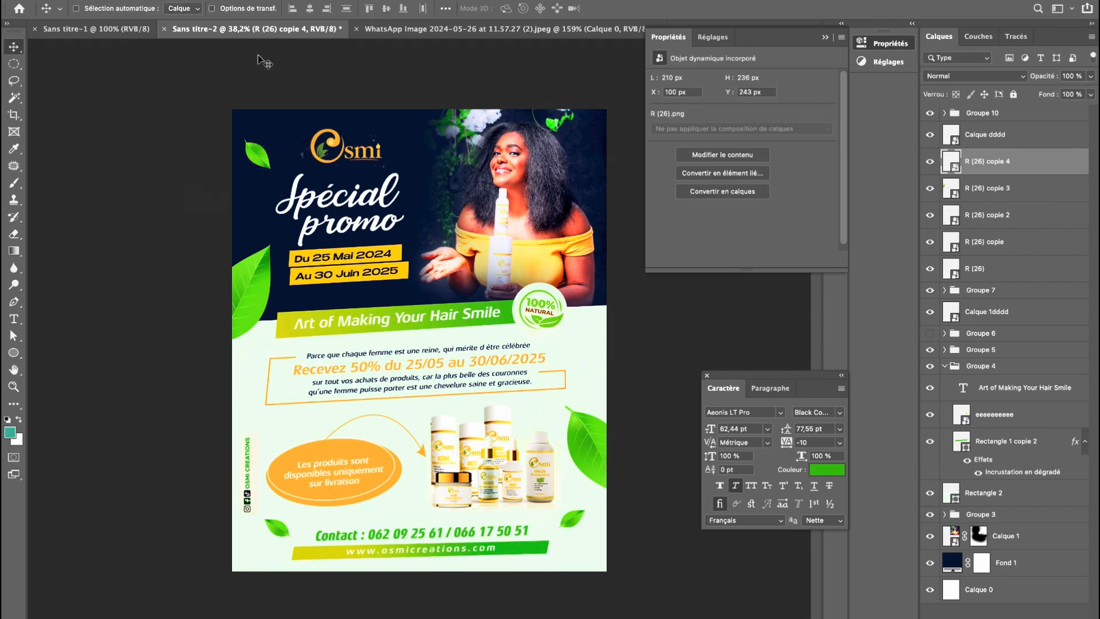
Apply a motion blur with angle 0° and distance 31 pixels to the small leaf beside the Osmi logo.
{"action": "left_click", "coordinate": [314, 1]}
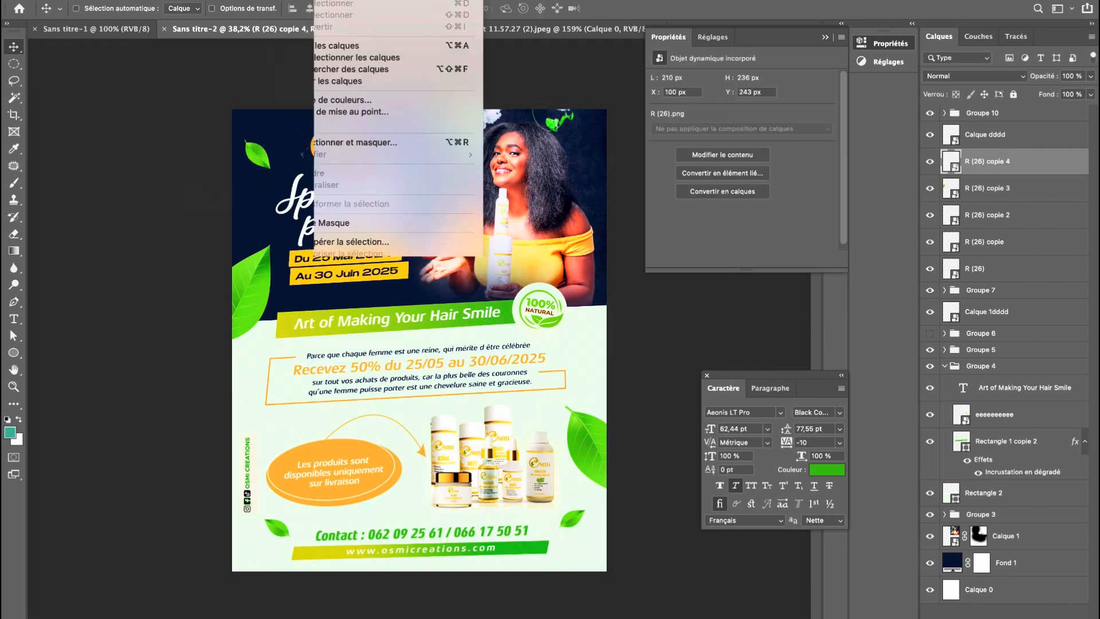
{"action": "mouse_move", "coordinate": [347, 1]}
{"action": "mouse_move", "coordinate": [356, 170]}
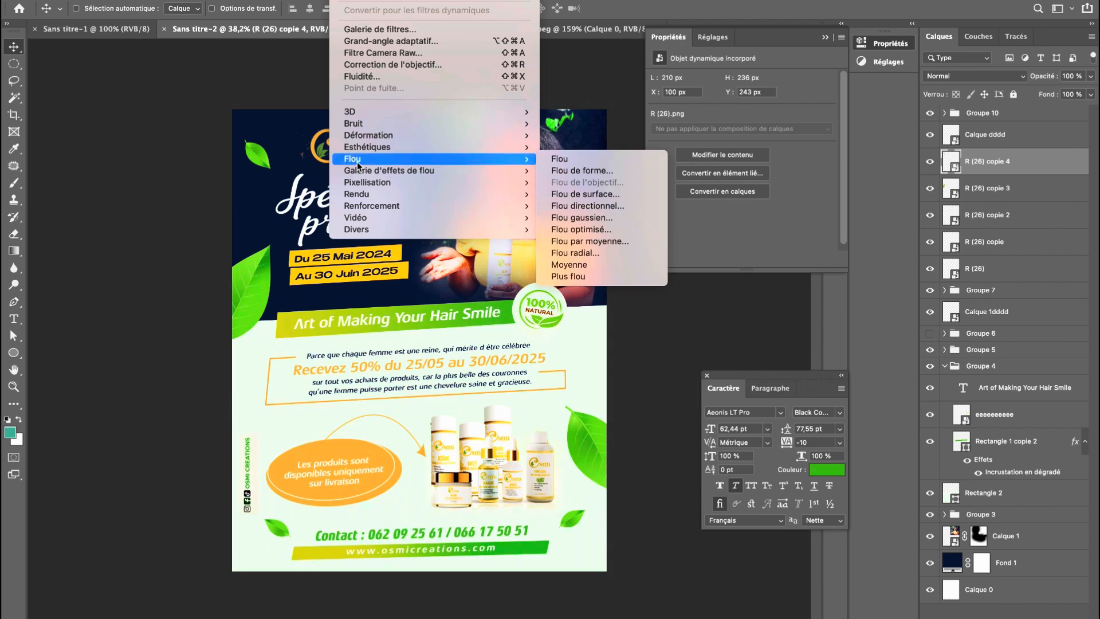
{"action": "left_click", "coordinate": [614, 208]}
{"action": "left_click_drag", "start_coordinate": [459, 353], "coordinate": [473, 353]}
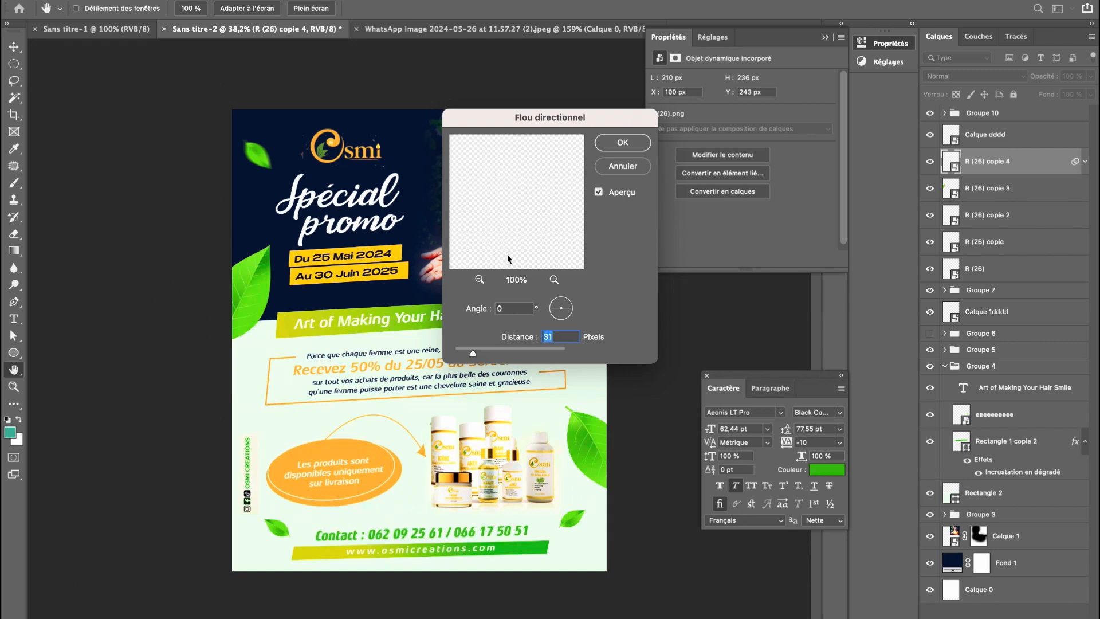
{"action": "left_click", "coordinate": [609, 144]}
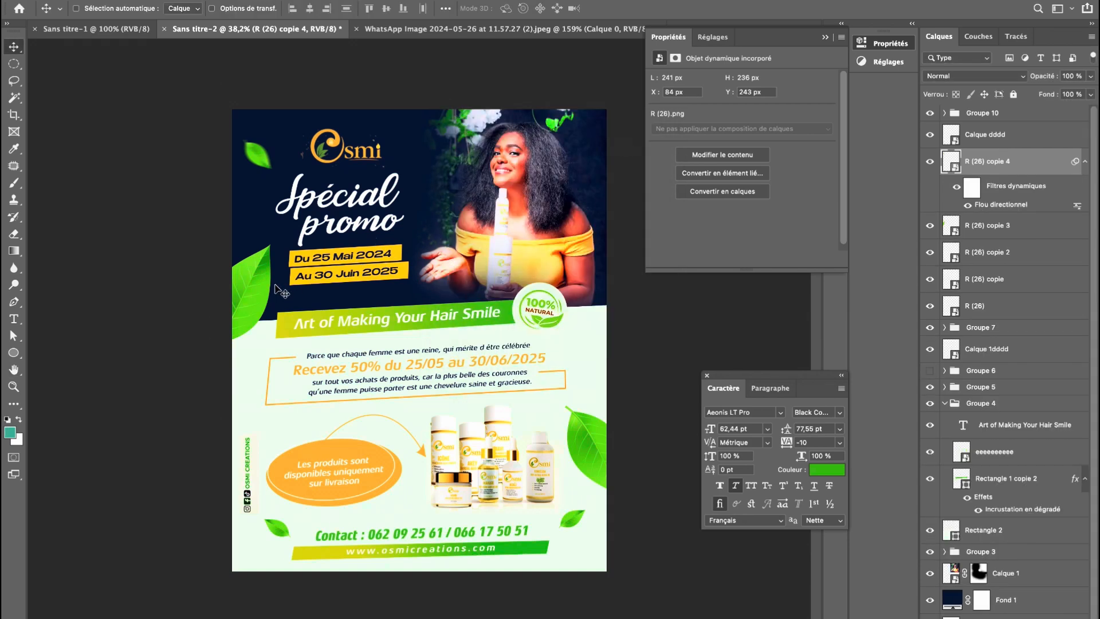
Apply the same 0°, 31-pixel motion blur to the large left leaf and shift it slightly lower and further off the edge.
{"action": "left_click", "coordinate": [241, 293]}
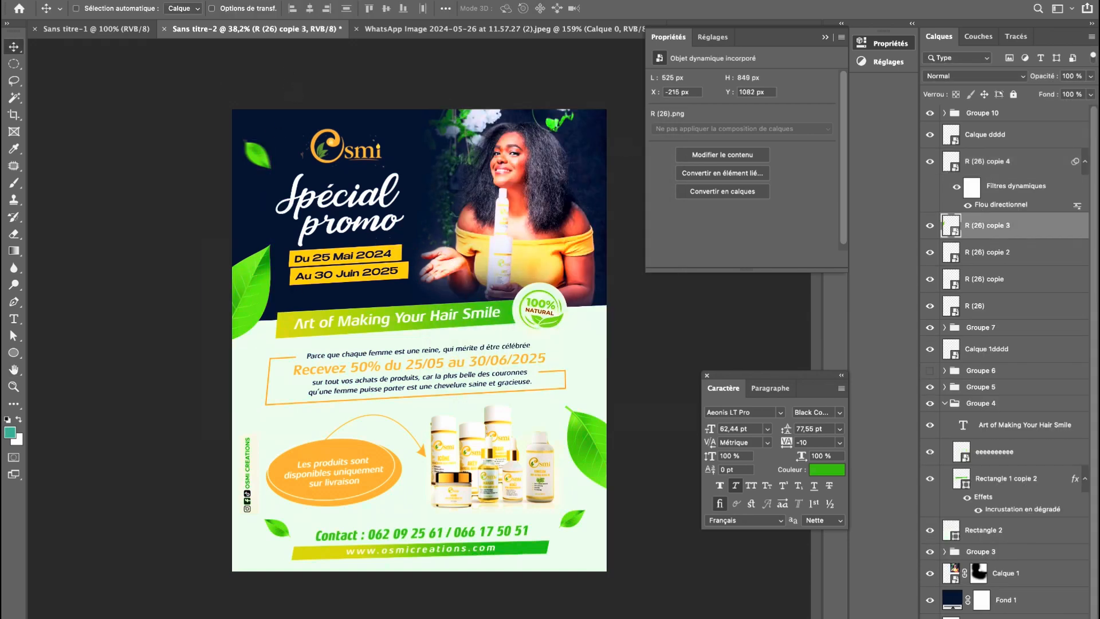
{"action": "left_click", "coordinate": [349, 0]}
{"action": "left_click", "coordinate": [352, 0]}
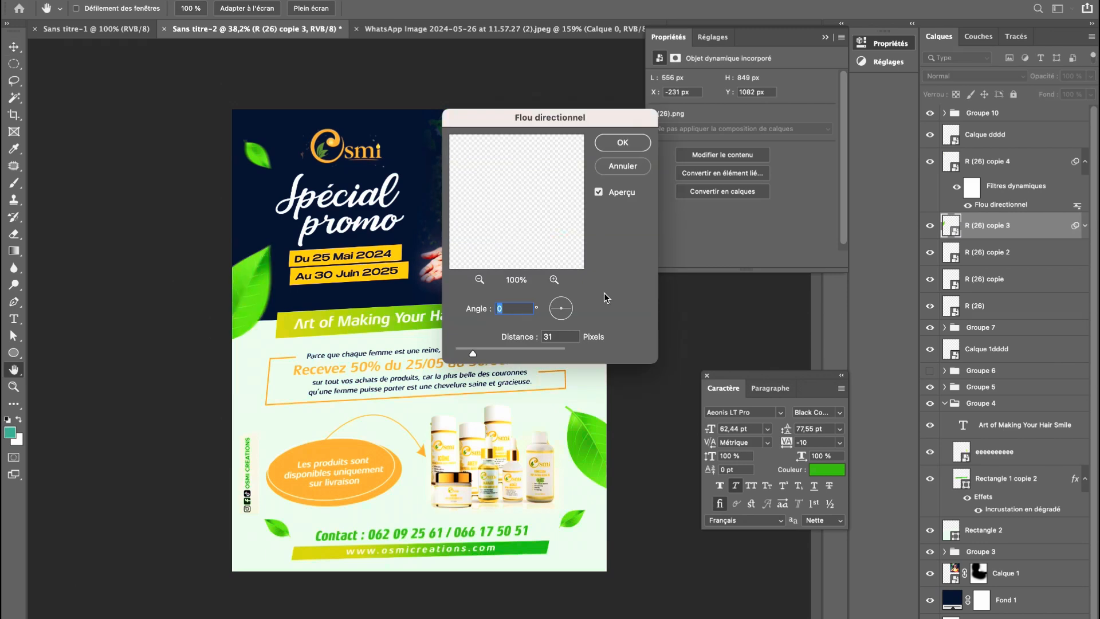
{"action": "left_click", "coordinate": [574, 318]}
{"action": "left_click", "coordinate": [618, 143]}
{"action": "left_click_drag", "start_coordinate": [372, 331], "coordinate": [365, 353]}
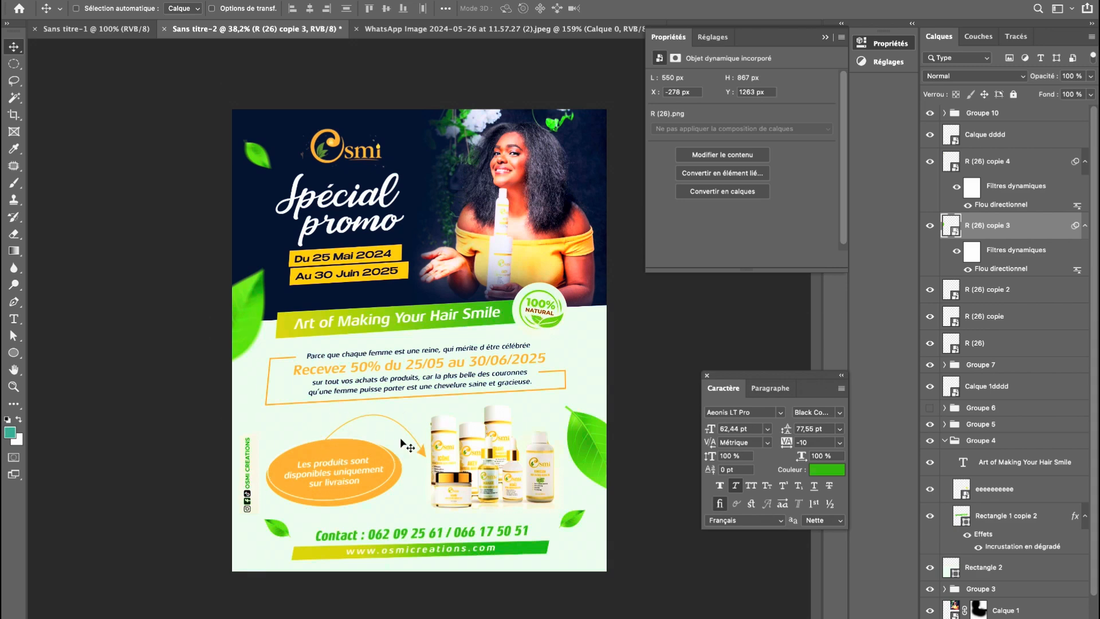
Duplicate the lower-left leaf, shrink the copy to 0.38%, rotate it to about 165° and place it between the curved arrow and the product bottles.
{"action": "left_click_drag", "start_coordinate": [284, 533], "coordinate": [512, 434]}
{"action": "key", "text": "ctrl+t"}
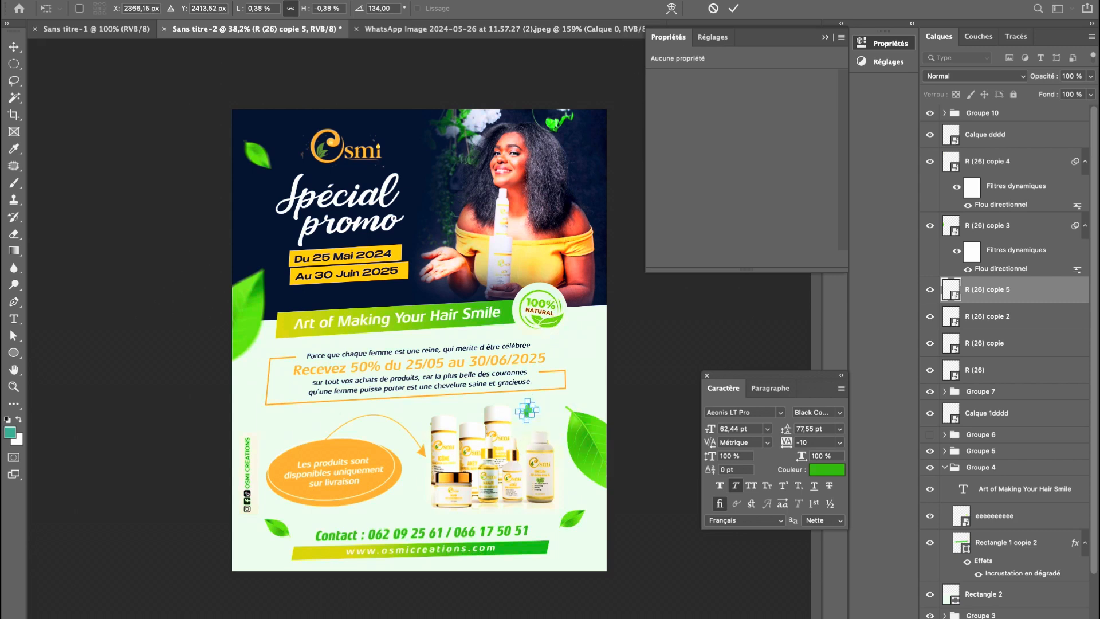
{"action": "left_click", "coordinate": [733, 8]}
{"action": "left_click_drag", "start_coordinate": [563, 432], "coordinate": [299, 433]}
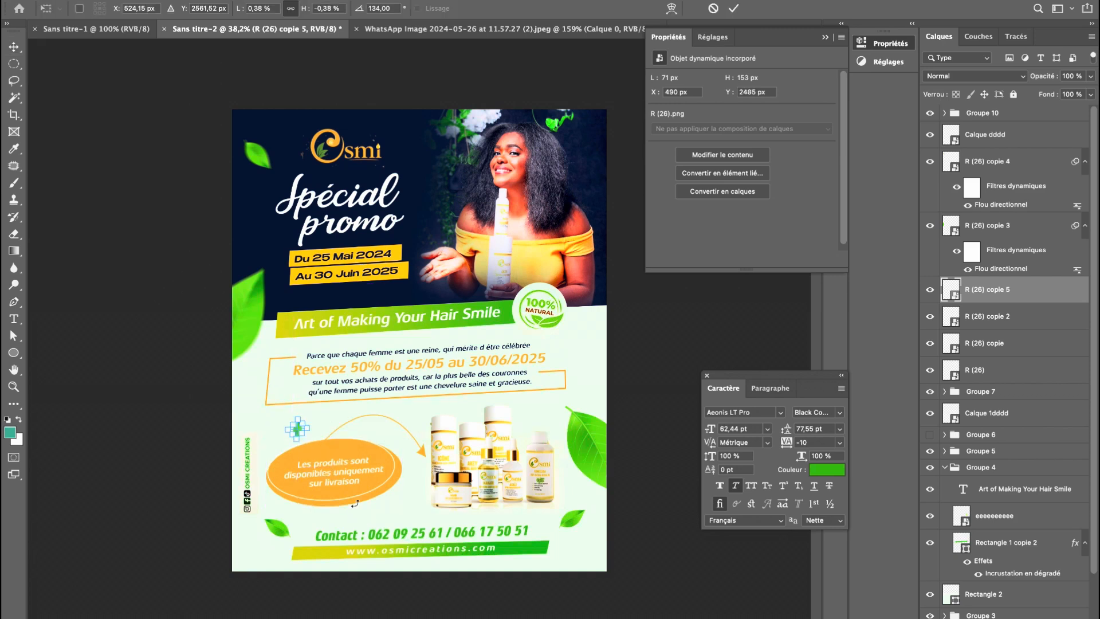
{"action": "key", "text": "ctrl+t"}
{"action": "left_click_drag", "start_coordinate": [354, 502], "coordinate": [310, 497]}
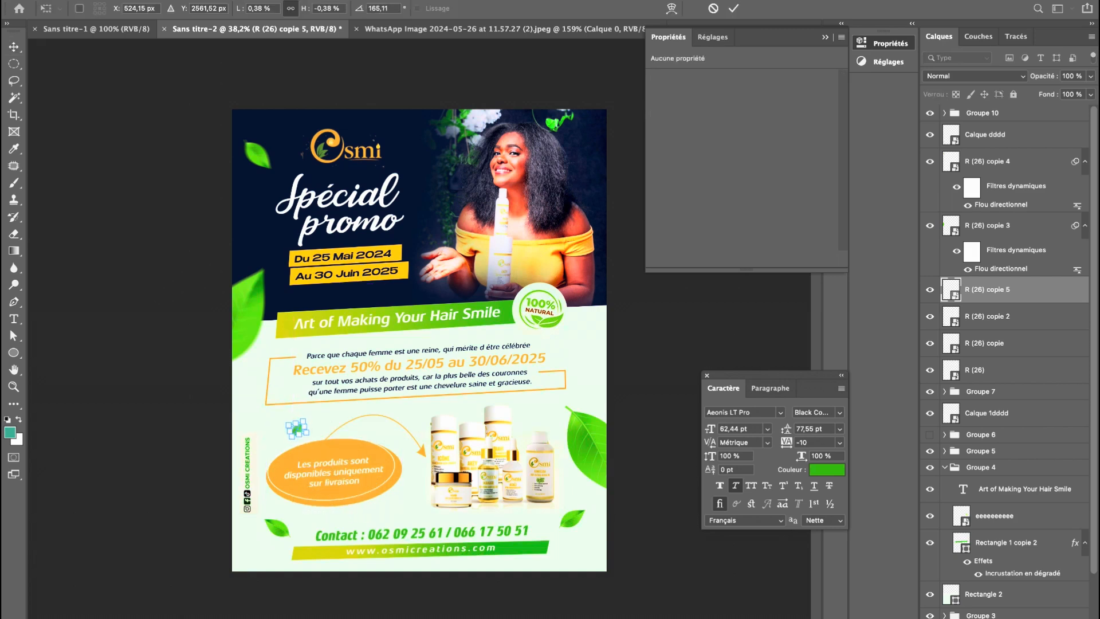
{"action": "left_click", "coordinate": [734, 8]}
{"action": "left_click_drag", "start_coordinate": [354, 484], "coordinate": [459, 576]}
{"action": "left_click_drag", "start_coordinate": [405, 502], "coordinate": [419, 413]}
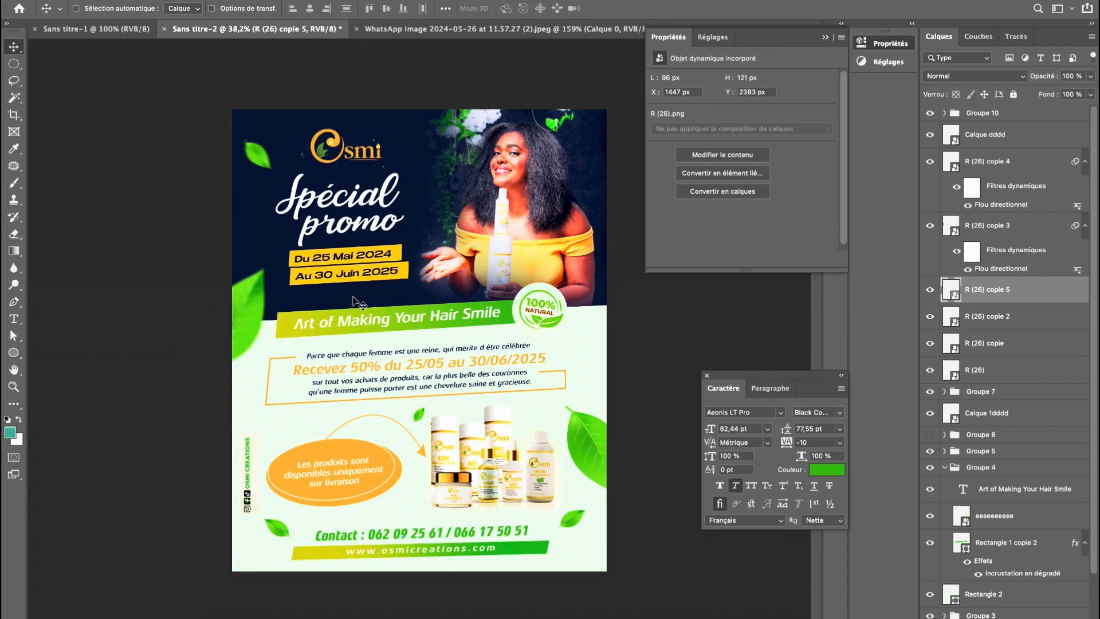
Enlarge the group holding the logo, Spécial promo title and date labels to about 105.67% and raise it slightly.
{"action": "left_click", "coordinate": [367, 261], "text": "ctrl"}
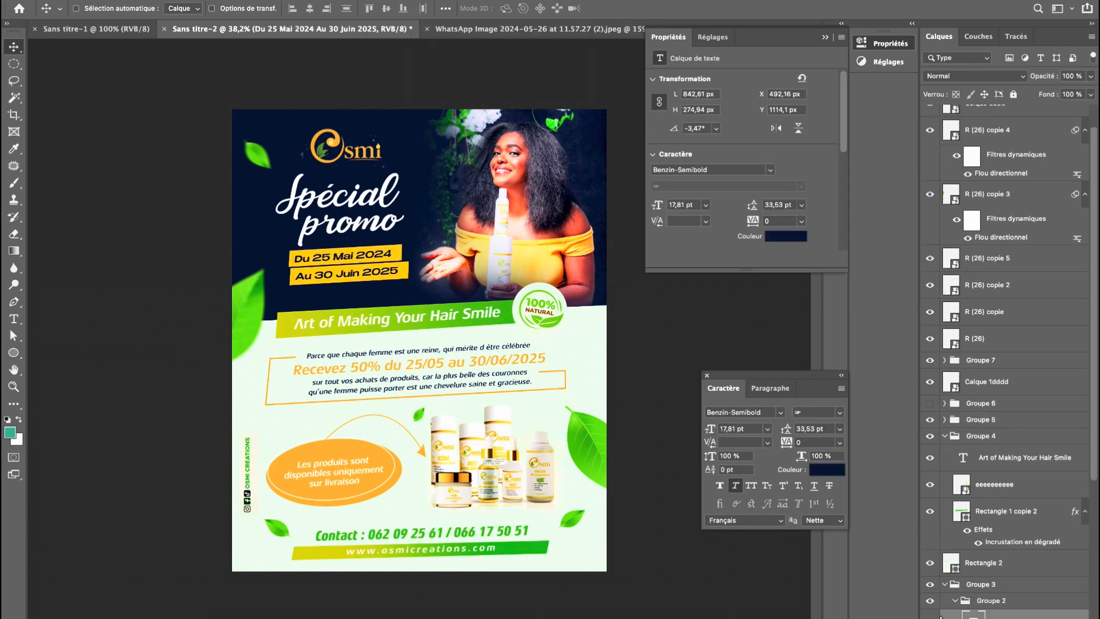
{"action": "left_click", "coordinate": [944, 584]}
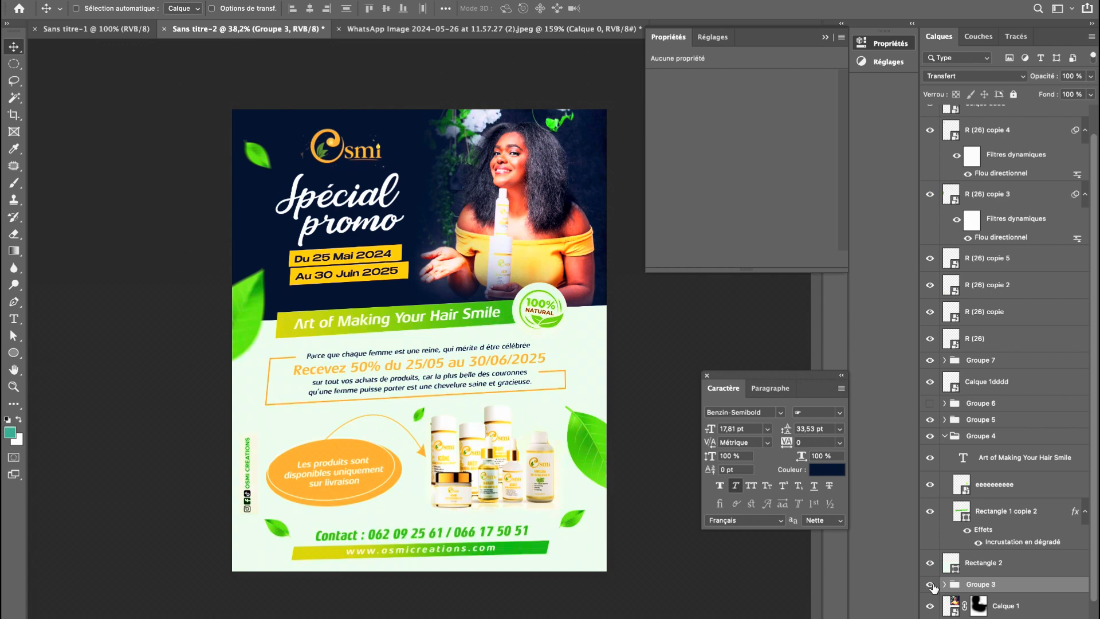
{"action": "key", "text": "ctrl+t"}
{"action": "mouse_move", "coordinate": [431, 287]}
{"action": "left_mouse_down"}
{"action": "mouse_move", "coordinate": [438, 299]}
{"action": "mouse_move", "coordinate": [431, 293]}
{"action": "left_mouse_up"}
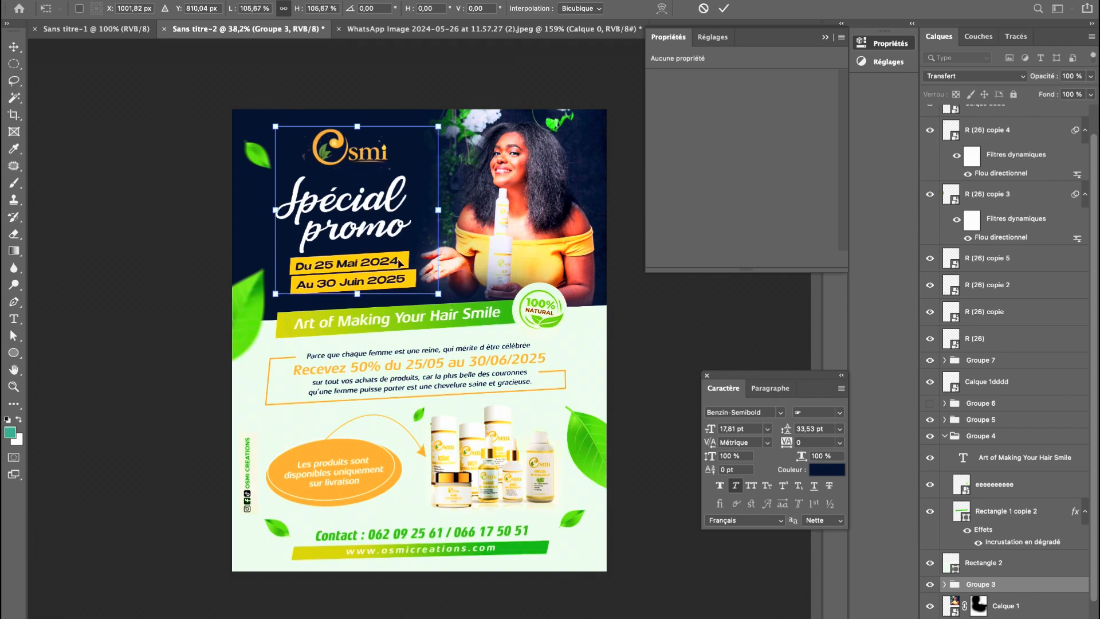
{"action": "key", "text": "Return"}
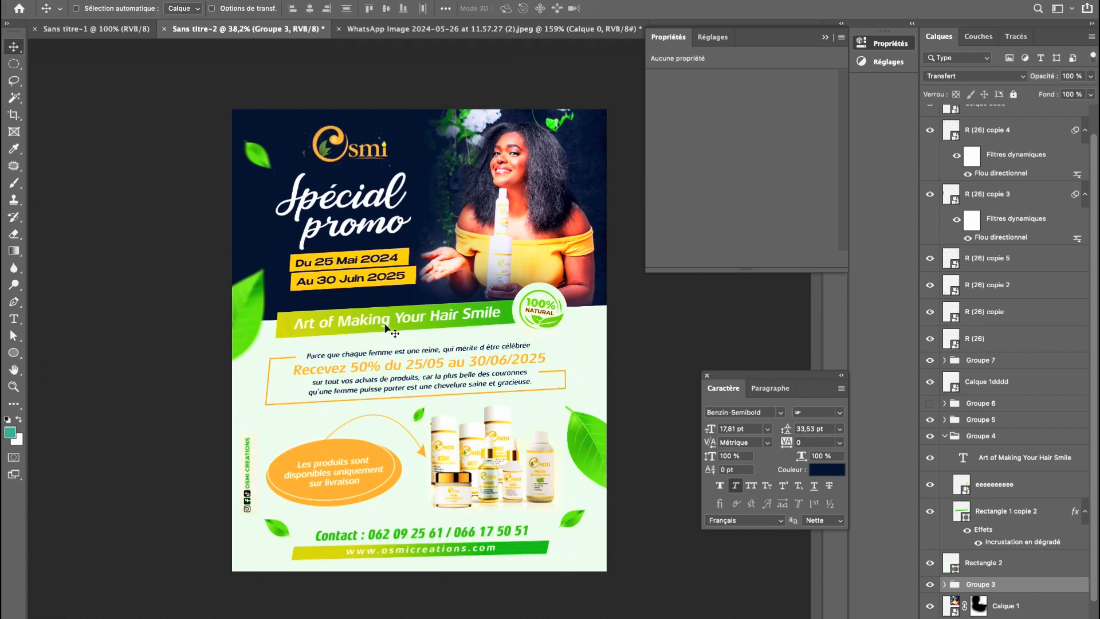
Enlarge the green slogan banner group, including its 100% Natural badge, to about 106%.
{"action": "left_click", "coordinate": [384, 322], "text": "ctrl"}
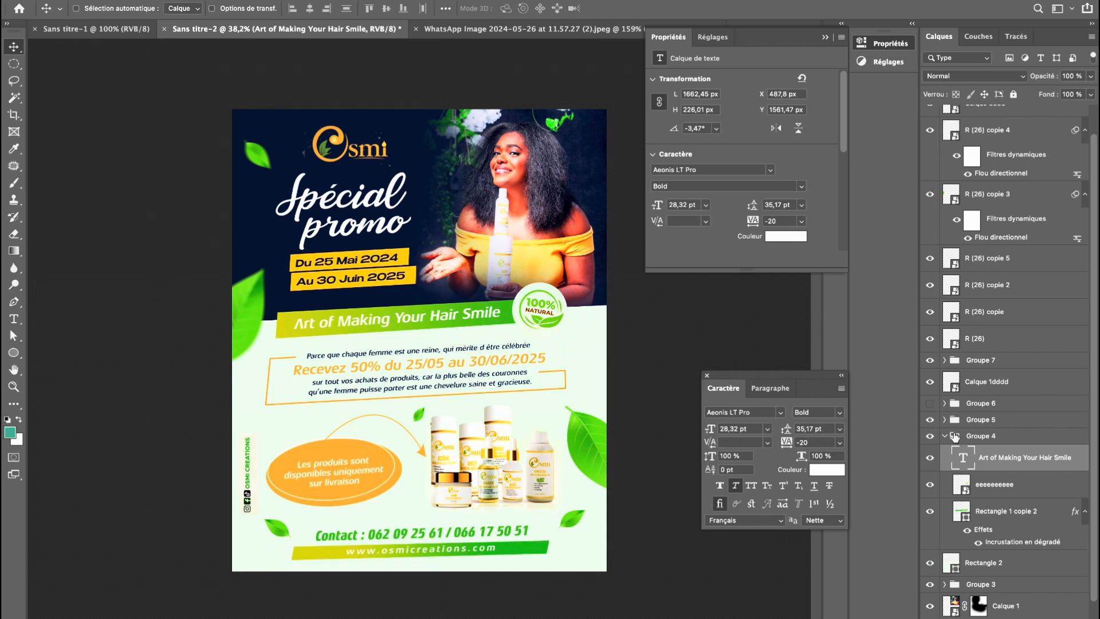
{"action": "left_click", "coordinate": [946, 436]}
{"action": "key", "text": "ctrl+t"}
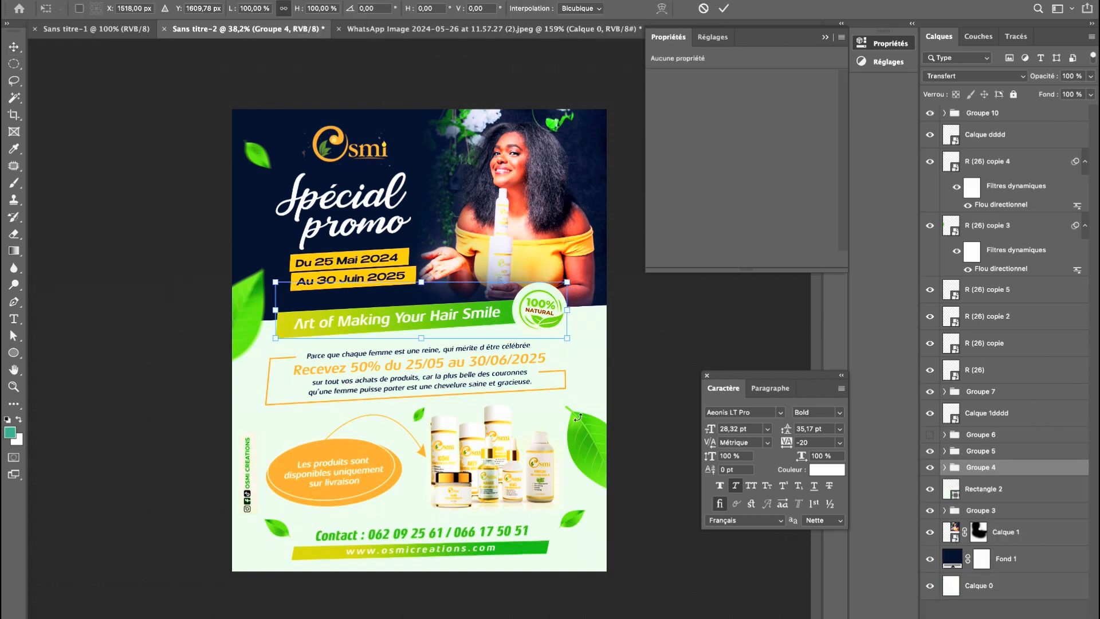
{"action": "left_click_drag", "start_coordinate": [560, 315], "coordinate": [578, 313]}
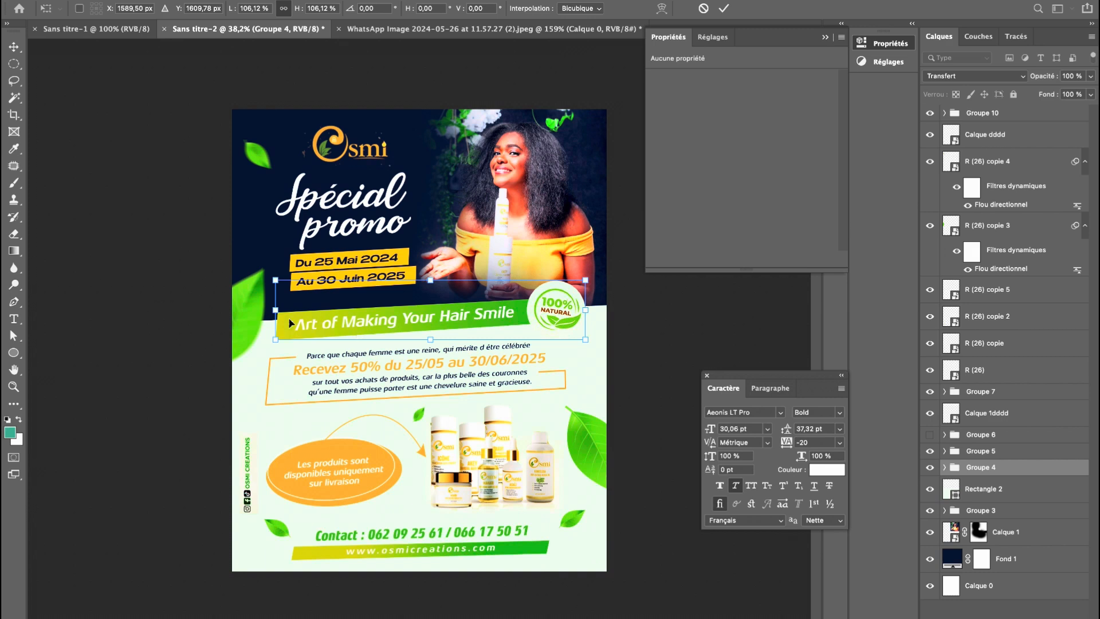
{"action": "left_click", "coordinate": [270, 342]}
{"action": "left_click_drag", "start_coordinate": [270, 342], "coordinate": [268, 344]}
{"action": "double_click", "coordinate": [403, 307]}
Try shifting the enlarged slogan banner to the left, and undo that move while keeping the header and banner enlargements.
{"action": "left_click", "coordinate": [509, 313]}
{"action": "left_click_drag", "start_coordinate": [507, 312], "coordinate": [502, 316]}
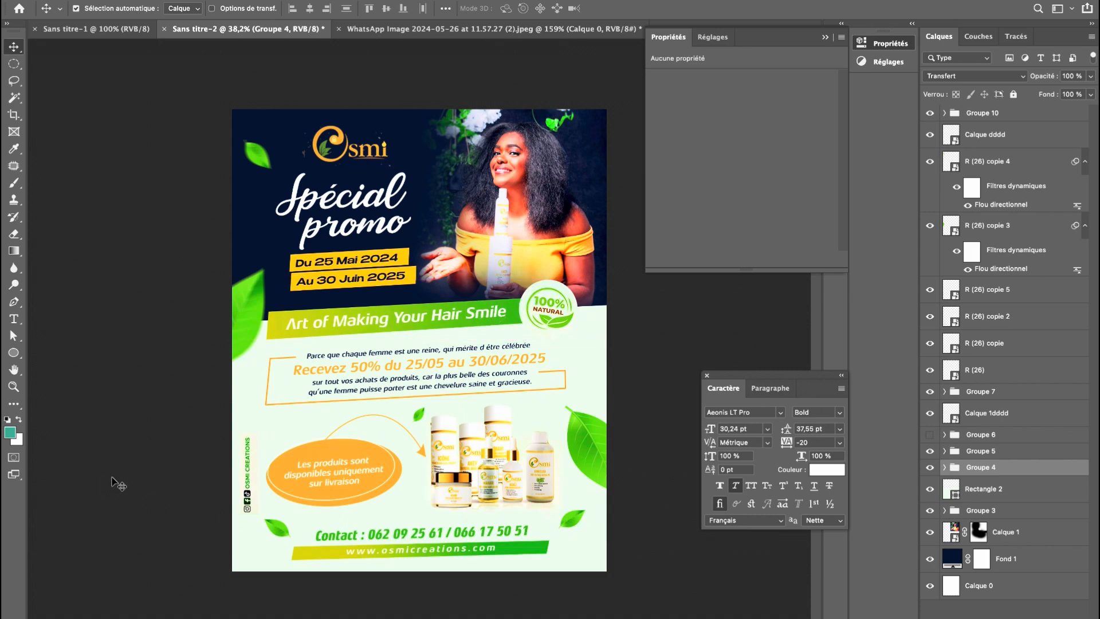
{"action": "key", "text": "super+z"}
{"action": "key", "text": "super+z"}
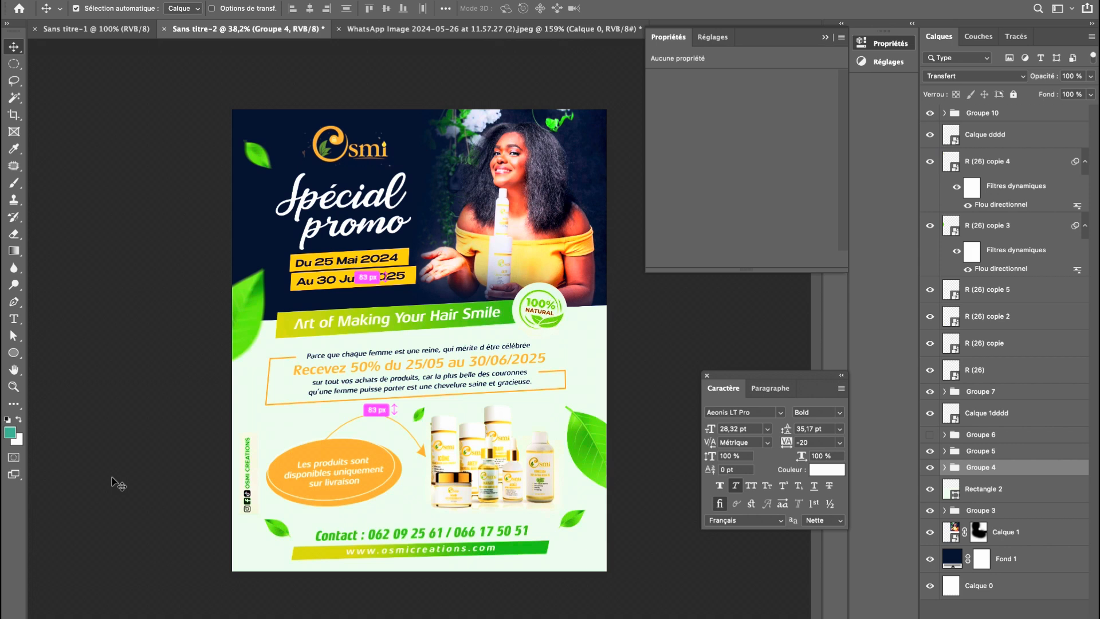
{"action": "key", "text": "super+z"}
{"action": "key", "text": "super+z"}
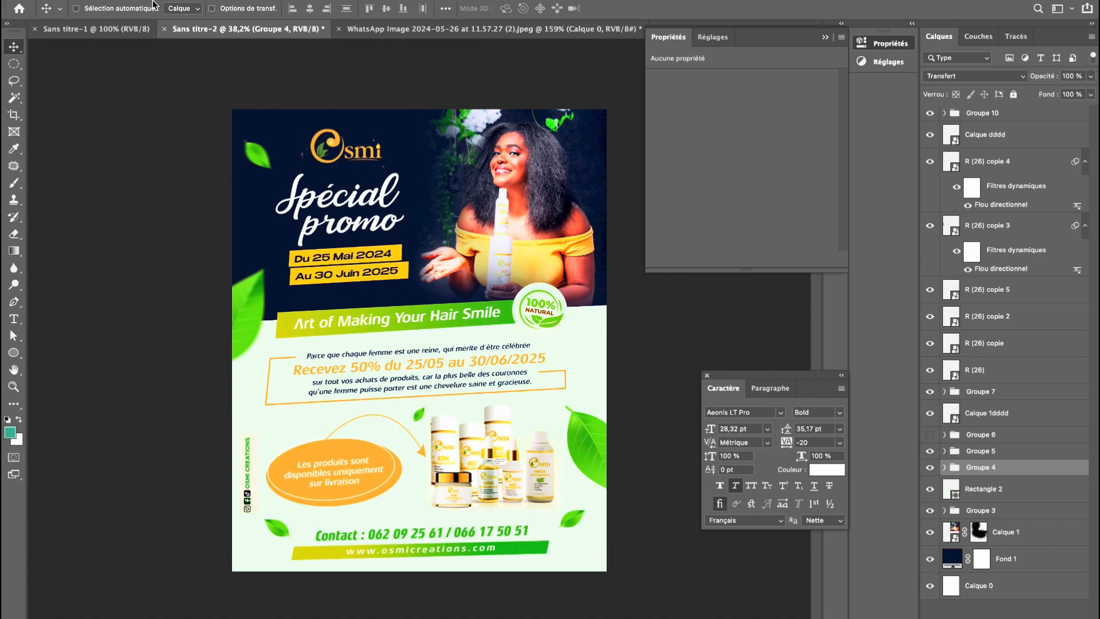
{"action": "left_click", "coordinate": [151, 1]}
{"action": "left_click", "coordinate": [168, 4]}
{"action": "left_click", "coordinate": [150, 2]}
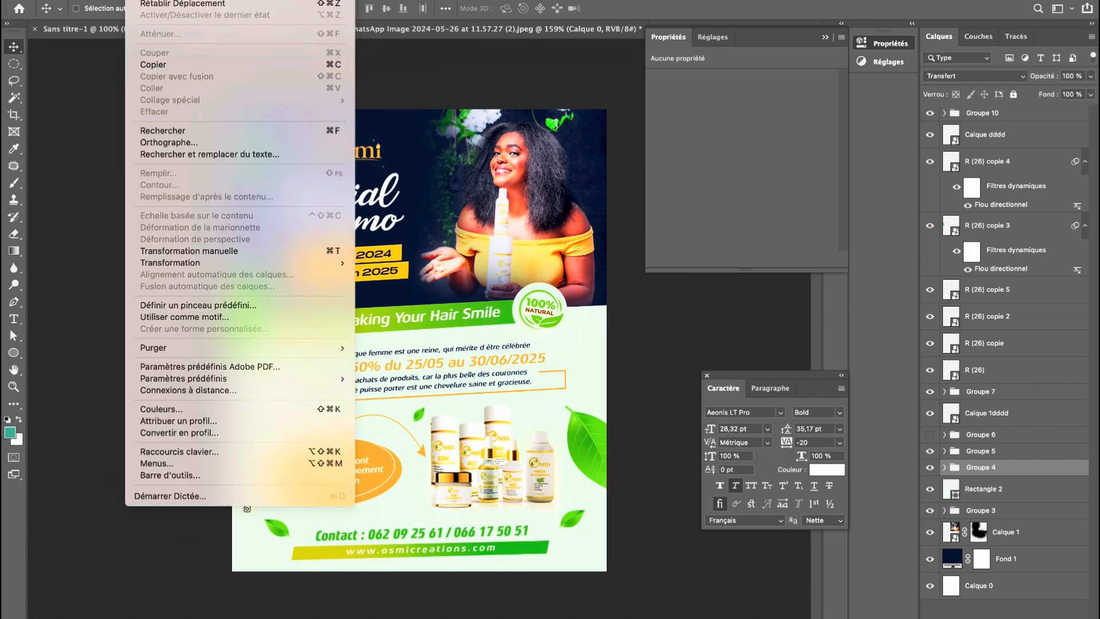
{"action": "left_click", "coordinate": [158, 5]}
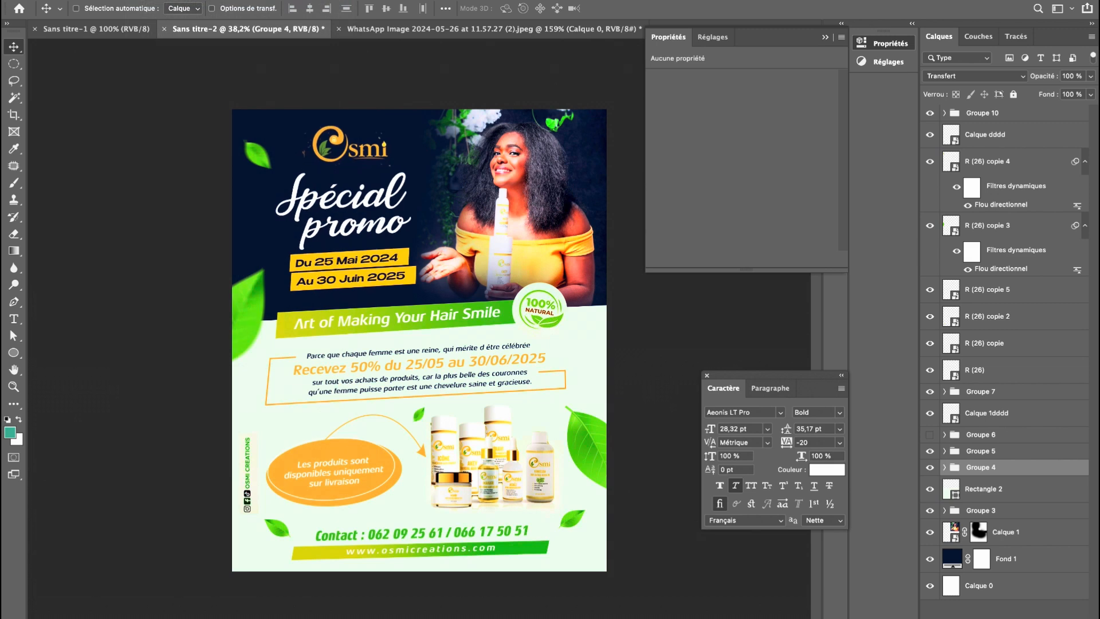
{"action": "left_click", "coordinate": [159, 2]}
{"action": "left_click", "coordinate": [158, 3]}
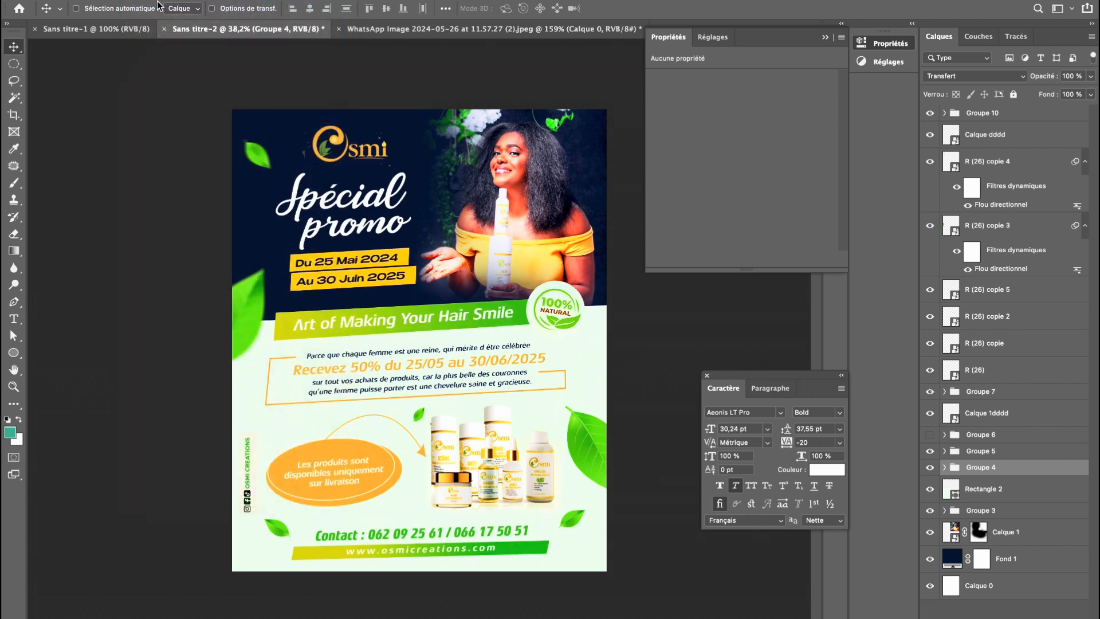
Identify the group holding the framed promotional text by toggling group visibility, and nudge it slightly down below the slogan banner.
{"action": "left_click", "coordinate": [932, 391]}
{"action": "left_click", "coordinate": [932, 392]}
{"action": "left_click", "coordinate": [929, 452]}
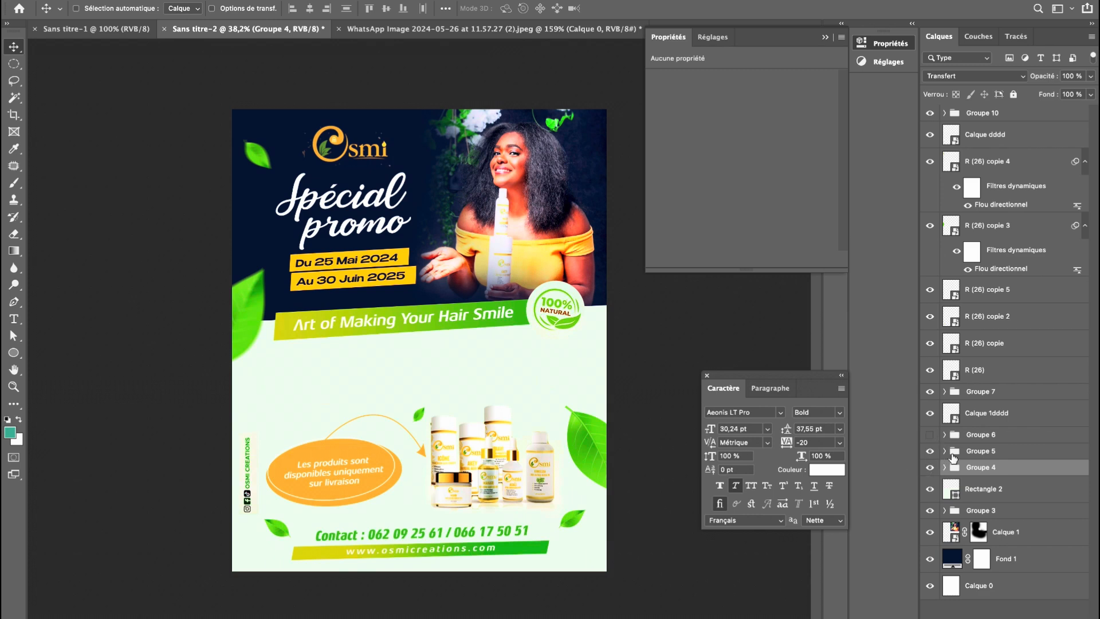
{"action": "left_click", "coordinate": [967, 453]}
{"action": "key", "text": "Down"}
{"action": "key", "text": "Down"}
{"action": "key", "text": "Down"}
{"action": "key", "text": "Down"}
{"action": "key", "text": "Down"}
{"action": "key", "text": "Down"}
{"action": "key", "text": "Down"}
{"action": "key", "text": "Down"}
{"action": "key", "text": "Down"}
{"action": "key", "text": "Down"}
{"action": "key", "text": "Down"}
{"action": "key", "text": "Down"}
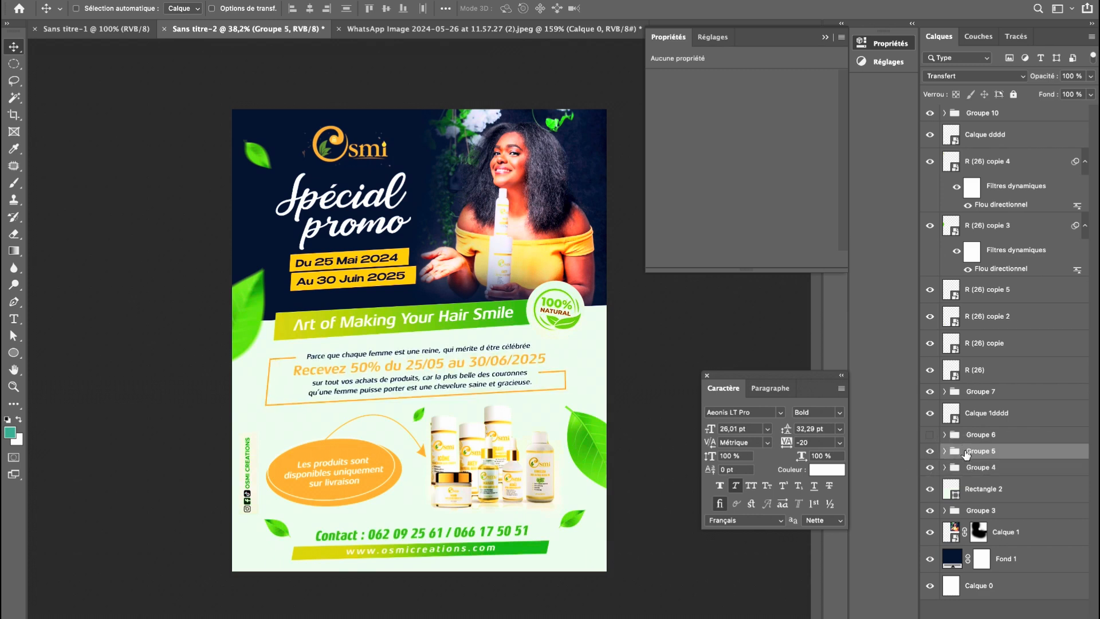
{"action": "key", "text": "Up"}
{"action": "key", "text": "Up"}
{"action": "key", "text": "Up"}
{"action": "key", "text": "Up"}
{"action": "key", "text": "Up"}
{"action": "key", "text": "Up"}
{"action": "key", "text": "Up"}
{"action": "key", "text": "Up"}
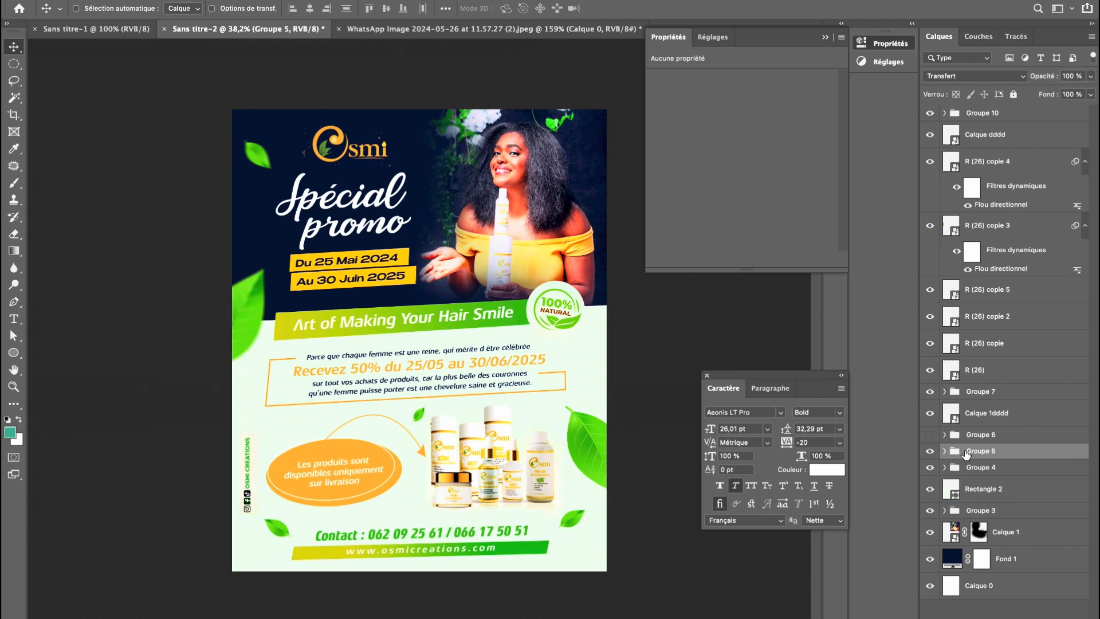
Enlarge the product bottles image to about 1288 × 1044 px beside the curved arrow.
{"action": "left_click", "coordinate": [476, 474], "text": "ctrl"}
{"action": "key", "text": "ctrl+t"}
{"action": "left_click_drag", "start_coordinate": [508, 524], "coordinate": [508, 530]}
{"action": "key", "text": "Return"}
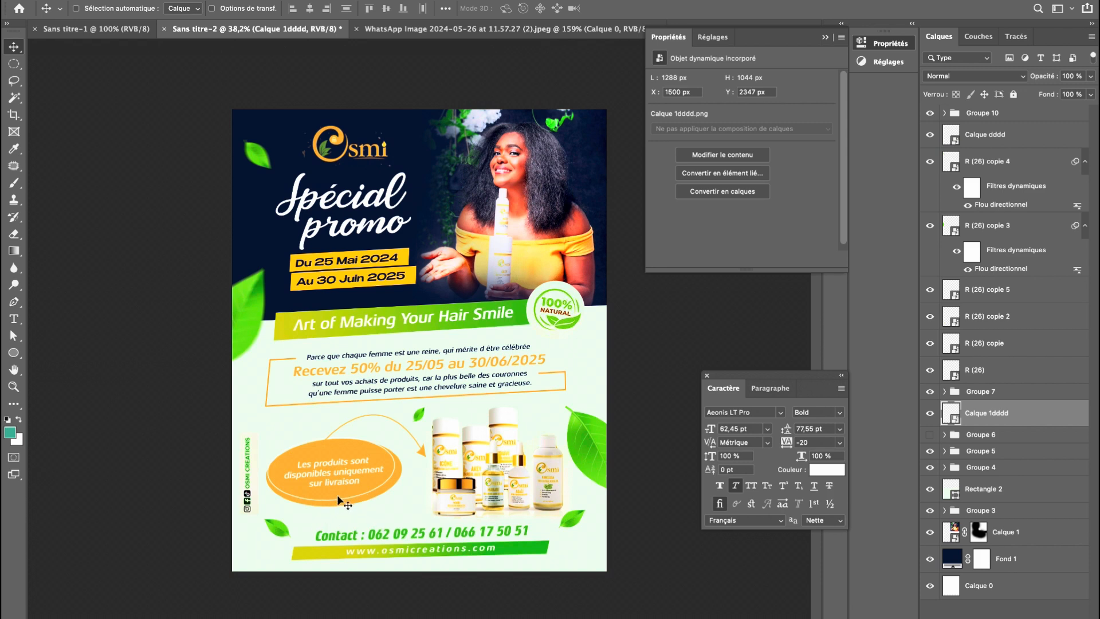
Select both ellipses of the orange delivery notice and stretch them to about 115% height at 99.72% width.
{"action": "left_click", "coordinate": [408, 494], "text": "ctrl"}
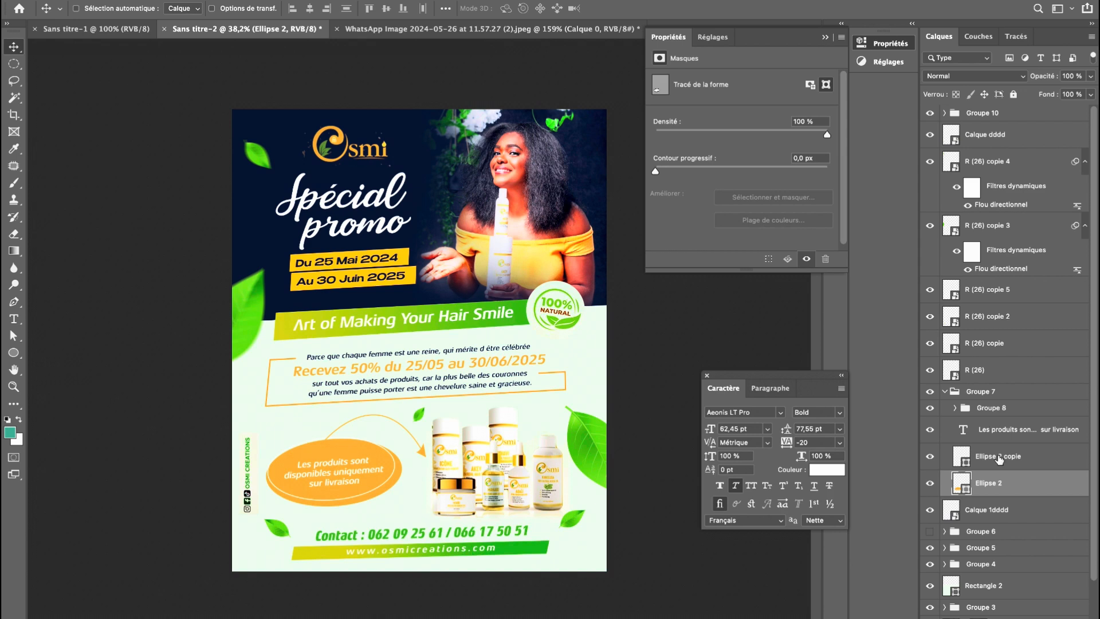
{"action": "left_click", "coordinate": [1000, 456], "text": "shift"}
{"action": "key", "text": "ctrl+t"}
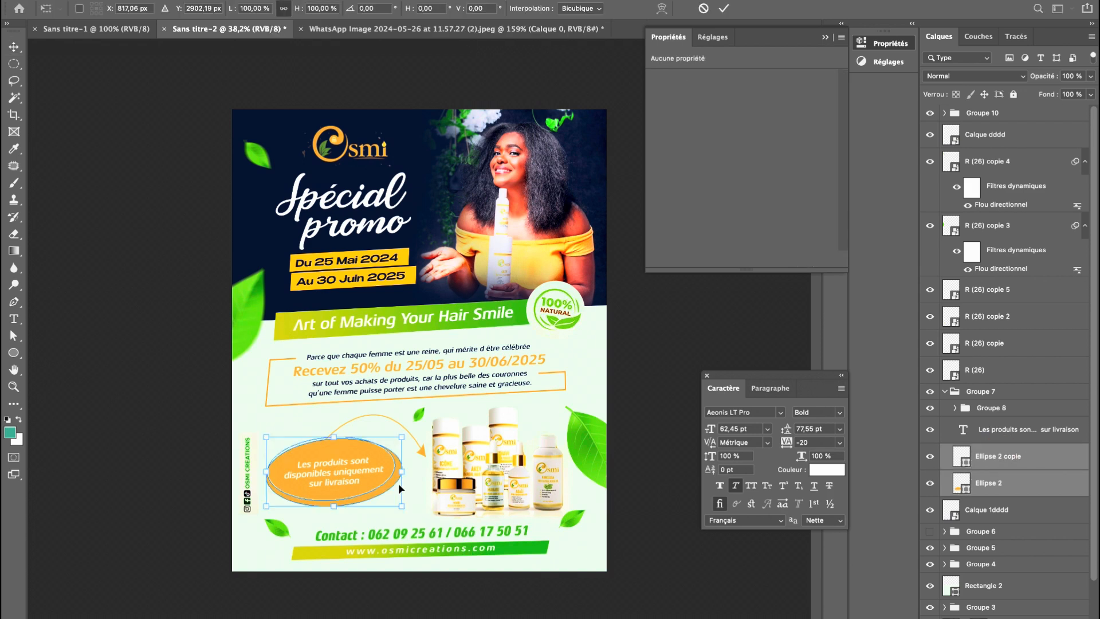
{"action": "left_click_drag", "start_coordinate": [337, 506], "coordinate": [337, 515]}
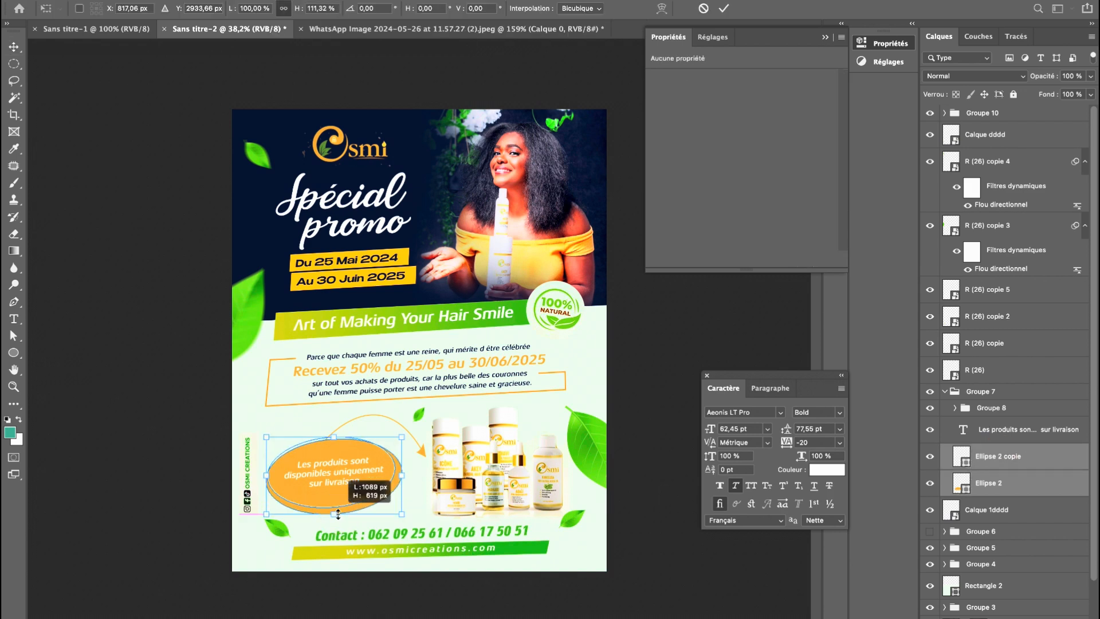
{"action": "left_click_drag", "start_coordinate": [267, 475], "coordinate": [267, 476]}
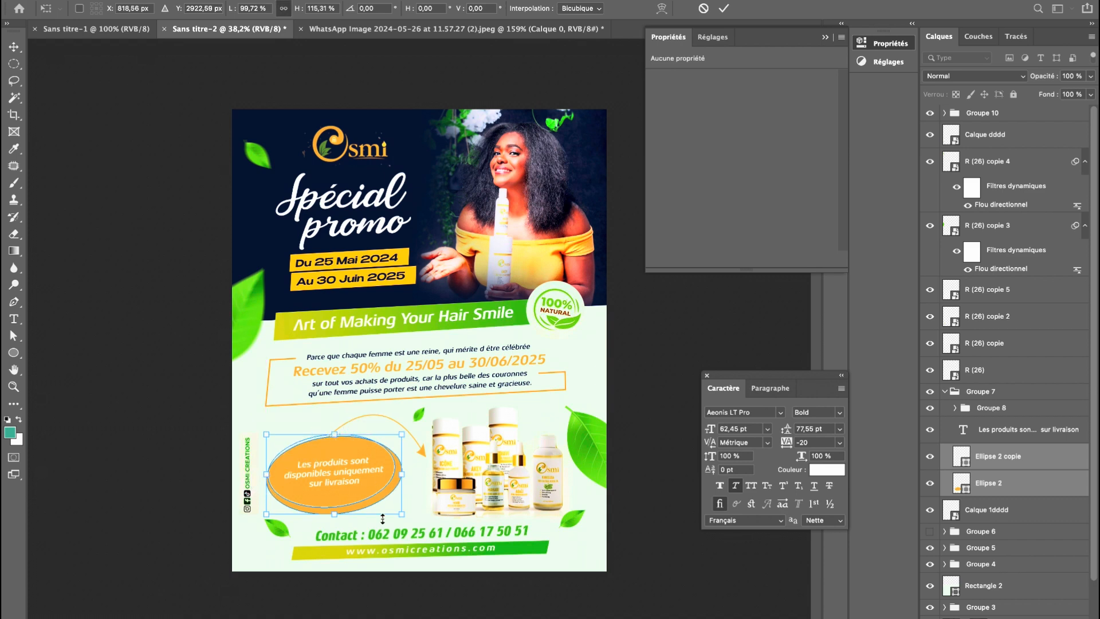
{"action": "key", "text": "Return"}
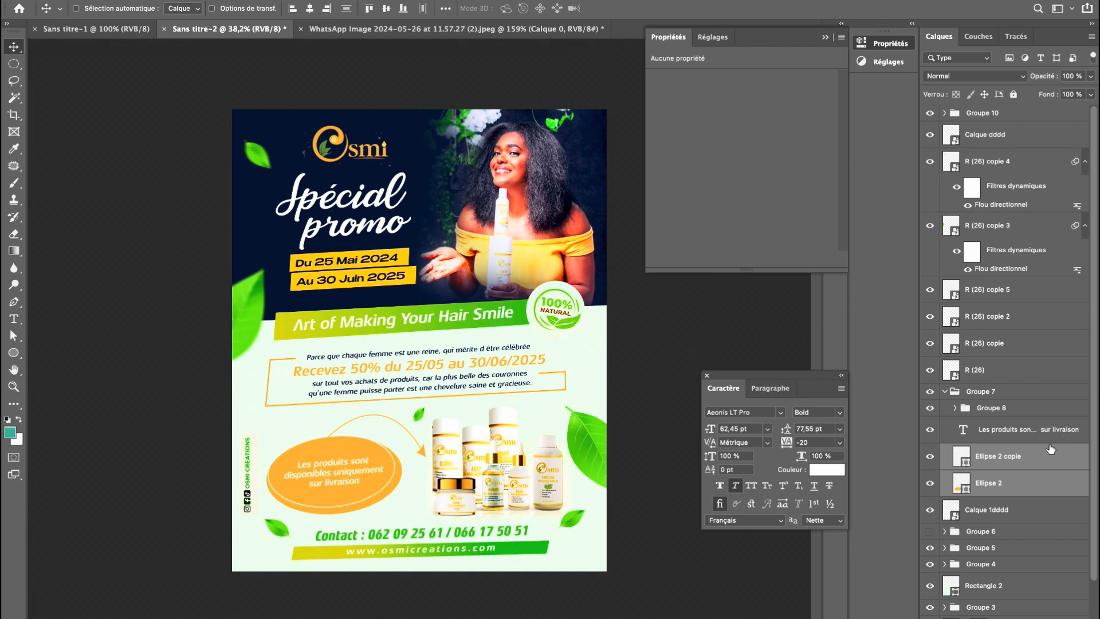
Copy the layer style of the green slogan banner and paste it onto the orange ellipse of the delivery notice.
{"action": "left_click", "coordinate": [1029, 430]}
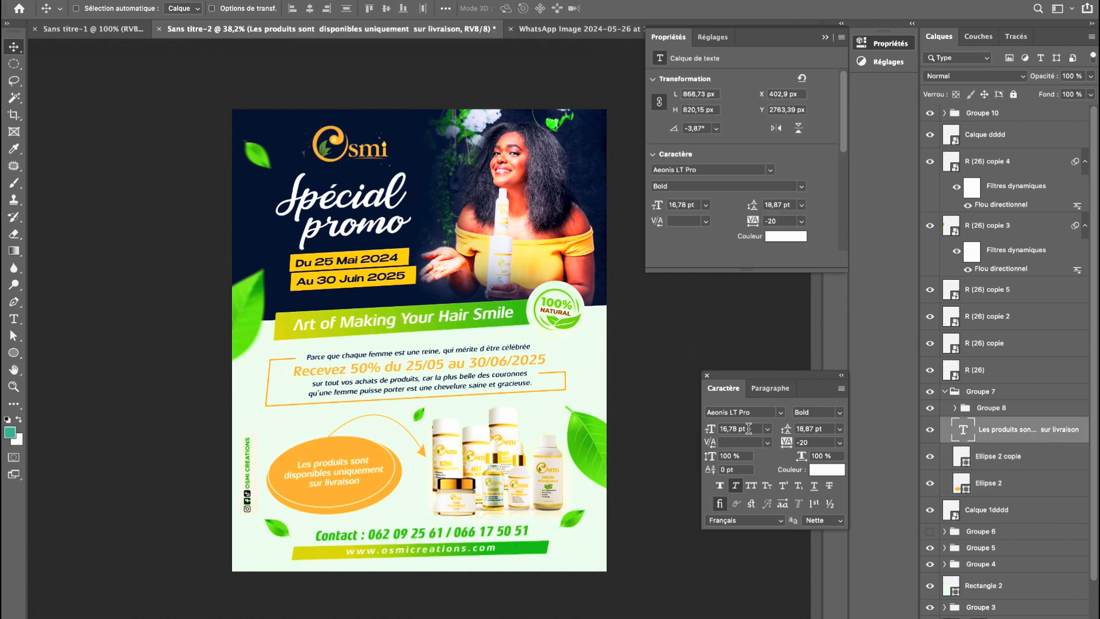
{"action": "left_click", "coordinate": [293, 324]}
{"action": "right_click", "coordinate": [1026, 598]}
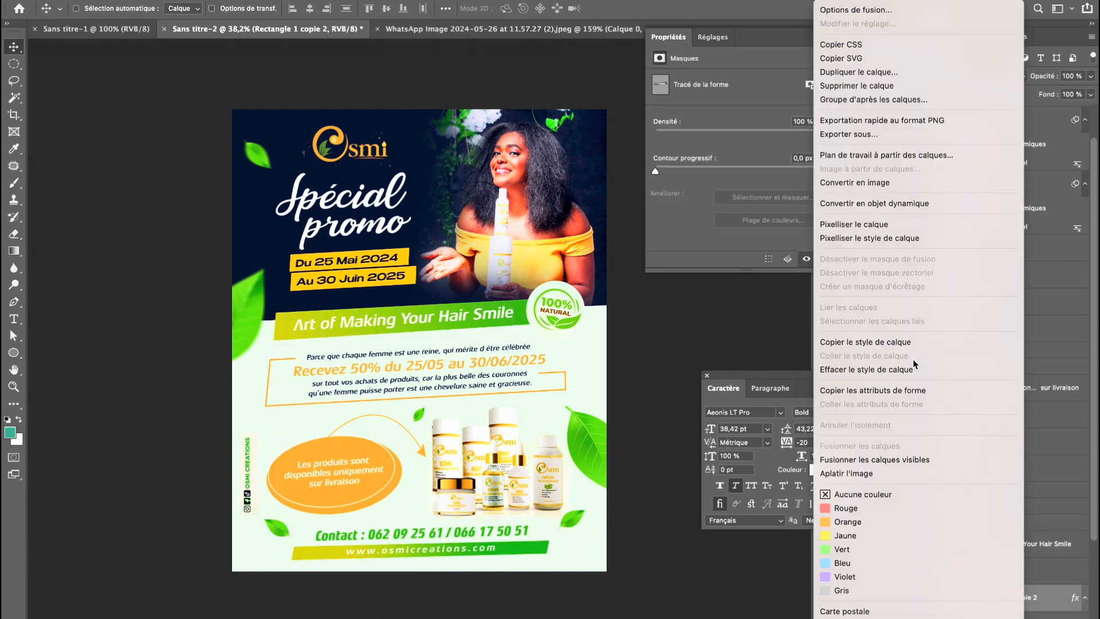
{"action": "left_click", "coordinate": [909, 343]}
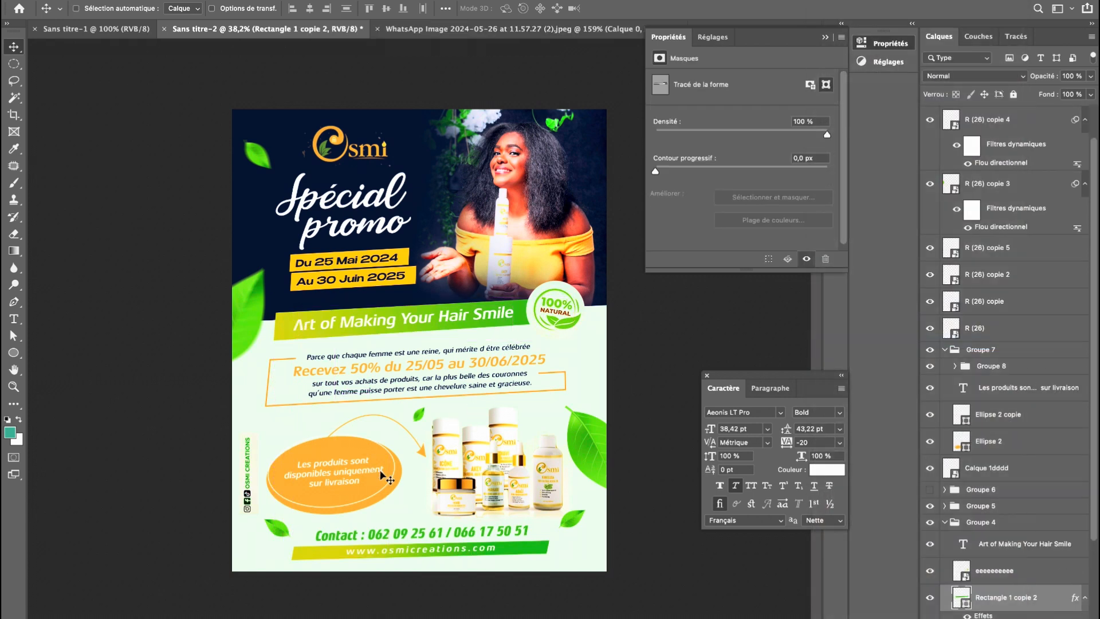
{"action": "left_click", "coordinate": [396, 486]}
{"action": "right_click", "coordinate": [1058, 450]}
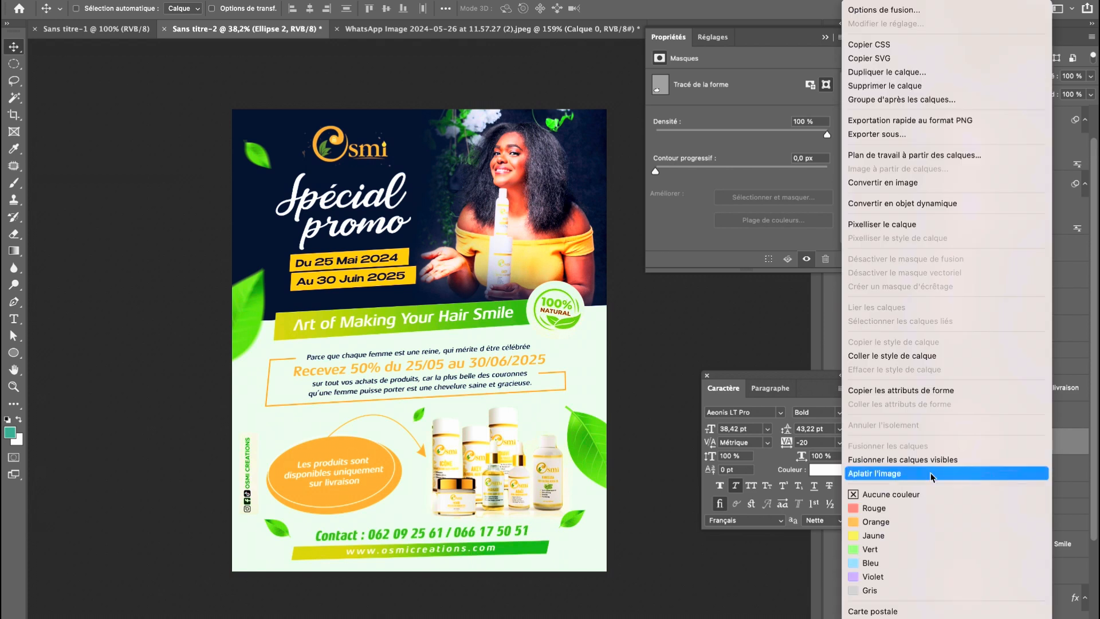
{"action": "left_click", "coordinate": [889, 355]}
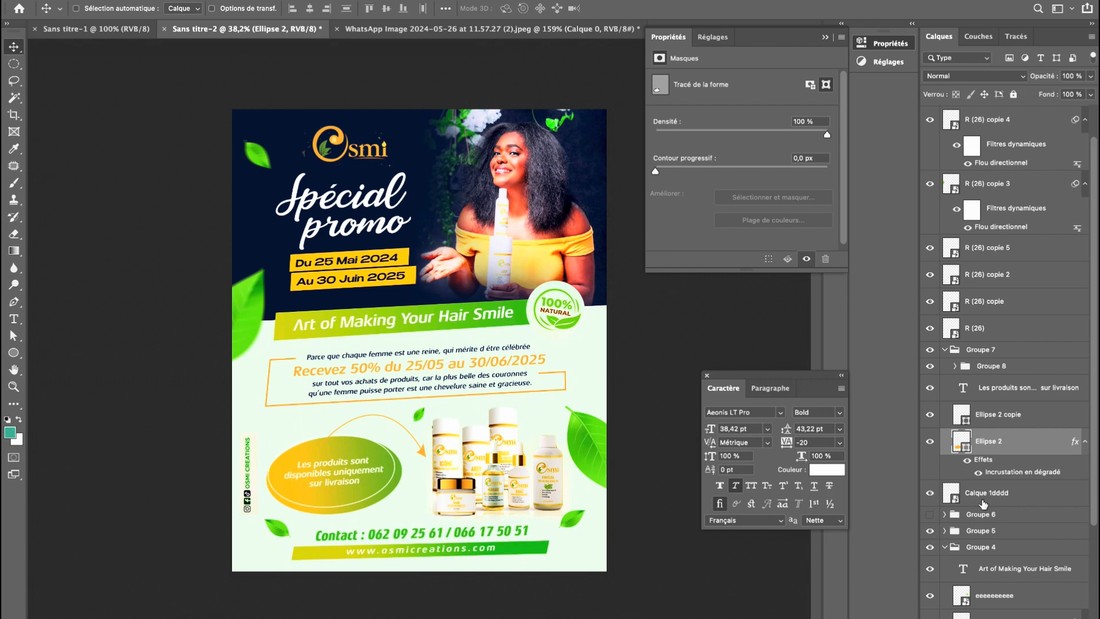
Turn off Inverser in the delivery ellipse's gradient overlay and fine-tune the overlay's angle, scale and opacity.
{"action": "double_click", "coordinate": [1018, 473]}
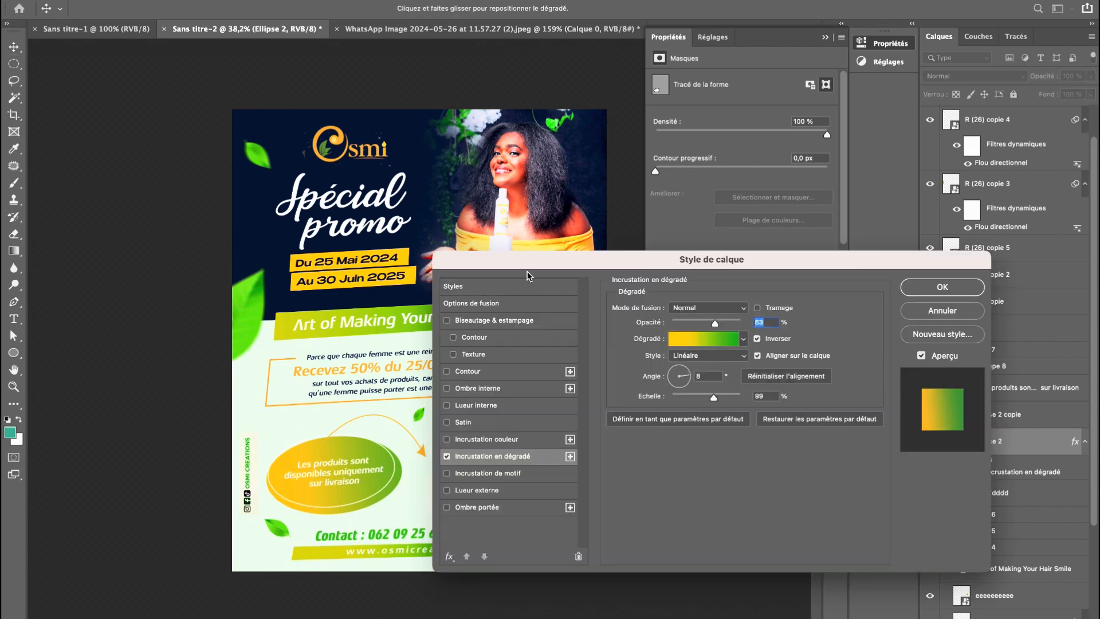
{"action": "left_click", "coordinate": [815, 336]}
{"action": "left_click_drag", "start_coordinate": [568, 262], "coordinate": [750, 259]}
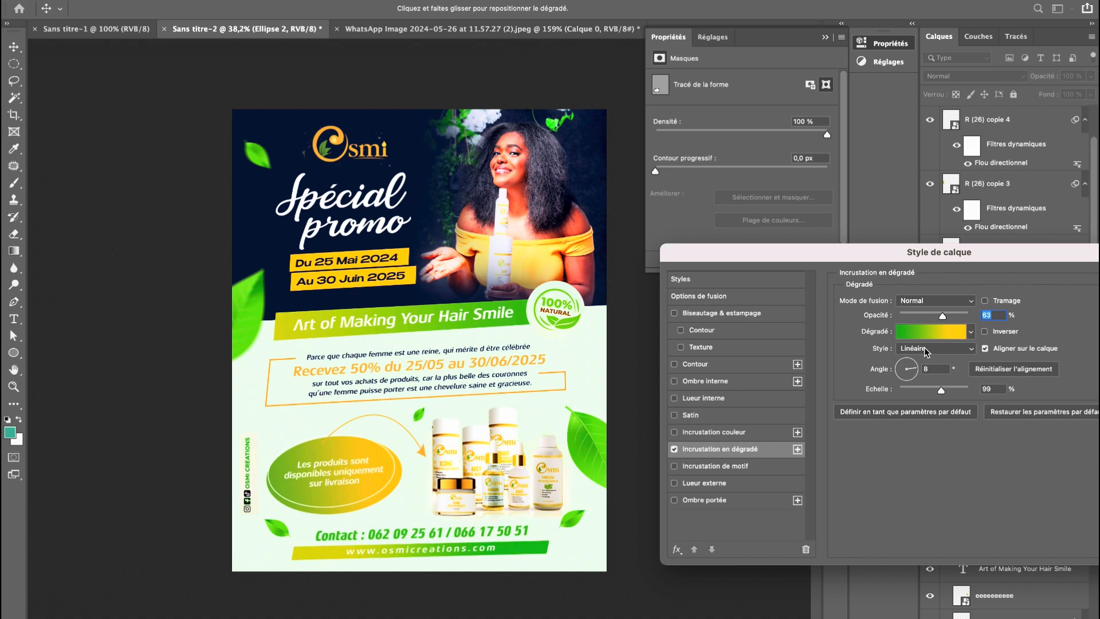
{"action": "left_click", "coordinate": [919, 376]}
{"action": "mouse_move", "coordinate": [942, 389]}
{"action": "left_mouse_down"}
{"action": "mouse_move", "coordinate": [932, 391]}
{"action": "mouse_move", "coordinate": [968, 392]}
{"action": "mouse_move", "coordinate": [935, 392]}
{"action": "mouse_move", "coordinate": [945, 392]}
{"action": "left_mouse_up"}
{"action": "mouse_move", "coordinate": [948, 317]}
{"action": "left_mouse_down"}
{"action": "mouse_move", "coordinate": [927, 318]}
{"action": "mouse_move", "coordinate": [943, 316]}
{"action": "left_mouse_up"}
{"action": "left_click_drag", "start_coordinate": [902, 256], "coordinate": [622, 266]}
{"action": "left_click", "coordinate": [883, 298]}
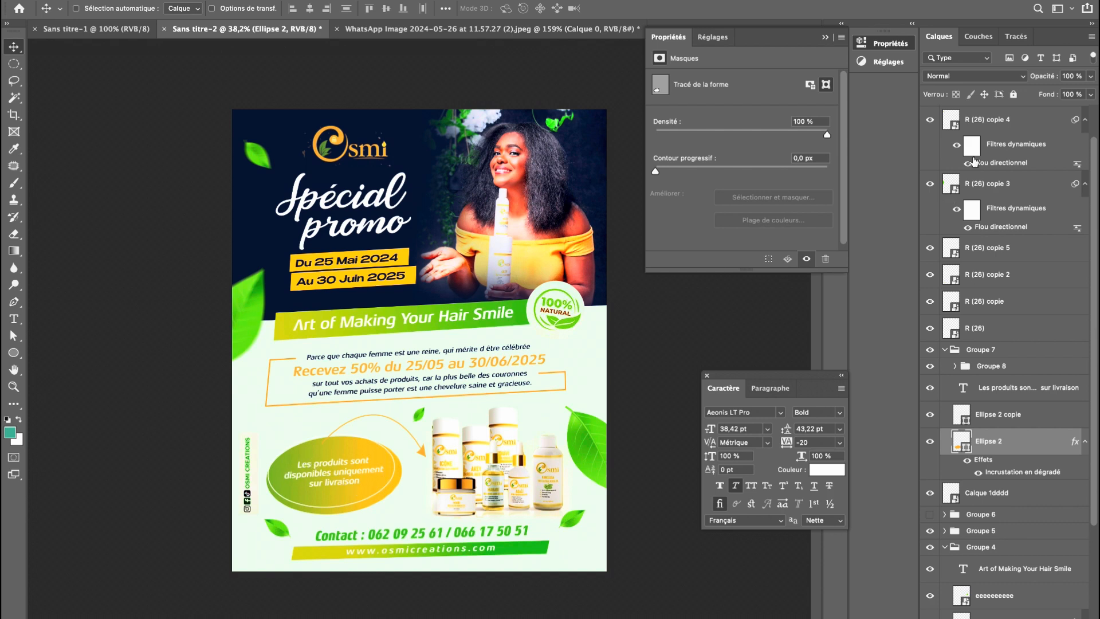
Compare the website address banner with and without its gradient overlay, and turn off Inverser for that gradient.
{"action": "scroll", "coordinate": [1048, 146], "scroll_direction": "down", "scroll_amount": 5}
{"action": "scroll", "coordinate": [975, 163], "scroll_direction": "up", "scroll_amount": 5}
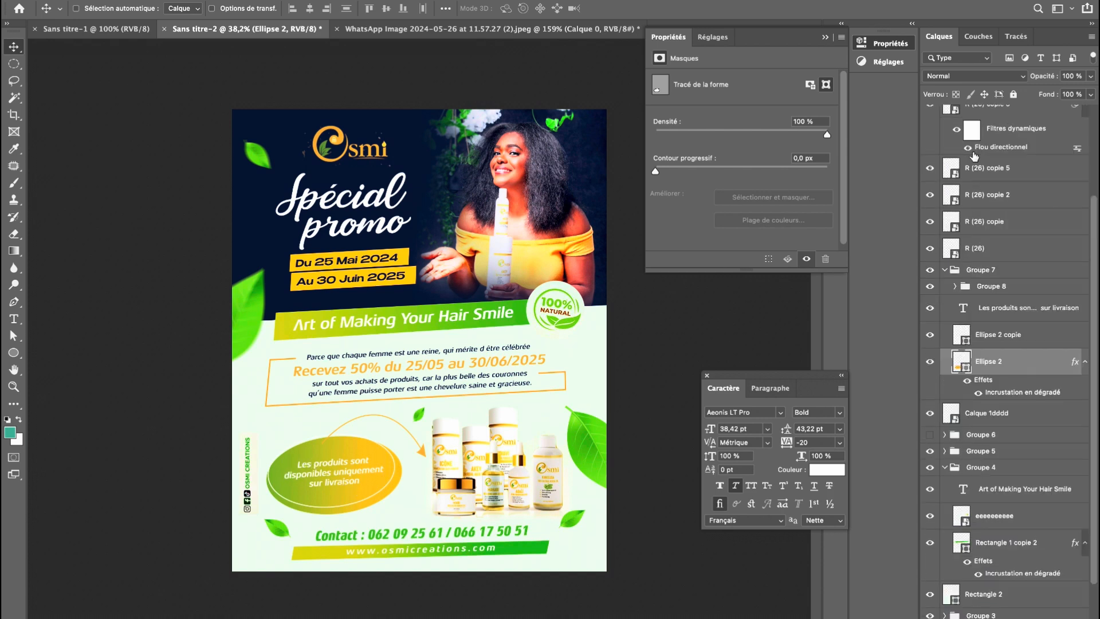
{"action": "scroll", "coordinate": [974, 150], "scroll_direction": "up", "scroll_amount": 1}
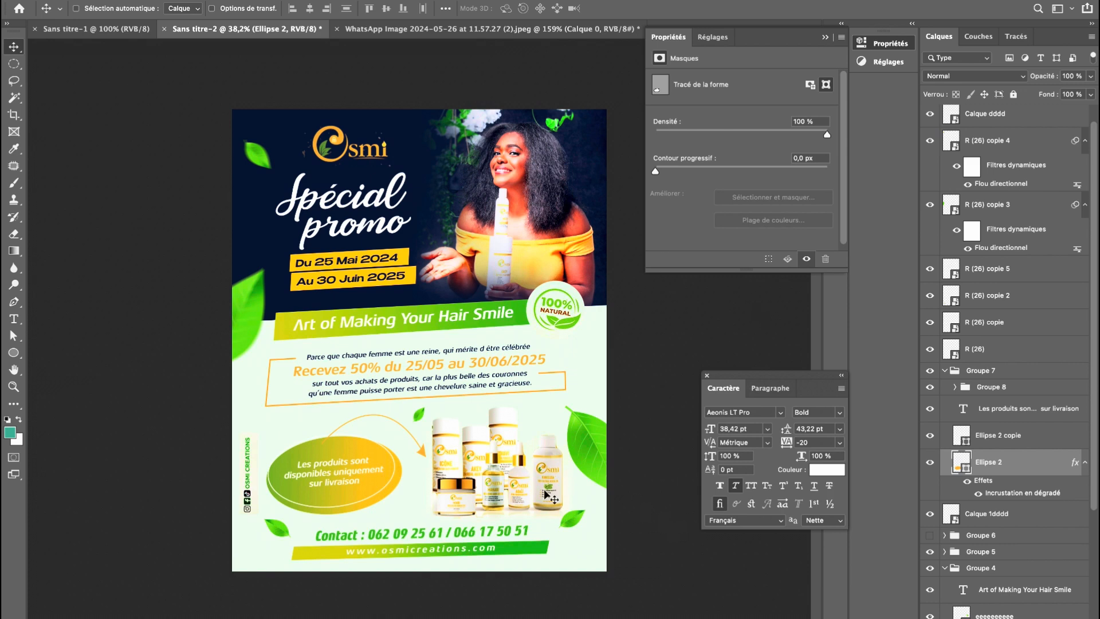
{"action": "left_click", "coordinate": [543, 551], "text": "ctrl"}
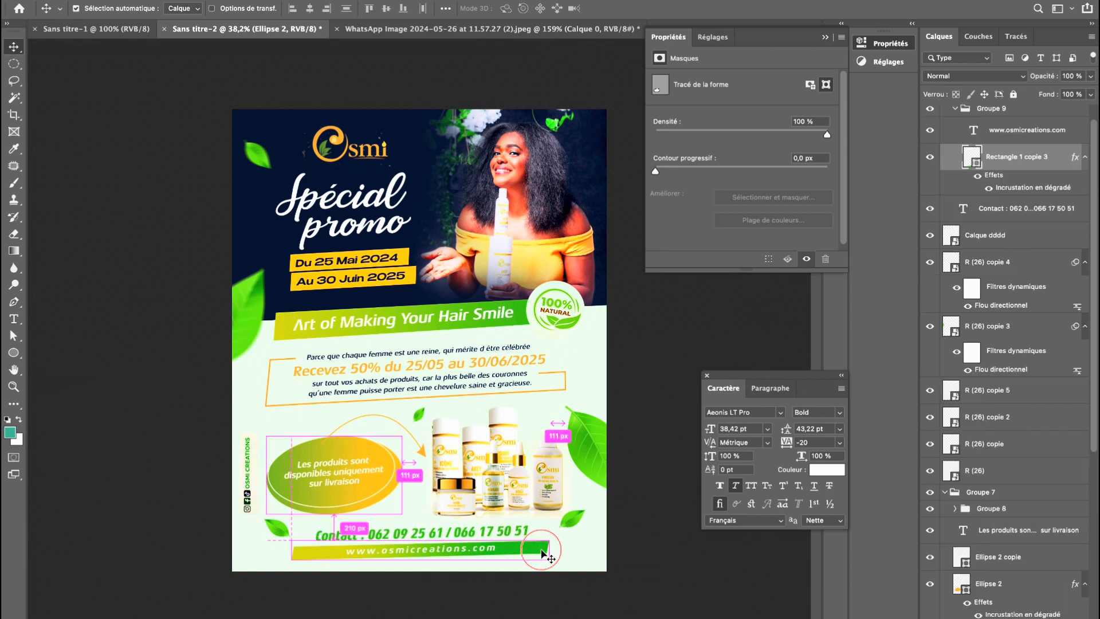
{"action": "left_click", "coordinate": [989, 189]}
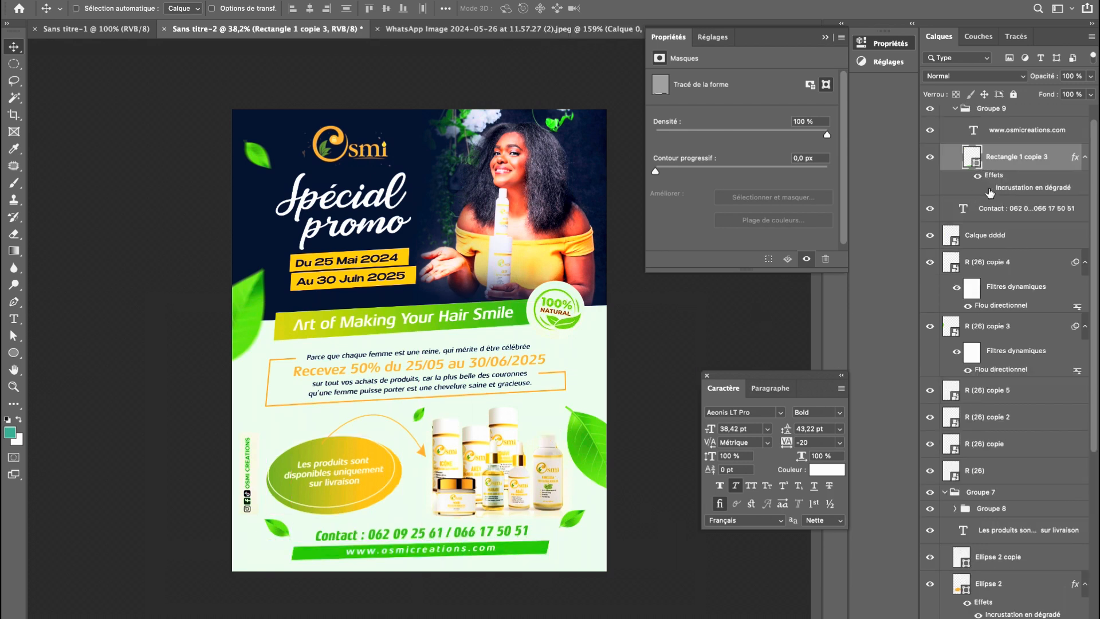
{"action": "left_click", "coordinate": [989, 189]}
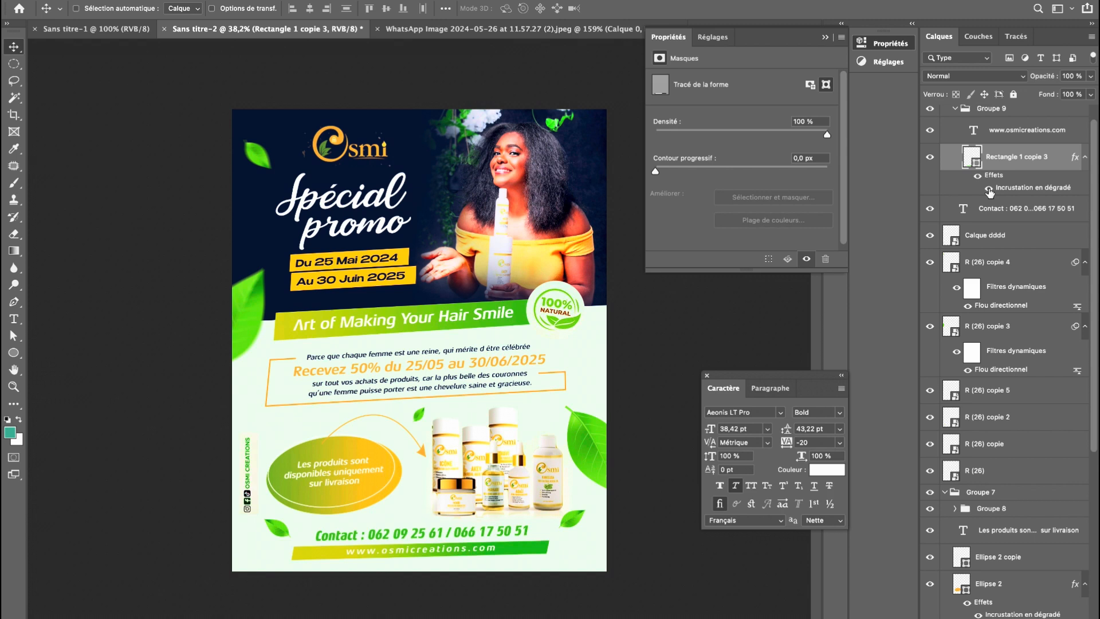
{"action": "double_click", "coordinate": [1009, 188]}
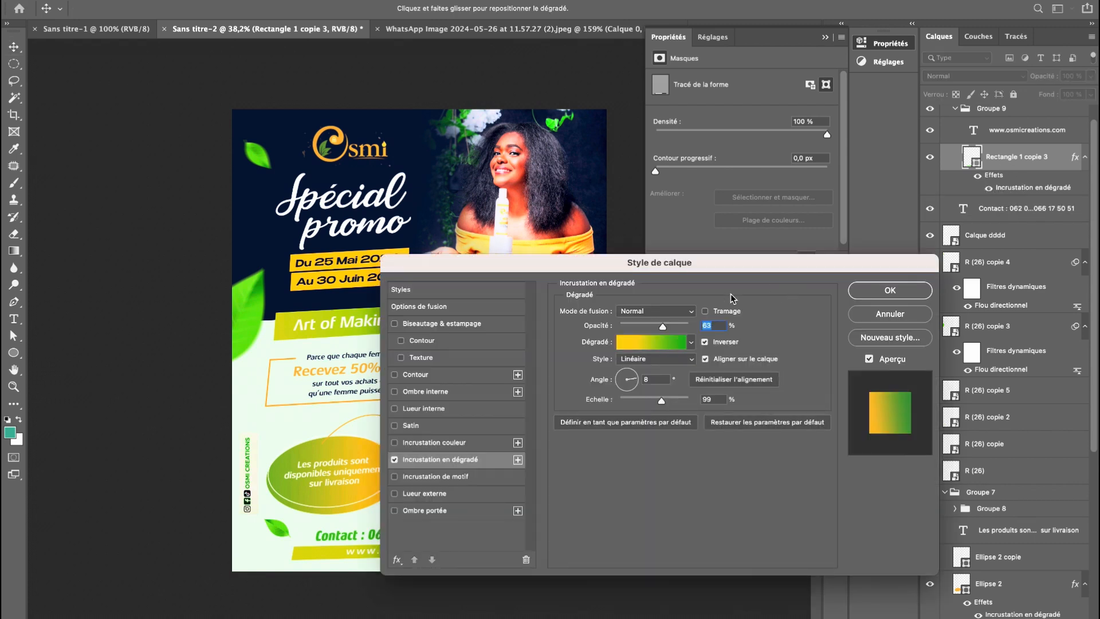
{"action": "left_click_drag", "start_coordinate": [719, 281], "coordinate": [889, 208]}
{"action": "left_click", "coordinate": [877, 262]}
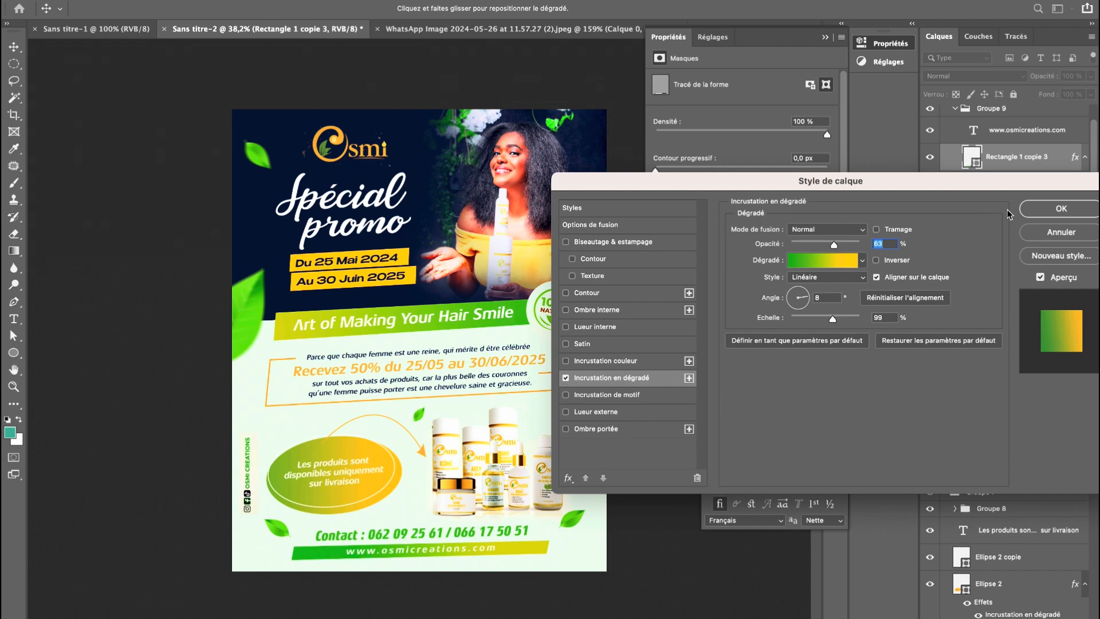
{"action": "left_click", "coordinate": [1042, 212]}
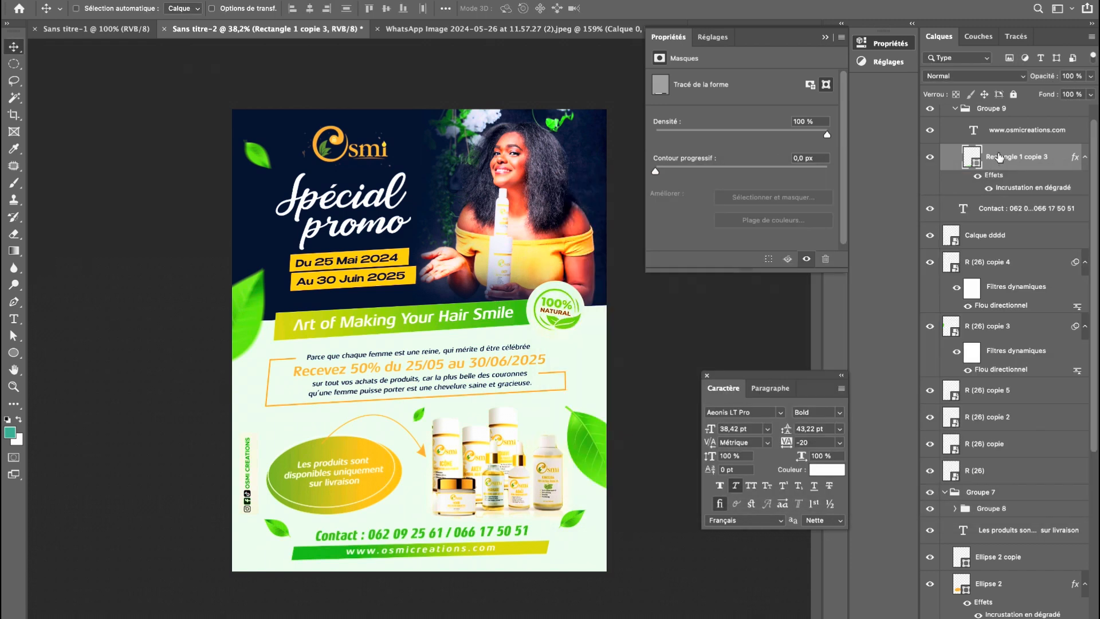
Rotate the website address and its banner together by -1.06° and nudge them slightly upward beneath the contact line.
{"action": "left_click", "coordinate": [999, 138], "text": "shift"}
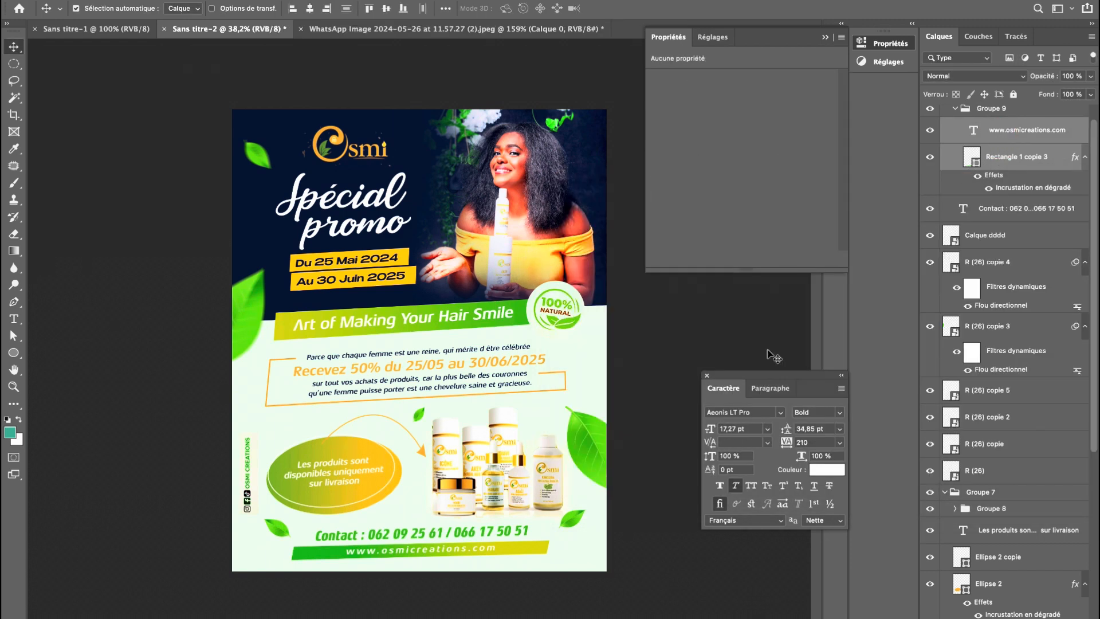
{"action": "key", "text": "ctrl+t"}
{"action": "left_click_drag", "start_coordinate": [693, 560], "coordinate": [690, 553]}
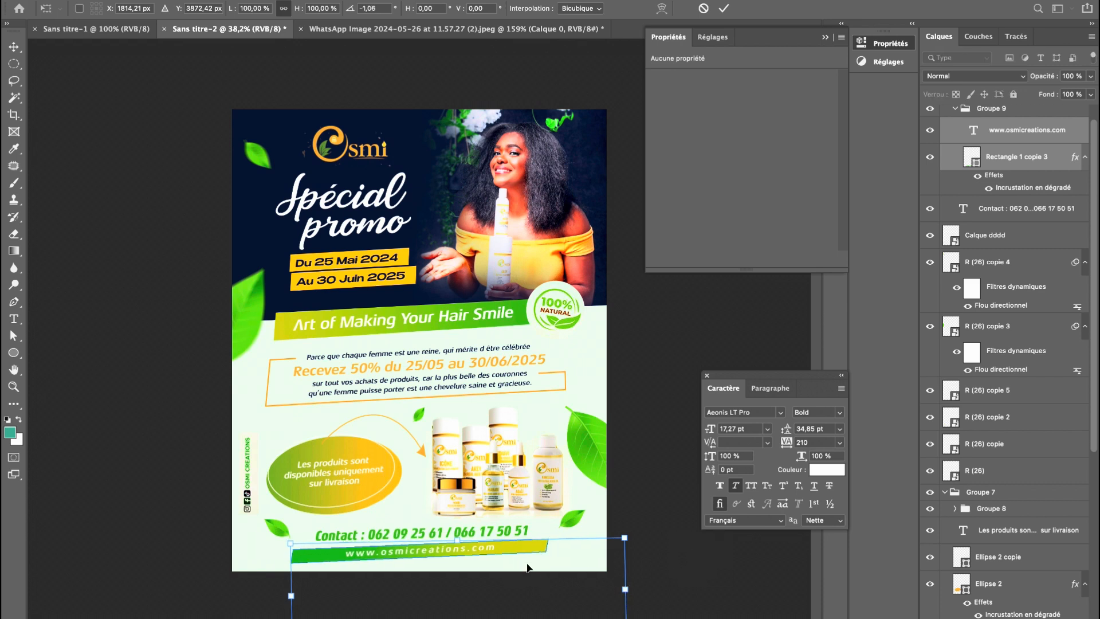
{"action": "key", "text": "Return"}
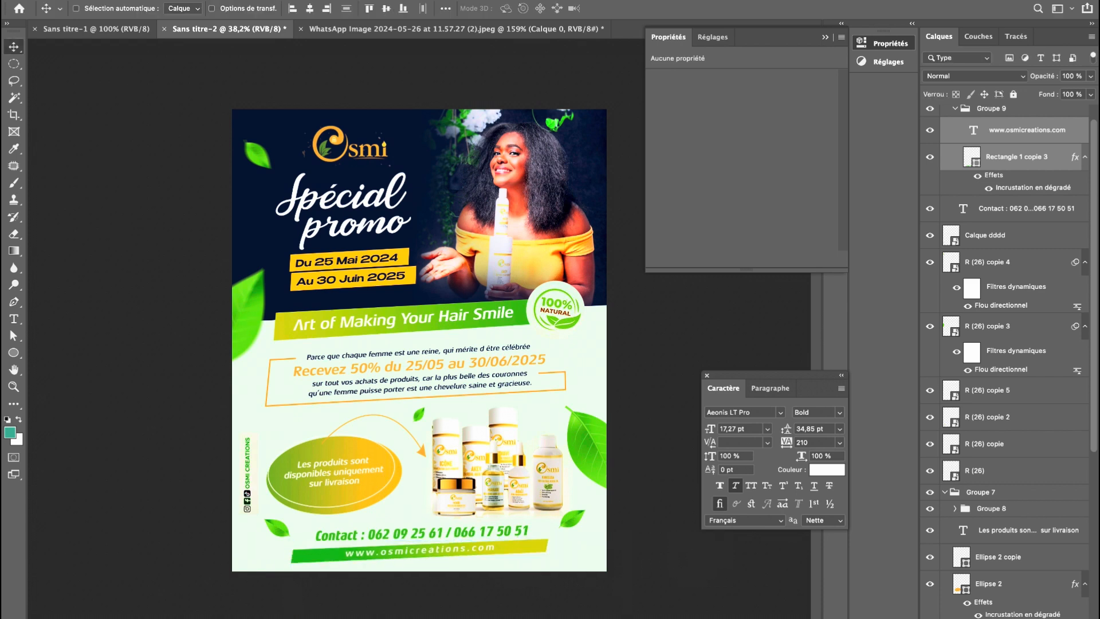
{"action": "key", "text": "Up"}
{"action": "key", "text": "Up"}
{"action": "key", "text": "Up"}
{"action": "key", "text": "Up"}
{"action": "key", "text": "Up"}
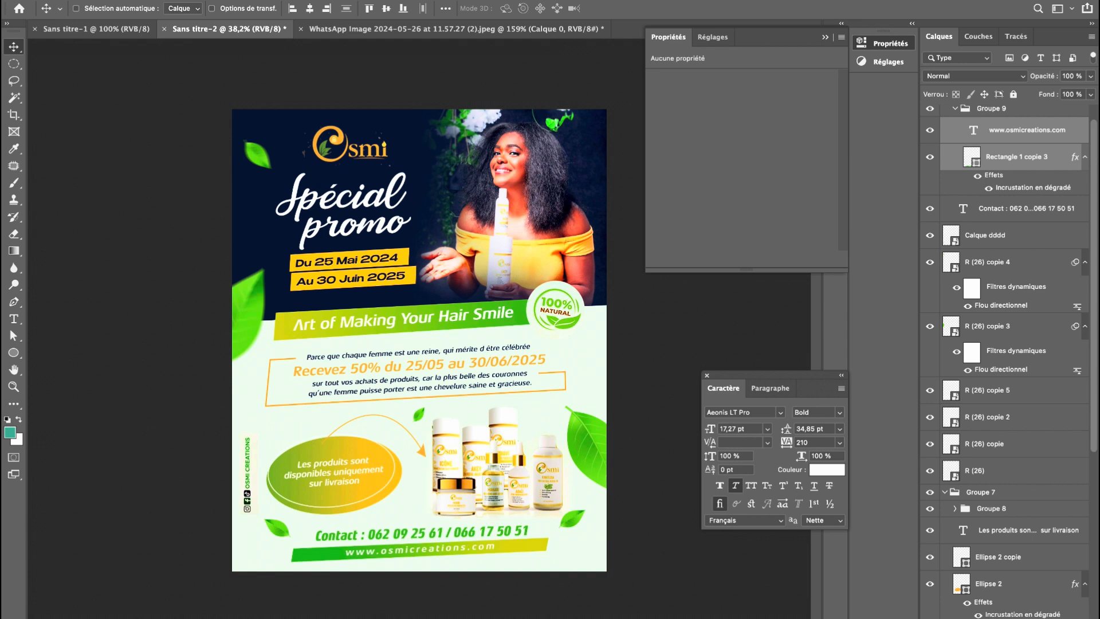
Collapse Groupe 10, which holds the contact line and website banner, and nudge the whole group slightly upward.
{"action": "scroll", "coordinate": [933, 102], "scroll_direction": "up", "scroll_amount": 1}
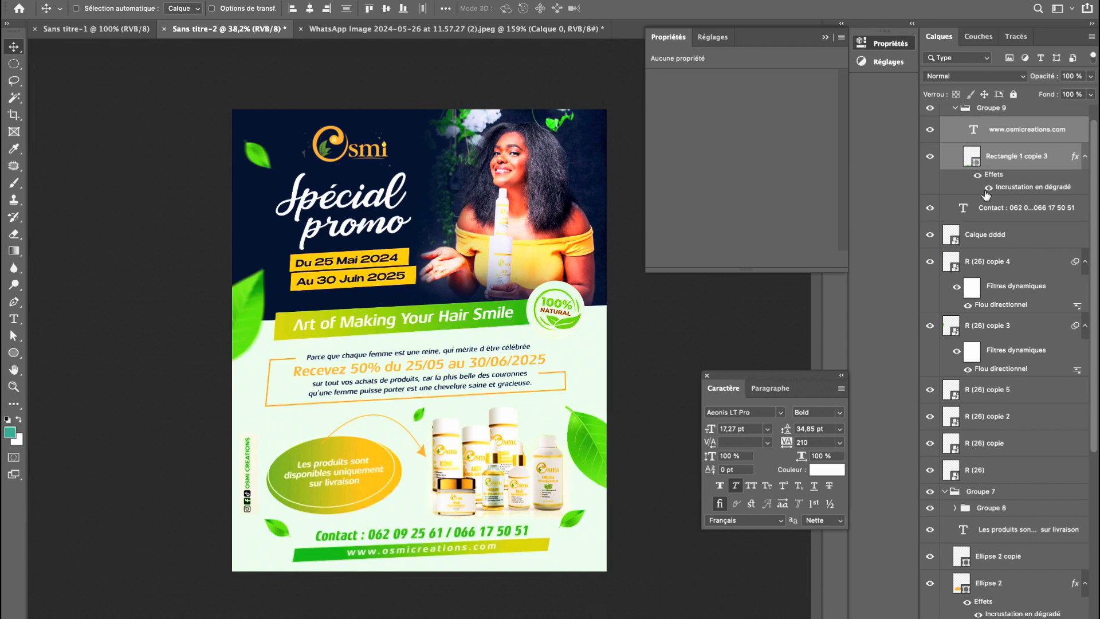
{"action": "left_click", "coordinate": [944, 114]}
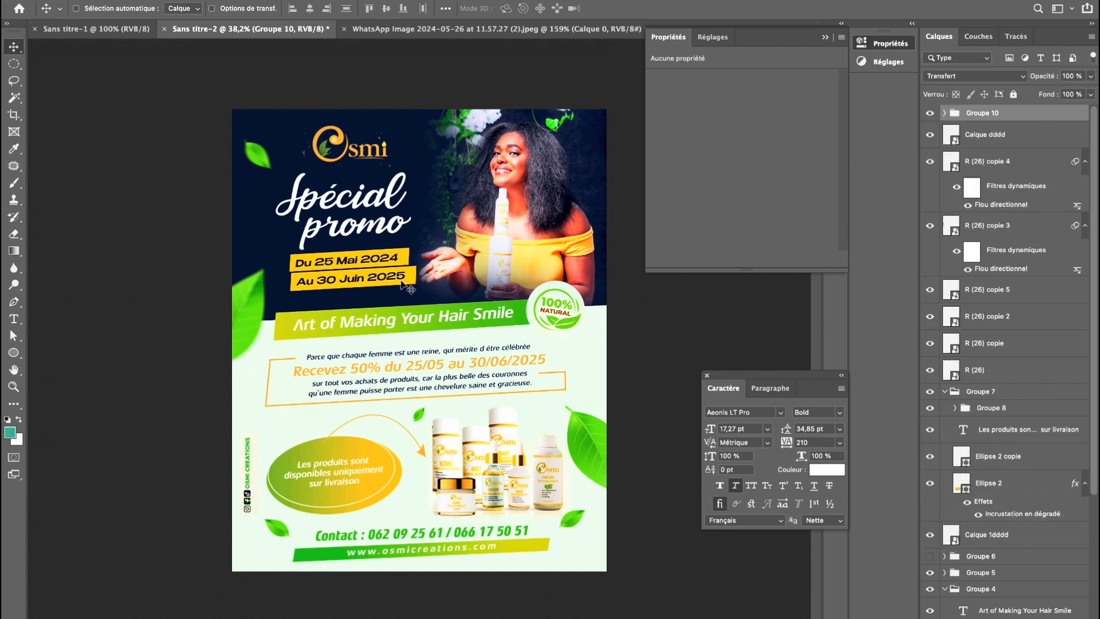
{"action": "key", "text": "Up"}
{"action": "key", "text": "Up"}
{"action": "key", "text": "Up"}
{"action": "key", "text": "Up"}
{"action": "key", "text": "Up"}
{"action": "key", "text": "Up"}
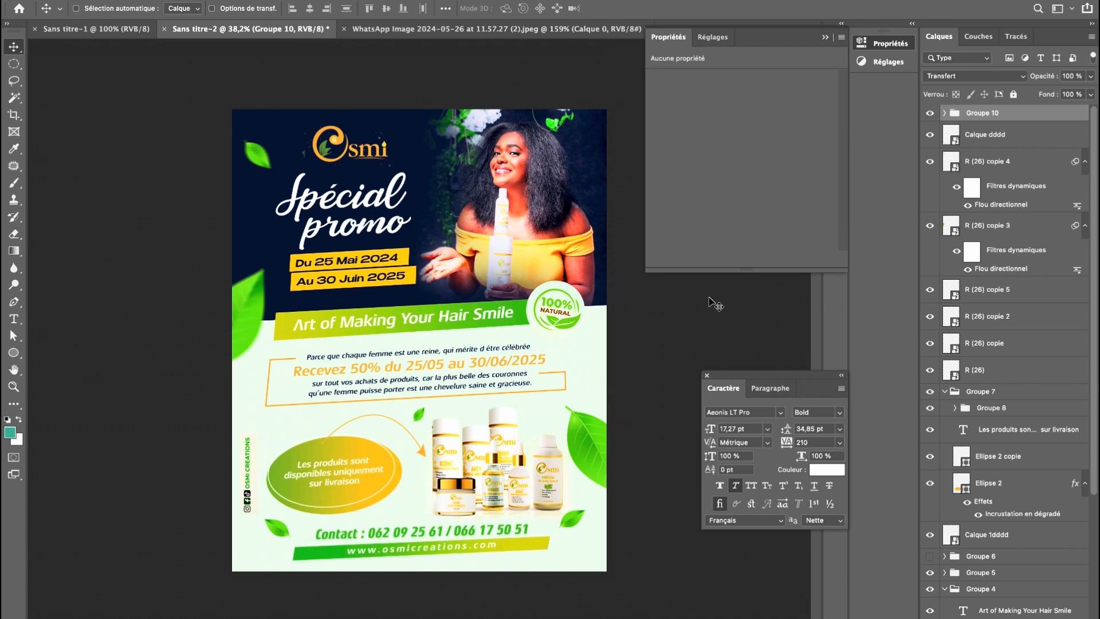
Collapse the layer properties to free up the canvas, and make Groupe 10 the active layer.
{"action": "left_click", "coordinate": [584, 458], "text": "ctrl"}
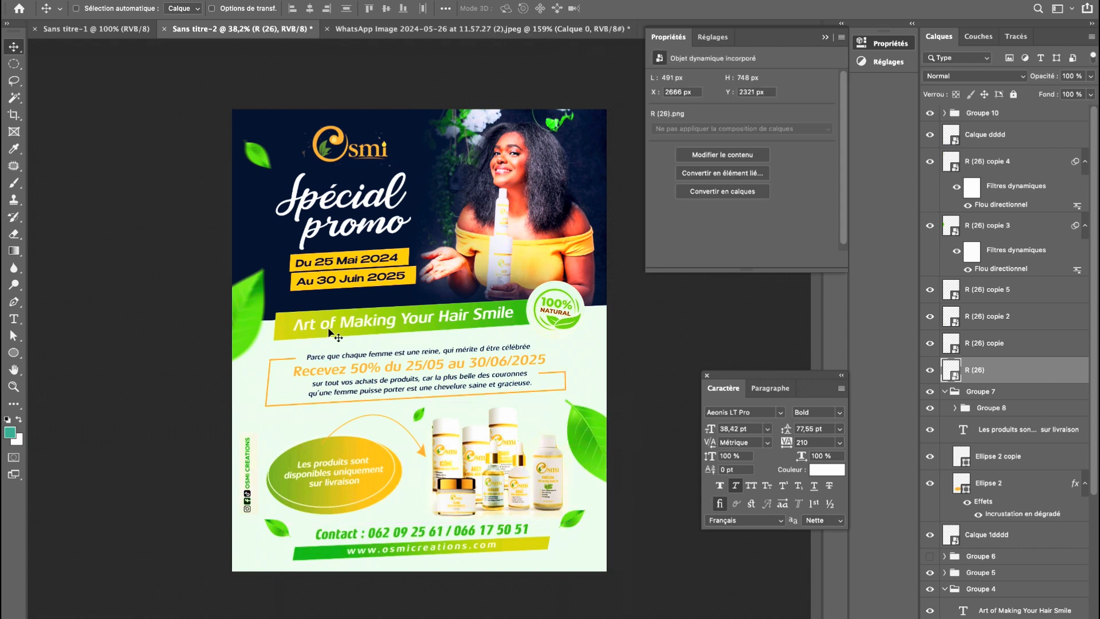
{"action": "left_click", "coordinate": [826, 39]}
{"action": "left_click", "coordinate": [993, 112]}
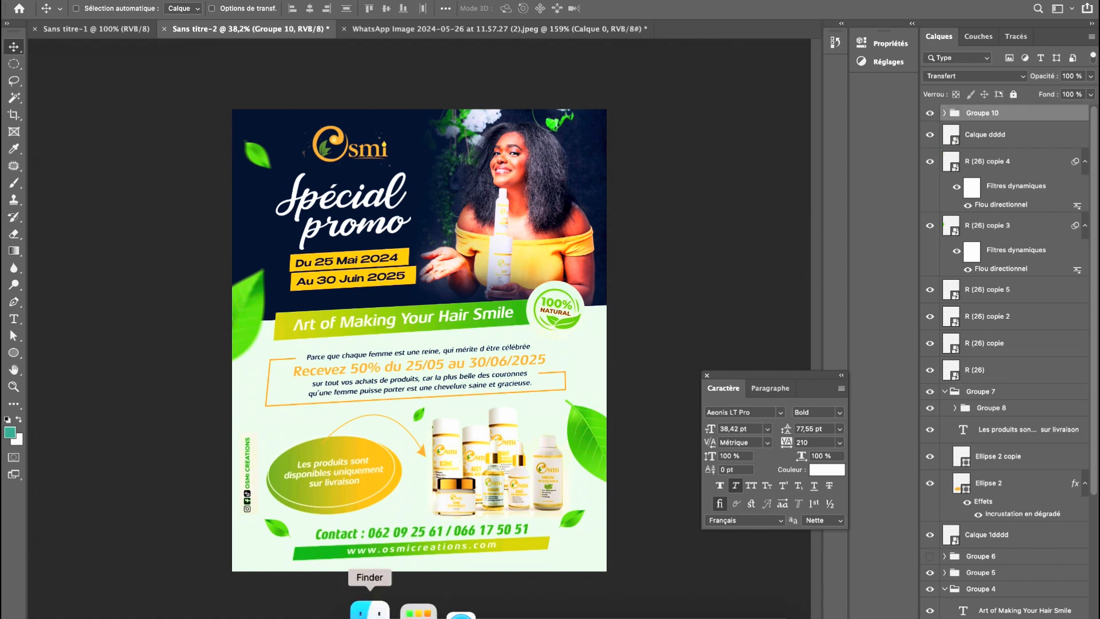
Switch to Finder and look through the extras folder, Documents, Récents and the computer's drives for further image resources.
{"action": "left_click", "coordinate": [393, 606]}
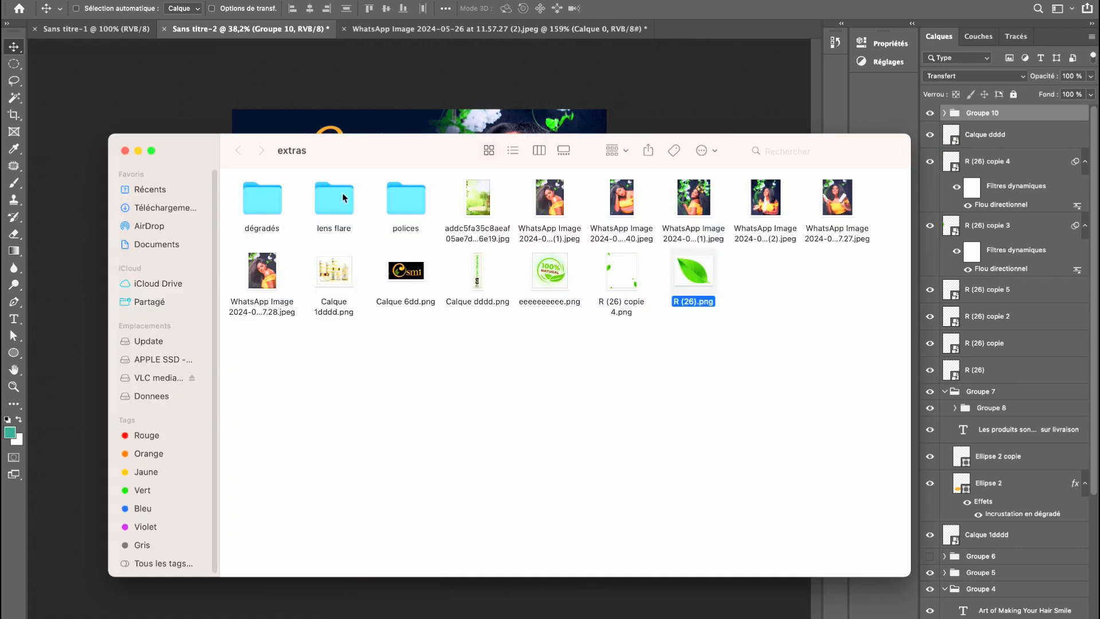
{"action": "left_click", "coordinate": [344, 199]}
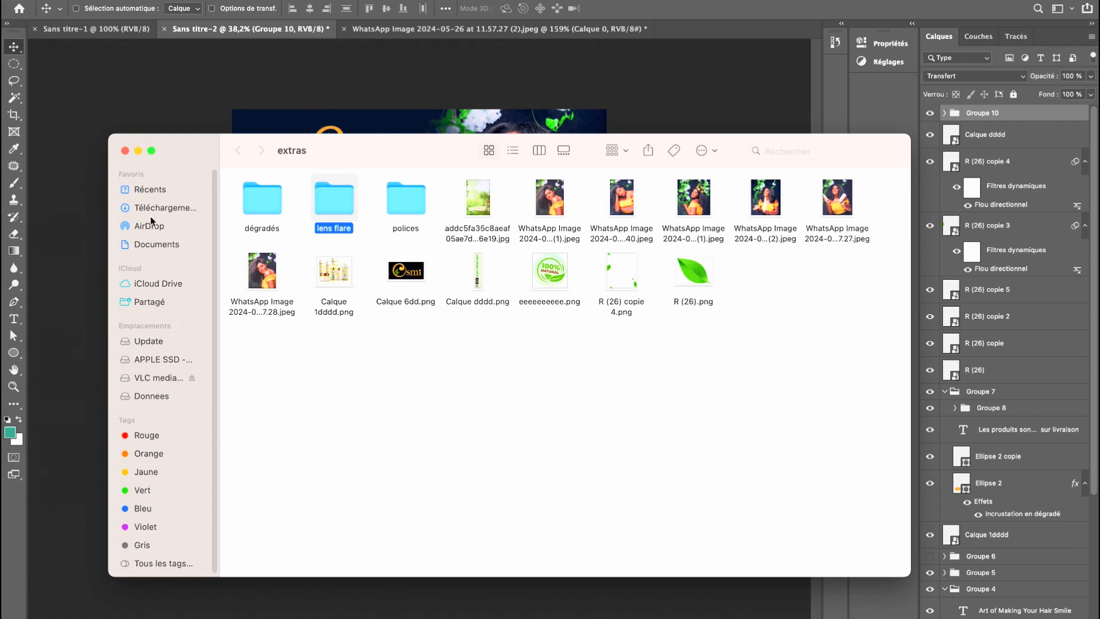
{"action": "left_click", "coordinate": [152, 245]}
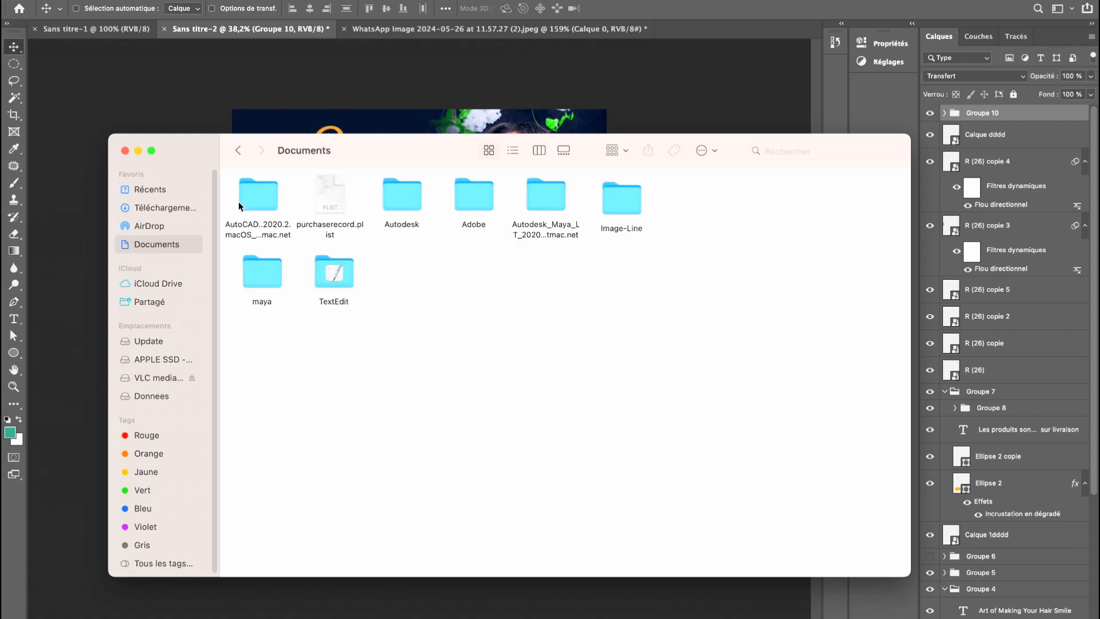
{"action": "scroll", "coordinate": [210, 206], "scroll_direction": "down", "scroll_amount": 1}
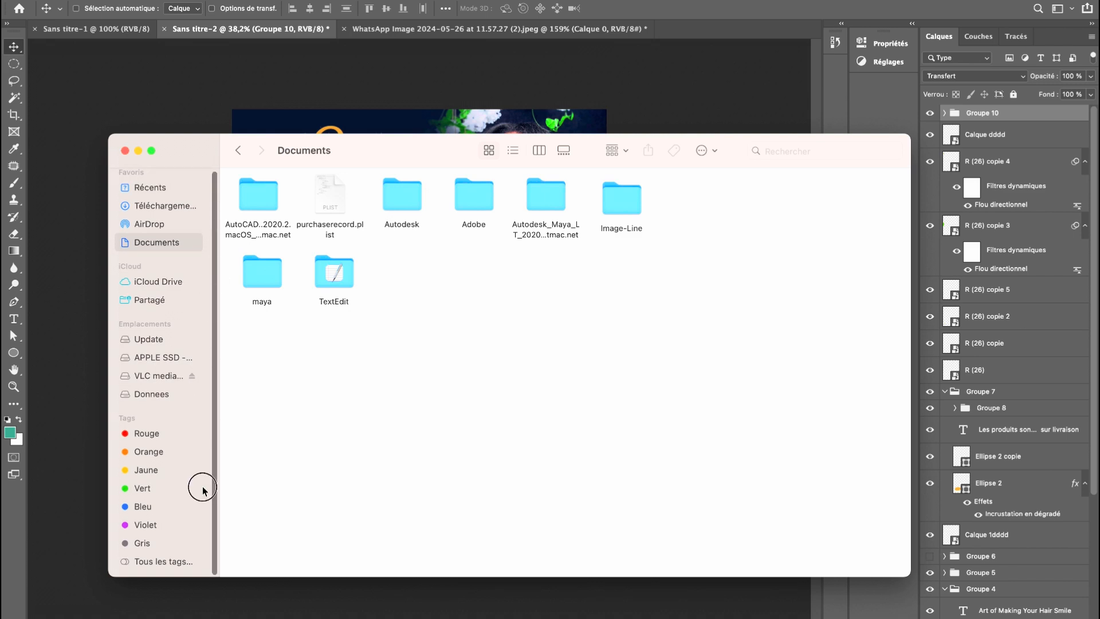
{"action": "left_click", "coordinate": [170, 195]}
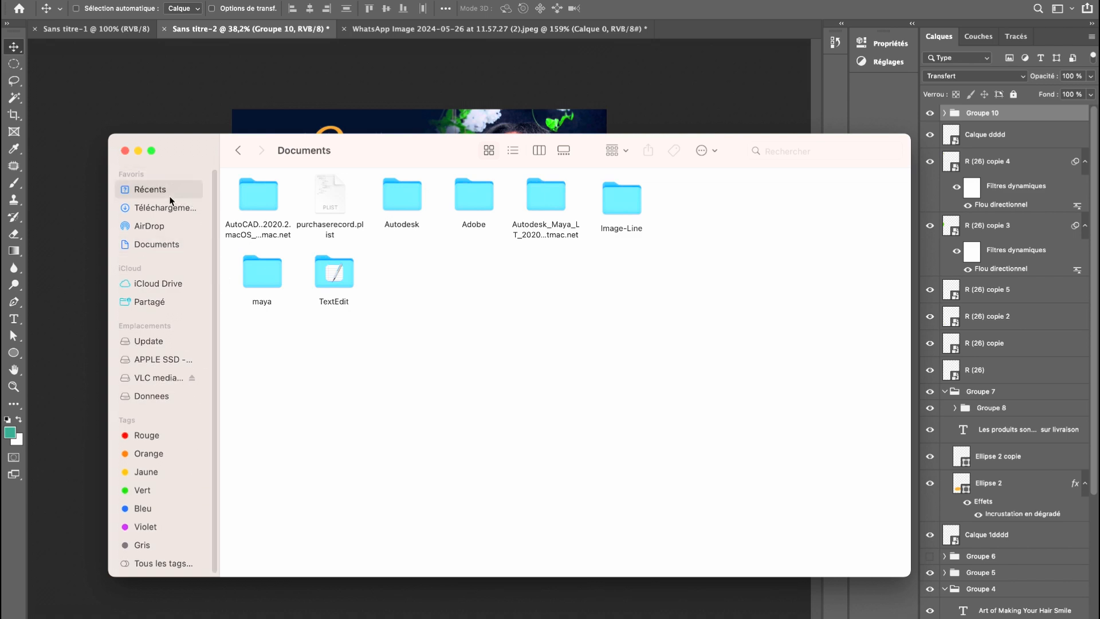
{"action": "left_click", "coordinate": [229, 1]}
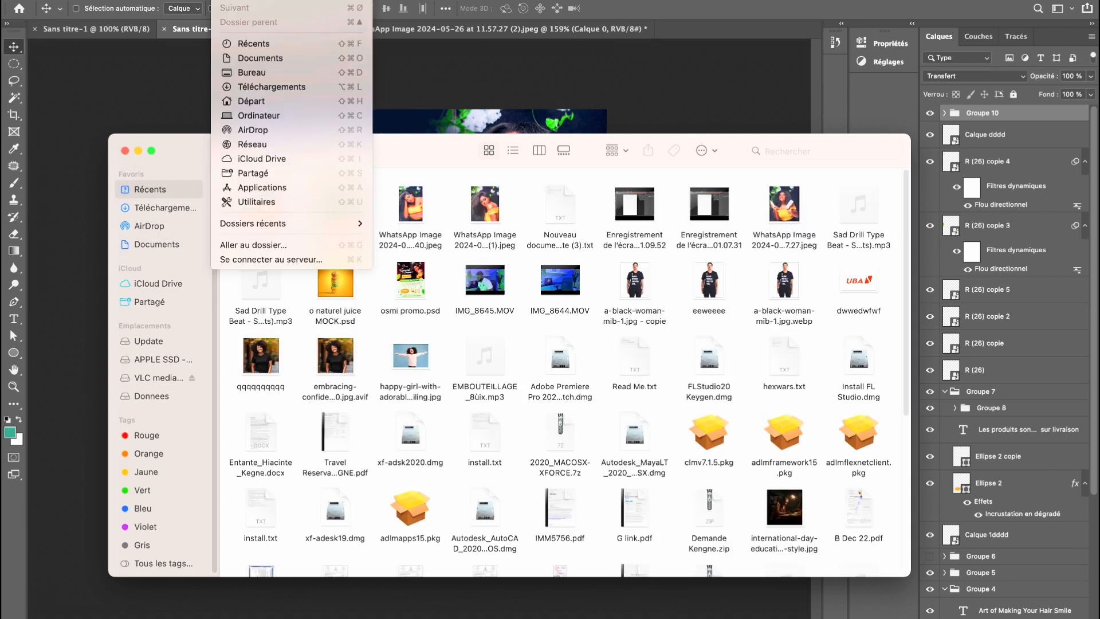
{"action": "left_click", "coordinate": [251, 116]}
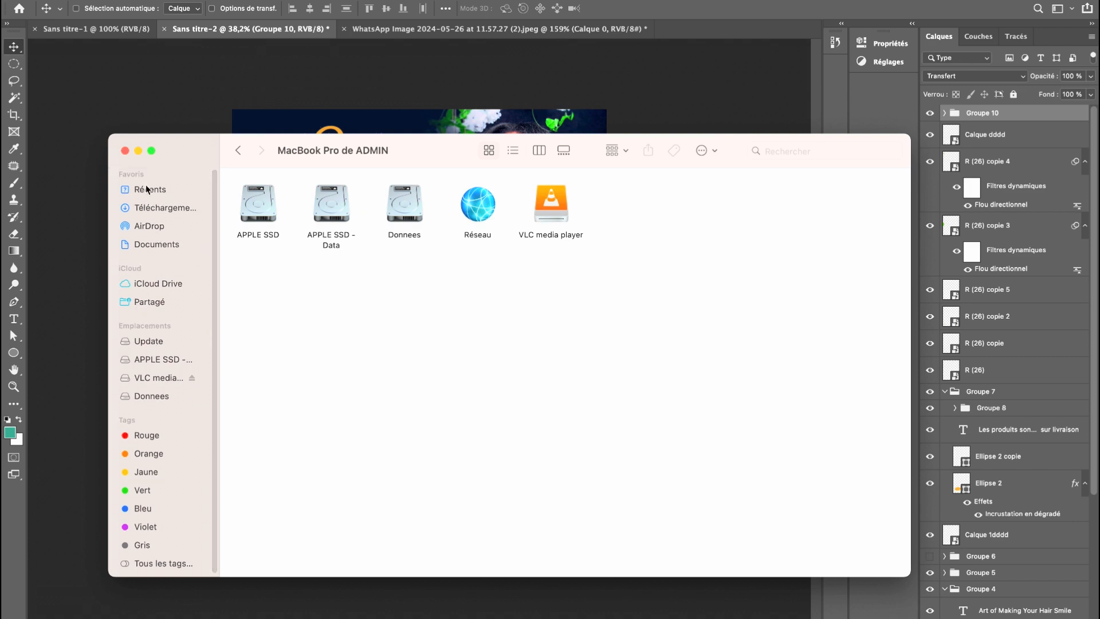
Clear the Finder and browser windows off the desktop and open the church flyer folder.
{"action": "left_click", "coordinate": [125, 151]}
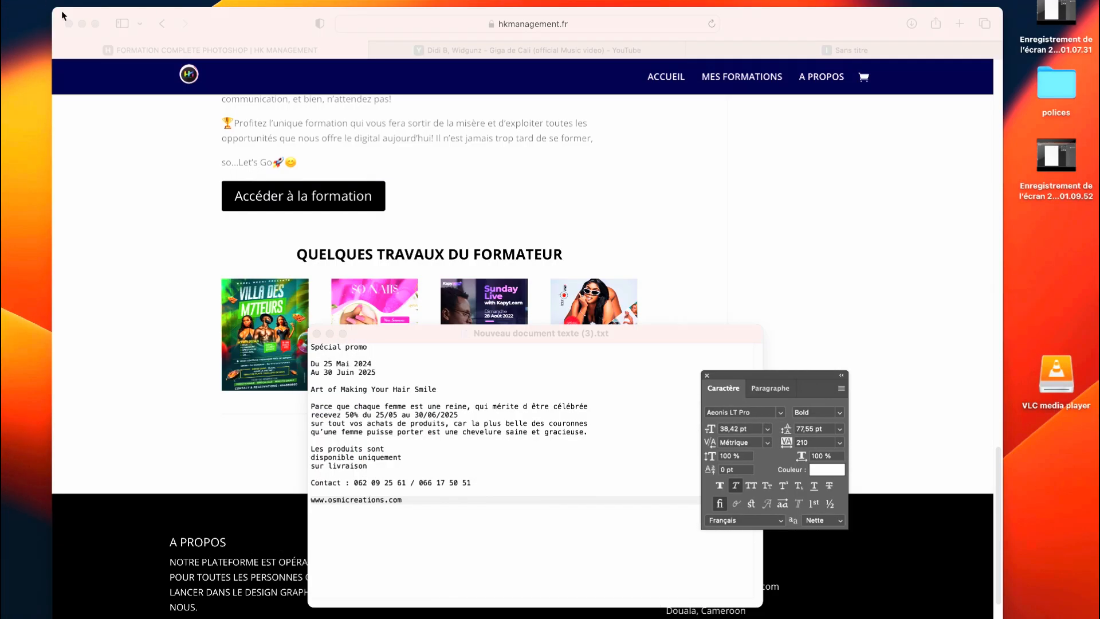
{"action": "left_click", "coordinate": [82, 23]}
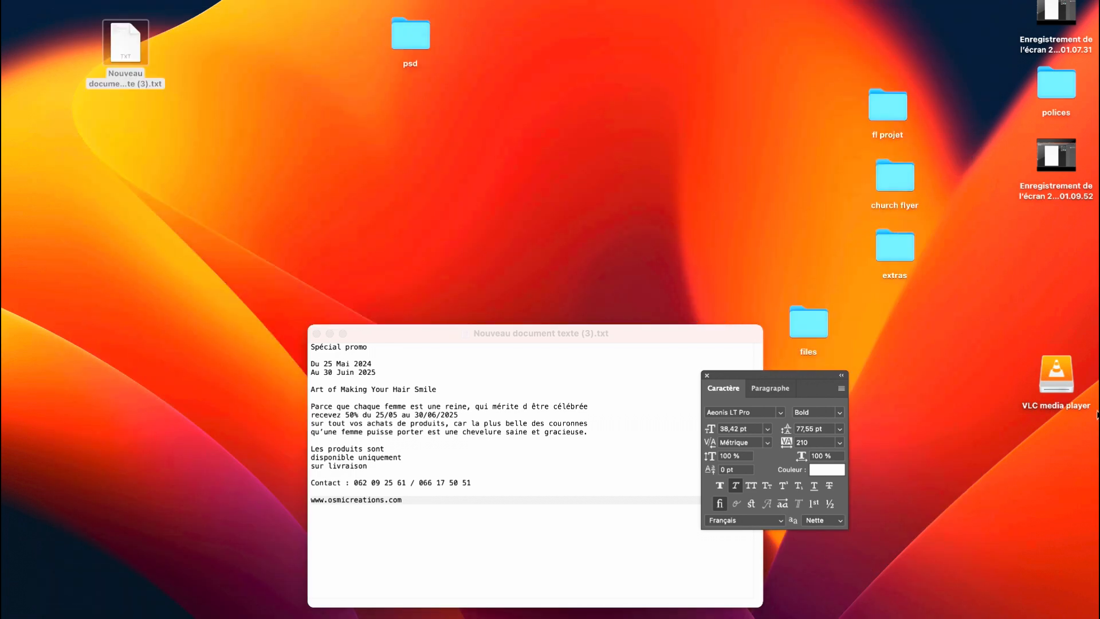
{"action": "double_click", "coordinate": [895, 177]}
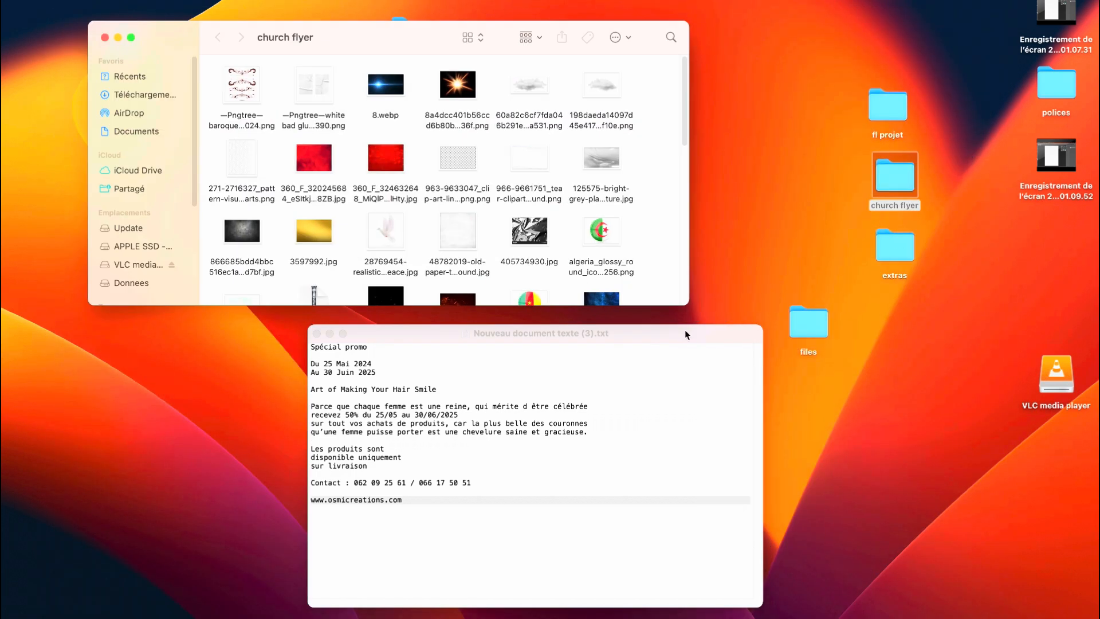
Find sun_PNG13434.png in the church flyer folder and open it in Photoshop.
{"action": "scroll", "coordinate": [417, 198], "scroll_direction": "down", "scroll_amount": 10}
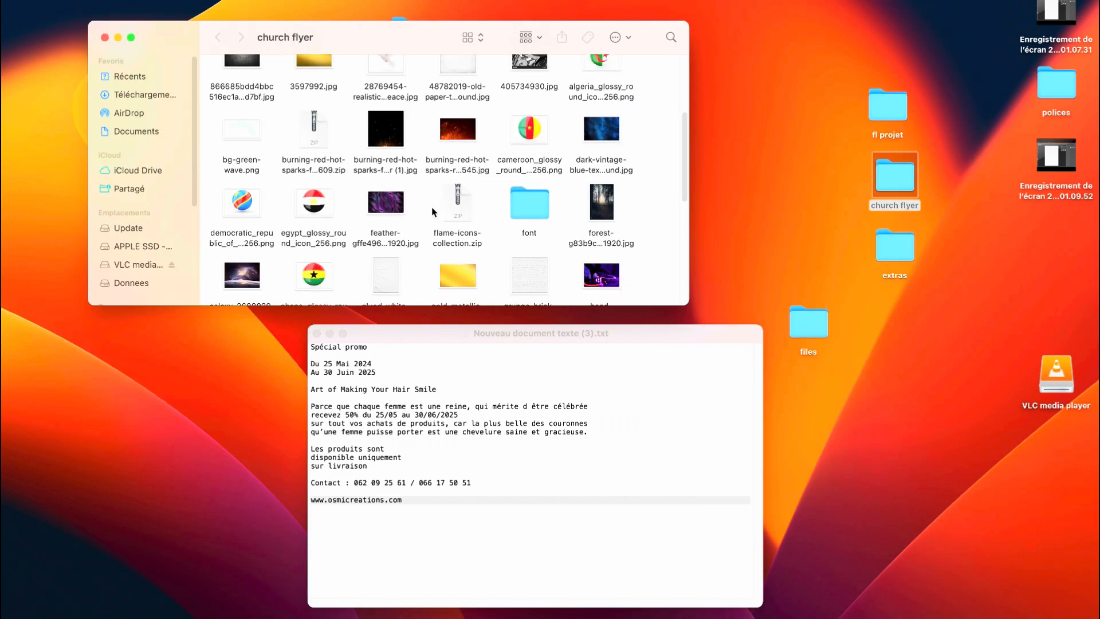
{"action": "scroll", "coordinate": [433, 212], "scroll_direction": "down", "scroll_amount": 6}
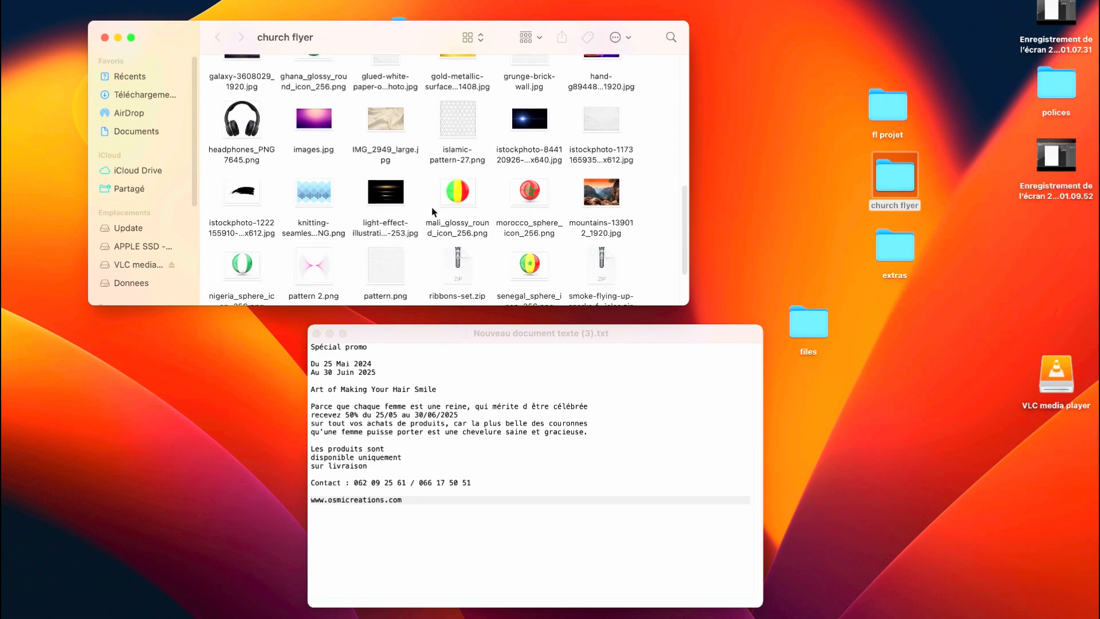
{"action": "left_click", "coordinate": [312, 251]}
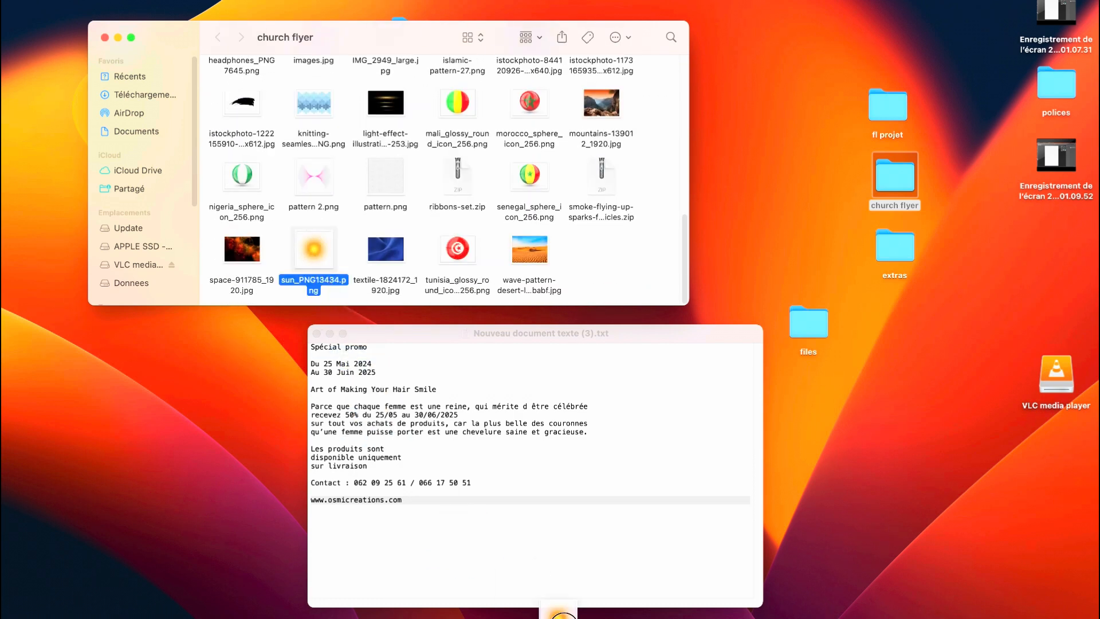
{"action": "left_click_drag", "start_coordinate": [594, 618], "coordinate": [644, 614]}
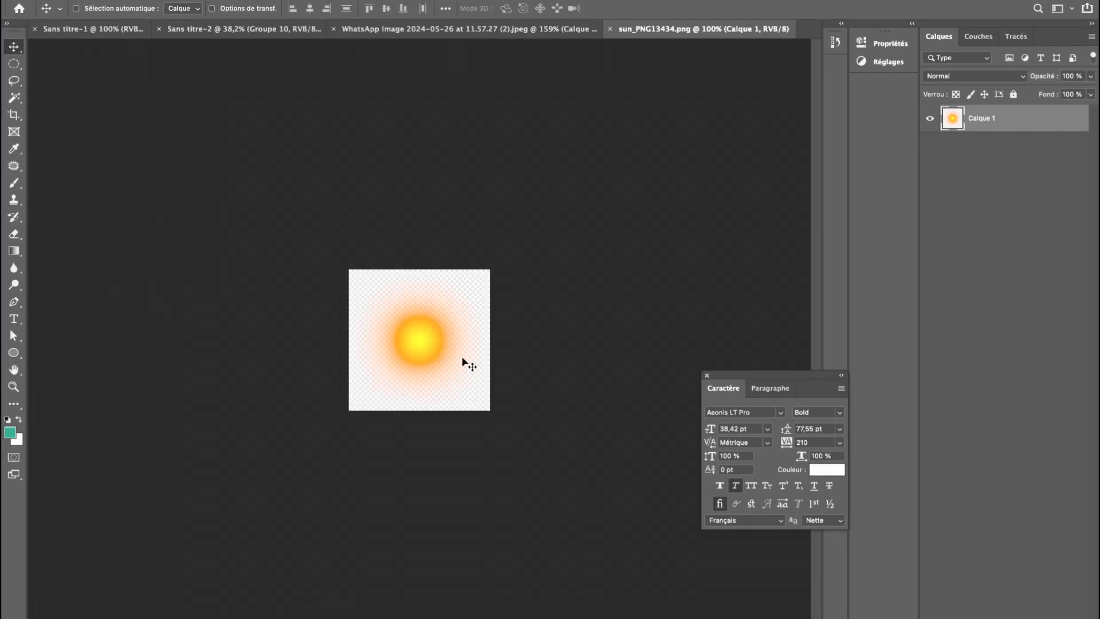
Bring the sun glow into the Sans titre-2 flyer, enlarge it and place it at the right edge beside the woman.
{"action": "left_click_drag", "start_coordinate": [401, 324], "coordinate": [672, 224]}
{"action": "key", "text": "ctrl+t"}
{"action": "left_click_drag", "start_coordinate": [677, 228], "coordinate": [717, 287]}
{"action": "key", "text": "Return"}
{"action": "left_click_drag", "start_coordinate": [605, 271], "coordinate": [604, 220]}
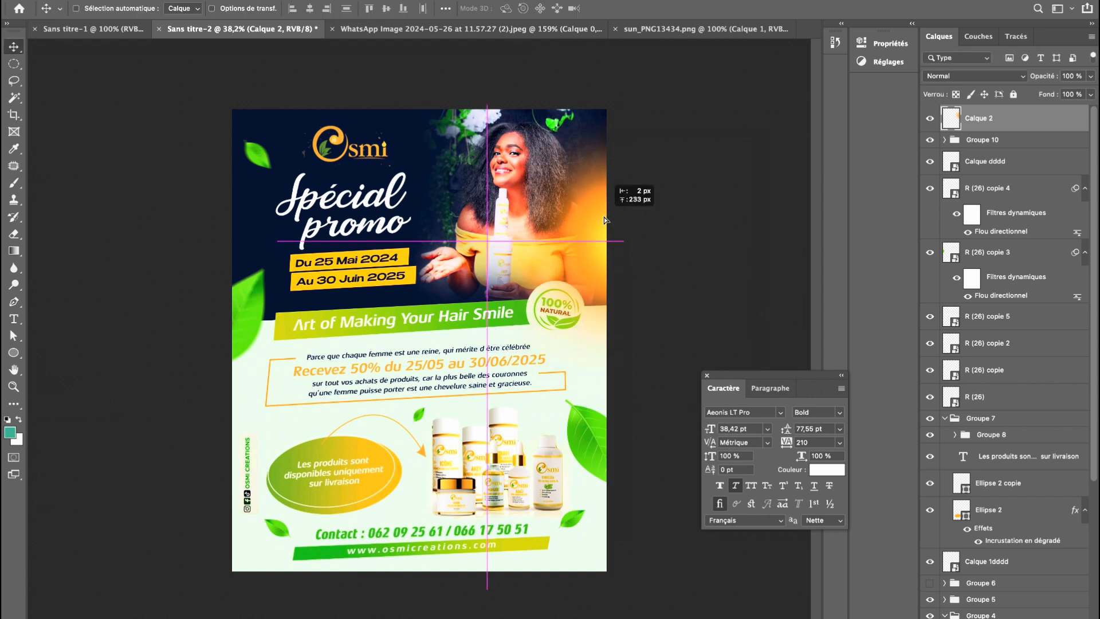
Set the sun glow's blend mode to Densité linéaire - (Ajout), then shift it upward and transform it over the flyer's right edge.
{"action": "left_click", "coordinate": [972, 75]}
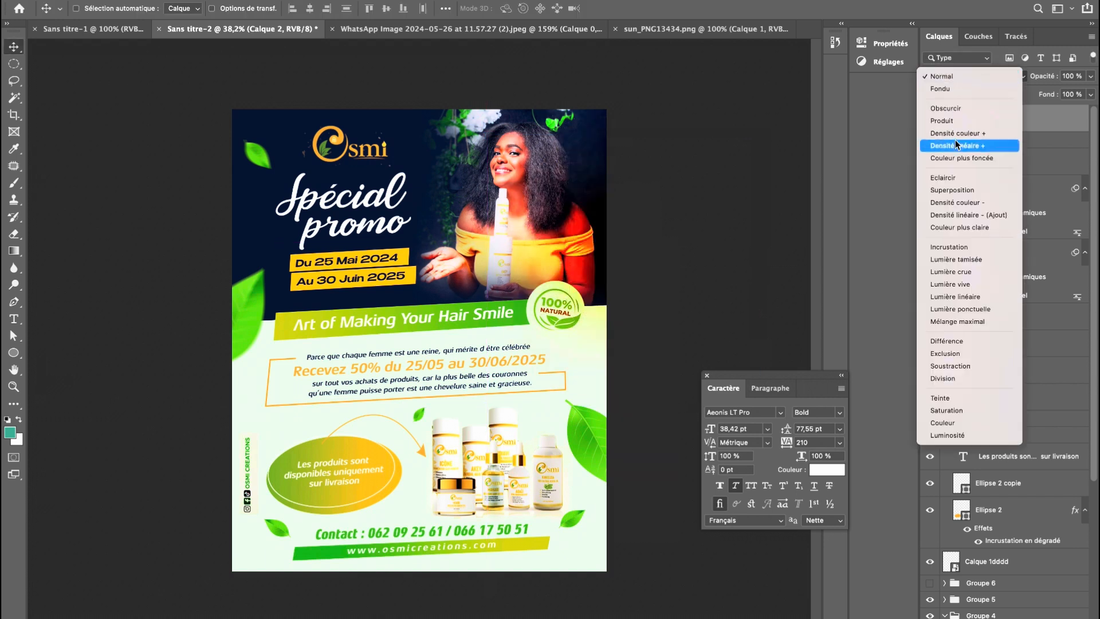
{"action": "left_click", "coordinate": [963, 222]}
{"action": "left_click_drag", "start_coordinate": [606, 228], "coordinate": [604, 167]}
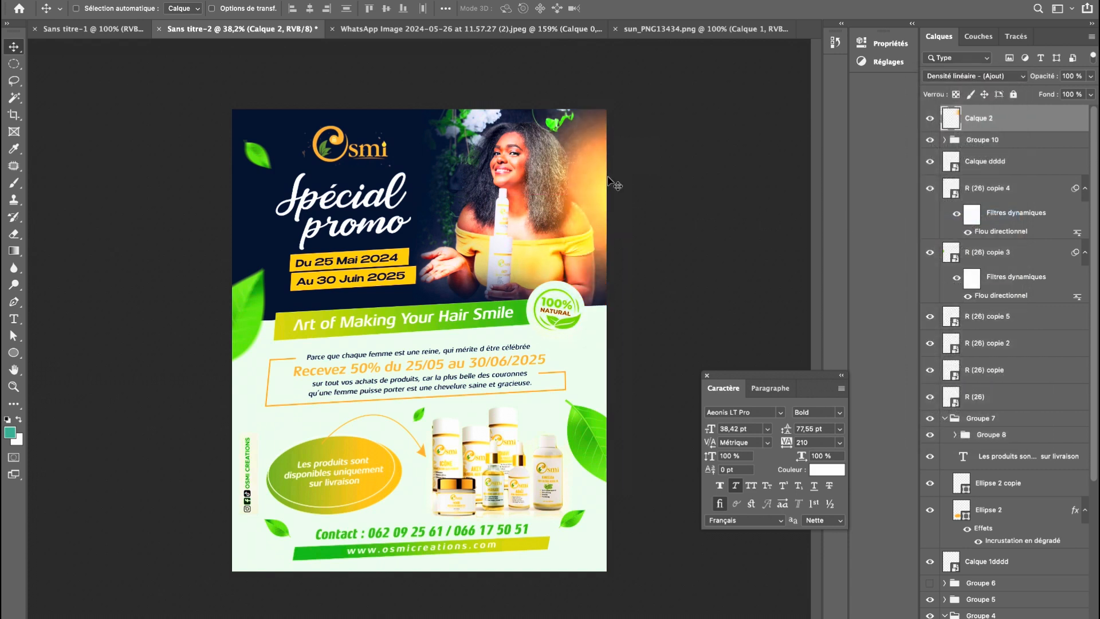
{"action": "key", "text": "ctrl+t"}
{"action": "left_click_drag", "start_coordinate": [494, 191], "coordinate": [611, 206]}
{"action": "key", "text": "Return"}
Lower the sun glow's opacity to 43 %, compare the flyer with and without it, and move it slightly up and right.
{"action": "left_click", "coordinate": [1090, 77]}
{"action": "left_click_drag", "start_coordinate": [1059, 92], "coordinate": [1055, 91]}
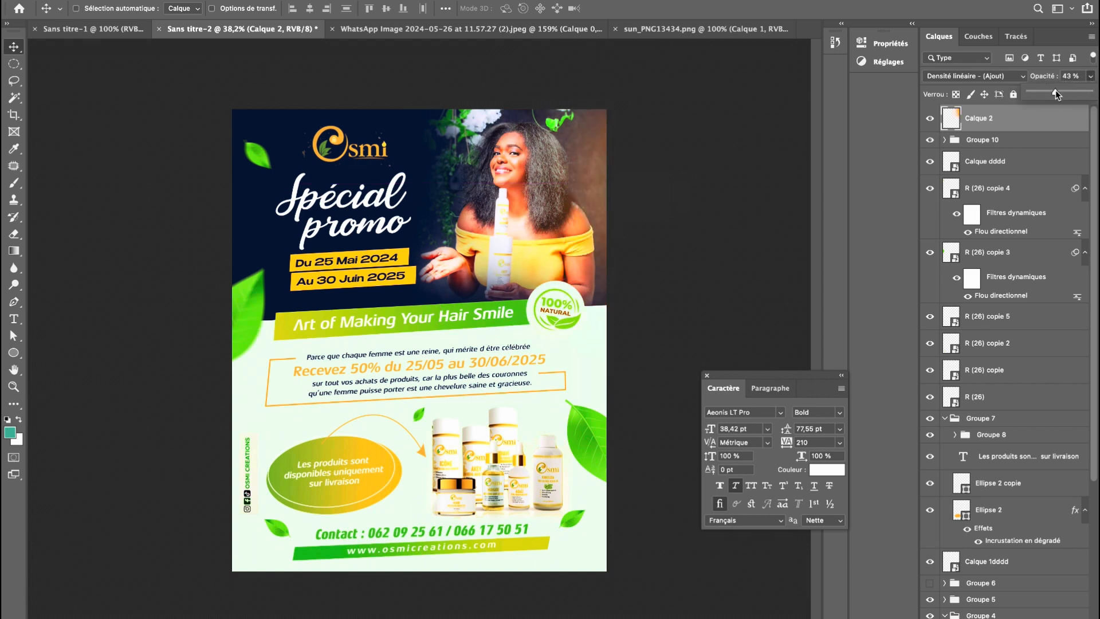
{"action": "left_click", "coordinate": [931, 119]}
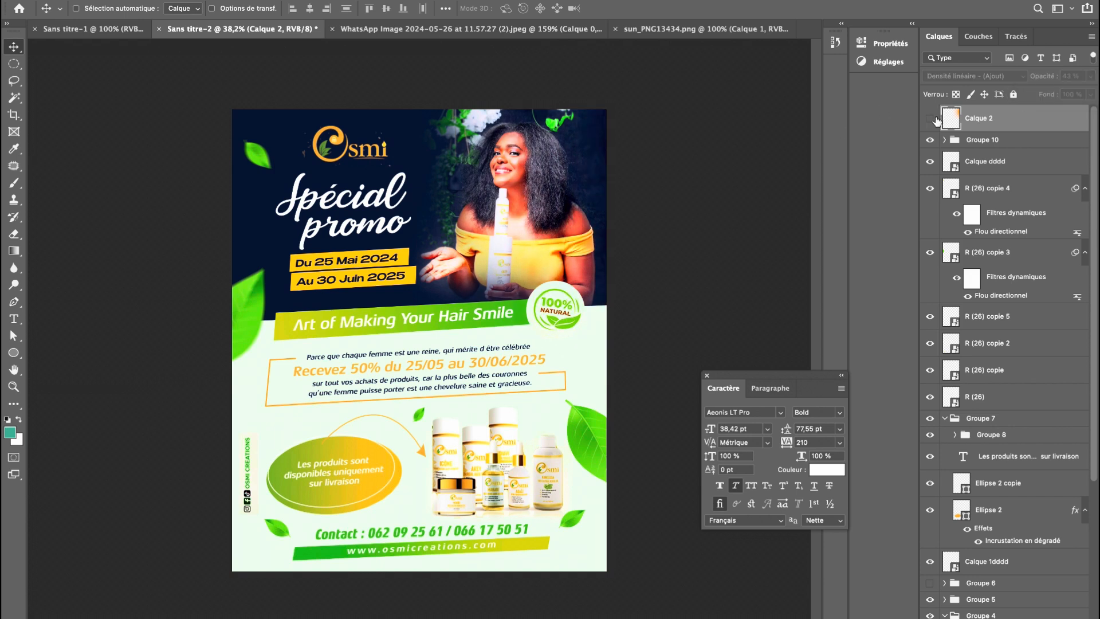
{"action": "left_click", "coordinate": [931, 118]}
{"action": "left_click_drag", "start_coordinate": [556, 160], "coordinate": [590, 142]}
Change the sun glow's blend mode to Lumière ponctuelle, reposition it lower beside the woman and compare the flyer with and without it.
{"action": "left_click", "coordinate": [986, 76]}
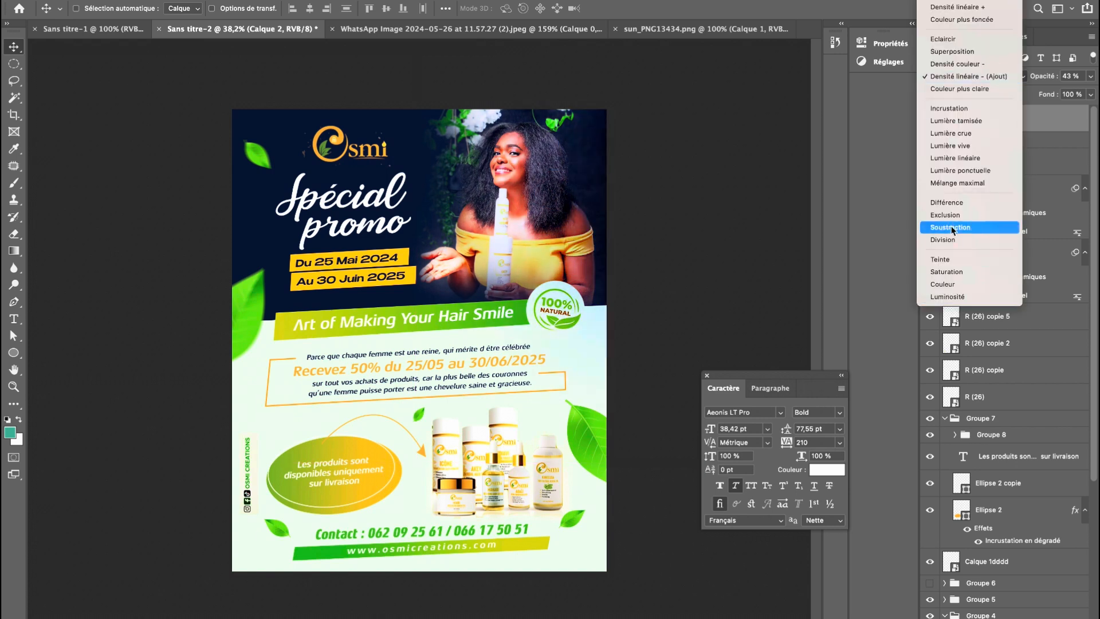
{"action": "left_click", "coordinate": [947, 170]}
{"action": "left_click_drag", "start_coordinate": [633, 207], "coordinate": [616, 241]}
{"action": "left_click", "coordinate": [929, 120]}
{"action": "left_click", "coordinate": [929, 120]}
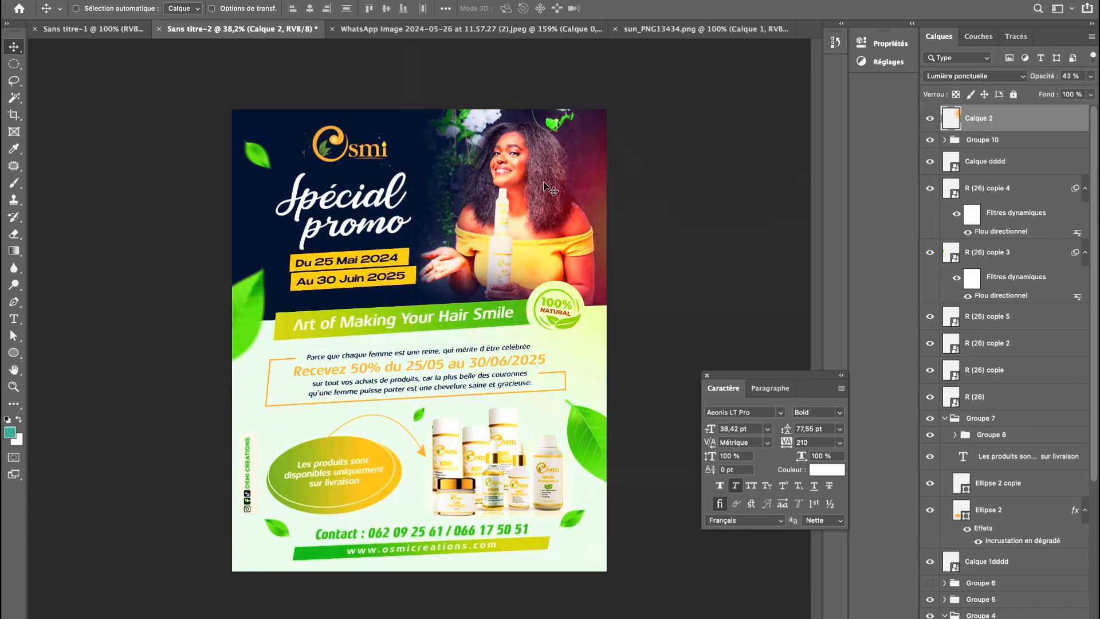
Duplicate the Calque 2 glow to the flyer's left side and set the copy's blend mode to Lumière linéaire.
{"action": "left_click_drag", "start_coordinate": [581, 178], "coordinate": [322, 298]}
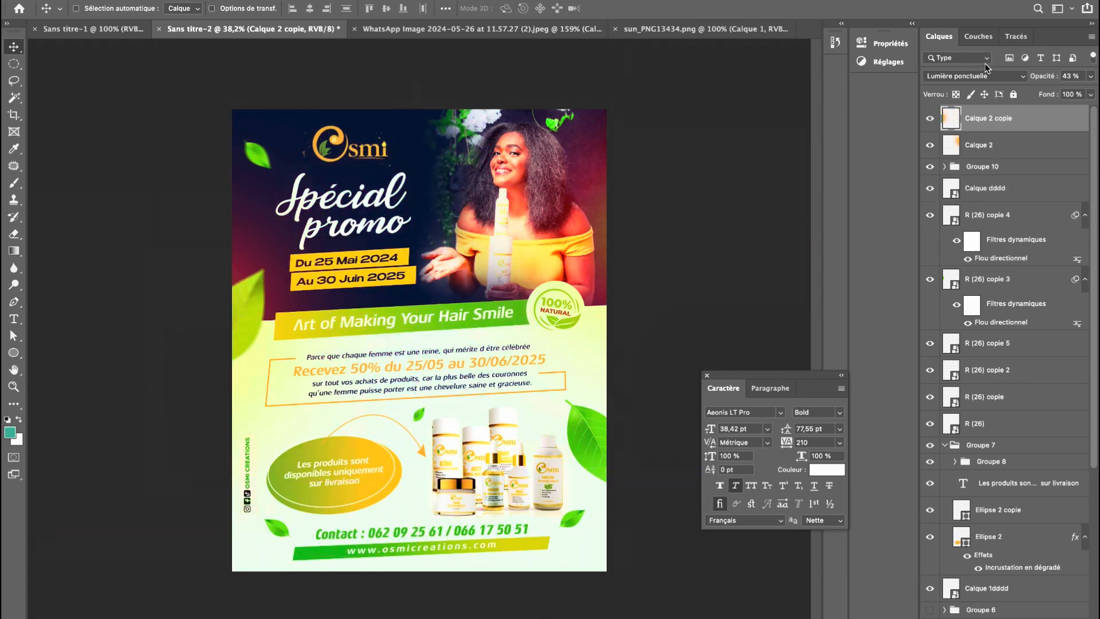
{"action": "left_click", "coordinate": [977, 75]}
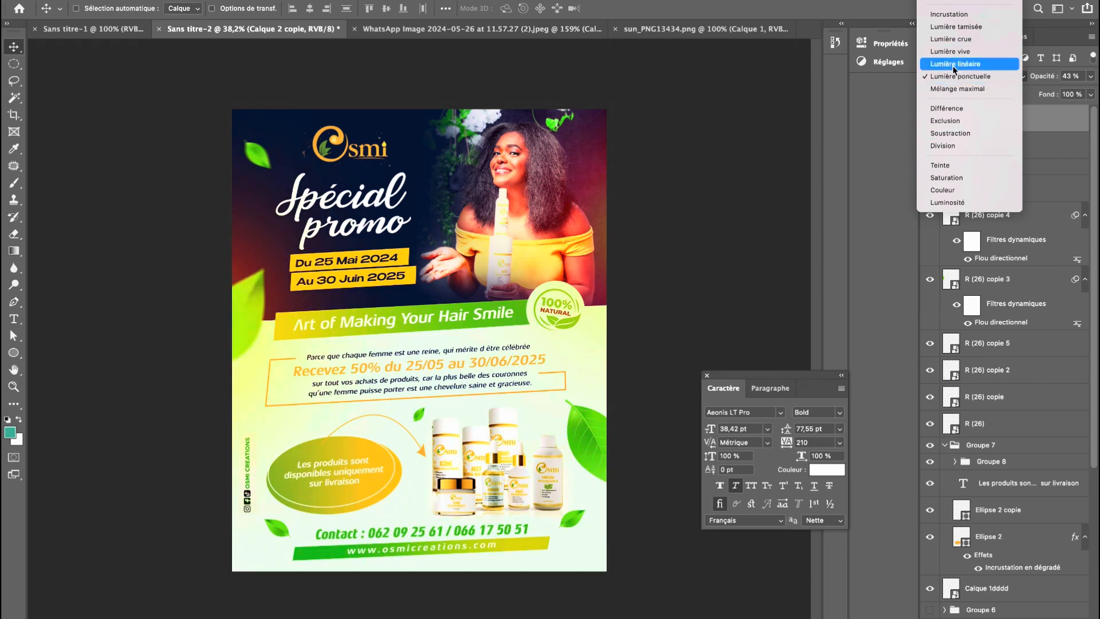
{"action": "left_click", "coordinate": [953, 64]}
{"action": "left_click", "coordinate": [978, 144]}
{"action": "left_click", "coordinate": [974, 76]}
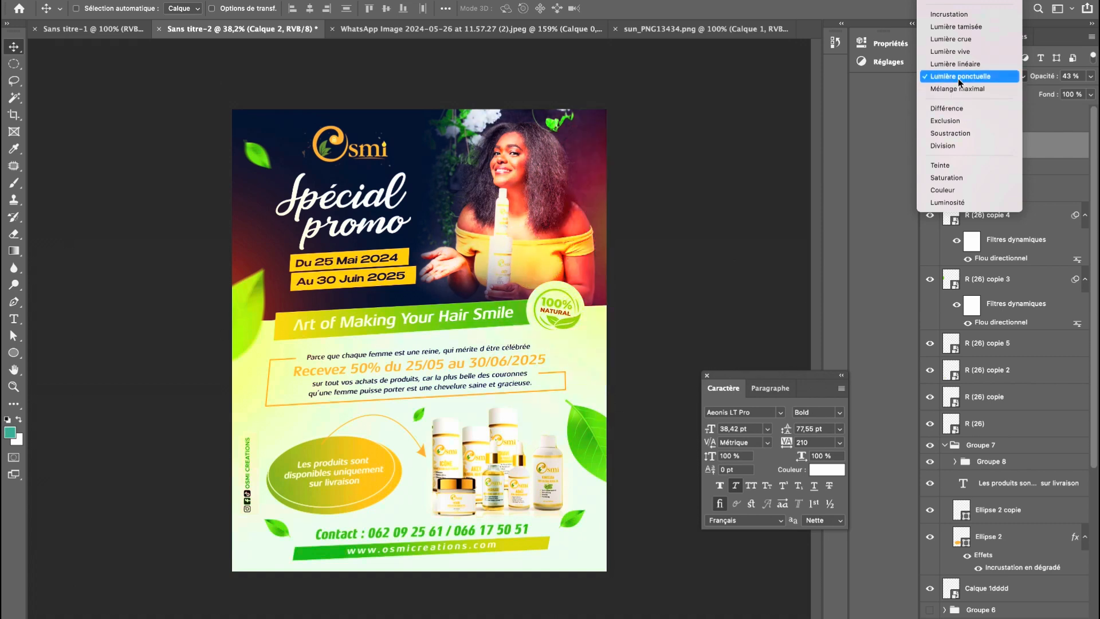
{"action": "left_click", "coordinate": [644, 277]}
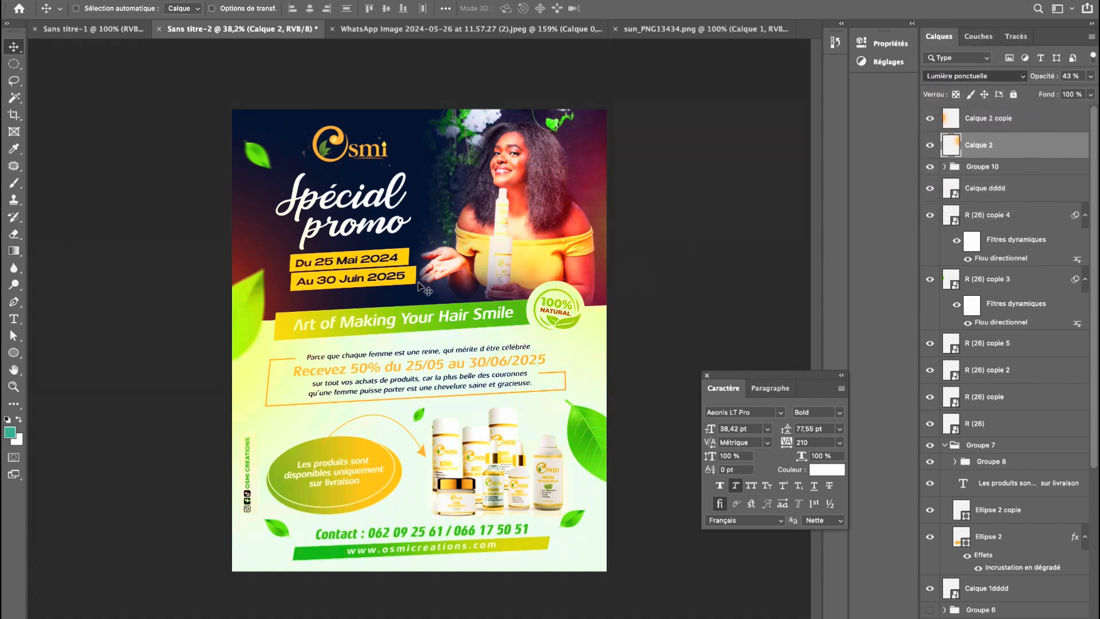
Move the Calque 2 copie glow toward the left edge and use Free Transform to resize and reposition it there.
{"action": "left_click", "coordinate": [948, 123]}
{"action": "left_click_drag", "start_coordinate": [391, 298], "coordinate": [354, 300]}
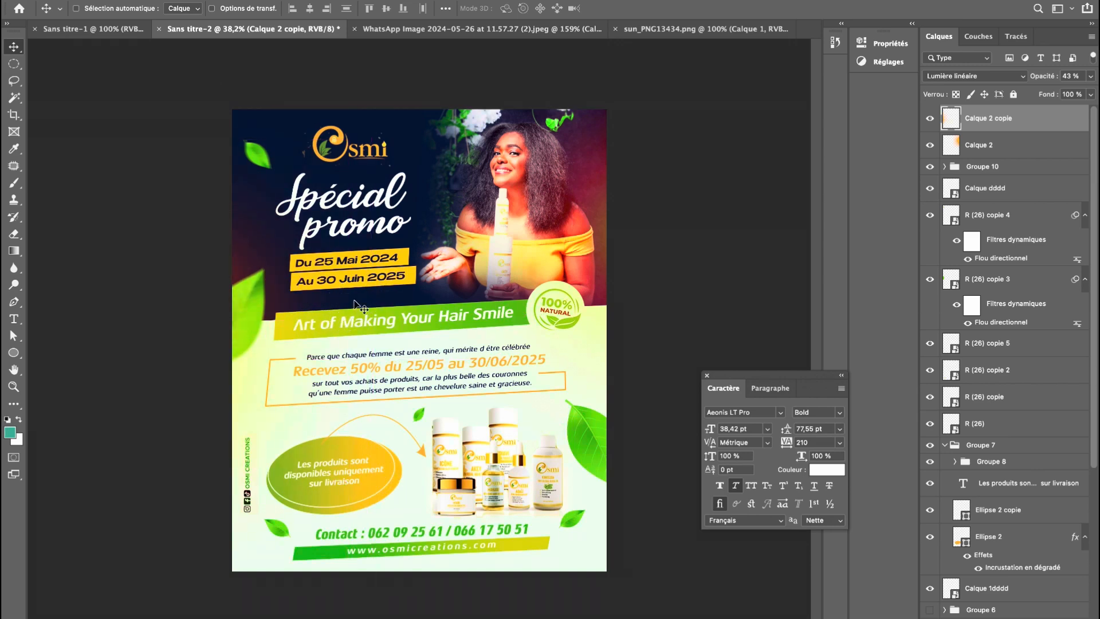
{"action": "key", "text": "ctrl+t"}
{"action": "left_click_drag", "start_coordinate": [380, 347], "coordinate": [566, 318]}
{"action": "left_click_drag", "start_coordinate": [486, 308], "coordinate": [335, 304]}
{"action": "key", "text": "Return"}
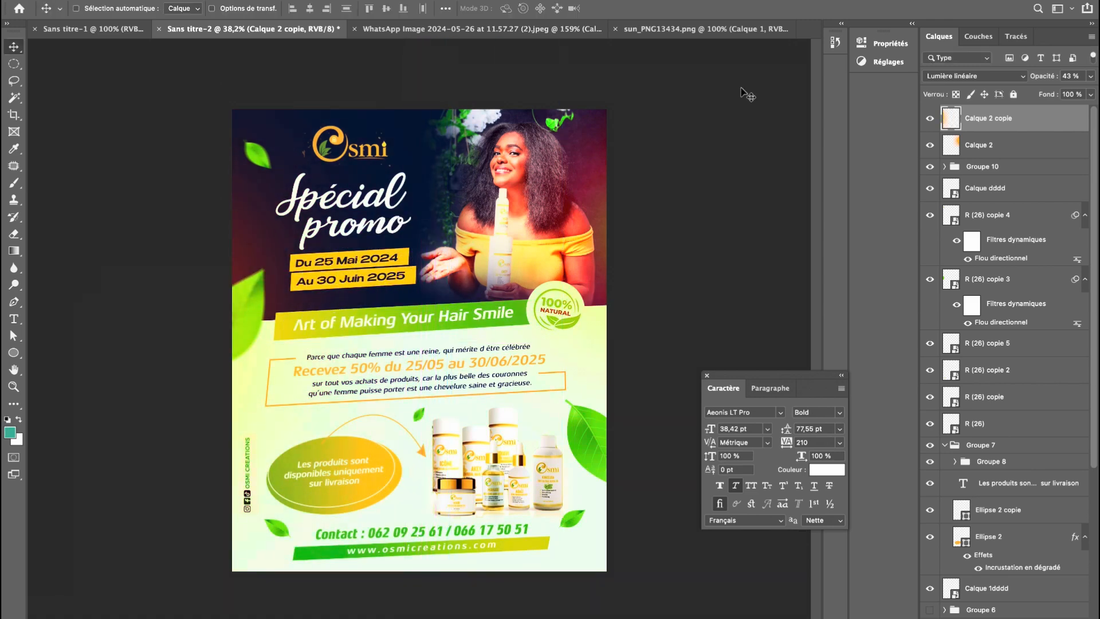
Preview other blend modes on the left glow copy and keep Lumière linéaire.
{"action": "left_click", "coordinate": [956, 76]}
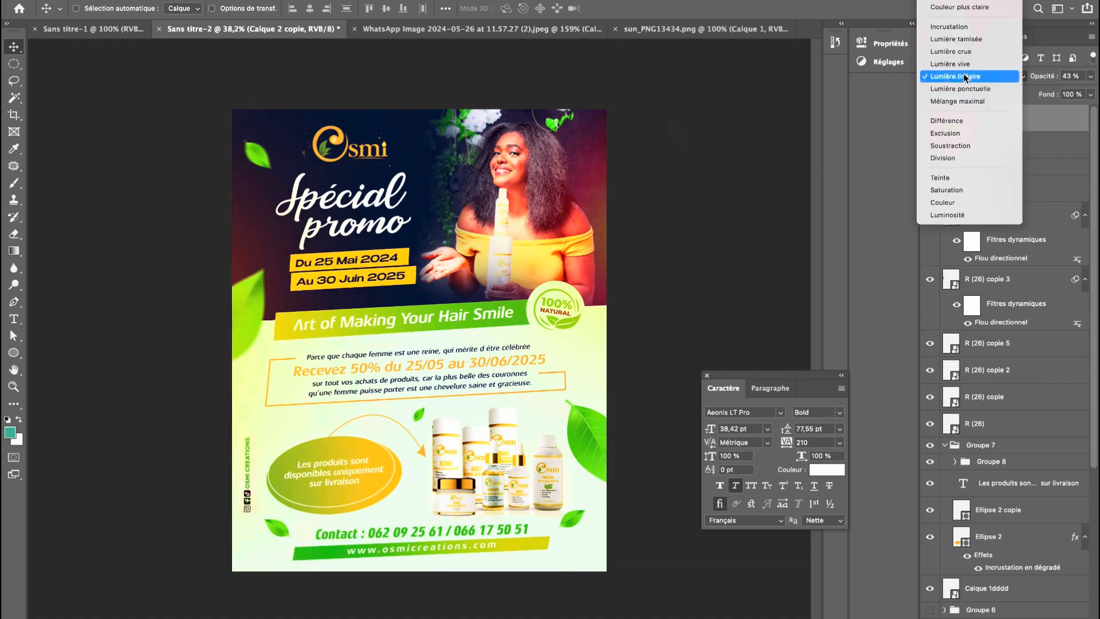
{"action": "scroll", "coordinate": [968, 34], "scroll_direction": "up", "scroll_amount": 5}
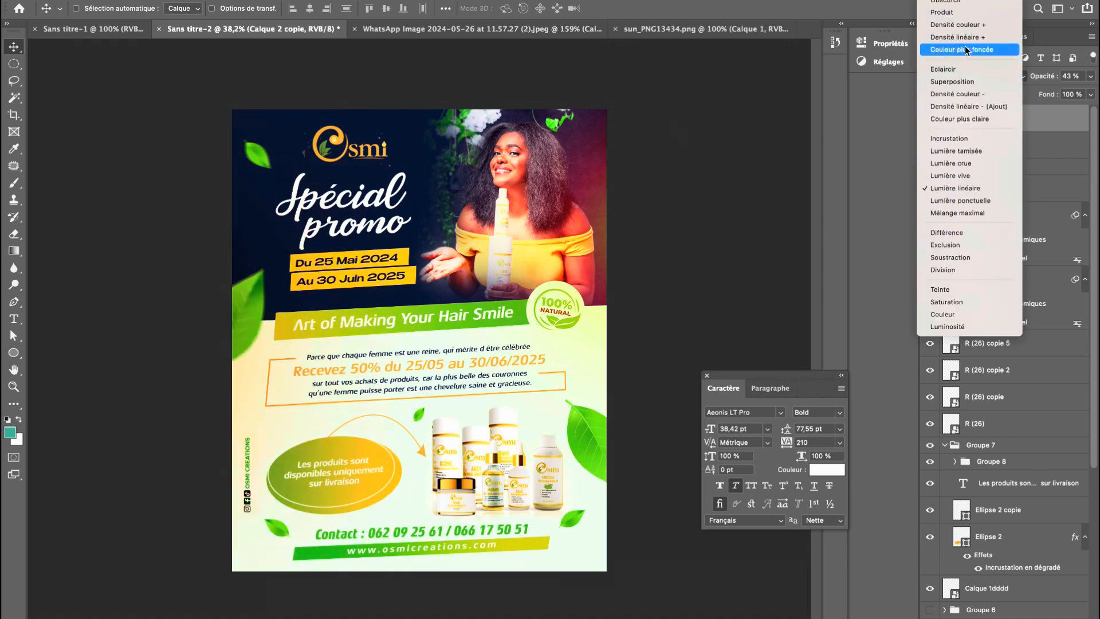
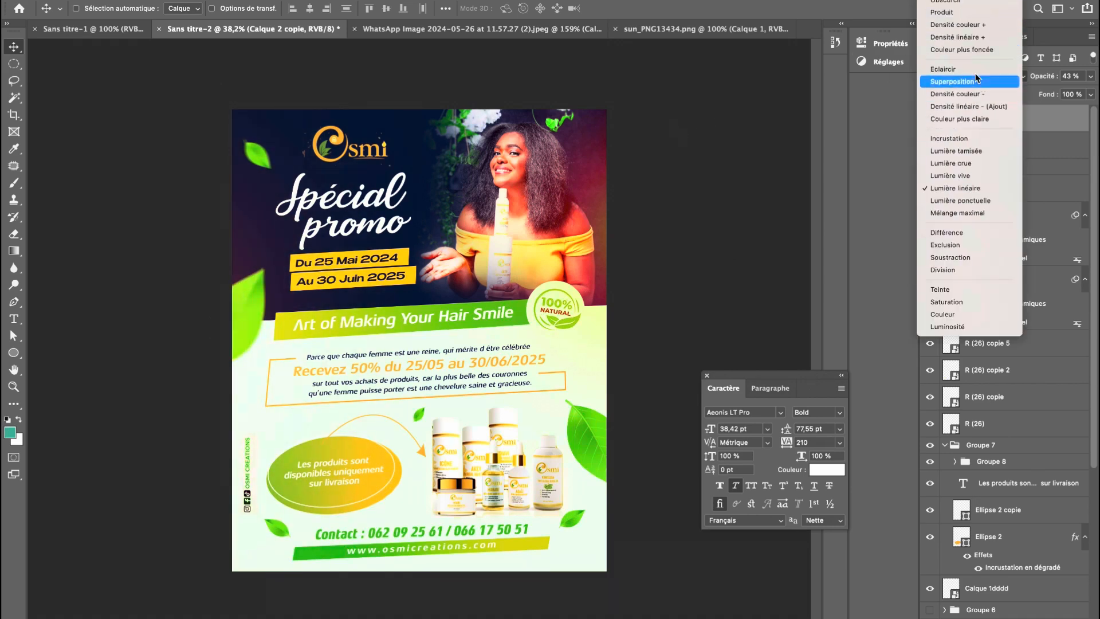
{"action": "left_click", "coordinate": [972, 188]}
Transform and reposition the Calque 2 copie glow along the flyer's left edge, and compare the flyer with and without it.
{"action": "left_click_drag", "start_coordinate": [285, 280], "coordinate": [306, 321]}
{"action": "key", "text": "ctrl+t"}
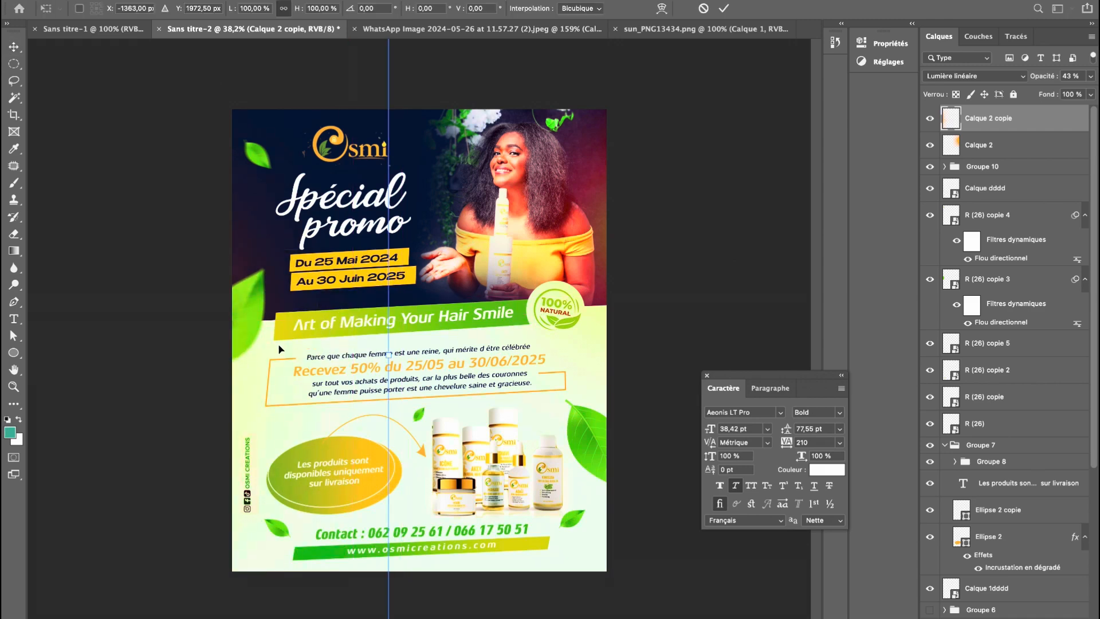
{"action": "left_click_drag", "start_coordinate": [384, 354], "coordinate": [280, 343]}
{"action": "double_click", "coordinate": [345, 279]}
{"action": "left_click", "coordinate": [930, 118]}
{"action": "left_click", "coordinate": [931, 118]}
{"action": "left_click_drag", "start_coordinate": [418, 346], "coordinate": [409, 350]}
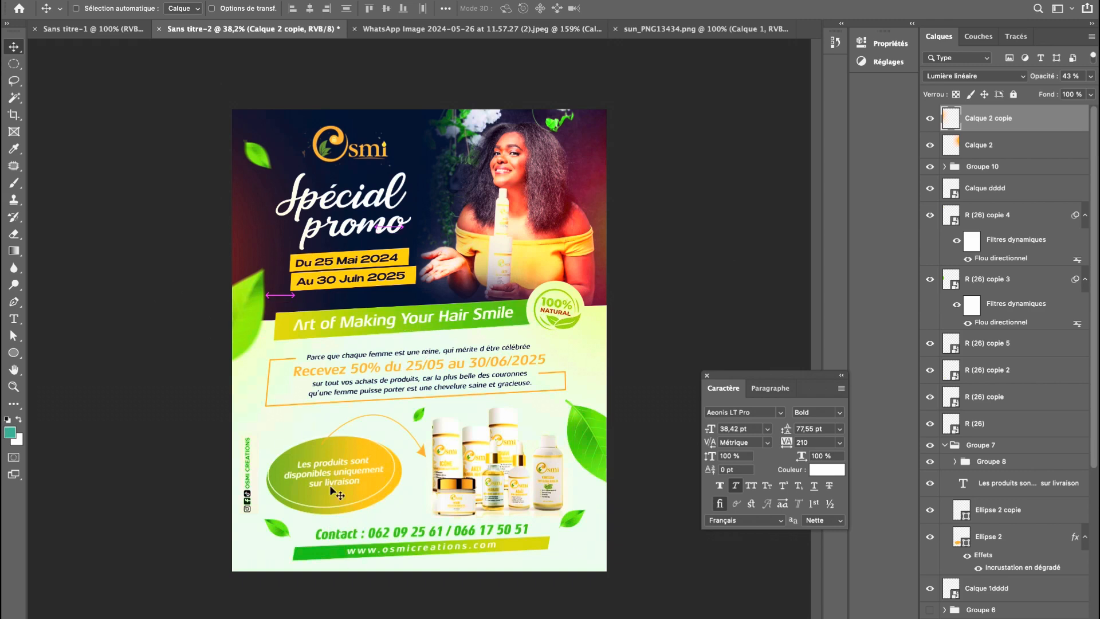
Identify and collapse Groupe 7, then nudge its delivery-notice oval and arrow slightly up and to the right.
{"action": "left_click", "coordinate": [931, 166]}
{"action": "left_click", "coordinate": [930, 446]}
{"action": "left_click", "coordinate": [931, 446]}
{"action": "left_click", "coordinate": [944, 446]}
{"action": "left_click", "coordinate": [969, 445]}
{"action": "left_click_drag", "start_coordinate": [425, 459], "coordinate": [426, 457]}
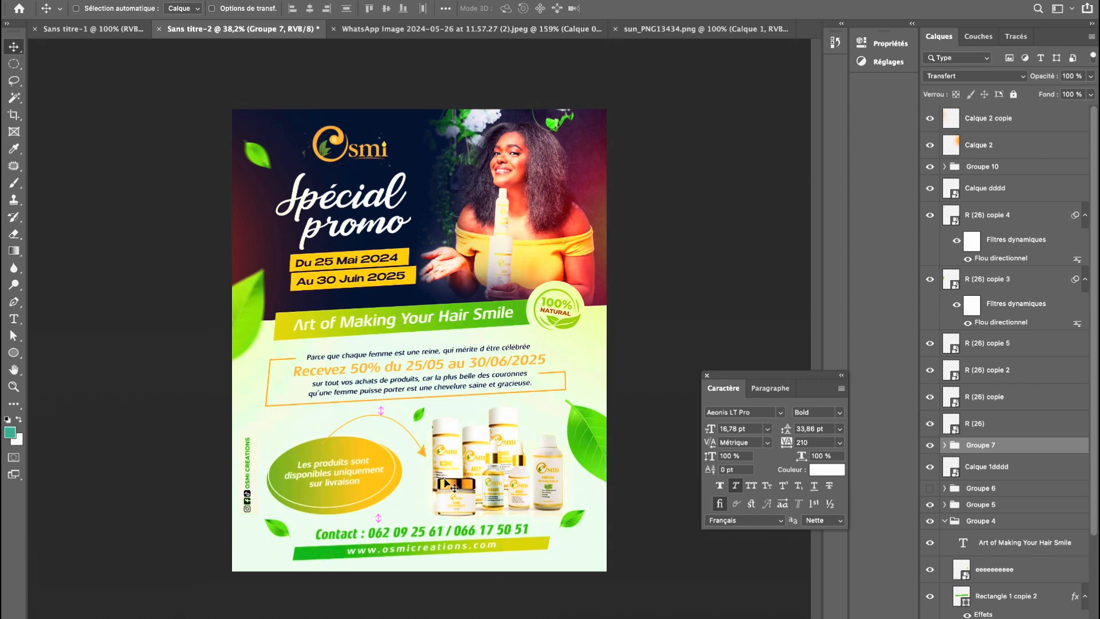
{"action": "left_click_drag", "start_coordinate": [380, 459], "coordinate": [381, 456]}
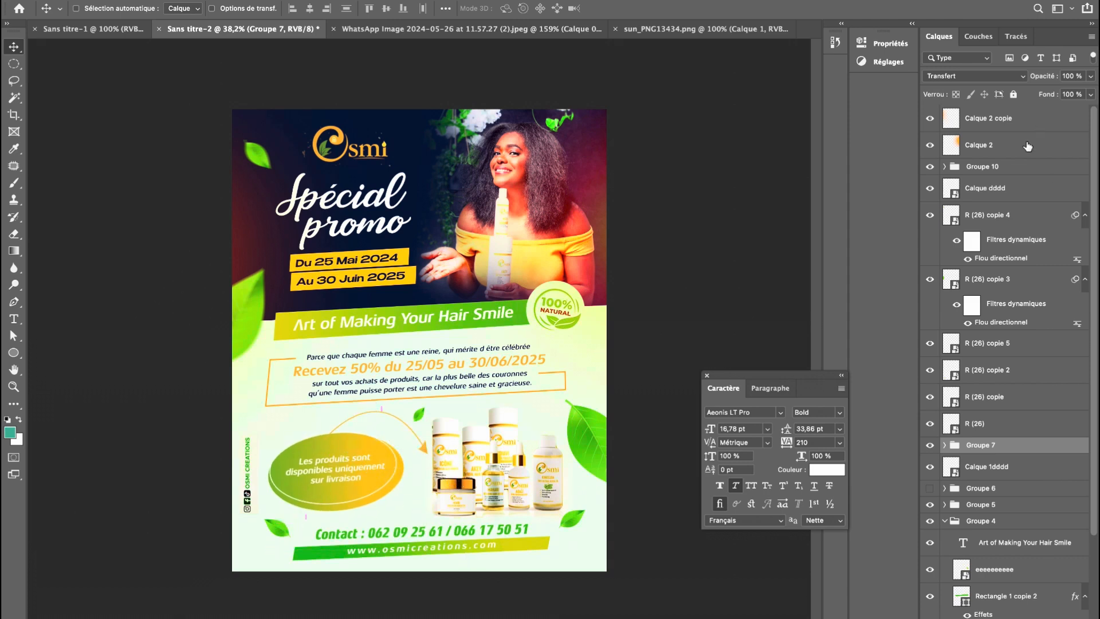
Rotate Groupe 10 with the contact line and website banner slightly clockwise, fine-tune its position and leave the group collapsed.
{"action": "scroll", "coordinate": [991, 231], "scroll_direction": "down", "scroll_amount": 2}
{"action": "left_click", "coordinate": [970, 154]}
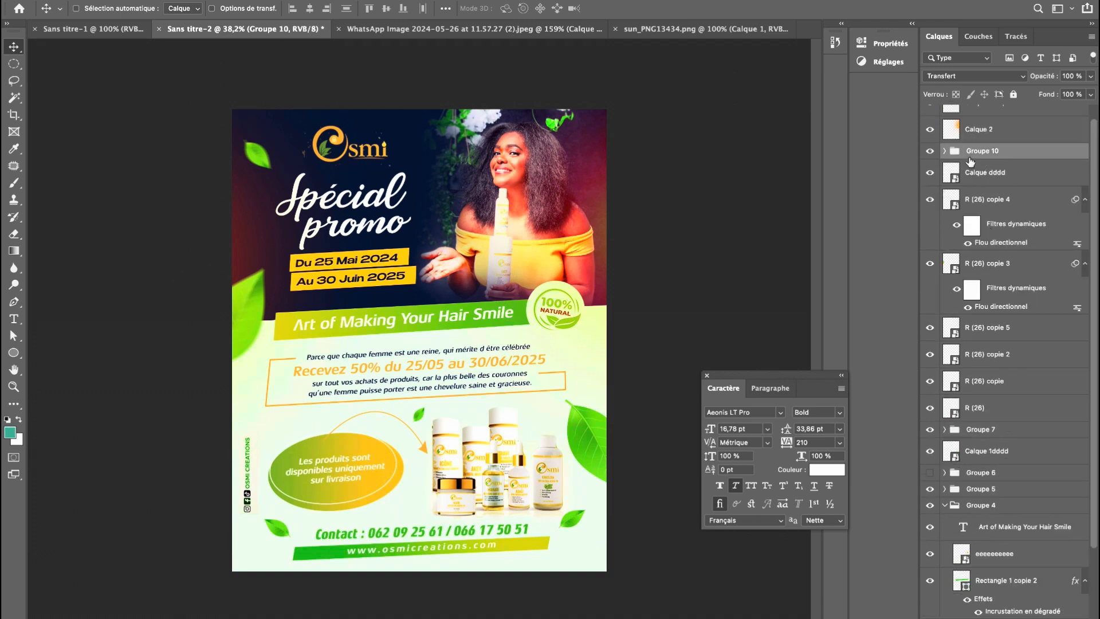
{"action": "key", "text": "ctrl+t"}
{"action": "left_click_drag", "start_coordinate": [635, 470], "coordinate": [638, 473]}
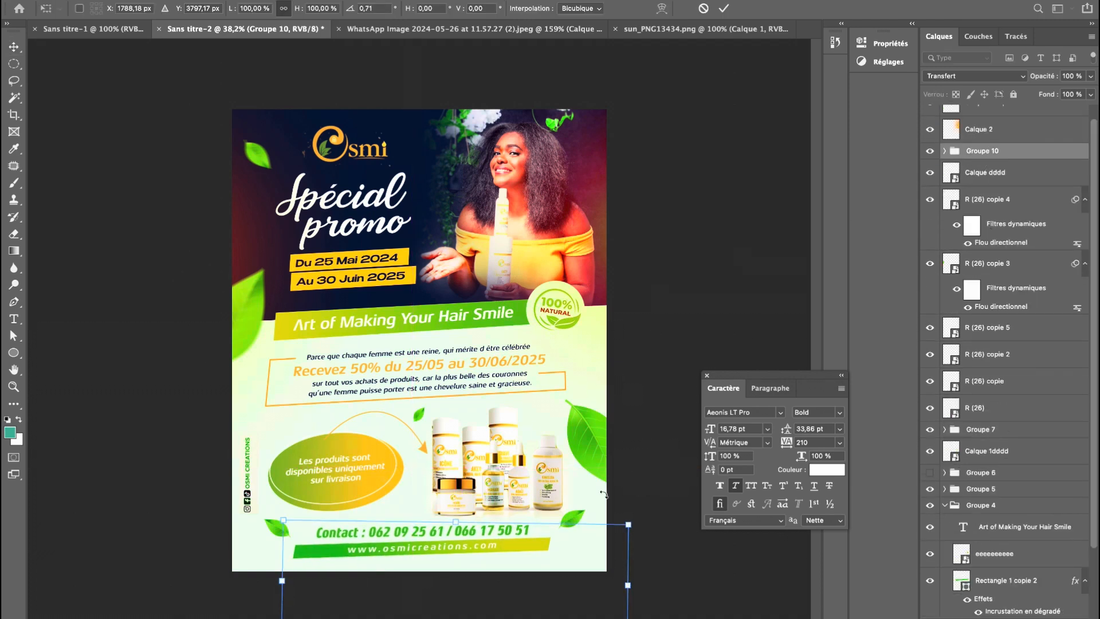
{"action": "key", "text": "Return"}
{"action": "left_click_drag", "start_coordinate": [500, 541], "coordinate": [503, 535]}
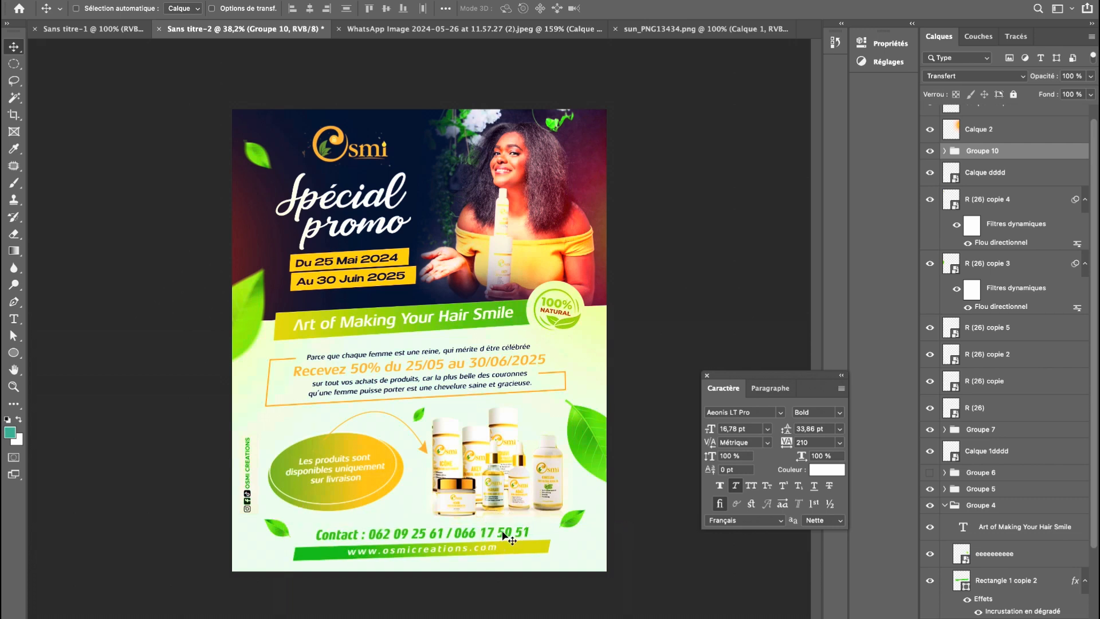
{"action": "double_click", "coordinate": [503, 534]}
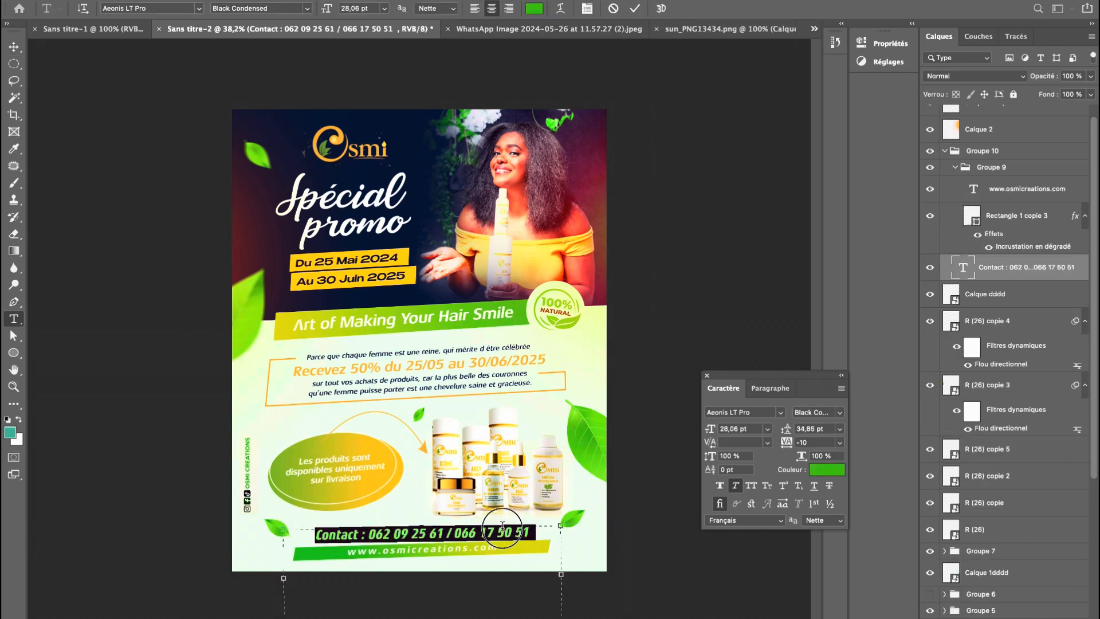
{"action": "left_click", "coordinate": [635, 8]}
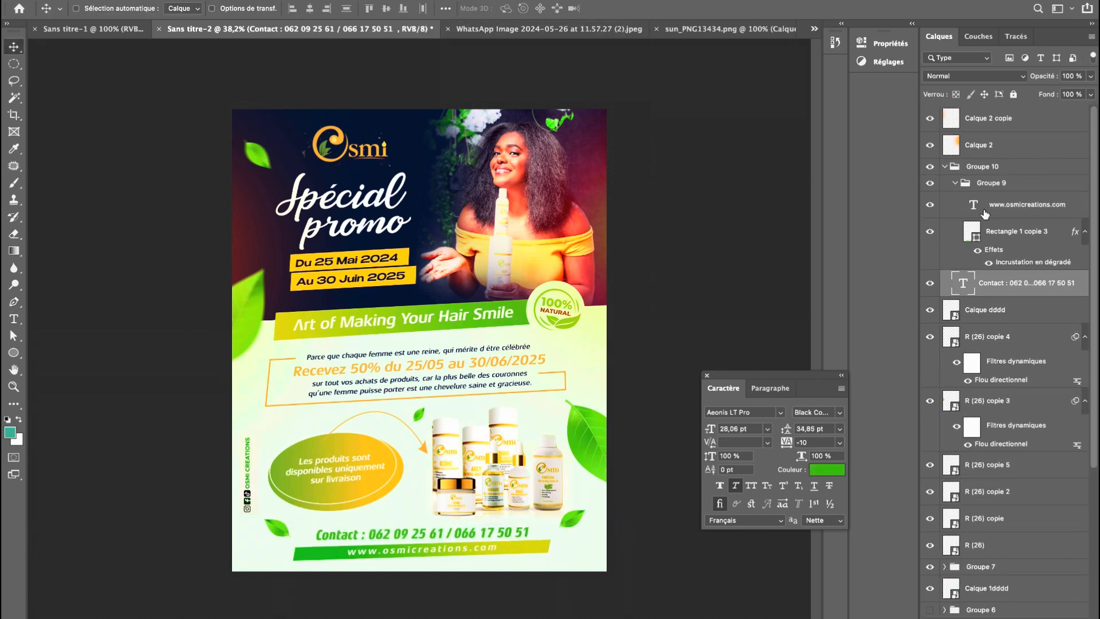
{"action": "left_click", "coordinate": [943, 167]}
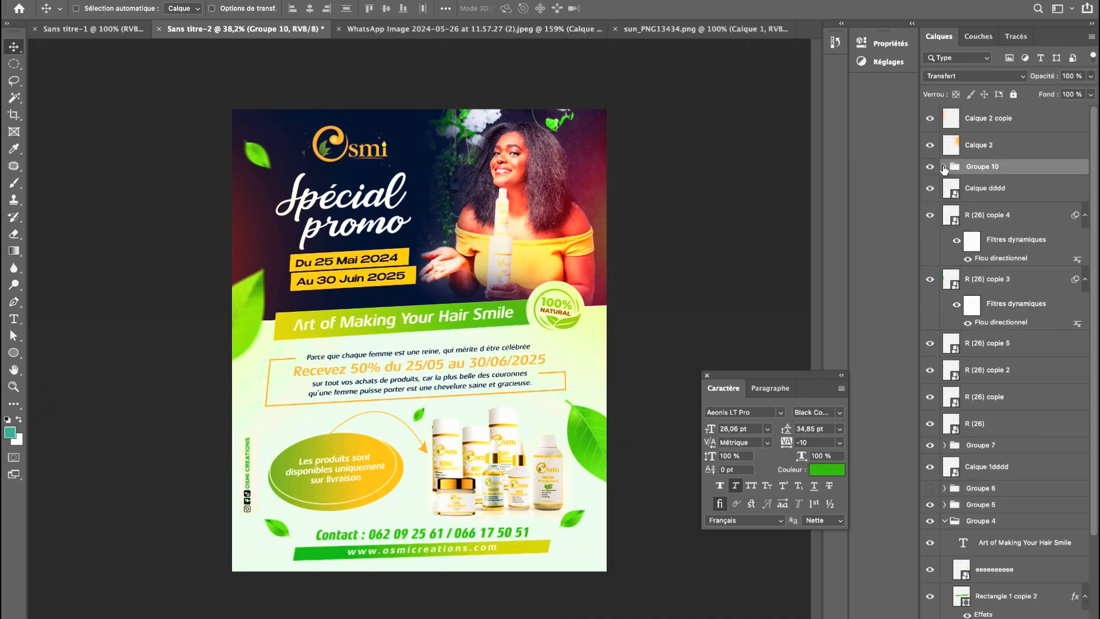
Add a Niveaux adjustment layer directly above the woman's photo layer, Calque 1.
{"action": "left_click", "coordinate": [1028, 116]}
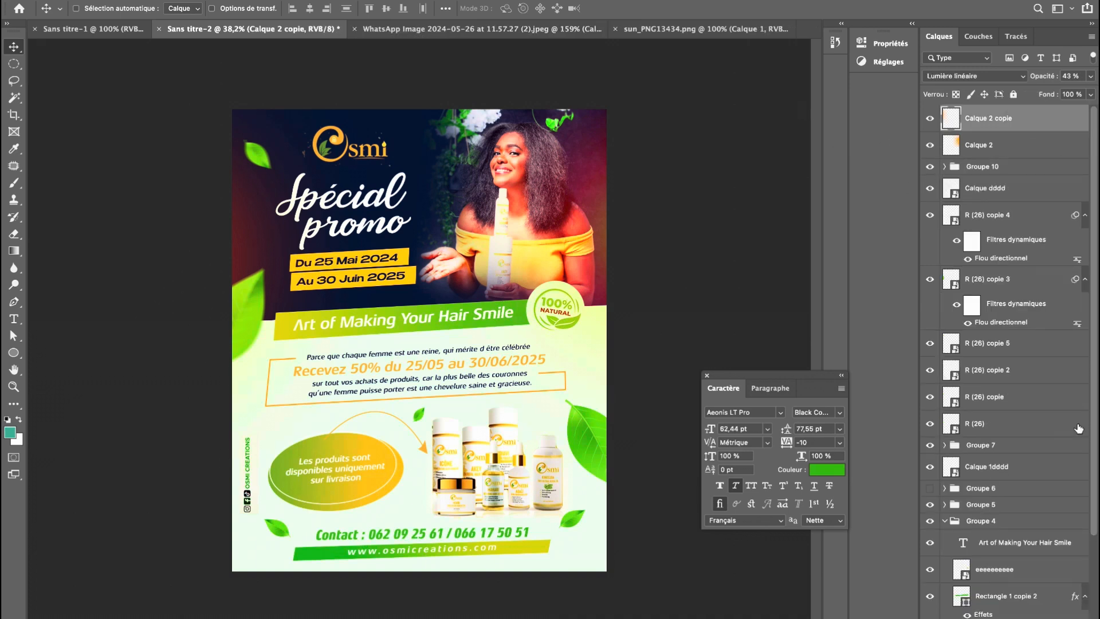
{"action": "scroll", "coordinate": [1078, 438], "scroll_direction": "down", "scroll_amount": 5}
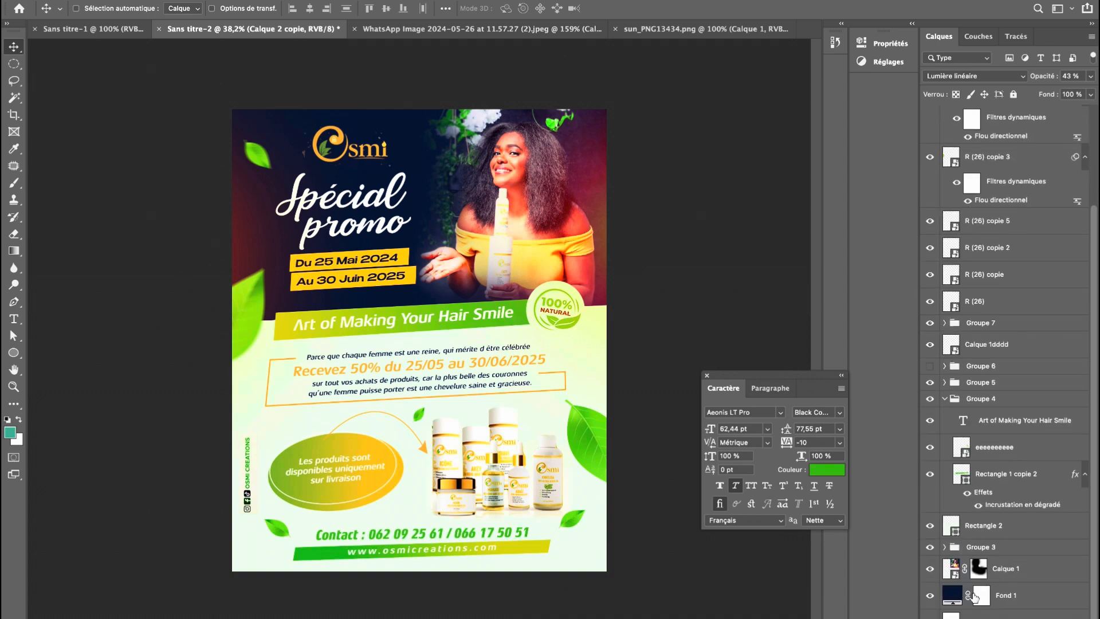
{"action": "left_click", "coordinate": [944, 574]}
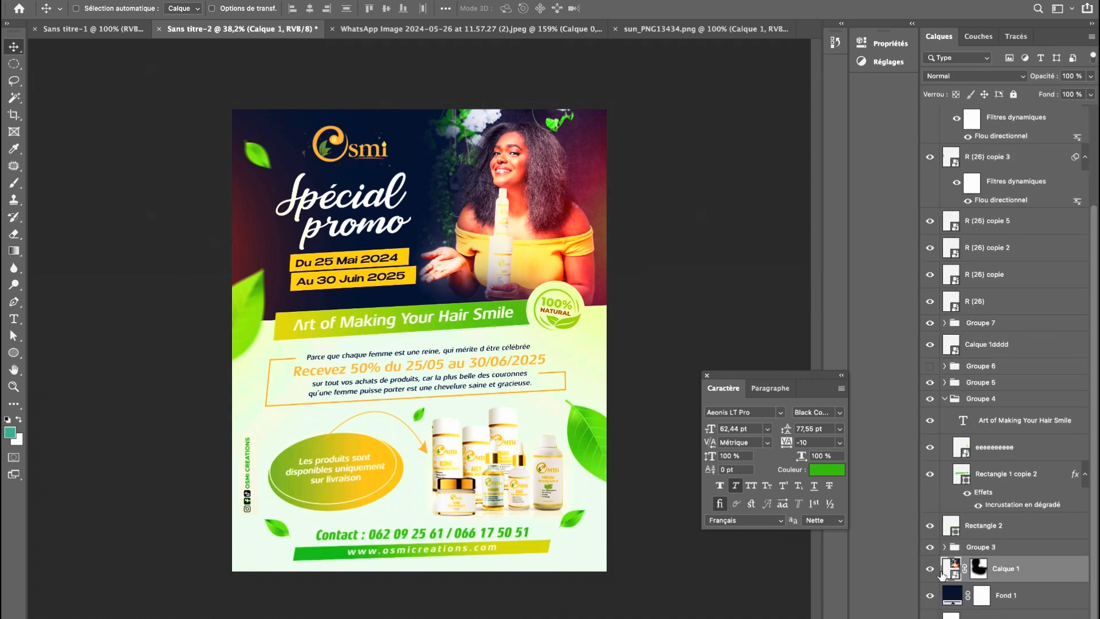
{"action": "left_click", "coordinate": [1008, 618]}
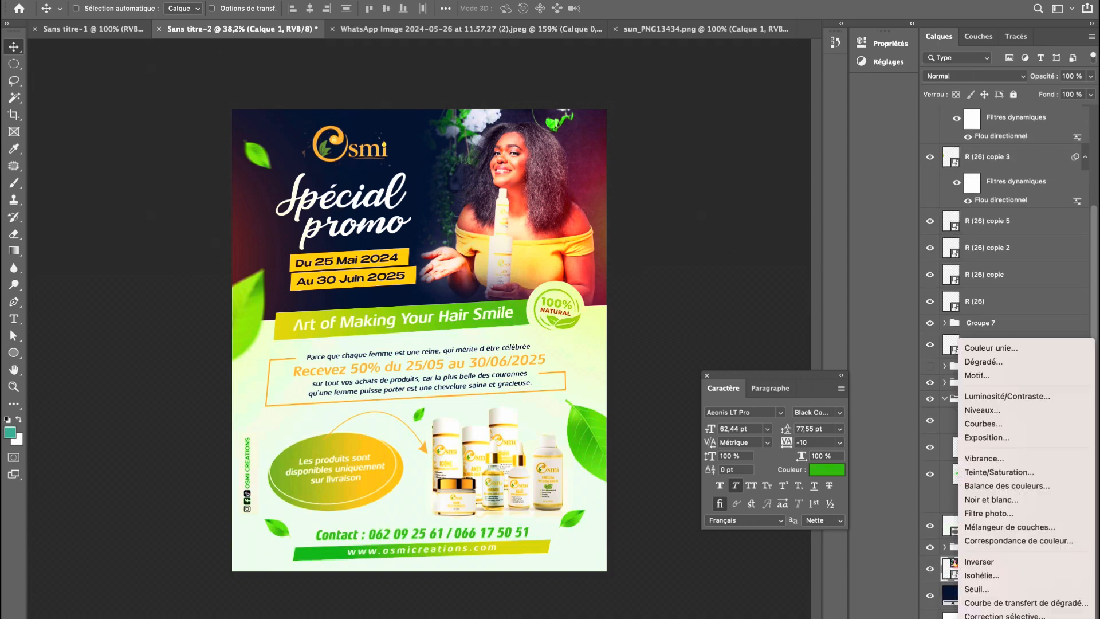
{"action": "left_click", "coordinate": [983, 411]}
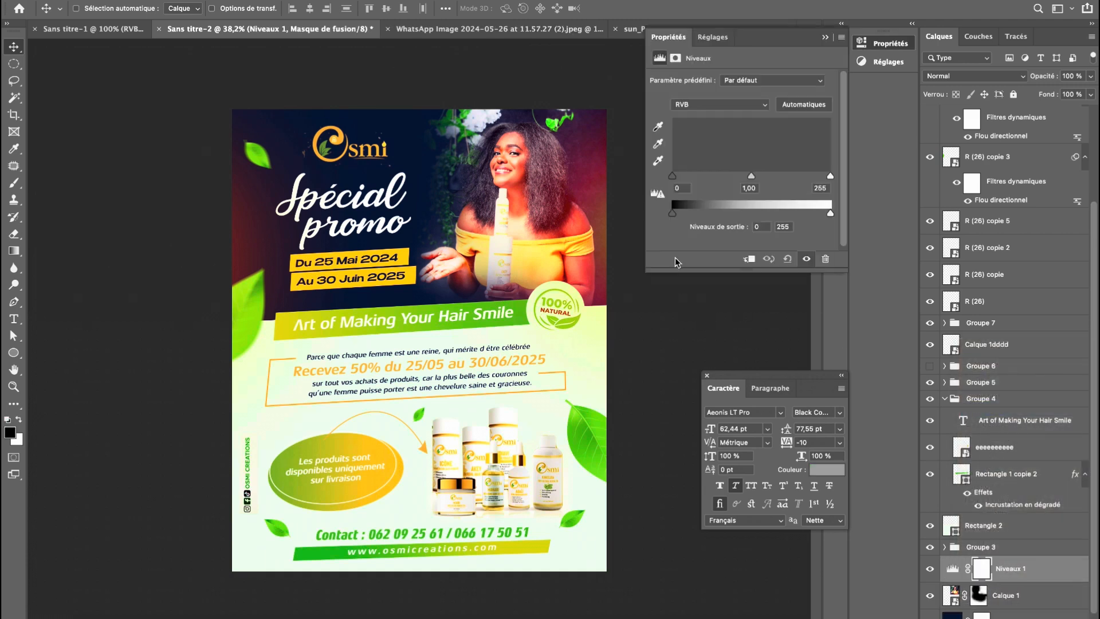
{"action": "left_click_drag", "start_coordinate": [674, 182], "coordinate": [706, 182]}
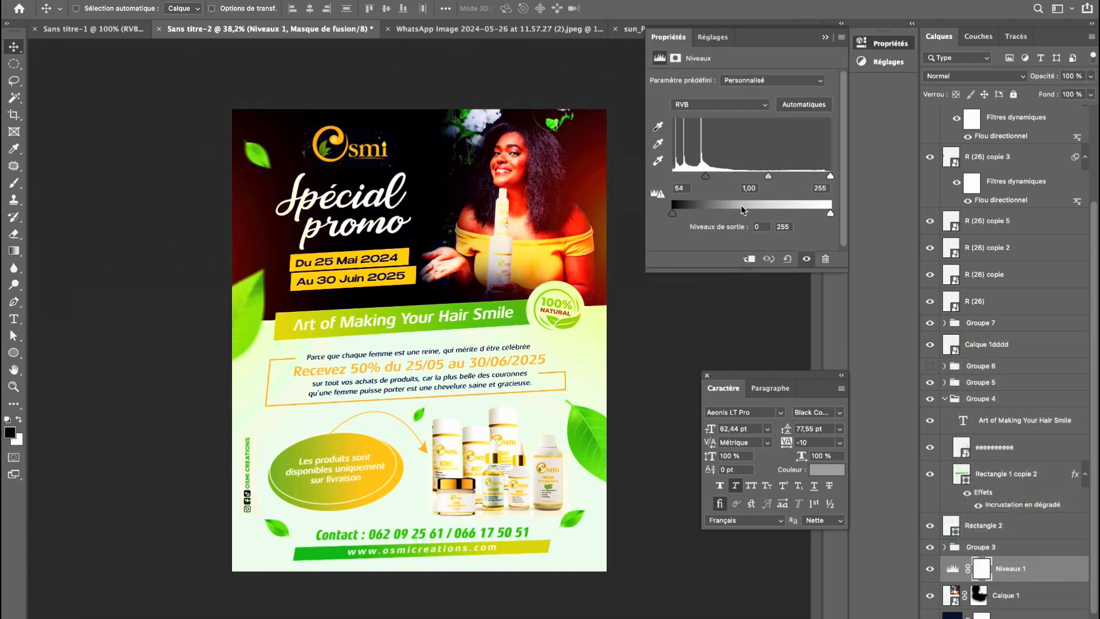
{"action": "left_click", "coordinate": [953, 569]}
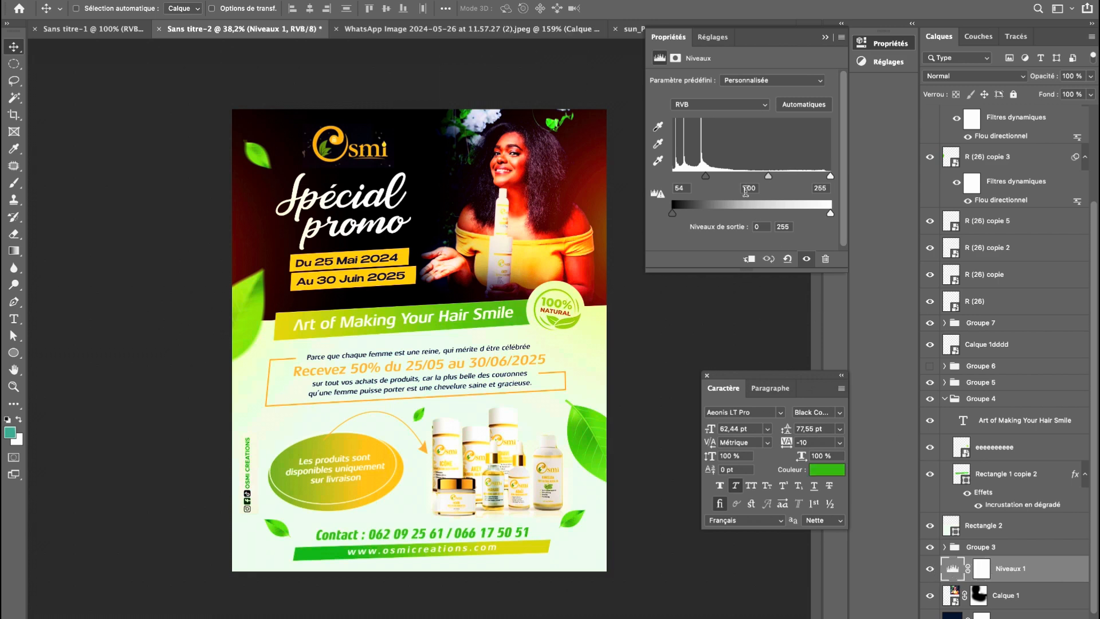
{"action": "left_click_drag", "start_coordinate": [768, 175], "coordinate": [781, 175]}
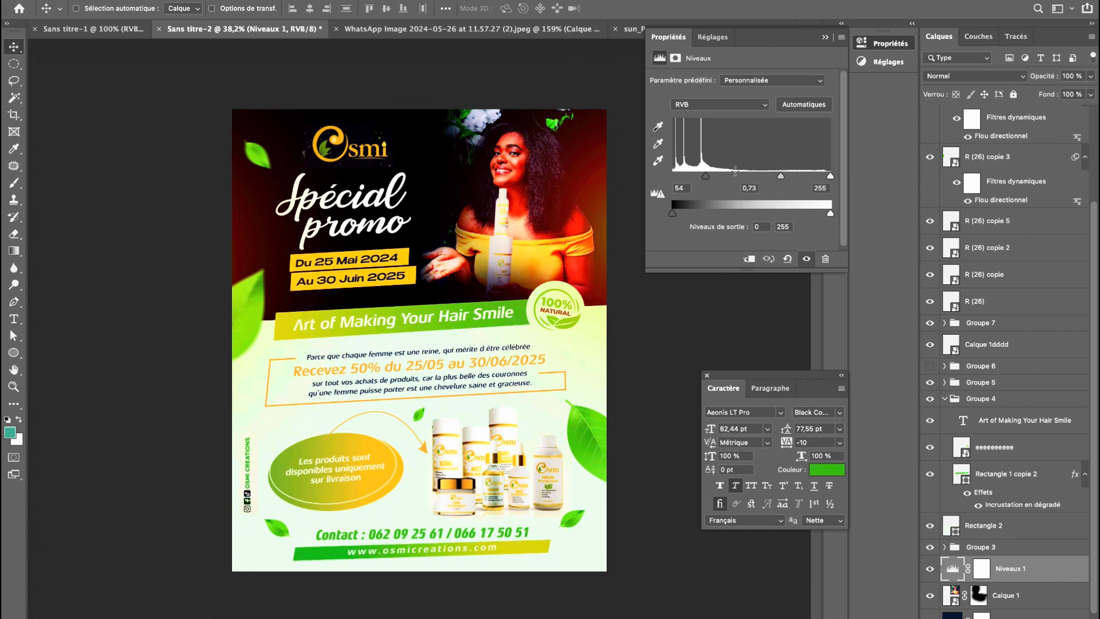
{"action": "left_click_drag", "start_coordinate": [706, 177], "coordinate": [666, 202]}
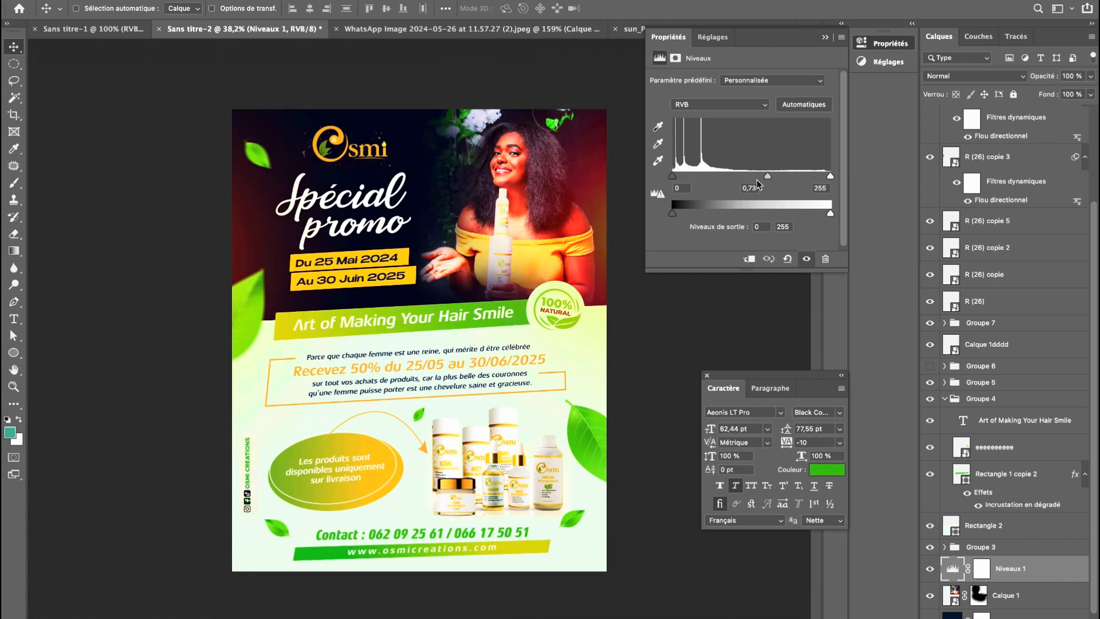
{"action": "left_click", "coordinate": [787, 259]}
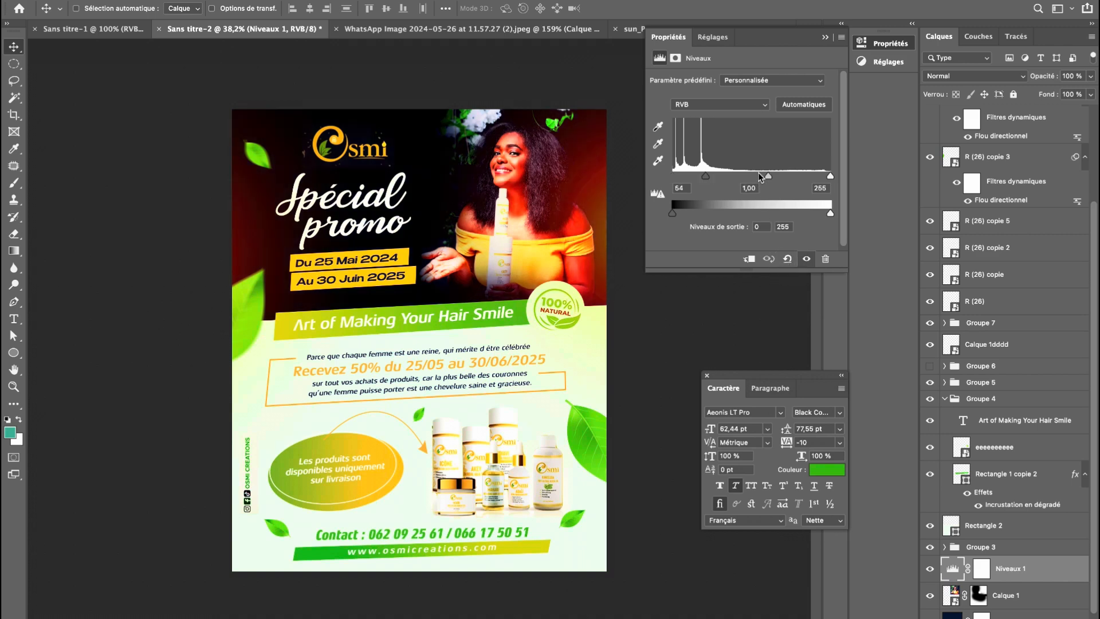
{"action": "left_click", "coordinate": [788, 259]}
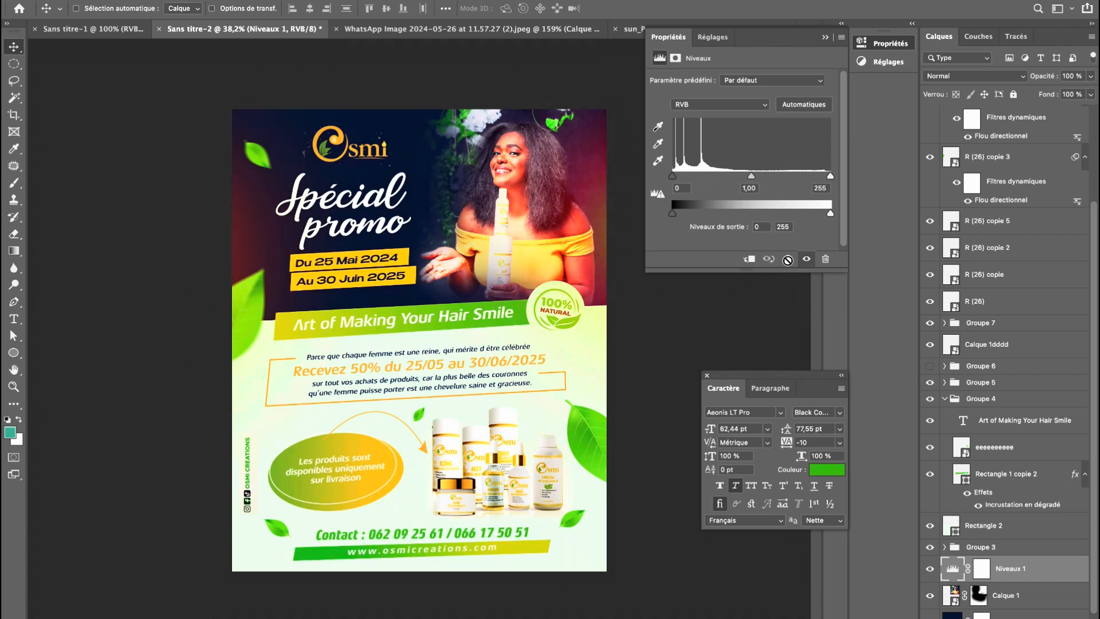
Set the Niveaux 1 black input to 13 and midtones to 0,95, compare the result, and slightly reduce the adjustment layer's opacity.
{"action": "mouse_move", "coordinate": [674, 175]}
{"action": "left_mouse_down"}
{"action": "mouse_move", "coordinate": [704, 179]}
{"action": "mouse_move", "coordinate": [681, 184]}
{"action": "left_mouse_up"}
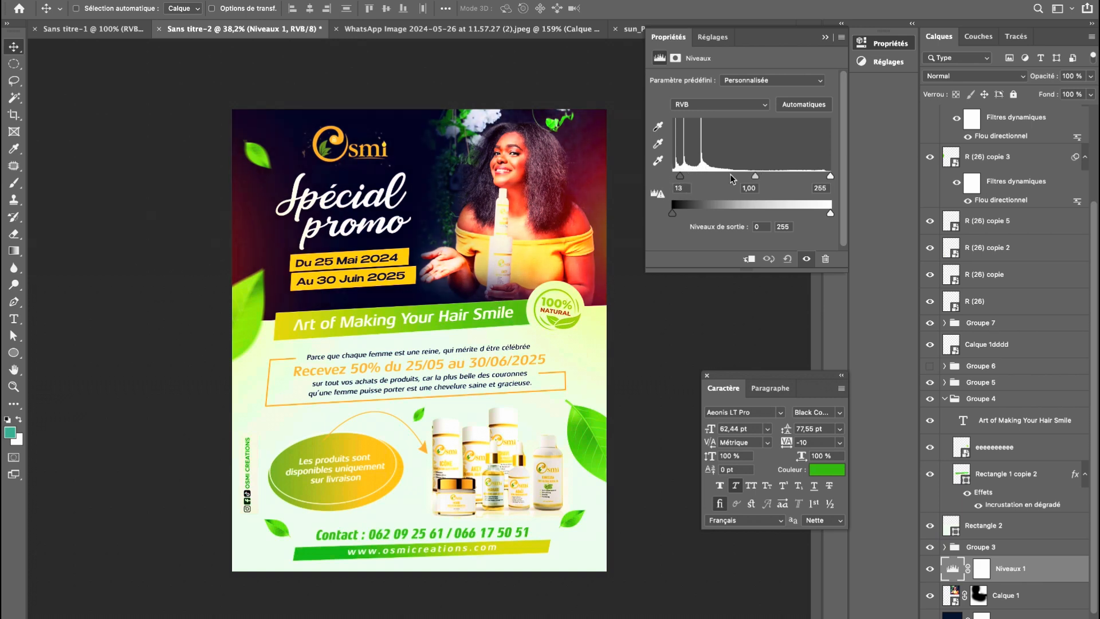
{"action": "mouse_move", "coordinate": [756, 176]}
{"action": "left_mouse_down"}
{"action": "mouse_move", "coordinate": [741, 179]}
{"action": "mouse_move", "coordinate": [796, 174]}
{"action": "mouse_move", "coordinate": [735, 180]}
{"action": "mouse_move", "coordinate": [758, 181]}
{"action": "left_mouse_up"}
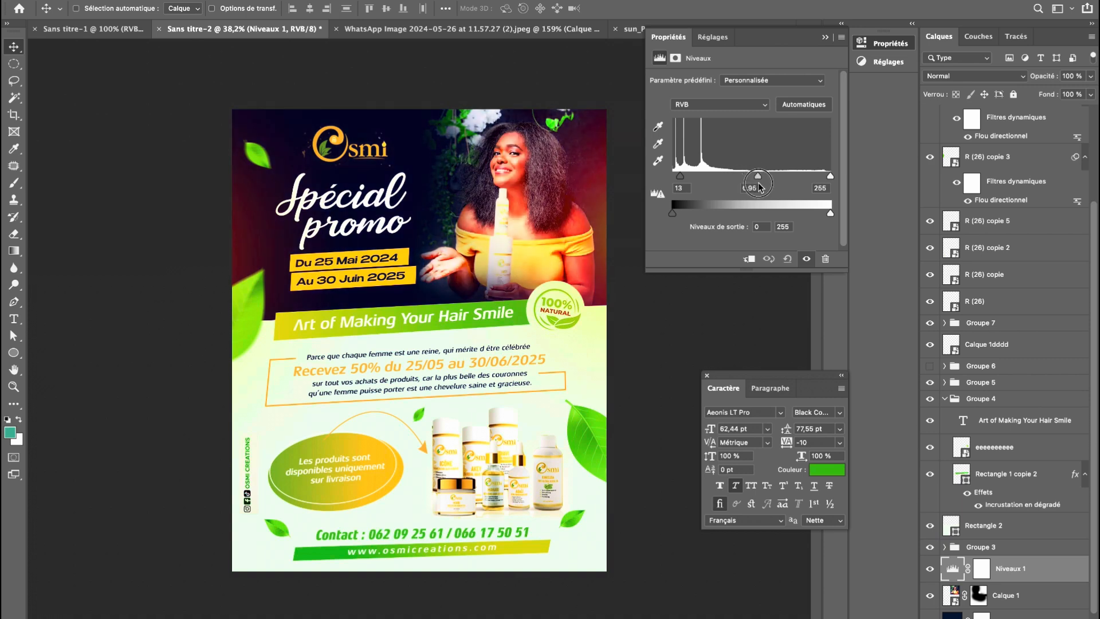
{"action": "left_click", "coordinate": [927, 575]}
{"action": "left_click", "coordinate": [928, 575]}
{"action": "left_click", "coordinate": [1089, 79]}
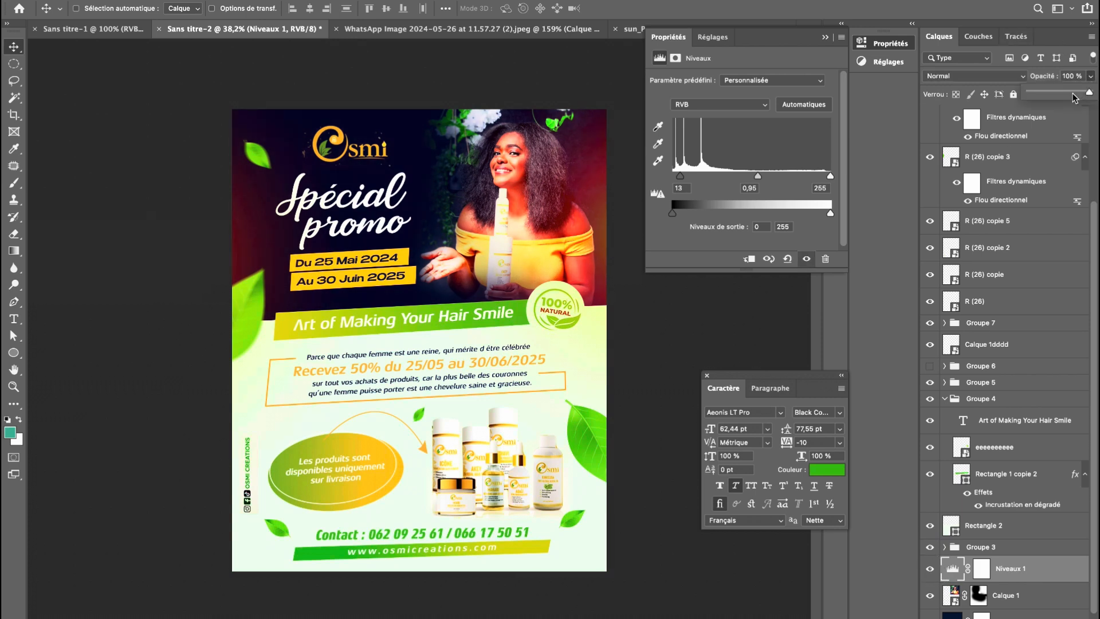
{"action": "left_click", "coordinate": [1074, 92]}
Stamp all visible layers into a new layer above Calque 2 copie and convert it to a smart object.
{"action": "mouse_move", "coordinate": [604, 233]}
{"action": "left_mouse_down"}
{"action": "mouse_move", "coordinate": [648, 222]}
{"action": "mouse_move", "coordinate": [659, 276]}
{"action": "mouse_move", "coordinate": [644, 197]}
{"action": "mouse_move", "coordinate": [597, 225]}
{"action": "left_mouse_up"}
{"action": "left_click_drag", "start_coordinate": [627, 215], "coordinate": [628, 215]}
{"action": "key", "text": "ctrl+j"}
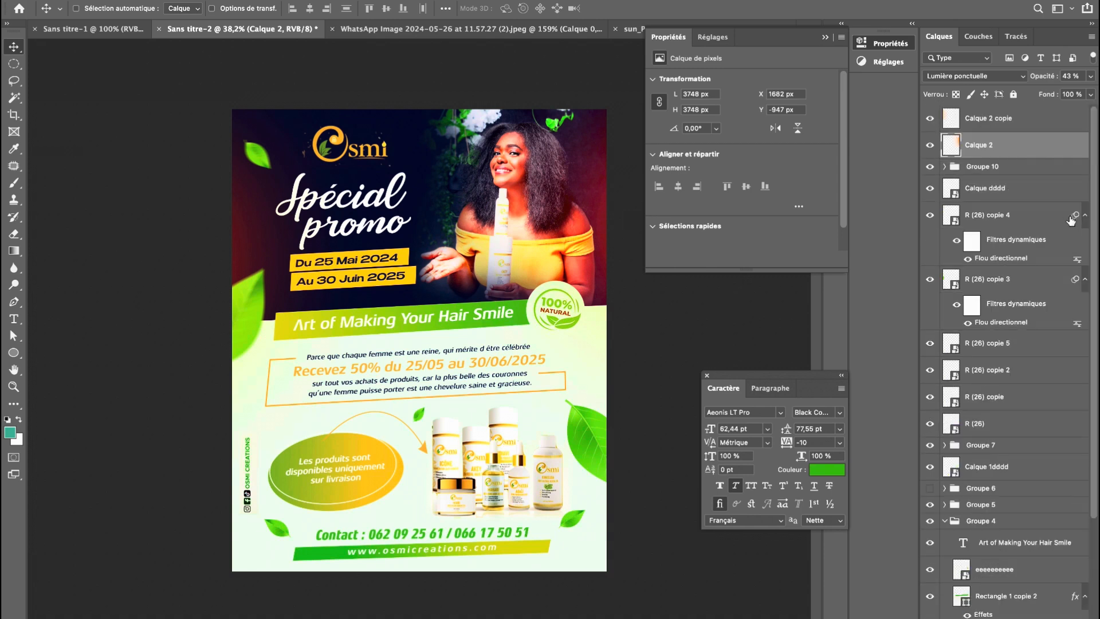
{"action": "left_click", "coordinate": [1033, 119]}
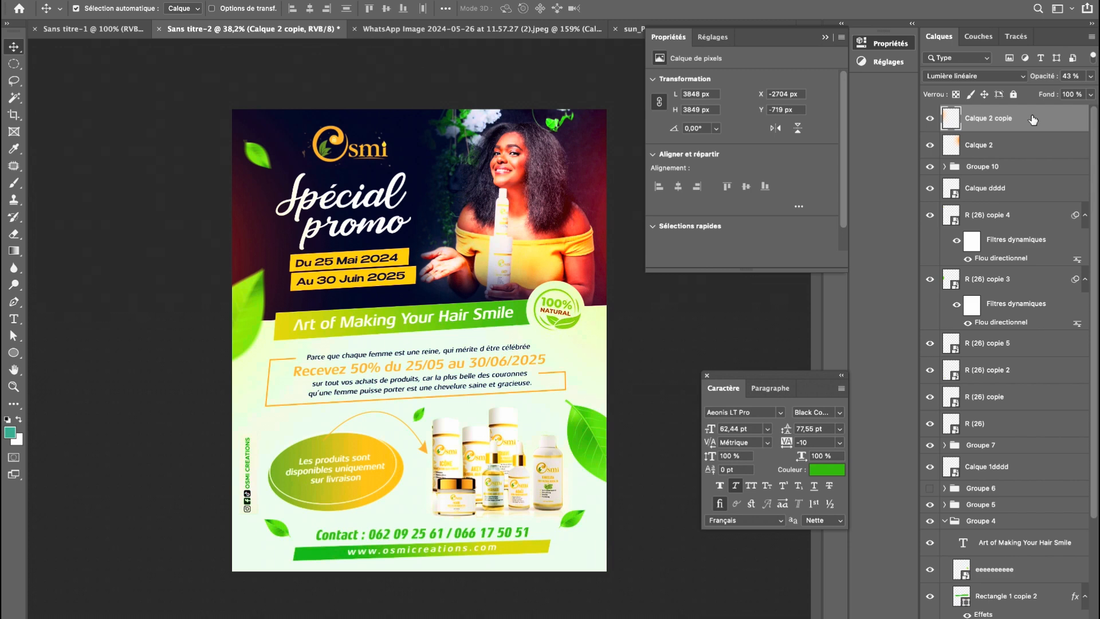
{"action": "key", "text": "ctrl+shift+alt+e"}
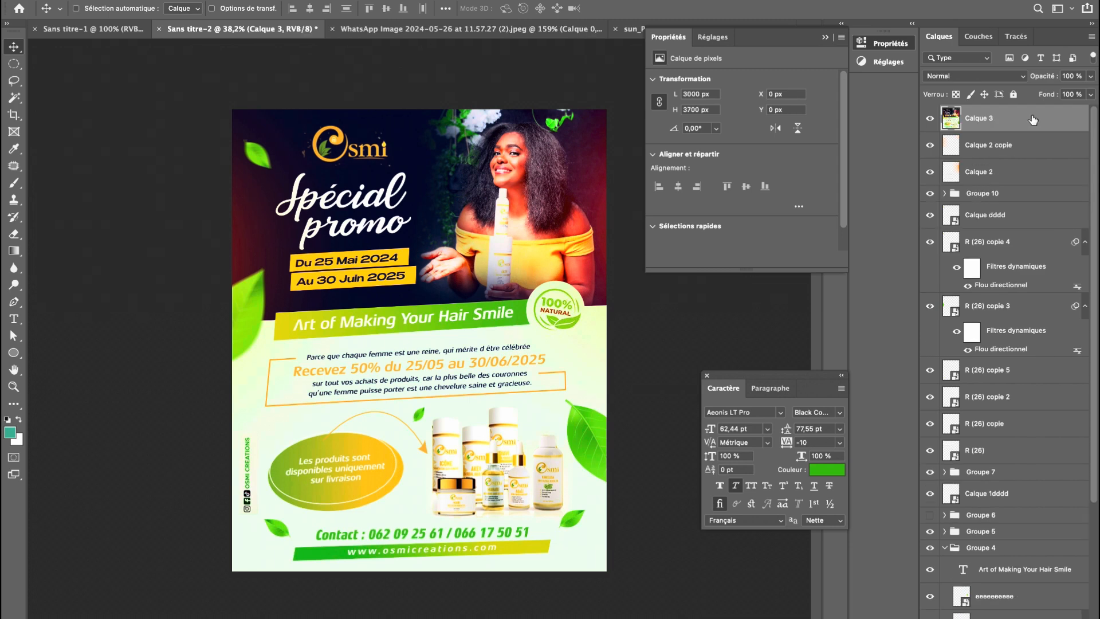
{"action": "right_click", "coordinate": [1033, 119]}
{"action": "left_click", "coordinate": [958, 206]}
Start the Camera Raw filter on the stamped layer, set Exposition to -0,25 and compare before and after.
{"action": "left_click", "coordinate": [348, 1]}
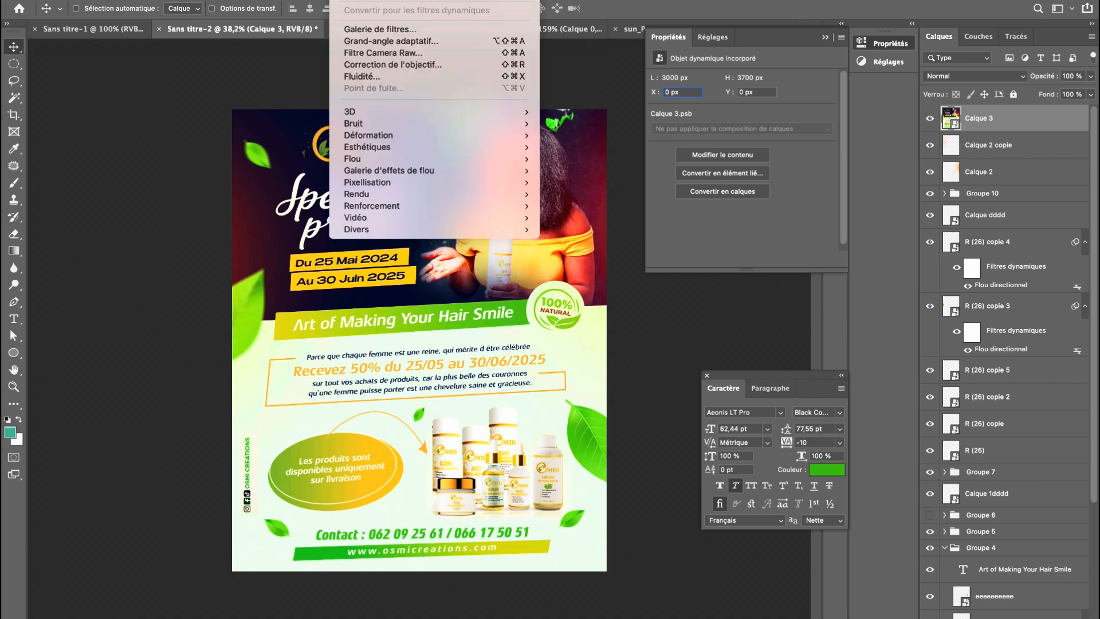
{"action": "left_click", "coordinate": [404, 53]}
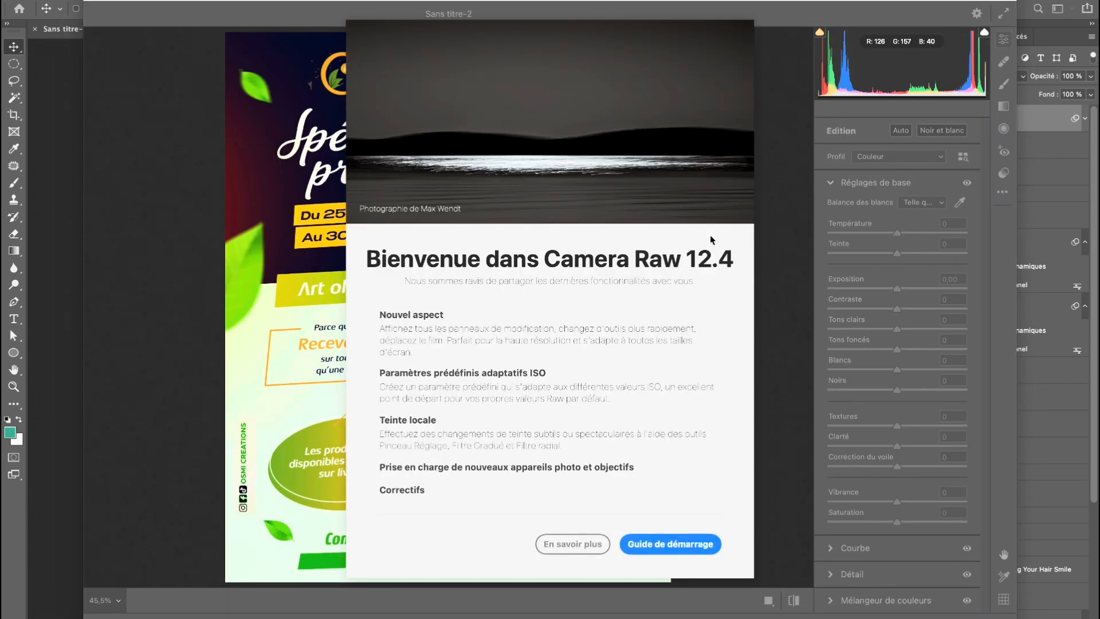
{"action": "left_click", "coordinate": [655, 548]}
{"action": "left_click", "coordinate": [904, 132]}
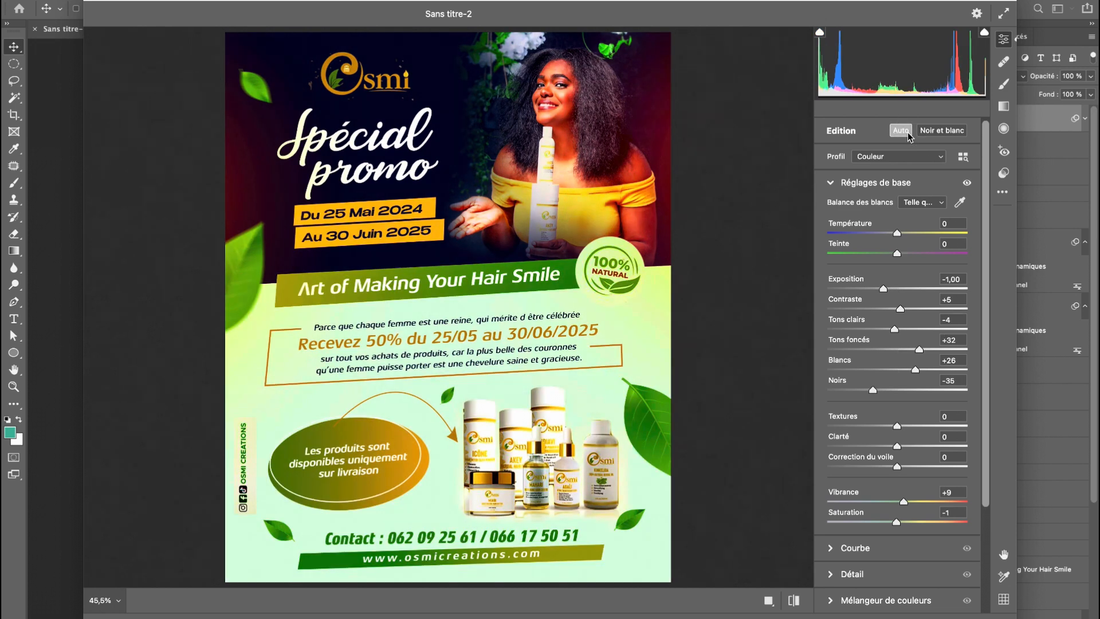
{"action": "left_click", "coordinate": [903, 130]}
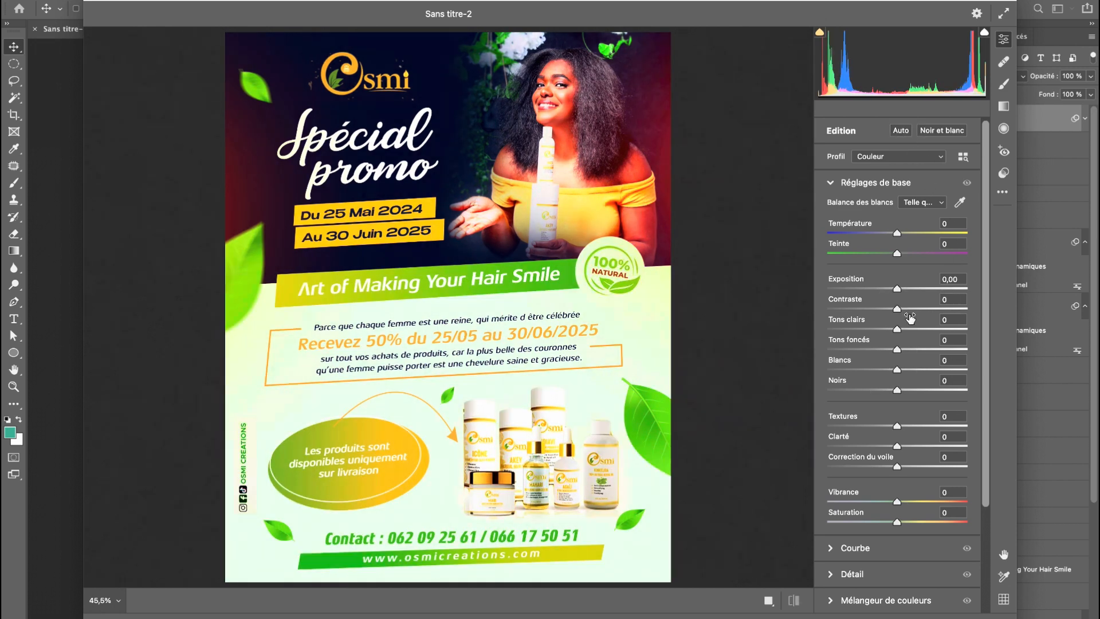
{"action": "left_click_drag", "start_coordinate": [901, 300], "coordinate": [896, 298]}
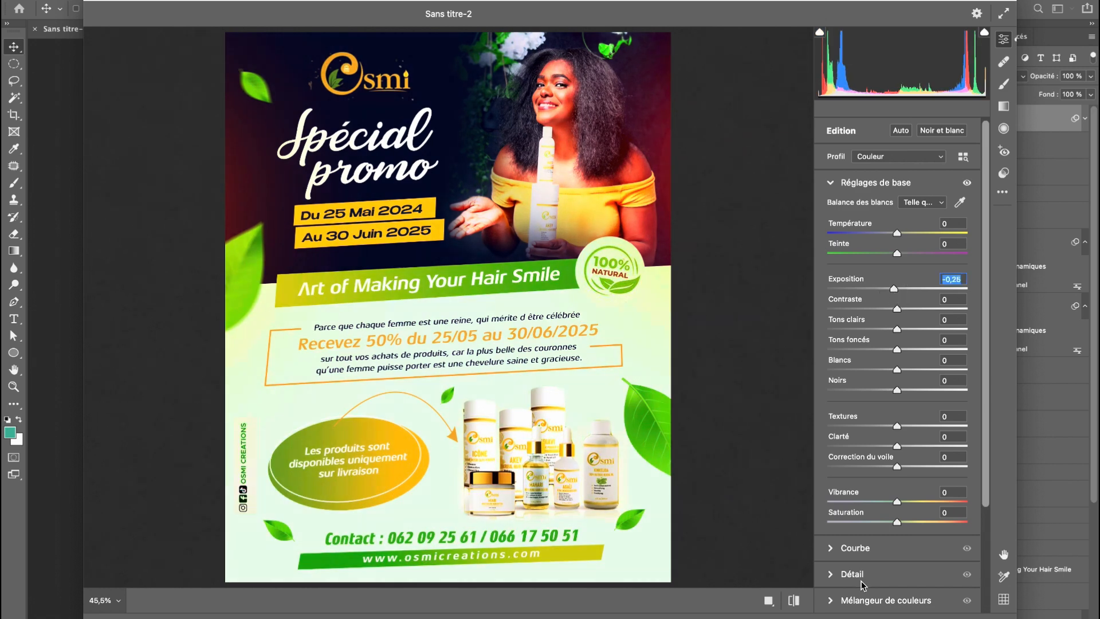
{"action": "left_click", "coordinate": [796, 602]}
{"action": "left_click", "coordinate": [796, 602]}
Set Contraste to +18, Tons clairs to +3, Tons foncés to +5, Blancs to +18 and Noirs to -17, comparing before and after.
{"action": "left_click_drag", "start_coordinate": [897, 308], "coordinate": [892, 379]}
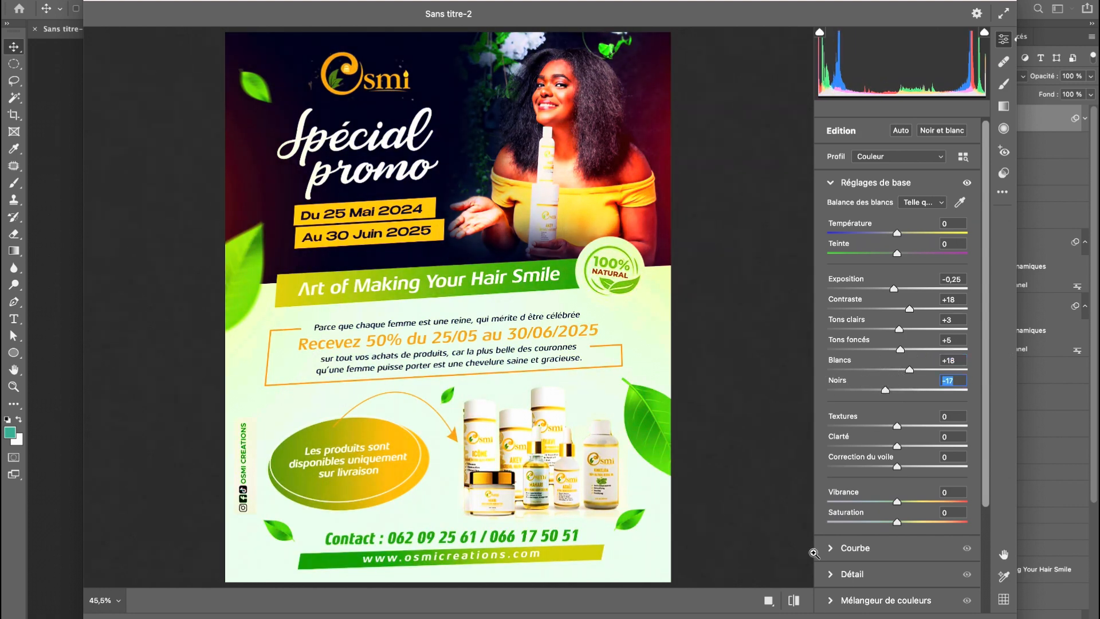
{"action": "left_click", "coordinate": [794, 600]}
{"action": "left_click", "coordinate": [793, 600]}
Set Textures to +32, Clarté to +15 and Vibrance to +32, and compare before and after.
{"action": "left_click_drag", "start_coordinate": [898, 435], "coordinate": [919, 437]}
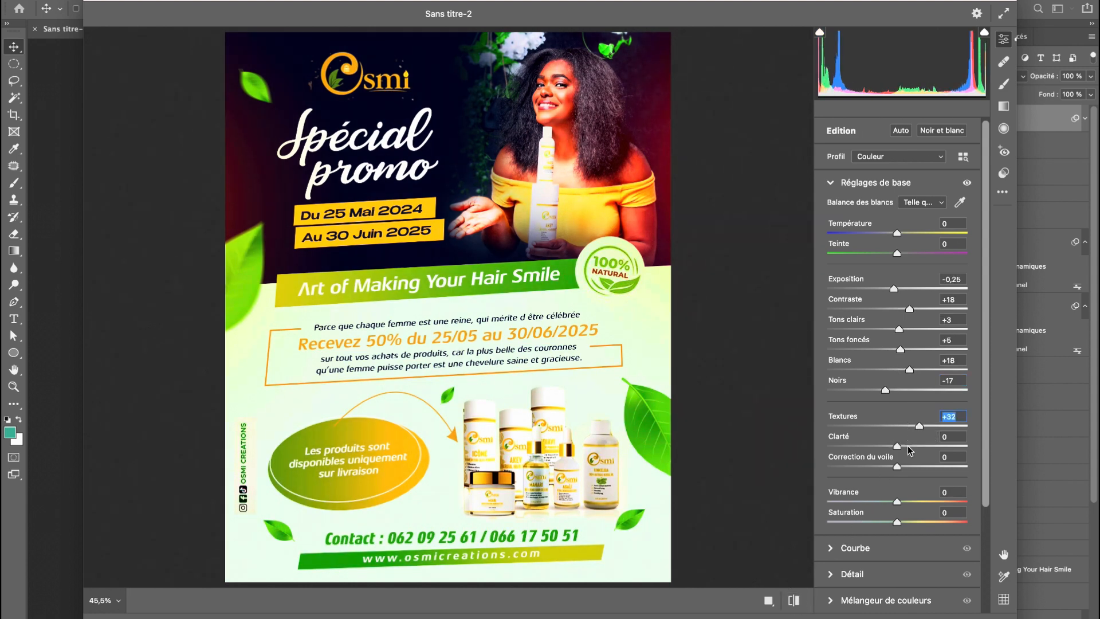
{"action": "left_click", "coordinate": [908, 446]}
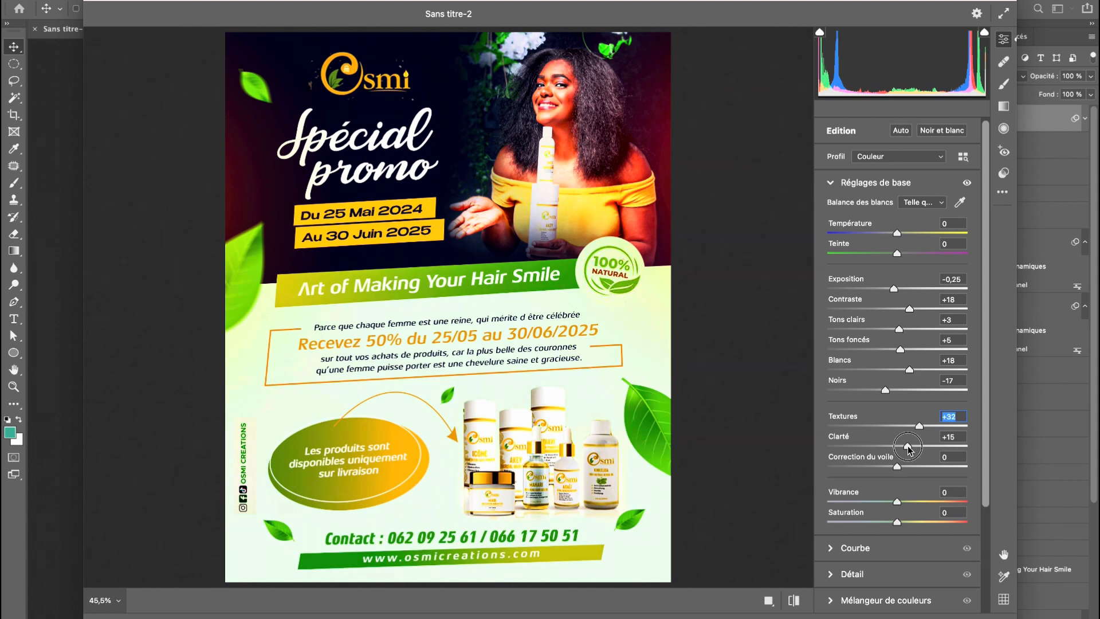
{"action": "left_click_drag", "start_coordinate": [898, 502], "coordinate": [921, 498]}
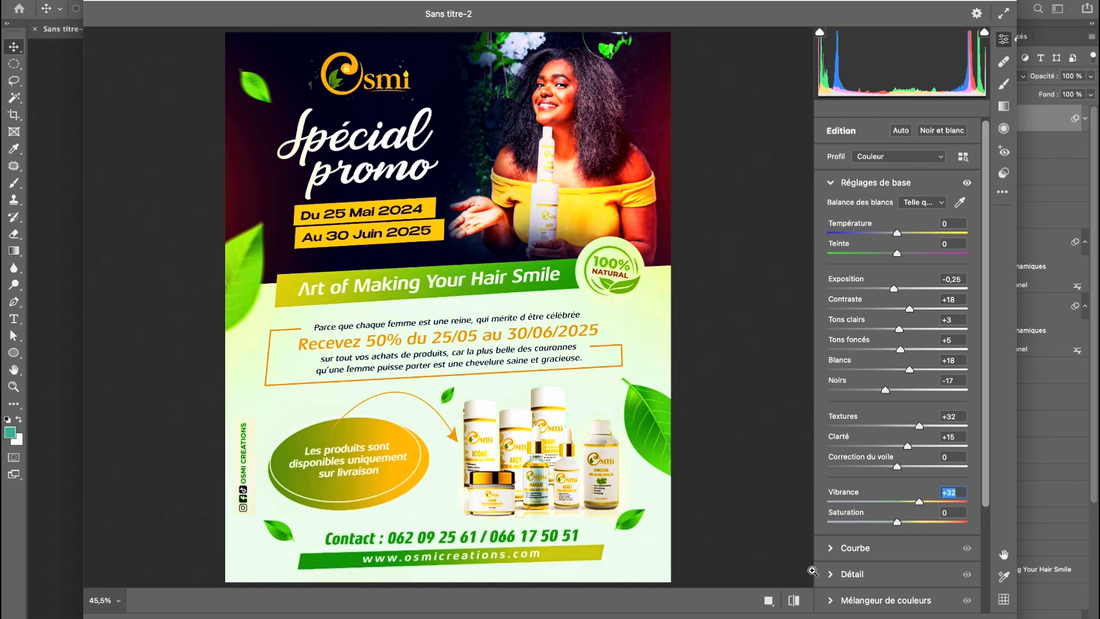
{"action": "left_click", "coordinate": [801, 601]}
{"action": "left_click", "coordinate": [800, 601]}
Set Netteté to 34, noise reduction to 60 and colour noise reduction to 61 in the Détail settings, comparing before and after.
{"action": "left_click", "coordinate": [862, 575]}
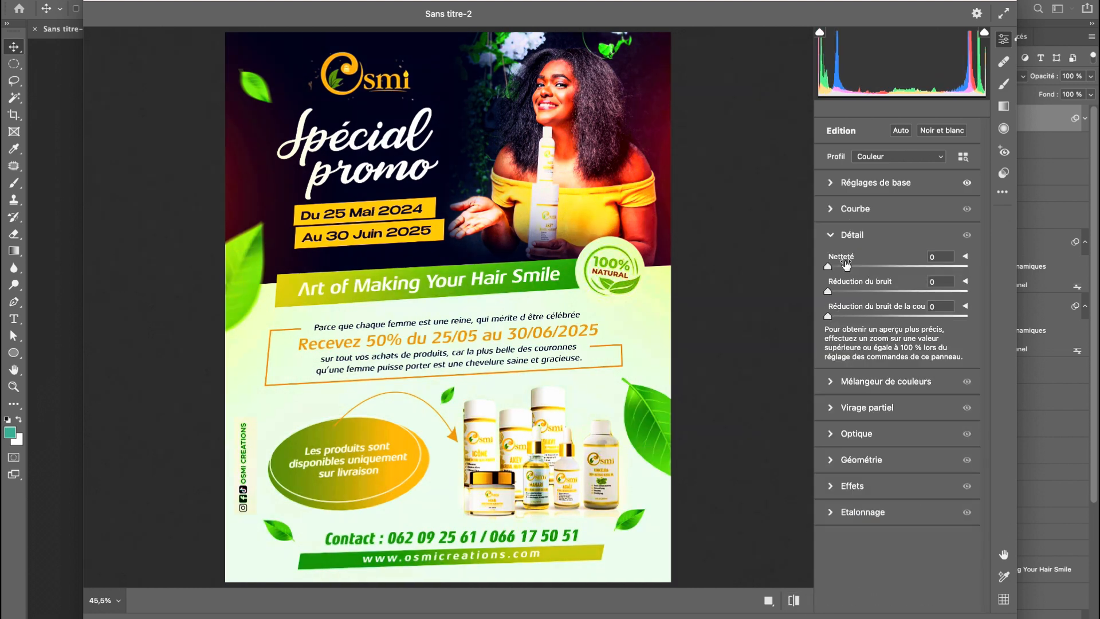
{"action": "left_click_drag", "start_coordinate": [828, 291], "coordinate": [1002, 288]}
{"action": "left_click_drag", "start_coordinate": [910, 315], "coordinate": [1026, 315]}
{"action": "left_click_drag", "start_coordinate": [828, 266], "coordinate": [840, 267]}
{"action": "left_click_drag", "start_coordinate": [840, 268], "coordinate": [819, 282]}
{"action": "left_click_drag", "start_coordinate": [912, 315], "coordinate": [915, 293]}
{"action": "left_click", "coordinate": [914, 316]}
{"action": "left_click", "coordinate": [795, 600]}
{"action": "left_click", "coordinate": [794, 600]}
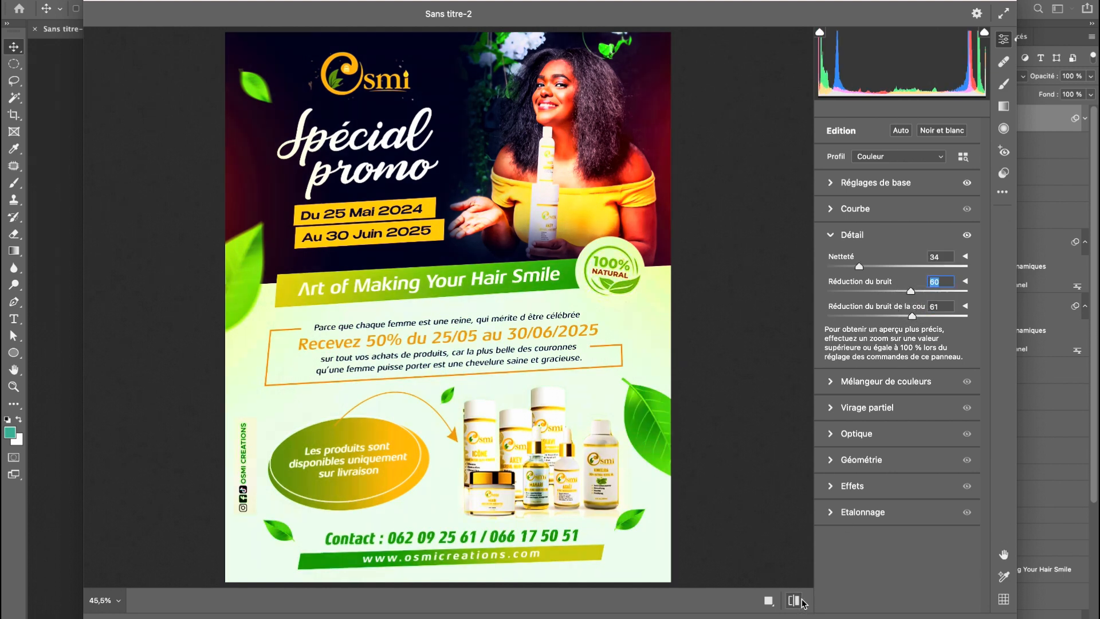
{"action": "left_click", "coordinate": [874, 409]}
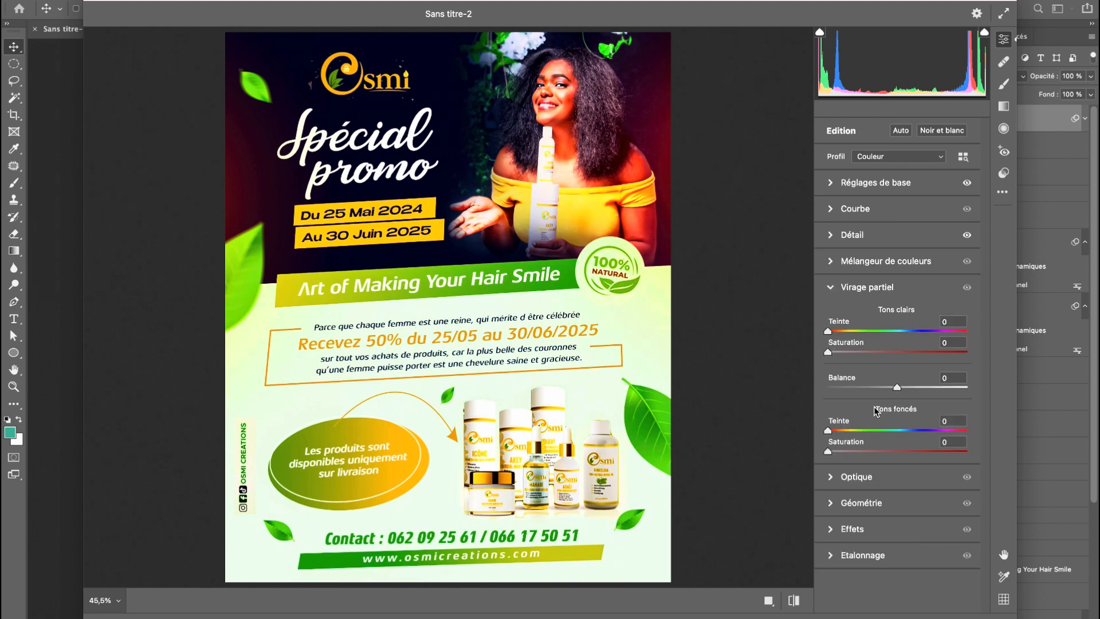
{"action": "left_click", "coordinate": [881, 289]}
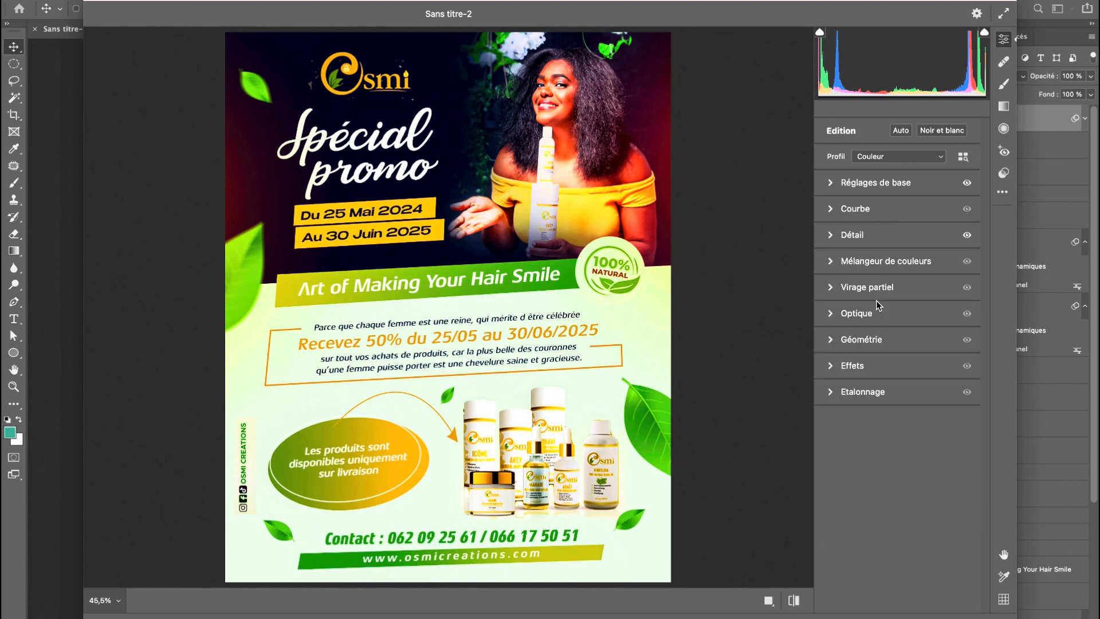
{"action": "left_click", "coordinate": [878, 269]}
{"action": "left_click", "coordinate": [878, 258]}
{"action": "left_click", "coordinate": [871, 340]}
{"action": "left_click", "coordinate": [872, 340]}
{"action": "left_click", "coordinate": [869, 318]}
{"action": "left_click", "coordinate": [868, 319]}
{"action": "left_click", "coordinate": [869, 321]}
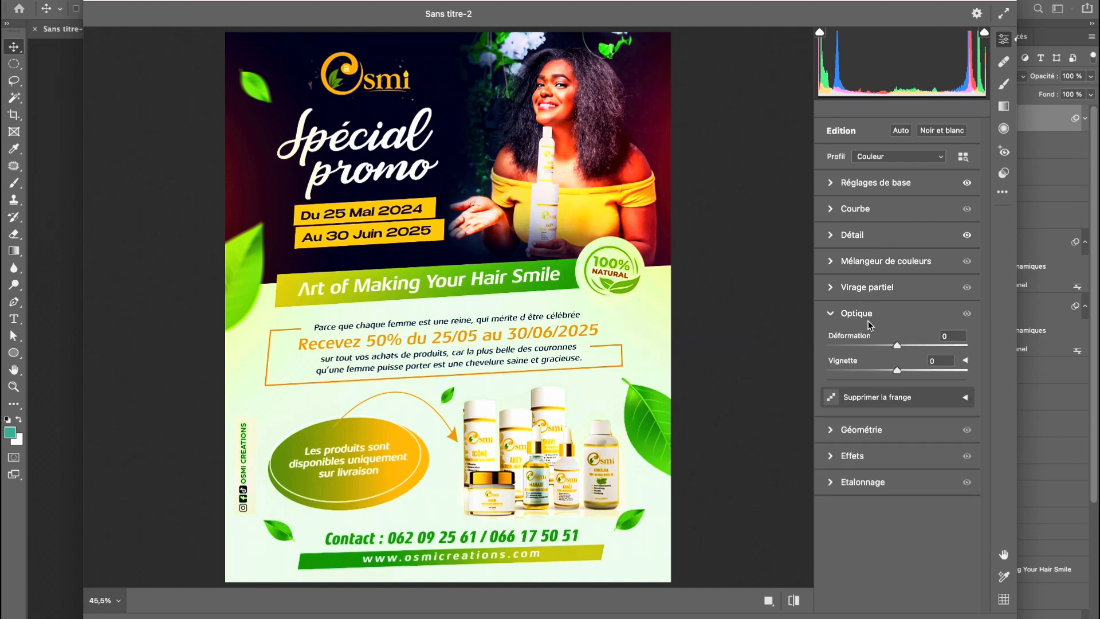
{"action": "mouse_move", "coordinate": [898, 370]}
{"action": "left_mouse_down"}
{"action": "mouse_move", "coordinate": [776, 349]}
{"action": "mouse_move", "coordinate": [927, 371]}
{"action": "mouse_move", "coordinate": [892, 376]}
{"action": "left_mouse_up"}
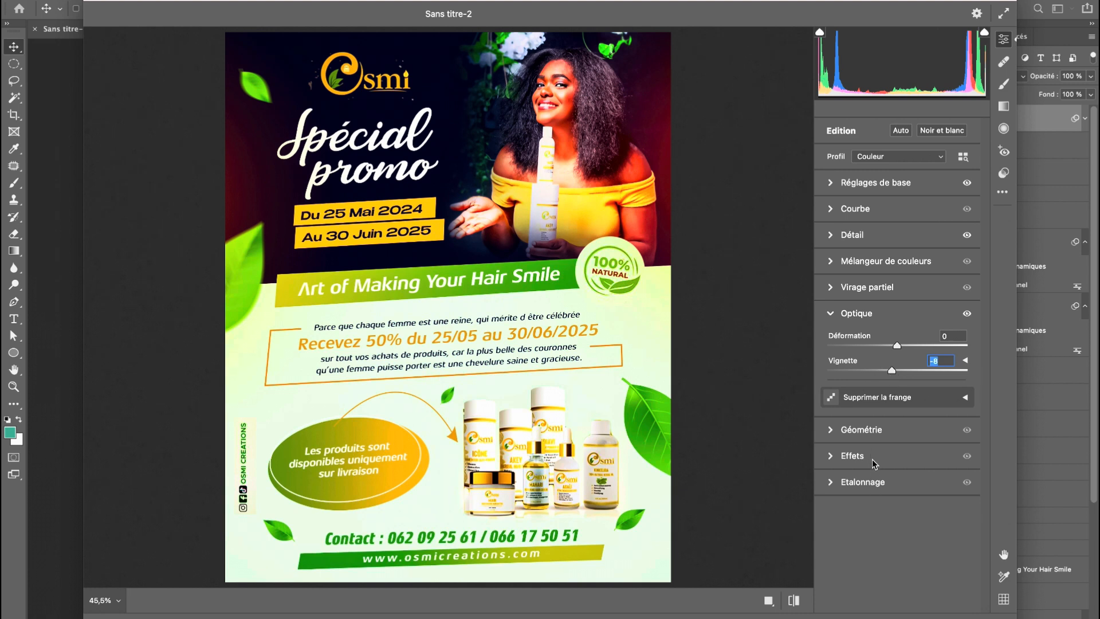
{"action": "left_click", "coordinate": [875, 463]}
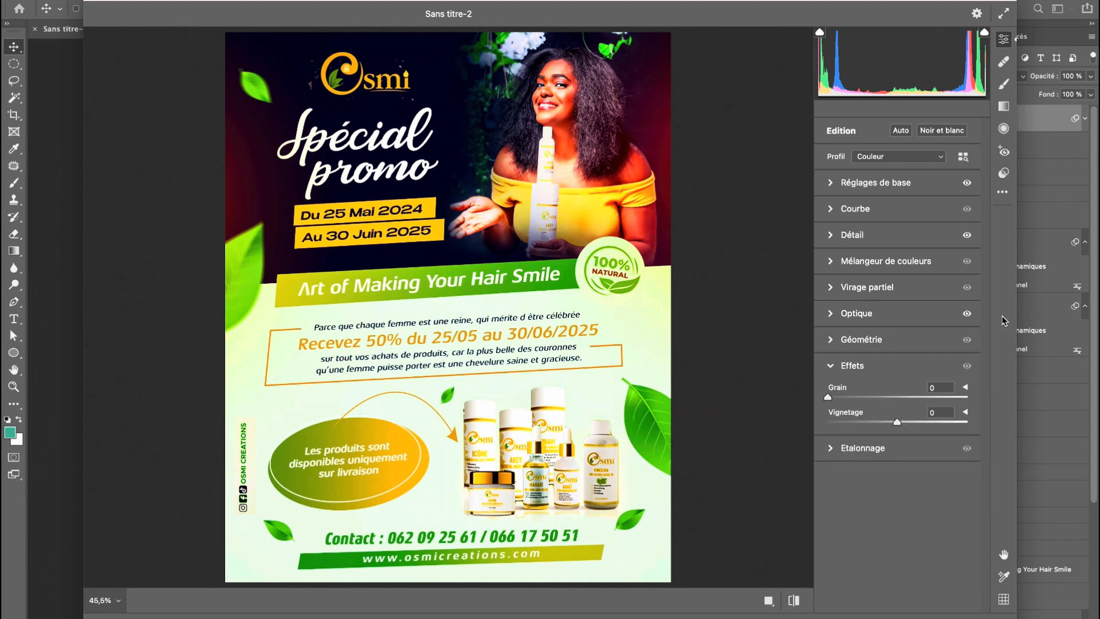
{"action": "left_click", "coordinate": [911, 312]}
{"action": "left_click_drag", "start_coordinate": [898, 370], "coordinate": [892, 372]}
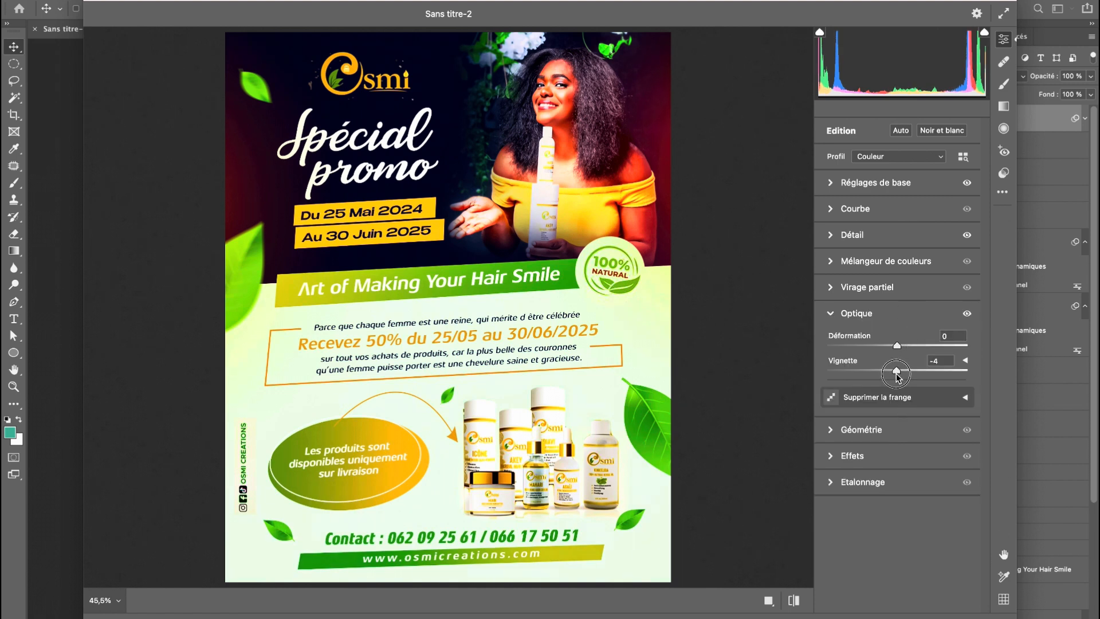
{"action": "double_click", "coordinate": [892, 372]}
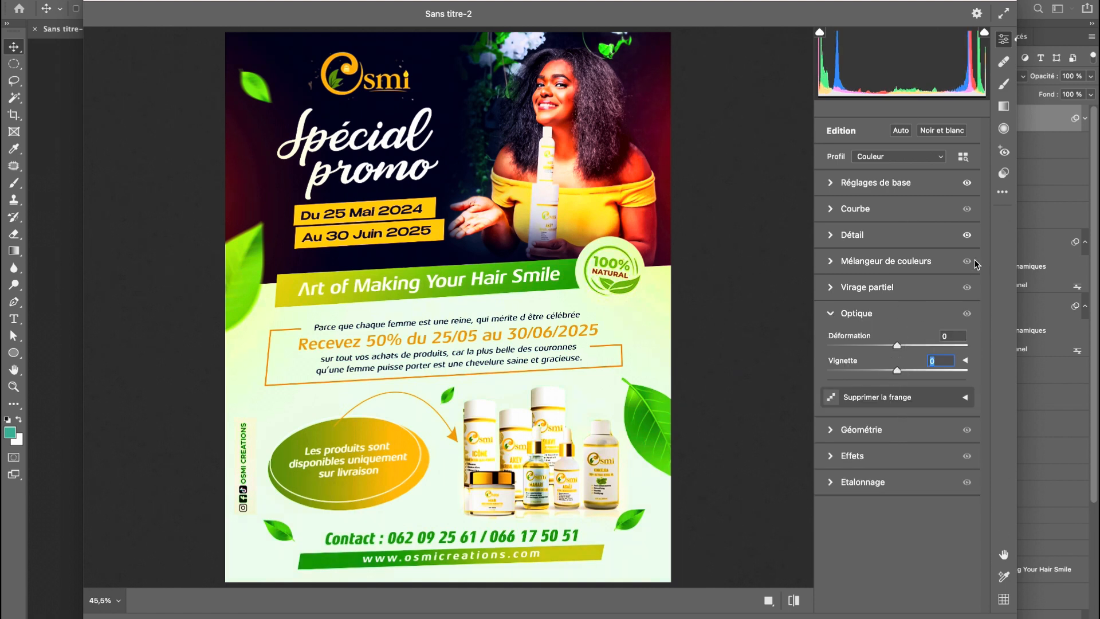
{"action": "left_click", "coordinate": [856, 314]}
Set Vignetage to -18 and Grain to 5 in the Effets settings.
{"action": "left_click", "coordinate": [875, 378]}
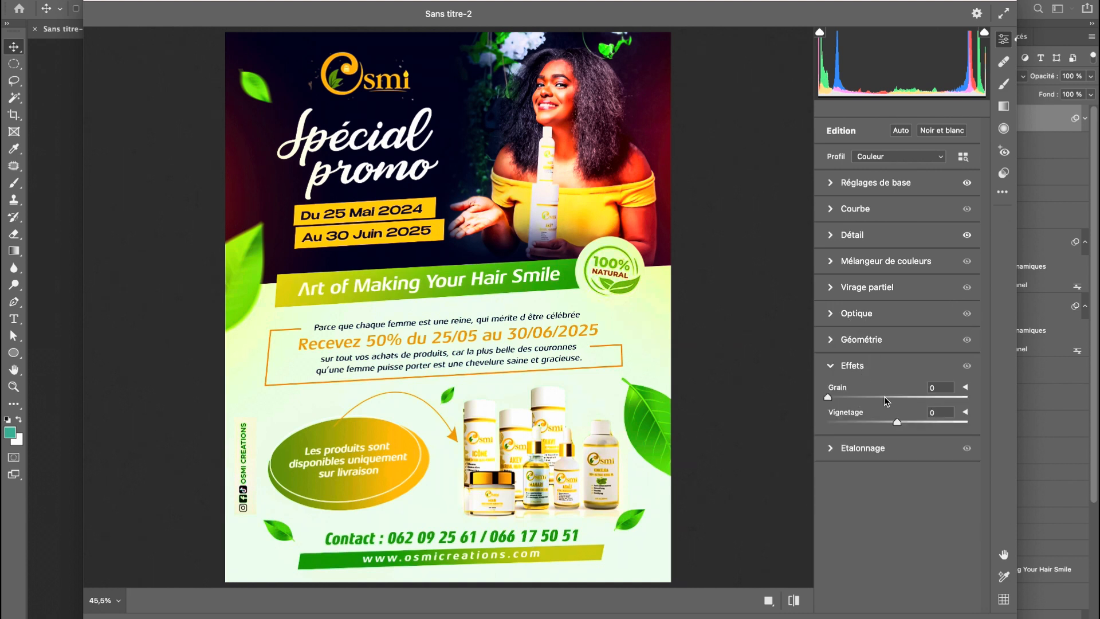
{"action": "left_click_drag", "start_coordinate": [897, 423], "coordinate": [885, 424]}
{"action": "left_click_drag", "start_coordinate": [827, 398], "coordinate": [836, 404]}
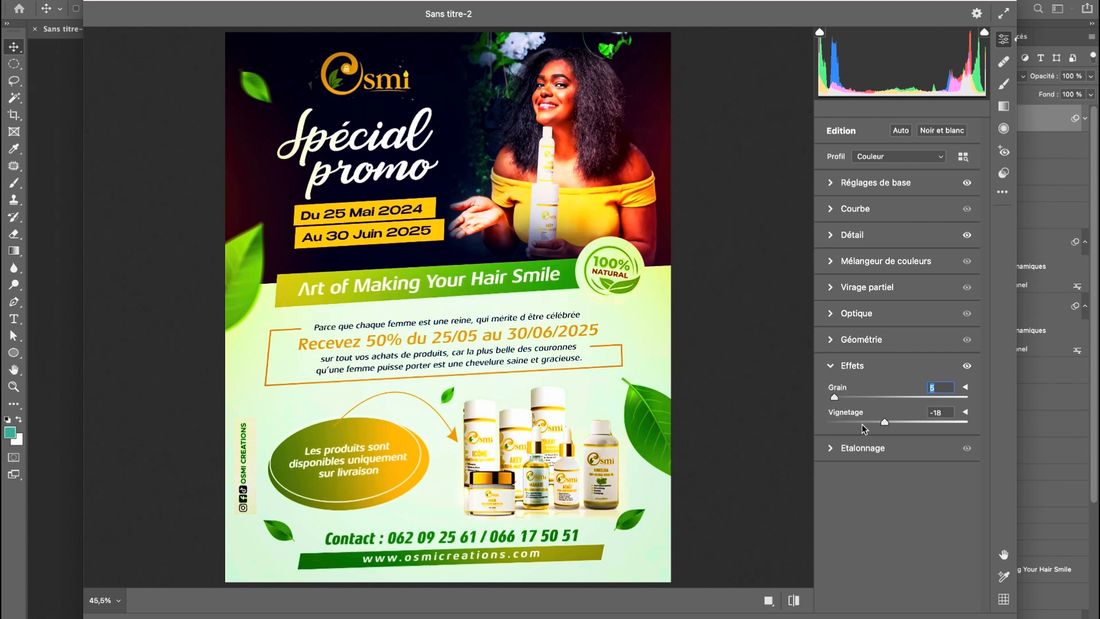
Try shifts of the shadow tint and red primary saturation in Etalonnage, reset the tint, compare before and after, and apply the filter.
{"action": "left_click", "coordinate": [881, 451]}
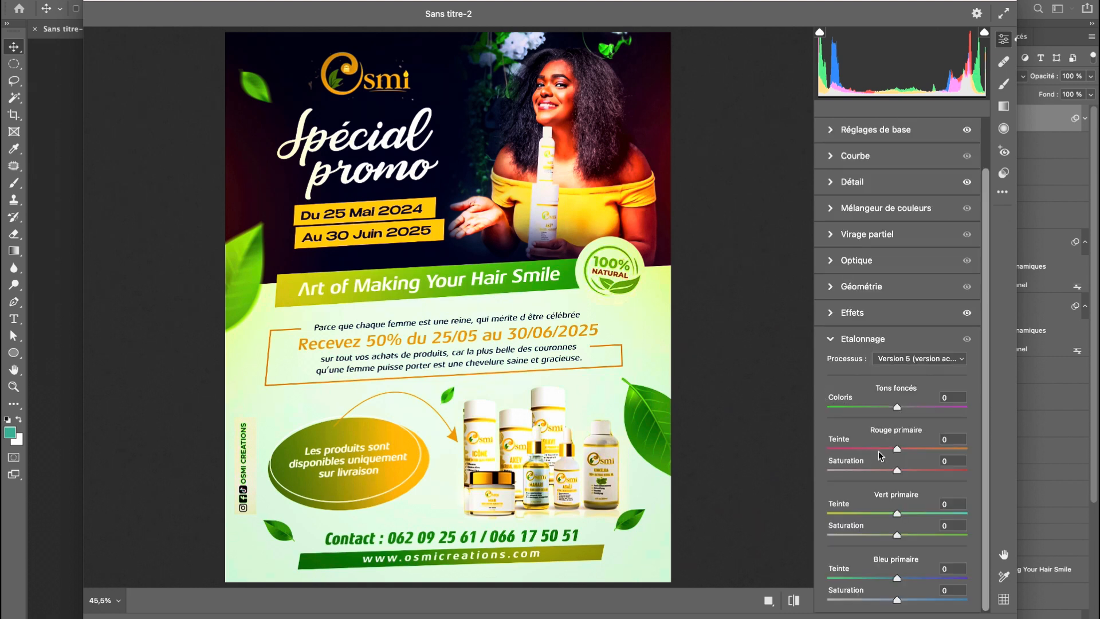
{"action": "left_click_drag", "start_coordinate": [892, 410], "coordinate": [866, 409]}
{"action": "mouse_move", "coordinate": [898, 471]}
{"action": "left_mouse_down"}
{"action": "mouse_move", "coordinate": [811, 464]}
{"action": "mouse_move", "coordinate": [970, 461]}
{"action": "mouse_move", "coordinate": [878, 469]}
{"action": "mouse_move", "coordinate": [900, 480]}
{"action": "left_mouse_up"}
{"action": "left_click", "coordinate": [897, 408]}
{"action": "double_click", "coordinate": [898, 410]}
{"action": "left_click", "coordinate": [793, 600]}
{"action": "left_click", "coordinate": [790, 601]}
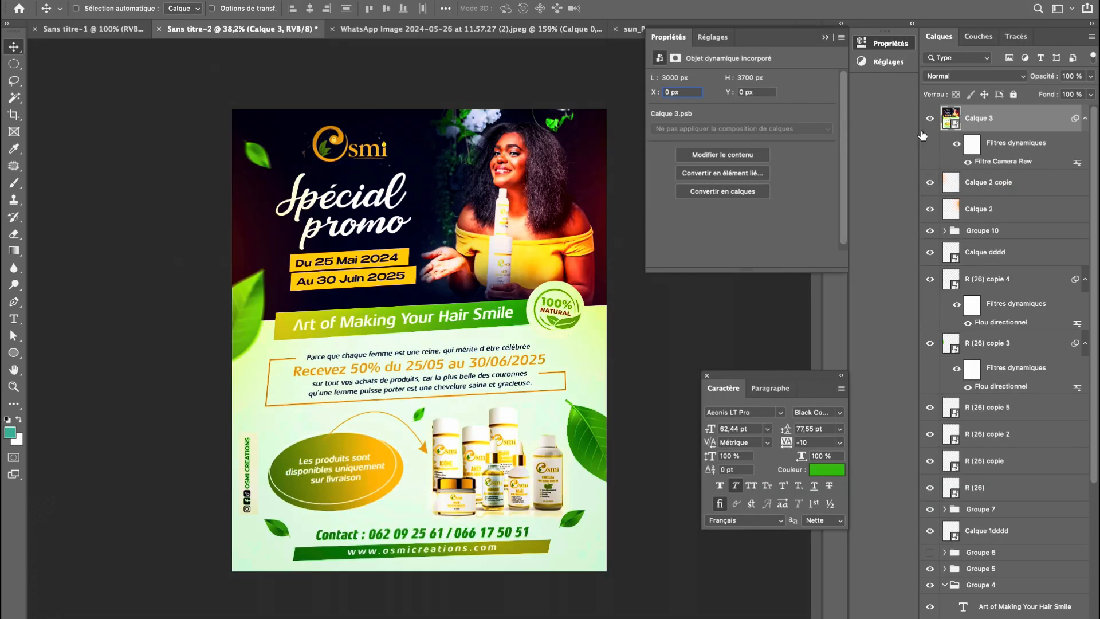
Compare the flyer with and without the Camera Raw-filtered Calque 3 layer.
{"action": "left_click", "coordinate": [929, 120]}
{"action": "left_click", "coordinate": [929, 119]}
{"action": "left_click", "coordinate": [929, 119]}
{"action": "left_click", "coordinate": [929, 119]}
Apply a Tons foncés/Tons clairs adjustment to Calque 3, slightly adjusting the shadow factor and raising Couleur, and compare the layer on and off.
{"action": "left_click", "coordinate": [182, 1]}
{"action": "mouse_move", "coordinate": [207, 10]}
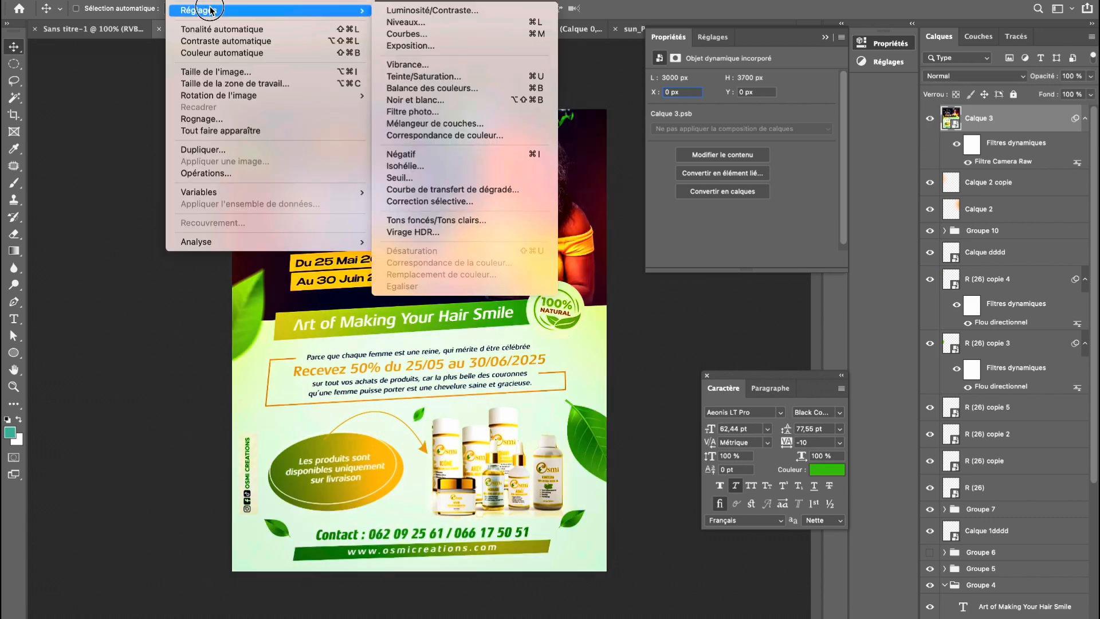
{"action": "left_click", "coordinate": [425, 220]}
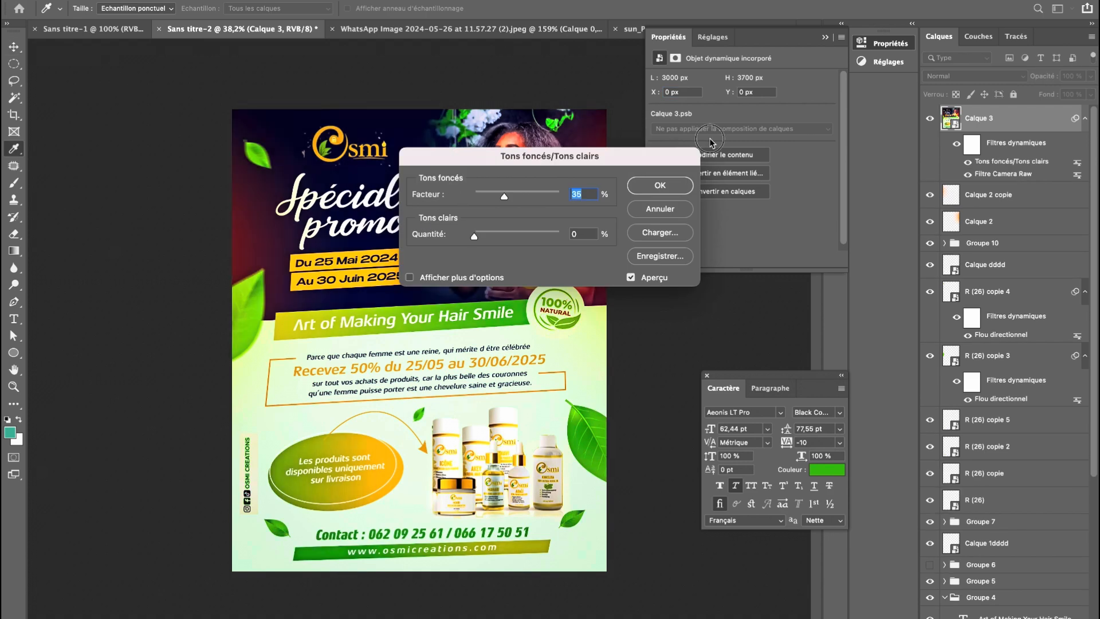
{"action": "left_click_drag", "start_coordinate": [552, 151], "coordinate": [828, 110]}
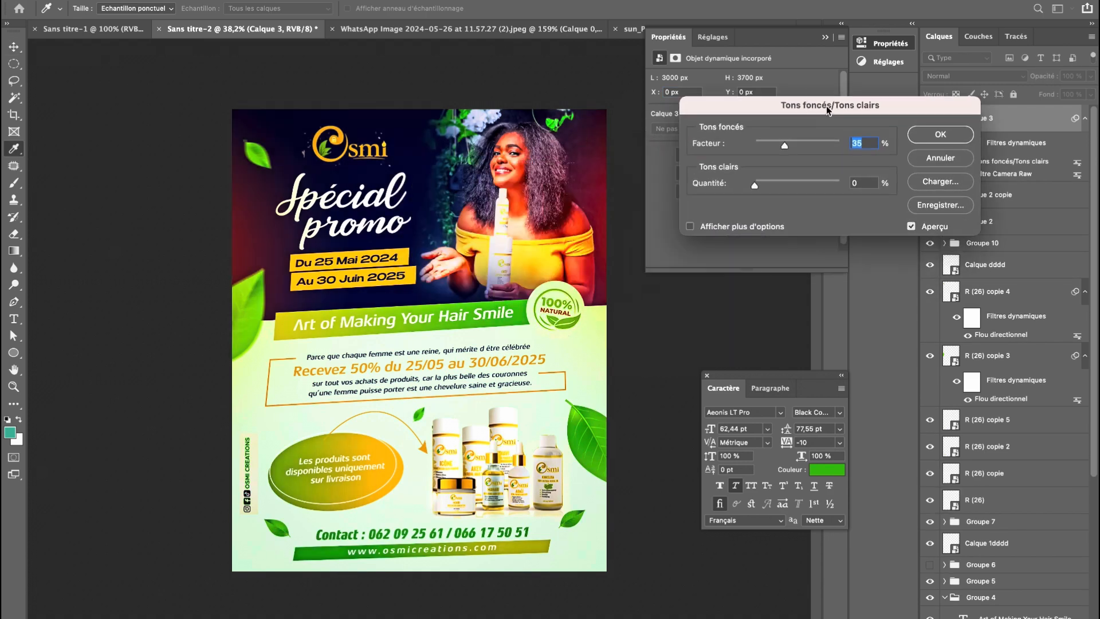
{"action": "left_click", "coordinate": [721, 227]}
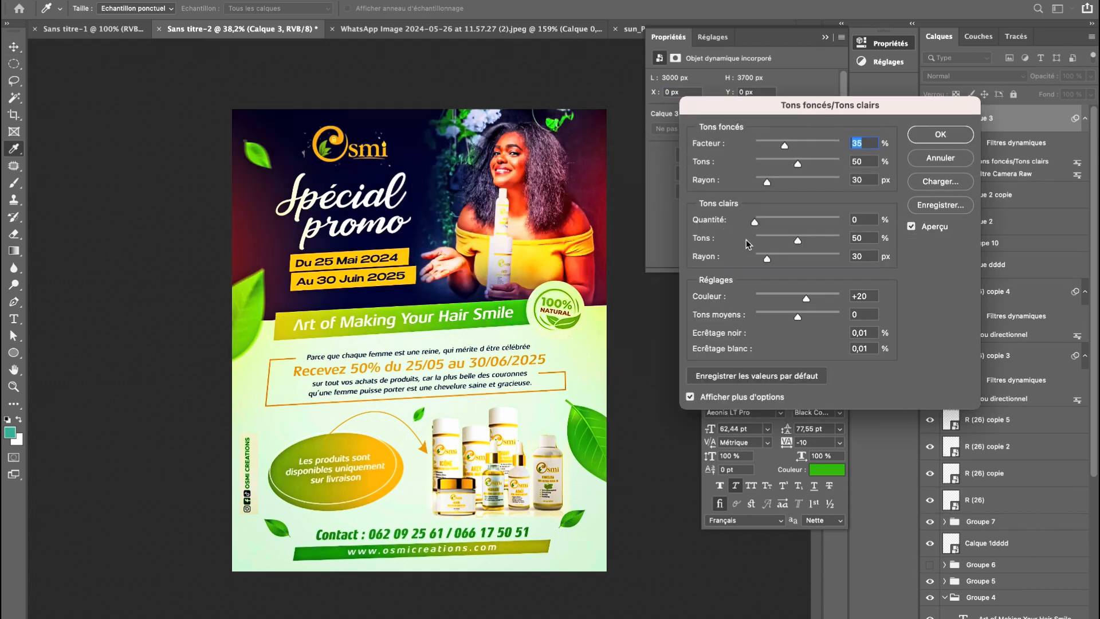
{"action": "mouse_move", "coordinate": [803, 299]}
{"action": "left_mouse_down"}
{"action": "mouse_move", "coordinate": [789, 296]}
{"action": "mouse_move", "coordinate": [836, 297]}
{"action": "mouse_move", "coordinate": [802, 310]}
{"action": "mouse_move", "coordinate": [812, 300]}
{"action": "left_mouse_up"}
{"action": "mouse_move", "coordinate": [783, 148]}
{"action": "left_mouse_down"}
{"action": "mouse_move", "coordinate": [821, 154]}
{"action": "mouse_move", "coordinate": [785, 153]}
{"action": "left_mouse_up"}
{"action": "left_click", "coordinate": [926, 132]}
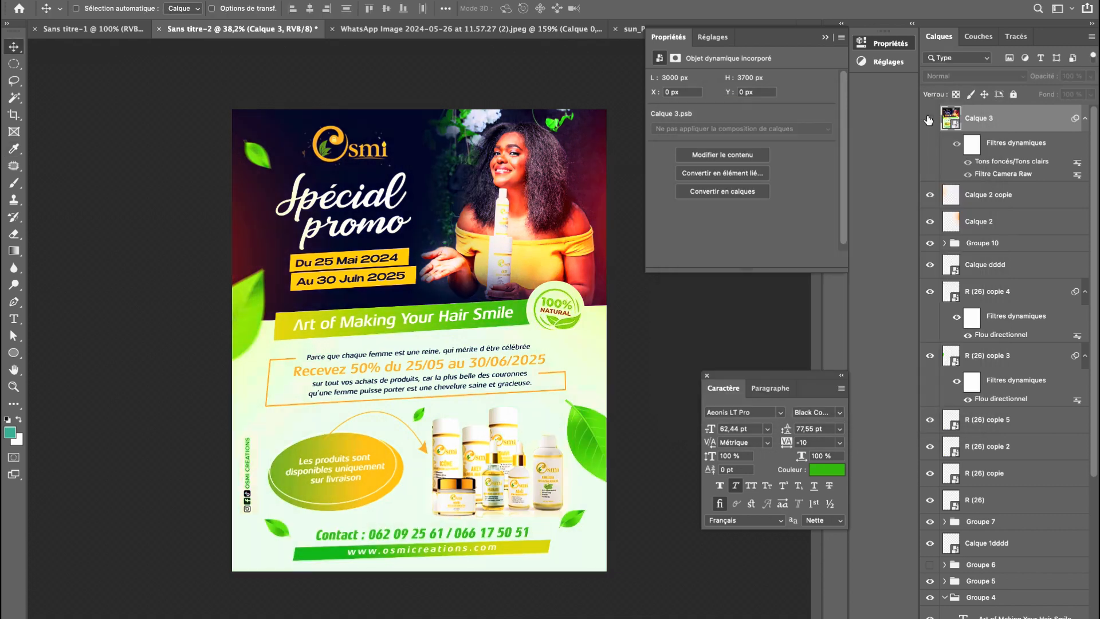
{"action": "left_click", "coordinate": [930, 119]}
{"action": "left_click", "coordinate": [930, 119]}
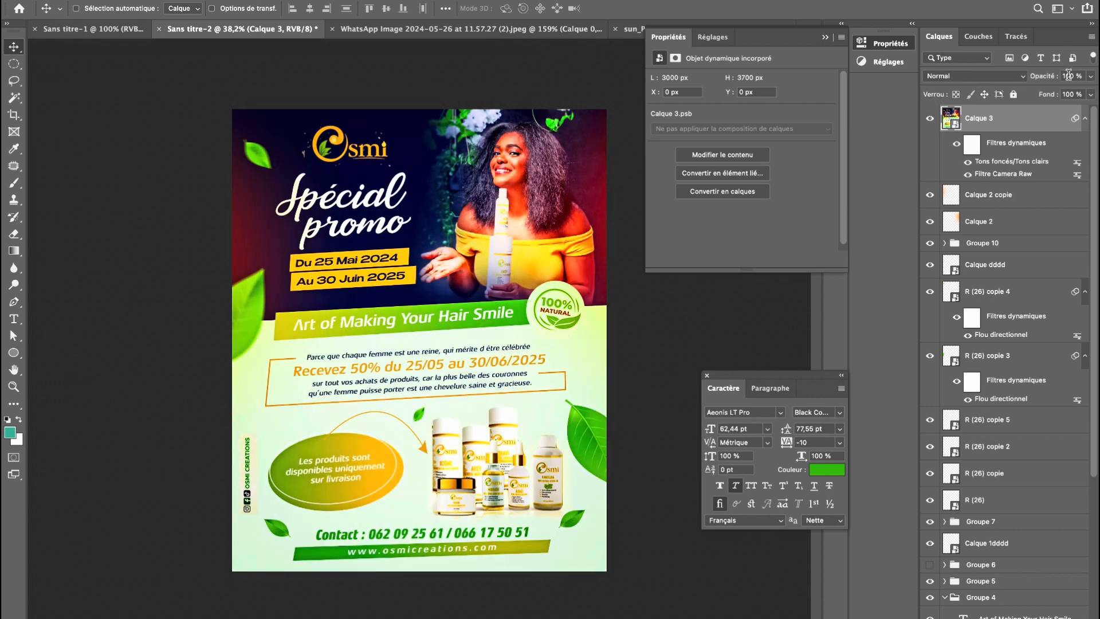
Lower the opacity of Calque 3 to 53% and compare the flyer with and without the layer.
{"action": "left_click_drag", "start_coordinate": [1090, 76], "coordinate": [1061, 94]}
{"action": "left_click", "coordinate": [929, 121]}
{"action": "left_click", "coordinate": [929, 122]}
{"action": "left_click", "coordinate": [929, 122]}
{"action": "left_click", "coordinate": [929, 121]}
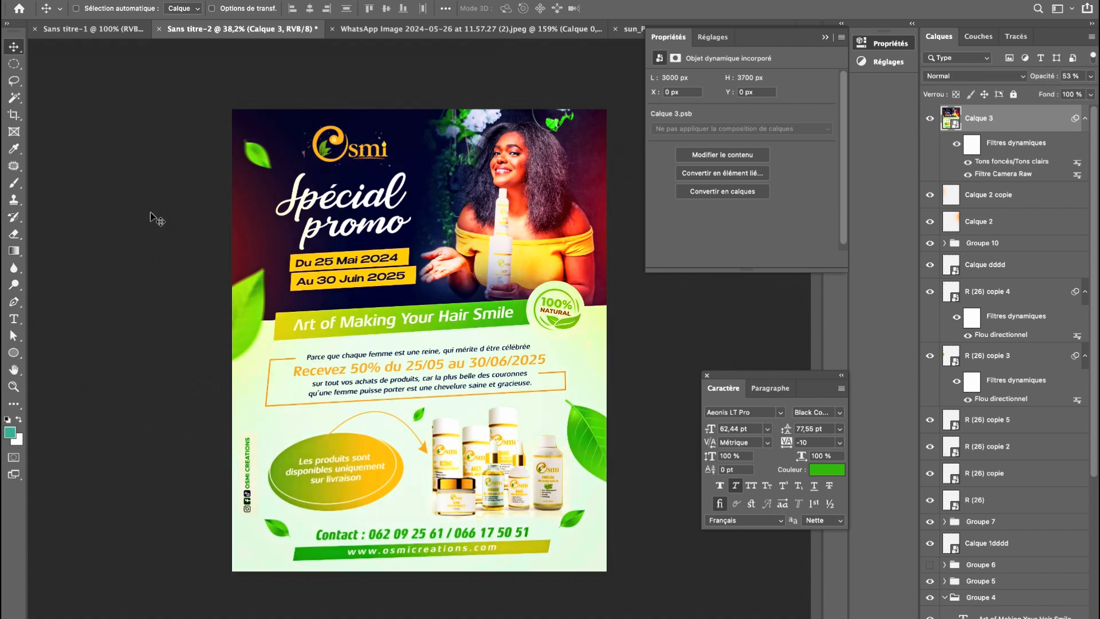
{"action": "left_click", "coordinate": [929, 119]}
{"action": "left_click", "coordinate": [928, 120]}
Export the 3000 x 3700 px flyer as a JPG at 100% quality, saved to Bureau under the name tuto.
{"action": "left_click", "coordinate": [104, 1]}
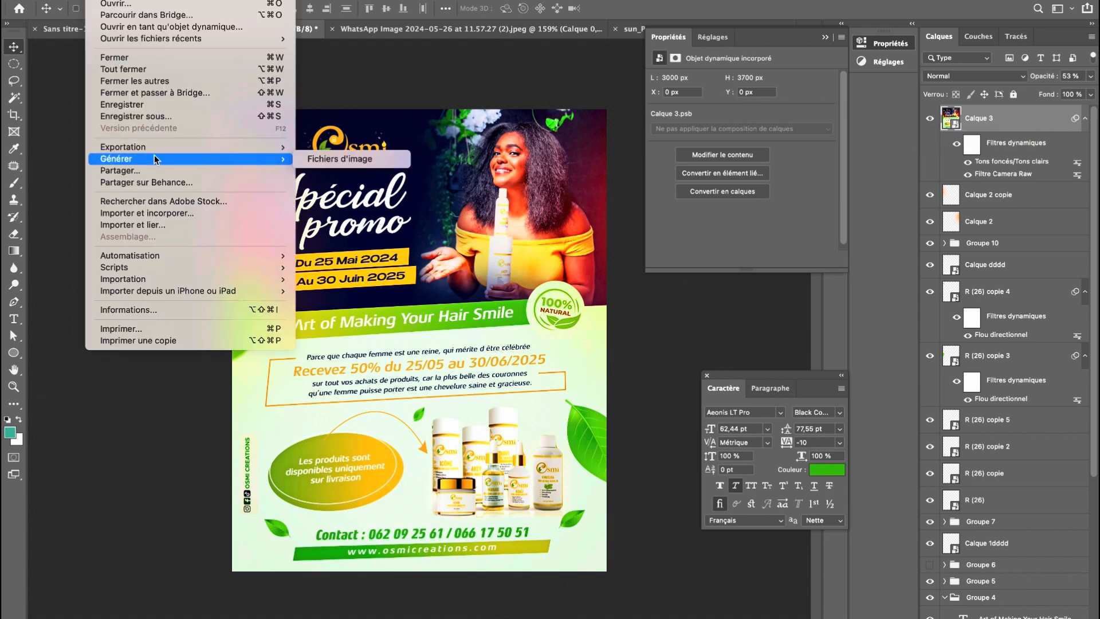
{"action": "mouse_move", "coordinate": [154, 150]}
{"action": "left_click", "coordinate": [340, 159]}
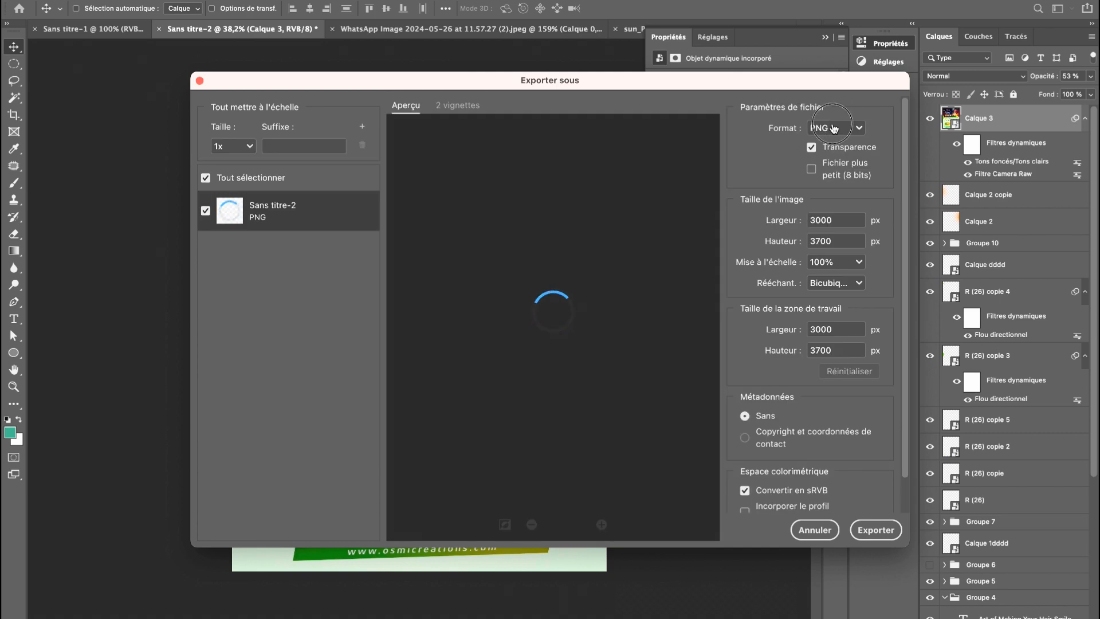
{"action": "left_click", "coordinate": [834, 128]}
{"action": "left_click", "coordinate": [826, 164]}
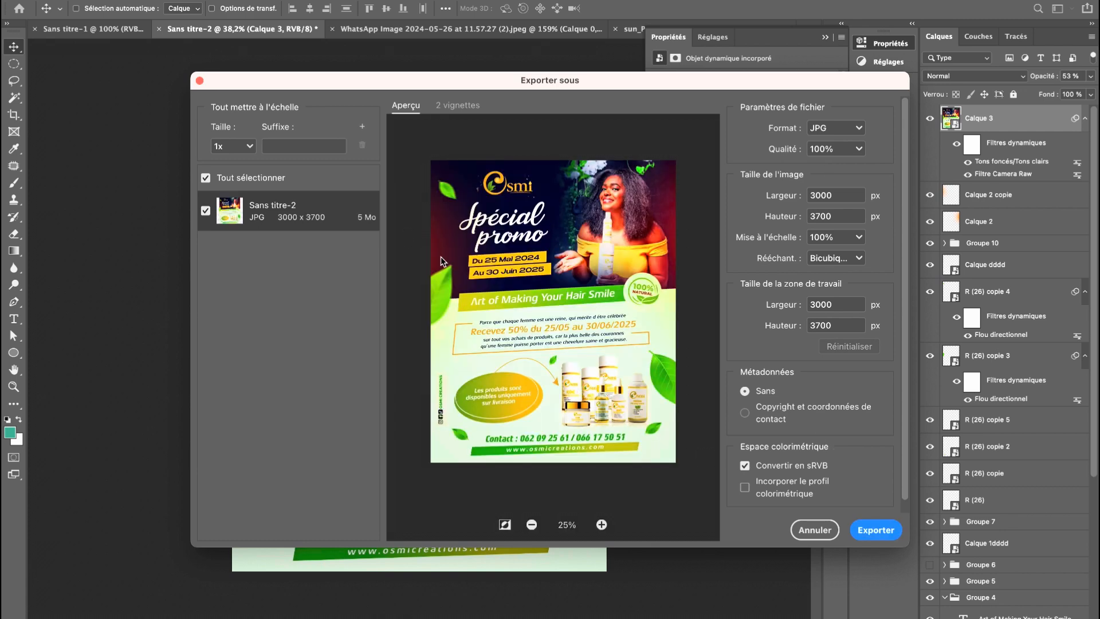
{"action": "left_click", "coordinate": [877, 530]}
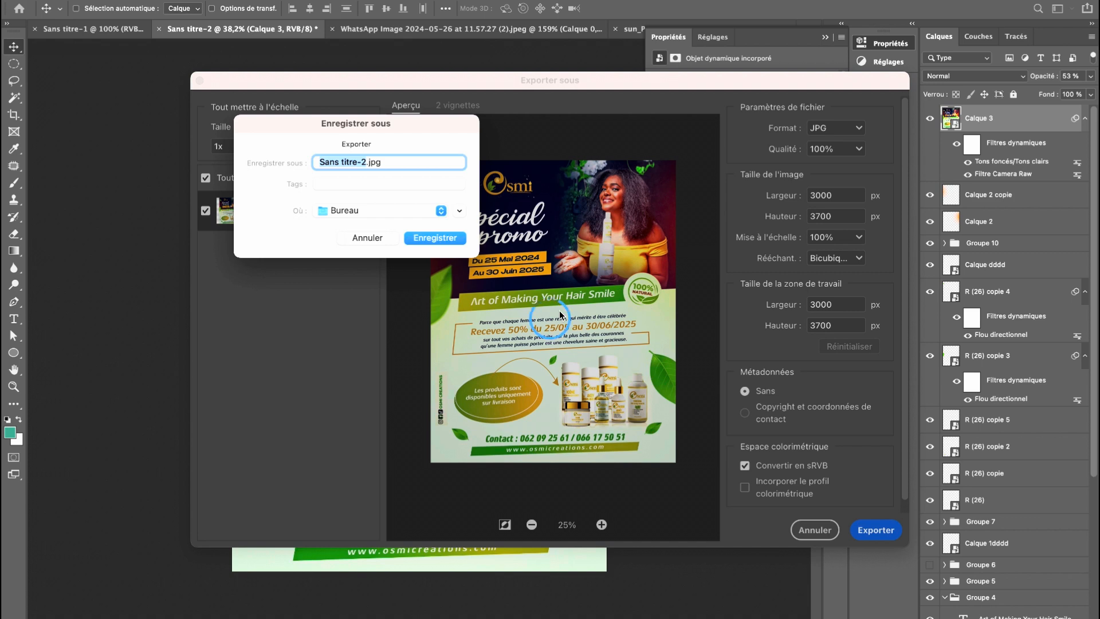
{"action": "type", "text": "tuto"}
{"action": "key", "text": "Return"}
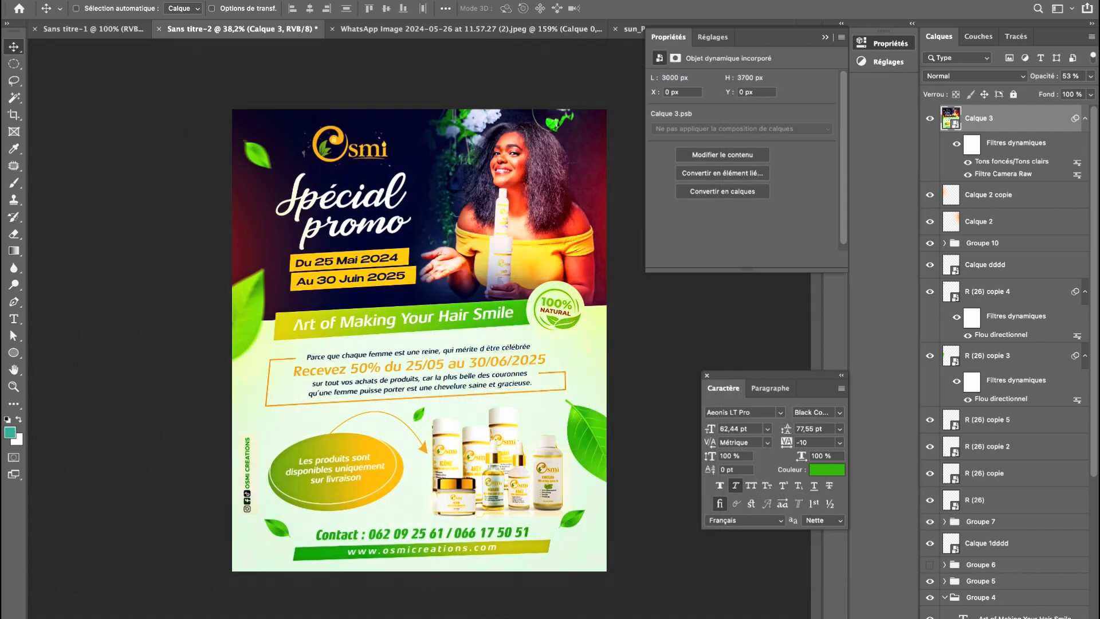
Switch to Finder and look through the recent files for the exported flyer, returning to Photoshop.
{"action": "mouse_move", "coordinate": [404, 616]}
{"action": "left_click", "coordinate": [370, 611]}
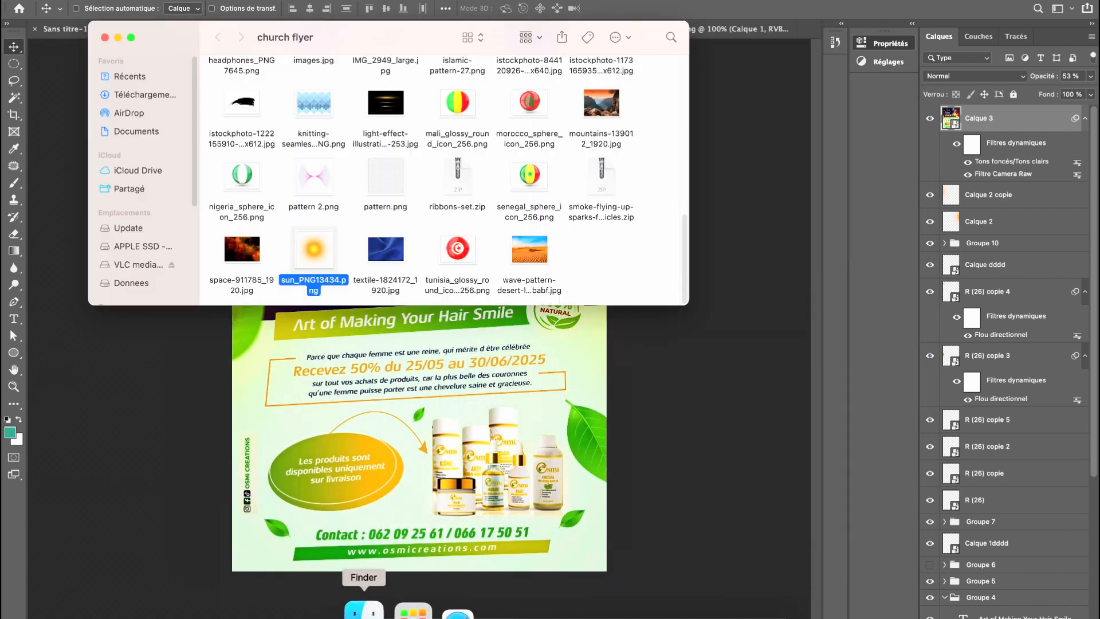
{"action": "left_click", "coordinate": [121, 76]}
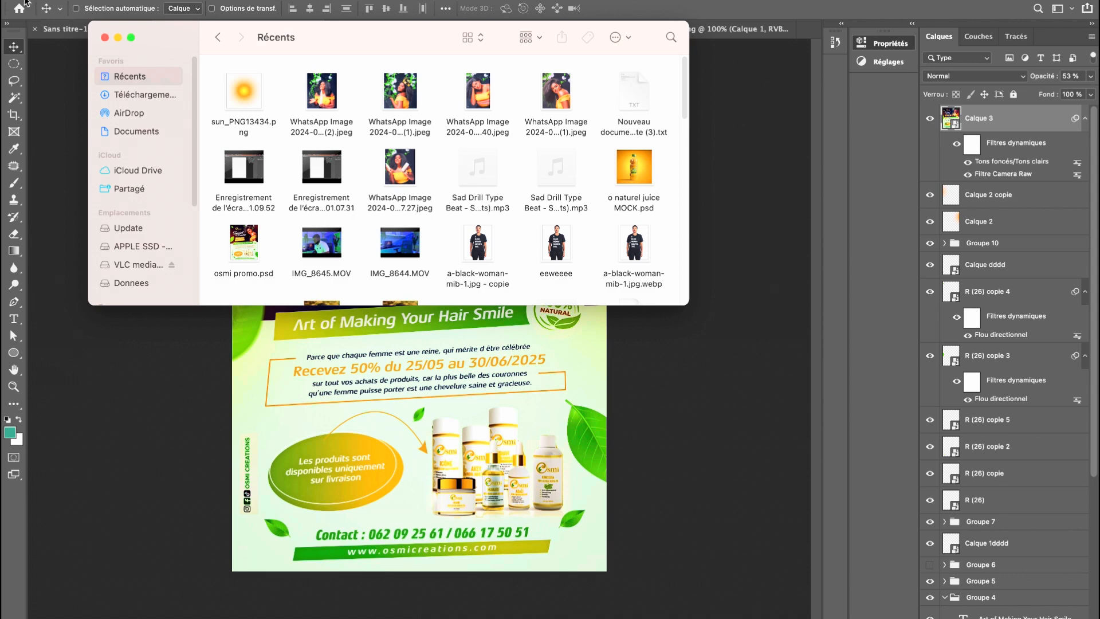
{"action": "left_click", "coordinate": [86, 1]}
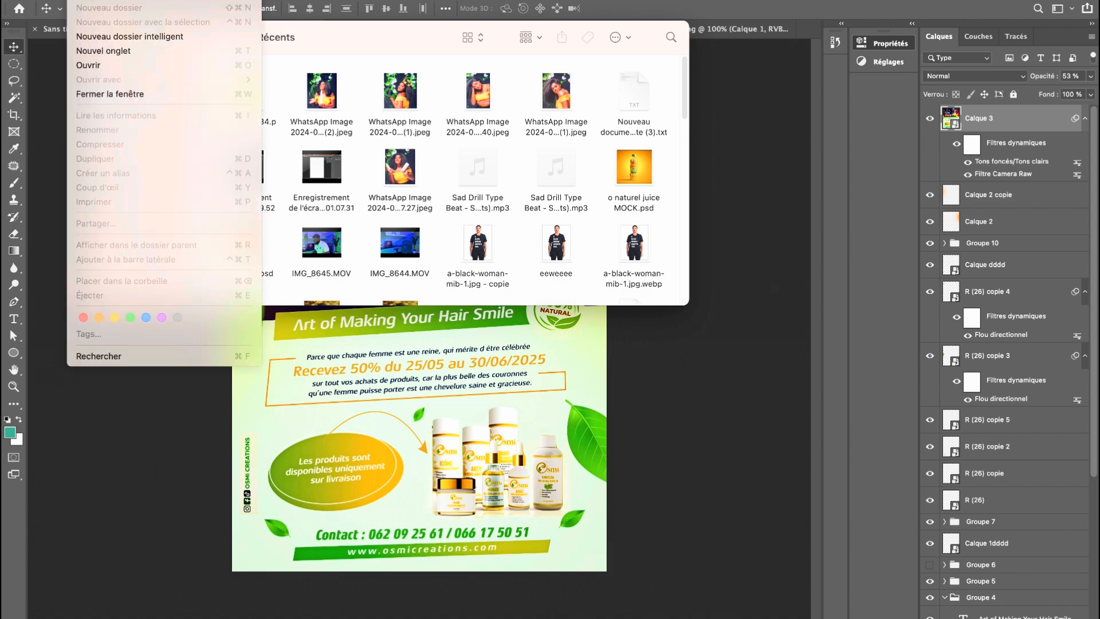
{"action": "left_click", "coordinate": [46, 90]}
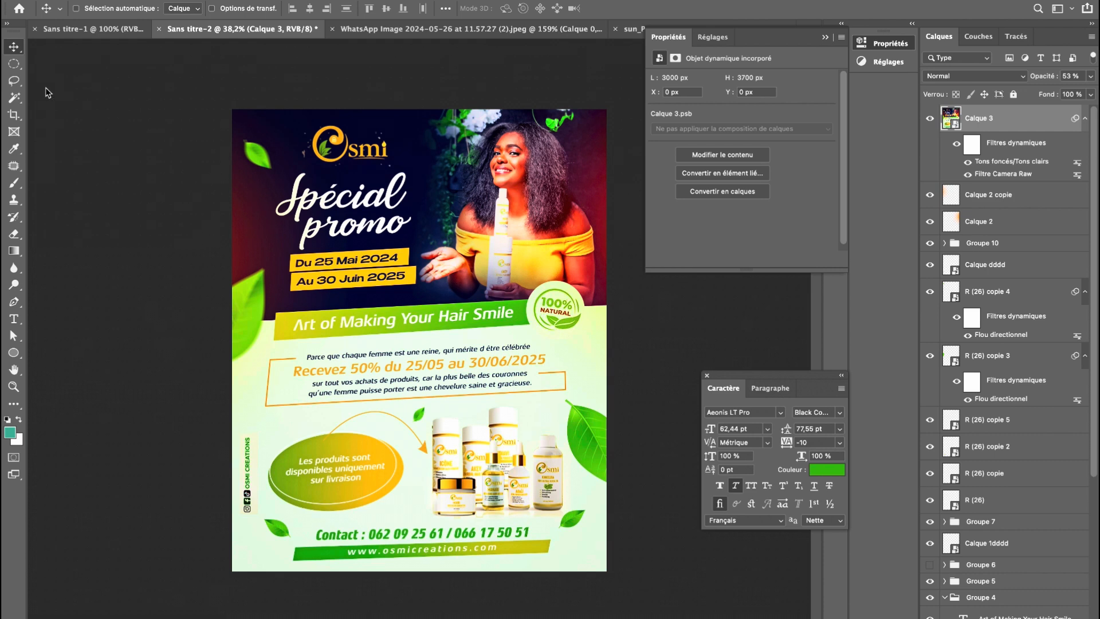
Reopen the export settings to check the JPG's destination folder, and cancel without saving.
{"action": "left_click", "coordinate": [101, 2]}
{"action": "mouse_move", "coordinate": [109, 148]}
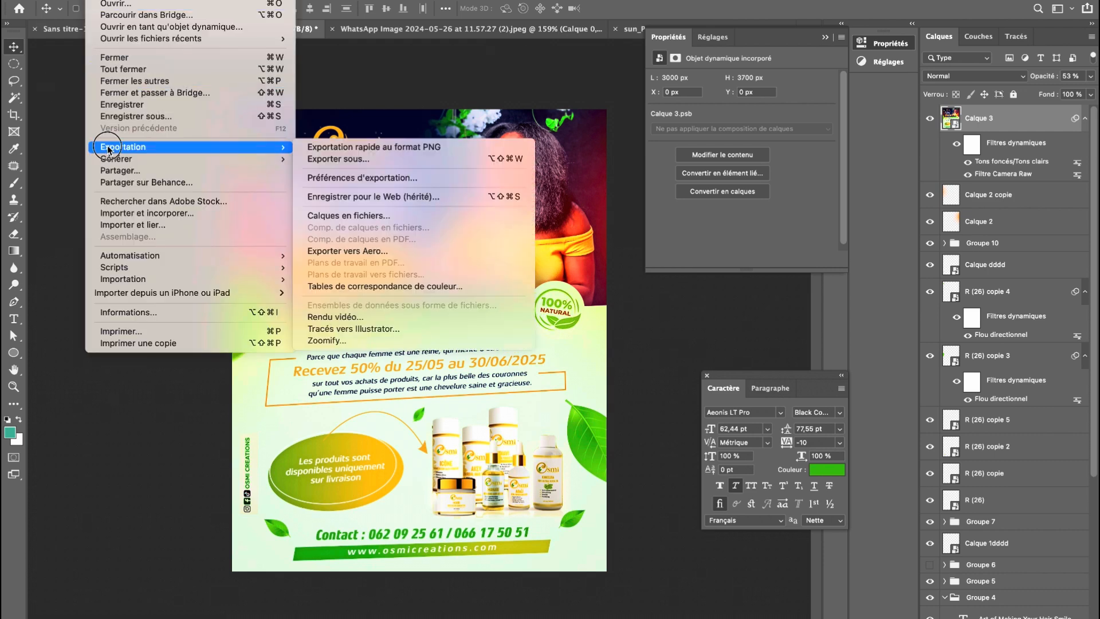
{"action": "left_click", "coordinate": [354, 165]}
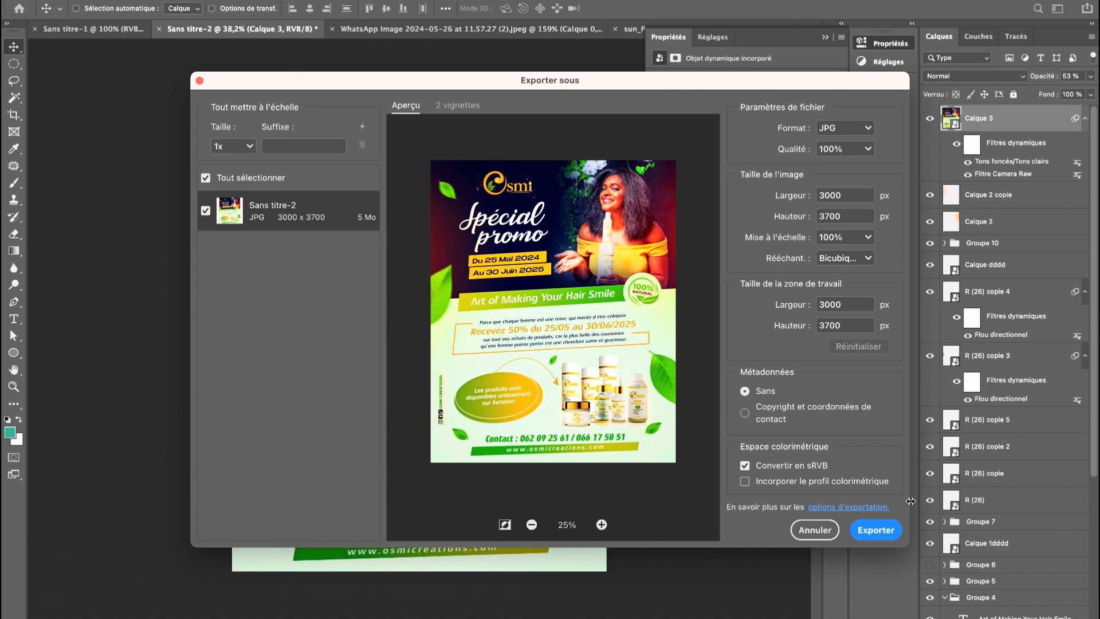
{"action": "left_click", "coordinate": [859, 530]}
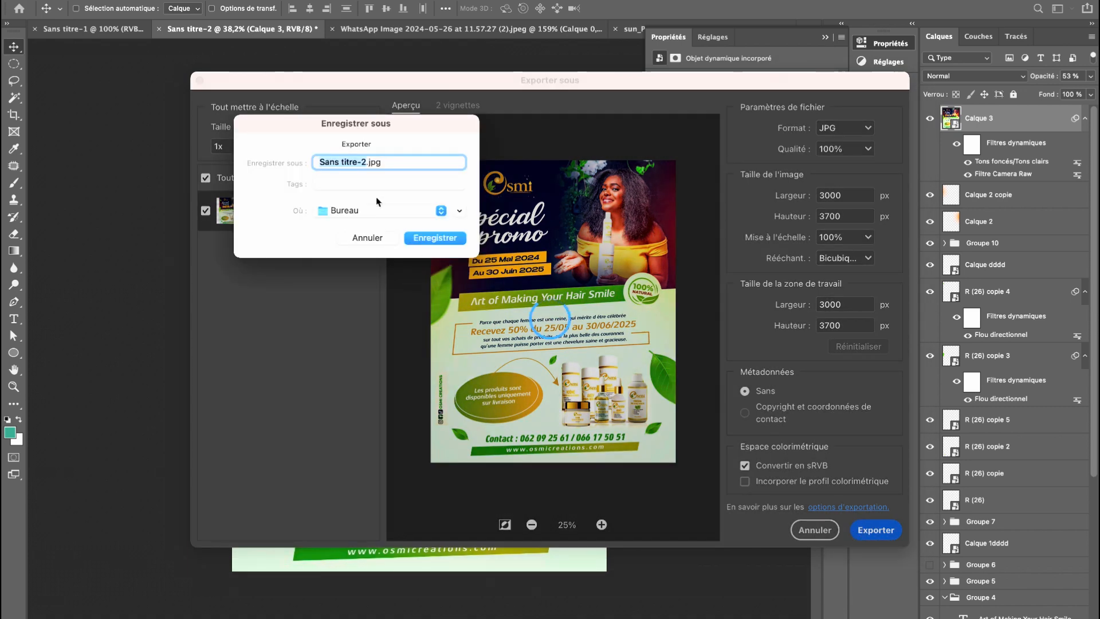
{"action": "left_click", "coordinate": [356, 238]}
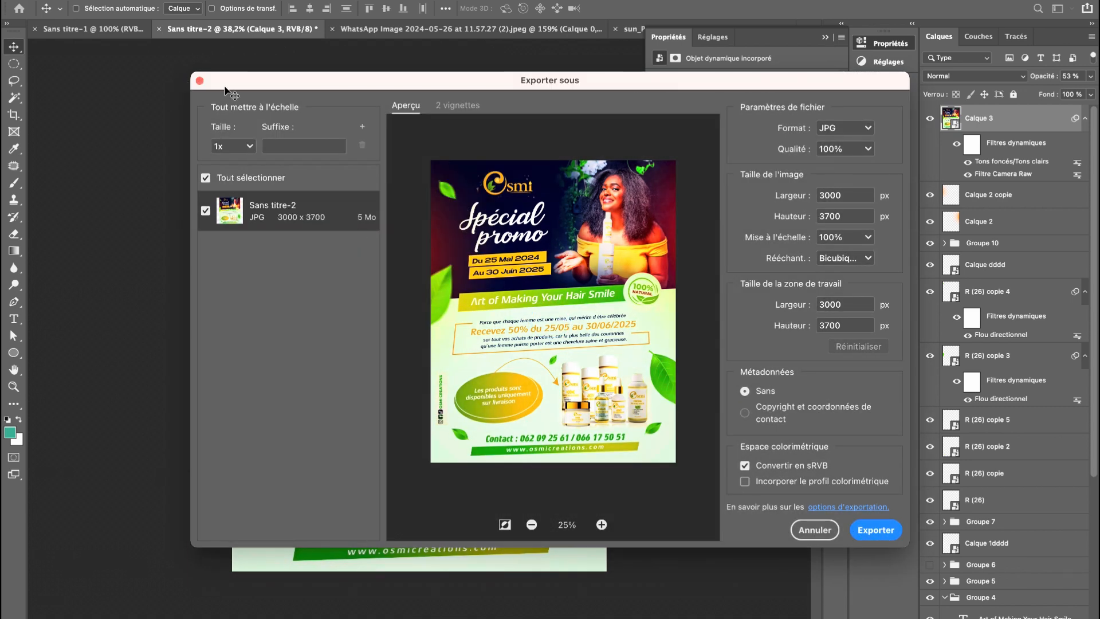
{"action": "left_click", "coordinate": [200, 81]}
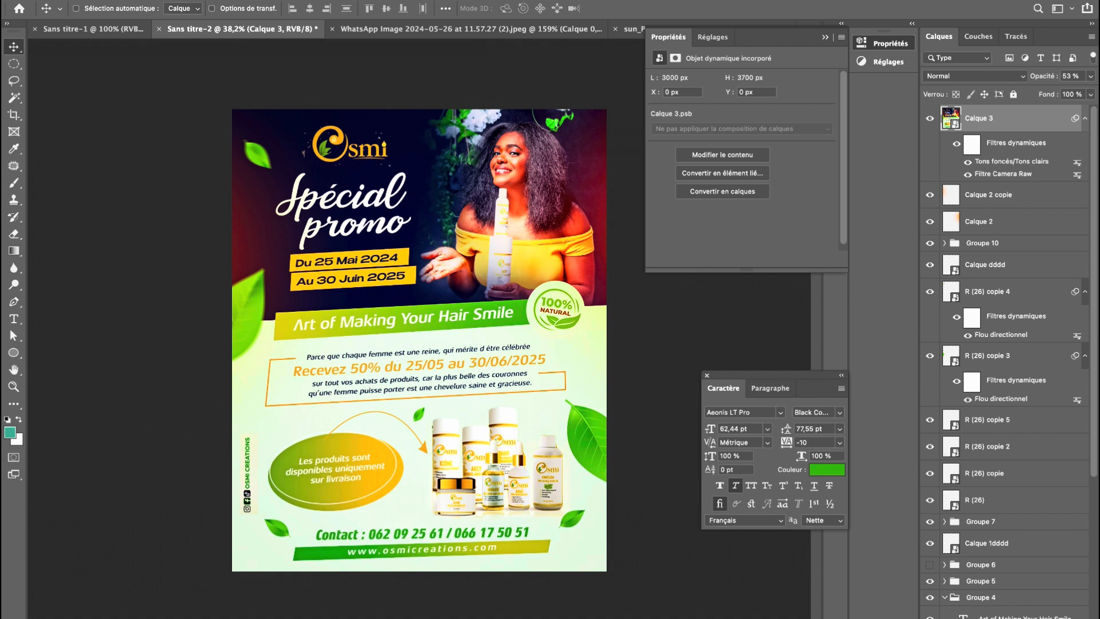
Switch to the desktop, close the Finder and text document windows, and move tuto.jpg to an empty area.
{"action": "left_click", "coordinate": [26, 1]}
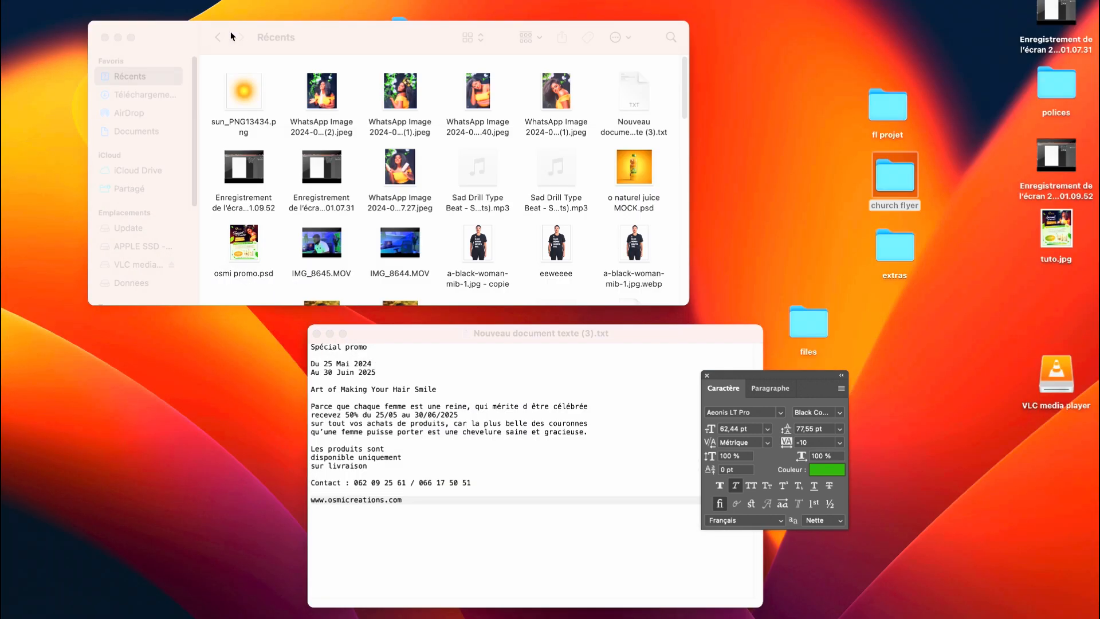
{"action": "left_click", "coordinate": [105, 37]}
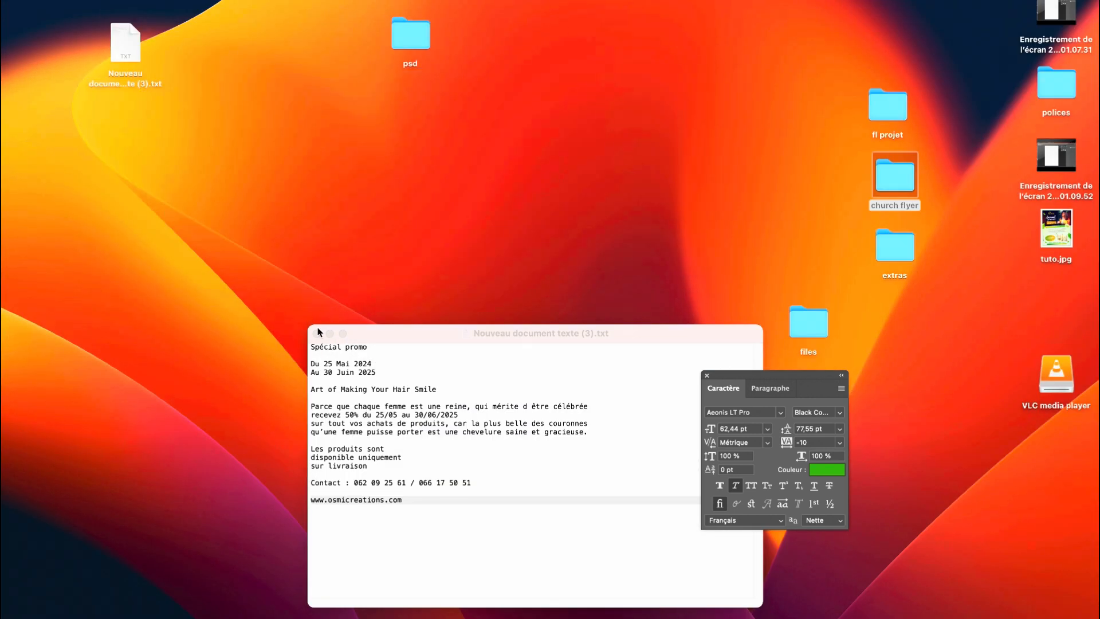
{"action": "left_click", "coordinate": [317, 333]}
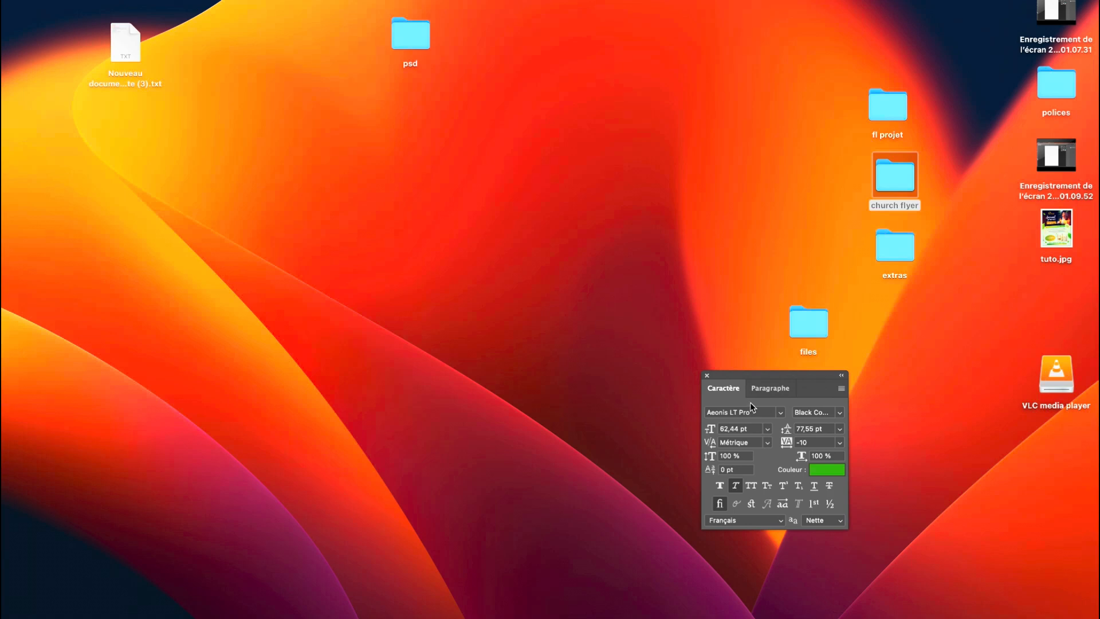
{"action": "left_click_drag", "start_coordinate": [767, 376], "coordinate": [815, 498]}
{"action": "left_click_drag", "start_coordinate": [1054, 239], "coordinate": [267, 203]}
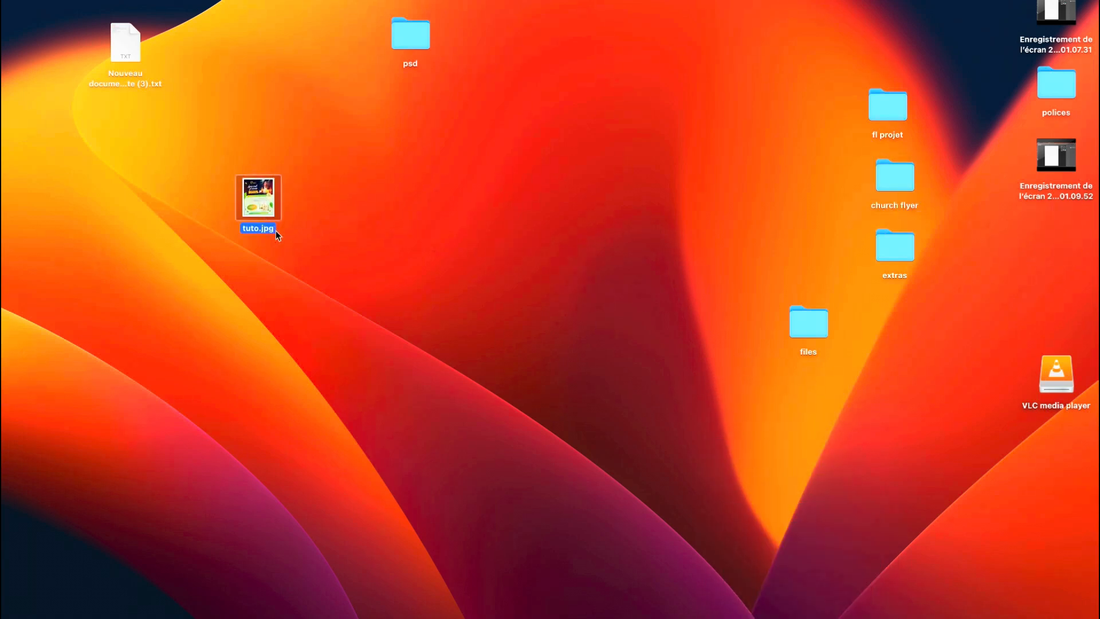
Open tuto.jpg in Preview, view the exported flyer full screen, and return to the windowed view.
{"action": "double_click", "coordinate": [266, 199]}
{"action": "left_click_drag", "start_coordinate": [251, 6], "coordinate": [417, 11]}
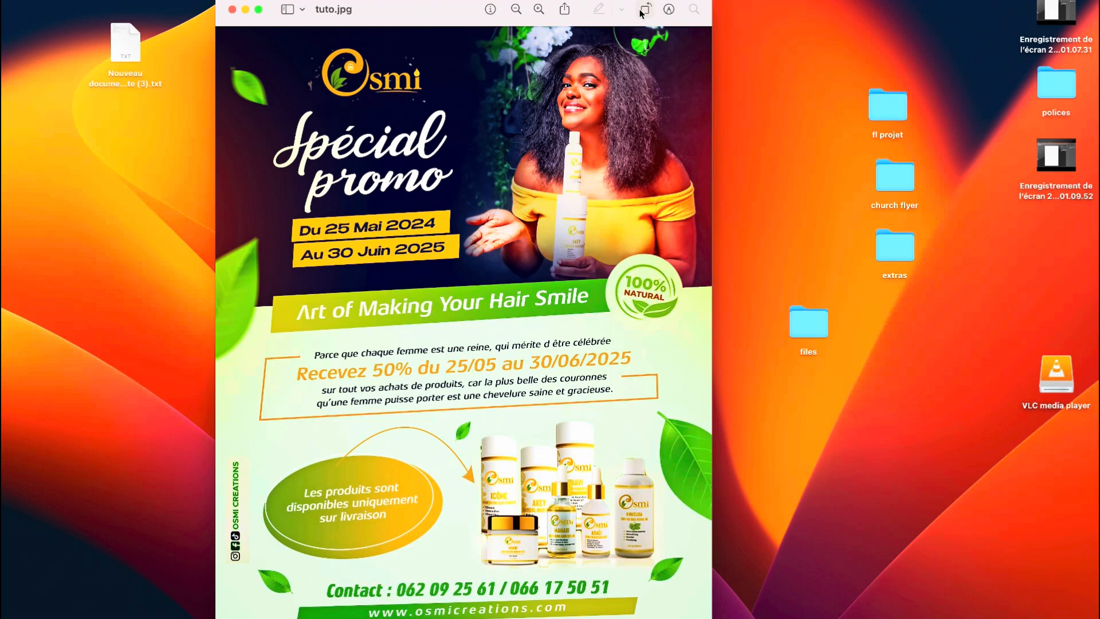
{"action": "left_click", "coordinate": [257, 10]}
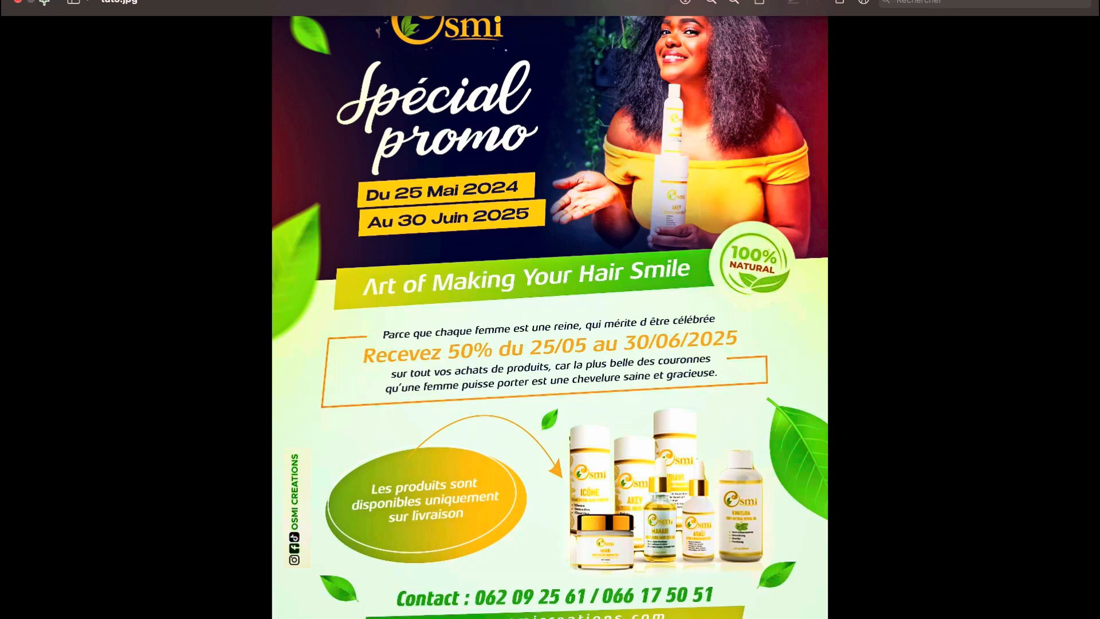
{"action": "left_click", "coordinate": [45, 2]}
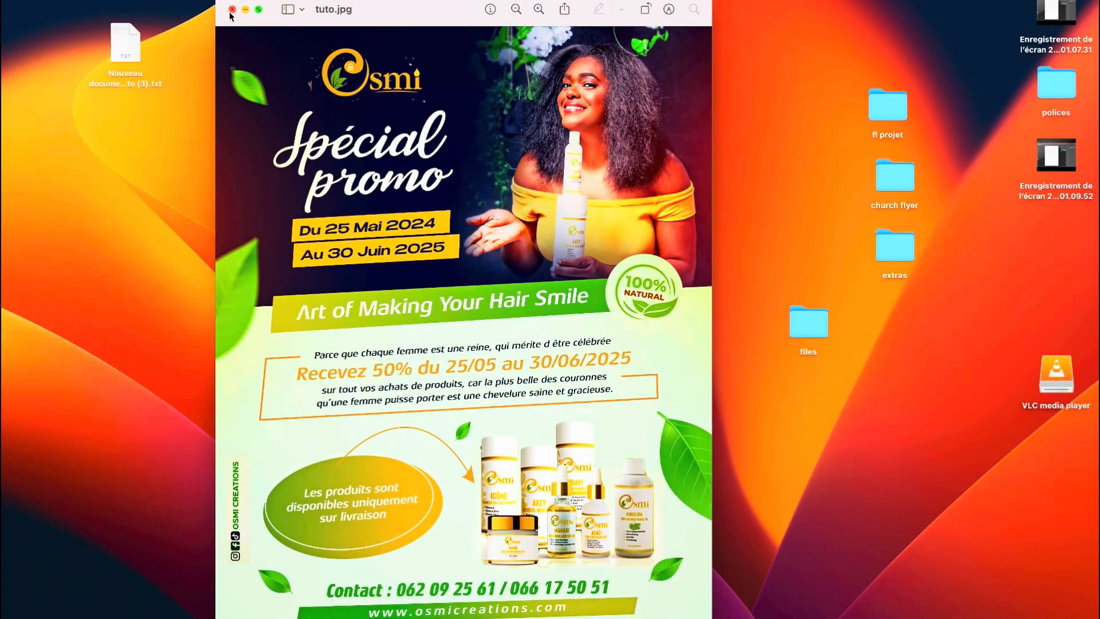
Shrink the tuto.jpg preview window and move it up so the whole flyer fits on the desktop.
{"action": "left_click_drag", "start_coordinate": [220, 2], "coordinate": [251, 187]}
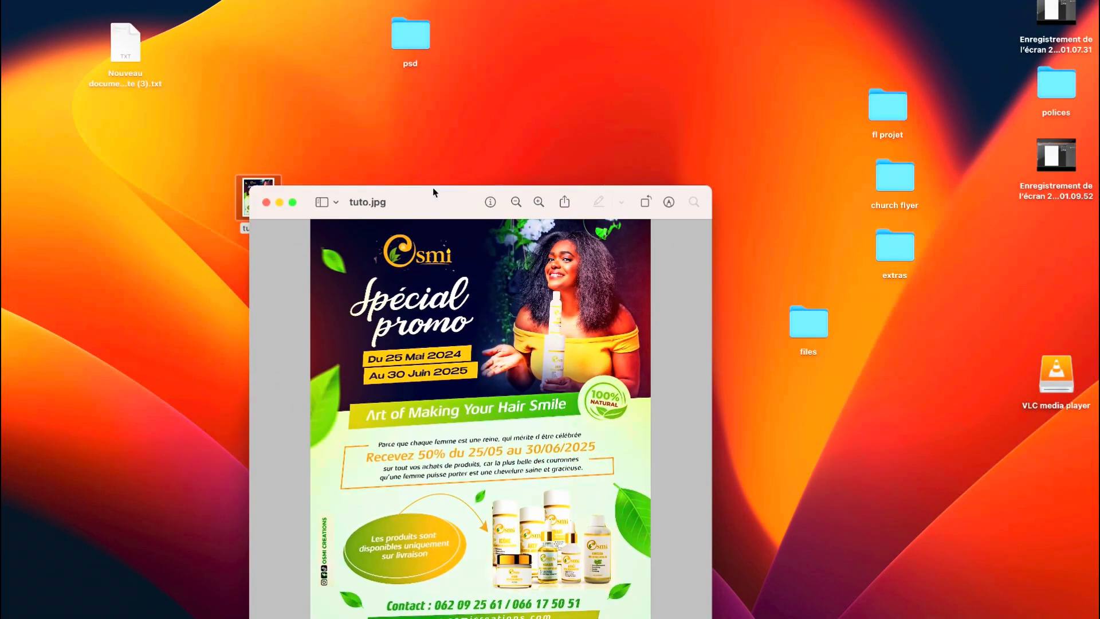
{"action": "left_click_drag", "start_coordinate": [434, 193], "coordinate": [423, 49]}
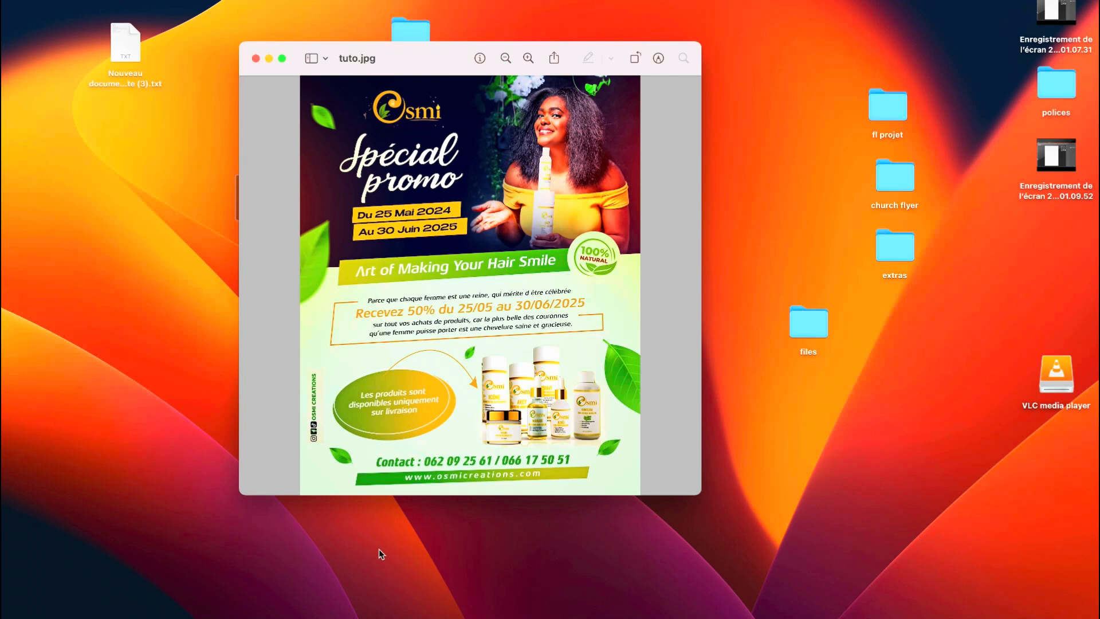
{"action": "mouse_move", "coordinate": [358, 613]}
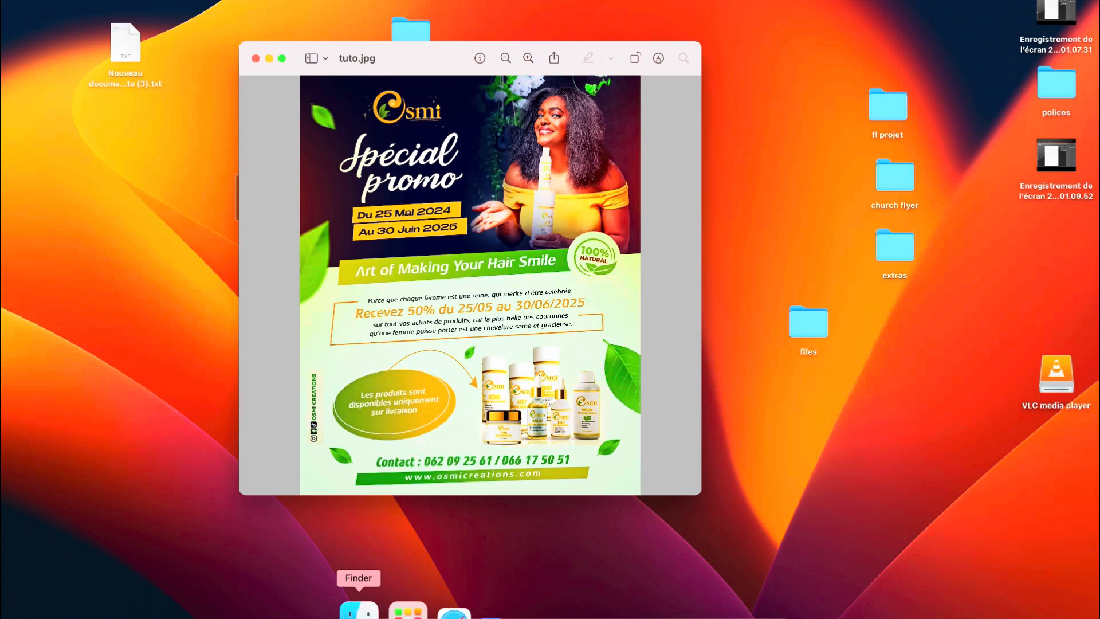